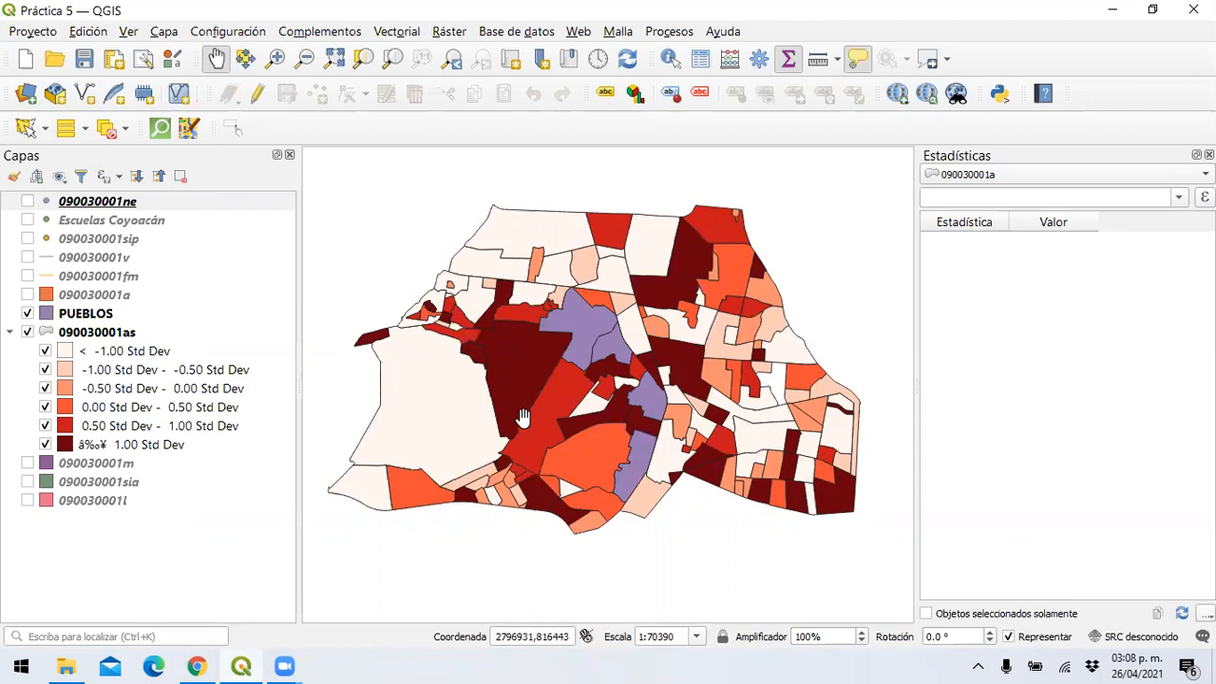
Step: Hide the PUEBLOS and 090030001as layers and show the 090030001a layer on the map
click(27, 315)
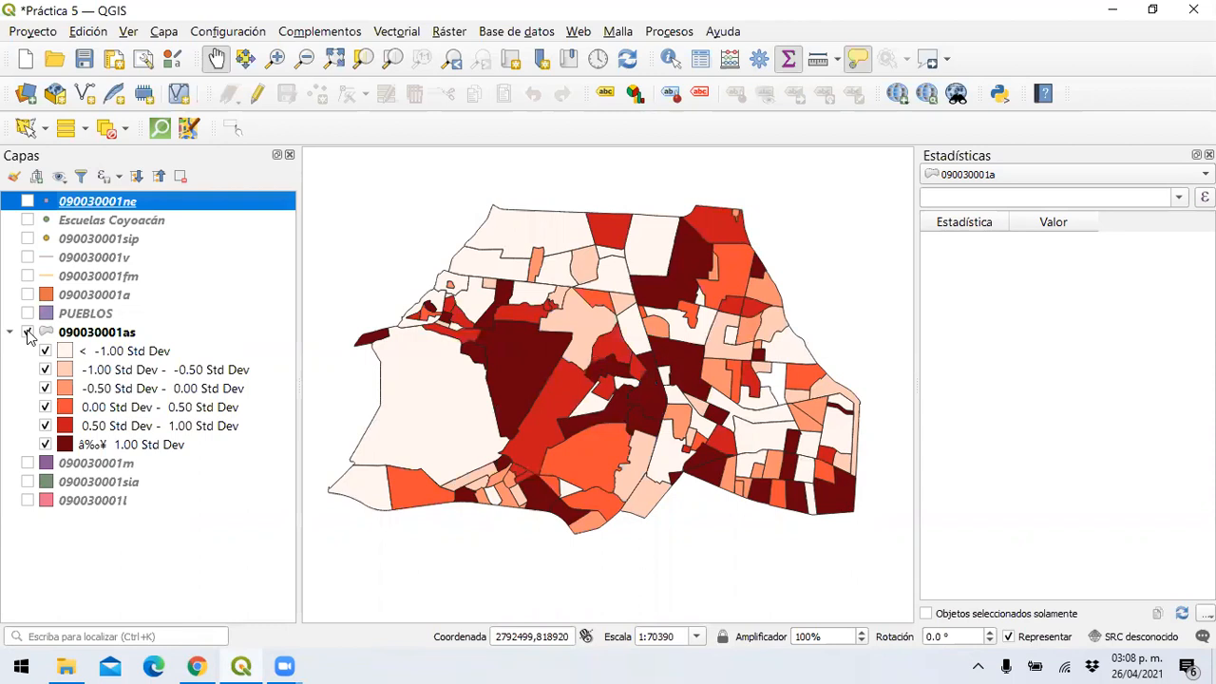
click(28, 333)
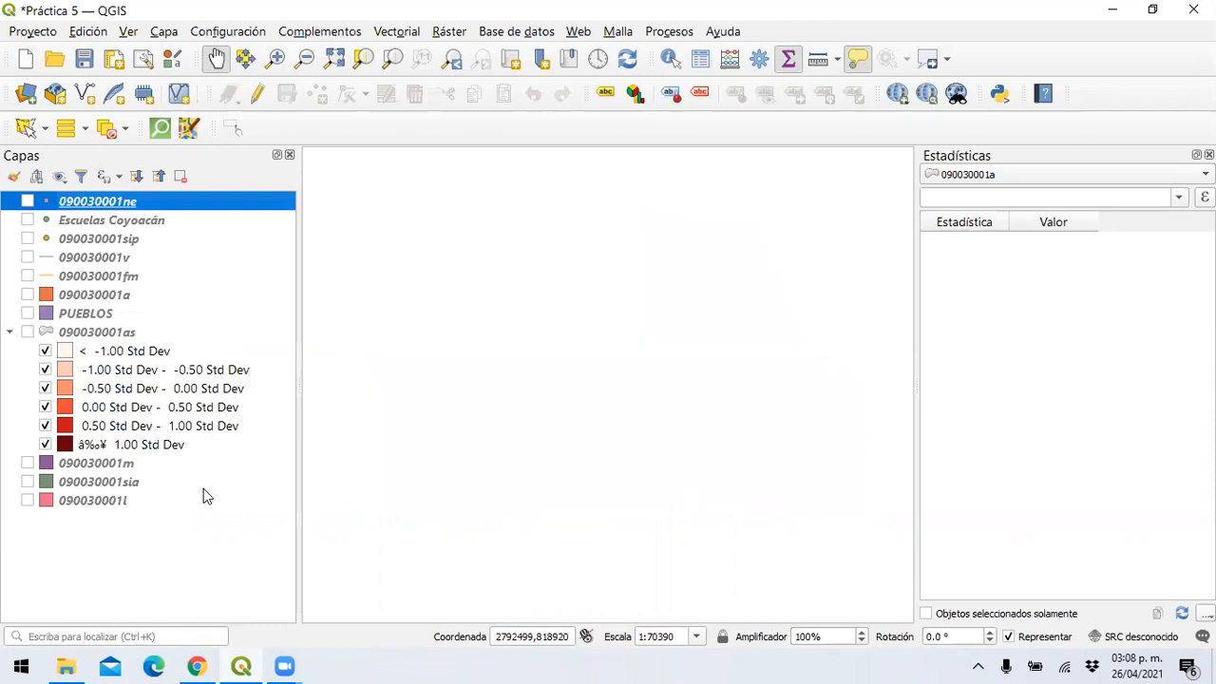
click(28, 297)
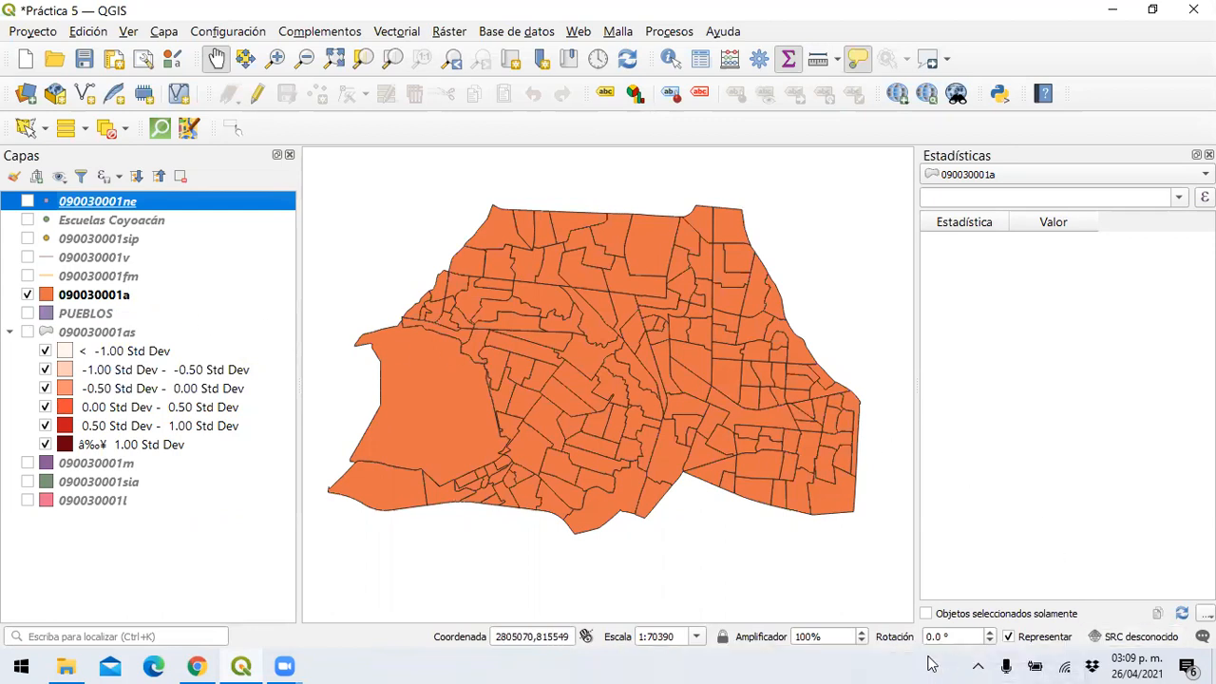
click(977, 665)
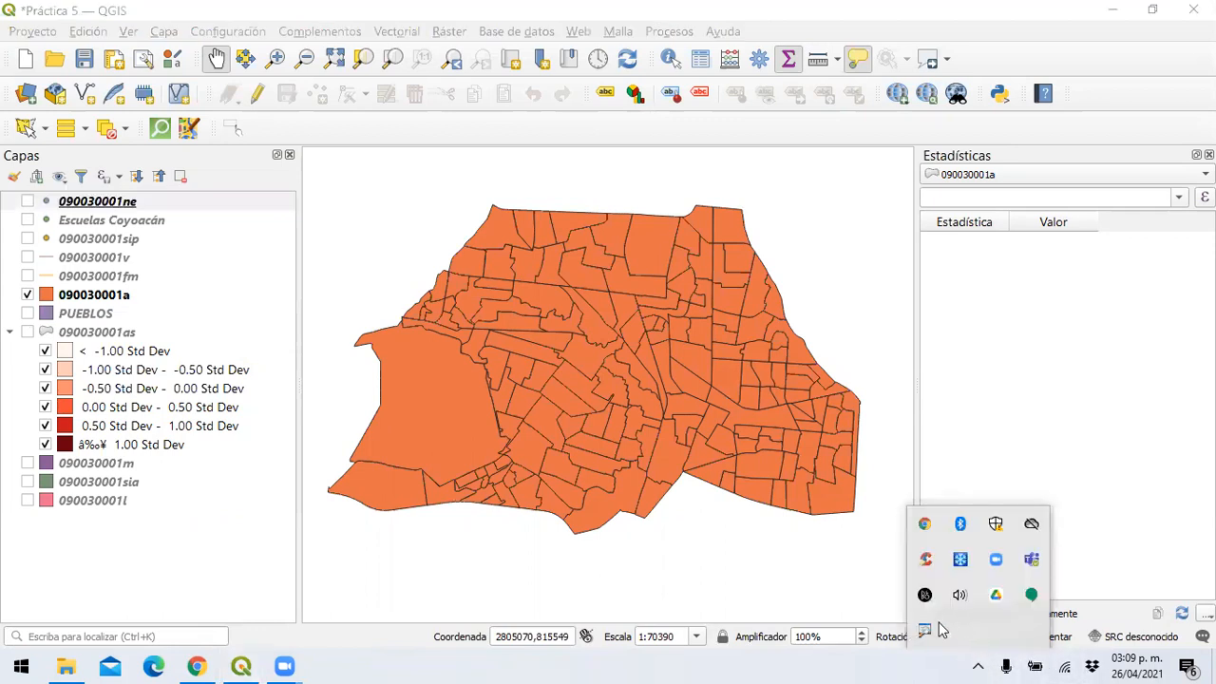
right_click(925, 632)
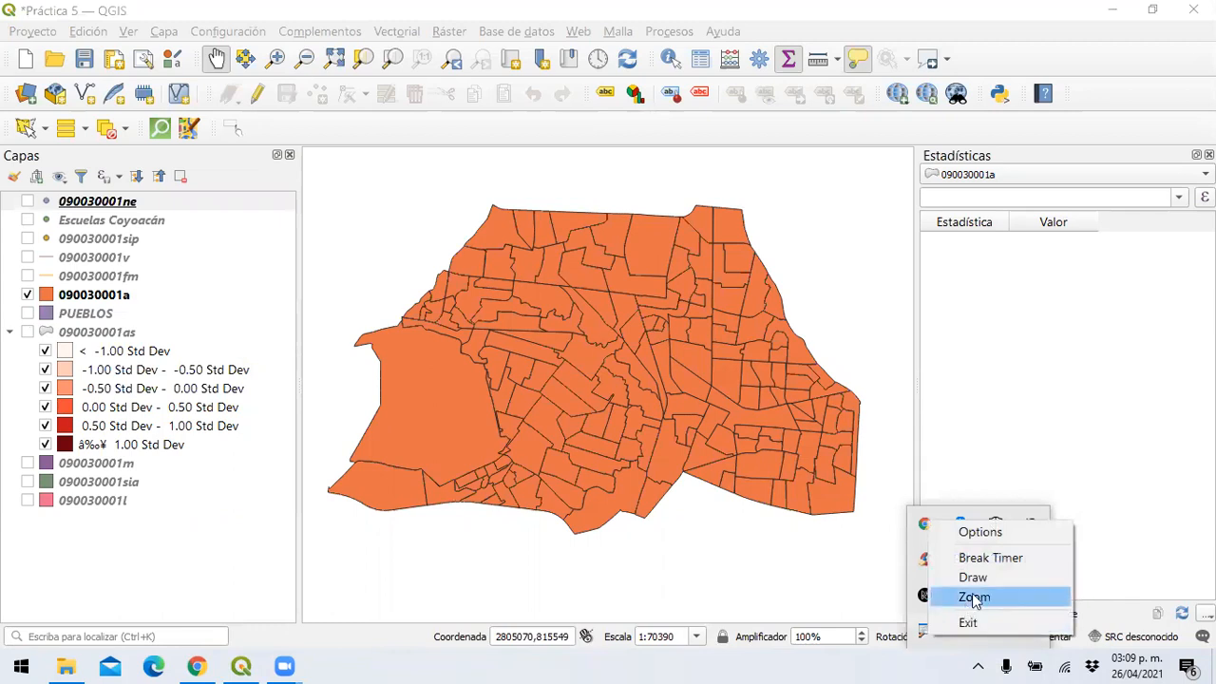
click(975, 581)
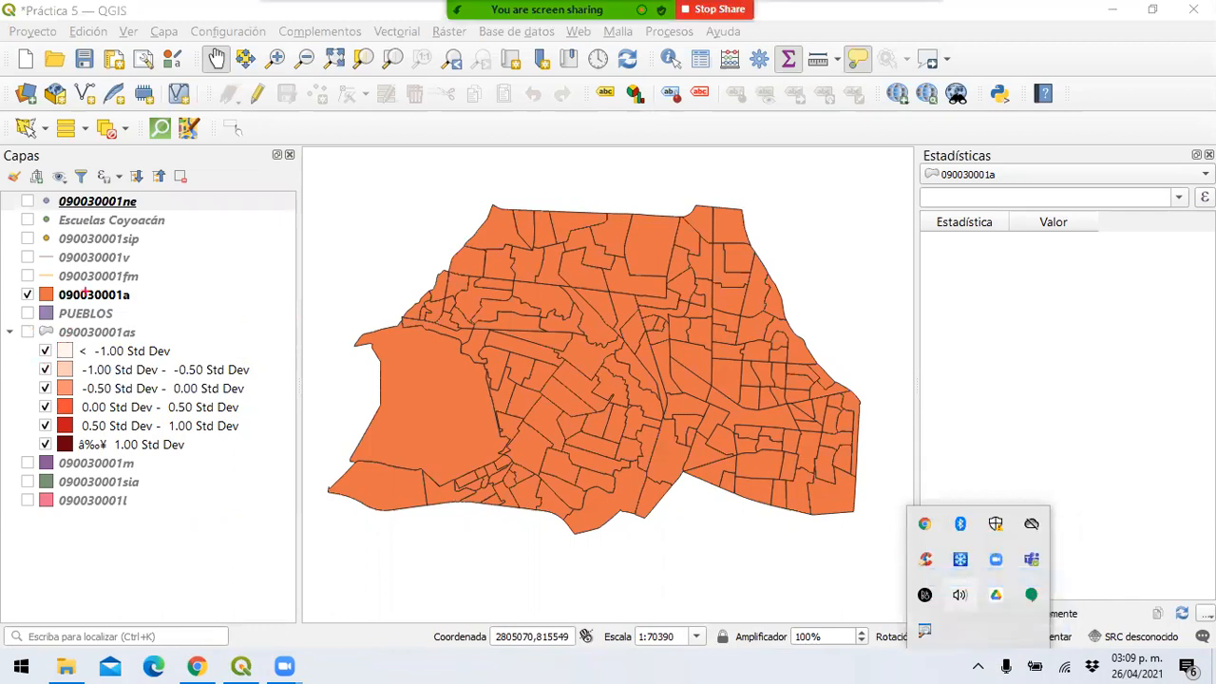
mouse_move(113, 278)
mouse_down()
mouse_move(13, 281)
mouse_move(28, 310)
mouse_move(99, 316)
mouse_move(144, 302)
mouse_move(105, 282)
mouse_up()
scroll(107, 286, up, 1)
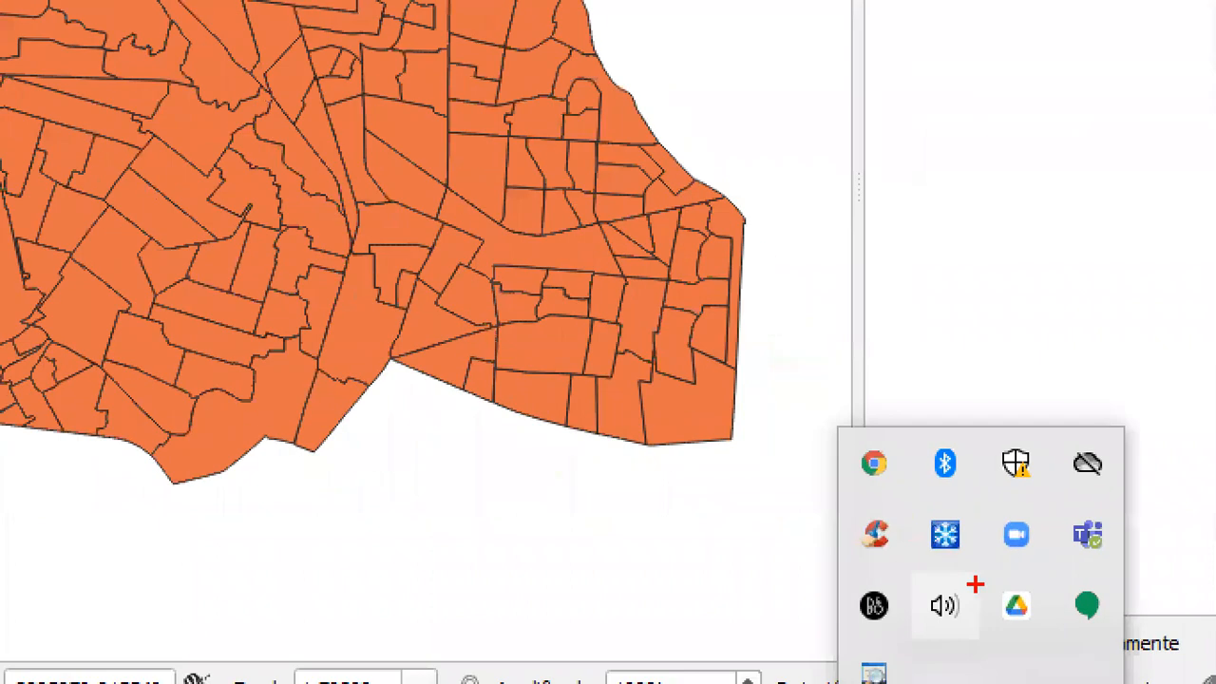
scroll(67, 390, down, 1)
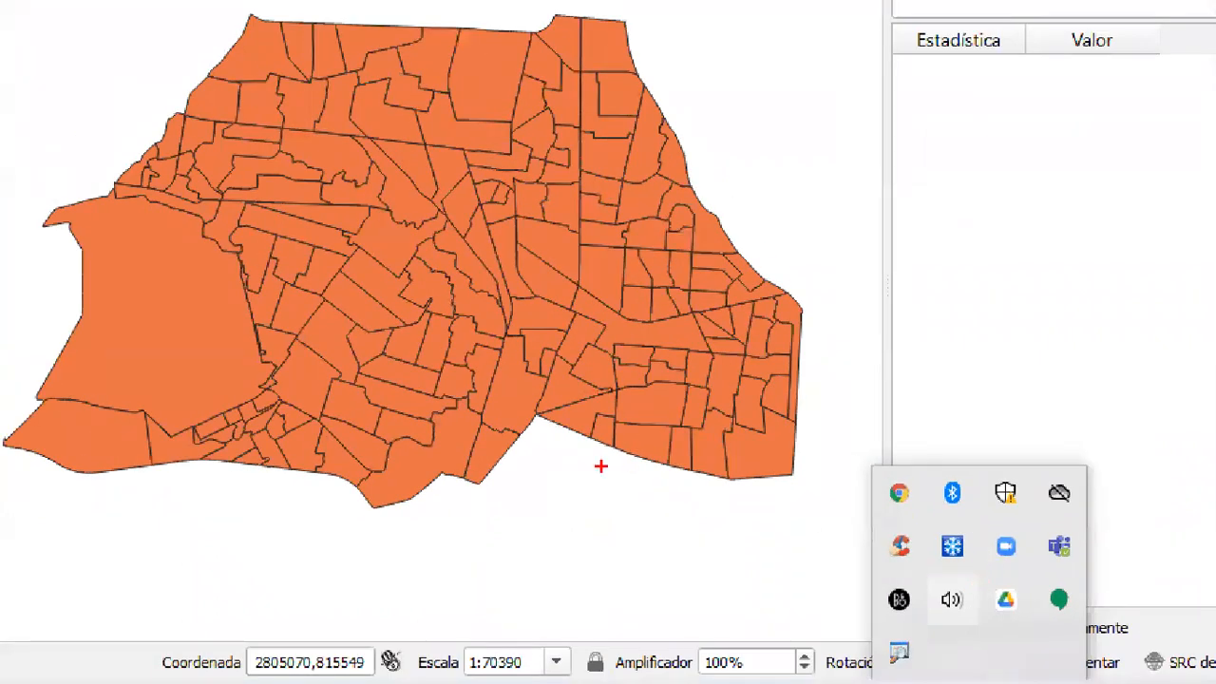
scroll(195, 559, down, 1)
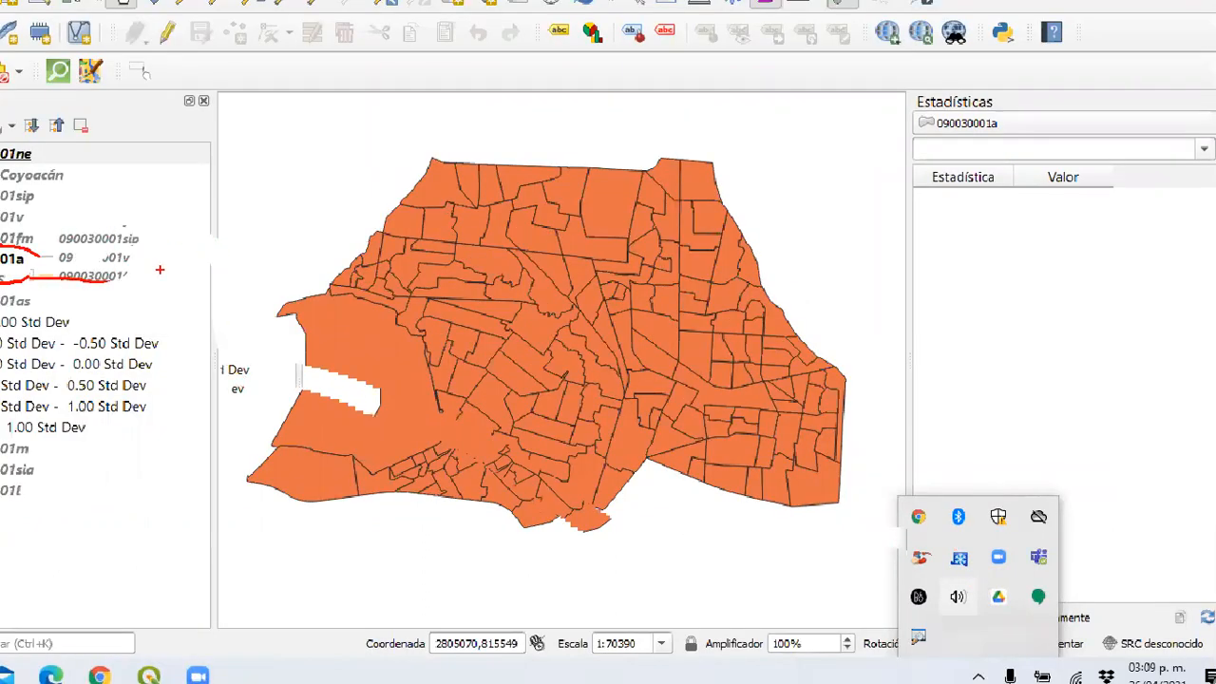
key(Escape)
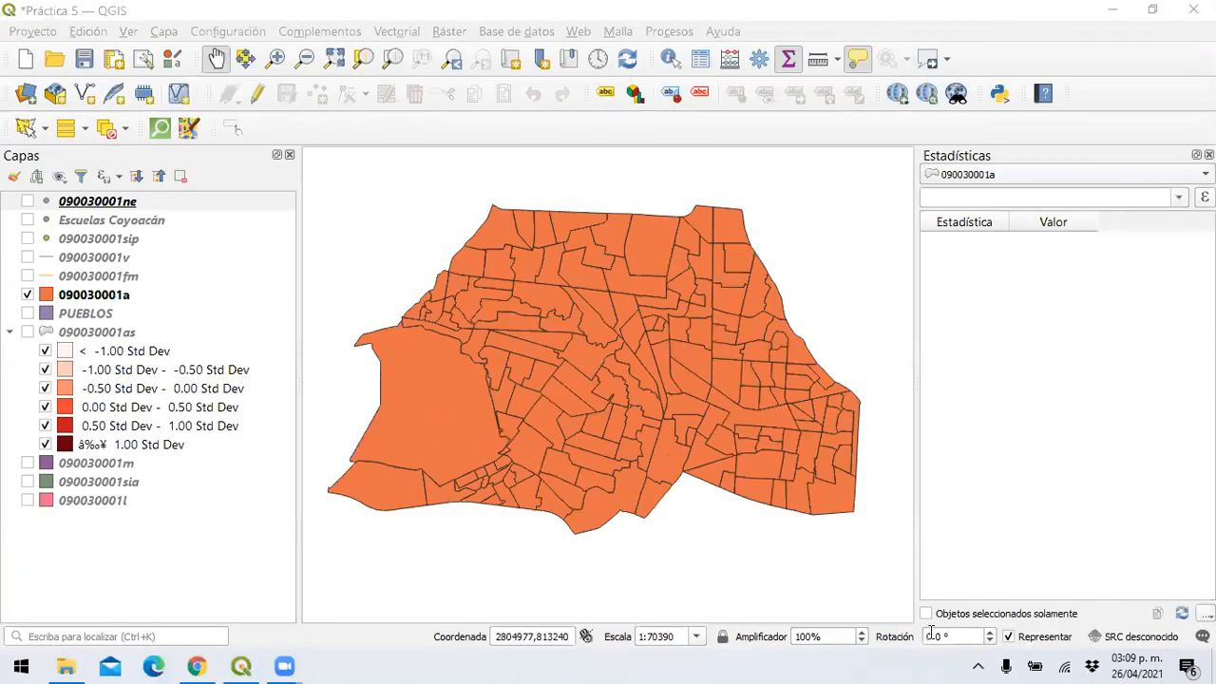
Step: Circle the 090030001a layer with ZoomIt's Draw mode and handwrite the notes "exportar", "AGEB" and "UTM 14N" beside it
click(978, 667)
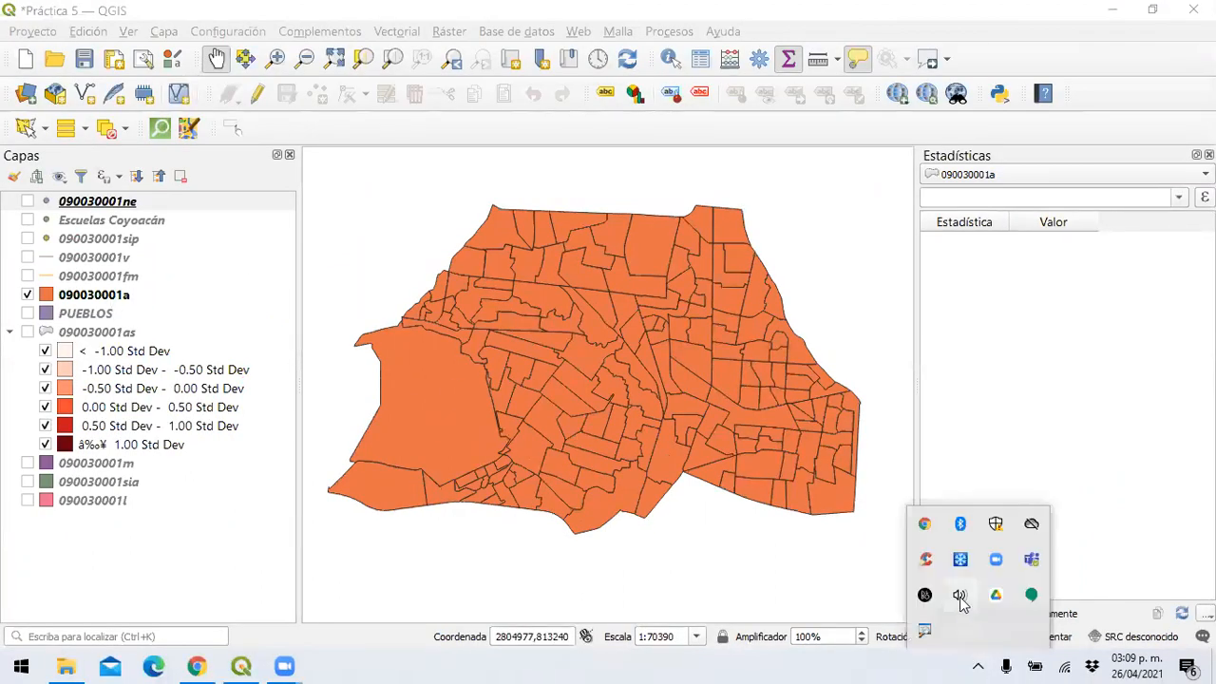
right_click(925, 630)
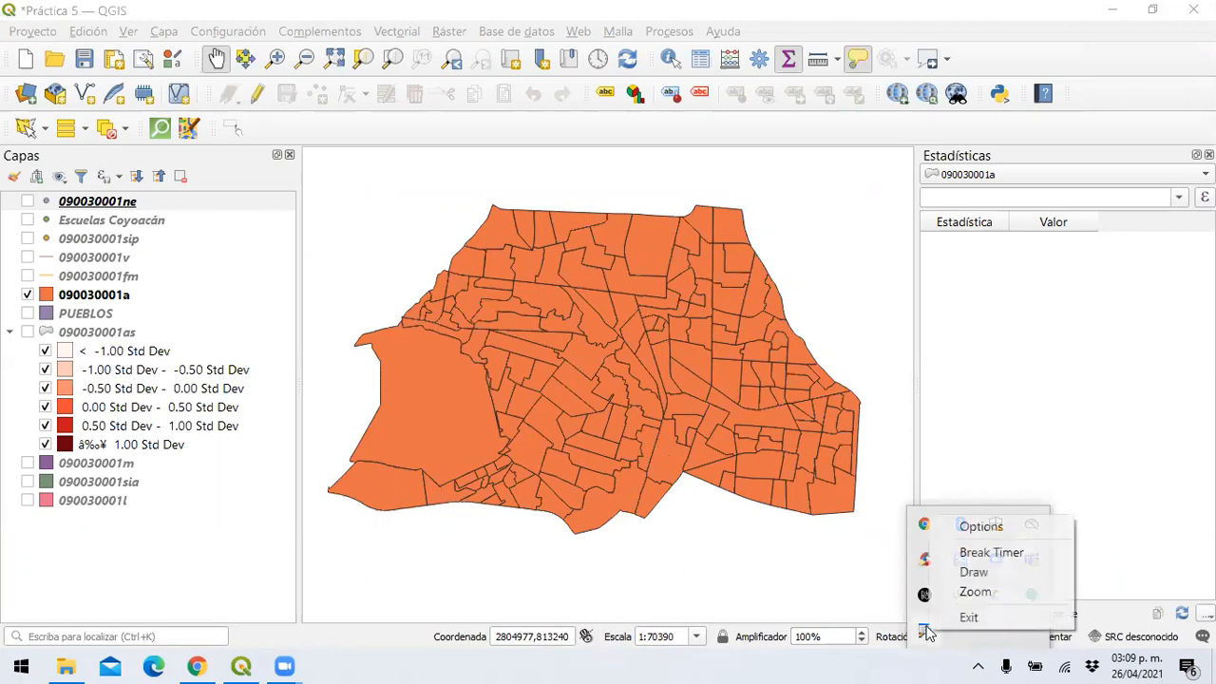
click(974, 573)
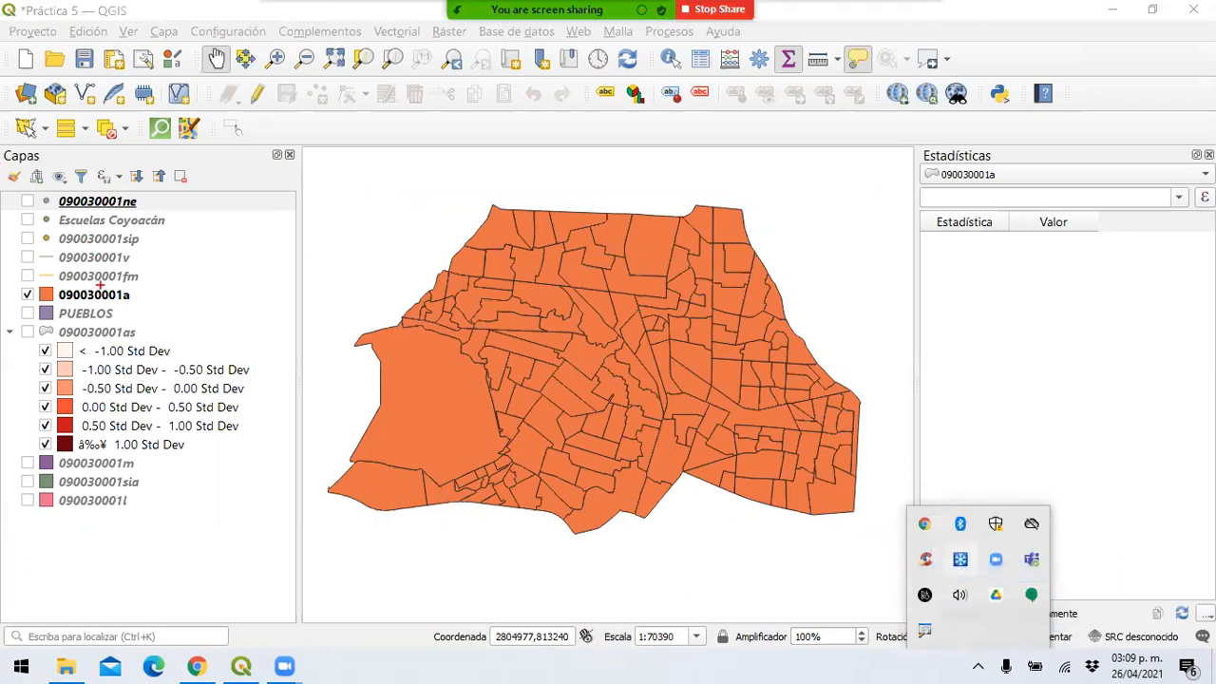
mouse_move(99, 273)
mouse_down()
mouse_move(28, 275)
mouse_move(19, 300)
mouse_move(95, 308)
mouse_move(155, 288)
mouse_move(114, 276)
mouse_move(159, 321)
mouse_move(213, 329)
mouse_move(214, 340)
mouse_move(244, 325)
mouse_move(252, 339)
mouse_move(390, 337)
mouse_up()
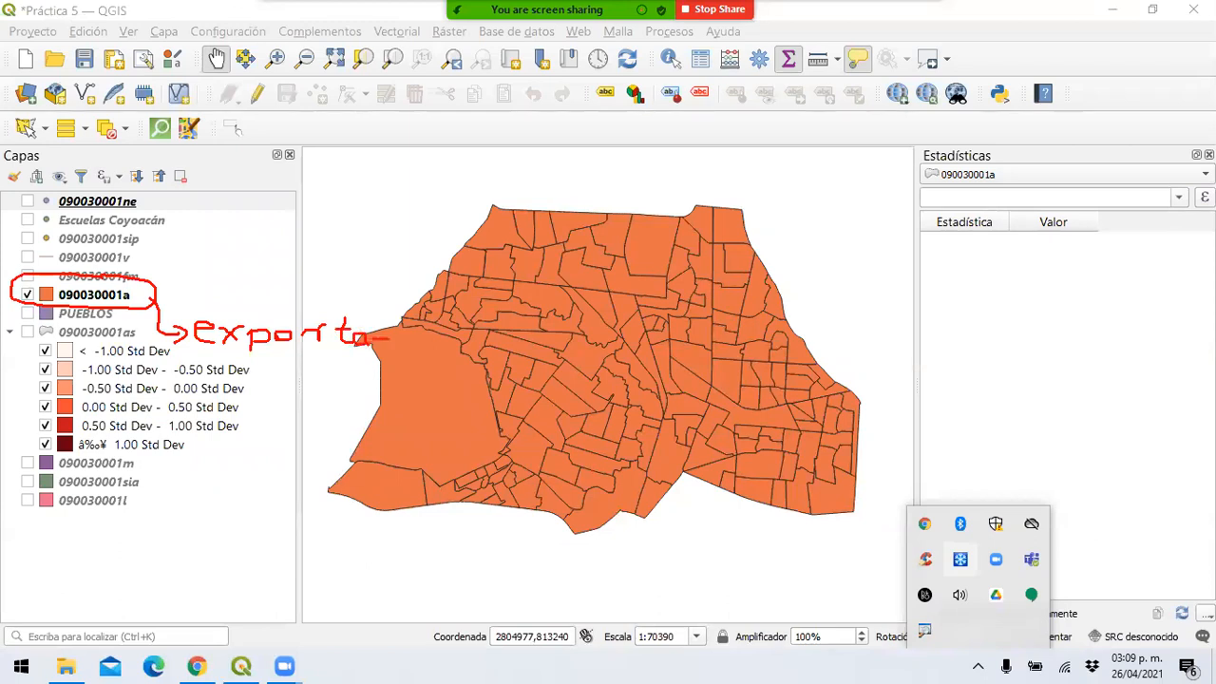
mouse_move(258, 402)
mouse_down()
mouse_move(300, 372)
mouse_move(313, 396)
mouse_move(324, 382)
mouse_move(325, 396)
mouse_move(332, 377)
mouse_move(351, 388)
mouse_move(344, 403)
mouse_up()
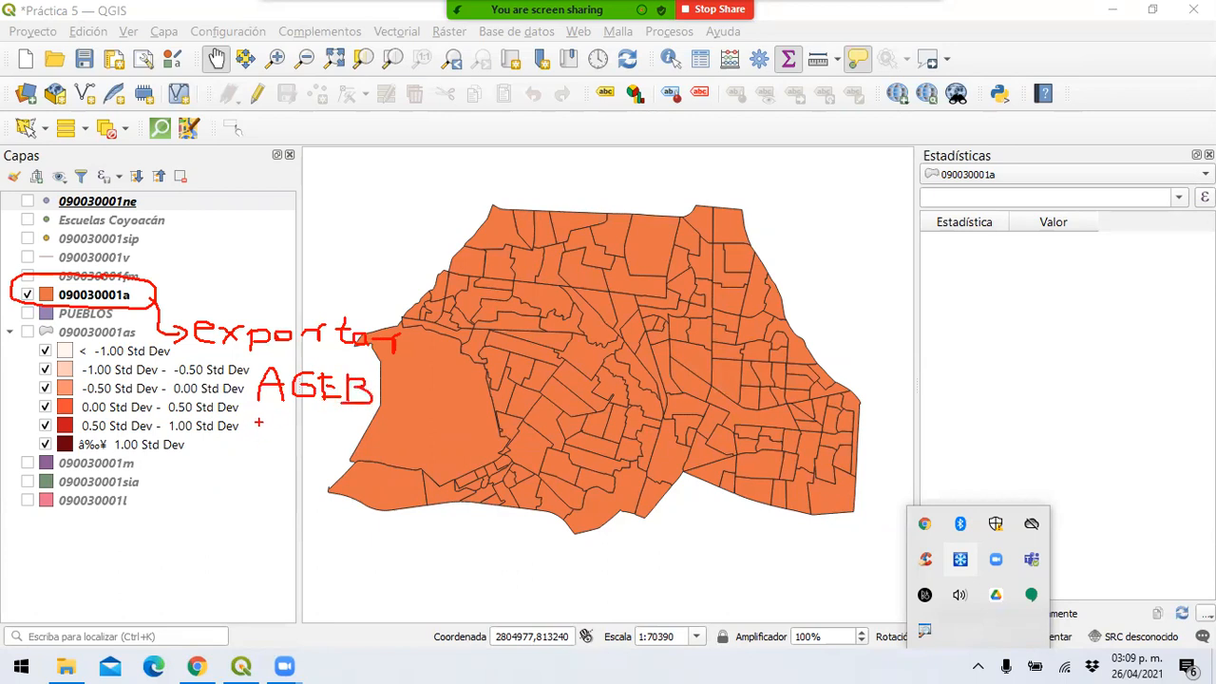
mouse_move(268, 418)
mouse_down()
mouse_move(268, 446)
mouse_move(293, 454)
mouse_move(313, 453)
mouse_move(323, 425)
mouse_up()
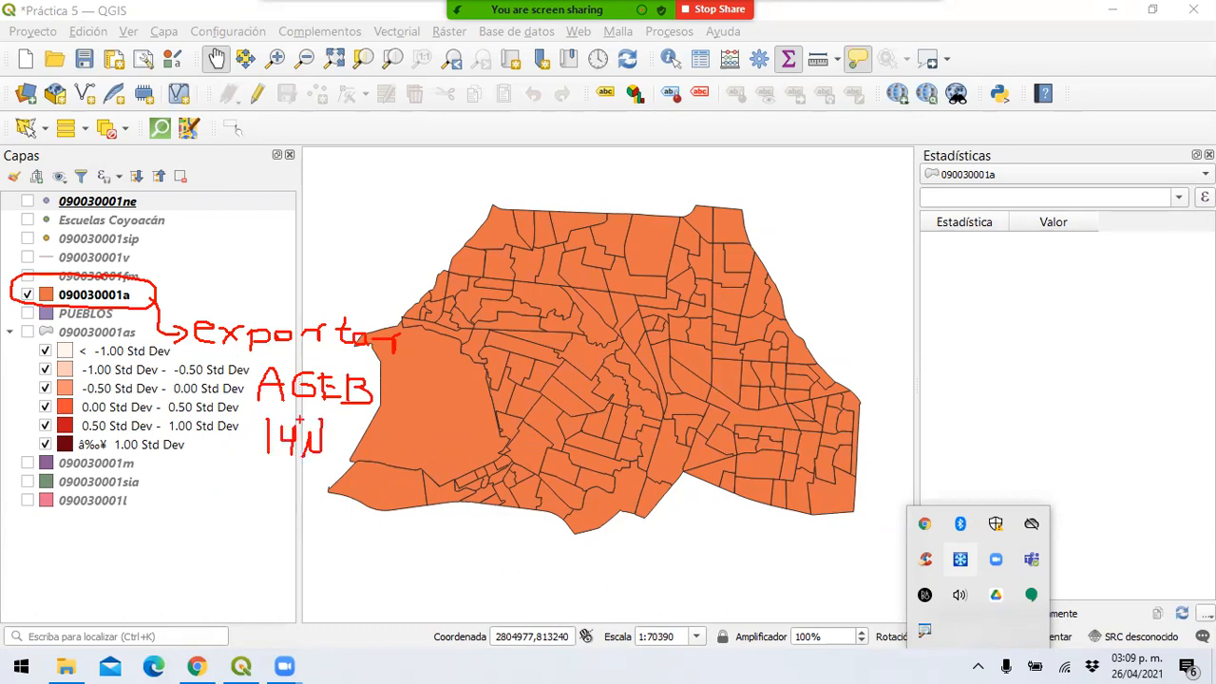
mouse_move(191, 429)
mouse_down()
mouse_move(207, 446)
mouse_move(211, 425)
mouse_move(217, 444)
mouse_move(226, 425)
mouse_move(257, 456)
mouse_move(327, 456)
mouse_up()
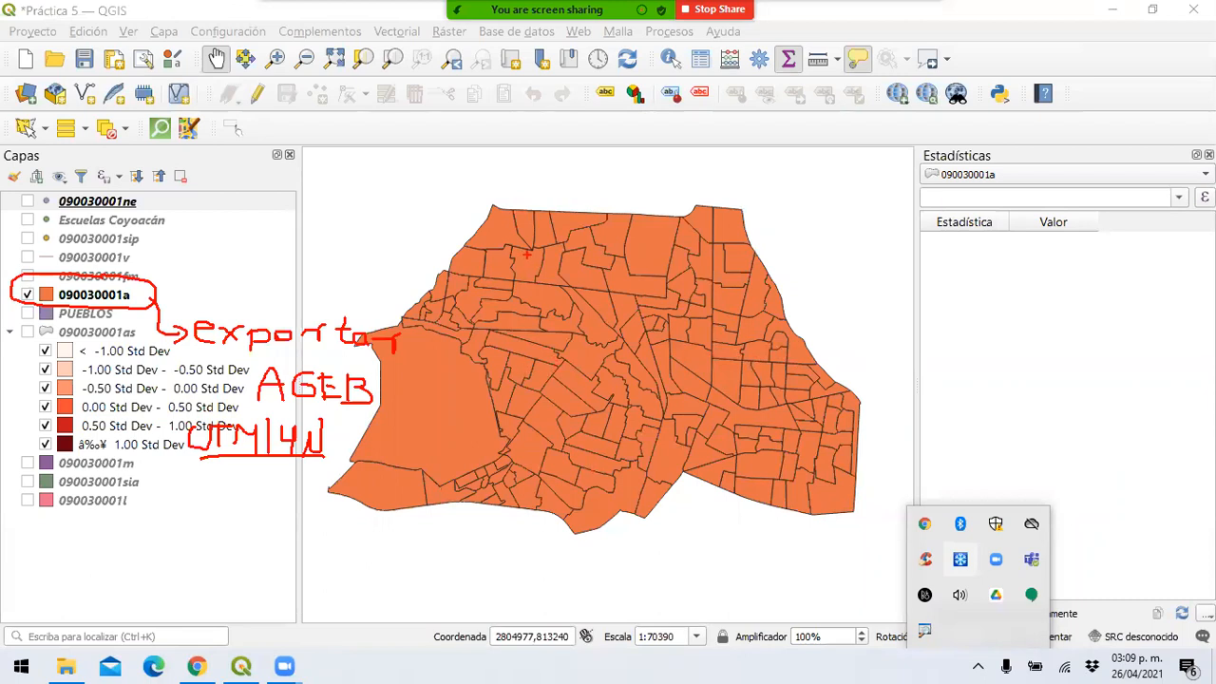
Step: Add a large red text annotation reading "Práctica" over the upper part of the map
drag(533, 243, 533, 334)
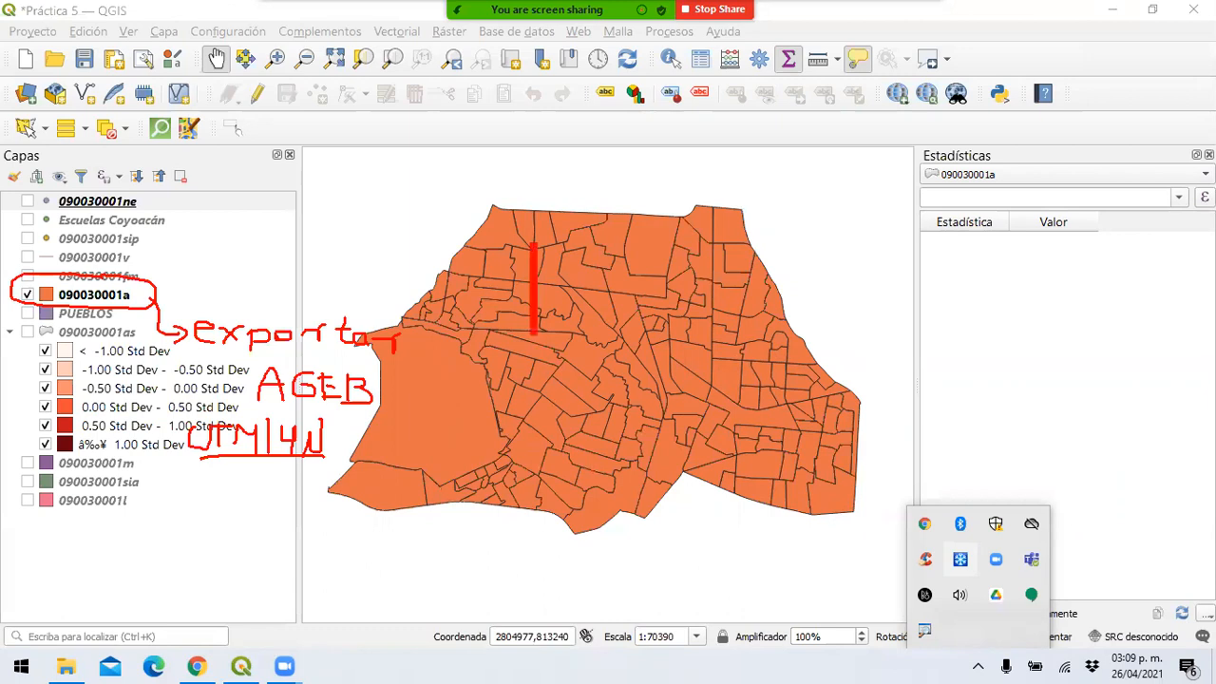
drag(534, 245, 534, 302)
mouse_move(599, 276)
mouse_down()
mouse_move(598, 333)
mouse_move(622, 274)
mouse_up()
drag(635, 243, 634, 333)
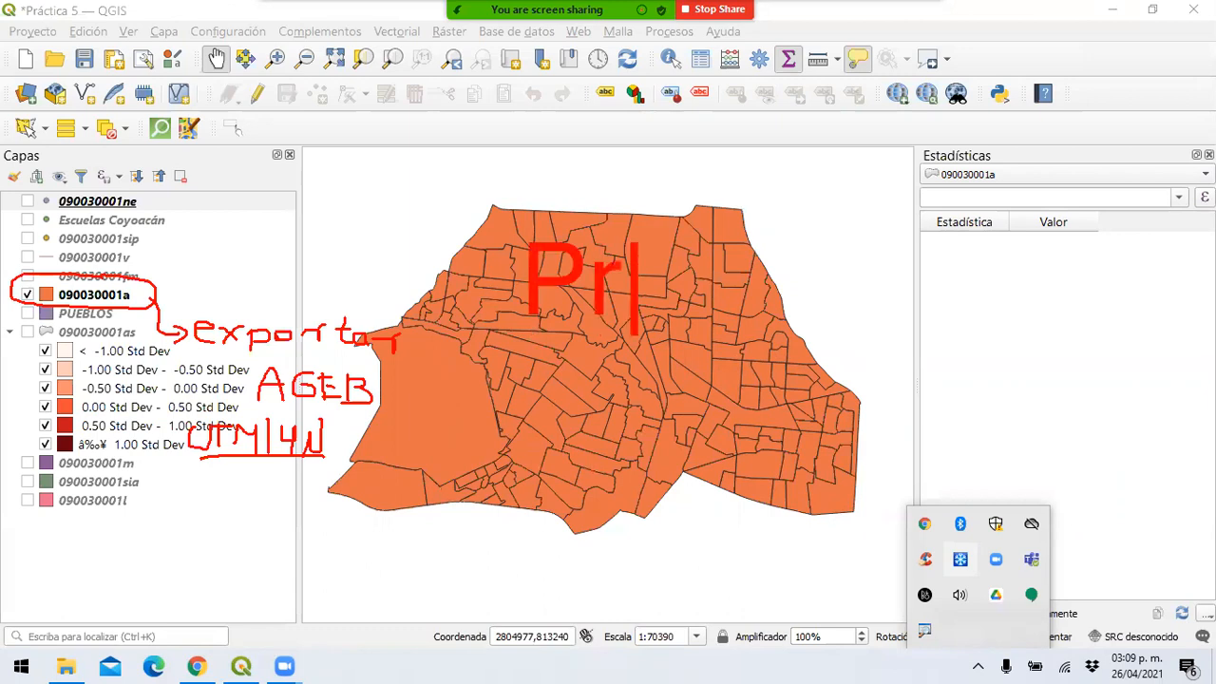
text(ctica)
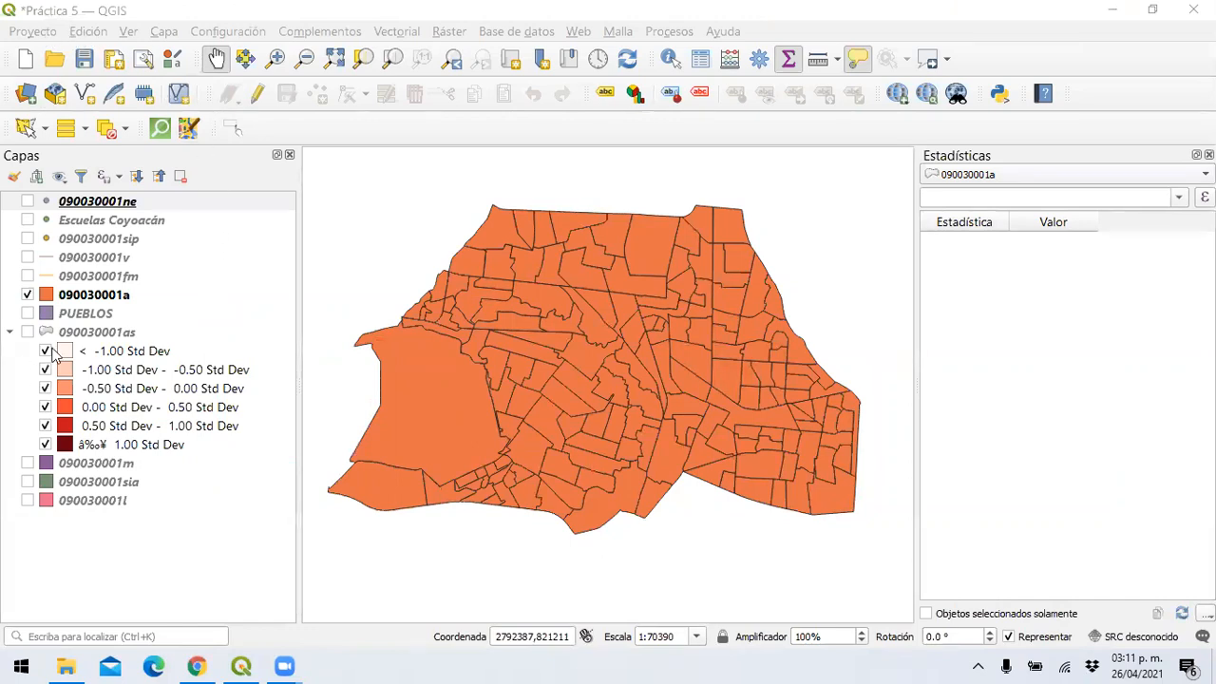
right_click(82, 298)
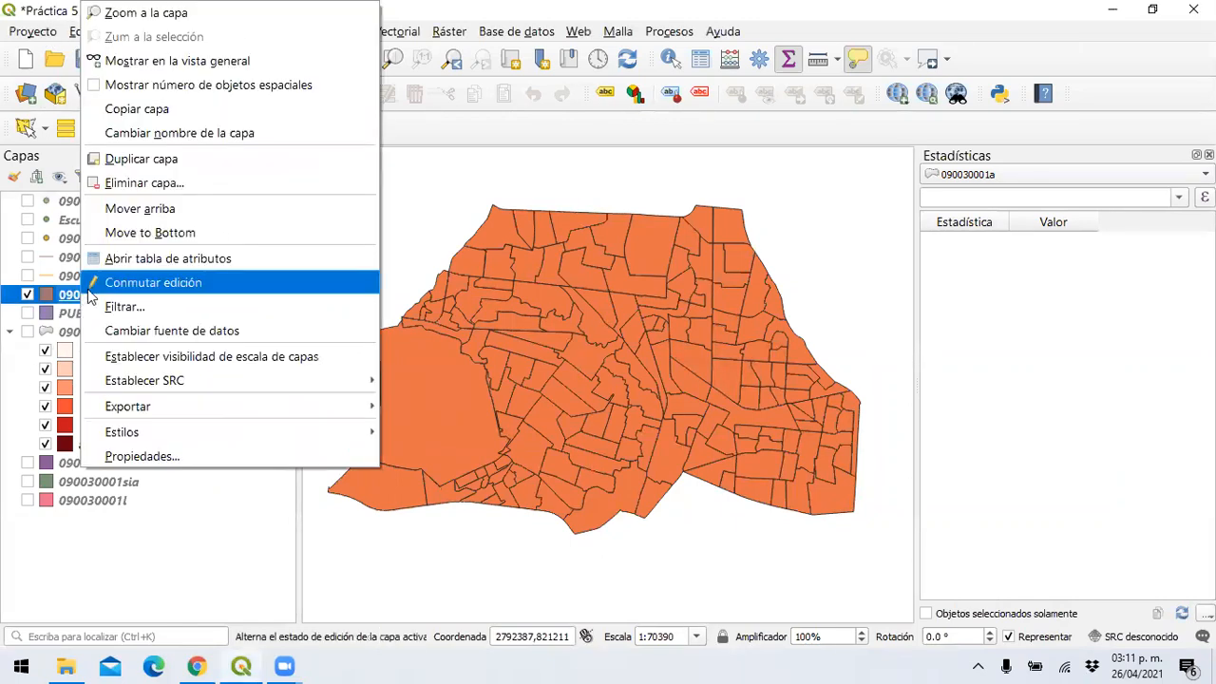
mouse_move(175, 410)
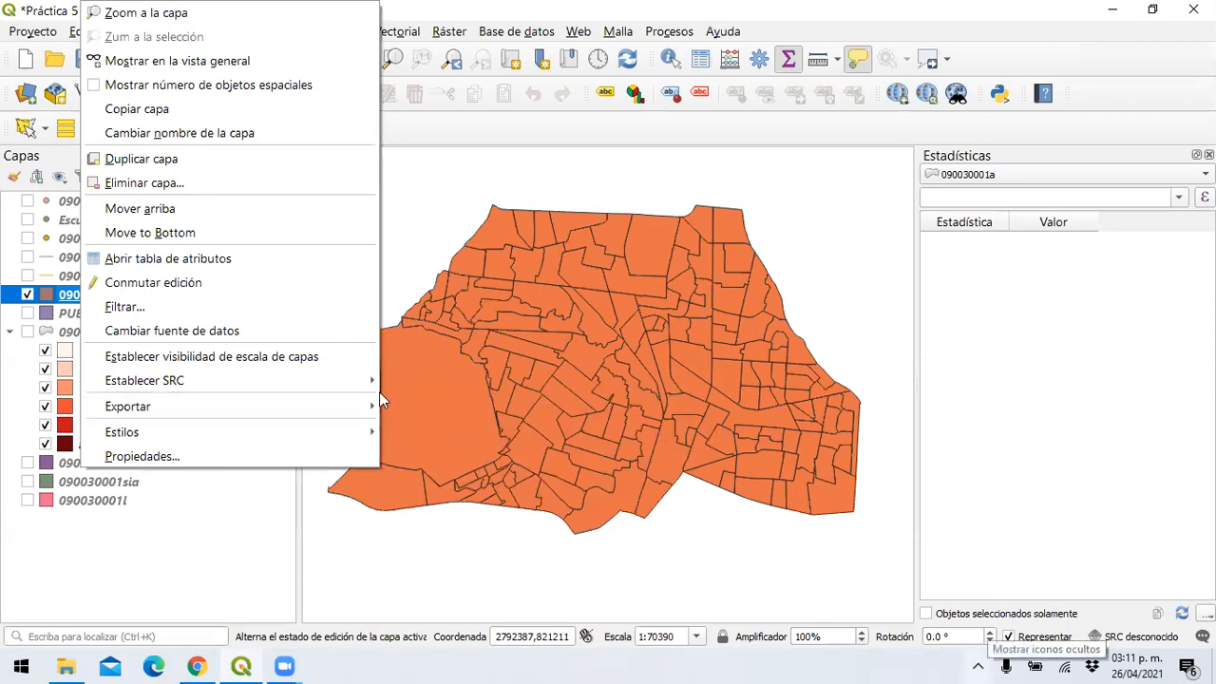
mouse_move(285, 405)
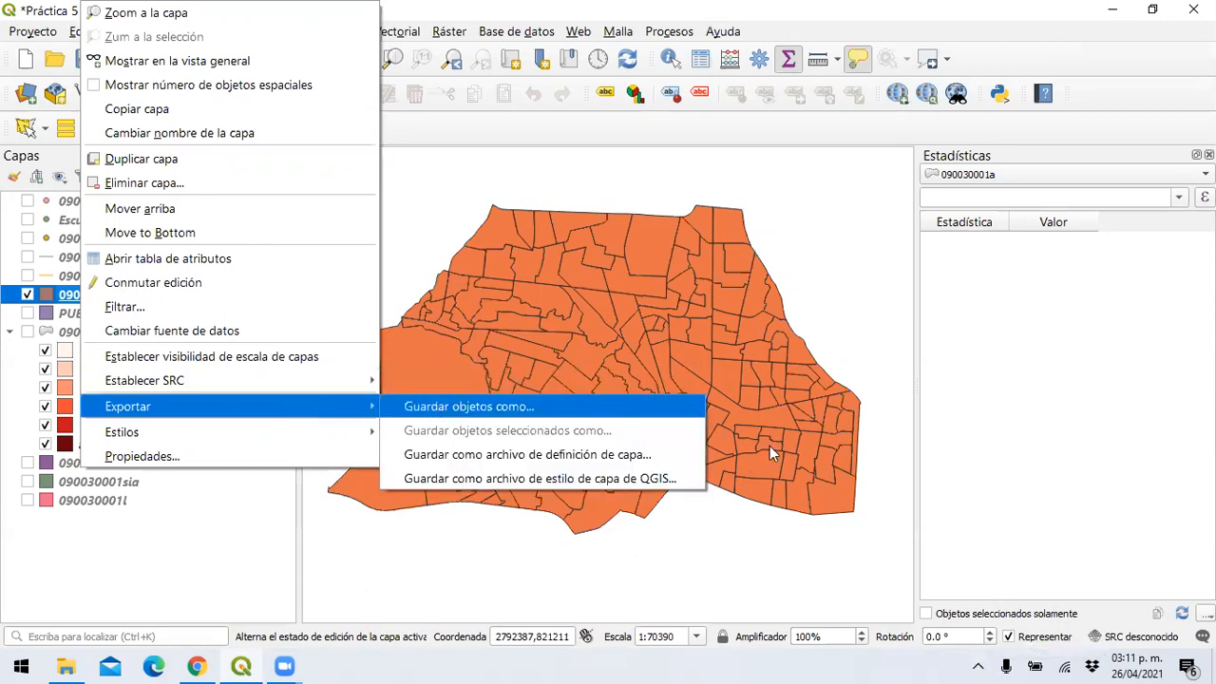
click(978, 665)
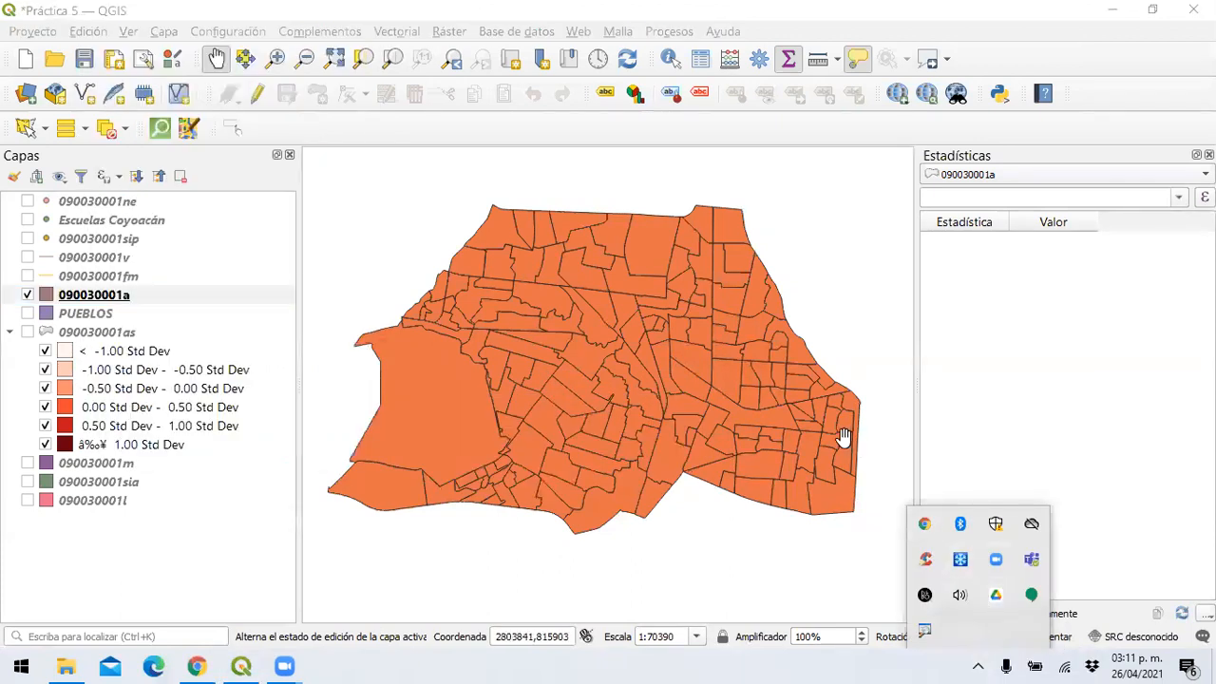
Step: Set up the 090030001a export as ESRI shapefile AGEB in the Práctica 5 folder, with SRC EPSG:32614 - WGS 84 / UTM zone 14N
right_click(86, 299)
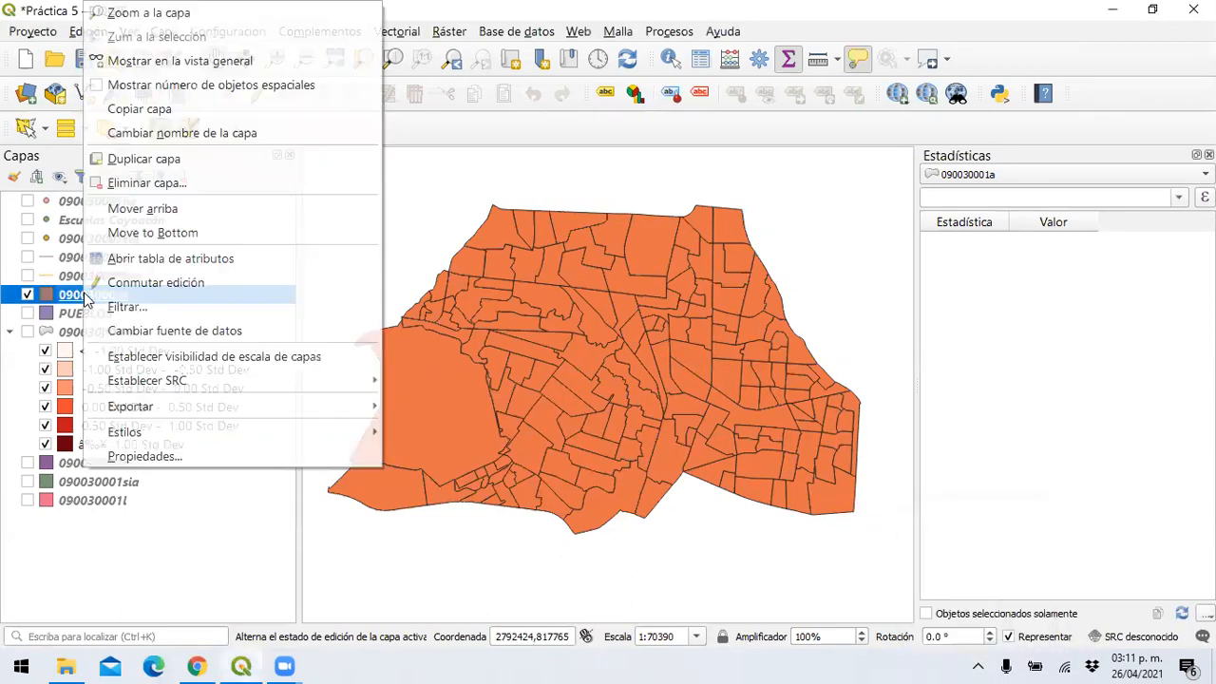
mouse_move(298, 406)
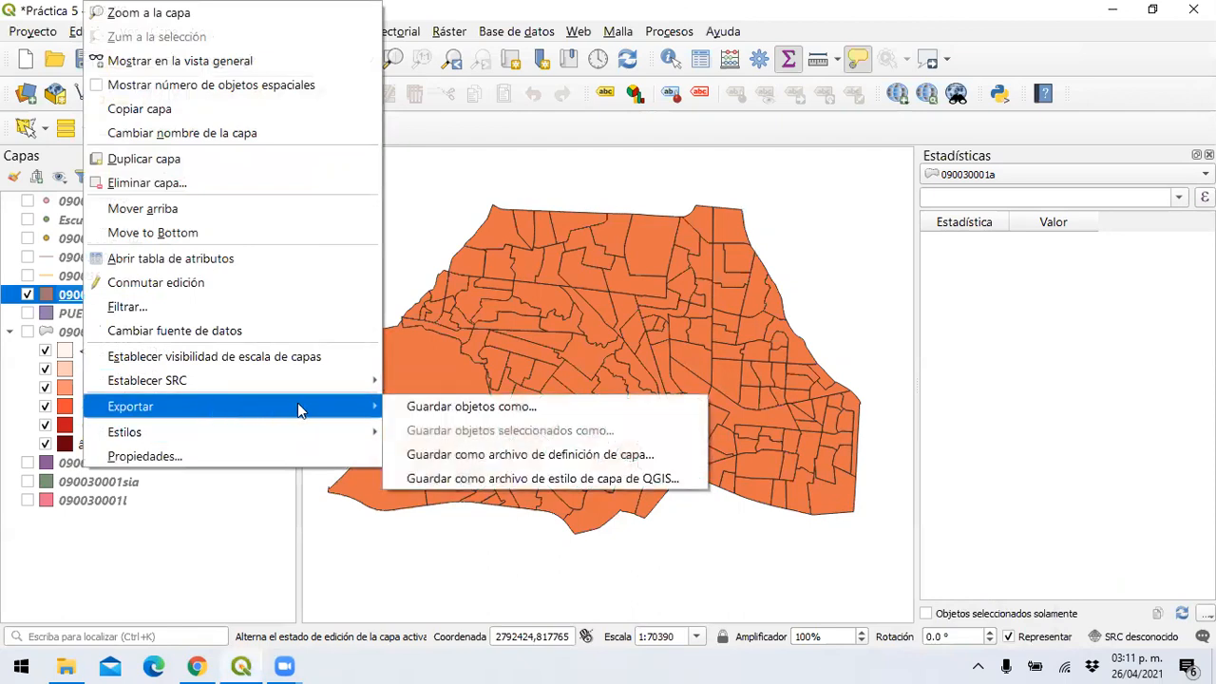
click(490, 408)
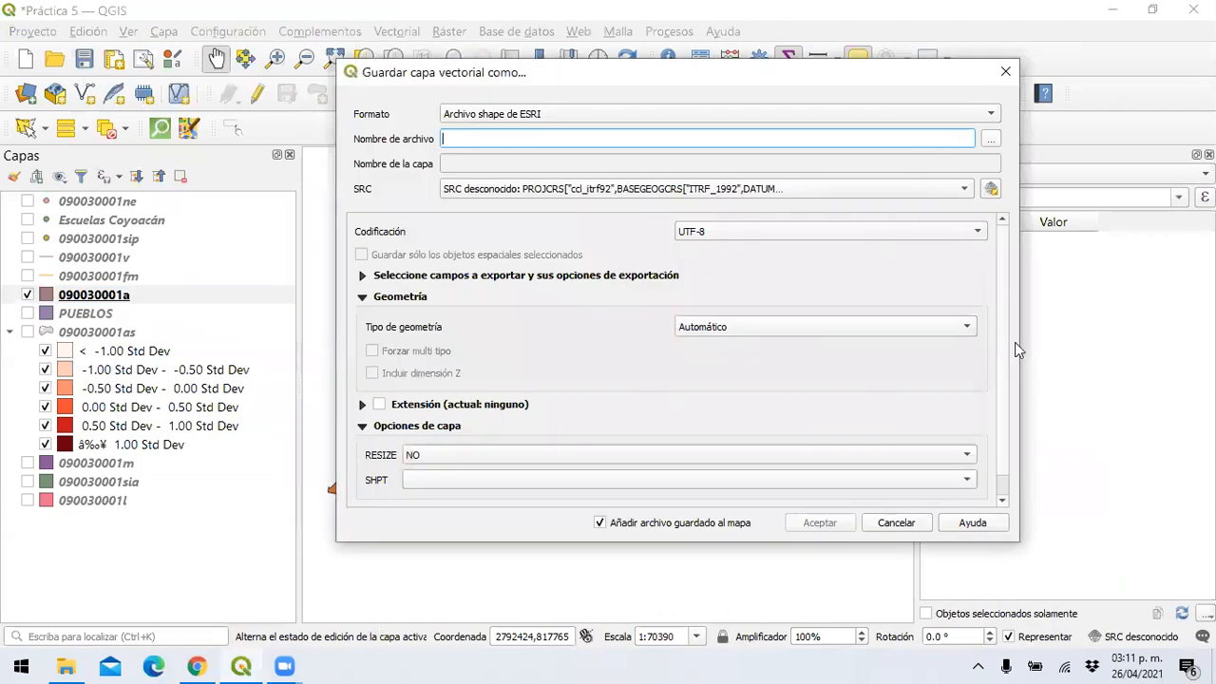
click(994, 139)
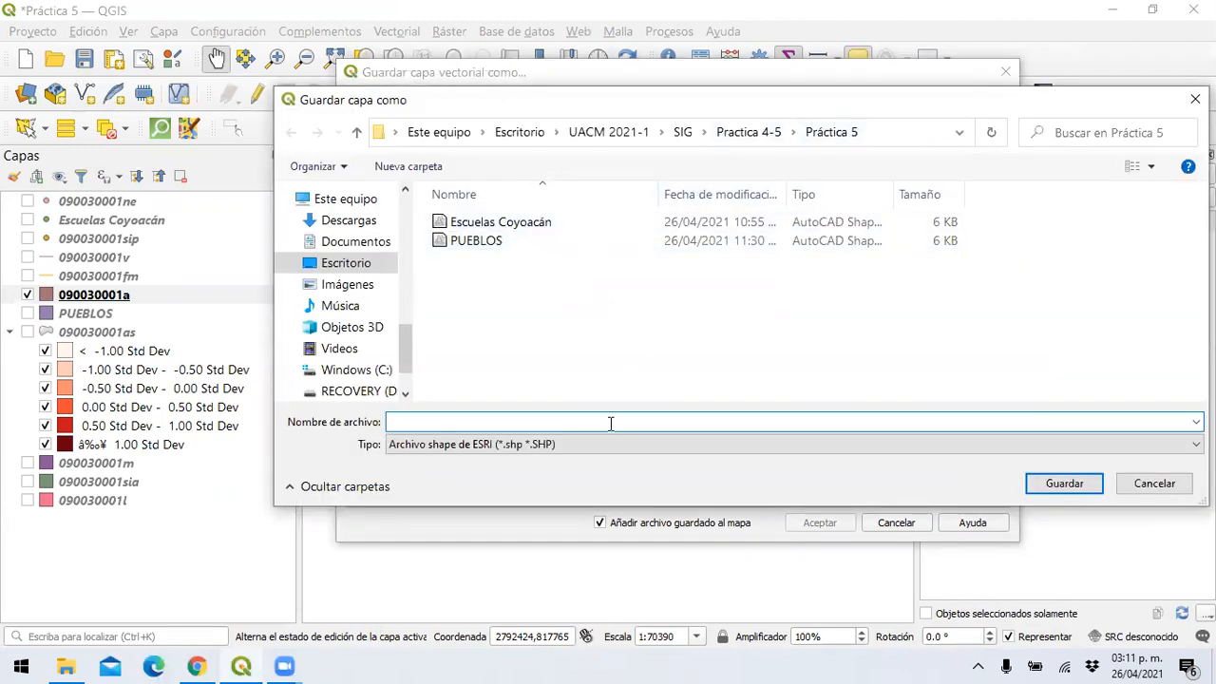
text(AGEB@)
key(BackSpace)
click(1064, 484)
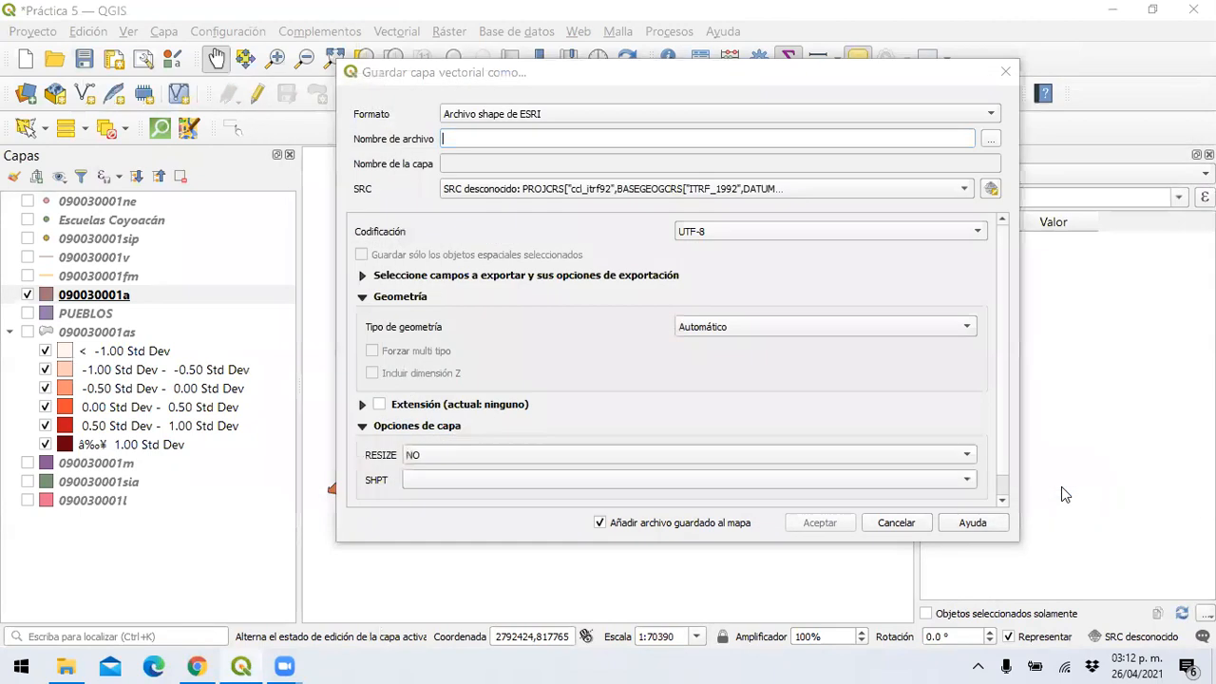
click(966, 189)
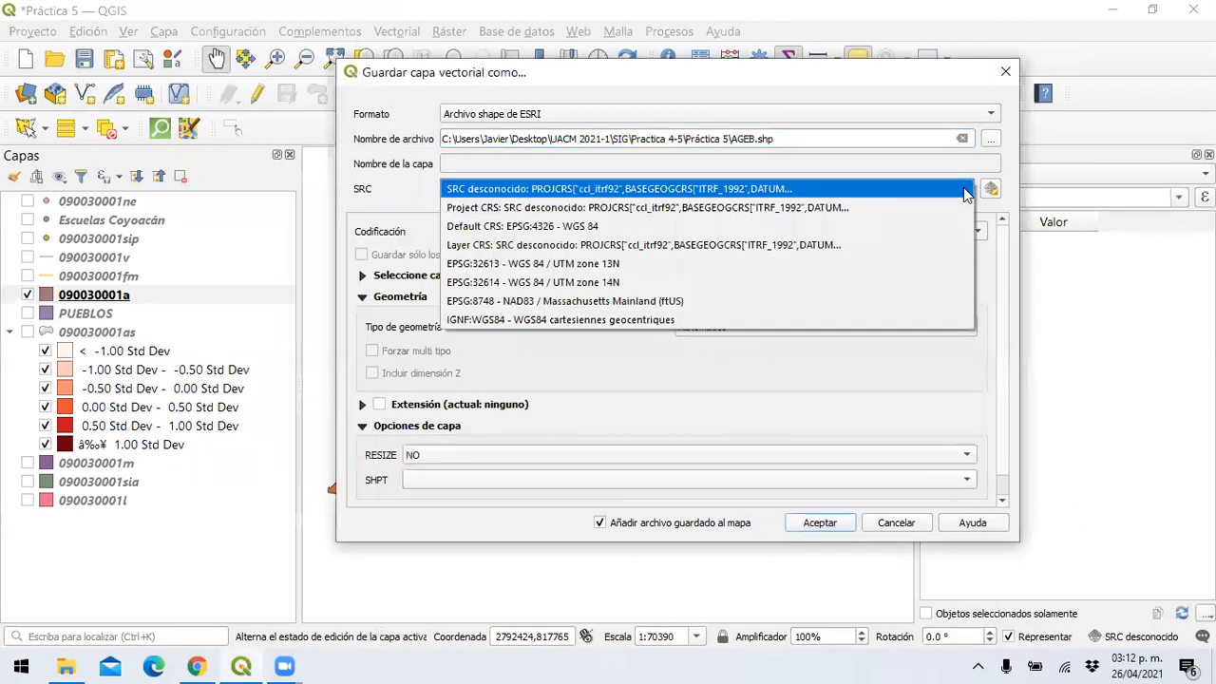
click(792, 278)
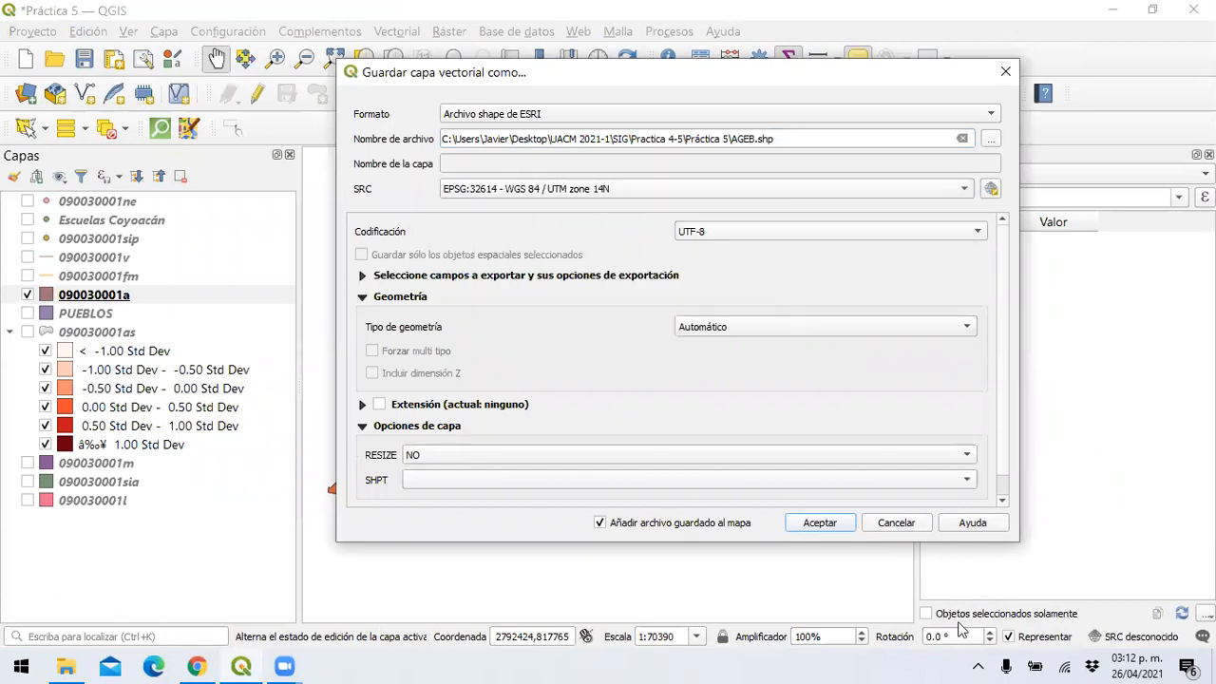
Step: Magnify the export settings with ZoomIt's Zoom mode and add the red text annotation "Nombre" above the AGEB.shp file path
click(979, 666)
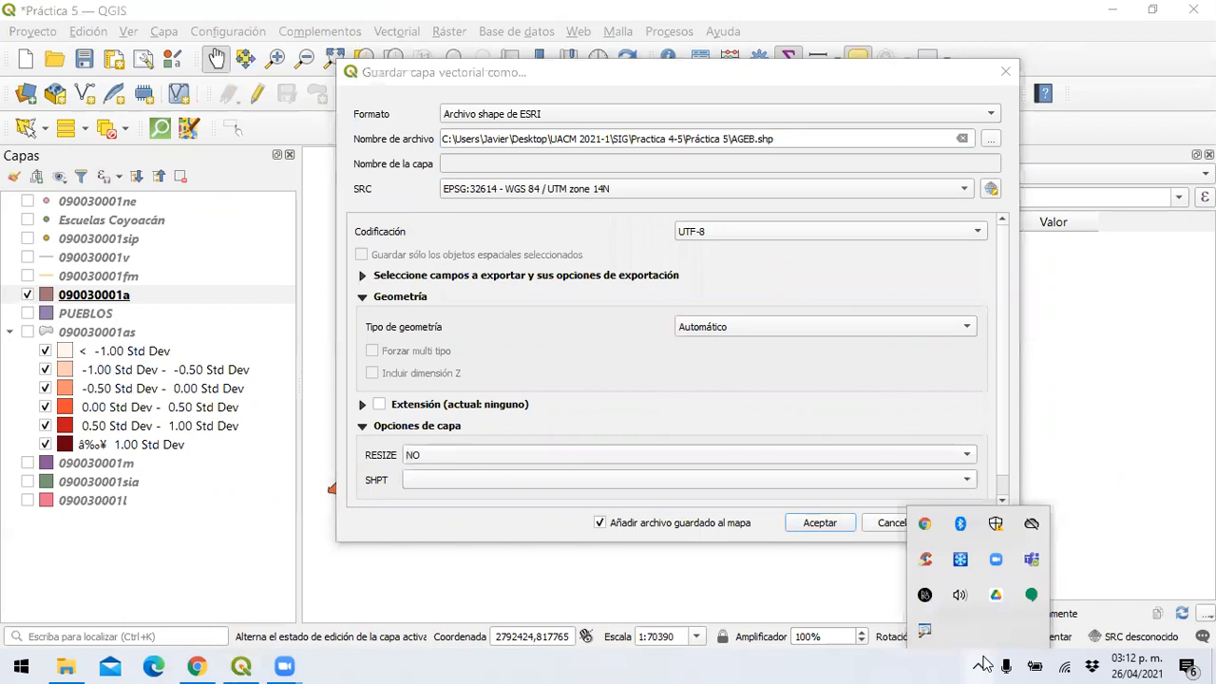
right_click(927, 634)
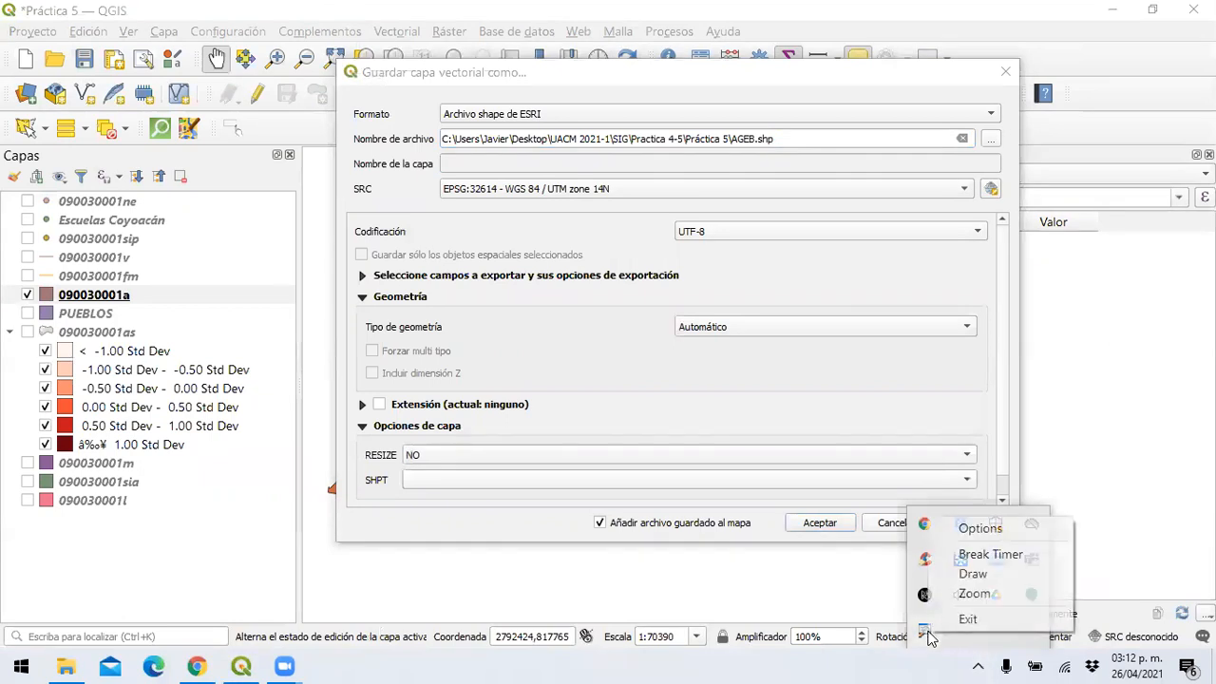
click(964, 595)
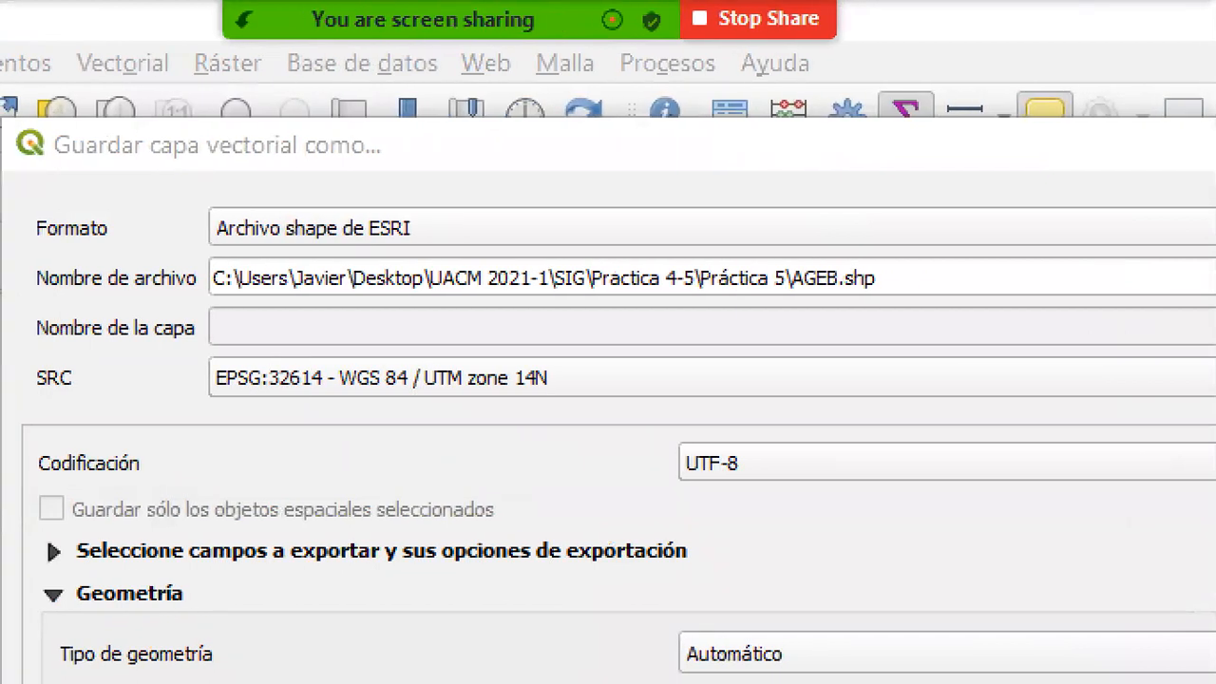
key(t)
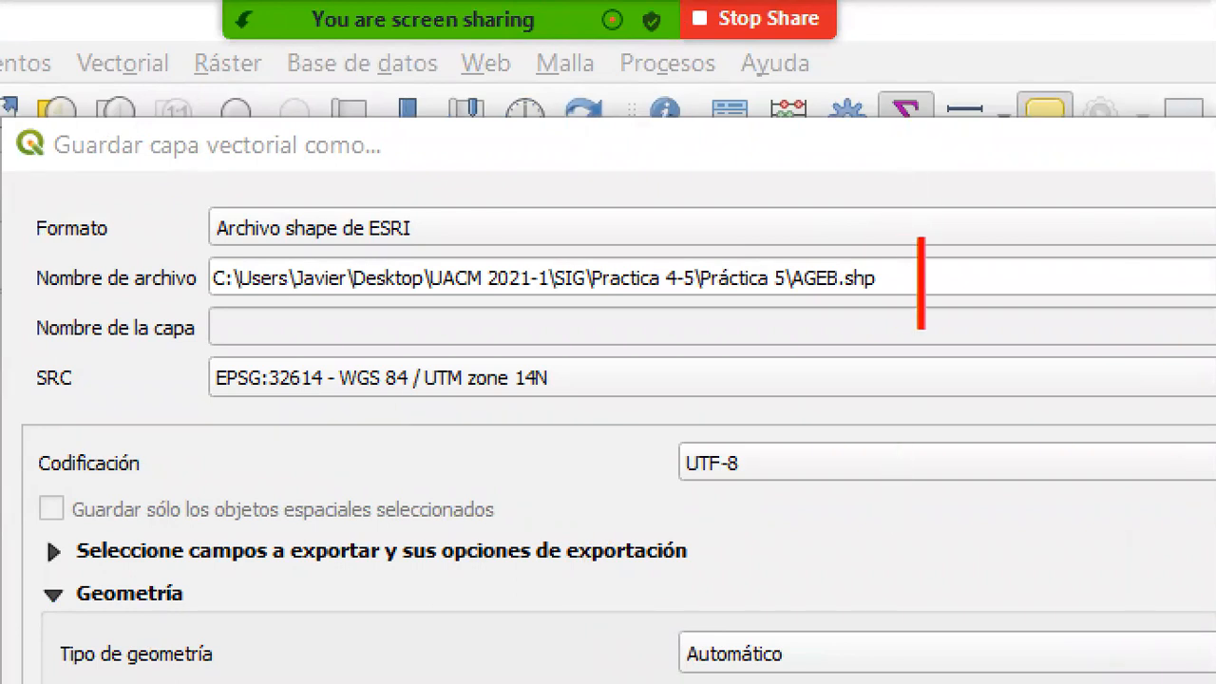
key(Escape)
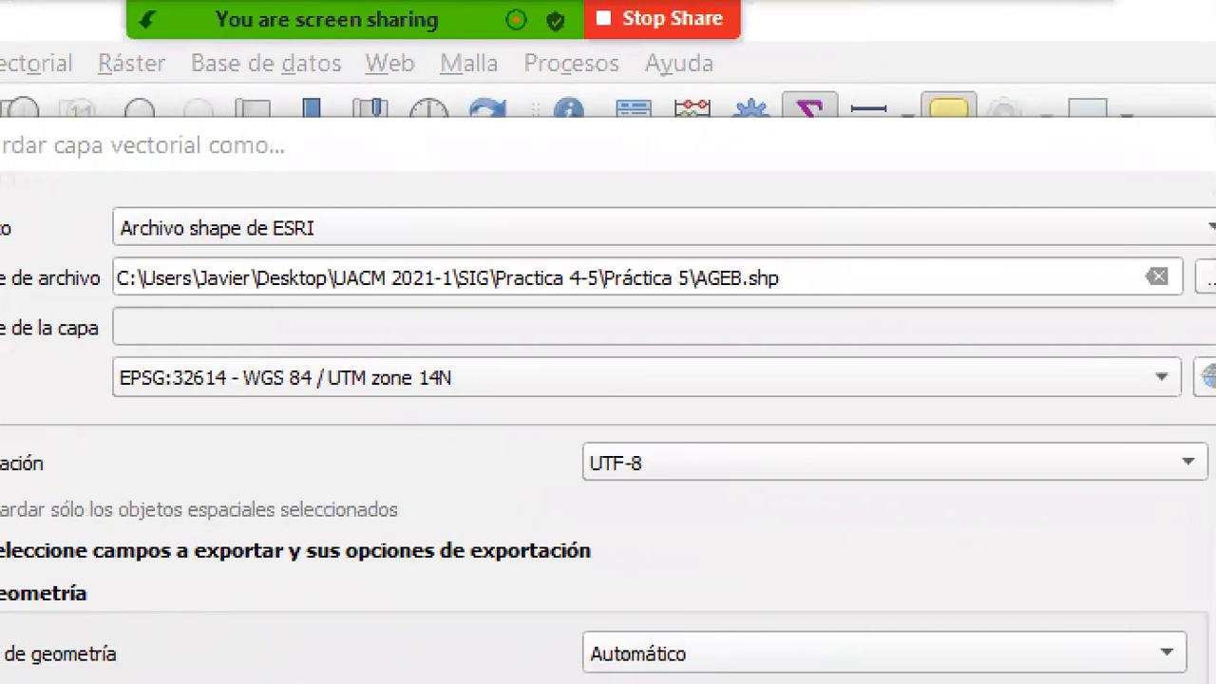
key(t)
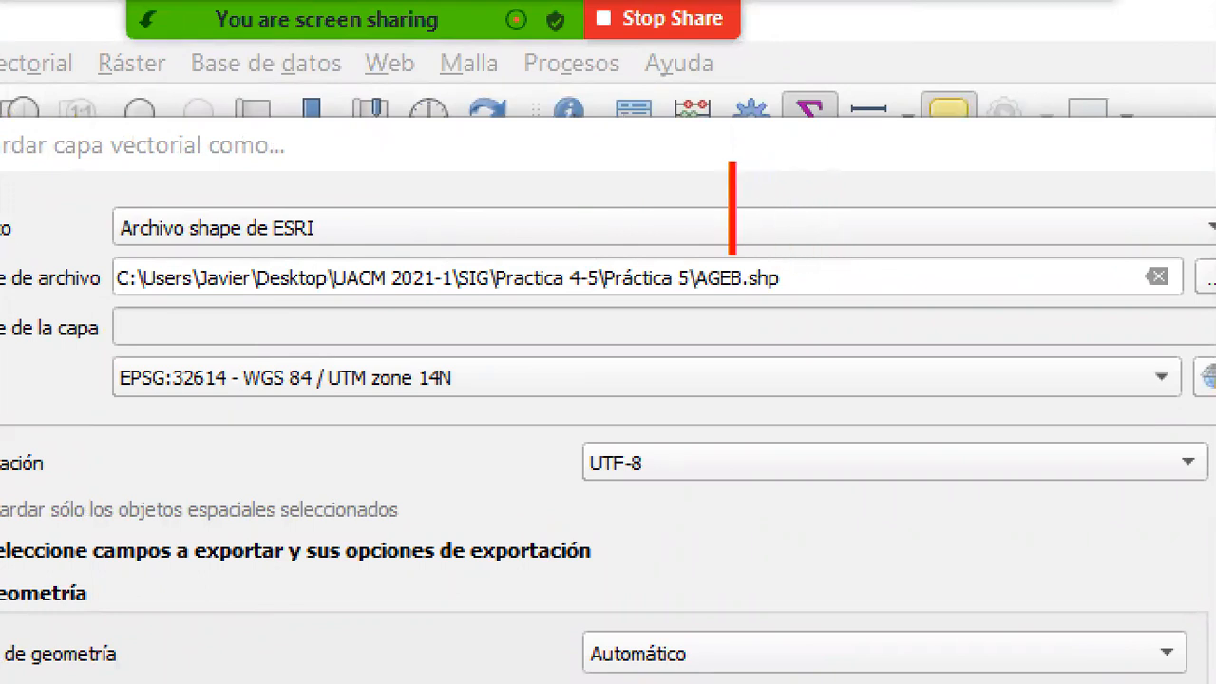
text(nO)
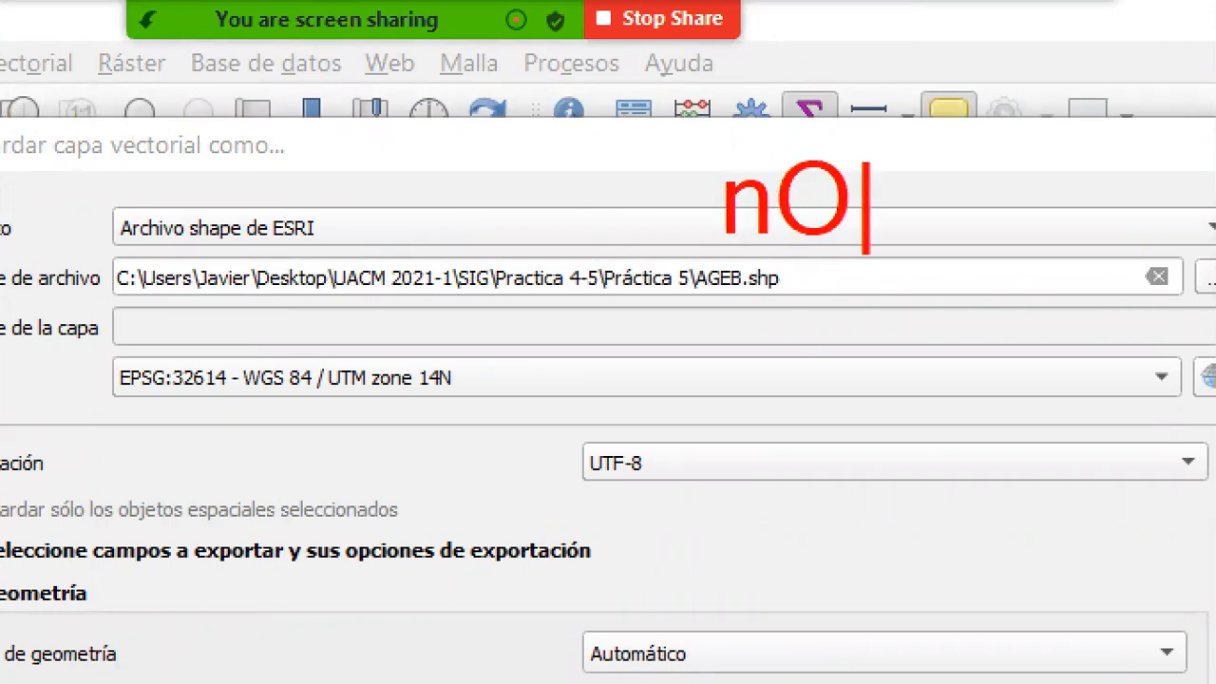
key(BackSpace)
key(BackSpace)
text(Nombre)
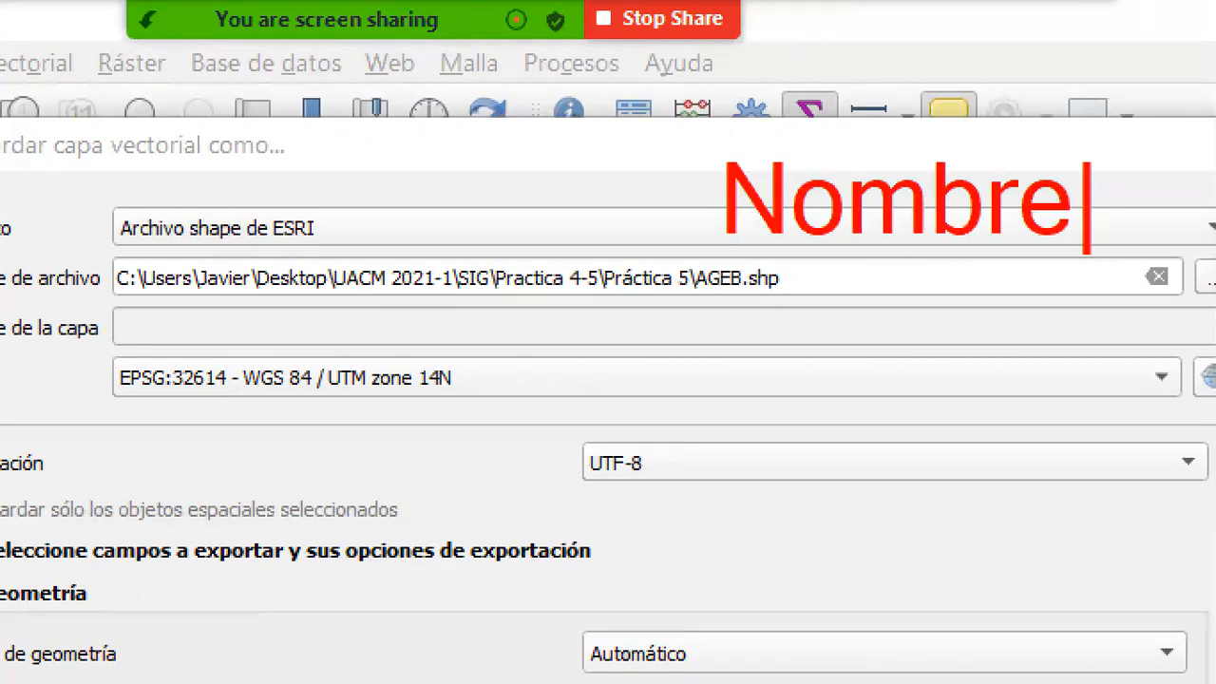
key(Escape)
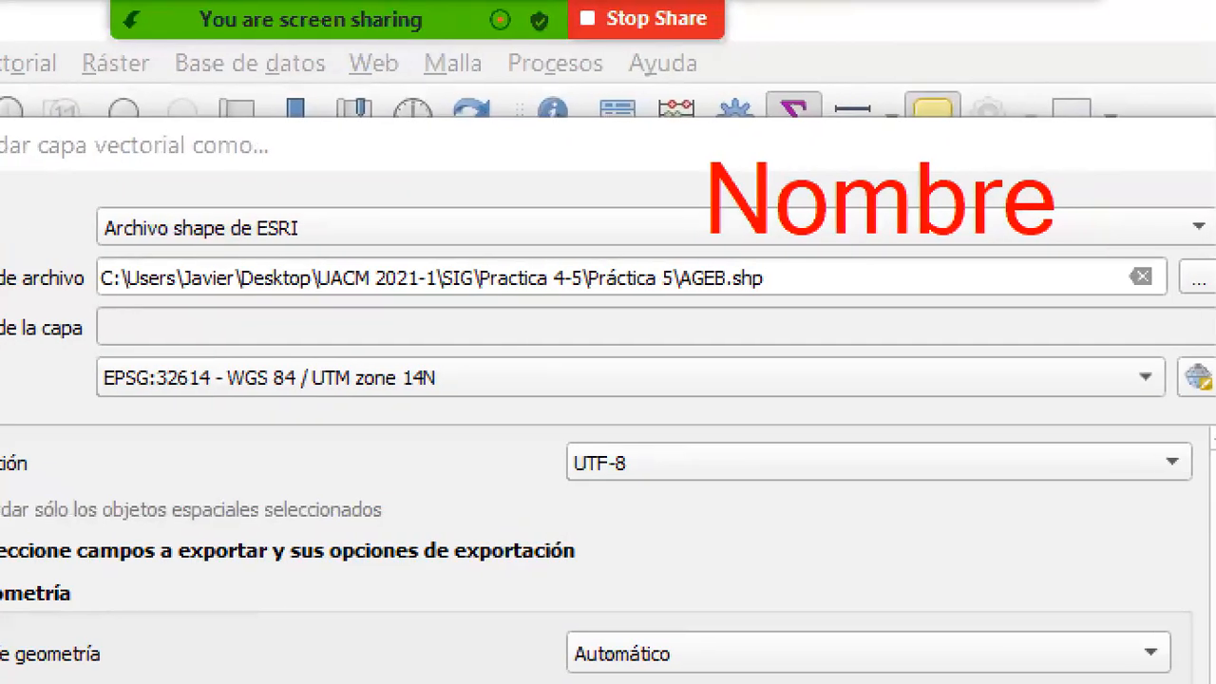
Step: Add the red text annotation "Sistema de Ref" beside the SRC setting and leave the magnified view
key(t)
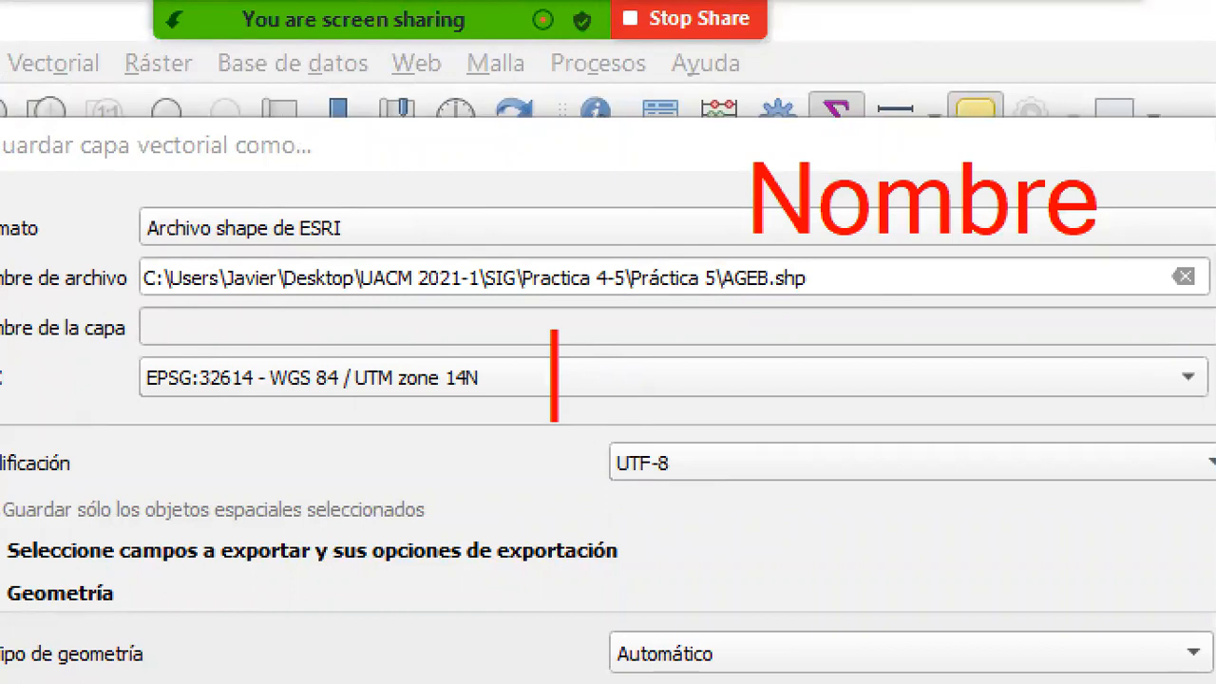
text(Sis)
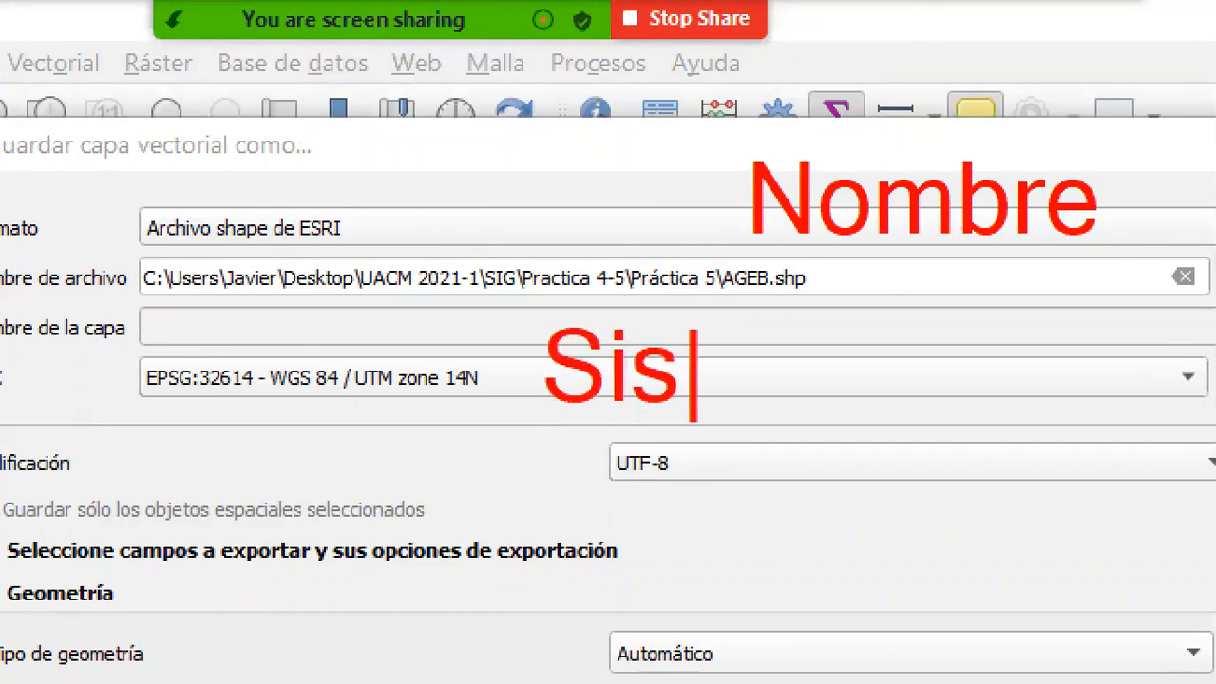
text(tema de Ref)
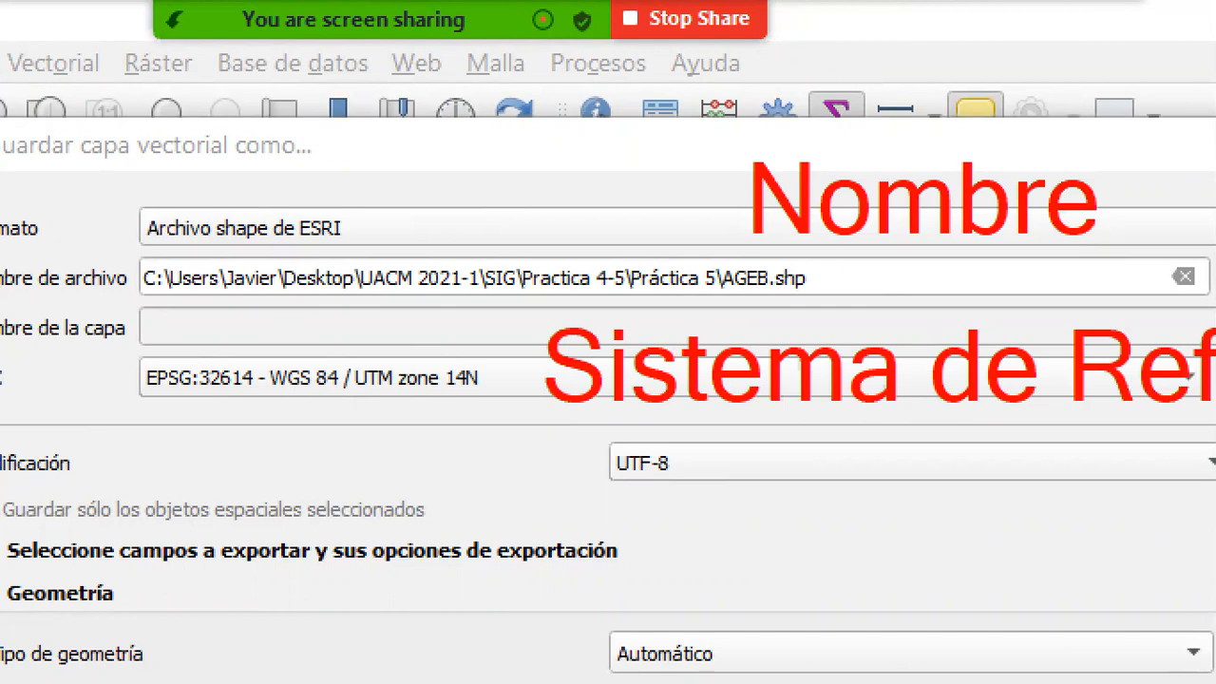
key(Escape)
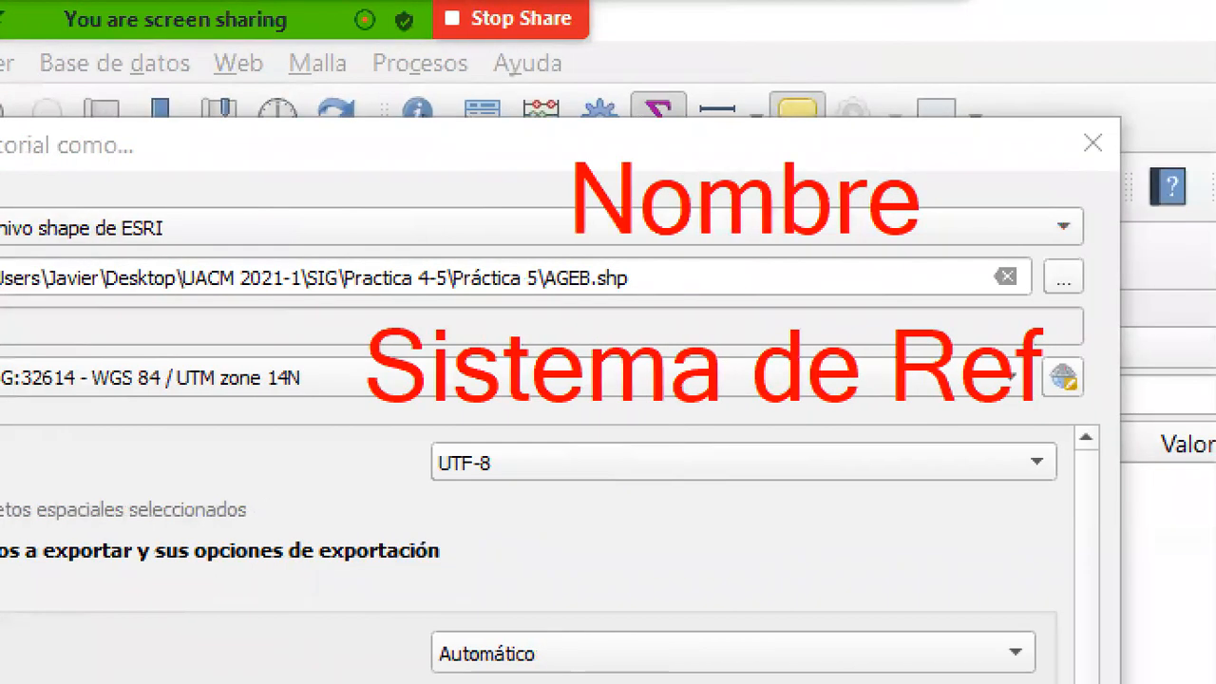
key(Escape)
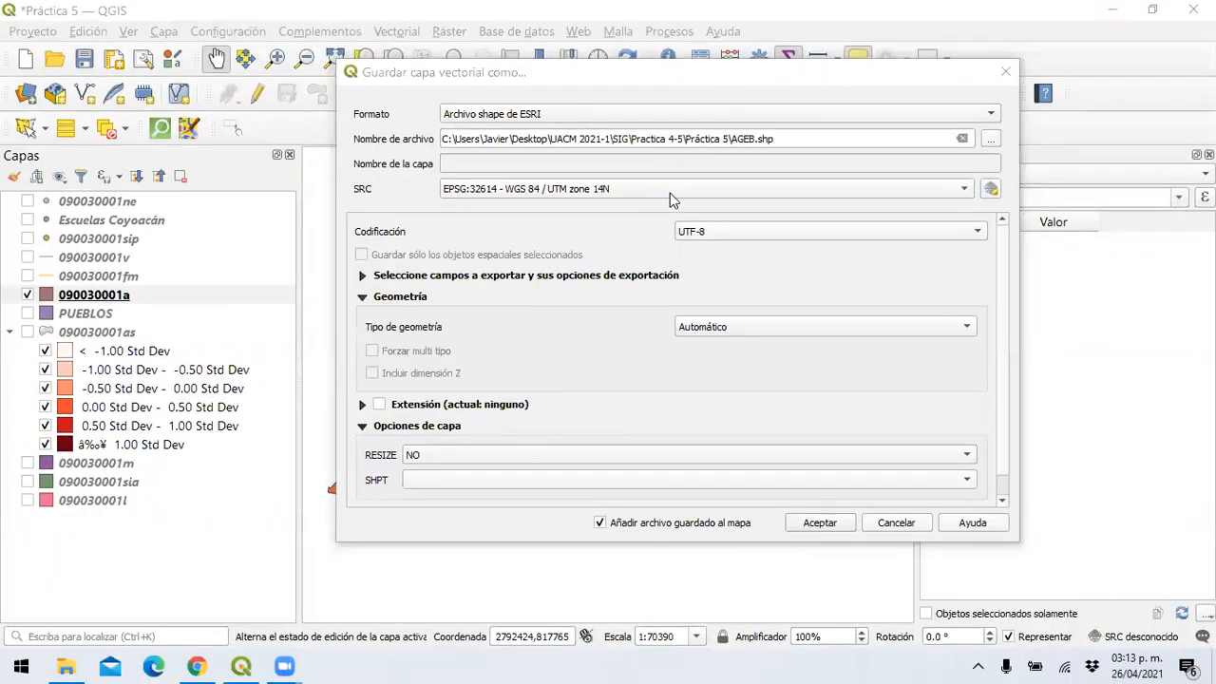
Step: Run the export of the 090030001a layer to AGEB.shp and add the saved file to the map
click(842, 530)
click(820, 523)
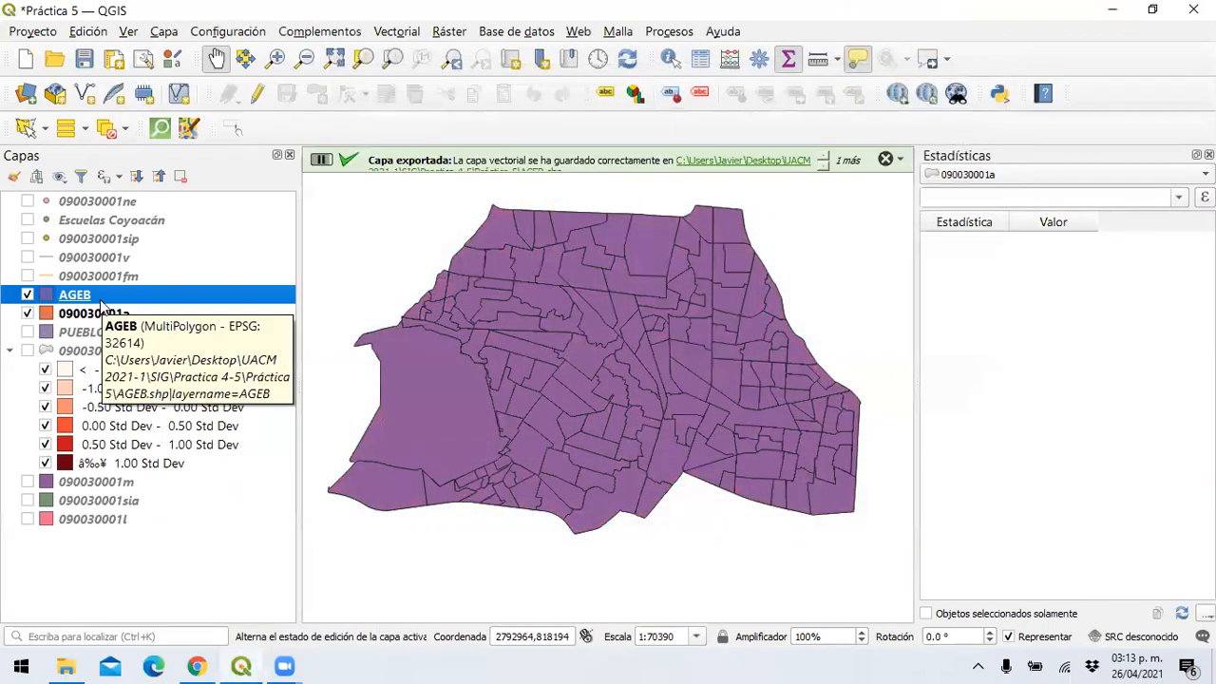
click(978, 666)
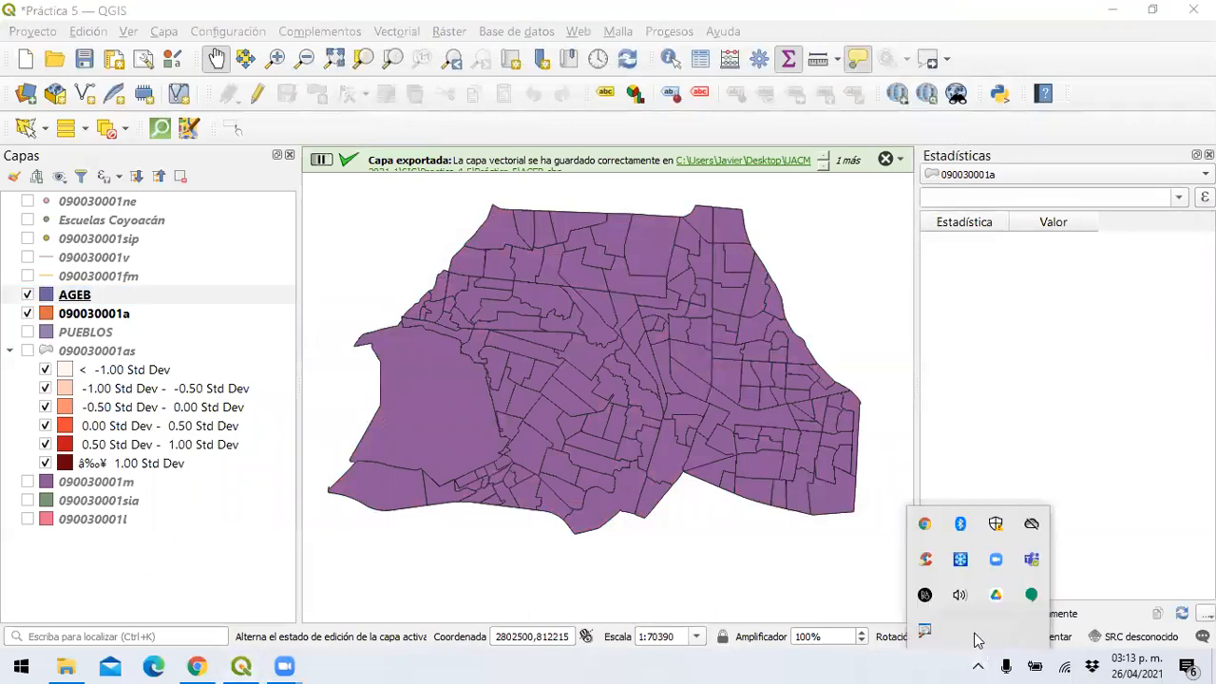
right_click(923, 630)
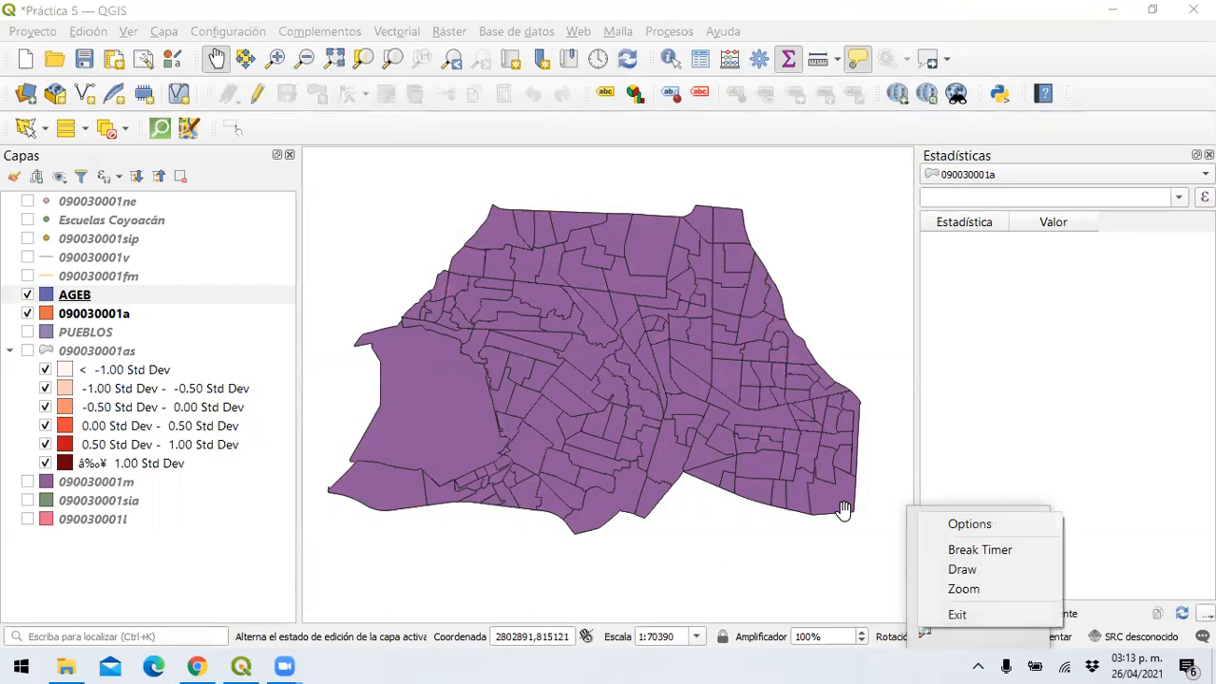
click(986, 551)
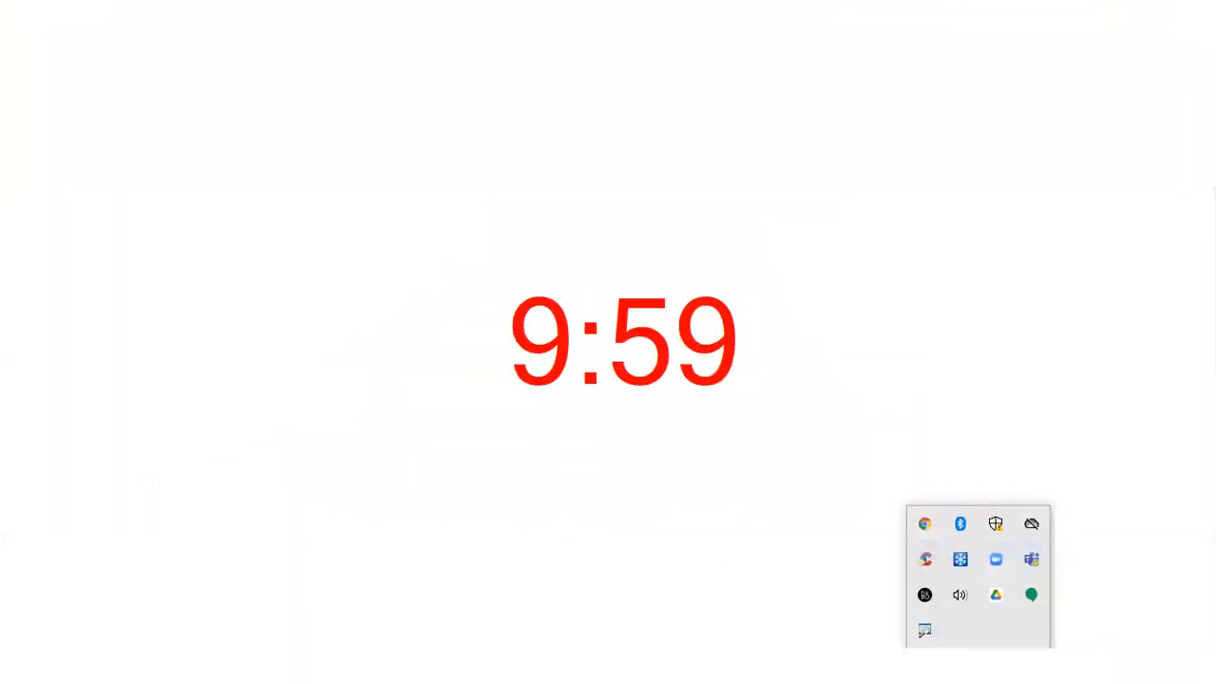
click(803, 436)
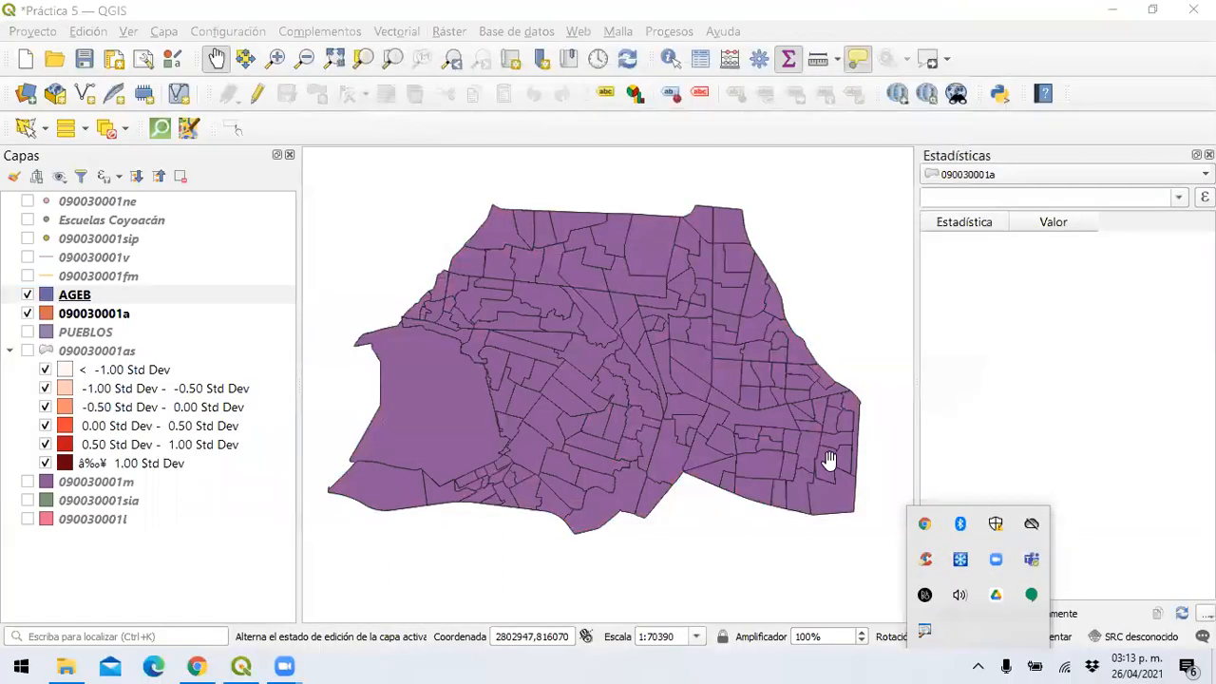
Step: Circle the AGEB layer with ZoomIt's Draw mode, handwrite an underlined "UTM 14N" beside it, and clear the drawing
right_click(926, 631)
click(964, 570)
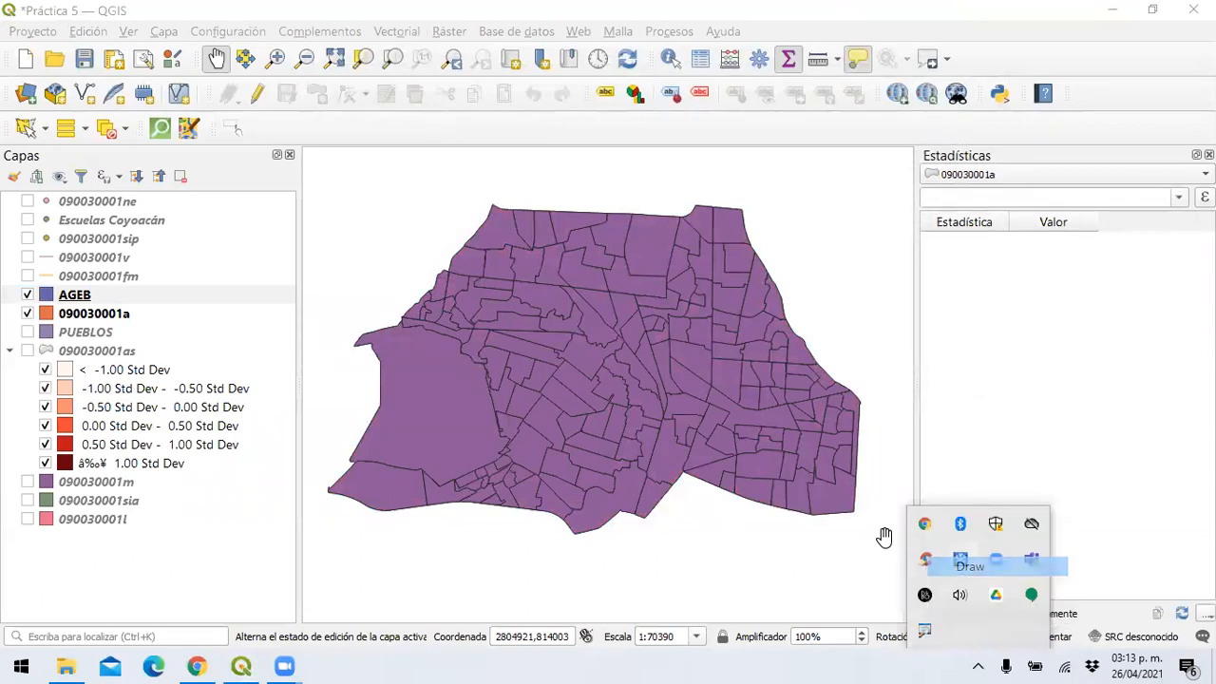
mouse_move(120, 287)
mouse_down()
mouse_move(34, 278)
mouse_move(3, 304)
mouse_up()
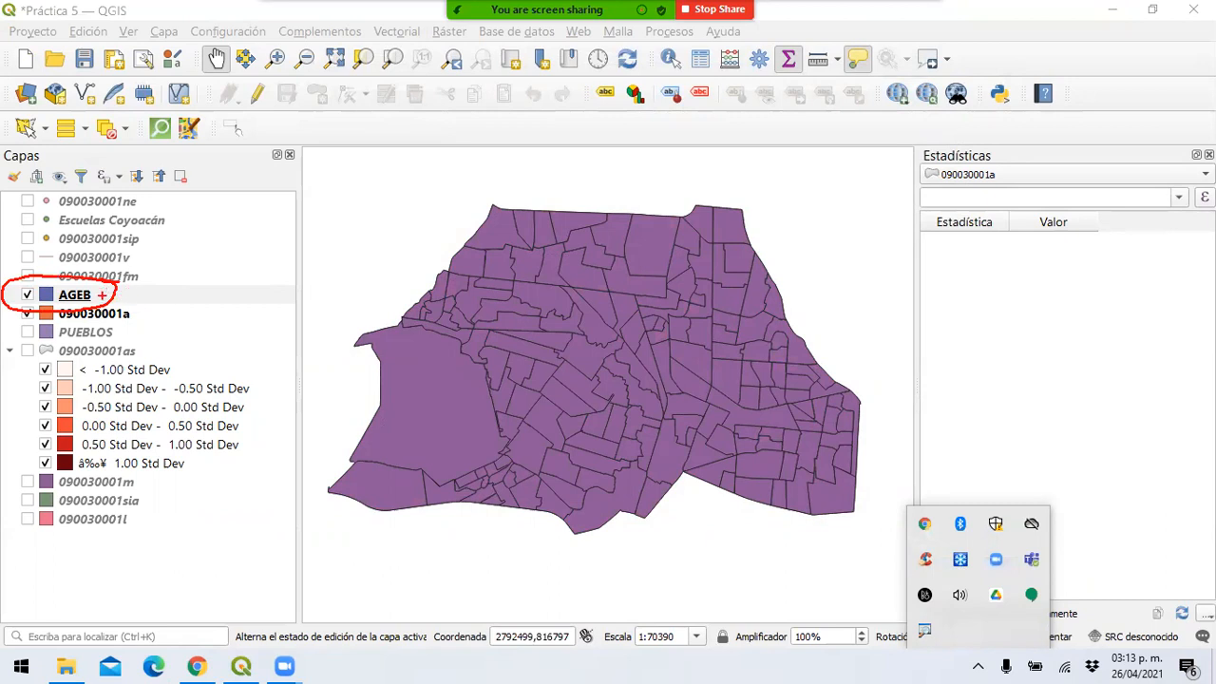
drag(156, 295, 170, 309)
drag(213, 296, 204, 319)
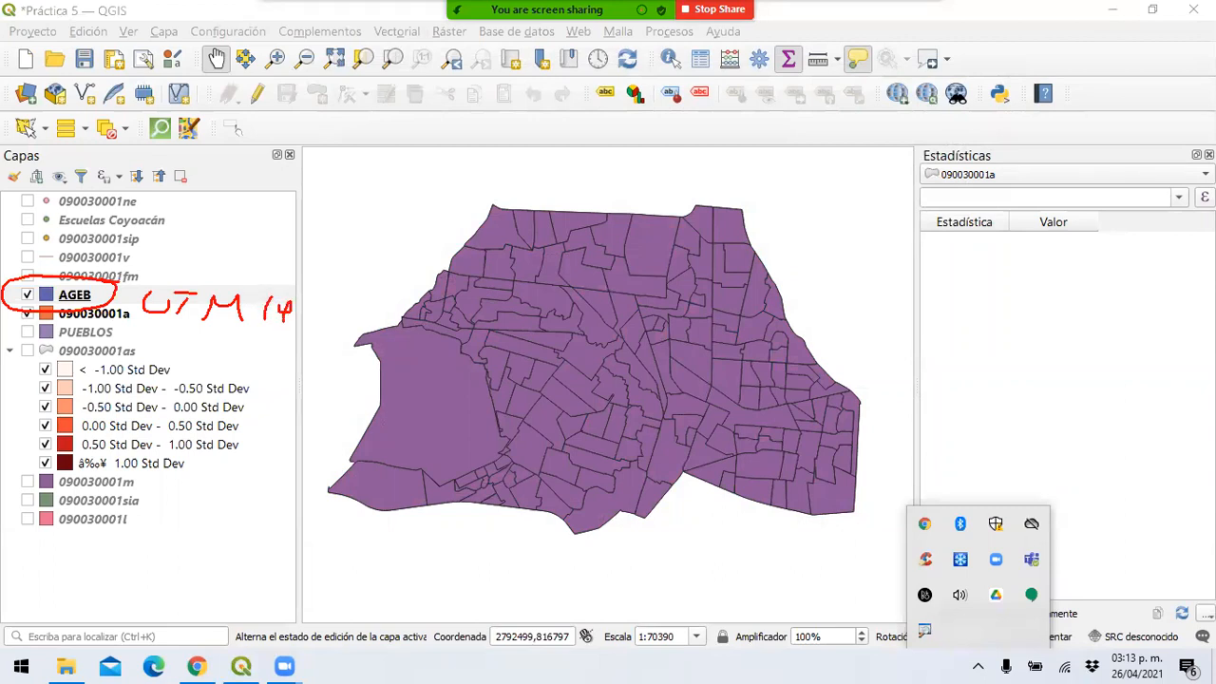
mouse_move(304, 297)
mouse_down()
mouse_move(306, 323)
mouse_move(327, 296)
mouse_up()
drag(143, 322, 325, 329)
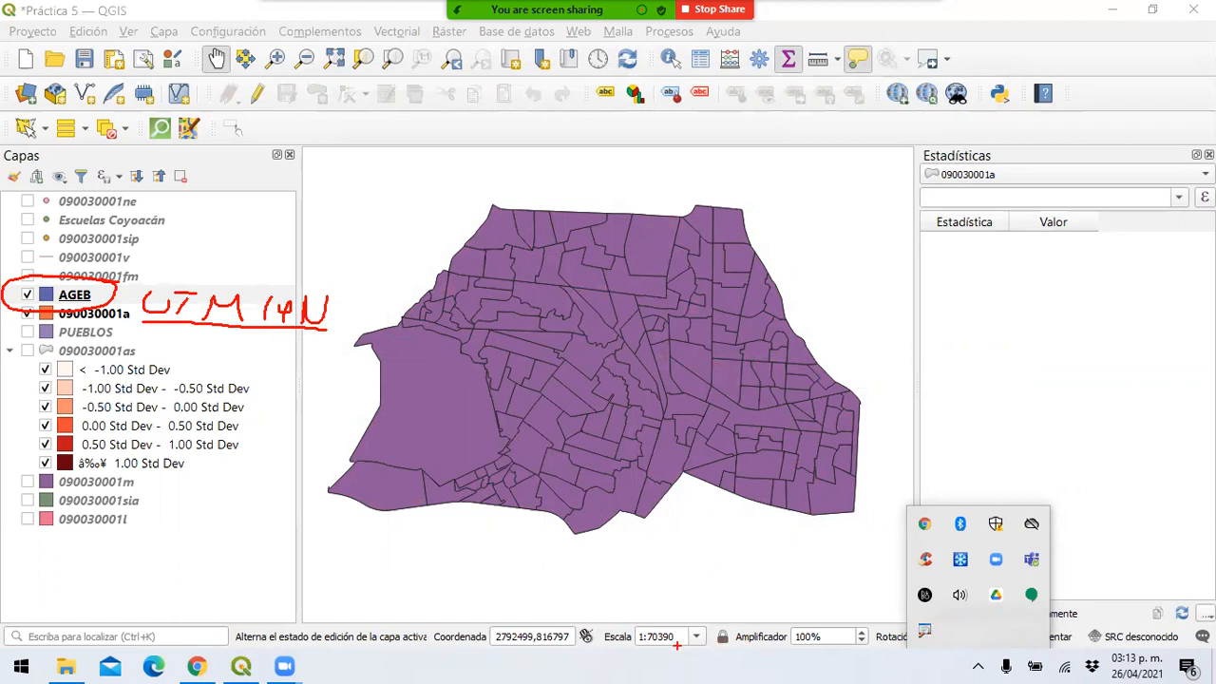
key(Escape)
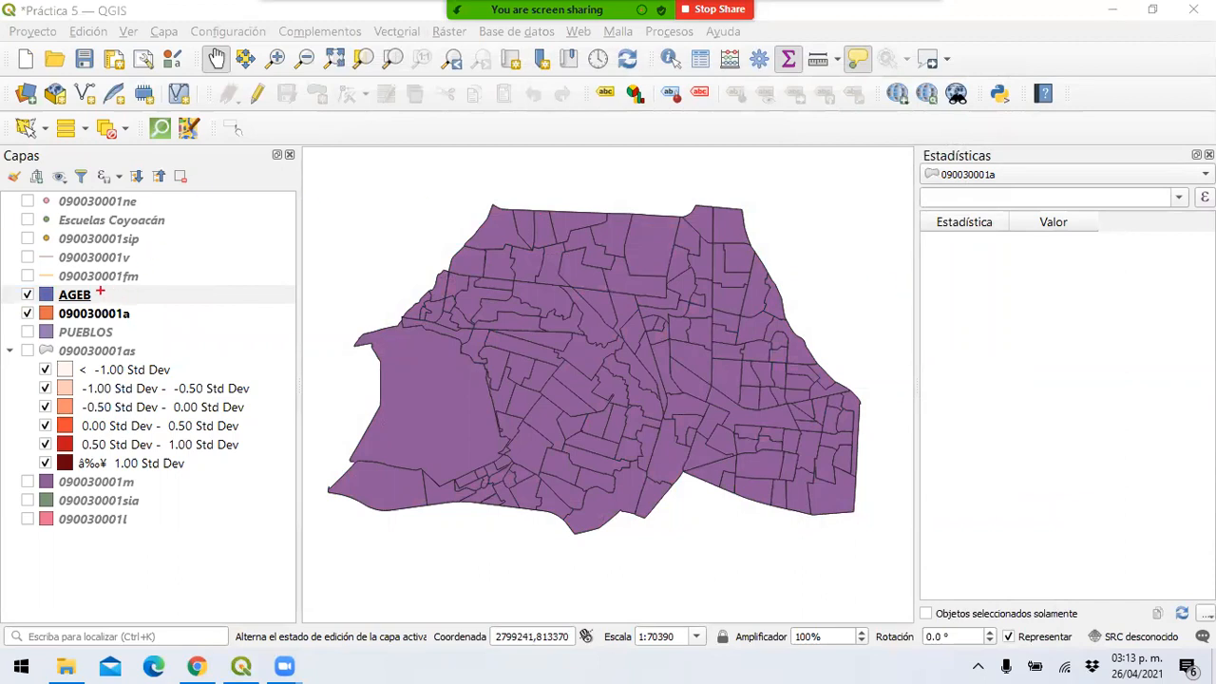
mouse_move(93, 285)
mouse_down()
mouse_move(49, 302)
mouse_move(91, 303)
mouse_up()
key(Escape)
Step: Open the AGEB layer's attribute table and widen the GEOGRAFICO, CVEGEO and CODIGO columns
right_click(182, 297)
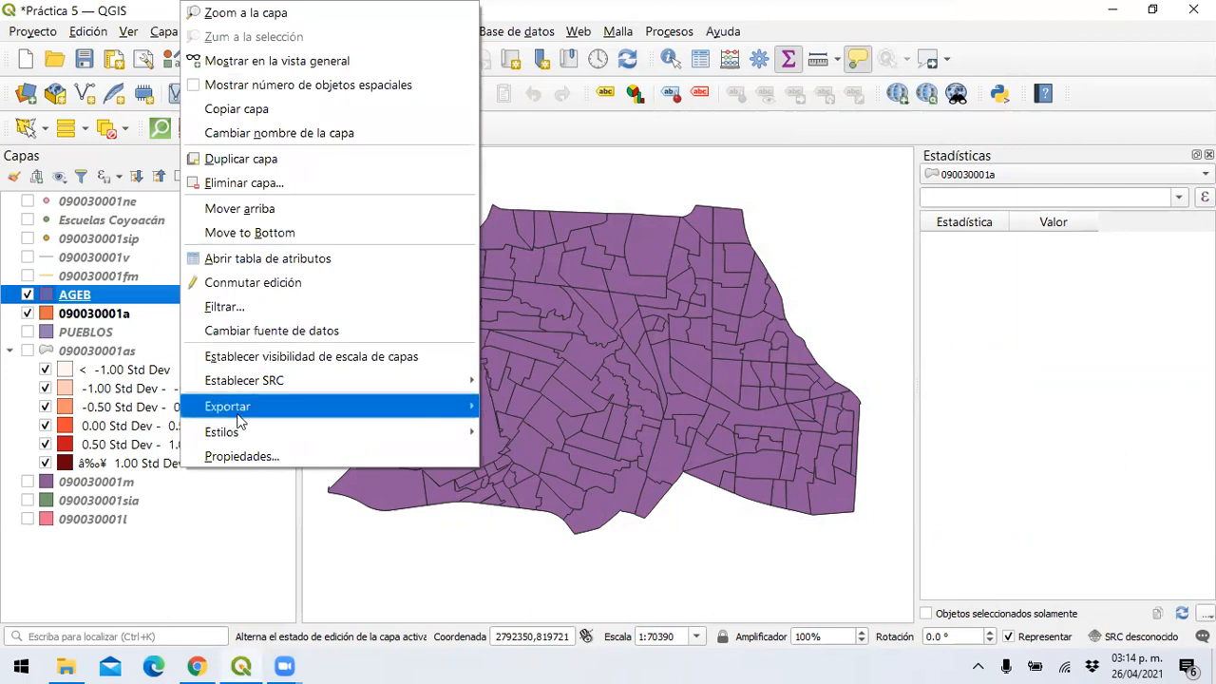
click(291, 263)
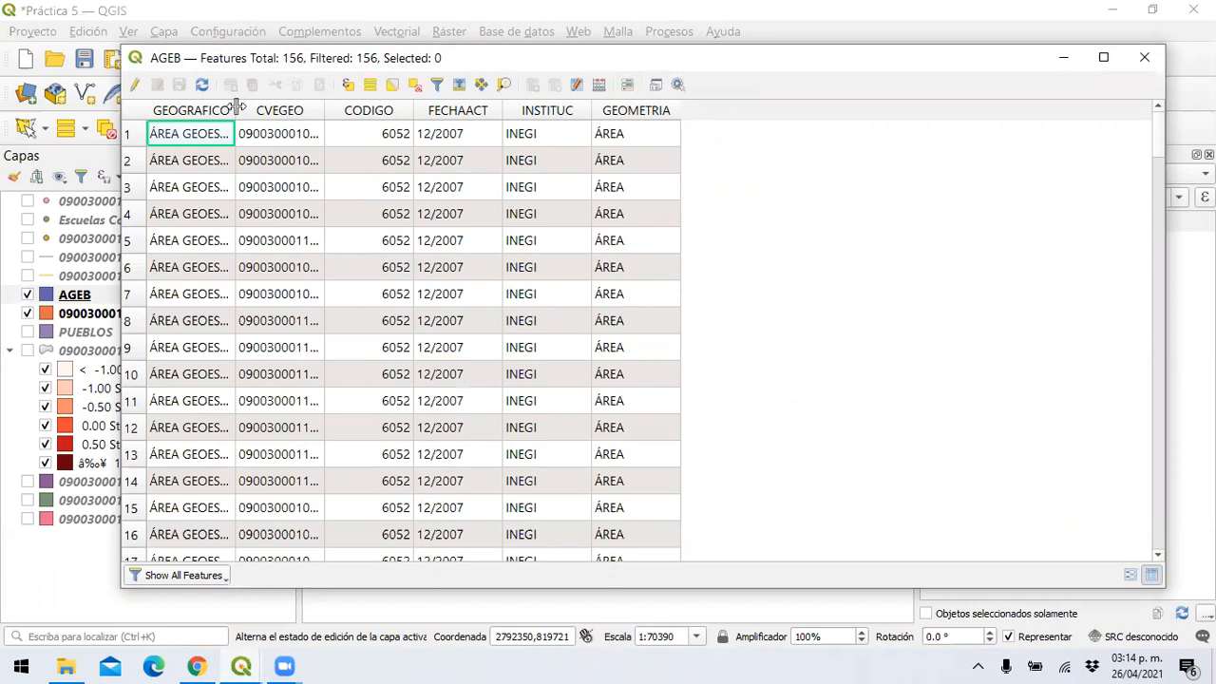
drag(236, 107, 405, 114)
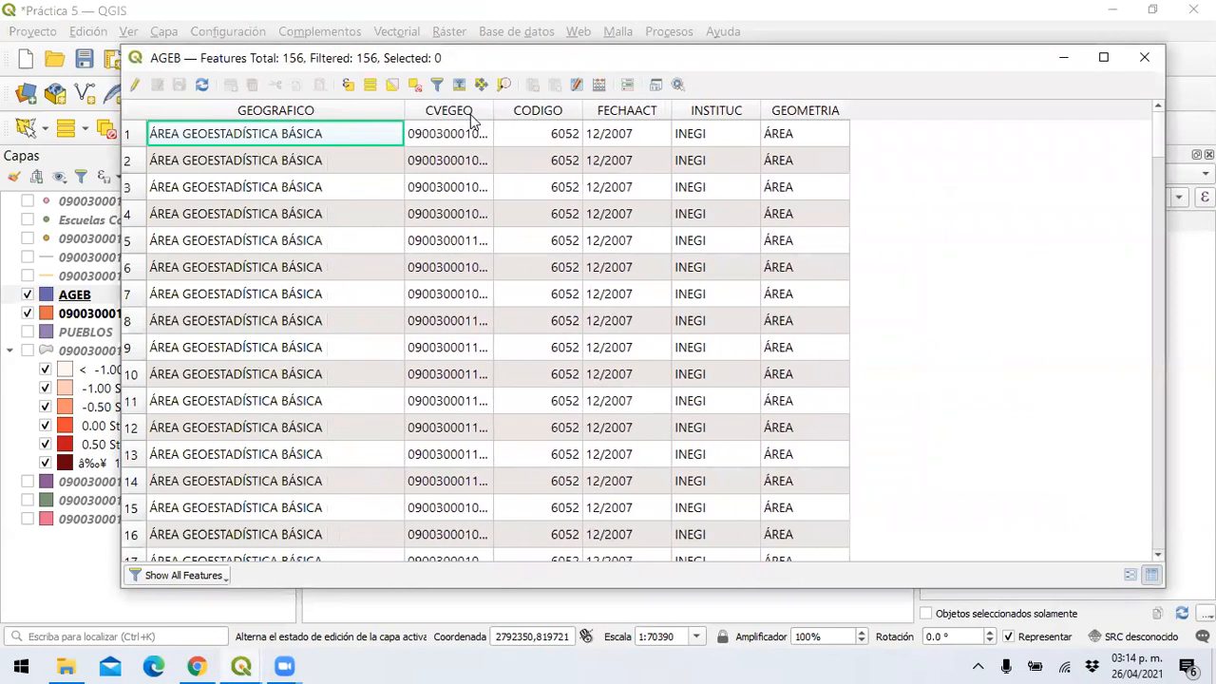
drag(492, 112, 580, 114)
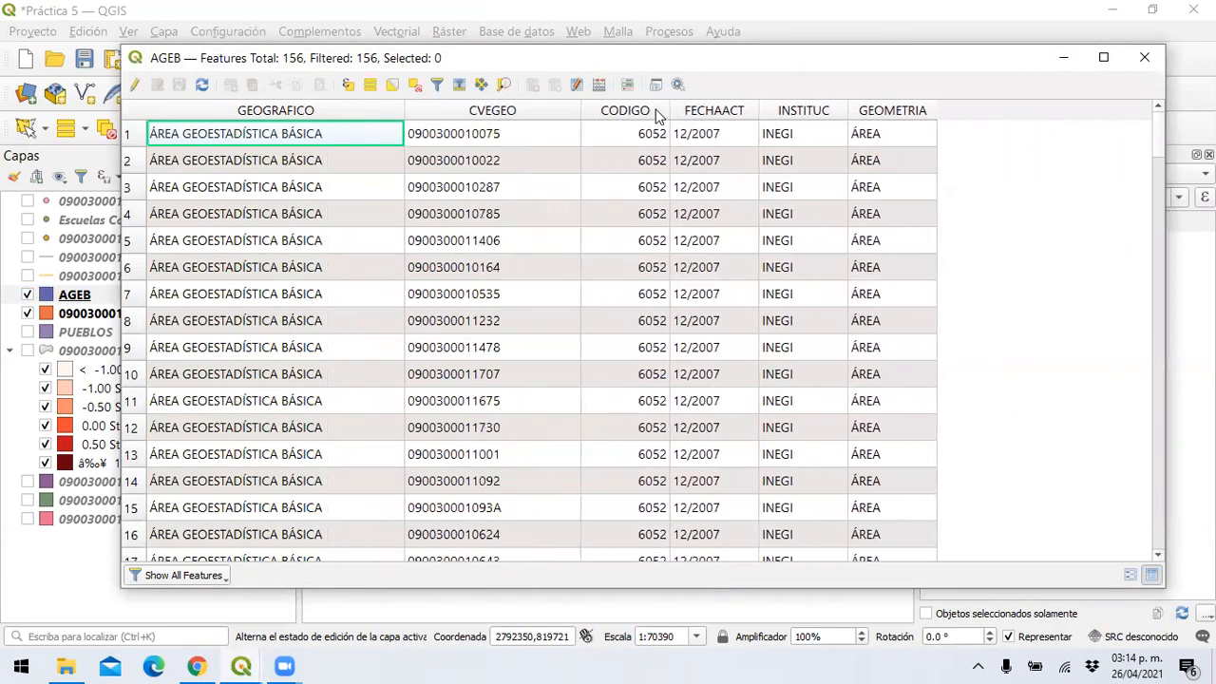
drag(669, 112, 699, 112)
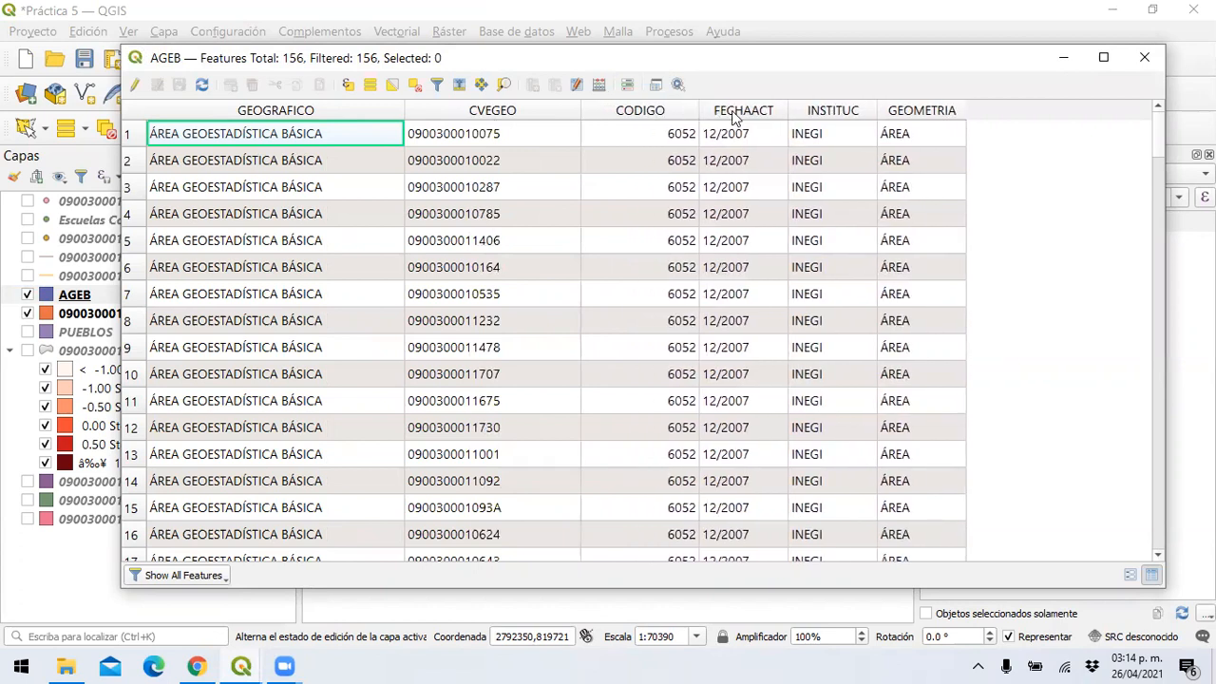
Step: Circle the GEOGRAFICO header with ZoomIt's Draw mode and trace a long line down along that column's values
click(979, 662)
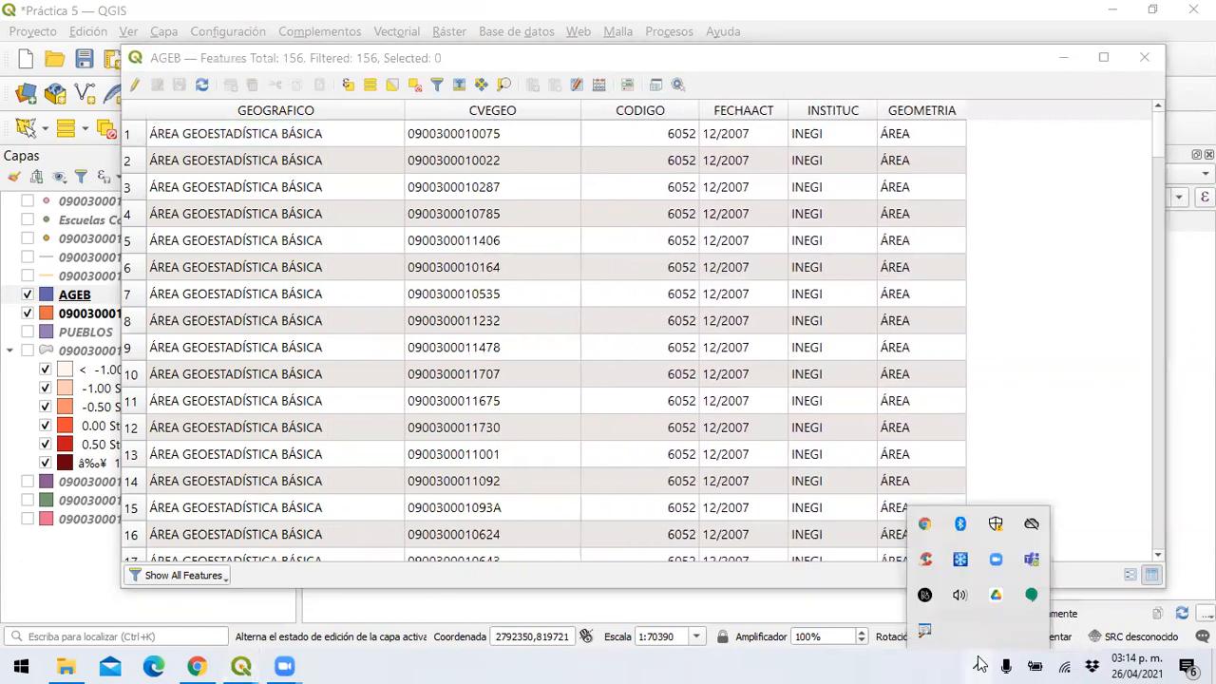
right_click(928, 631)
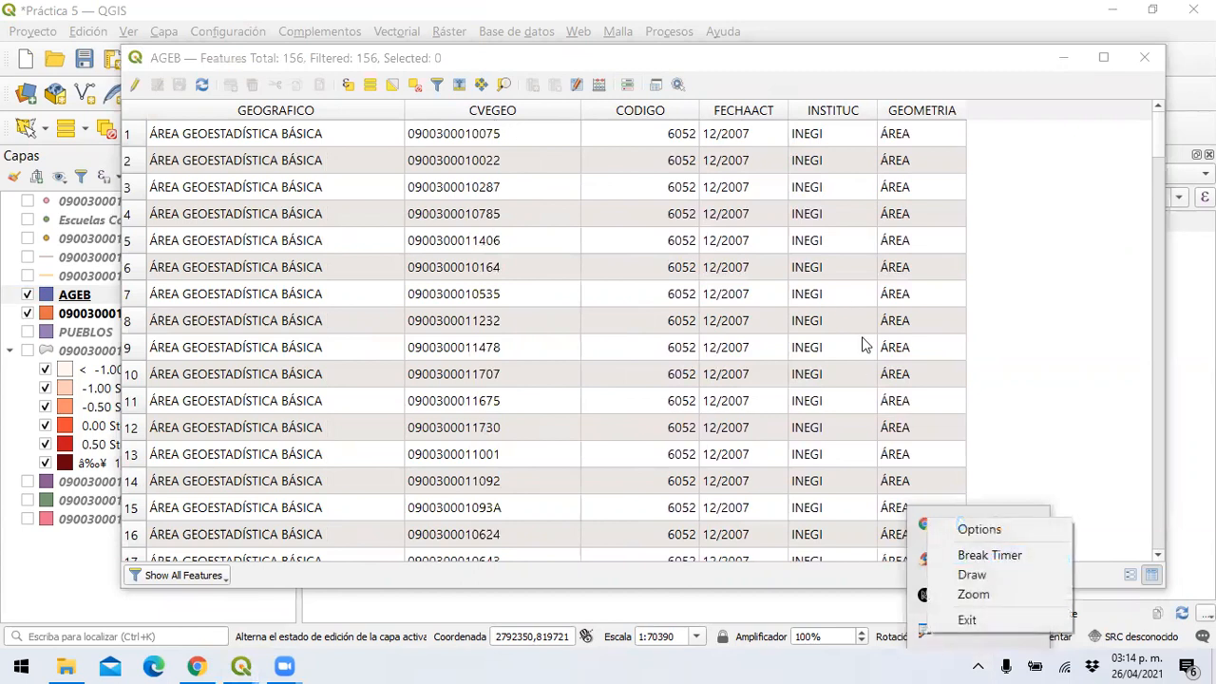
click(972, 575)
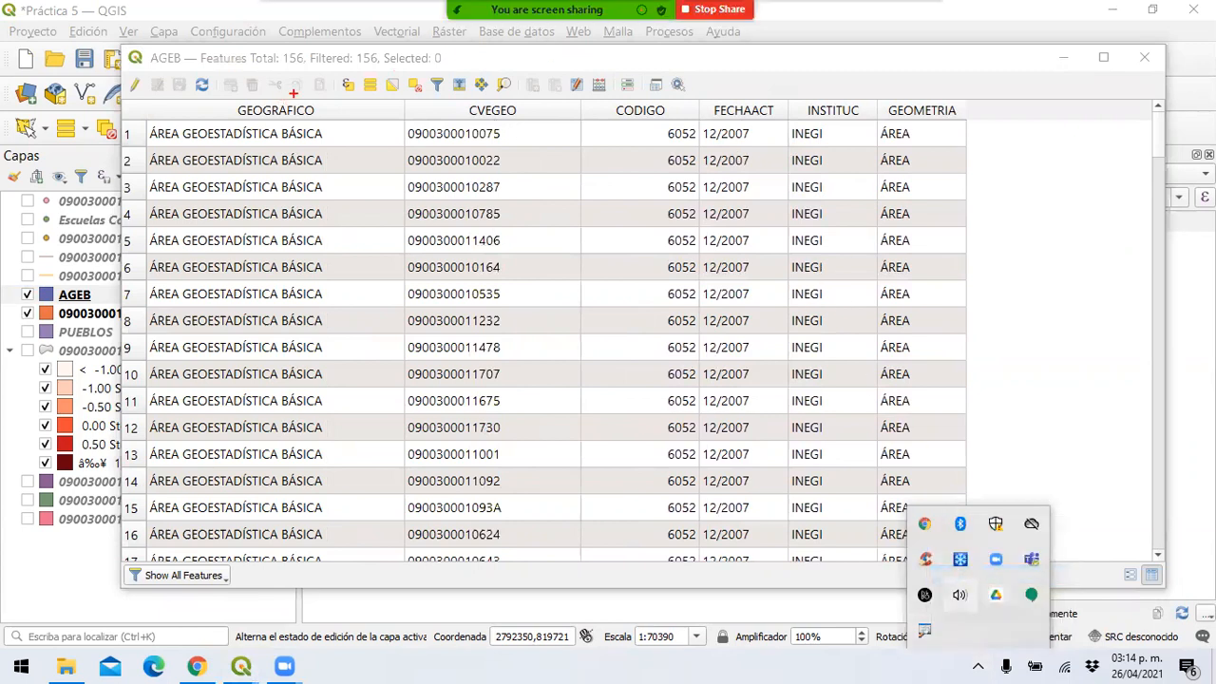
mouse_move(275, 98)
mouse_down()
mouse_move(216, 100)
mouse_move(338, 124)
mouse_move(254, 95)
mouse_up()
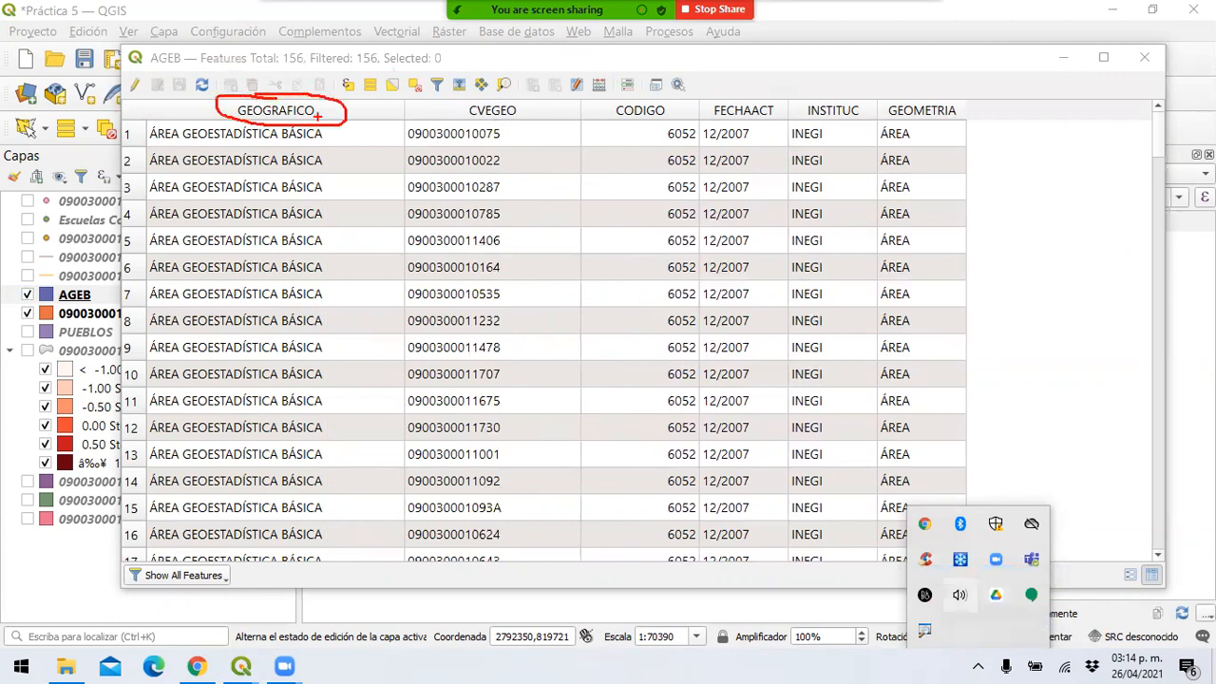
mouse_move(344, 124)
mouse_down()
mouse_move(378, 372)
mouse_move(370, 509)
mouse_up()
Step: Circle the CVEGEO header and, in rows 11 to 14, the code parts 09, 003, 0001 and 1092 with ZoomIt's pen
mouse_move(526, 95)
mouse_down()
mouse_move(430, 100)
mouse_move(475, 124)
mouse_move(539, 118)
mouse_up()
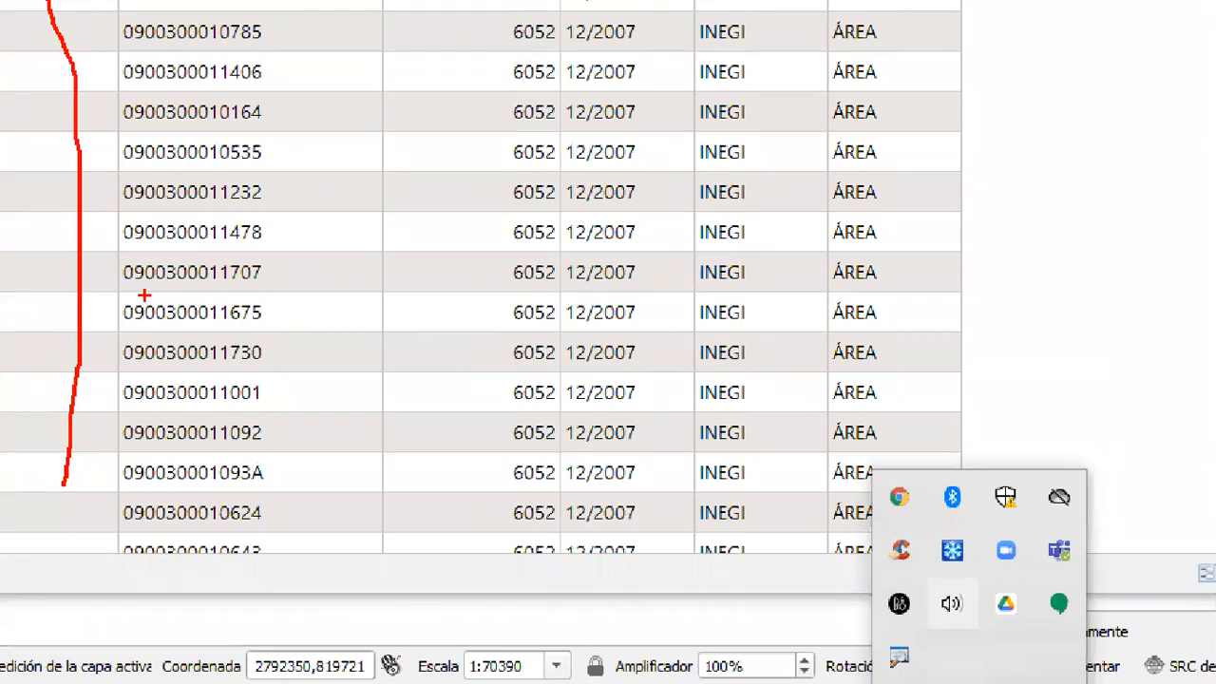
mouse_move(144, 295)
mouse_down()
mouse_move(118, 315)
mouse_move(144, 323)
mouse_move(144, 290)
mouse_move(141, 300)
mouse_up()
mouse_move(154, 343)
mouse_down()
mouse_move(144, 333)
mouse_move(133, 361)
mouse_move(175, 344)
mouse_move(152, 336)
mouse_up()
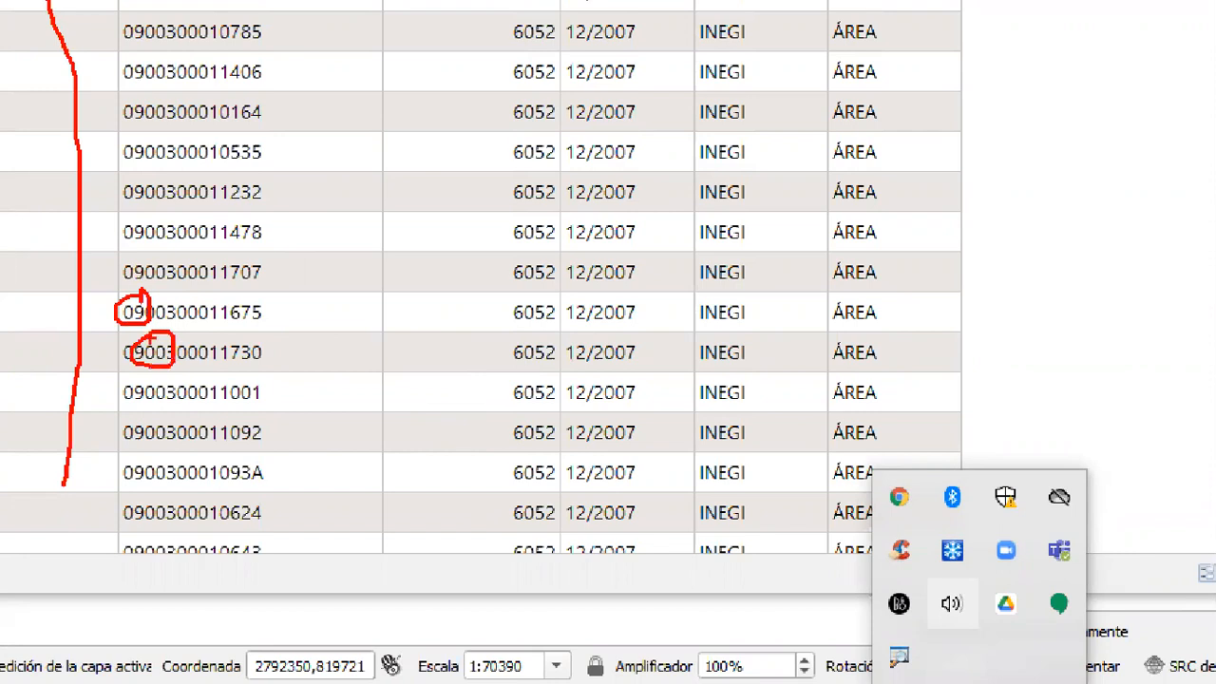
mouse_move(190, 378)
mouse_down()
mouse_move(171, 384)
mouse_move(201, 409)
mouse_move(171, 382)
mouse_up()
mouse_move(238, 417)
mouse_down()
mouse_move(216, 418)
mouse_move(240, 416)
mouse_up()
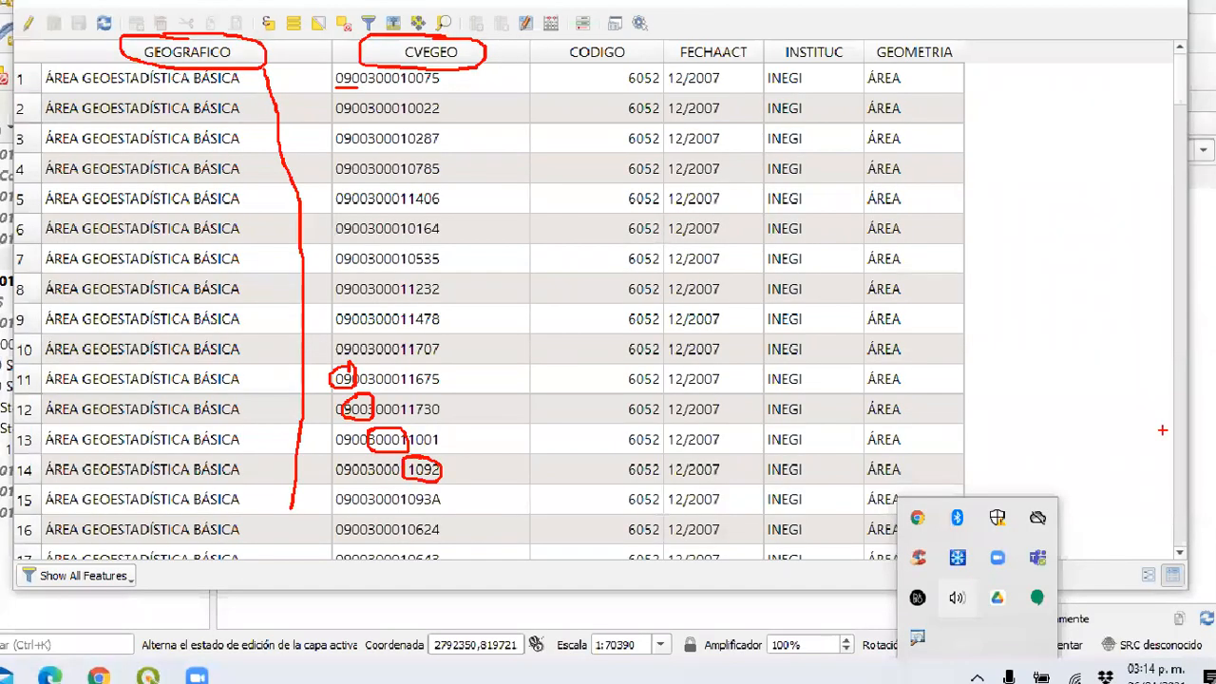
Step: Circle the CODIGO header, cross out the CODIGO and INSTITUC columns with long strokes, and mark the GEOMETRIA header
drag(628, 41, 651, 46)
mouse_move(575, 63)
mouse_down()
mouse_move(613, 195)
mouse_move(628, 429)
mouse_up()
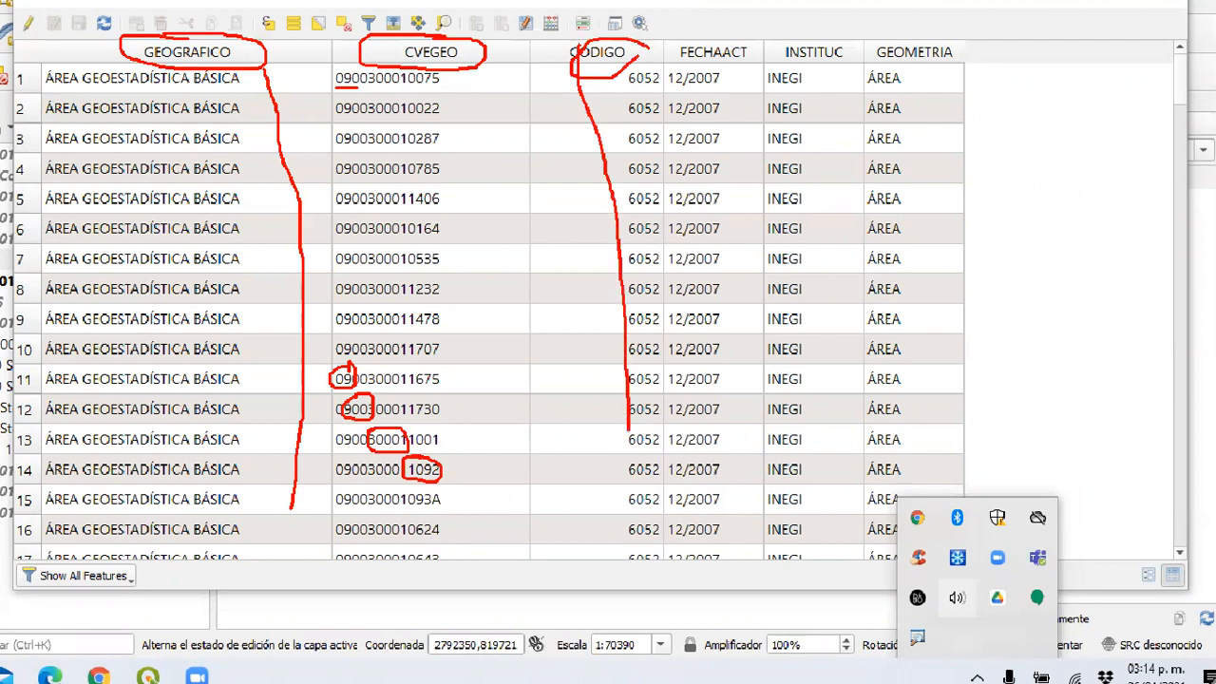
mouse_move(571, 518)
mouse_down()
mouse_move(635, 254)
mouse_move(656, 59)
mouse_up()
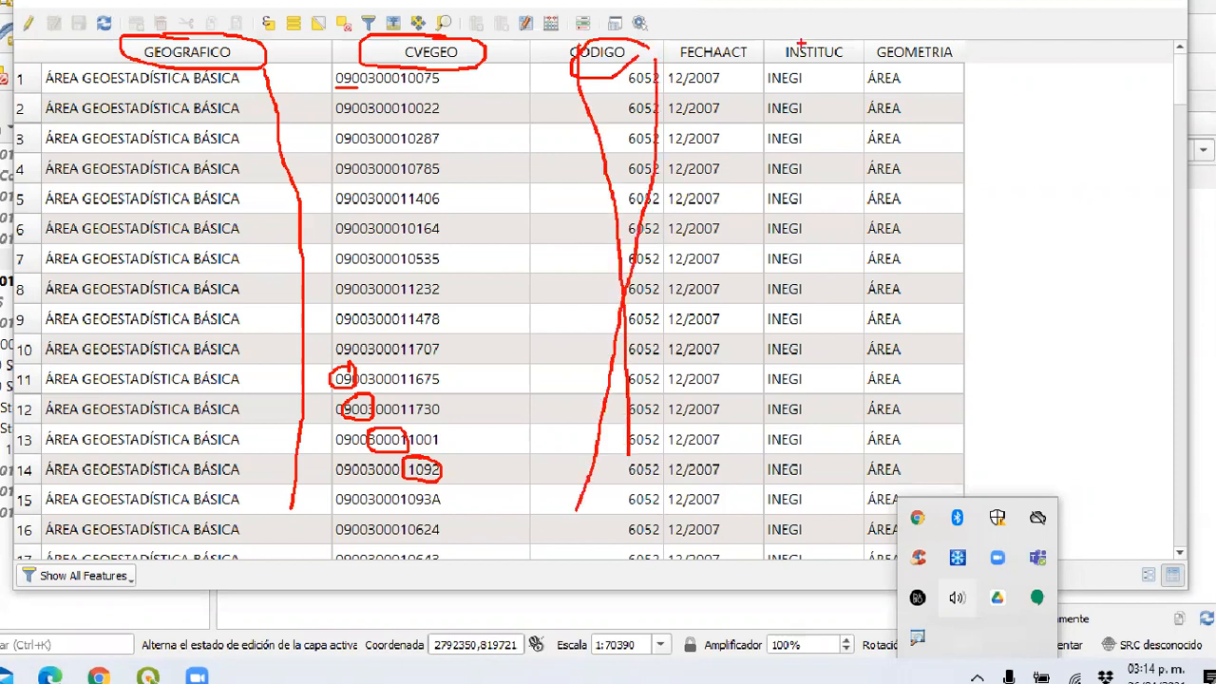
mouse_move(774, 44)
mouse_down()
mouse_move(808, 161)
mouse_move(840, 418)
mouse_up()
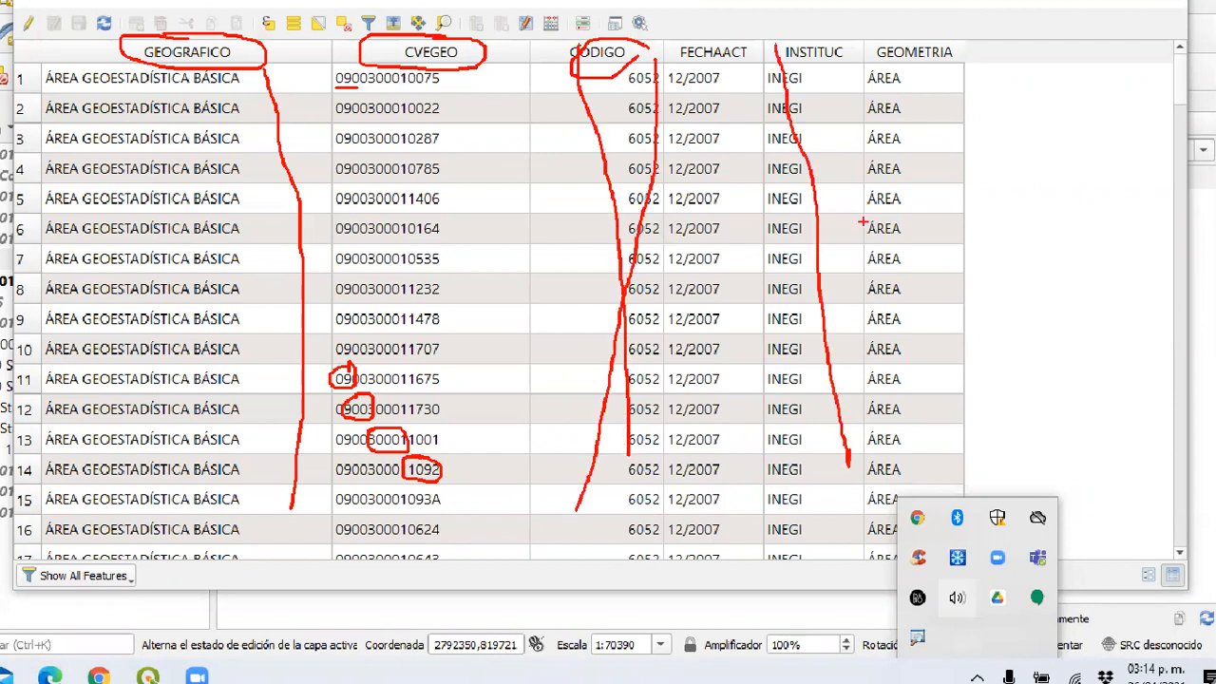
mouse_move(833, 78)
mouse_down()
mouse_move(798, 297)
mouse_move(790, 449)
mouse_up()
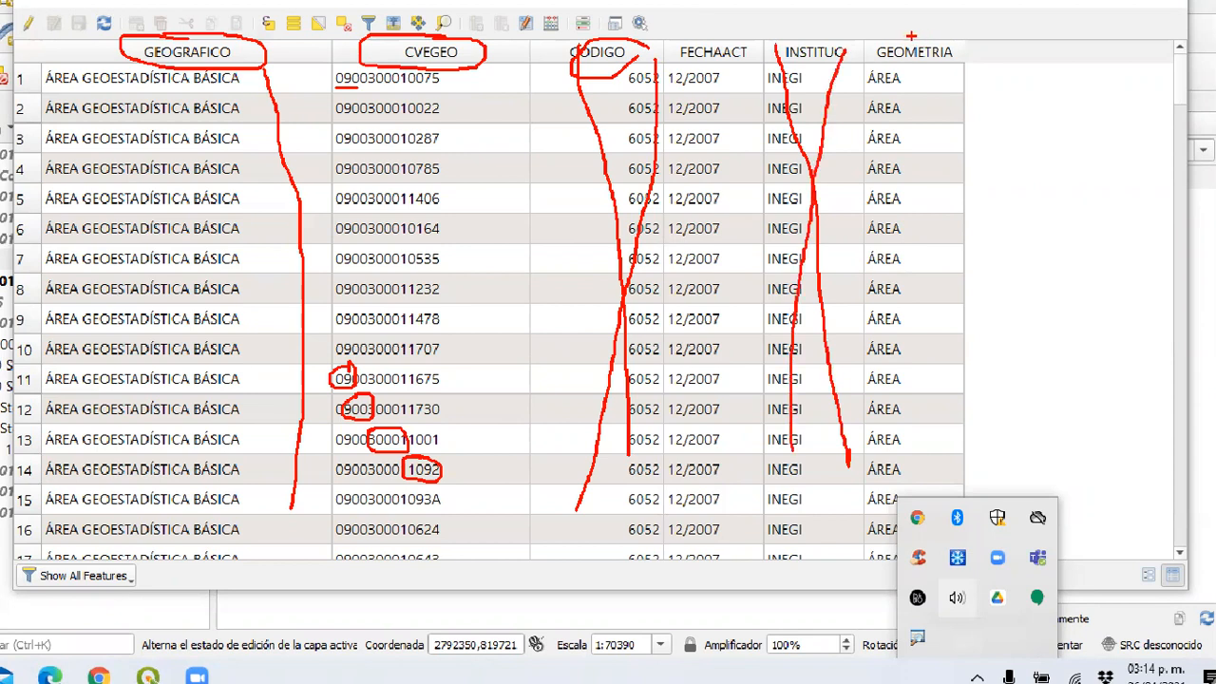
mouse_move(898, 76)
mouse_down()
mouse_move(920, 342)
mouse_move(914, 464)
mouse_move(876, 135)
mouse_move(902, 27)
mouse_up()
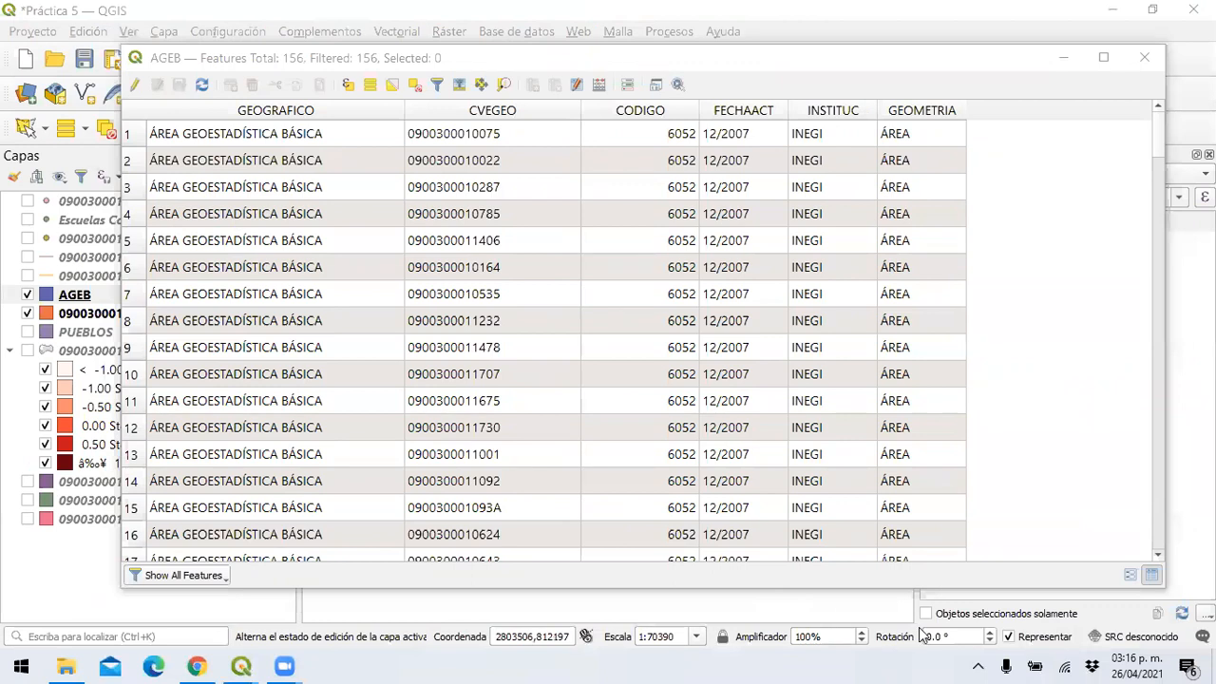
Step: Magnify the attribute table with ZoomIt's Zoom mode and circle the disabled delete-field tool
click(978, 666)
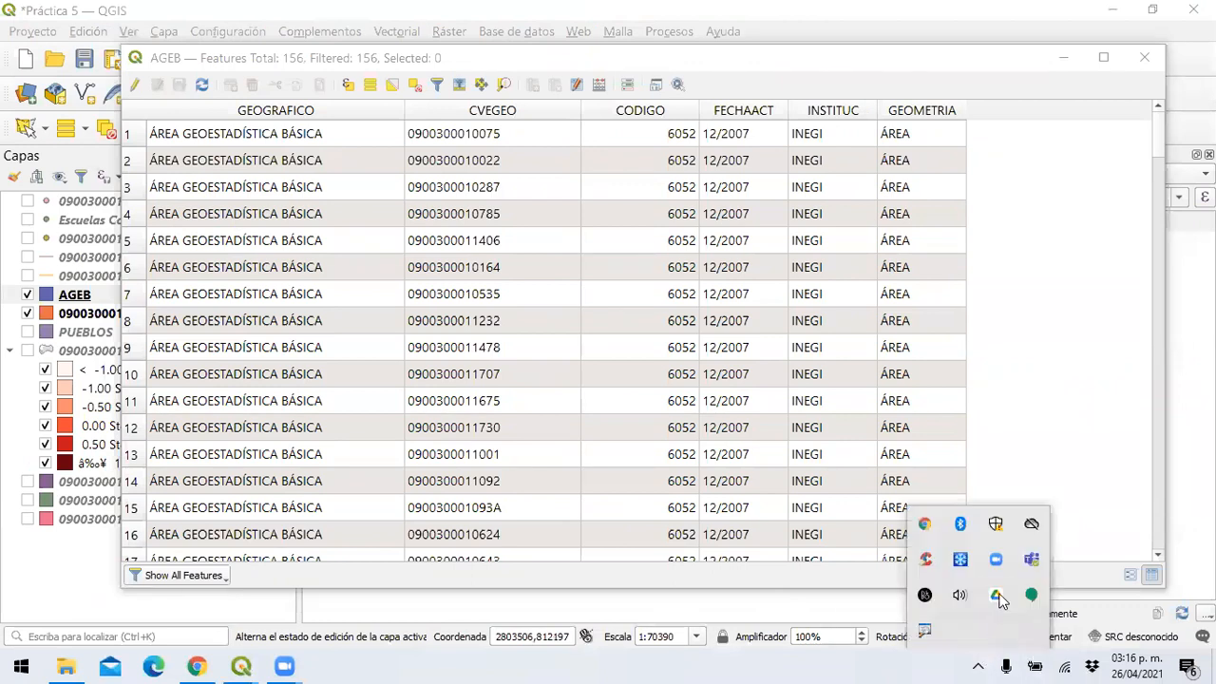
right_click(958, 627)
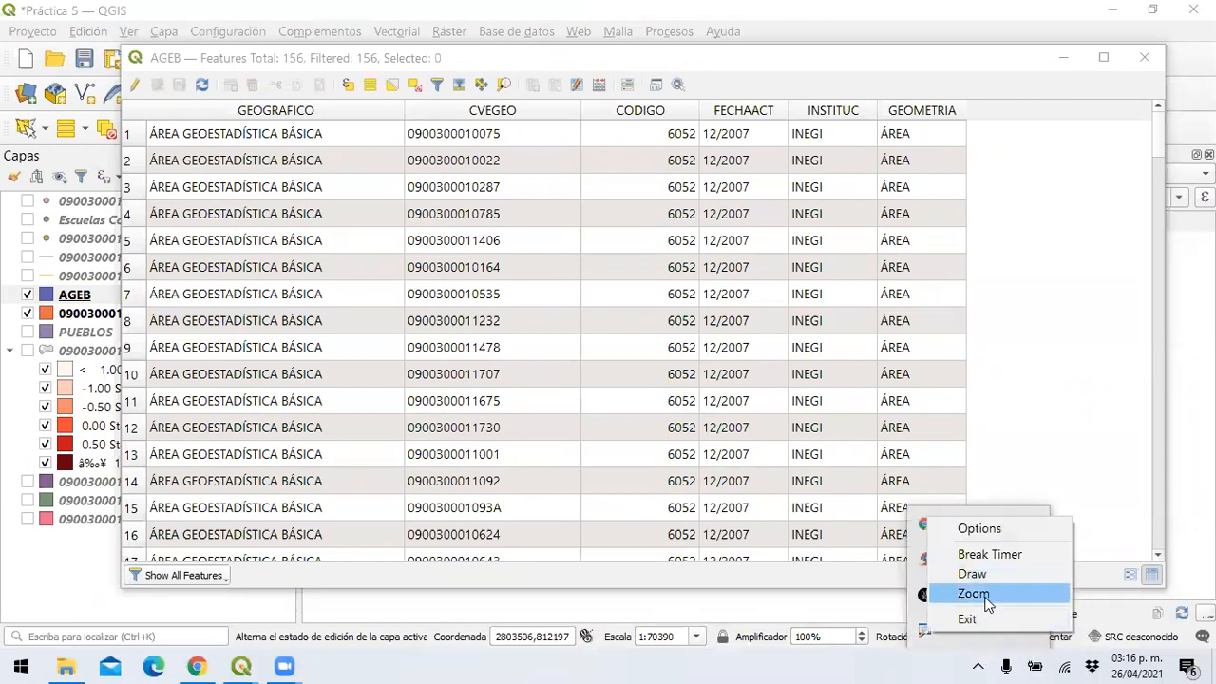
click(982, 602)
scroll(608, 342, up, 2)
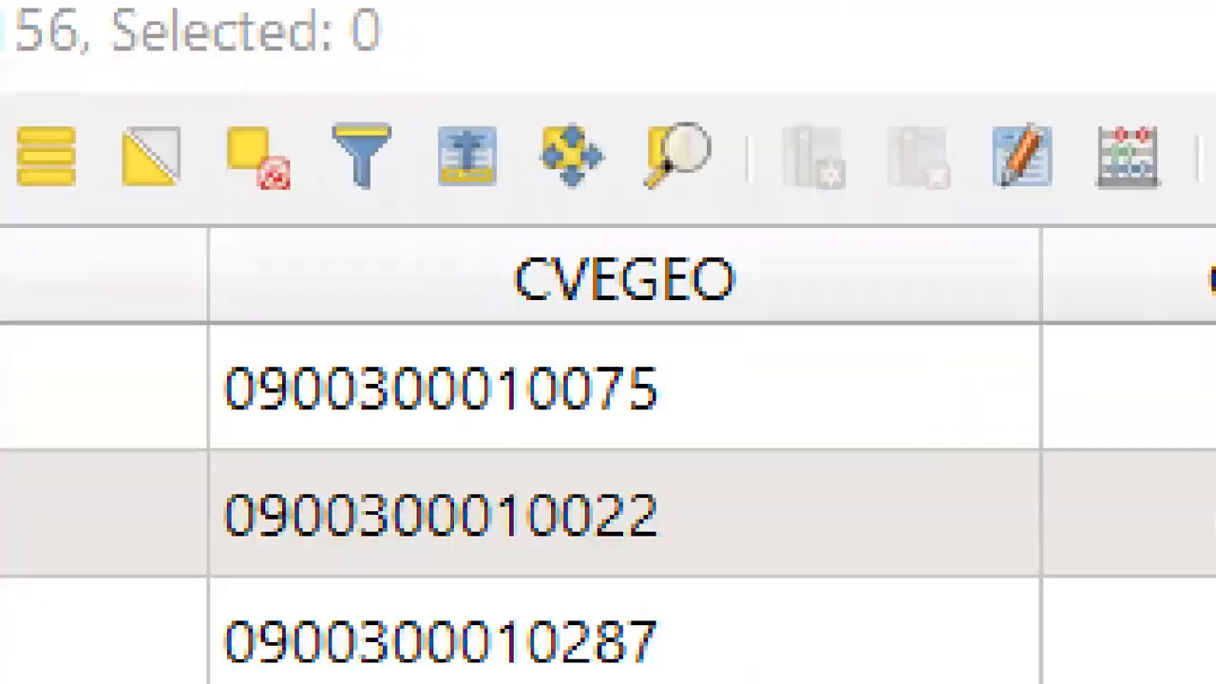
scroll(608, 342, down, 3)
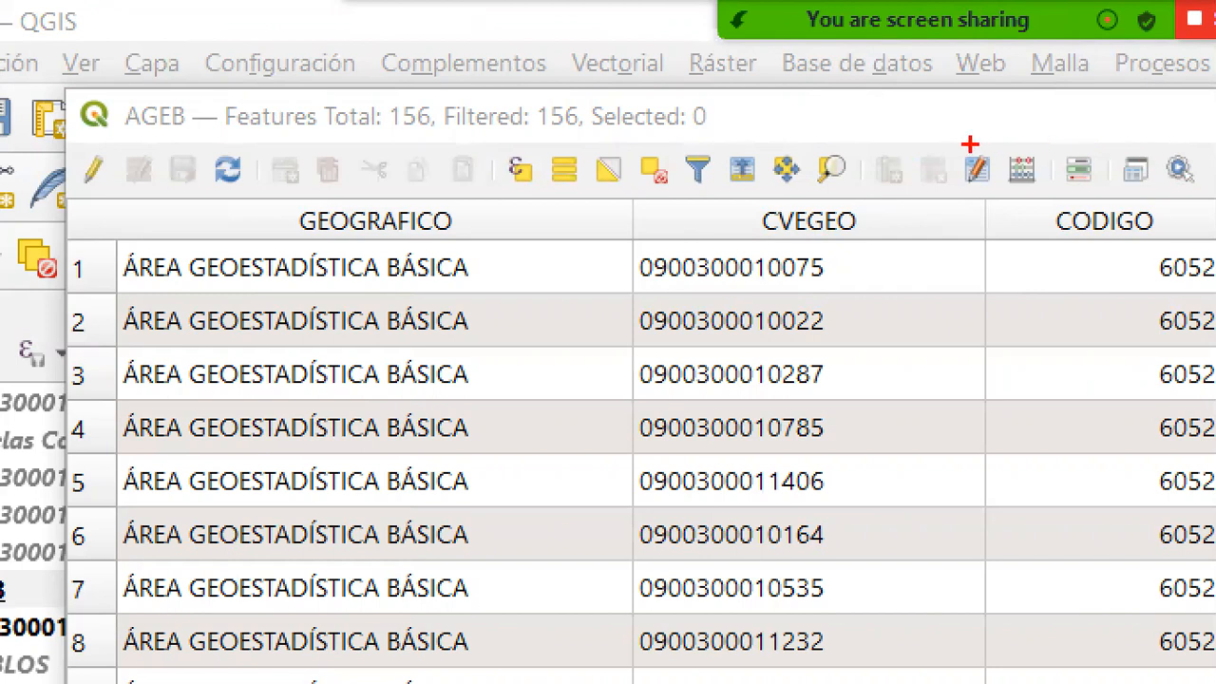
mouse_move(940, 143)
mouse_down()
mouse_move(897, 184)
mouse_move(936, 217)
mouse_move(969, 166)
mouse_move(953, 136)
mouse_up()
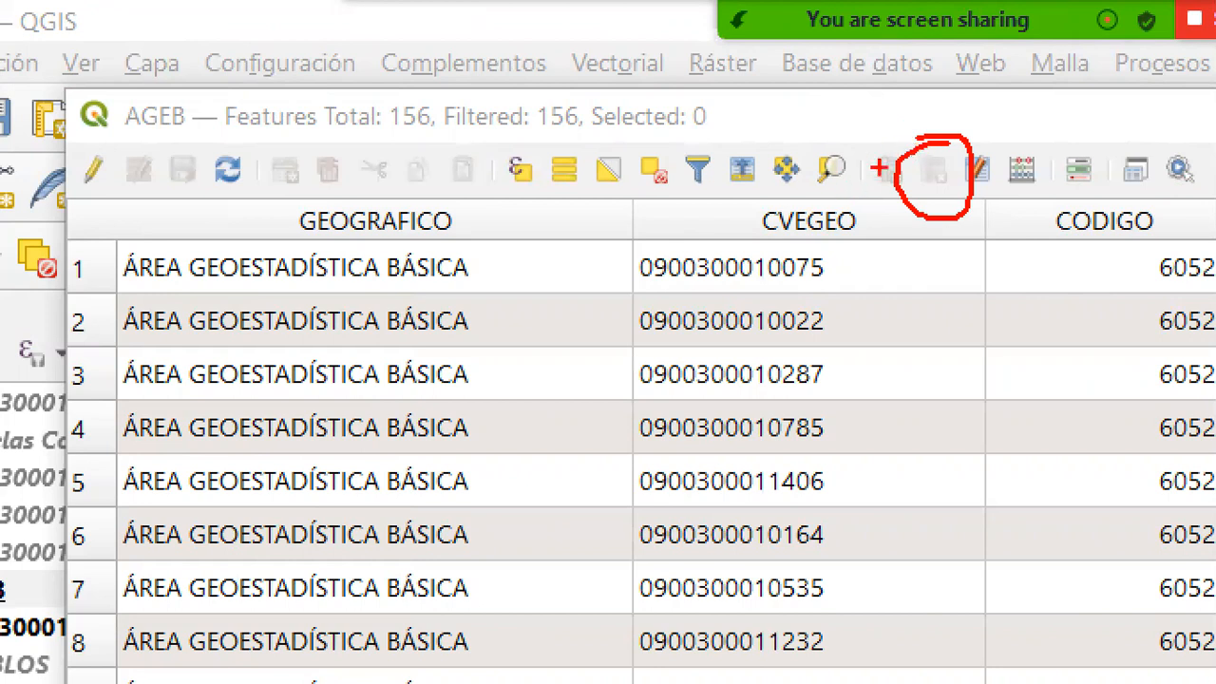
Step: Circle the edit-mode pencil and draw arrows toward the GEOGRAFICO and CODIGO headers
drag(144, 140, 76, 149)
drag(68, 195, 127, 181)
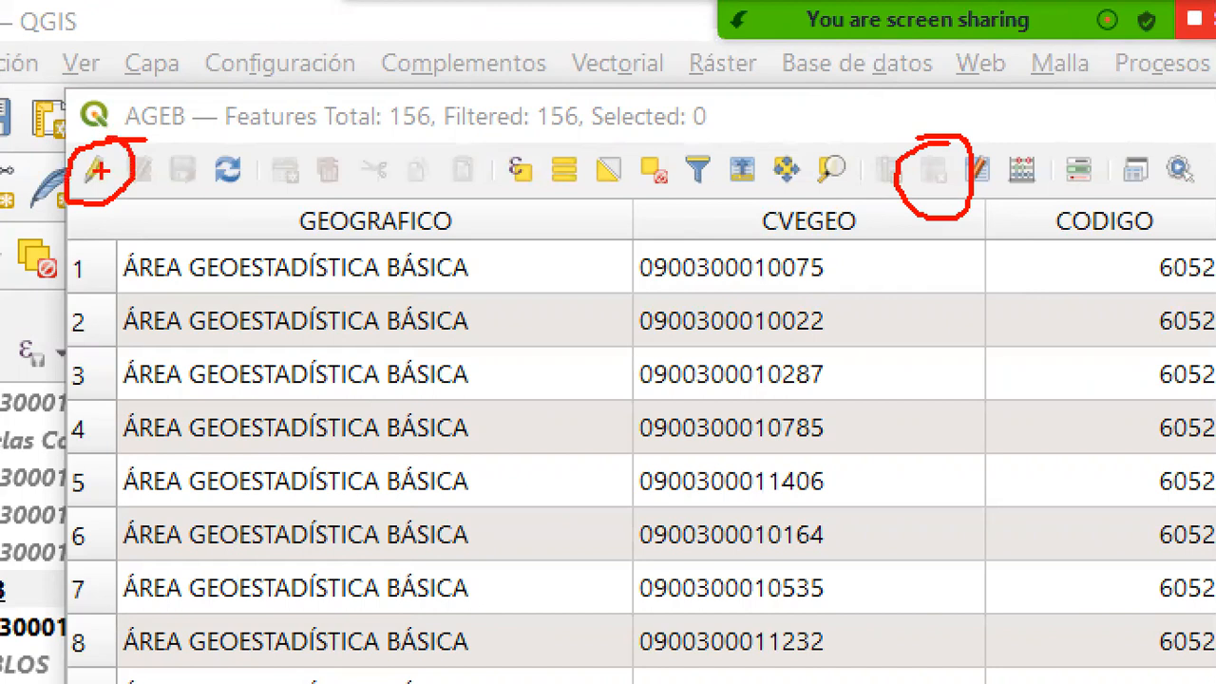
mouse_move(397, 155)
mouse_down()
mouse_move(424, 177)
mouse_move(433, 217)
mouse_move(465, 193)
mouse_up()
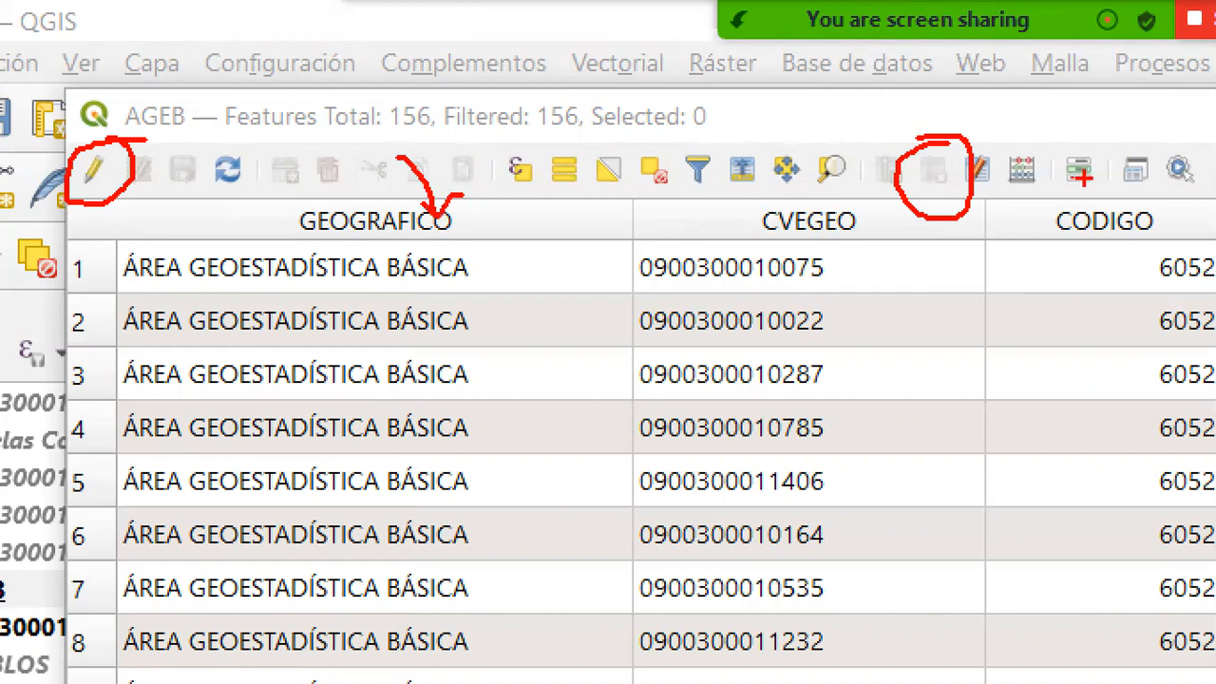
drag(1097, 174, 1131, 211)
drag(1118, 203, 1131, 212)
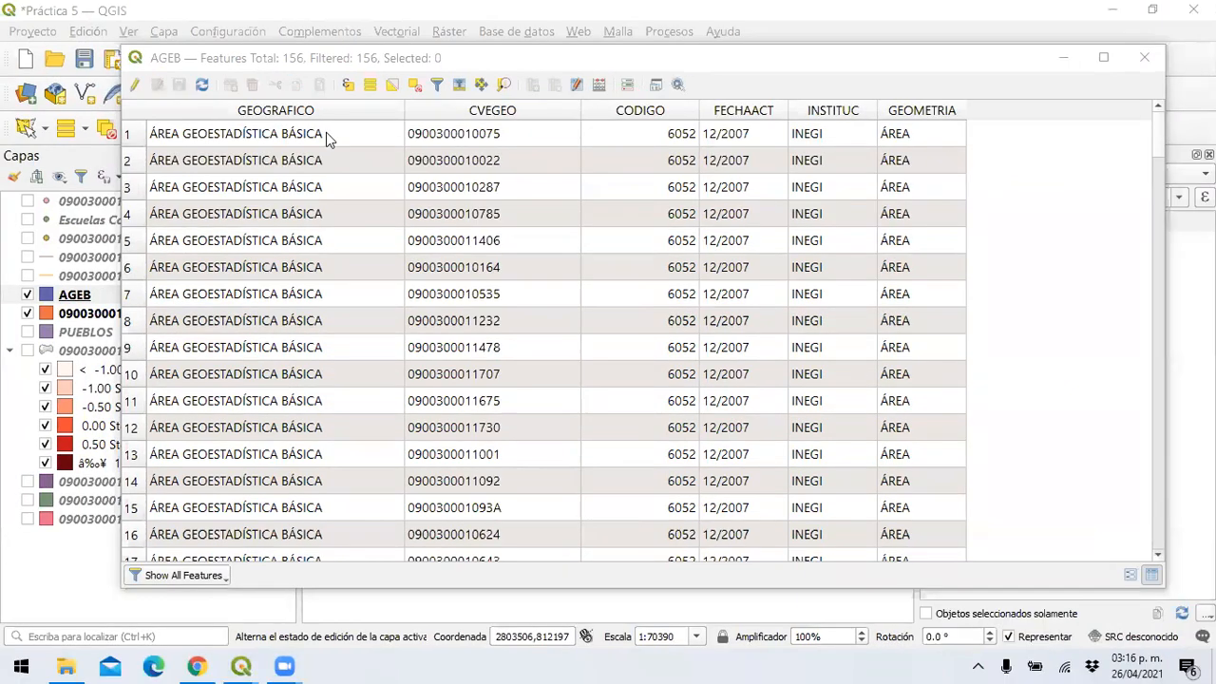
Step: Turn on editing for AGEB, then with ZoomIt link the pencil to the delete-field tool and circle the new-field and field-calculator tools
click(140, 86)
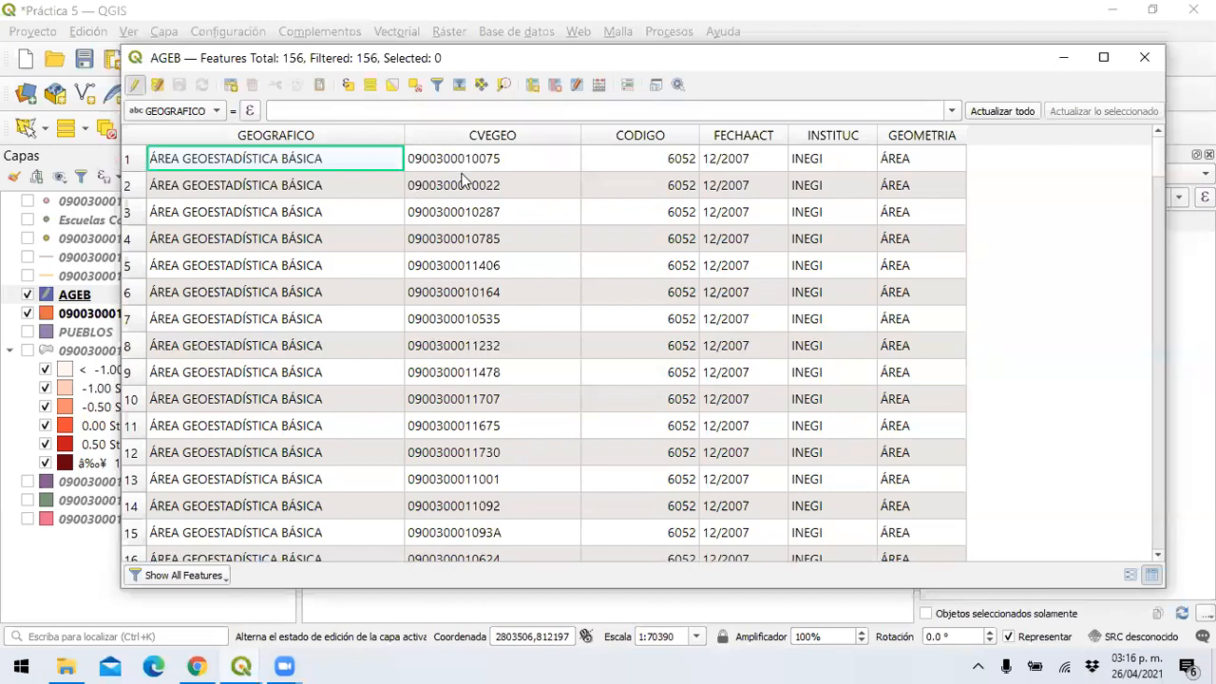
click(977, 665)
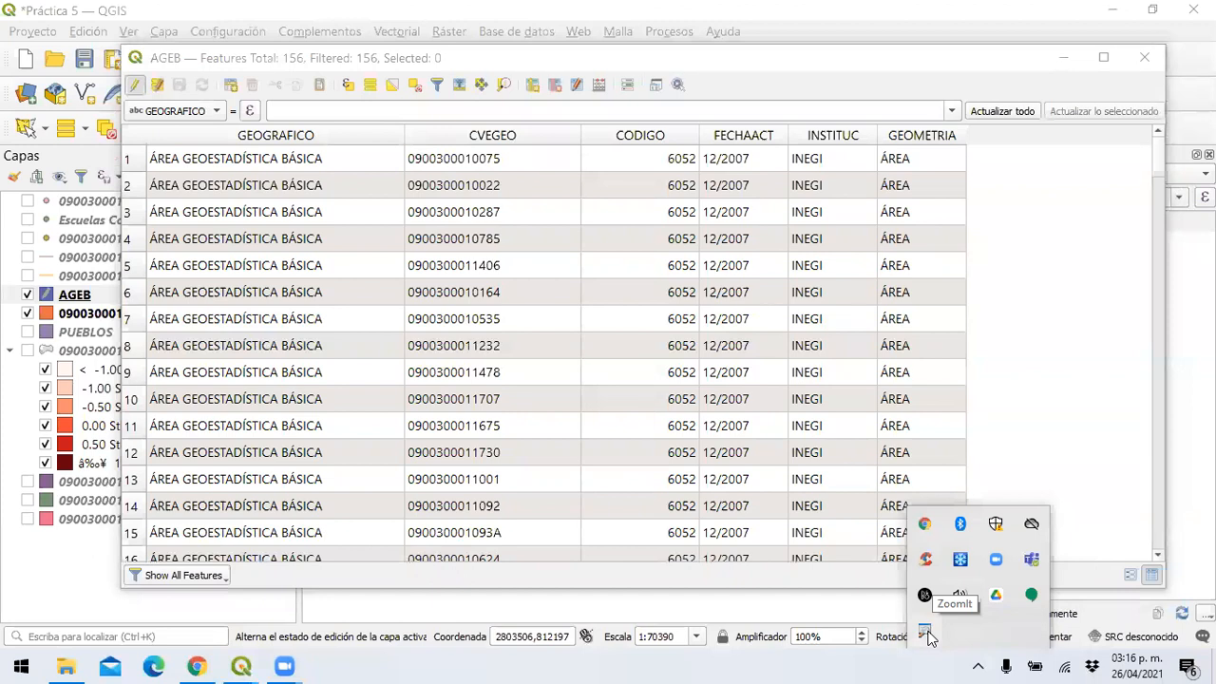
right_click(937, 593)
click(955, 593)
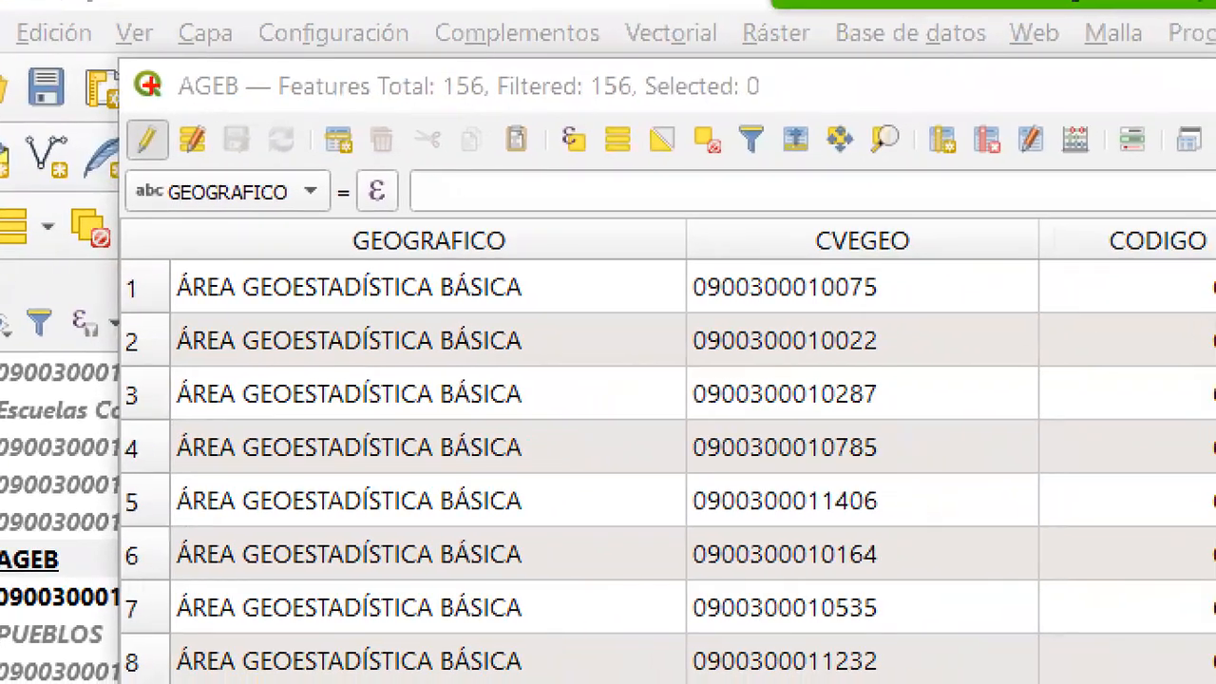
mouse_move(167, 112)
mouse_down()
mouse_move(109, 169)
mouse_move(178, 108)
mouse_move(788, 76)
mouse_move(1004, 112)
mouse_move(992, 168)
mouse_move(1017, 153)
mouse_up()
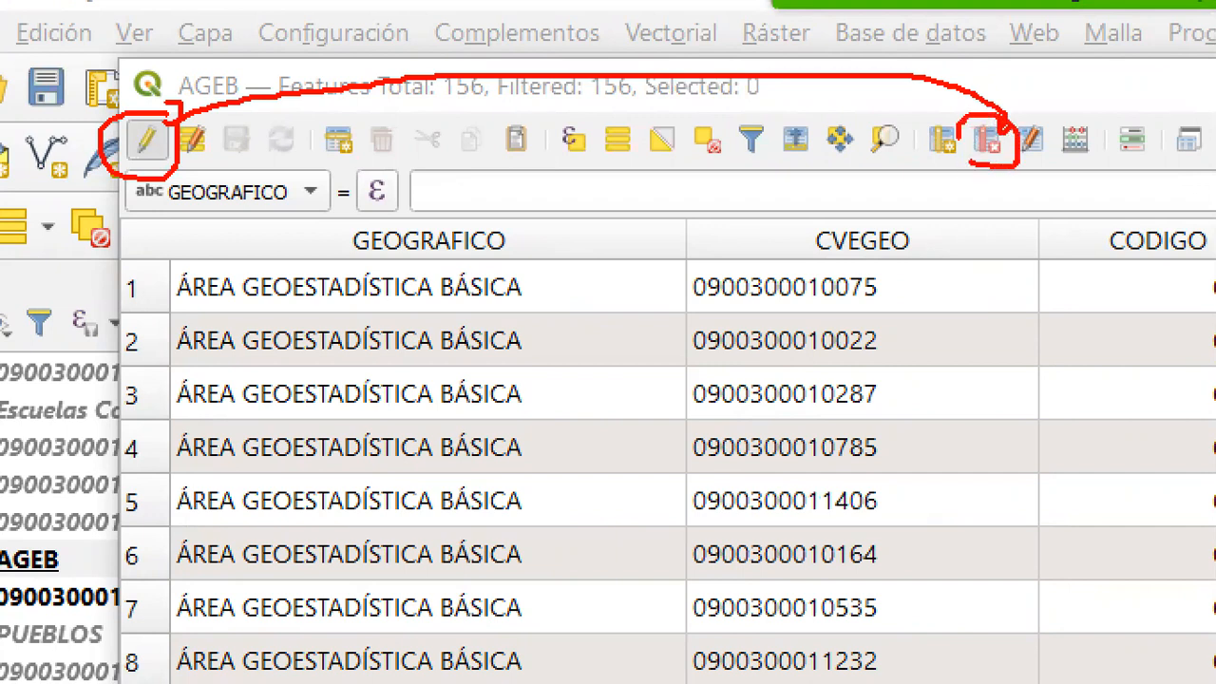
mouse_move(918, 121)
mouse_down()
mouse_move(958, 171)
mouse_move(979, 122)
mouse_move(936, 100)
mouse_up()
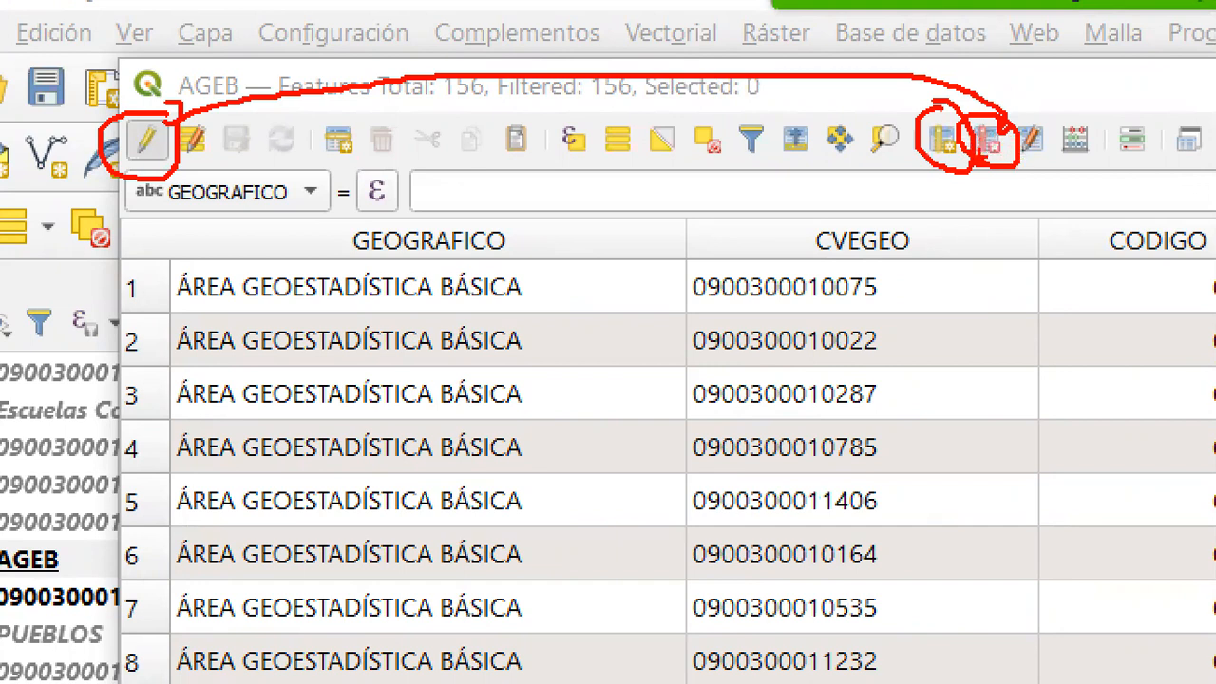
mouse_move(1095, 99)
mouse_down()
mouse_move(1049, 147)
mouse_move(1083, 101)
mouse_move(1066, 83)
mouse_up()
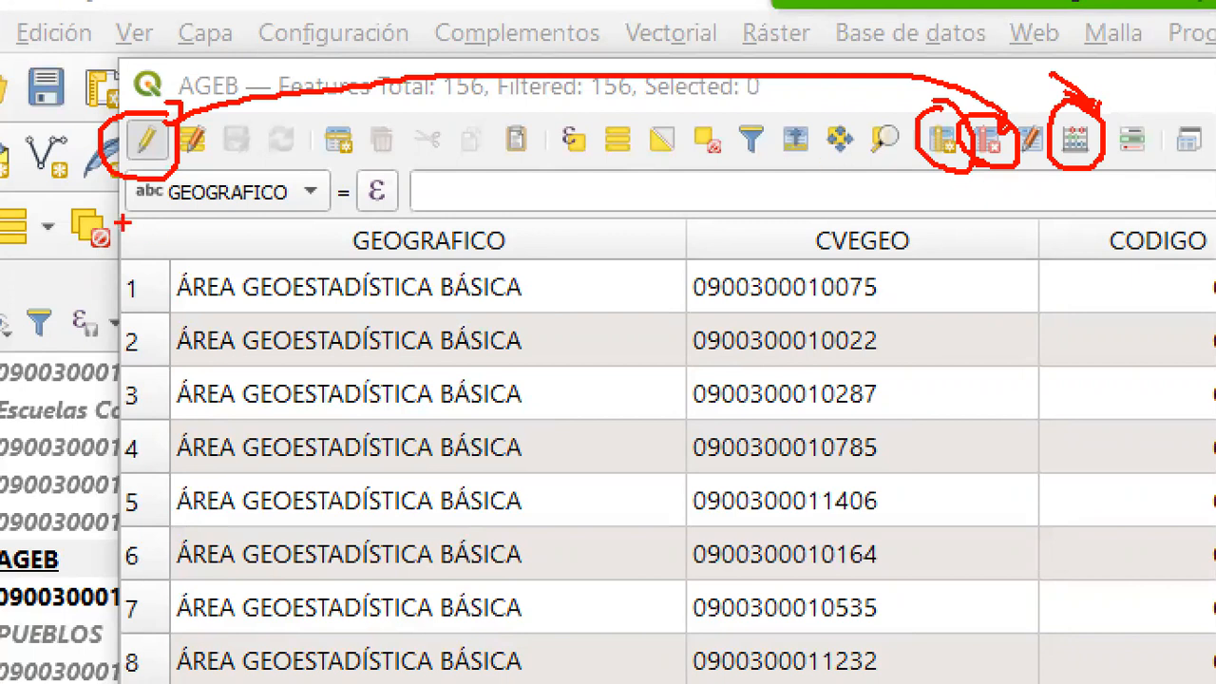
key(Escape)
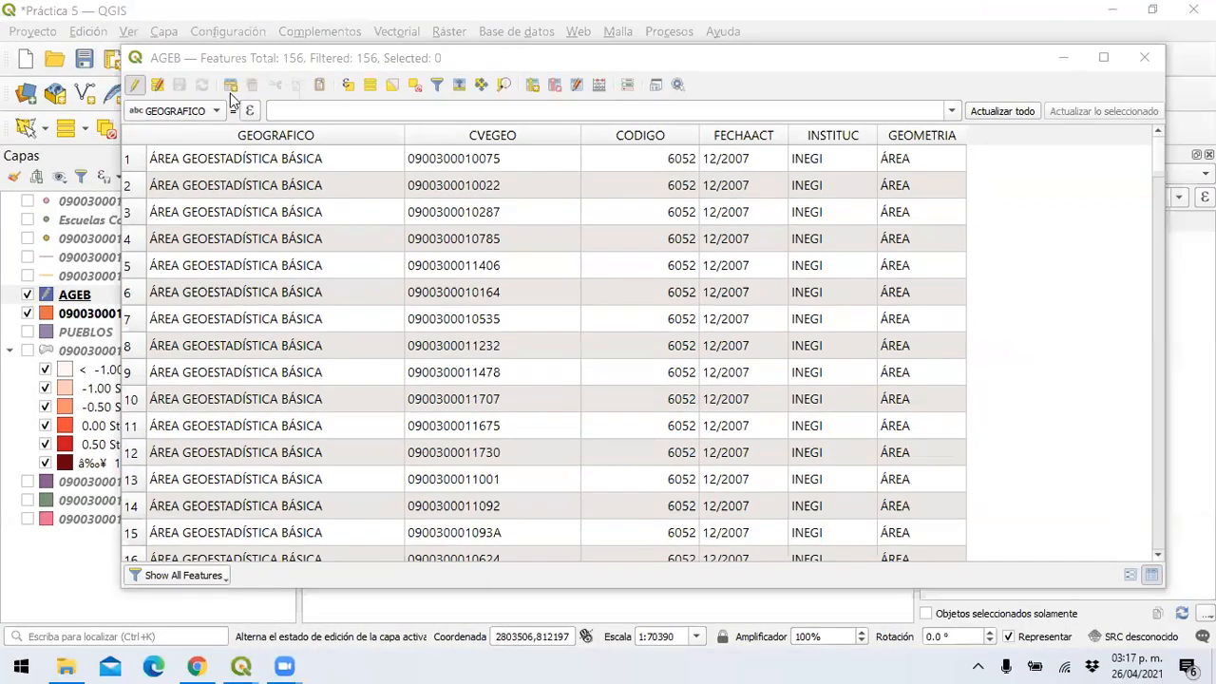
Step: Open the Borrar campos dialog and circle GEOGRAFICO, CODIGO, INSTITUC and GEOMETRIA in ZoomIt's Zoom mode
click(555, 85)
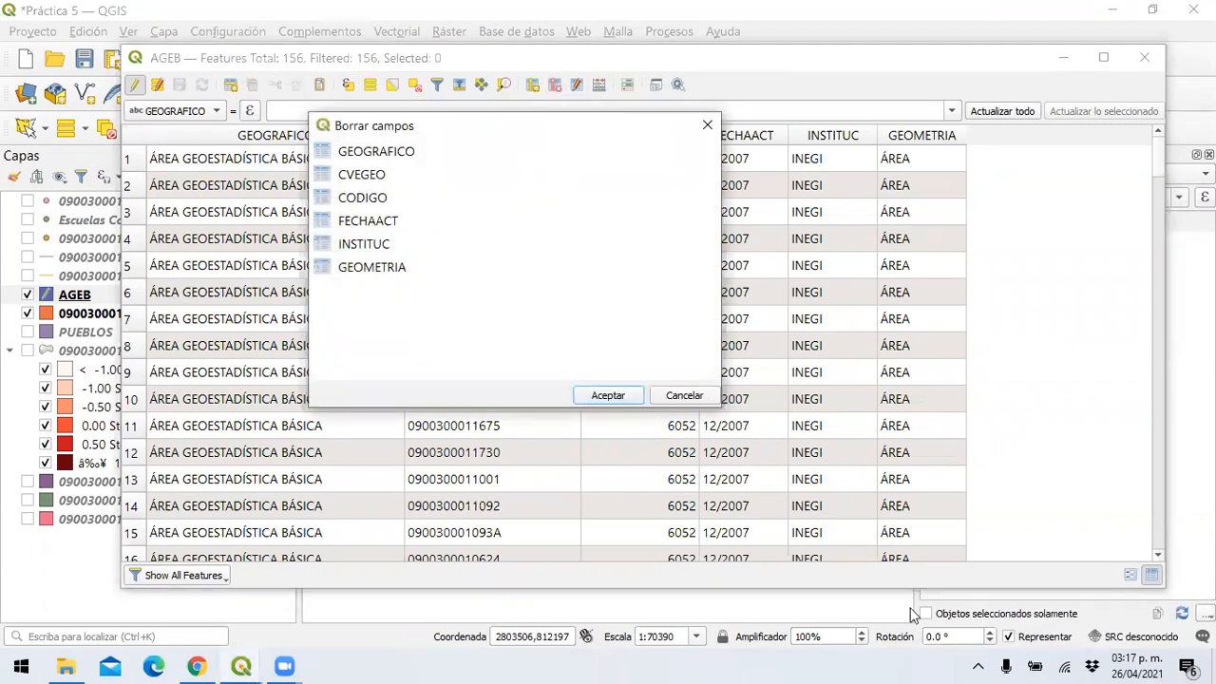
click(978, 666)
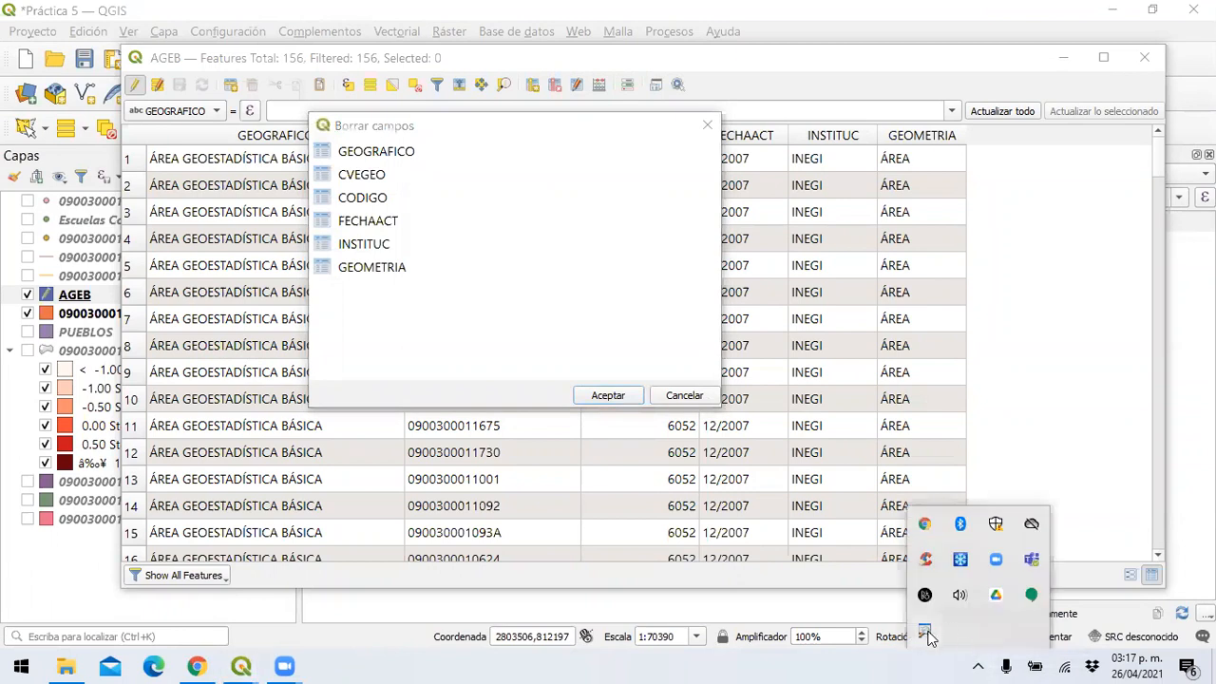
right_click(930, 637)
click(963, 597)
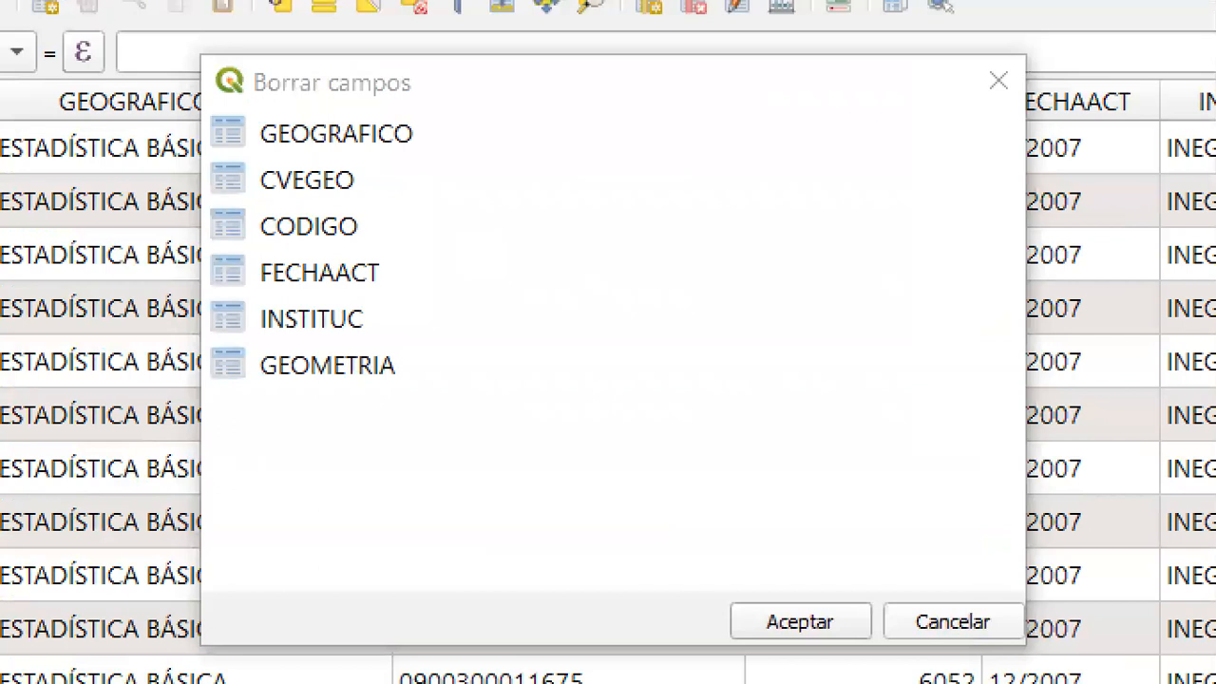
mouse_move(277, 118)
mouse_down()
mouse_move(181, 139)
mouse_move(432, 133)
mouse_move(217, 94)
mouse_up()
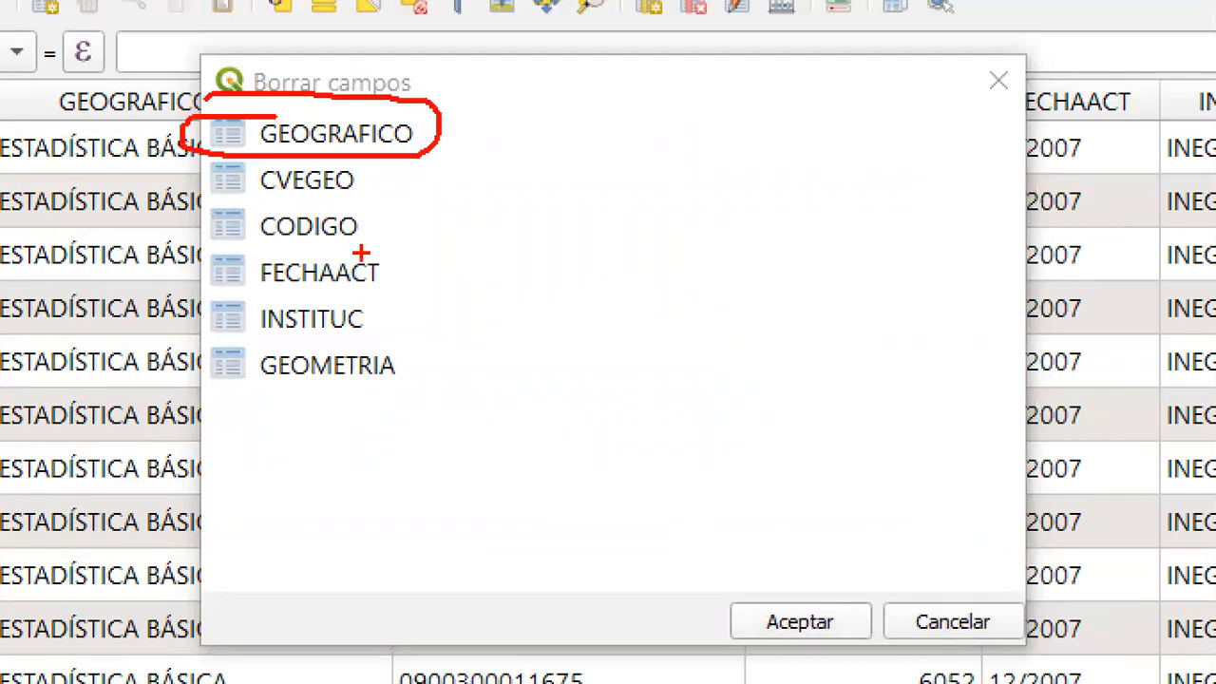
mouse_move(329, 189)
mouse_down()
mouse_move(236, 192)
mouse_move(319, 253)
mouse_move(370, 202)
mouse_move(283, 199)
mouse_up()
mouse_move(294, 302)
mouse_down()
mouse_move(173, 325)
mouse_move(379, 344)
mouse_move(290, 275)
mouse_move(259, 281)
mouse_up()
mouse_move(288, 359)
mouse_down()
mouse_move(255, 347)
mouse_move(177, 380)
mouse_move(433, 407)
mouse_move(235, 338)
mouse_up()
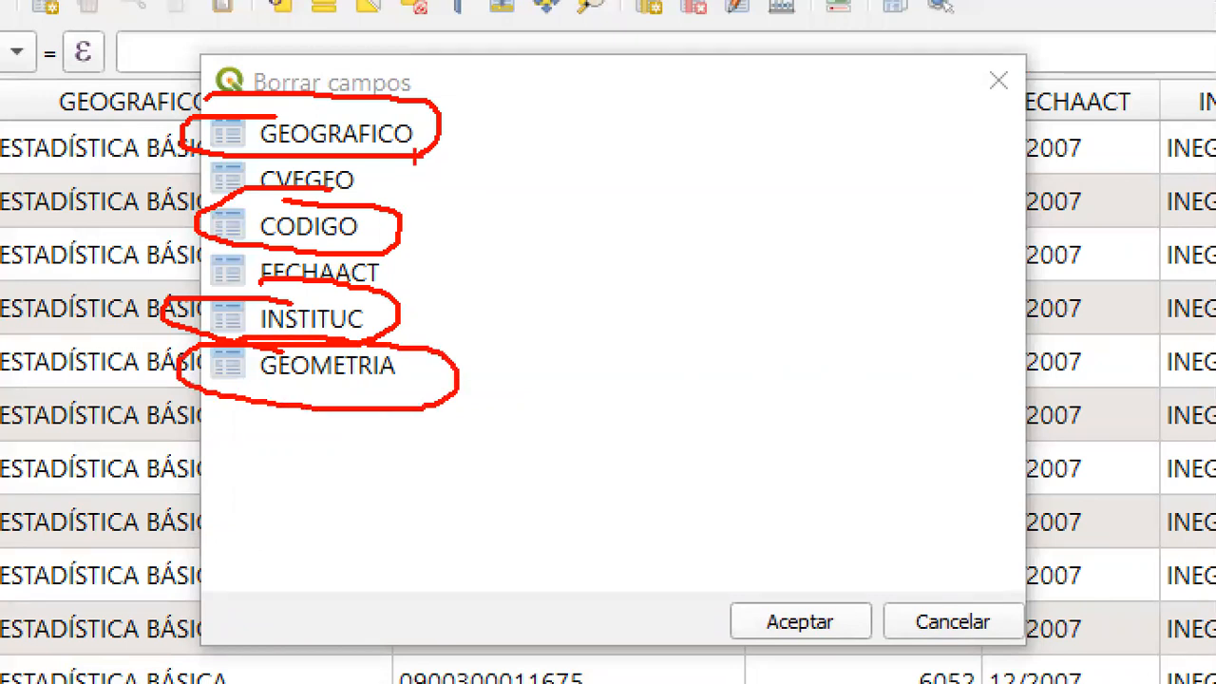
Step: Draw a dash beside CVEGEO and FECHAACT, circle the Aceptar button, and leave the ZoomIt drawing
drag(376, 179, 532, 186)
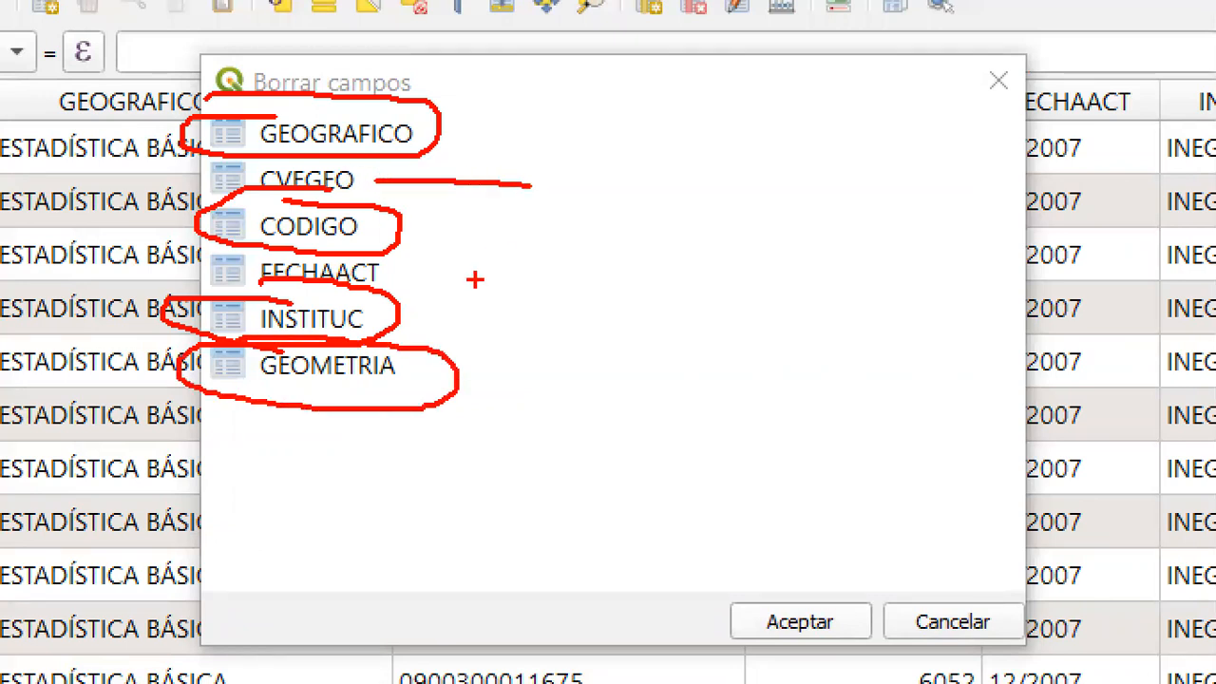
drag(418, 272, 561, 273)
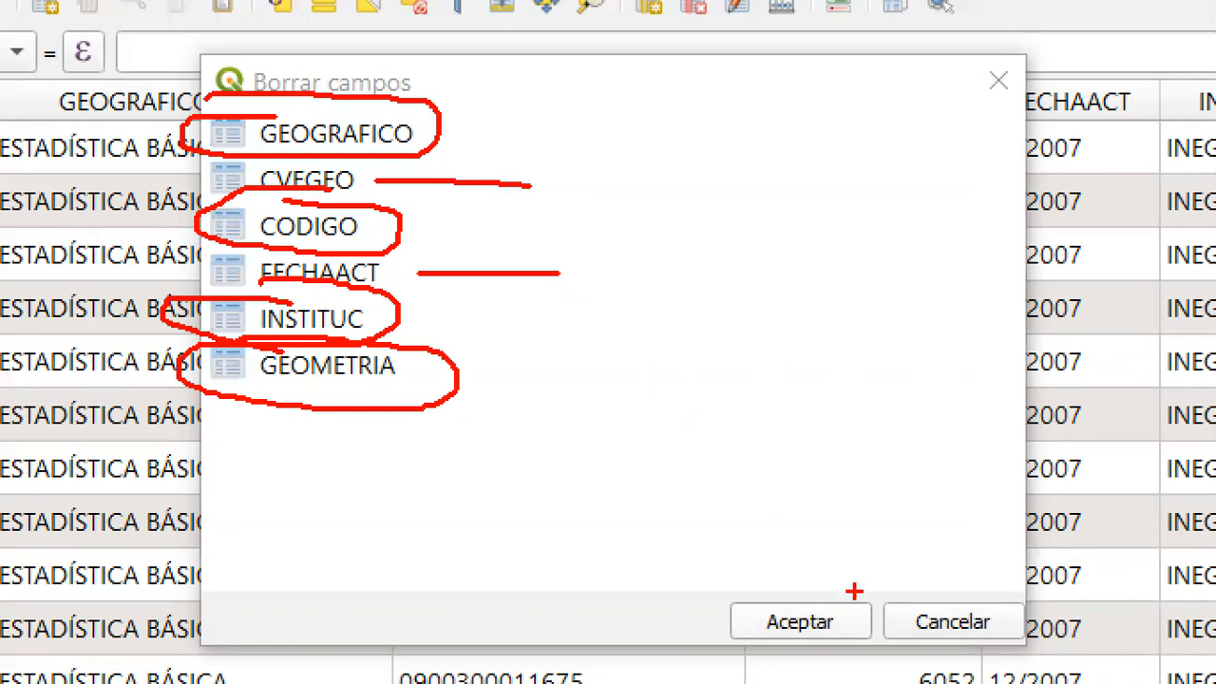
mouse_move(817, 587)
mouse_down()
mouse_move(751, 646)
mouse_move(866, 597)
mouse_move(765, 593)
mouse_up()
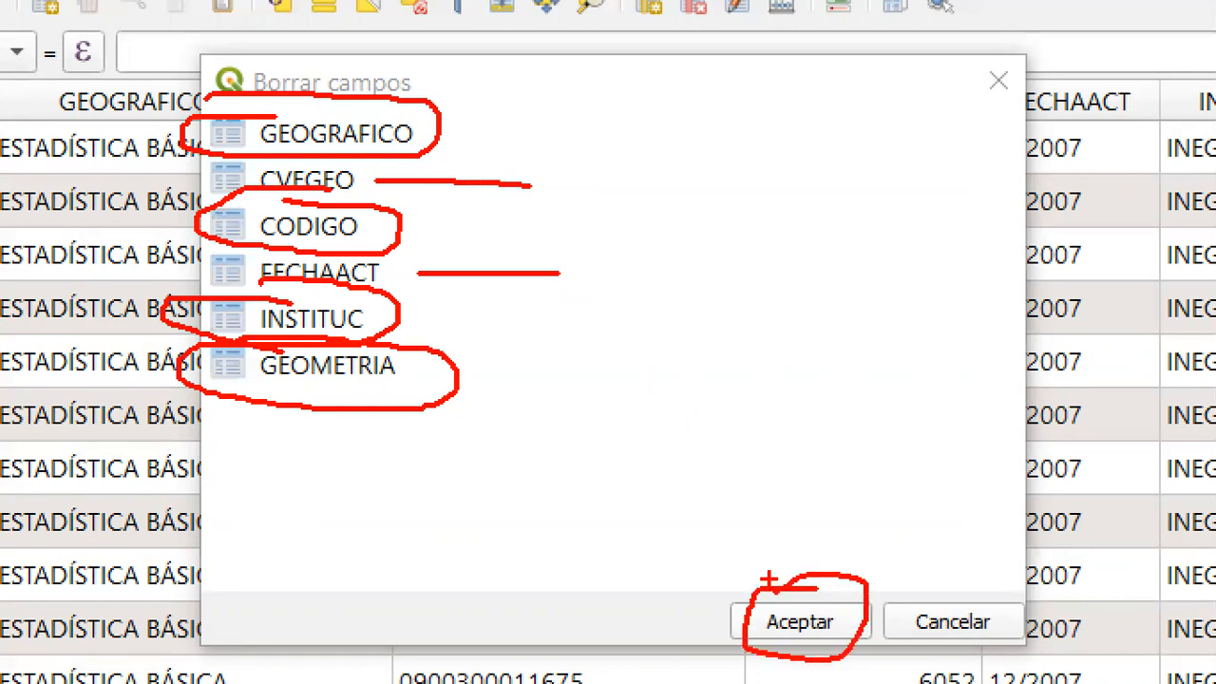
key(Escape)
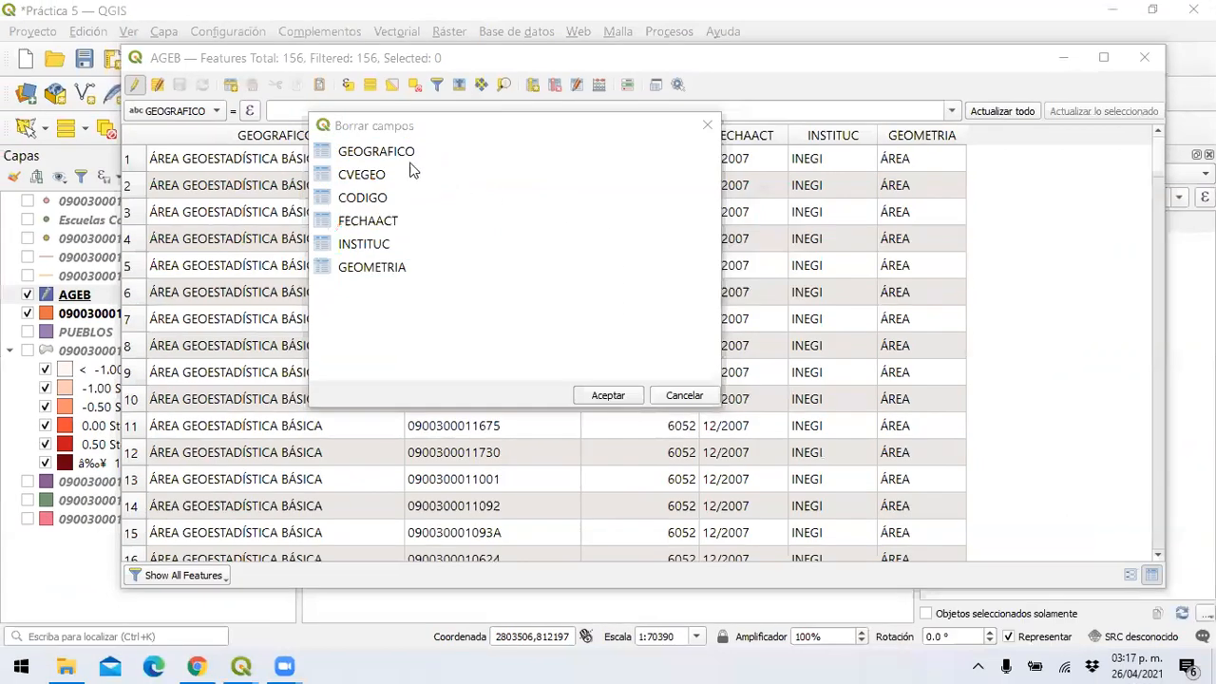
Step: Delete the GEOGRAFICO, CODIGO, INSTITUC and GEOMETRIA fields from the AGEB attribute table
click(408, 158)
click(389, 200)
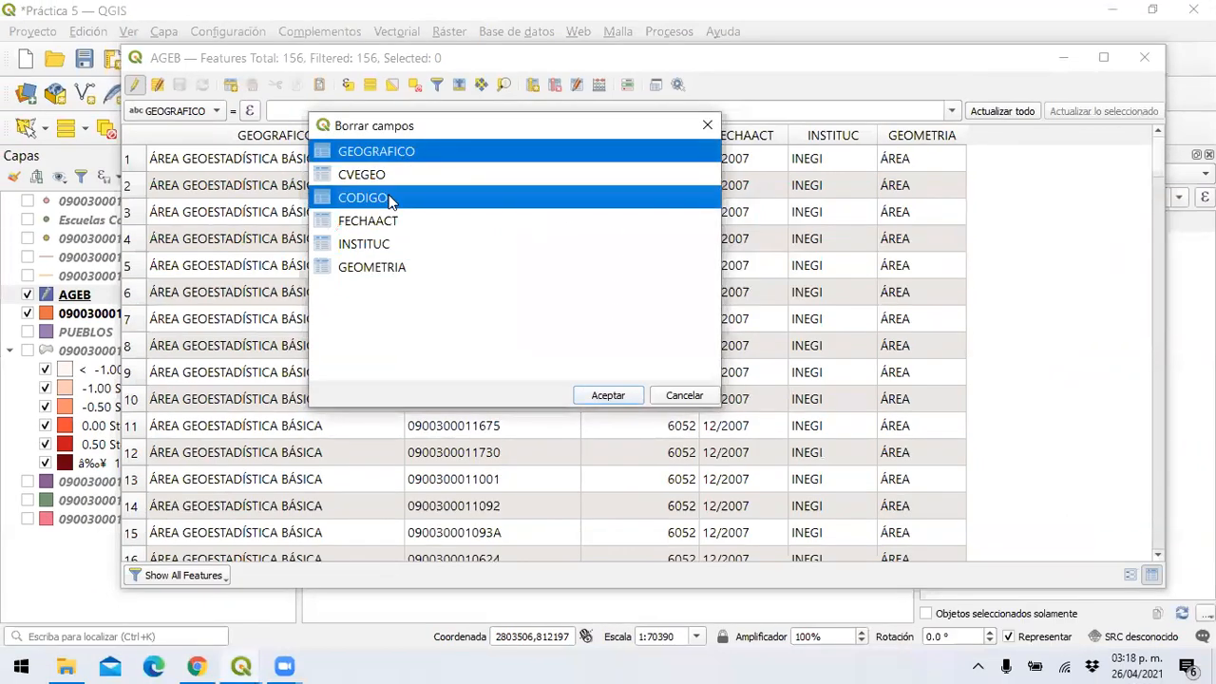
click(389, 247)
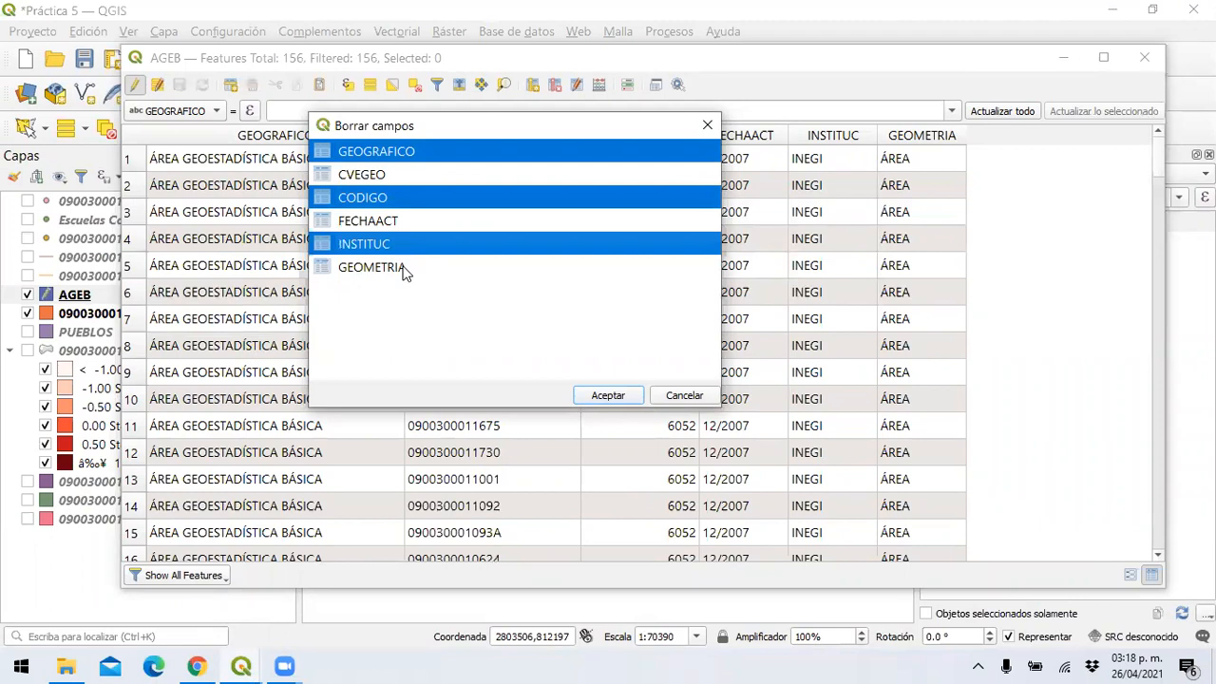
click(401, 269)
click(606, 397)
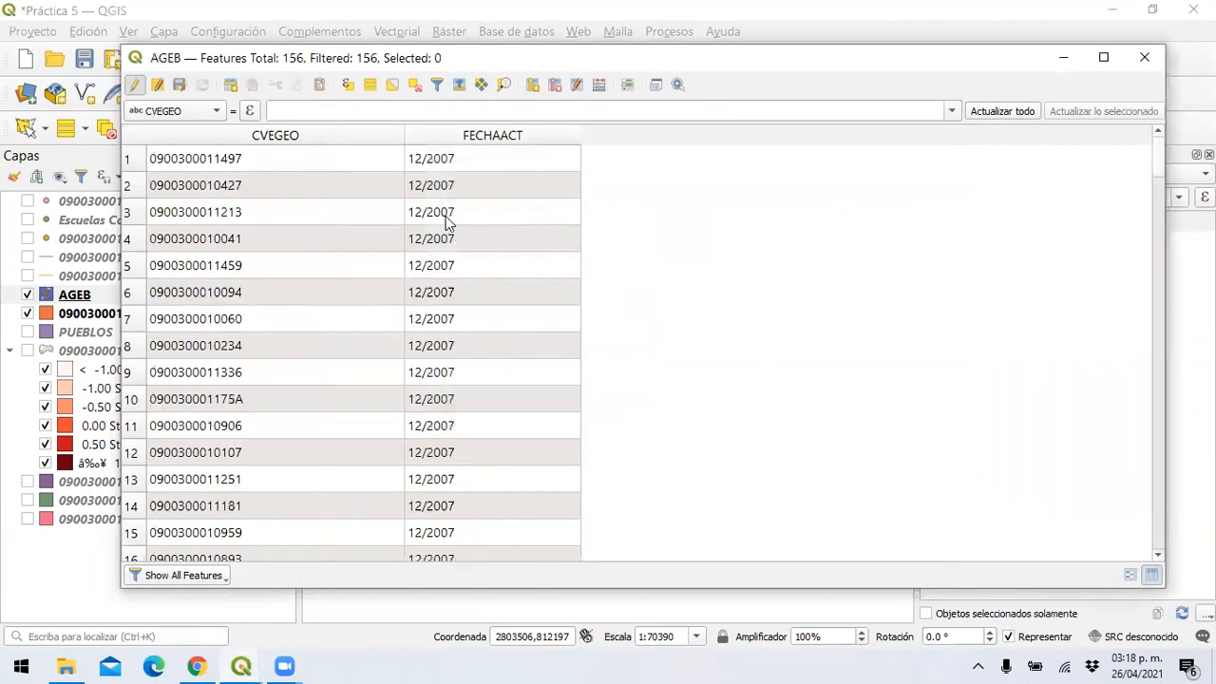
Step: In ZoomIt's Zoom mode, circle the CVEGEO header and underline the first CVEGEO value in the AGEB table
click(977, 664)
right_click(924, 632)
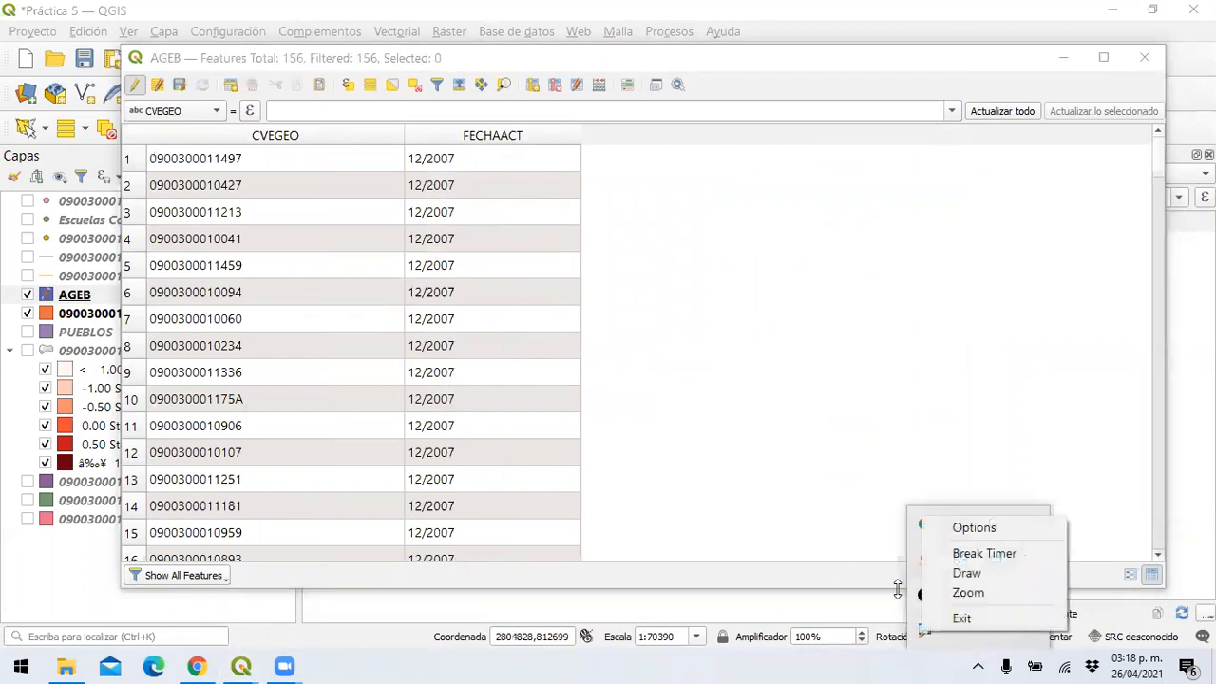
click(964, 592)
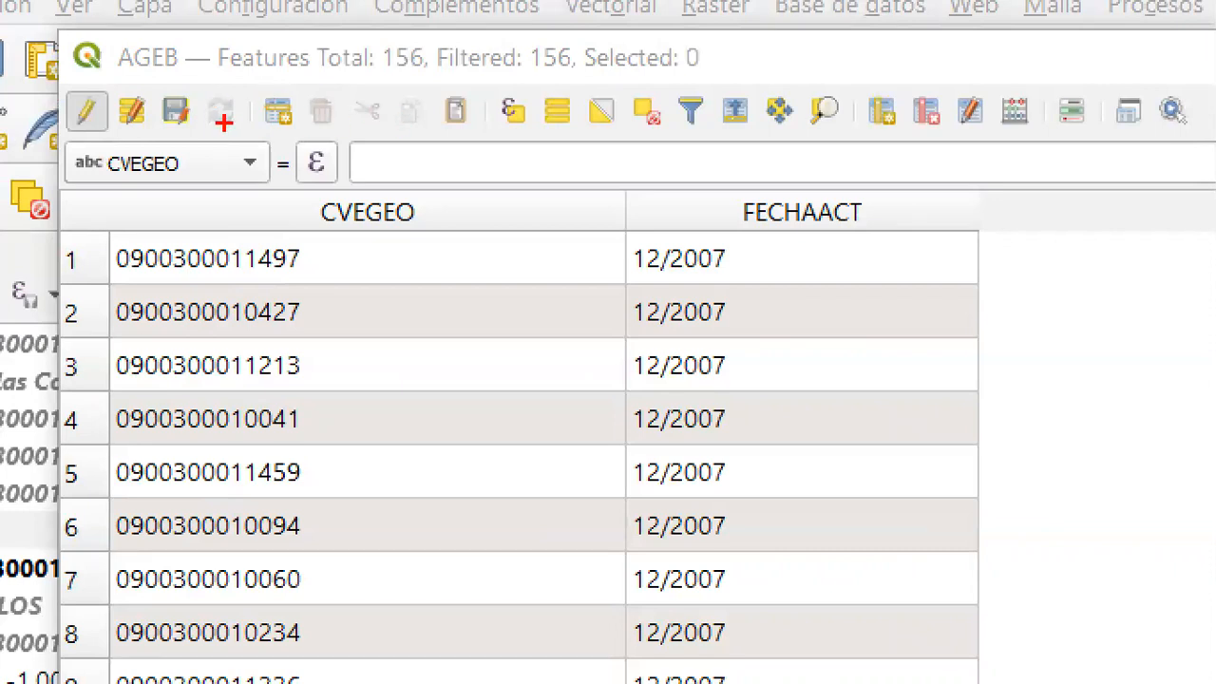
mouse_move(378, 195)
mouse_down()
mouse_move(335, 179)
mouse_move(338, 228)
mouse_move(437, 205)
mouse_move(372, 189)
mouse_up()
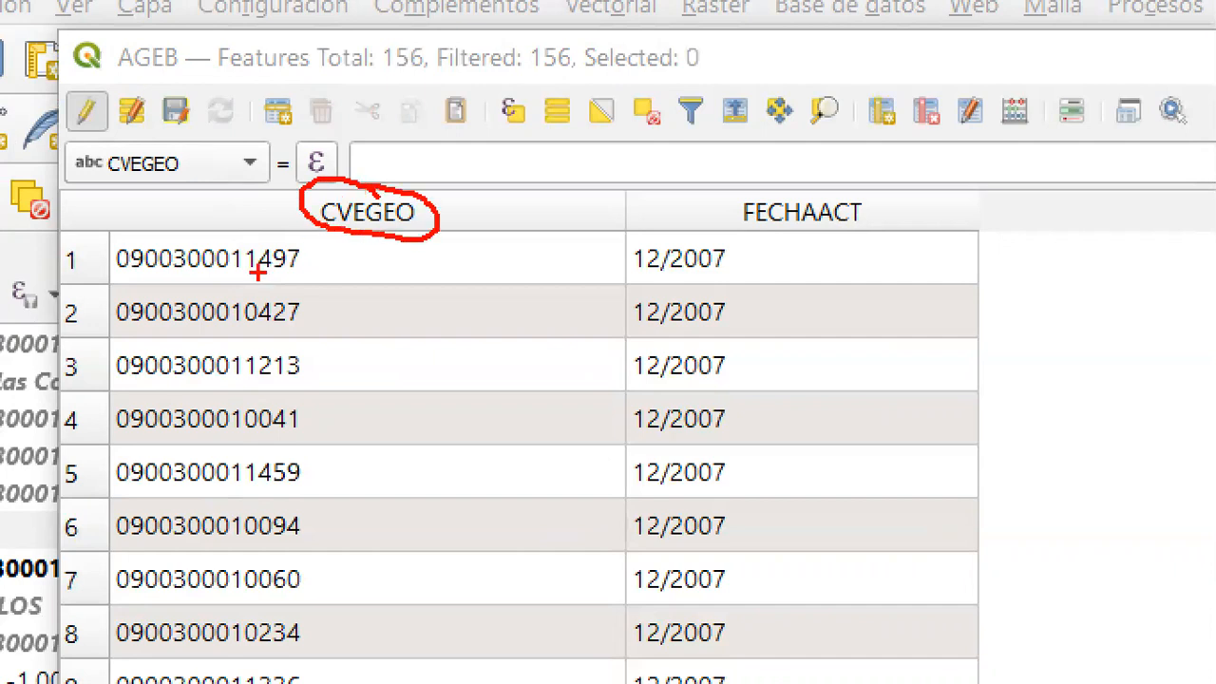
drag(112, 279, 335, 284)
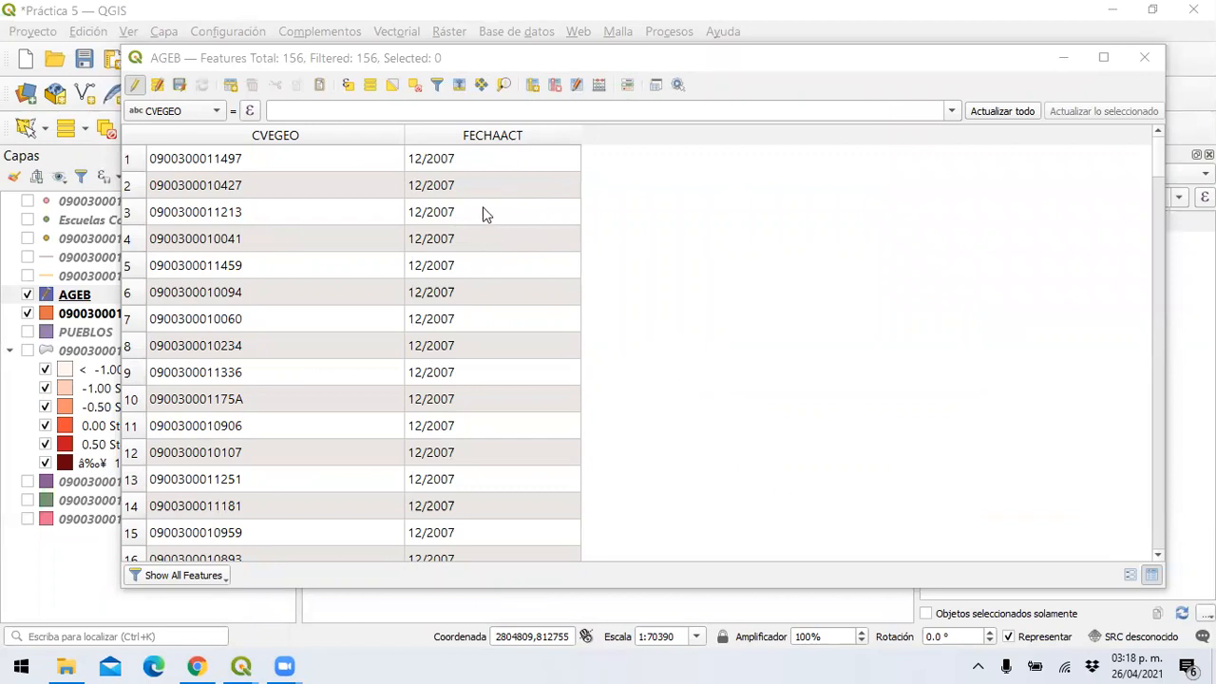
Step: In ZoomIt's Zoom mode, circle the save-edits tool, draw arrows from it to CVEGEO and FECHAACT, and leave the drawing
click(978, 664)
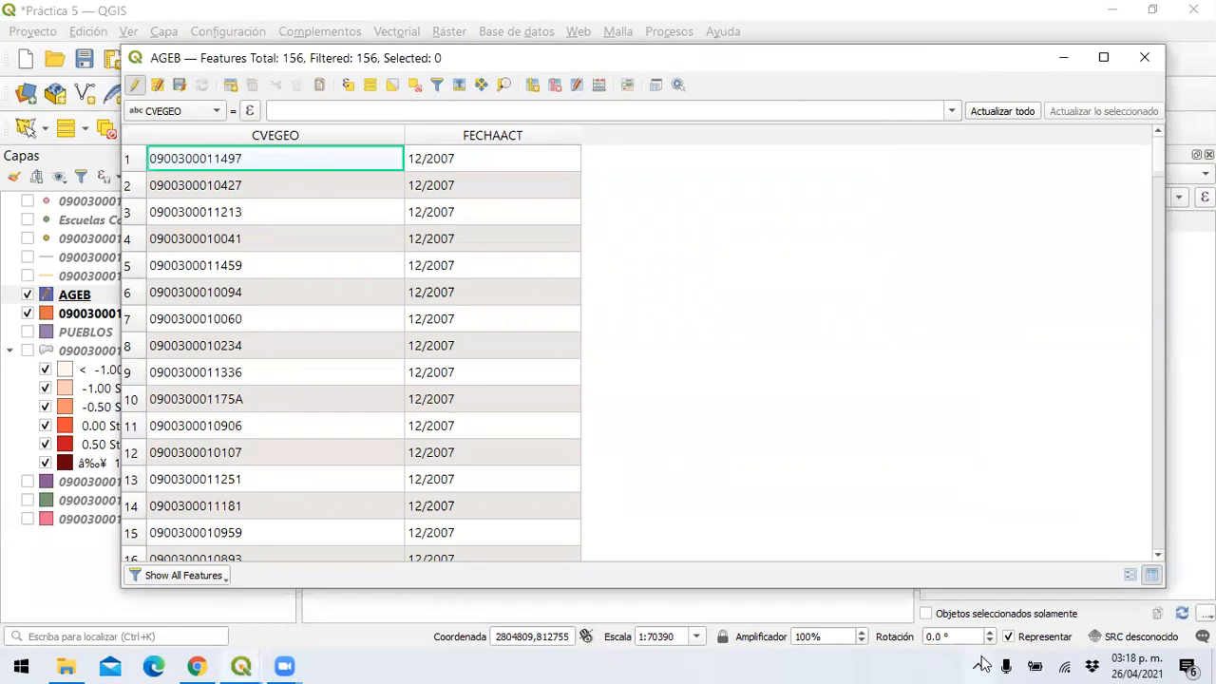
click(979, 665)
right_click(926, 631)
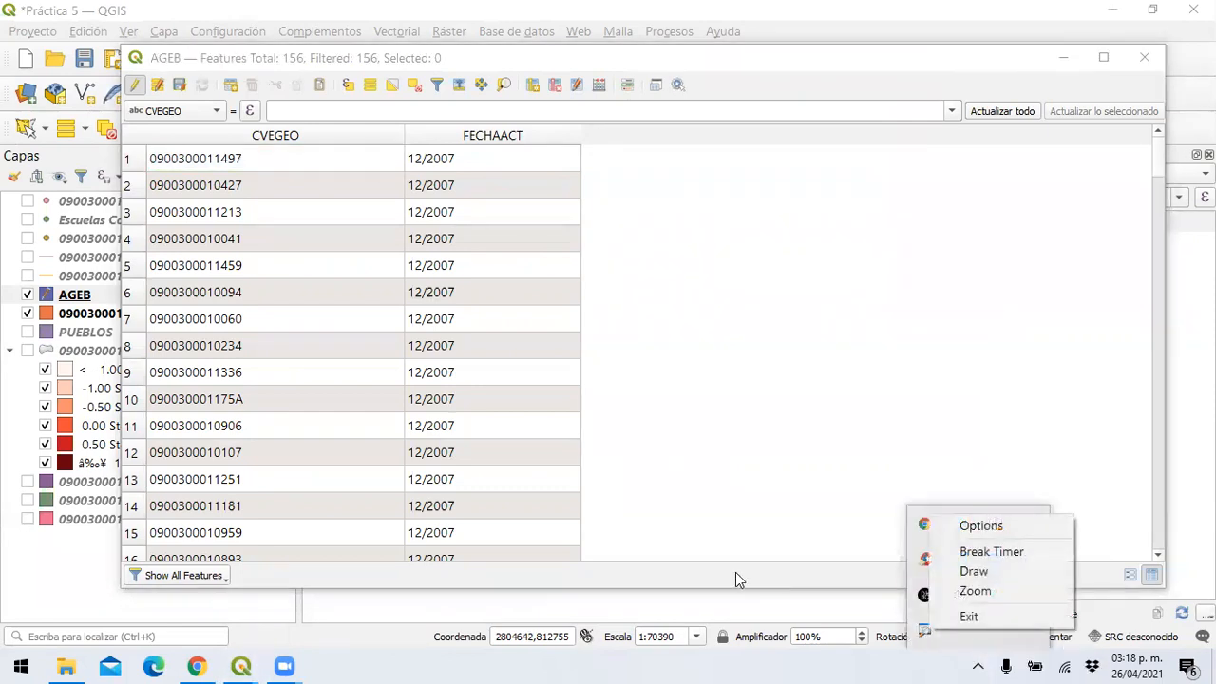
click(975, 591)
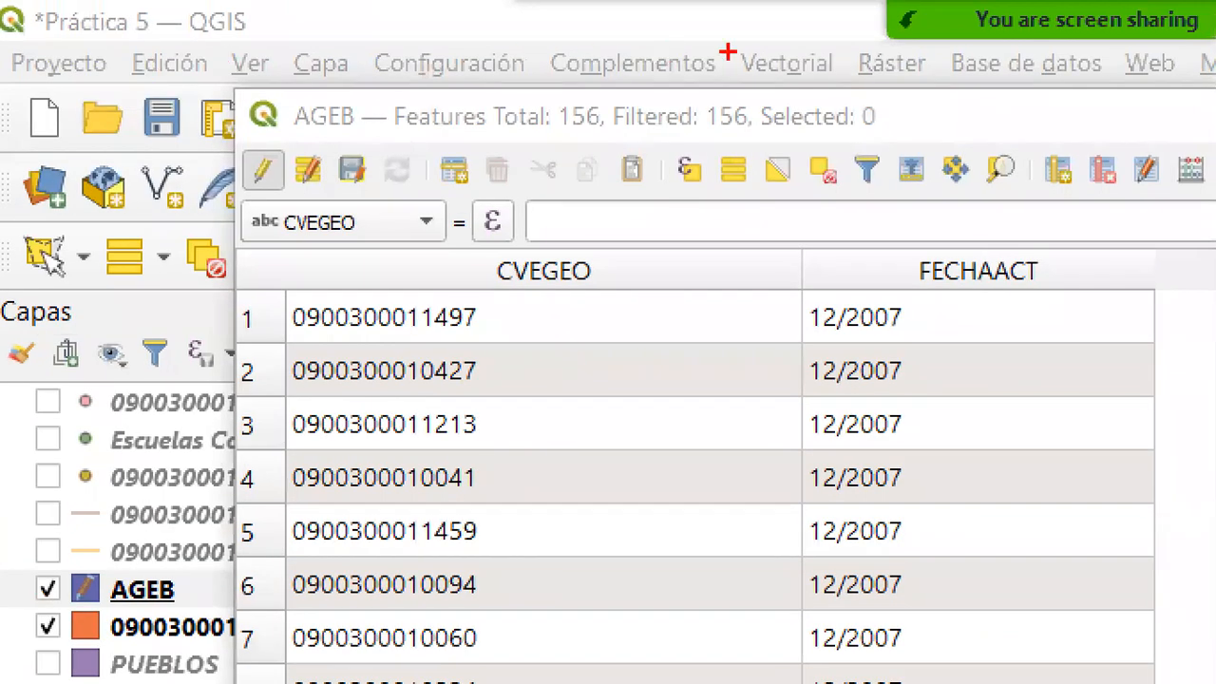
mouse_move(344, 149)
mouse_down()
mouse_move(380, 145)
mouse_move(331, 205)
mouse_move(399, 152)
mouse_move(366, 136)
mouse_up()
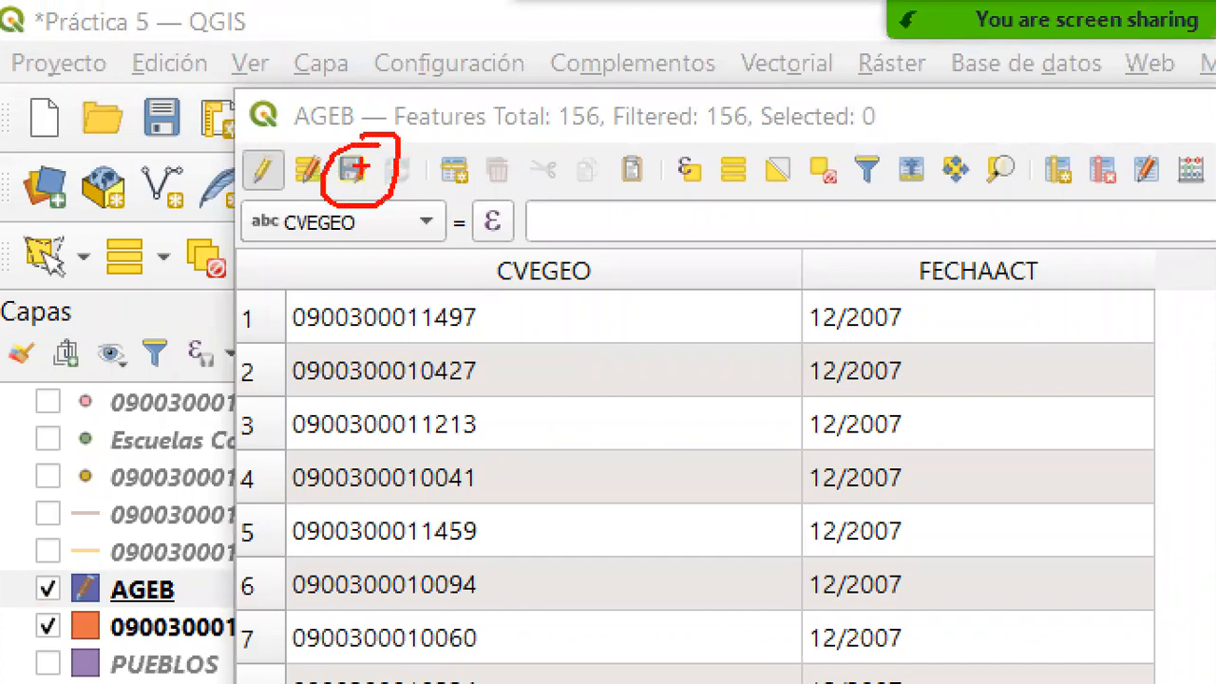
mouse_move(391, 182)
mouse_down()
mouse_move(384, 203)
mouse_move(518, 270)
mouse_up()
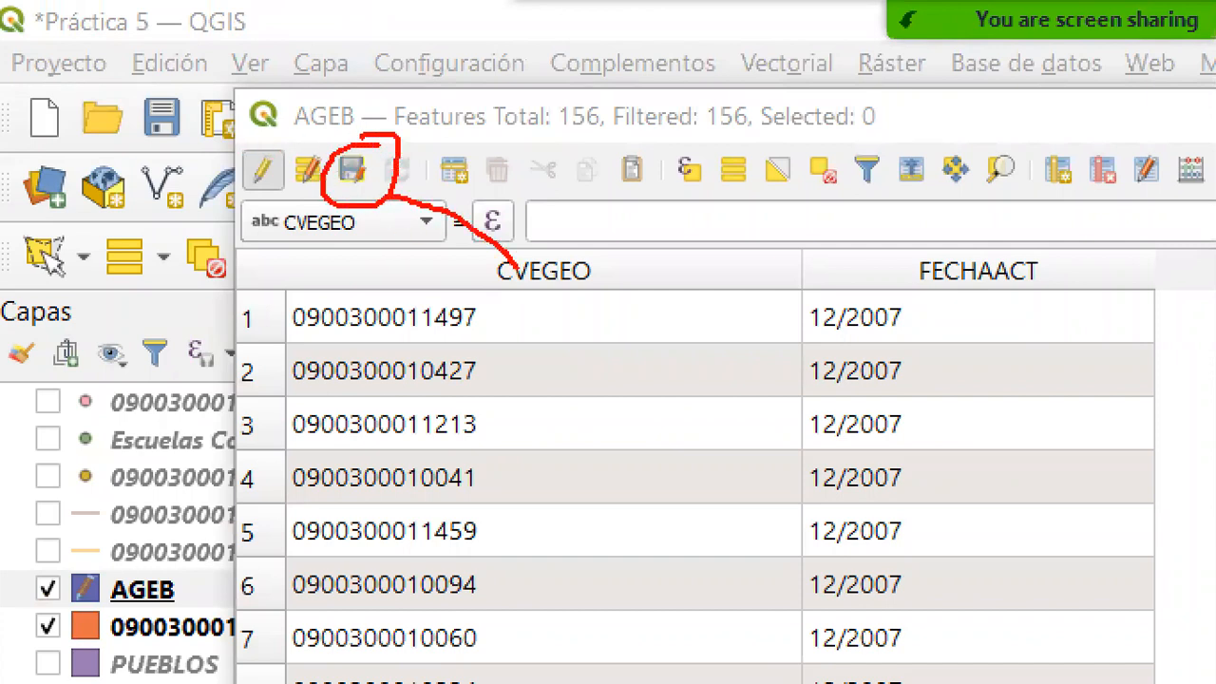
mouse_move(385, 190)
mouse_down()
mouse_move(771, 232)
mouse_move(940, 281)
mouse_move(882, 281)
mouse_up()
drag(472, 261, 524, 249)
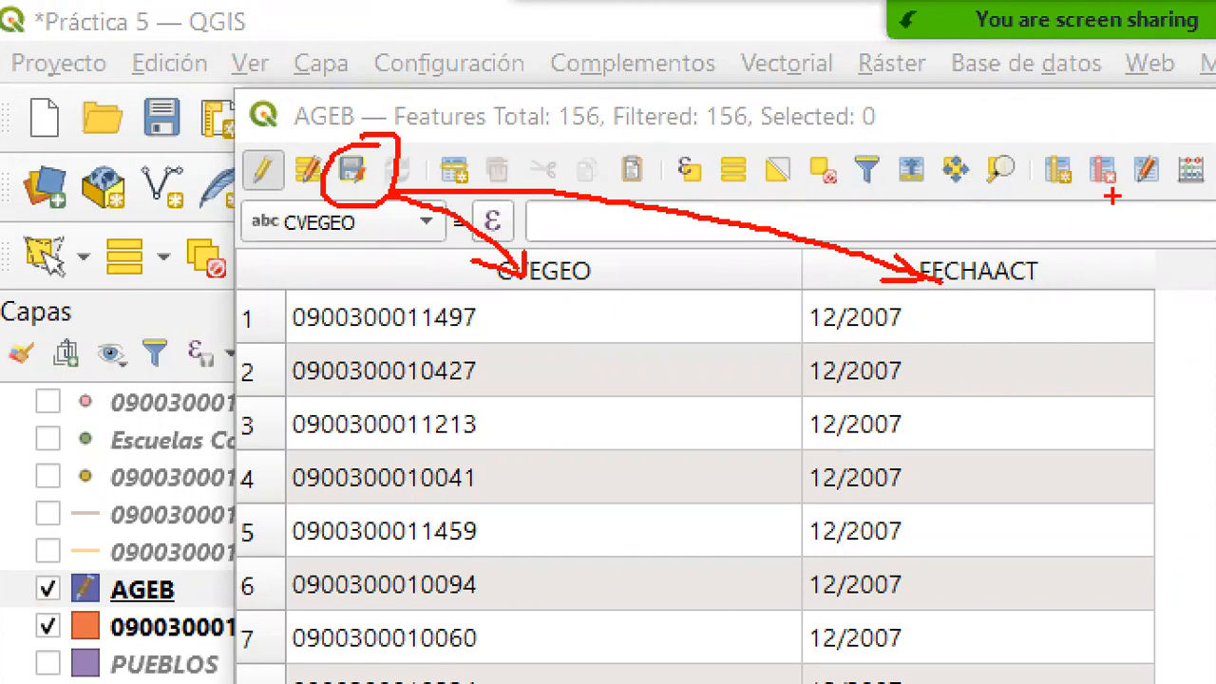
key(Escape)
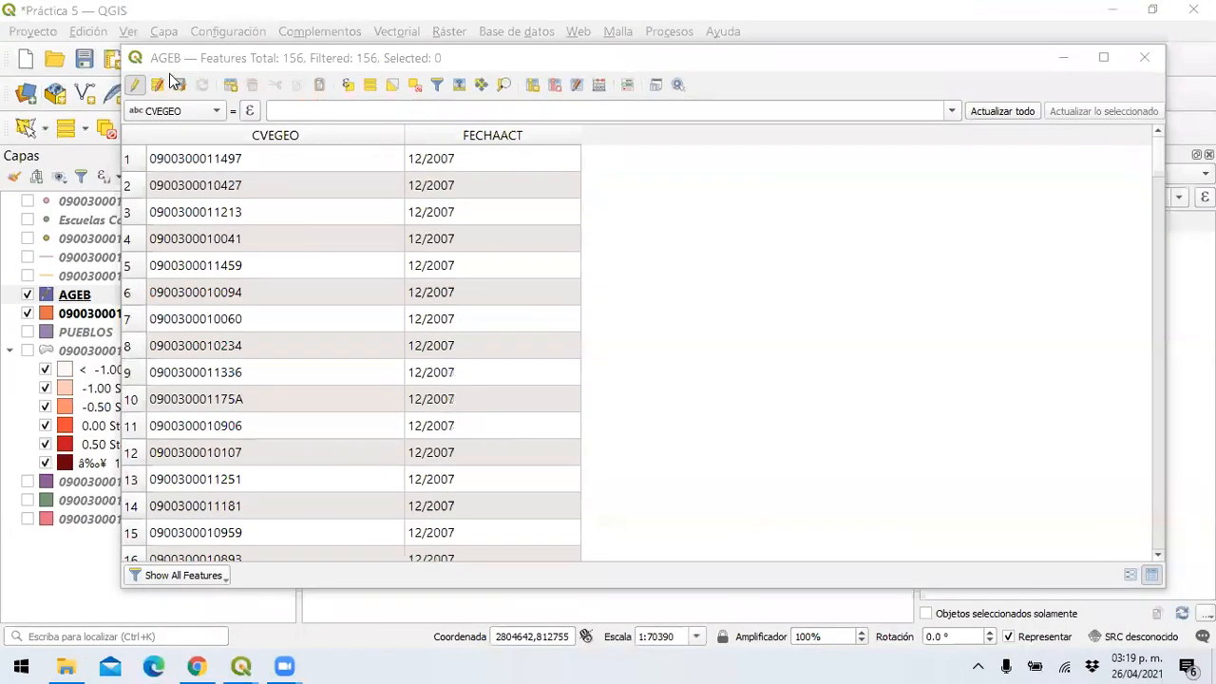
Step: Save the field deletions in the AGEB layer, keeping its editing mode on
click(136, 85)
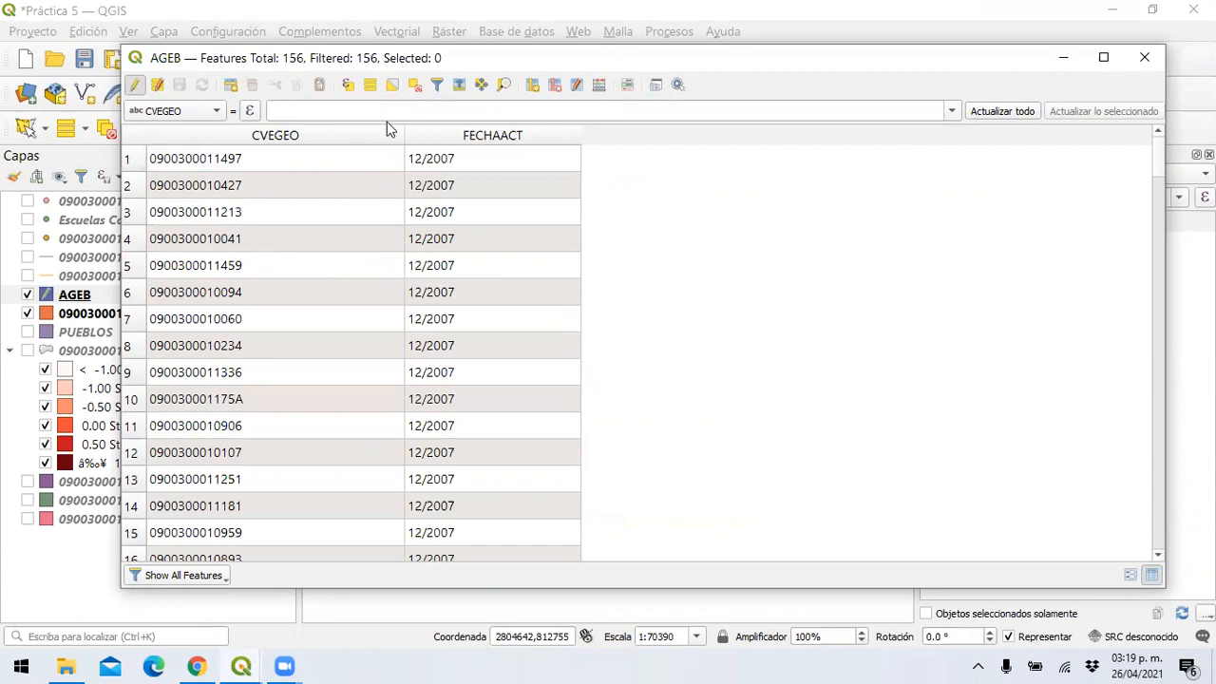
scroll(462, 331, down, 1)
scroll(464, 333, up, 1)
Step: Open the field calculator for AGEB and expand the Geometría function group to show its area functions
click(598, 85)
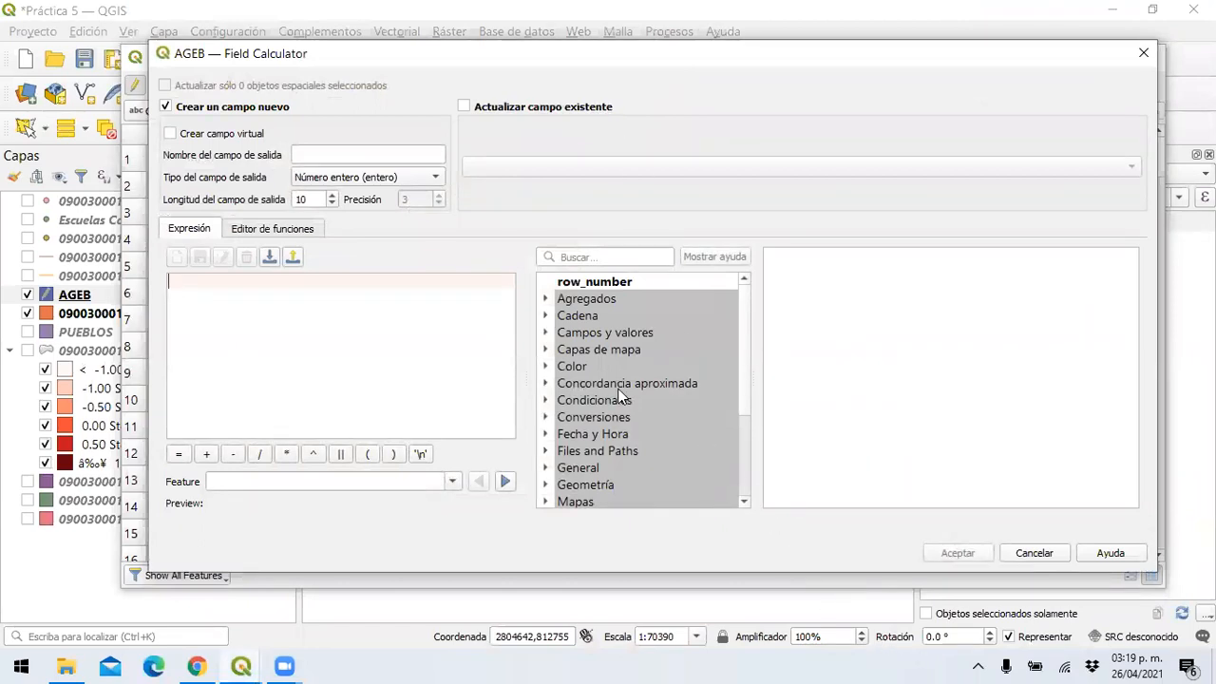
scroll(620, 396, down, 2)
scroll(619, 396, down, 1)
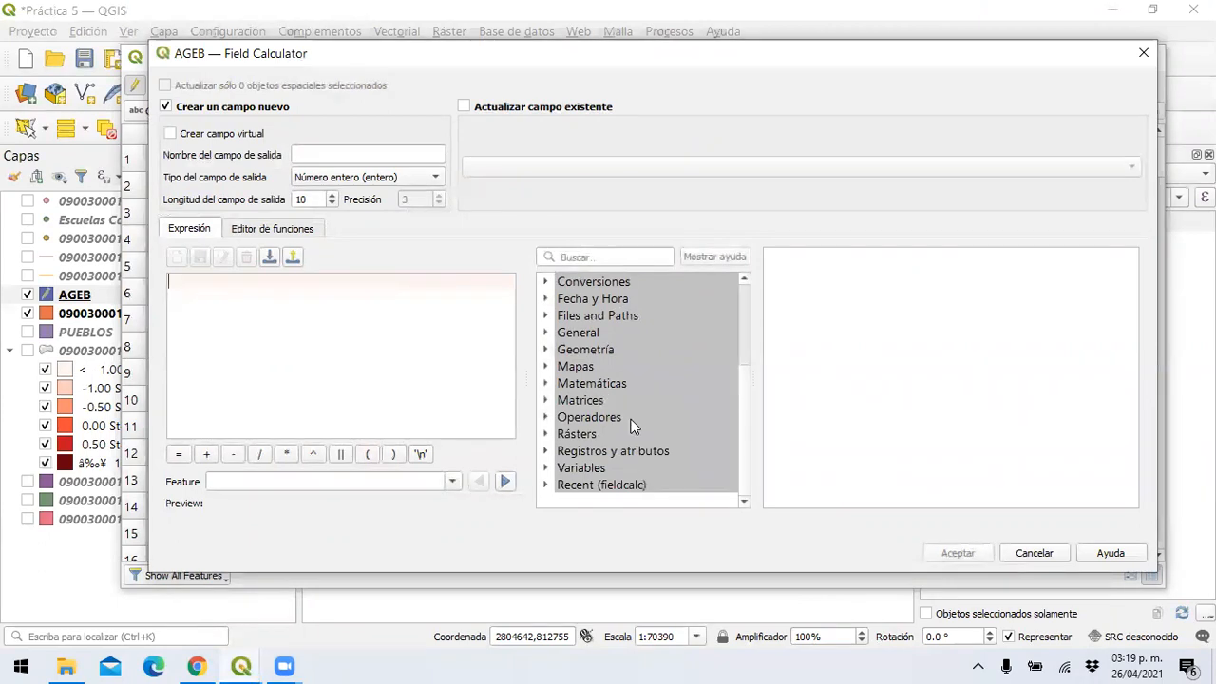
scroll(630, 419, up, 2)
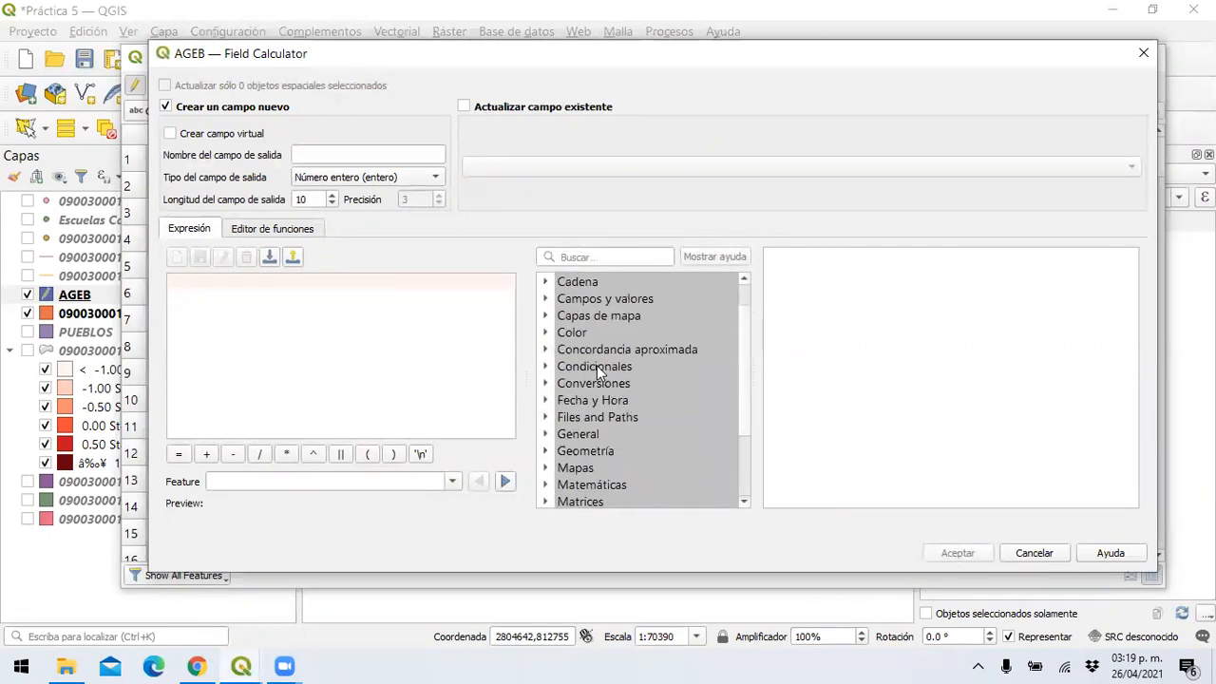
scroll(599, 374, down, 1)
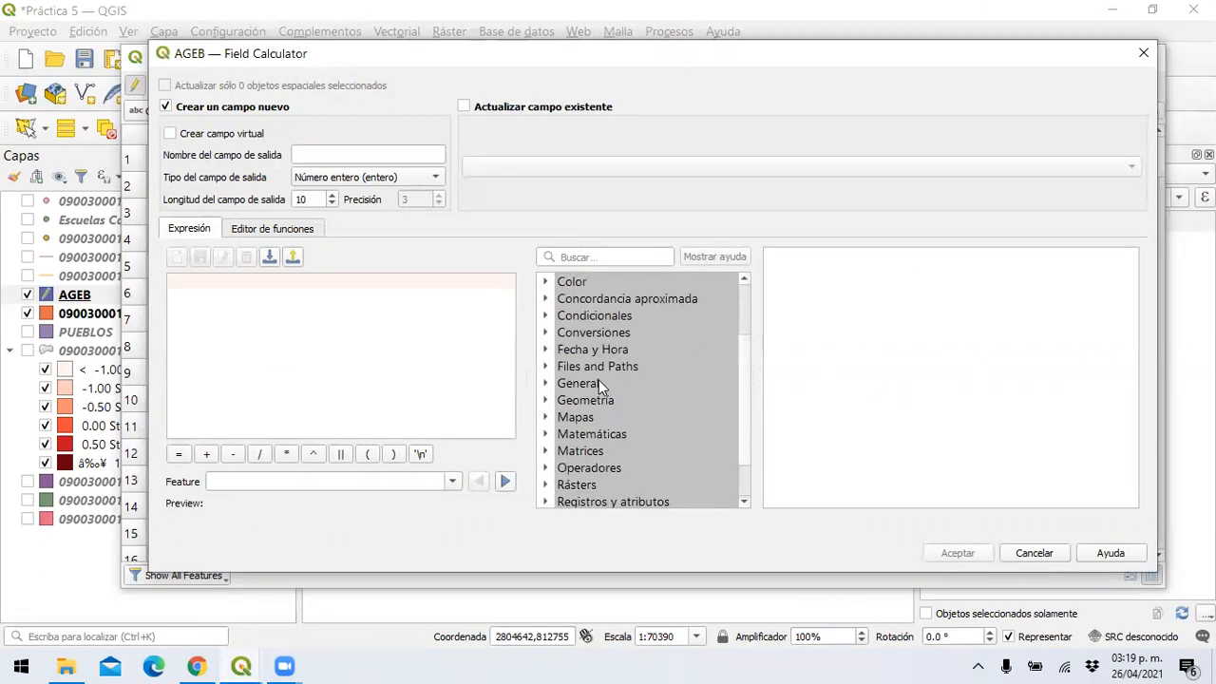
click(546, 405)
scroll(608, 420, down, 1)
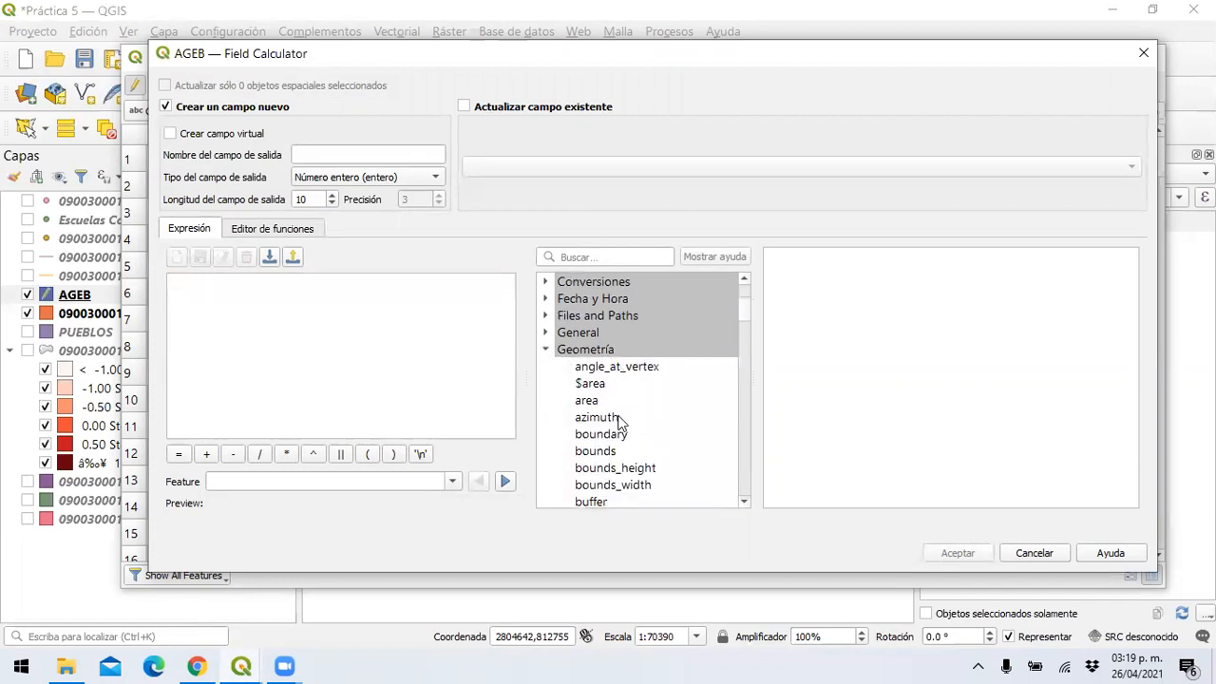
scroll(619, 424, down, 1)
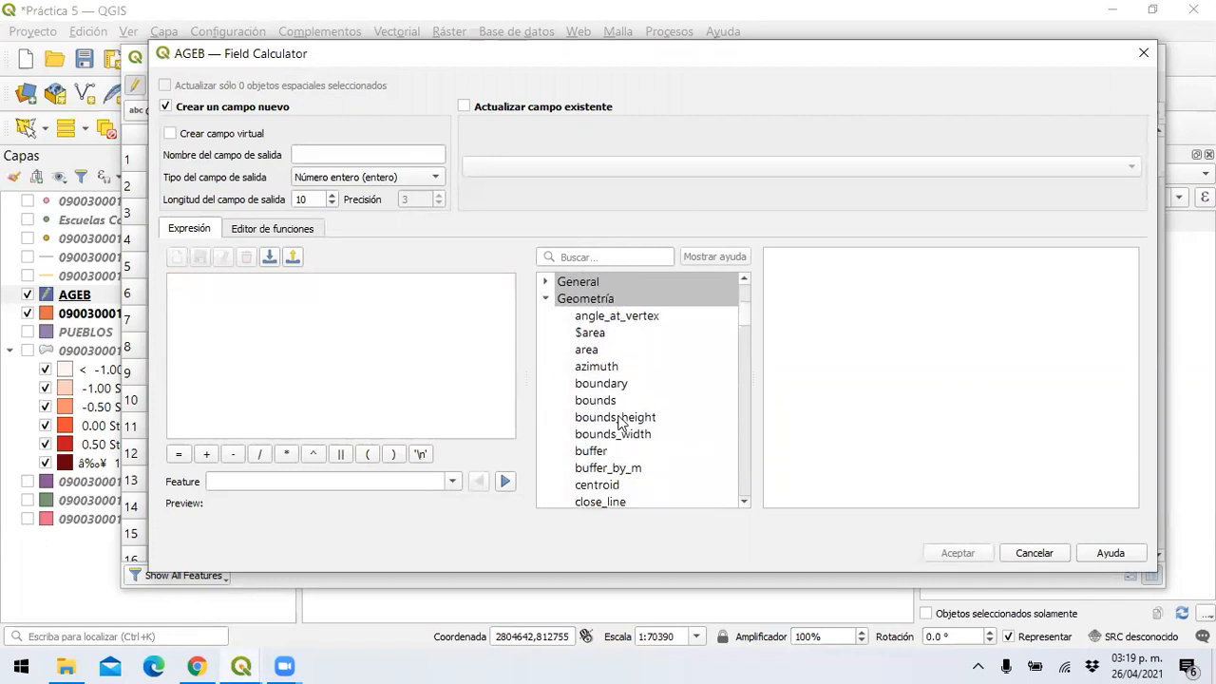
Step: In ZoomIt's Zoom mode, circle Crear un campo nuevo and Actualizar campo existente, with a handwritten "ó" between them
click(979, 662)
right_click(926, 633)
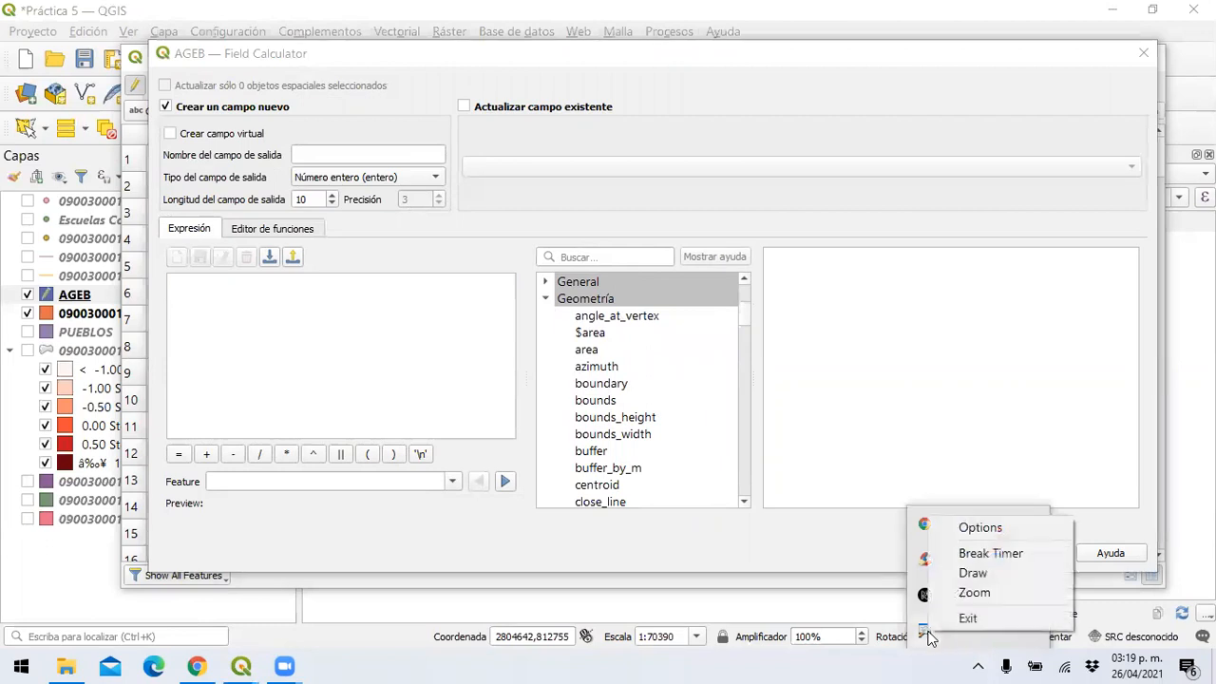
click(973, 592)
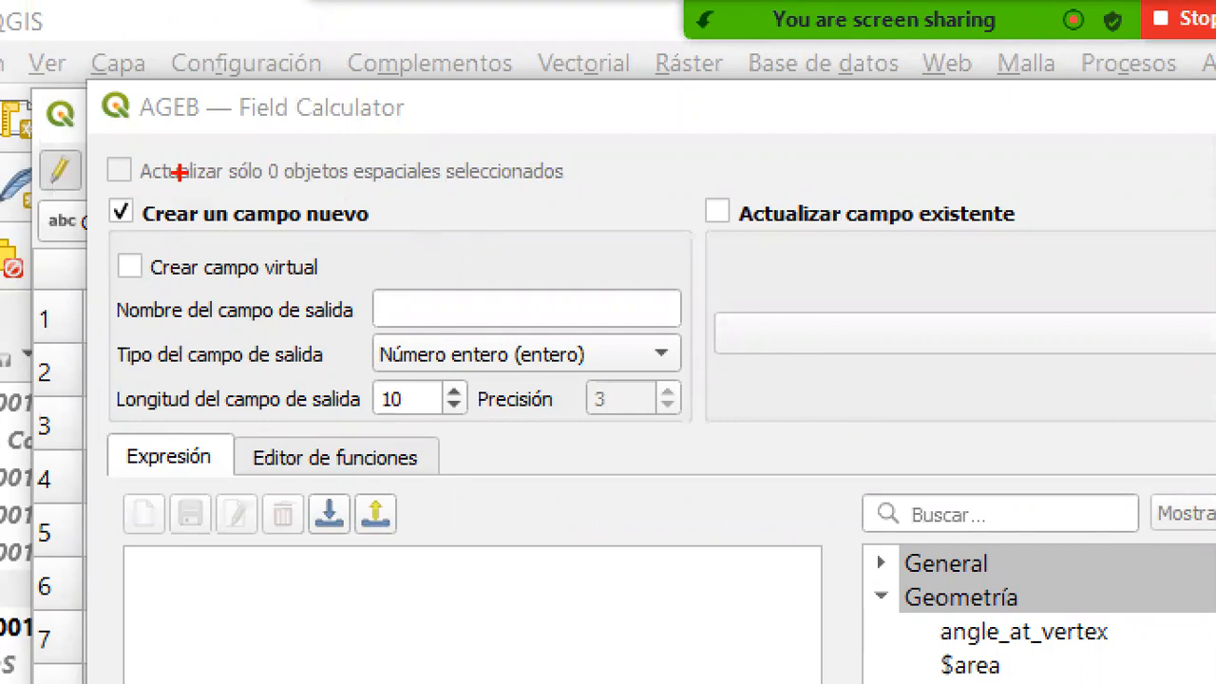
mouse_move(232, 191)
mouse_down()
mouse_move(73, 187)
mouse_move(141, 237)
mouse_move(347, 242)
mouse_move(342, 190)
mouse_move(154, 189)
mouse_up()
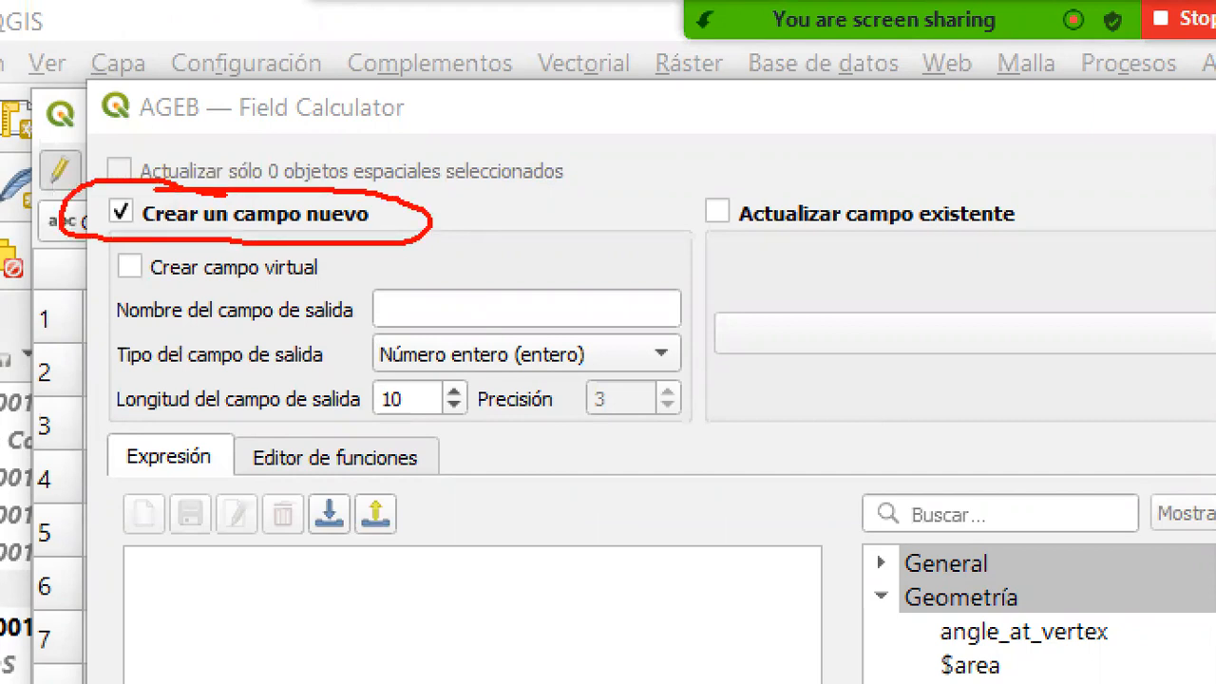
mouse_move(589, 181)
mouse_down()
mouse_move(544, 211)
mouse_move(590, 187)
mouse_move(580, 176)
mouse_move(605, 136)
mouse_up()
mouse_move(877, 157)
mouse_down()
mouse_move(680, 226)
mouse_move(1074, 259)
mouse_move(927, 160)
mouse_move(823, 153)
mouse_up()
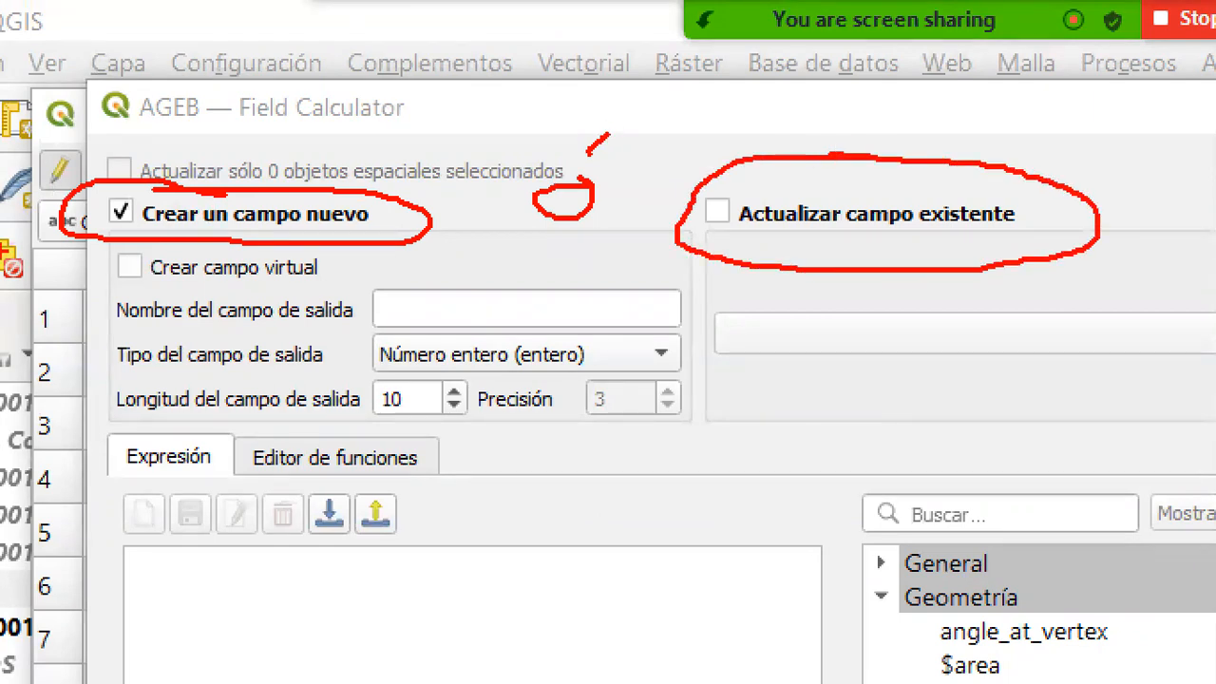
Step: Circle Crear campo virtual, write the text "Temporal" beside it, and link the two with a line
mouse_move(152, 243)
mouse_down()
mouse_move(114, 264)
mouse_move(243, 302)
mouse_move(399, 254)
mouse_move(242, 252)
mouse_up()
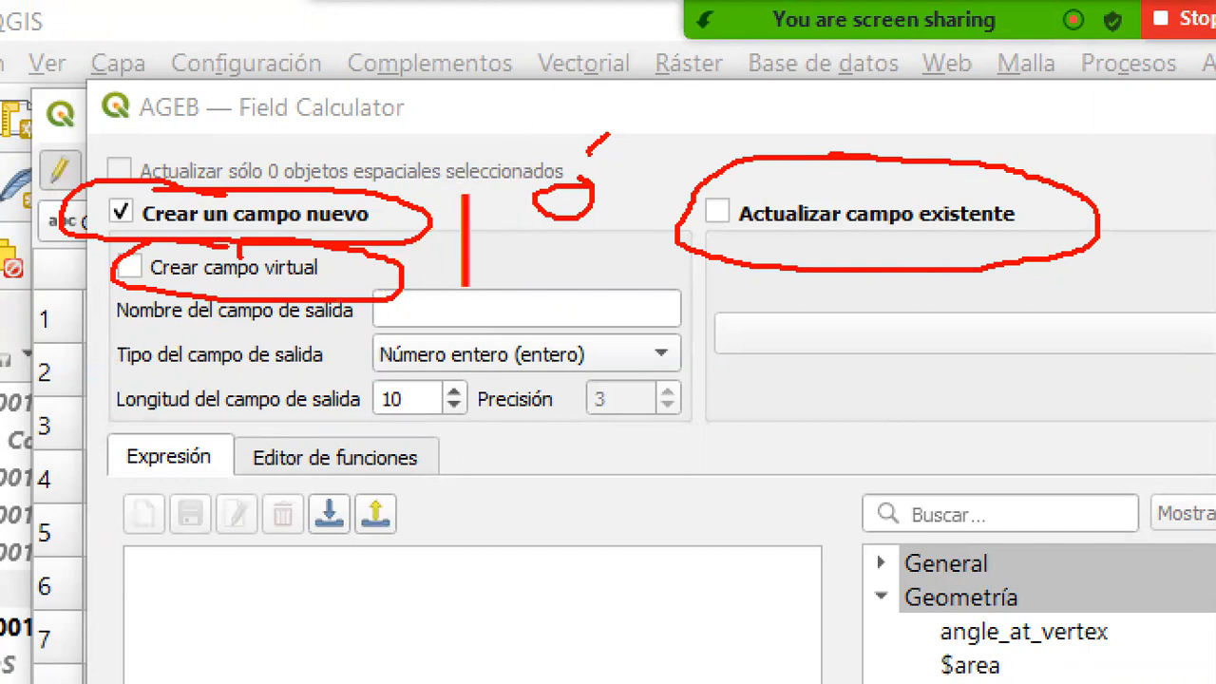
text(T)
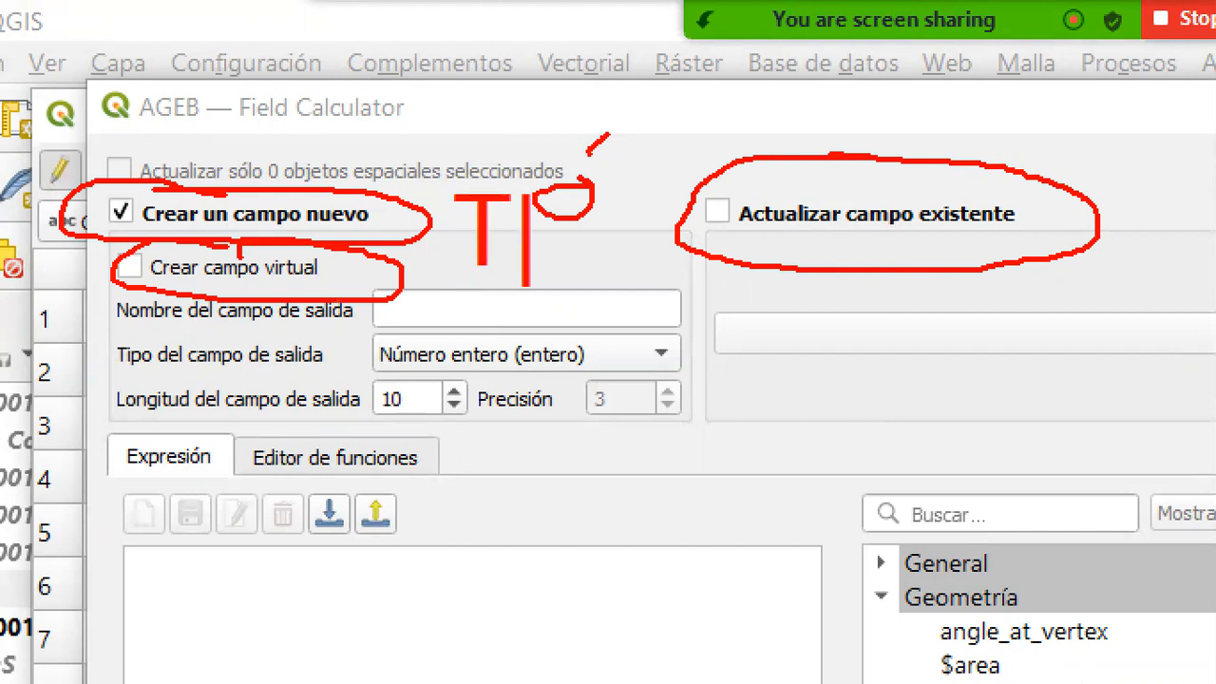
text(emporal)
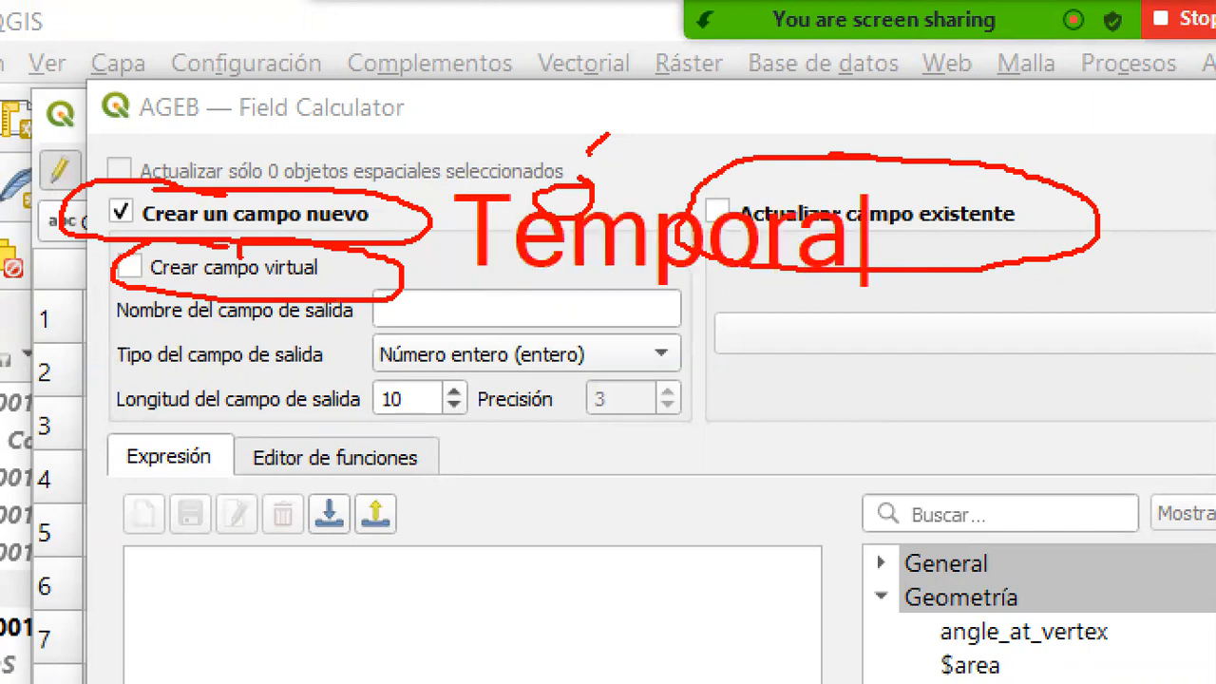
text(l)
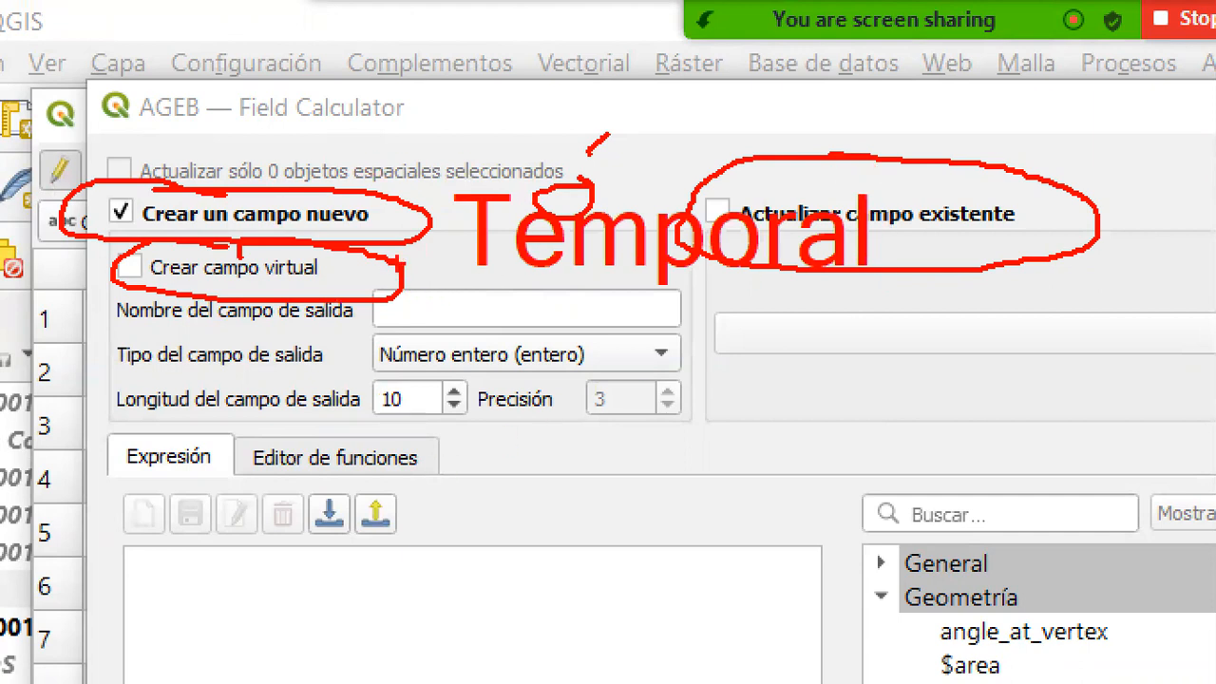
drag(386, 277, 477, 238)
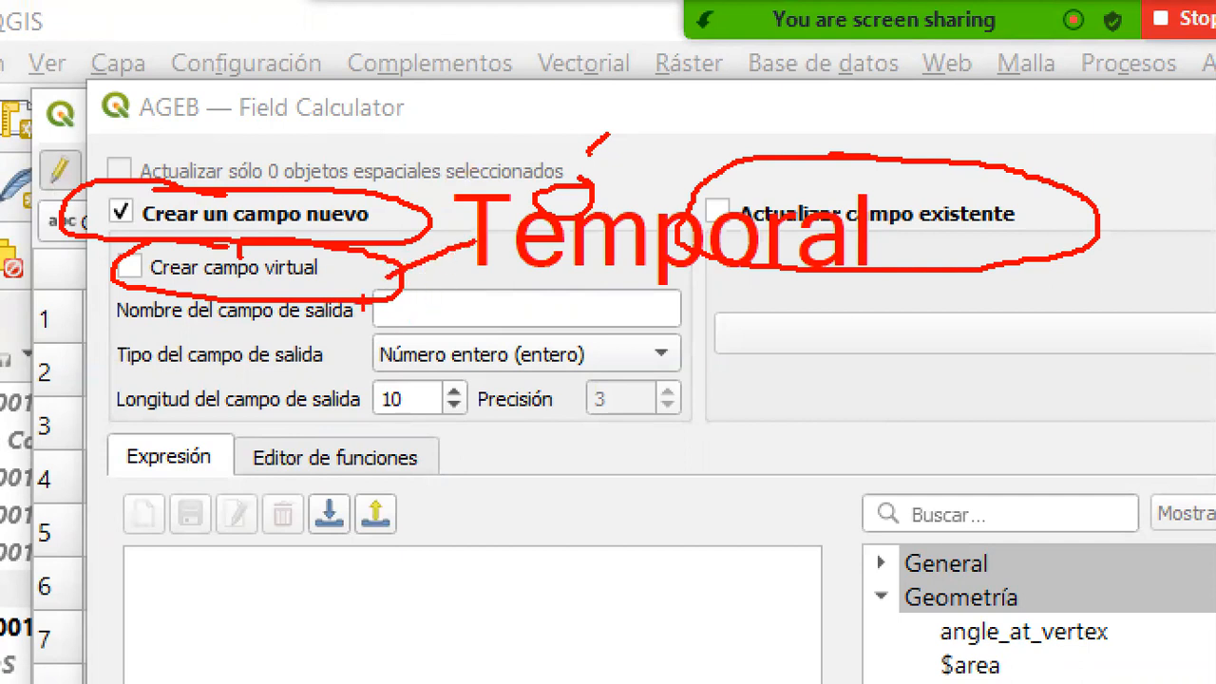
Step: Circle the empty output field name box and write the text "Tipo" beside the output field settings
mouse_move(437, 291)
mouse_down()
mouse_move(368, 302)
mouse_move(472, 330)
mouse_move(620, 329)
mouse_move(578, 271)
mouse_move(378, 283)
mouse_up()
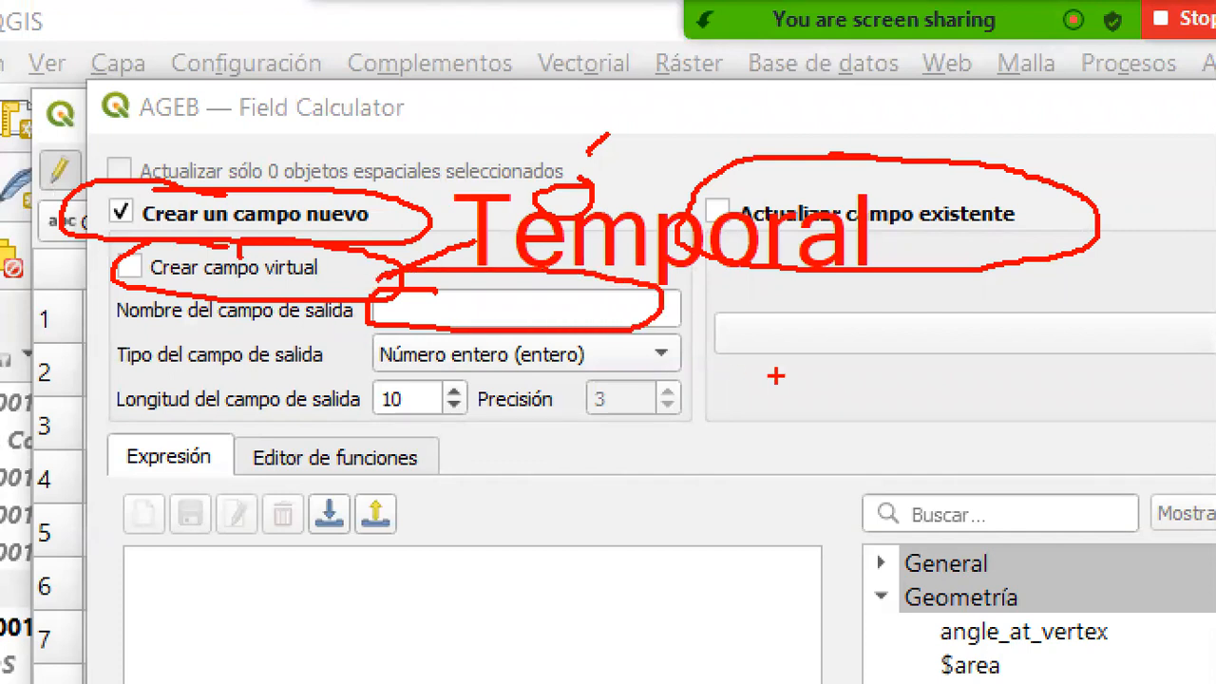
click(714, 356)
text(Tipo)
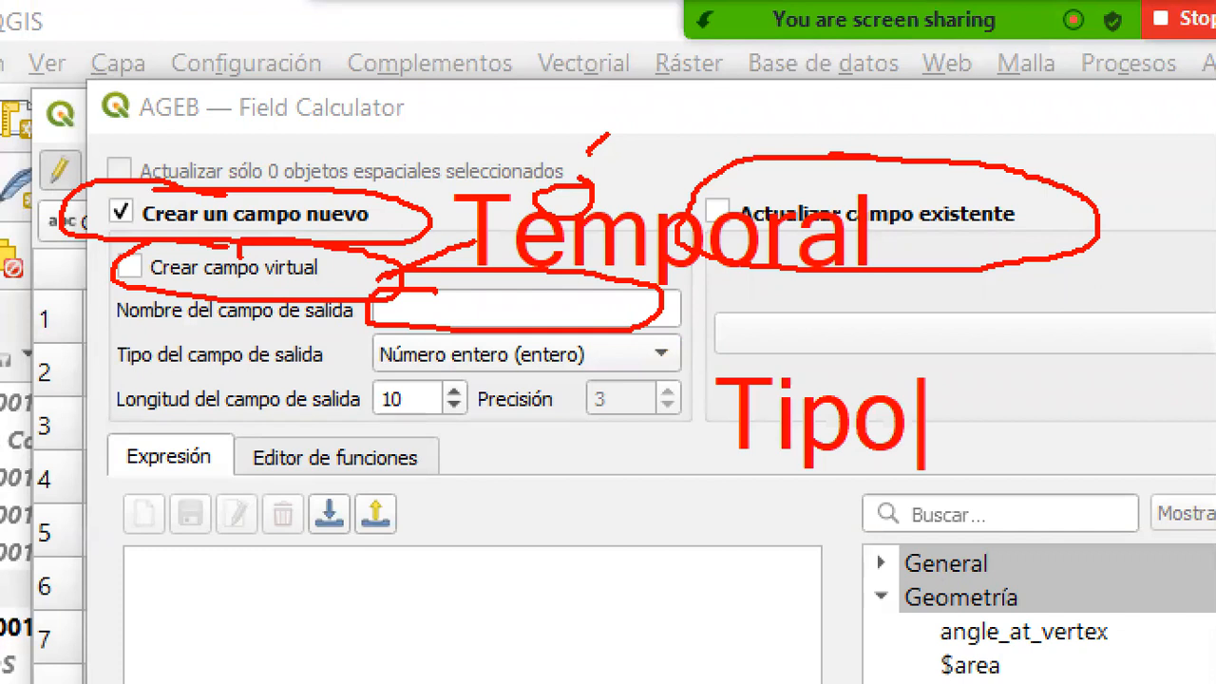
click(908, 356)
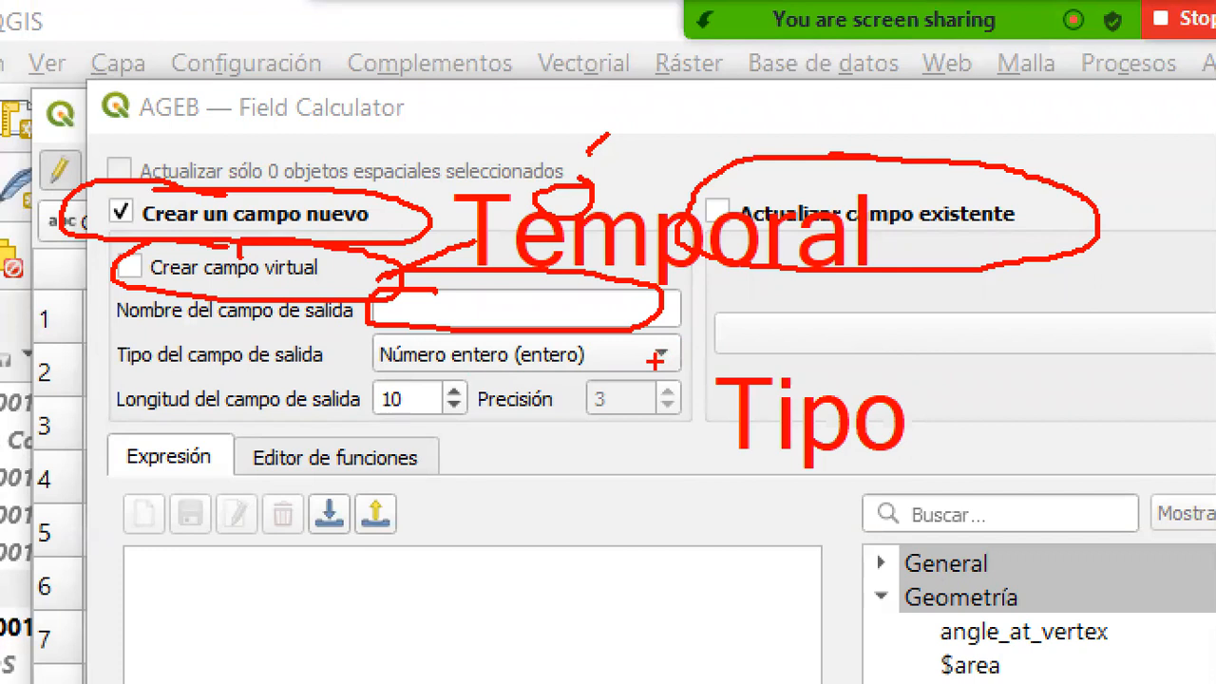
Step: Circle the output field length and precision boxes, and reinforce both with additional outlines
mouse_move(414, 378)
mouse_down()
mouse_move(353, 390)
mouse_move(429, 420)
mouse_move(404, 369)
mouse_move(392, 372)
mouse_up()
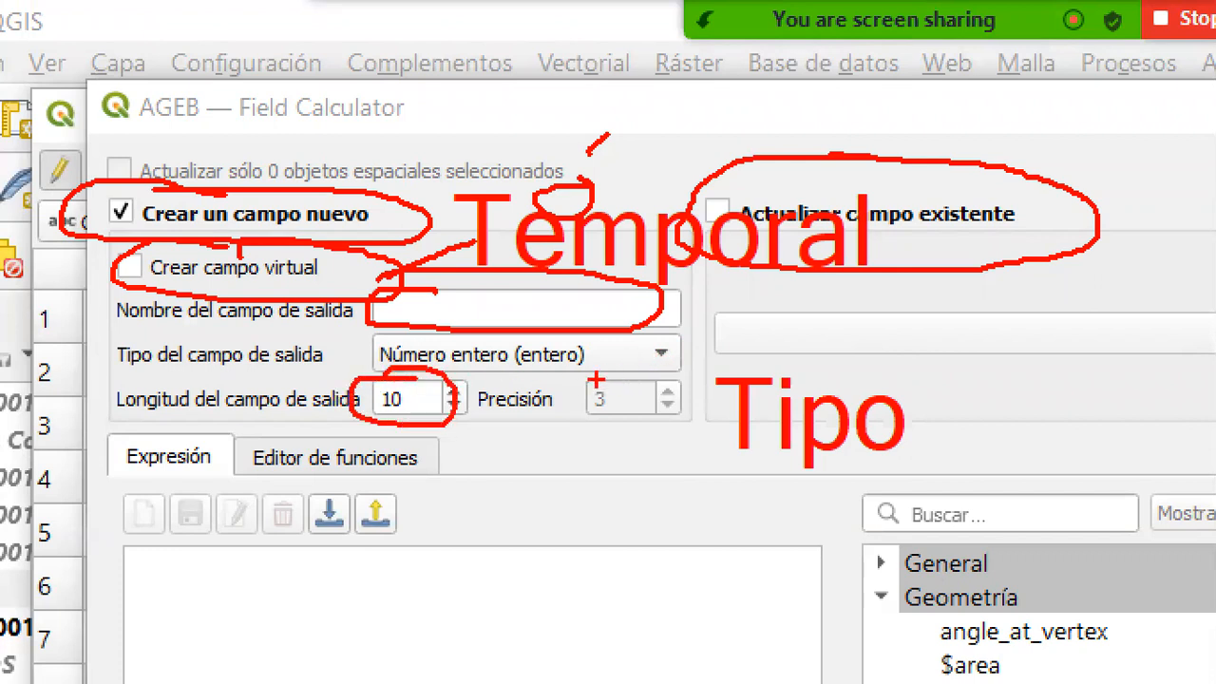
mouse_move(601, 380)
mouse_down()
mouse_move(566, 417)
mouse_move(677, 429)
mouse_move(646, 378)
mouse_move(576, 373)
mouse_up()
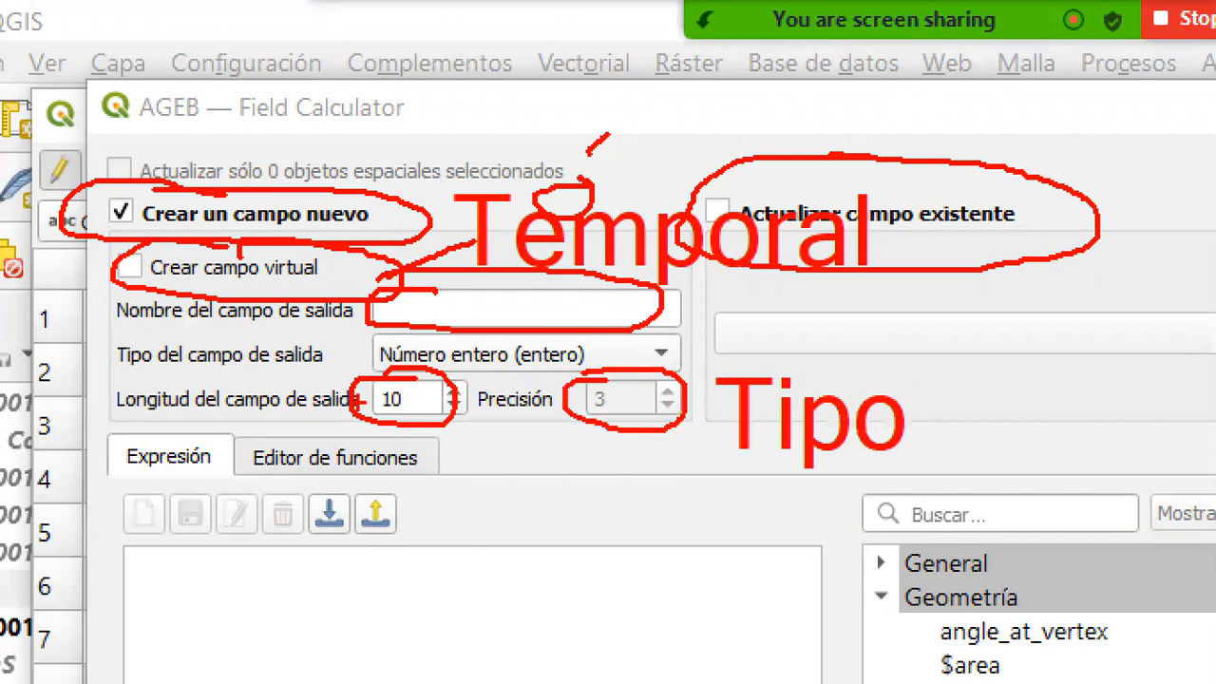
drag(391, 420, 444, 421)
mouse_move(434, 378)
mouse_down()
mouse_move(357, 377)
mouse_move(361, 413)
mouse_up()
mouse_move(591, 382)
mouse_down()
mouse_move(589, 418)
mouse_move(665, 376)
mouse_move(576, 377)
mouse_up()
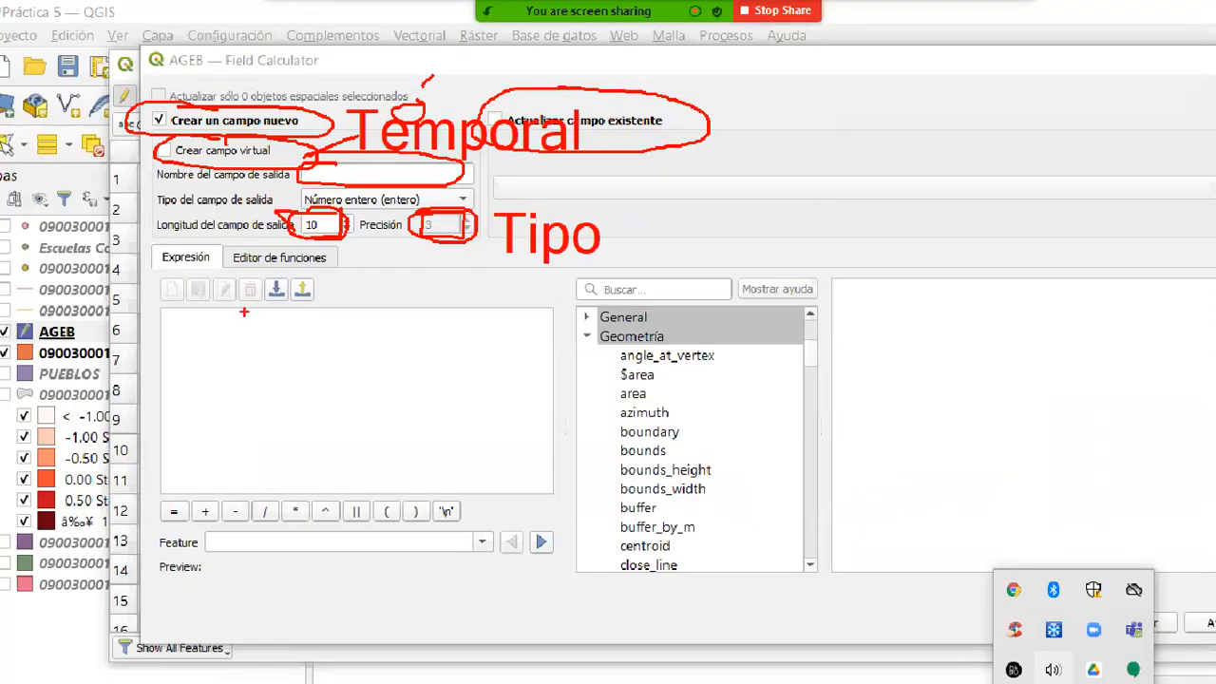
Step: Circle the empty expression area and the Geometría group in the function list
mouse_move(243, 311)
mouse_down()
mouse_move(181, 343)
mouse_move(238, 412)
mouse_move(382, 446)
mouse_move(460, 357)
mouse_move(244, 314)
mouse_up()
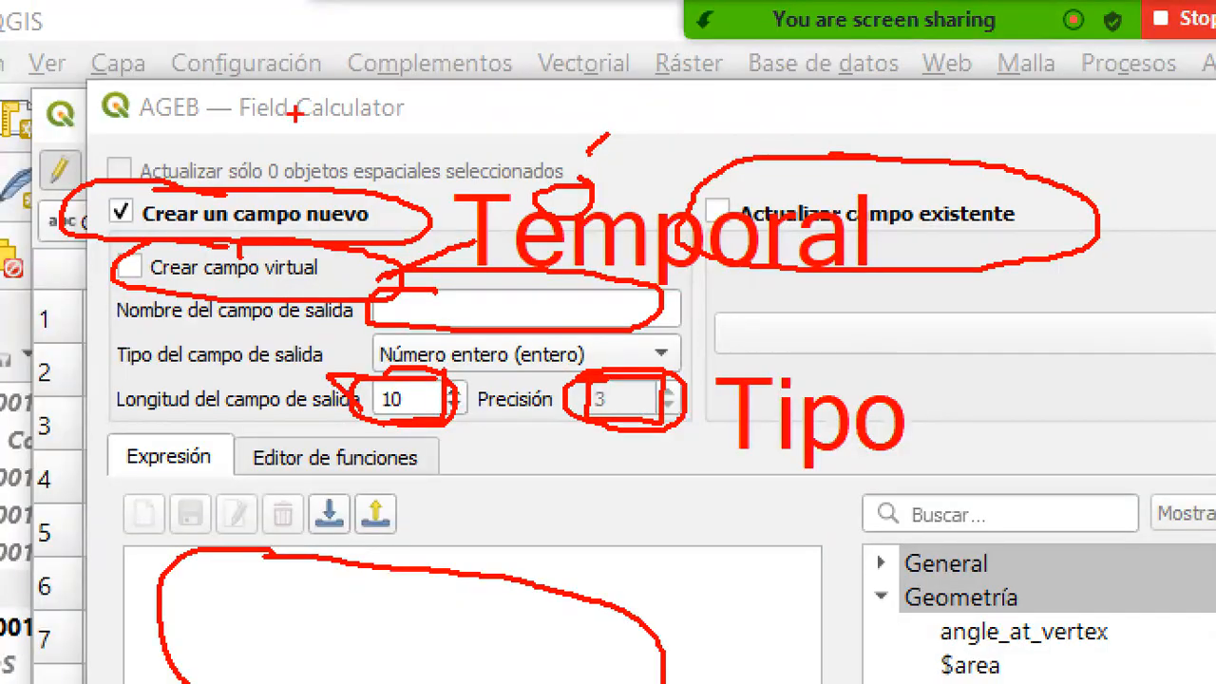
mouse_move(1024, 573)
mouse_down()
mouse_move(865, 601)
mouse_move(976, 625)
mouse_move(1036, 584)
mouse_move(1000, 574)
mouse_up()
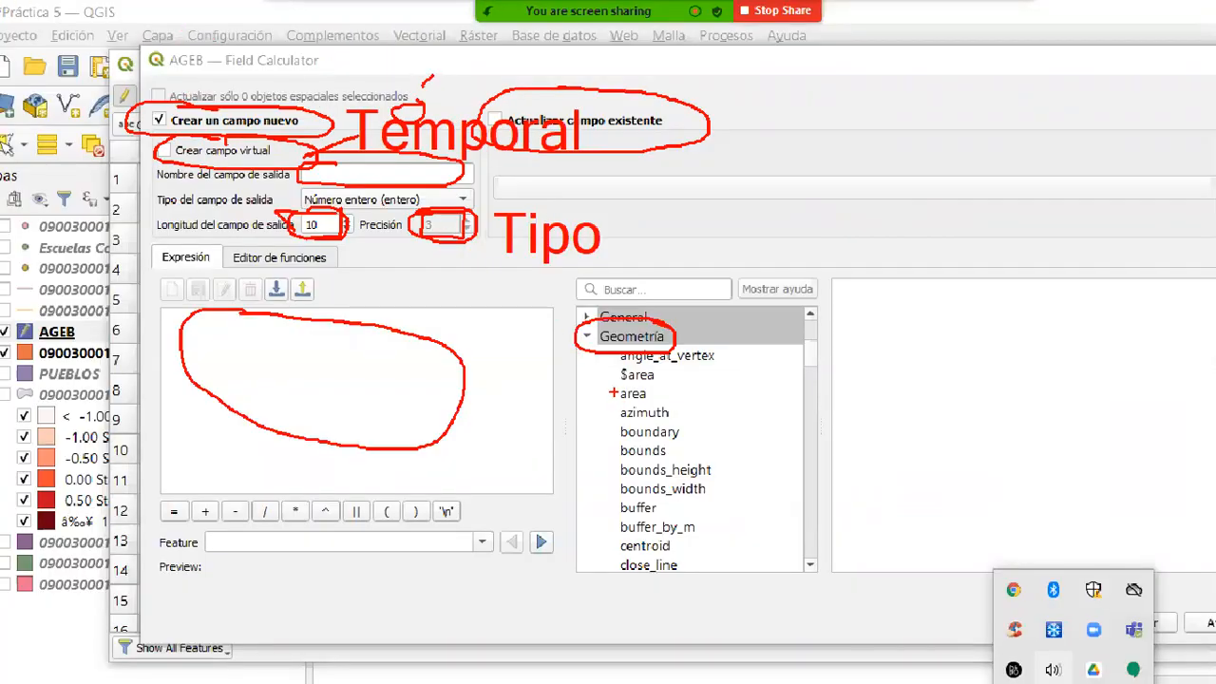
Step: Underline the $area function in the Geometría group and leave the screen annotation mode
drag(611, 384, 651, 385)
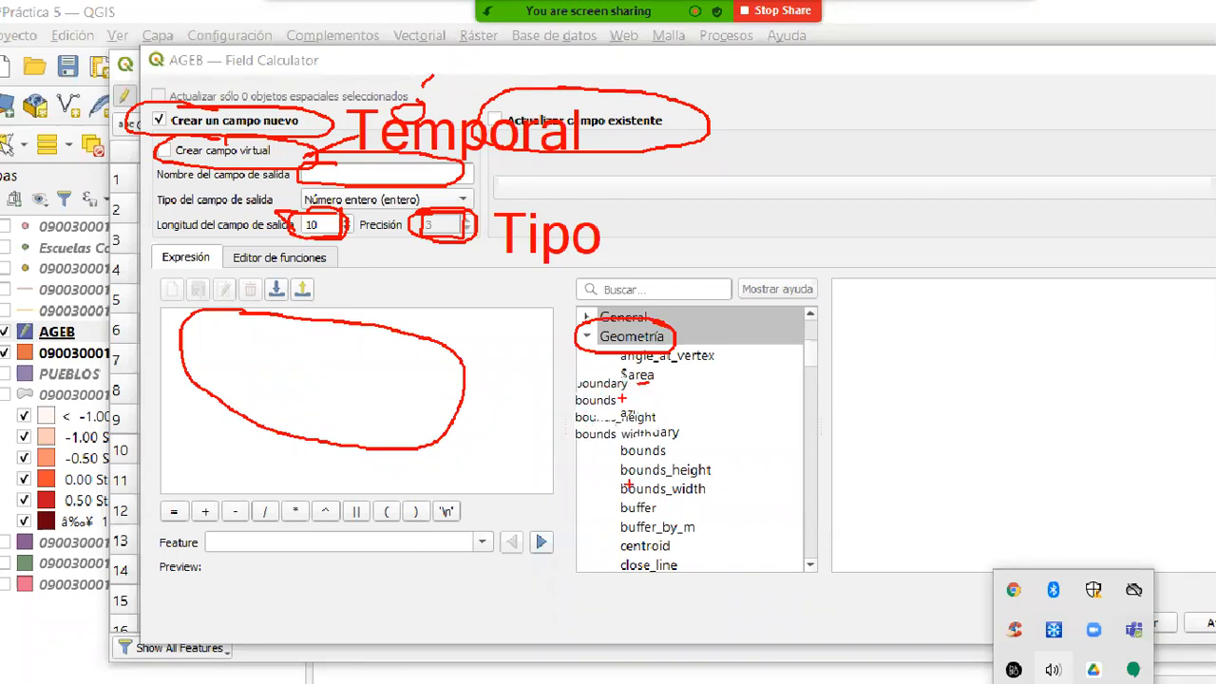
key(Escape)
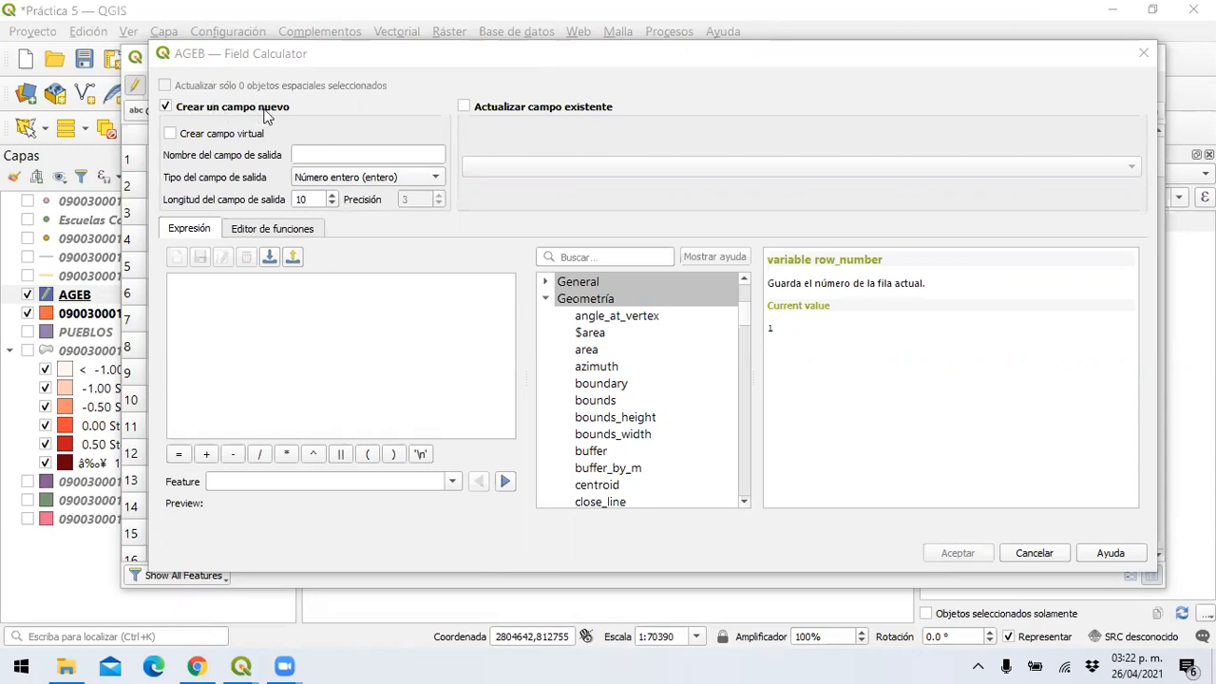
Step: Name the output field "Área enkm2" and make it a Número decimal (real) field with a precision of 4
click(311, 153)
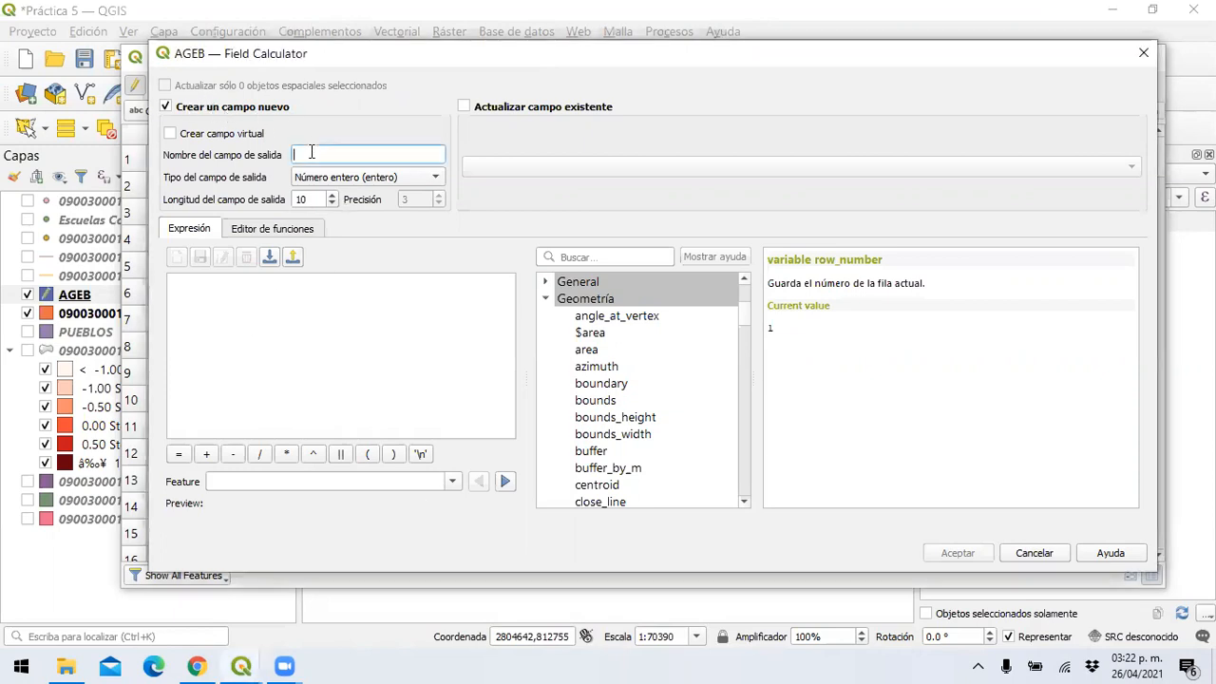
text(A)
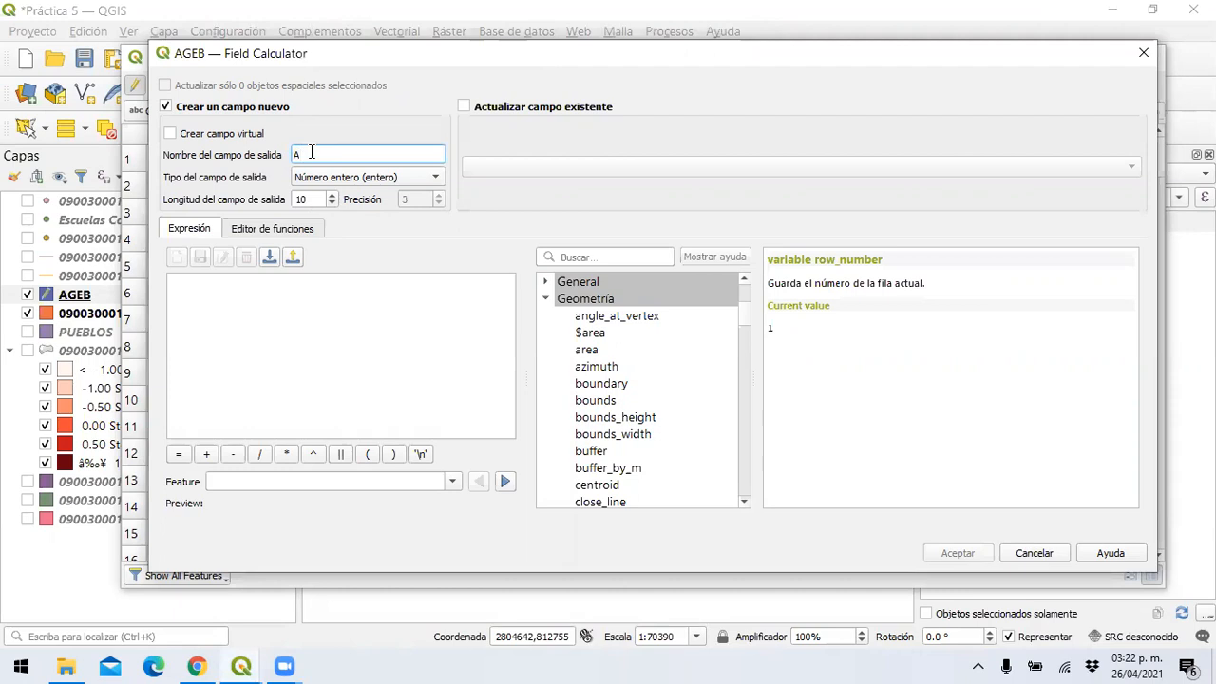
text(Área en km2)
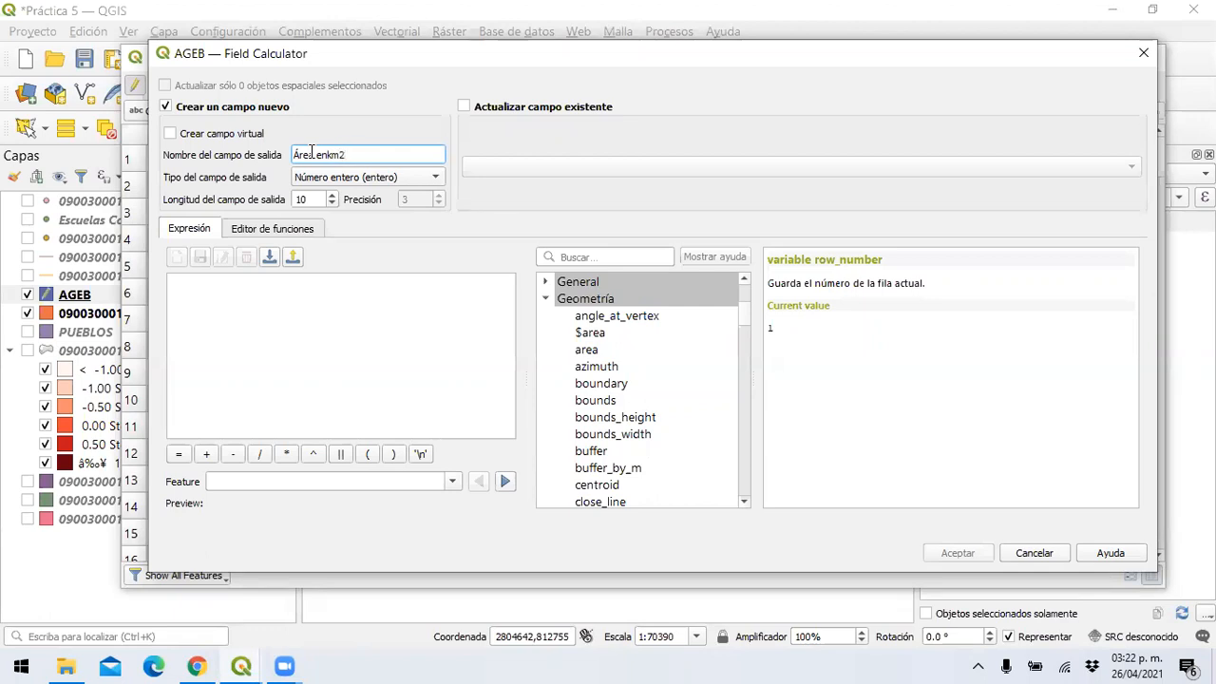
click(369, 179)
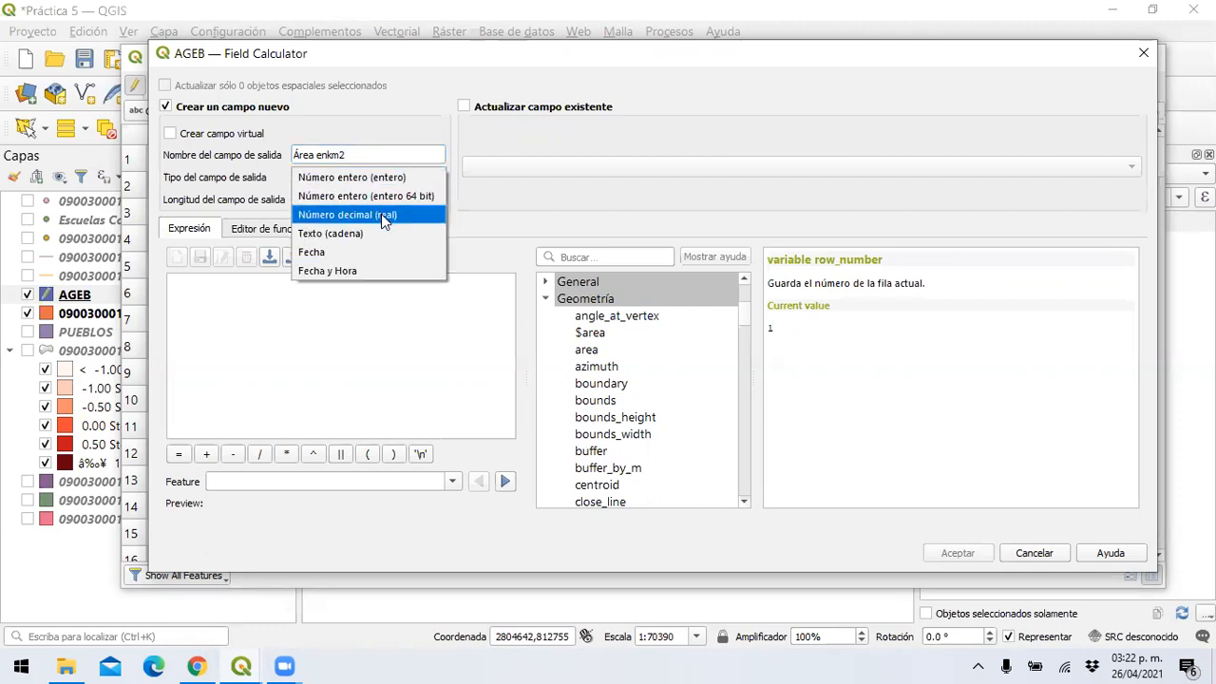
click(381, 213)
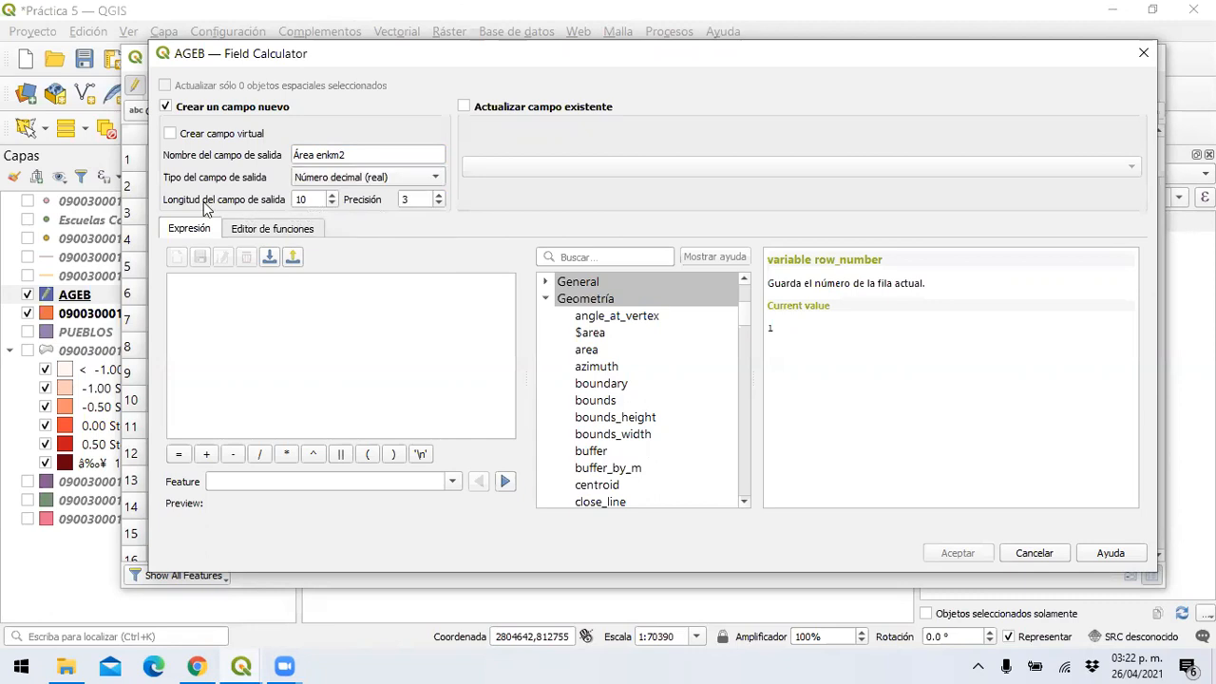
click(439, 196)
Step: Build the expression $area /1000000 using the $area function from the Geometría group
click(377, 293)
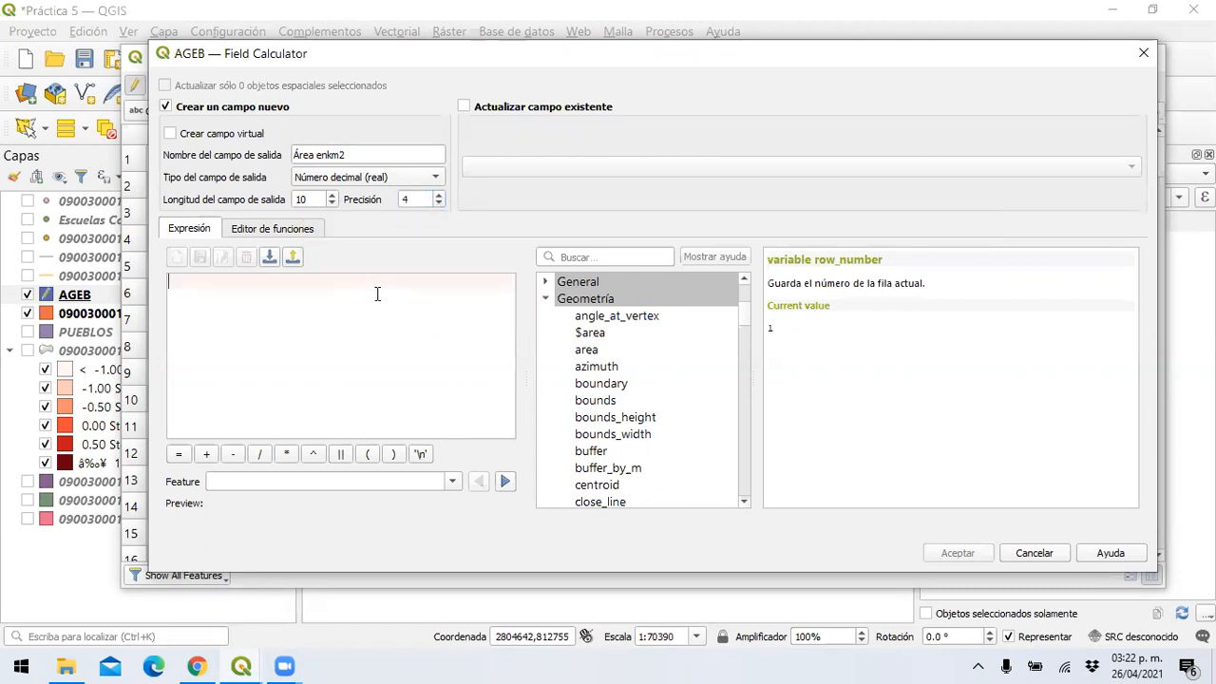
double_click(598, 334)
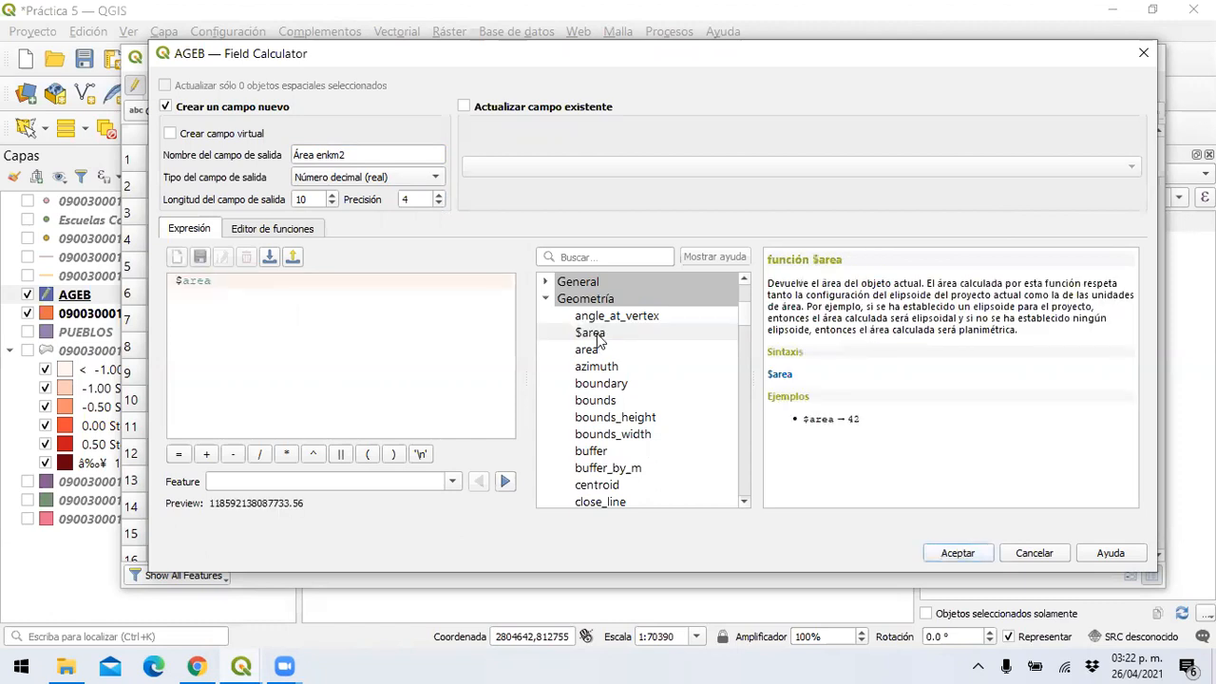
text(/)
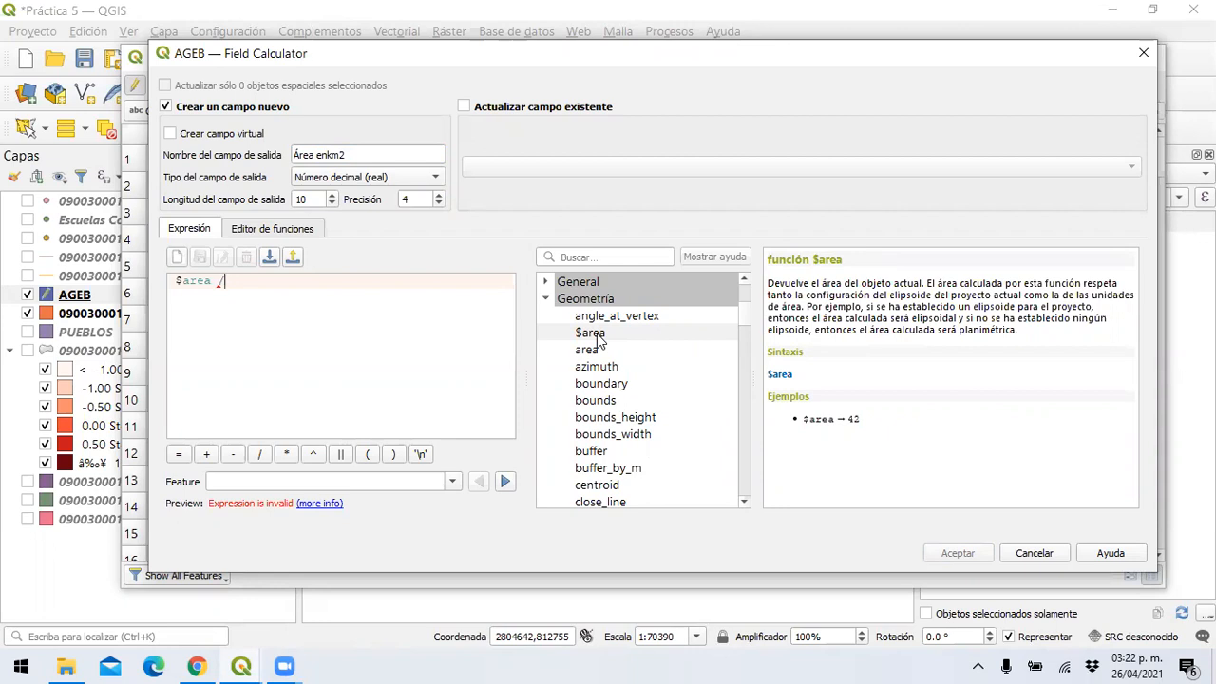
text(100)
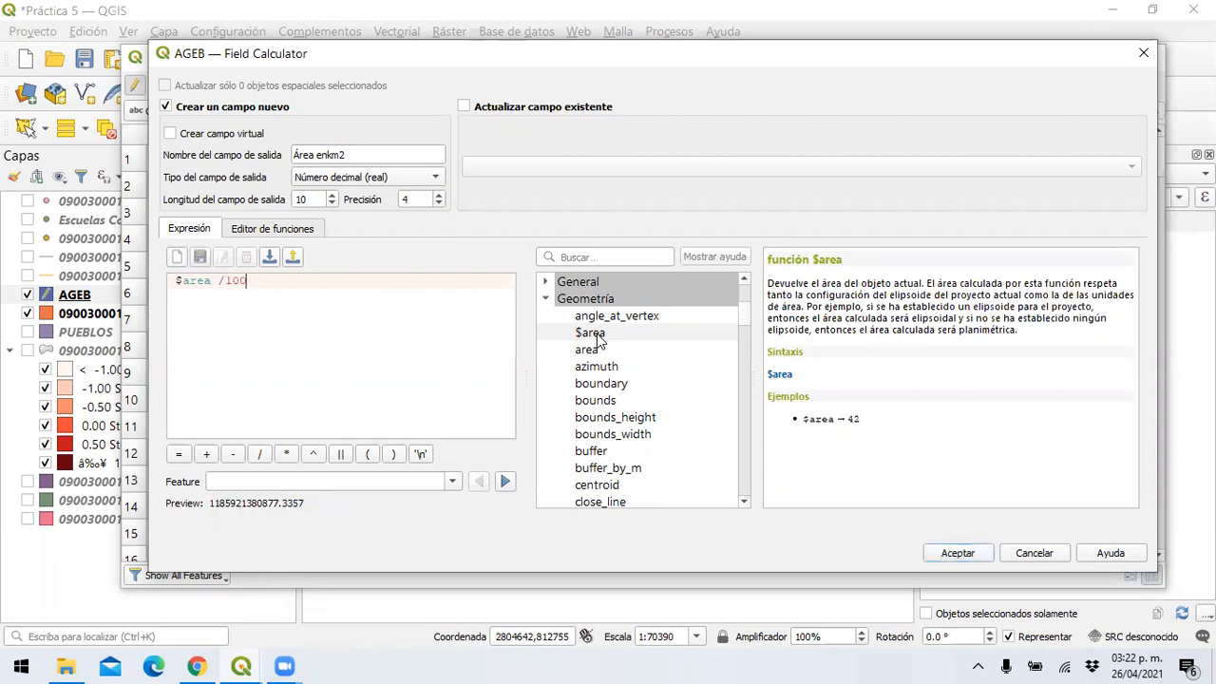
text(0000)
Step: Circle the output field name "Área enkm2" in a magnified screen annotation and leave the annotation mode
click(978, 665)
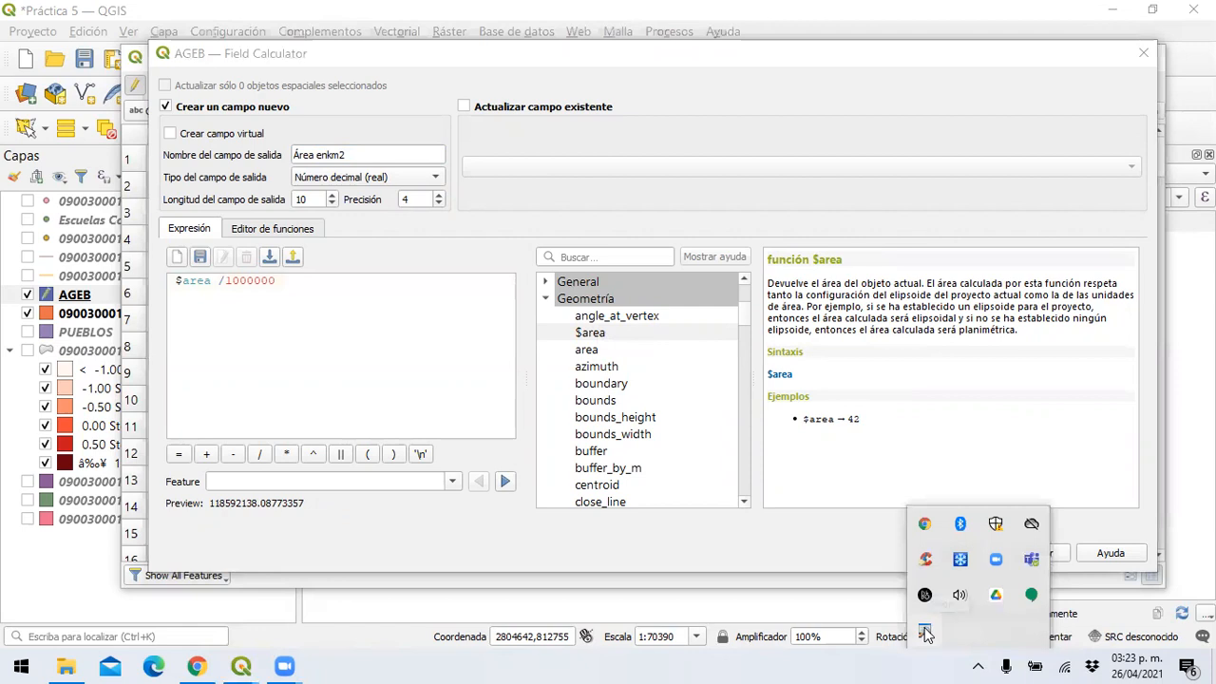
right_click(925, 627)
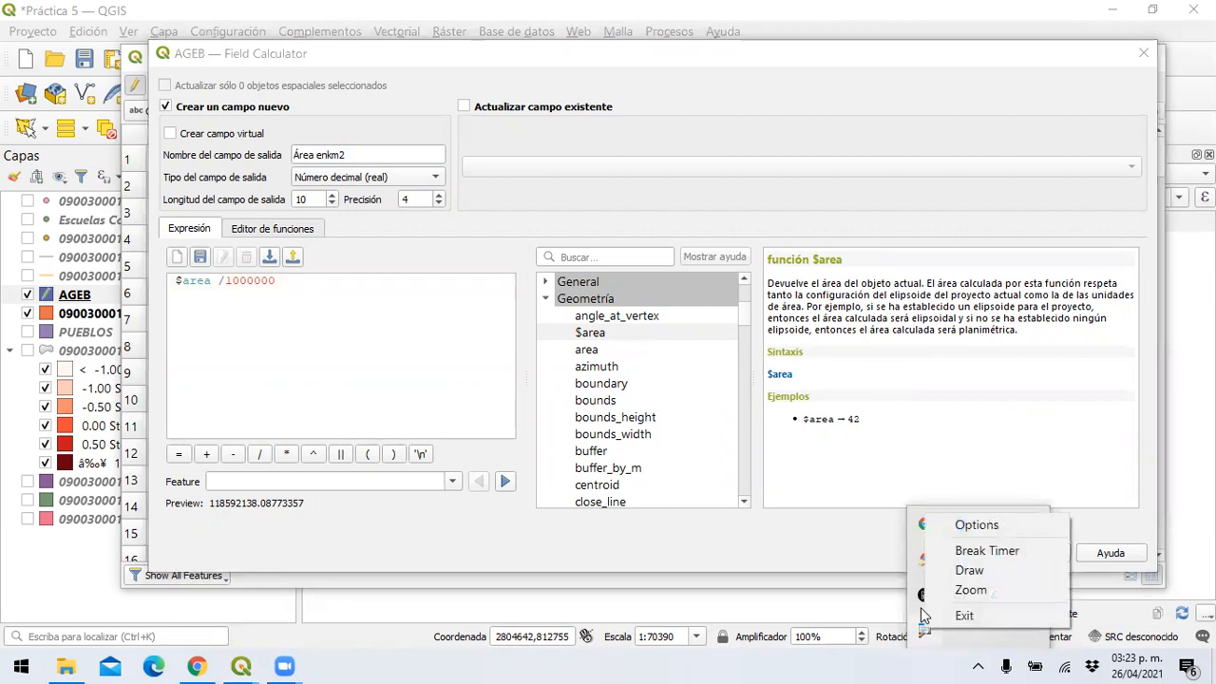
click(970, 589)
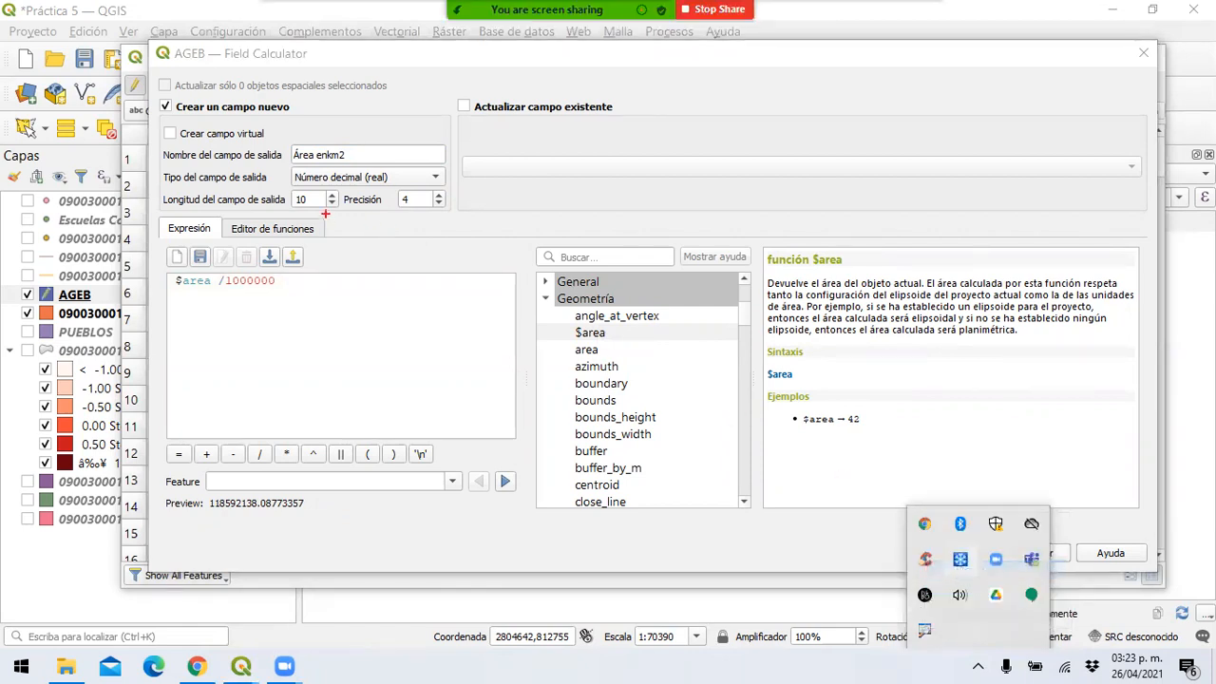
scroll(972, 574, down, 2)
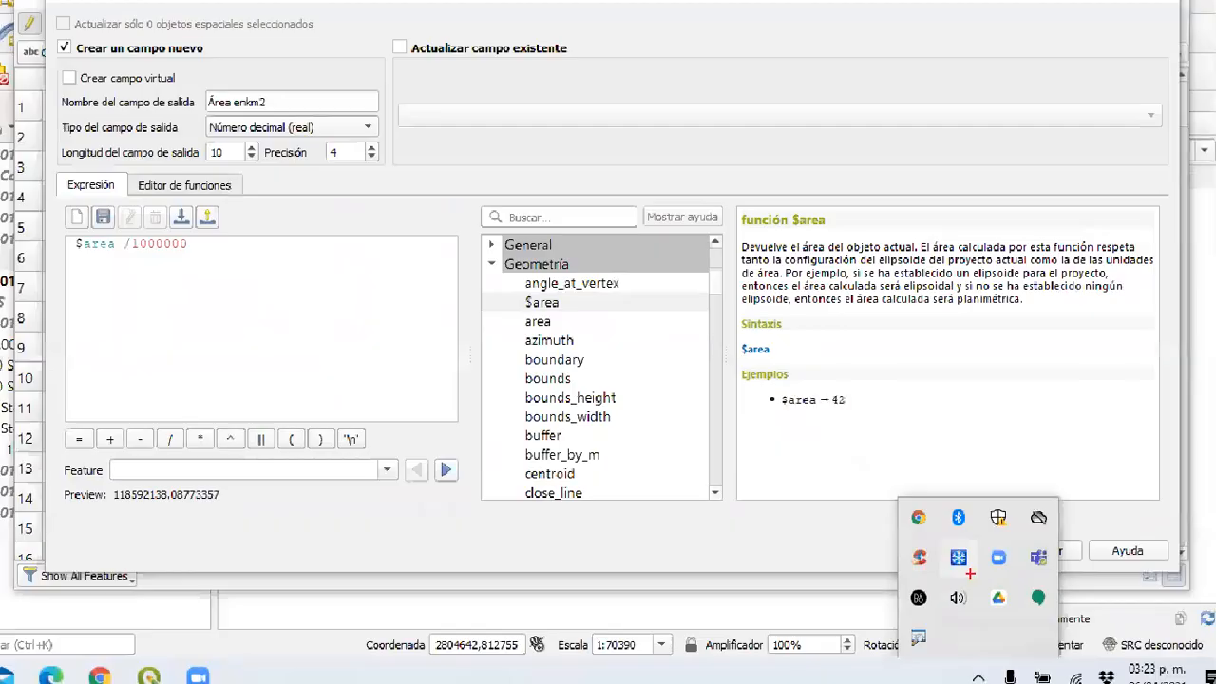
mouse_move(247, 76)
mouse_down()
mouse_move(201, 87)
mouse_move(233, 115)
mouse_move(285, 115)
mouse_move(276, 85)
mouse_move(245, 78)
mouse_up()
scroll(244, 143, up, 2)
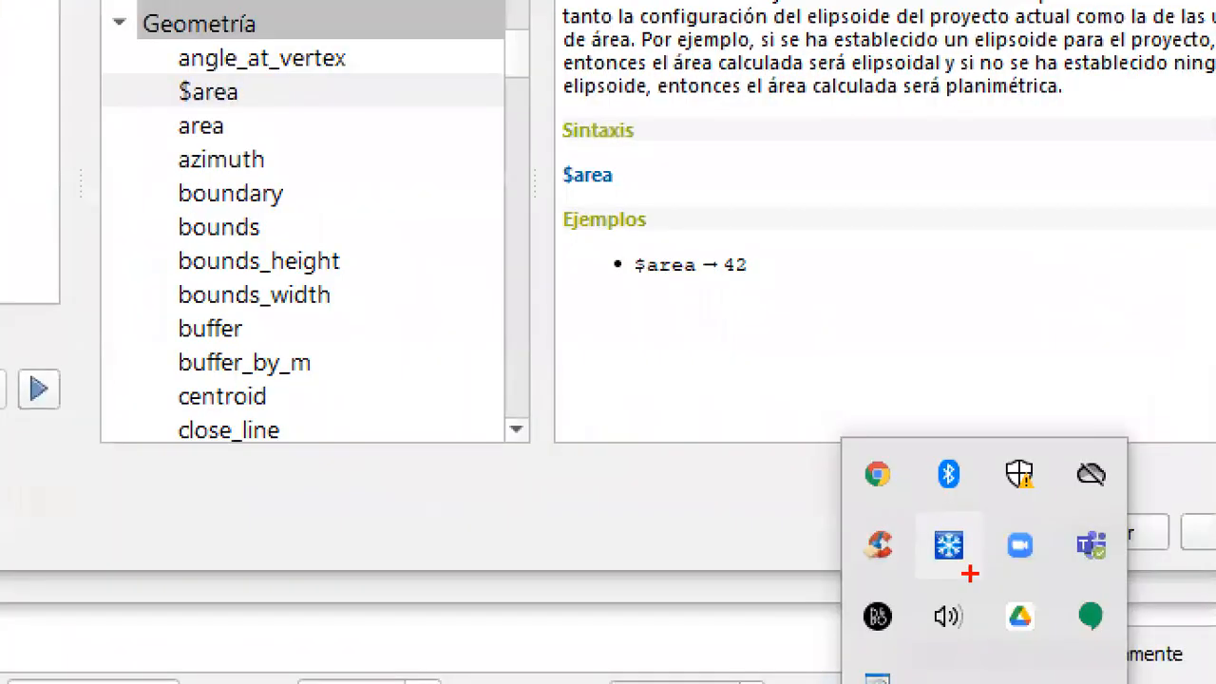
scroll(971, 573, down, 1)
scroll(971, 573, down, 1)
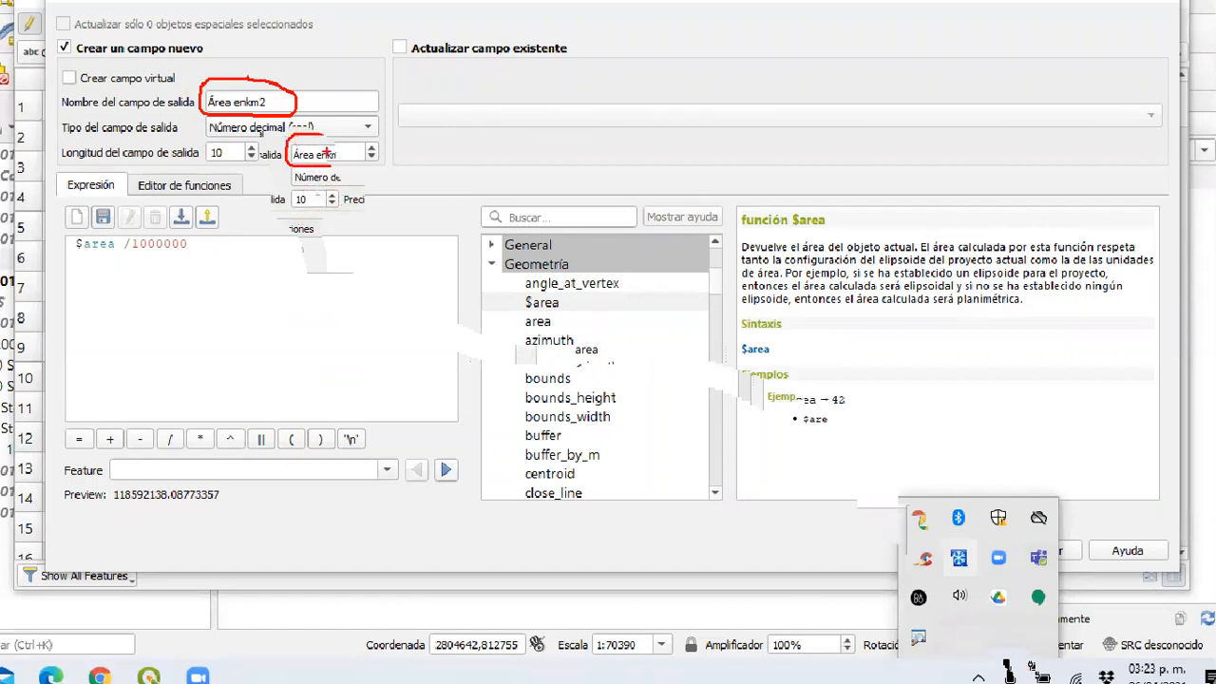
mouse_move(289, 121)
mouse_down()
mouse_move(221, 122)
mouse_move(279, 155)
mouse_move(309, 132)
mouse_up()
key(Escape)
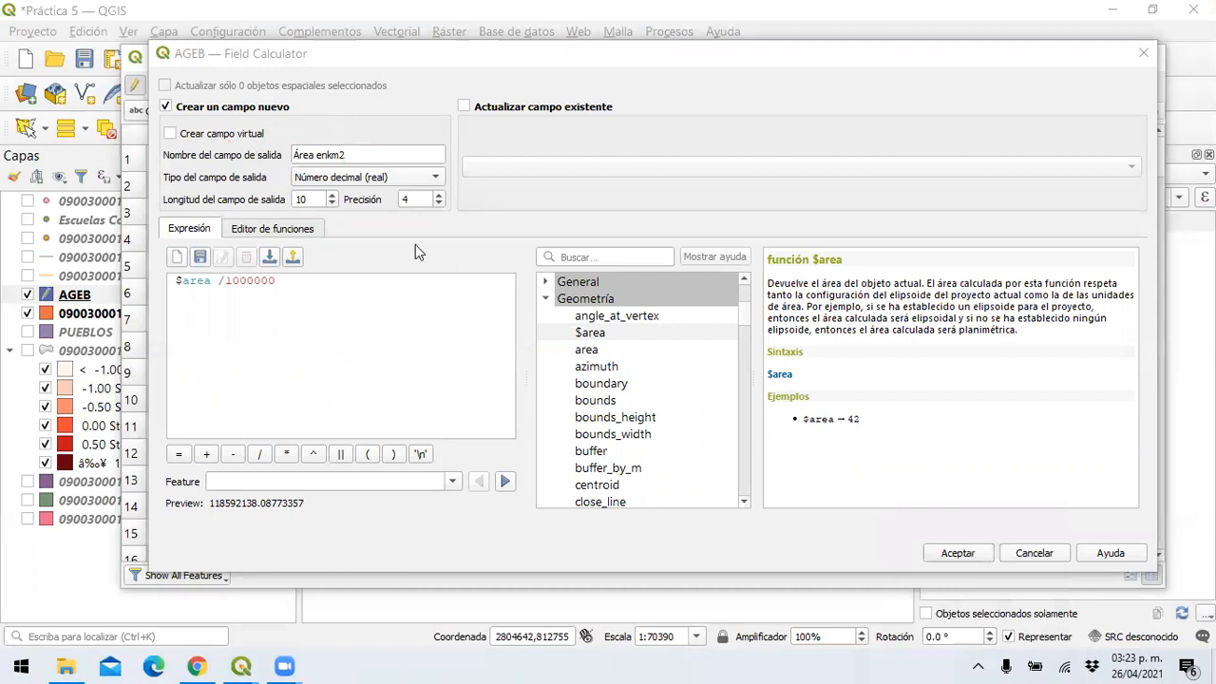
Step: Annotate the screen by circling the expression and the $area function and underlining the Geometría group
click(978, 666)
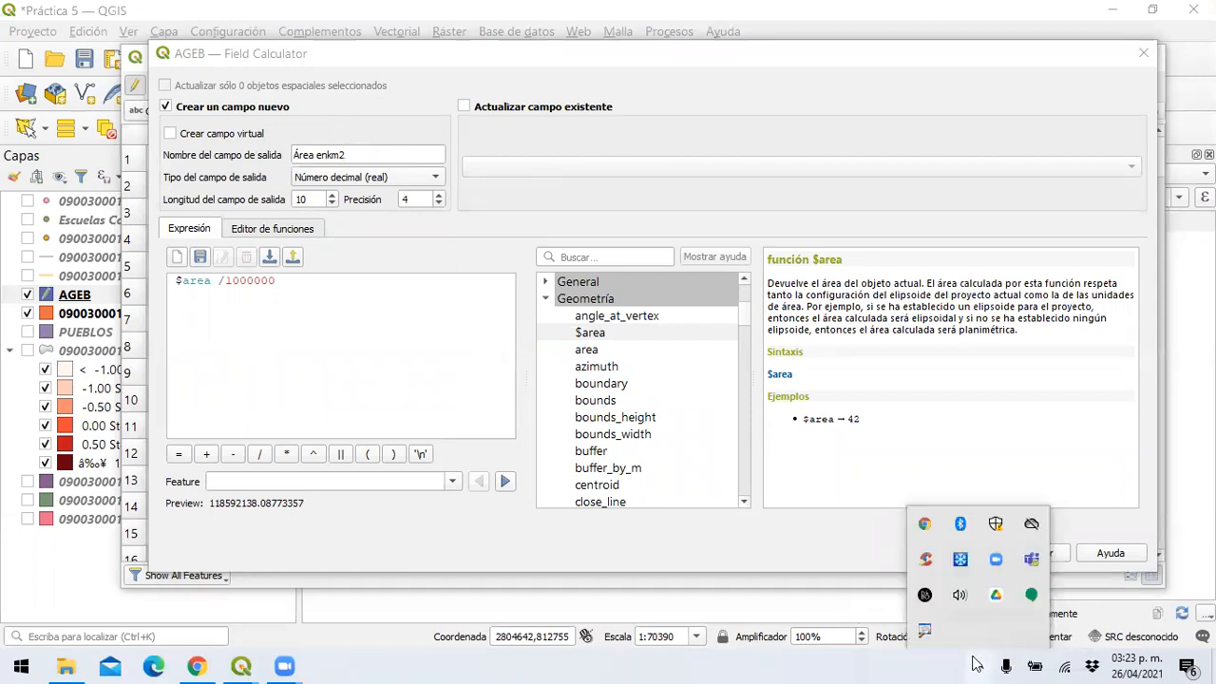
right_click(925, 629)
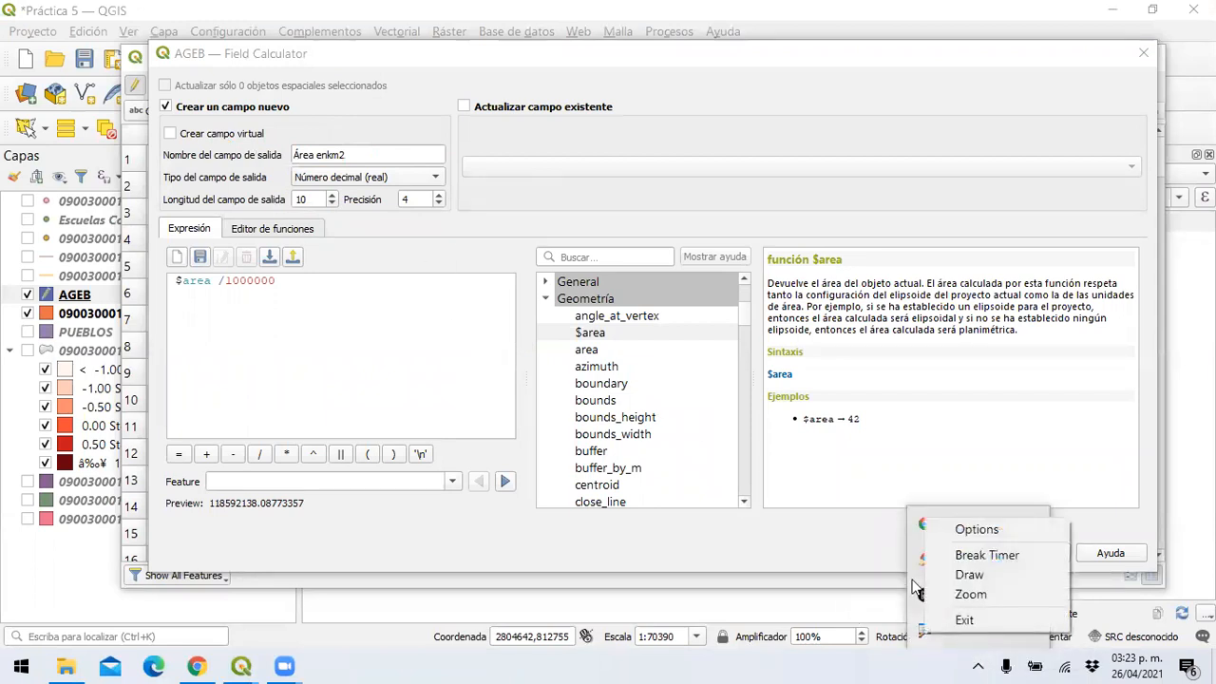
click(969, 575)
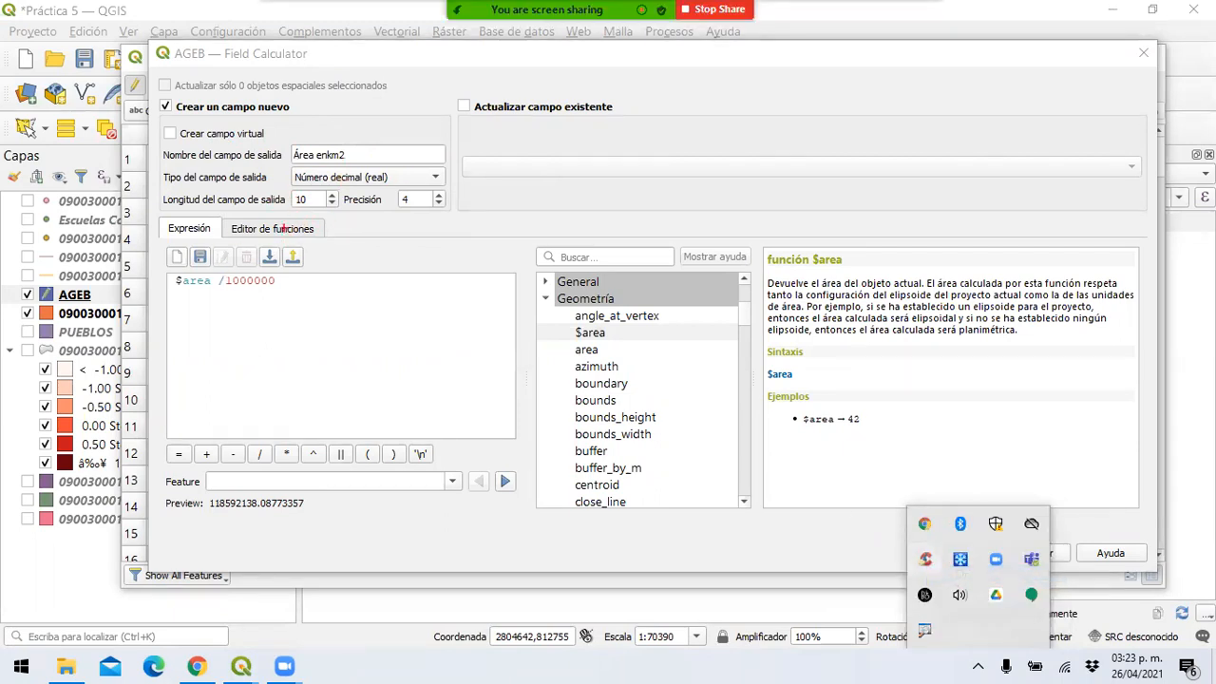
mouse_move(183, 306)
mouse_down()
mouse_move(243, 306)
mouse_move(296, 278)
mouse_move(270, 264)
mouse_move(176, 264)
mouse_move(181, 305)
mouse_up()
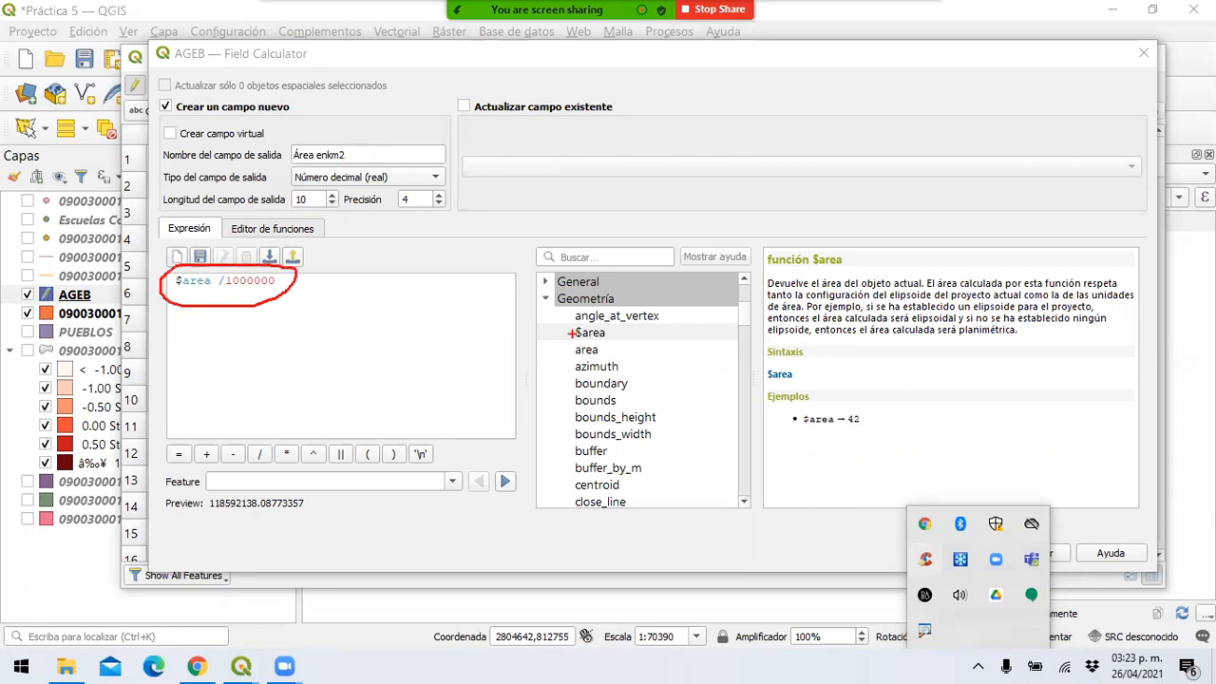
mouse_move(564, 341)
mouse_down()
mouse_move(621, 332)
mouse_move(584, 321)
mouse_move(553, 335)
mouse_up()
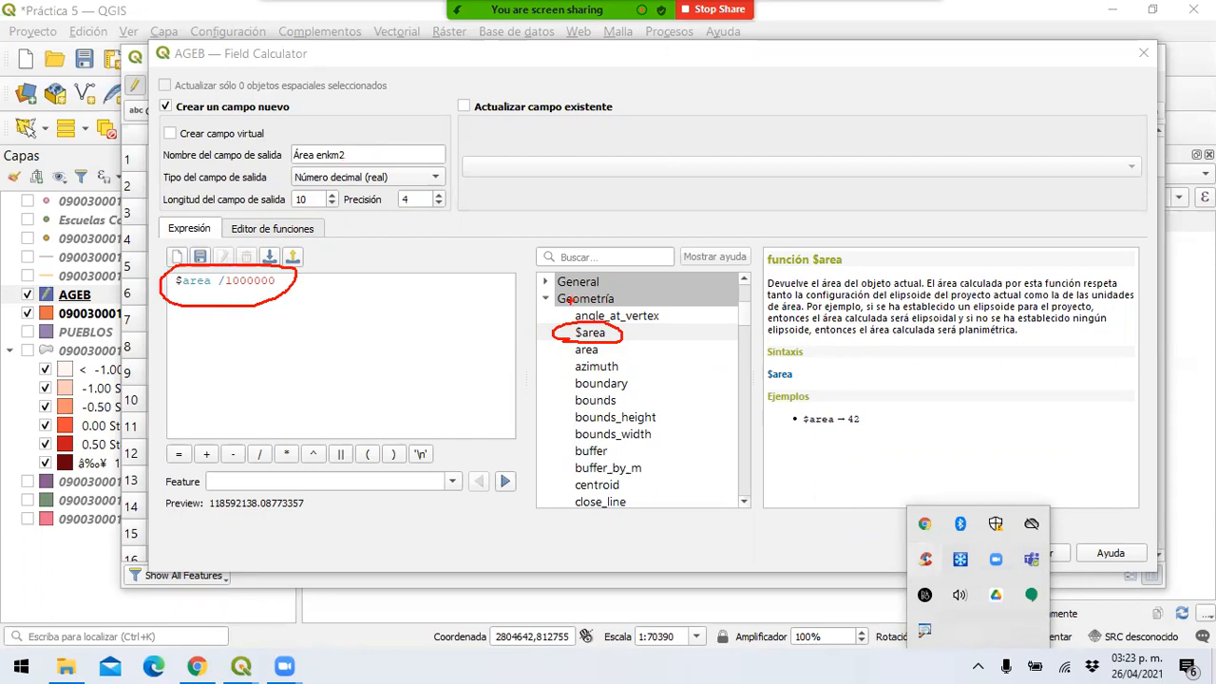
drag(555, 306, 618, 306)
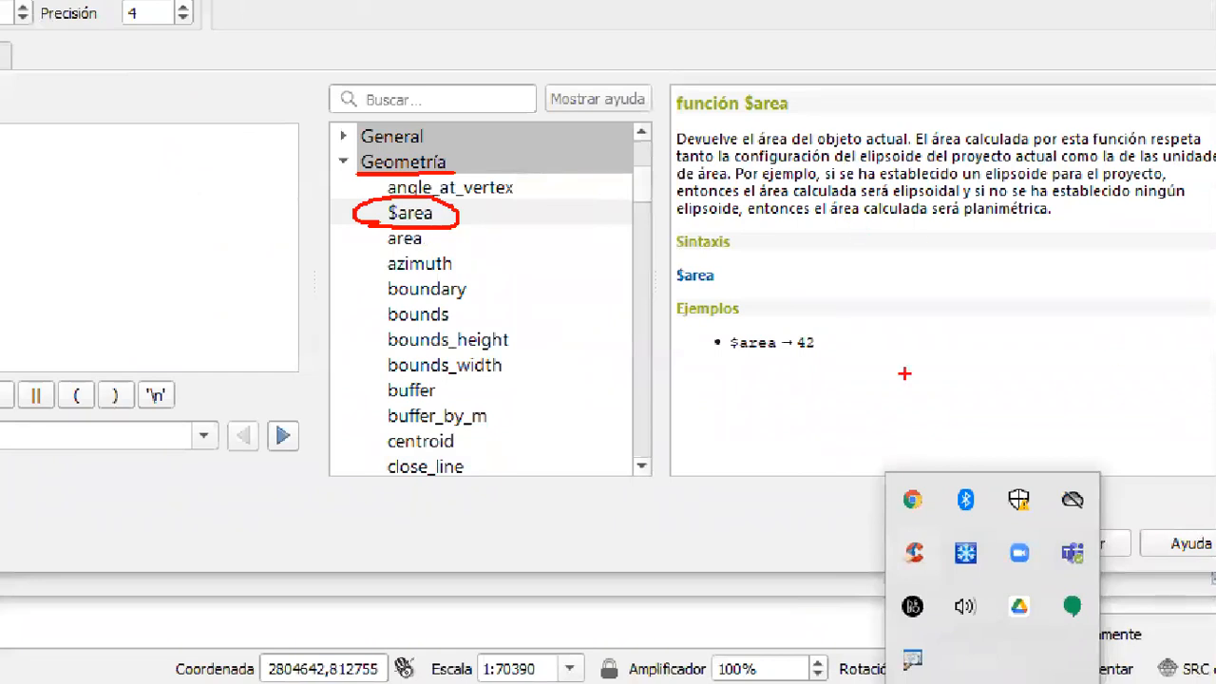
Step: Circle the $area function's description and its example, and mark the expression's preview value
mouse_move(778, 117)
mouse_down()
mouse_move(682, 123)
mouse_move(670, 215)
mouse_move(863, 233)
mouse_move(1150, 228)
mouse_move(1207, 166)
mouse_up()
mouse_move(714, 120)
mouse_down()
mouse_move(1201, 147)
mouse_move(1212, 169)
mouse_up()
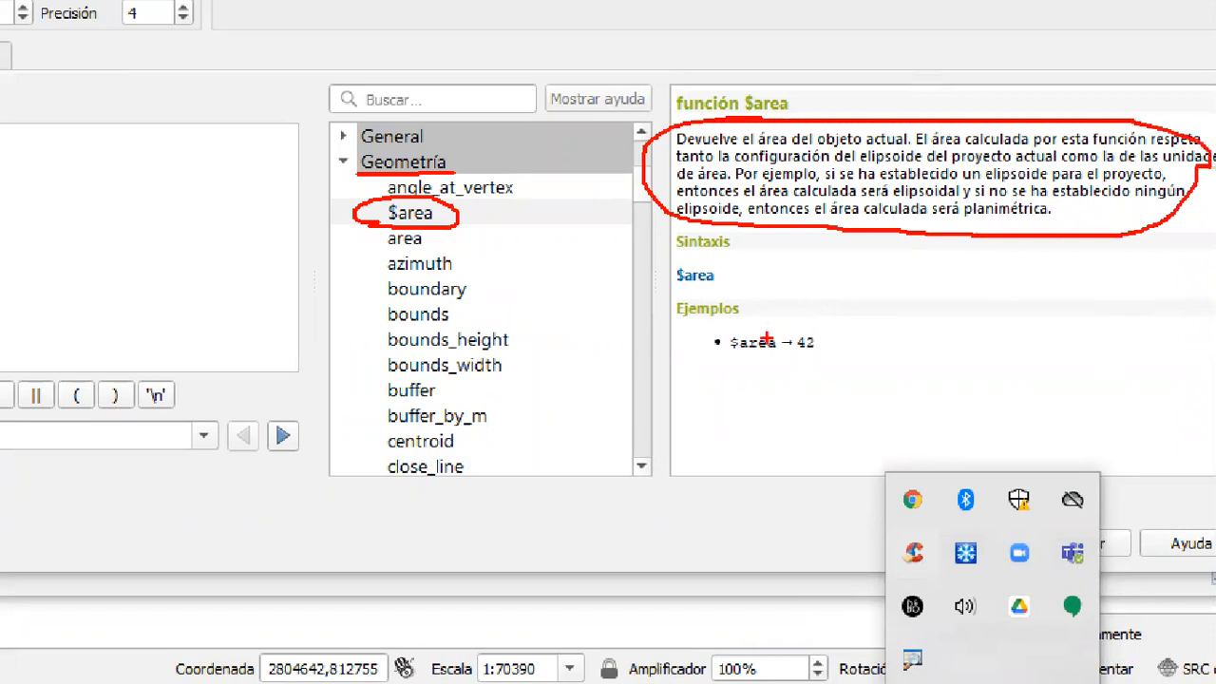
mouse_move(730, 362)
mouse_down()
mouse_move(819, 373)
mouse_move(799, 320)
mouse_move(692, 333)
mouse_move(760, 379)
mouse_up()
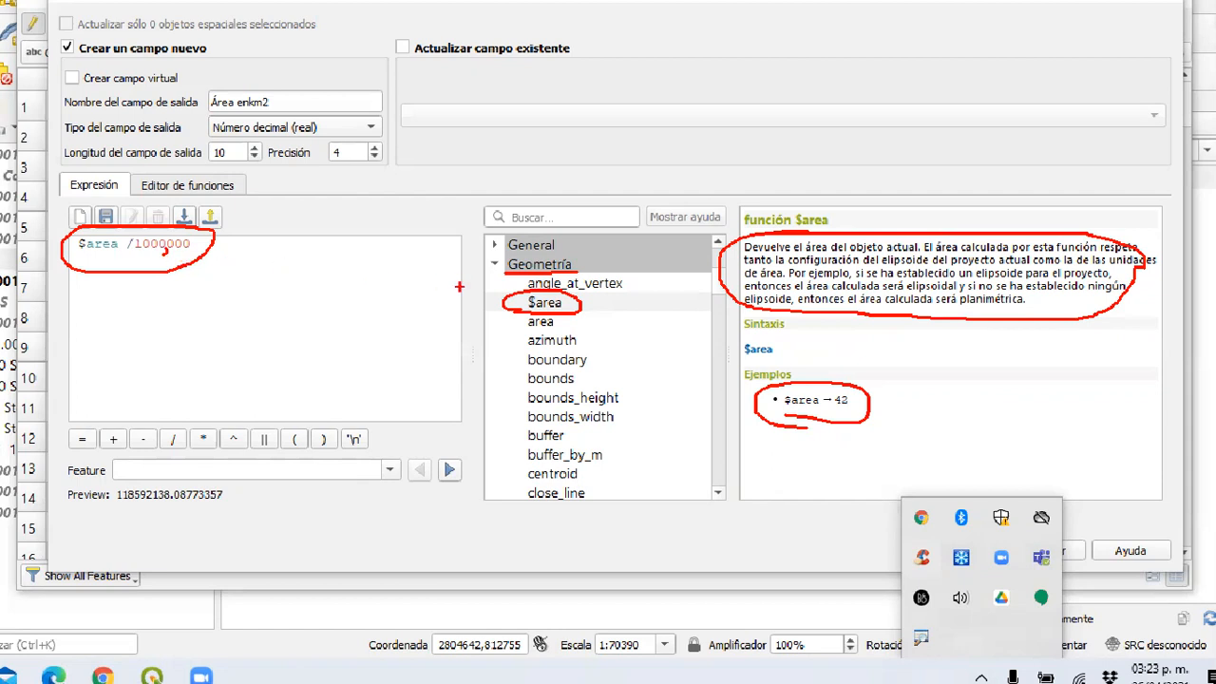
mouse_move(116, 512)
mouse_down()
mouse_move(198, 515)
mouse_move(235, 490)
mouse_move(120, 477)
mouse_move(86, 495)
mouse_move(98, 514)
mouse_move(127, 519)
mouse_up()
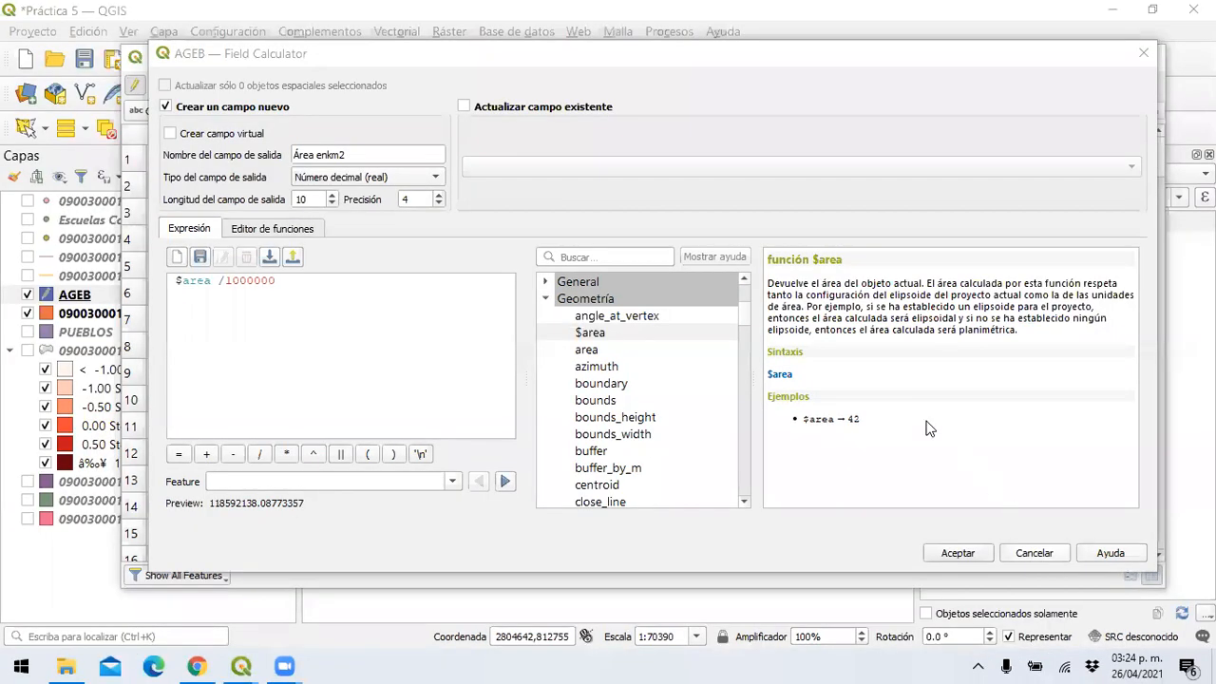
Step: Create the calculated field and adjust the attribute table's column widths to show the full area values
click(945, 553)
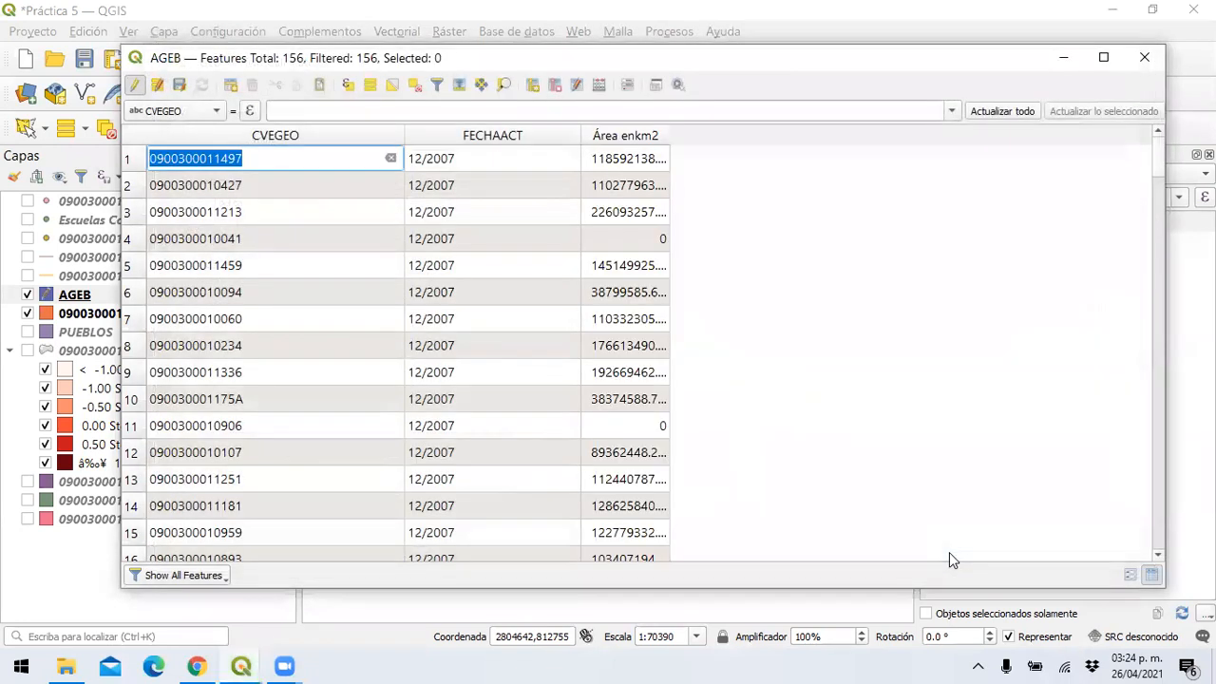
click(670, 135)
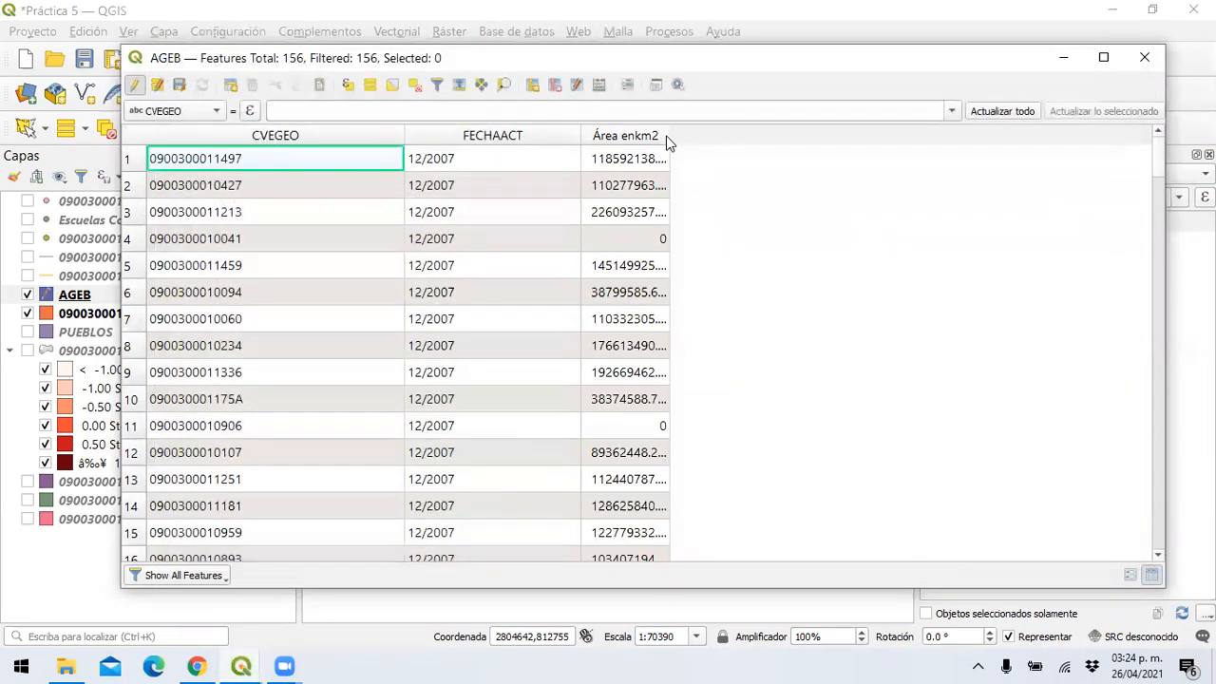
double_click(669, 135)
drag(686, 138, 808, 160)
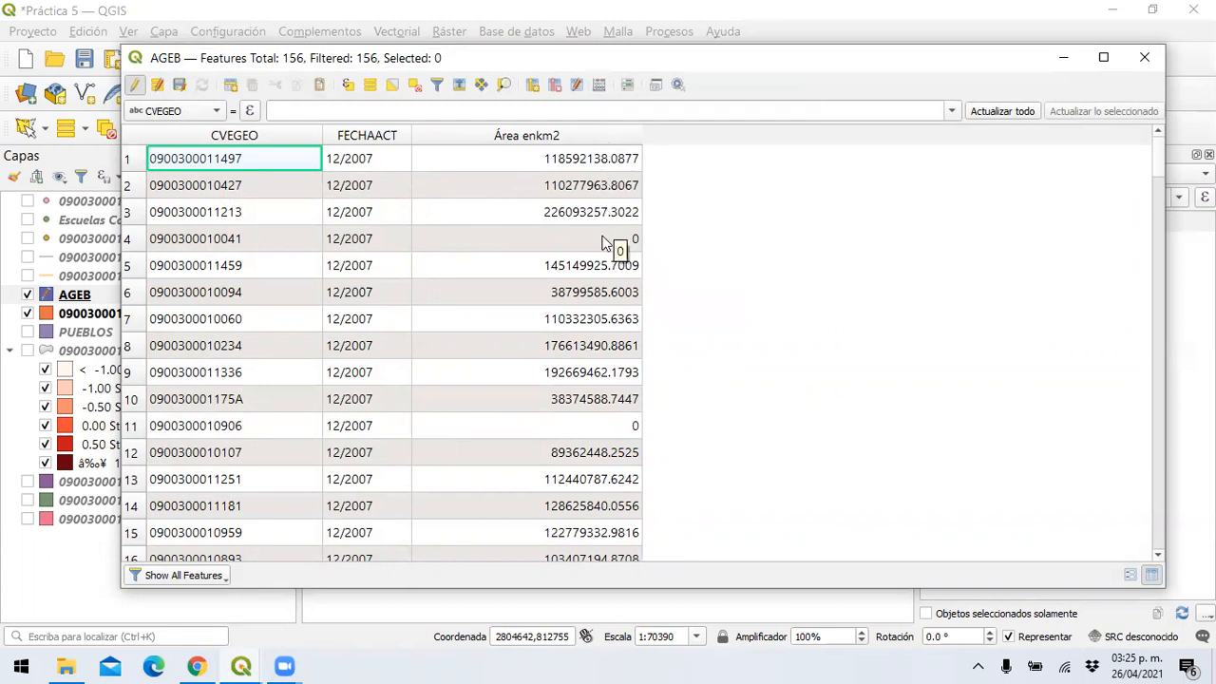
Step: Start a new calculated field named Área with the decimal (real) type for the AGEB layer
click(596, 92)
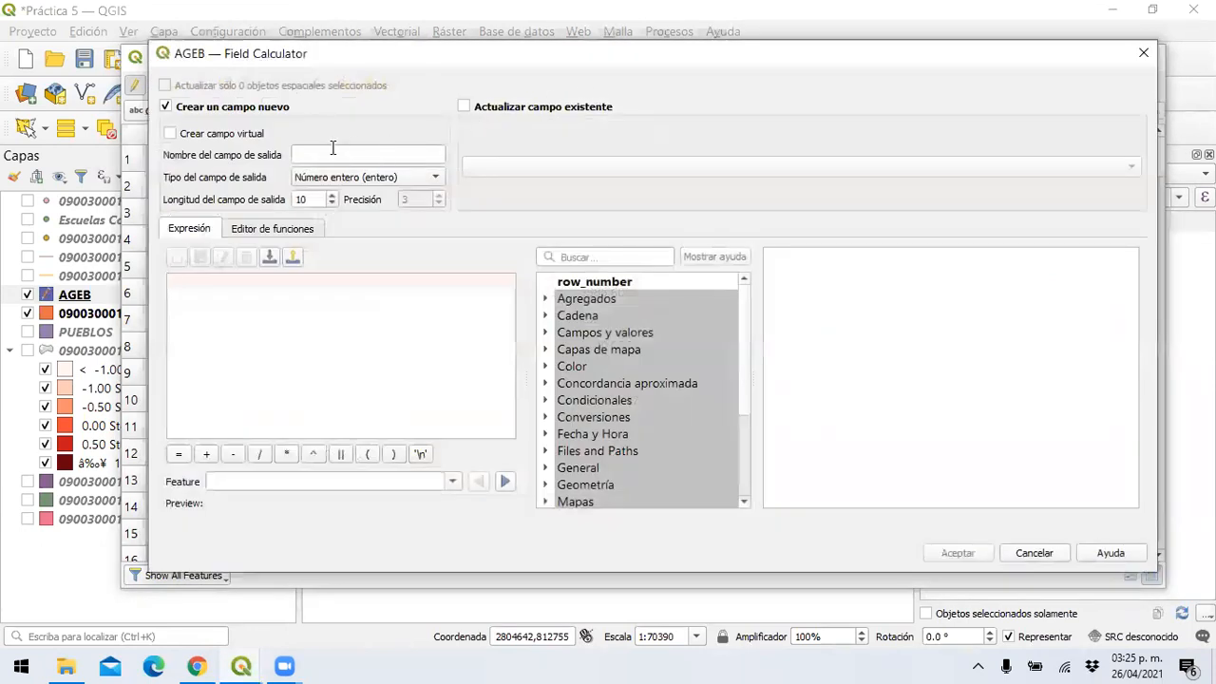
click(358, 156)
text(A´r)
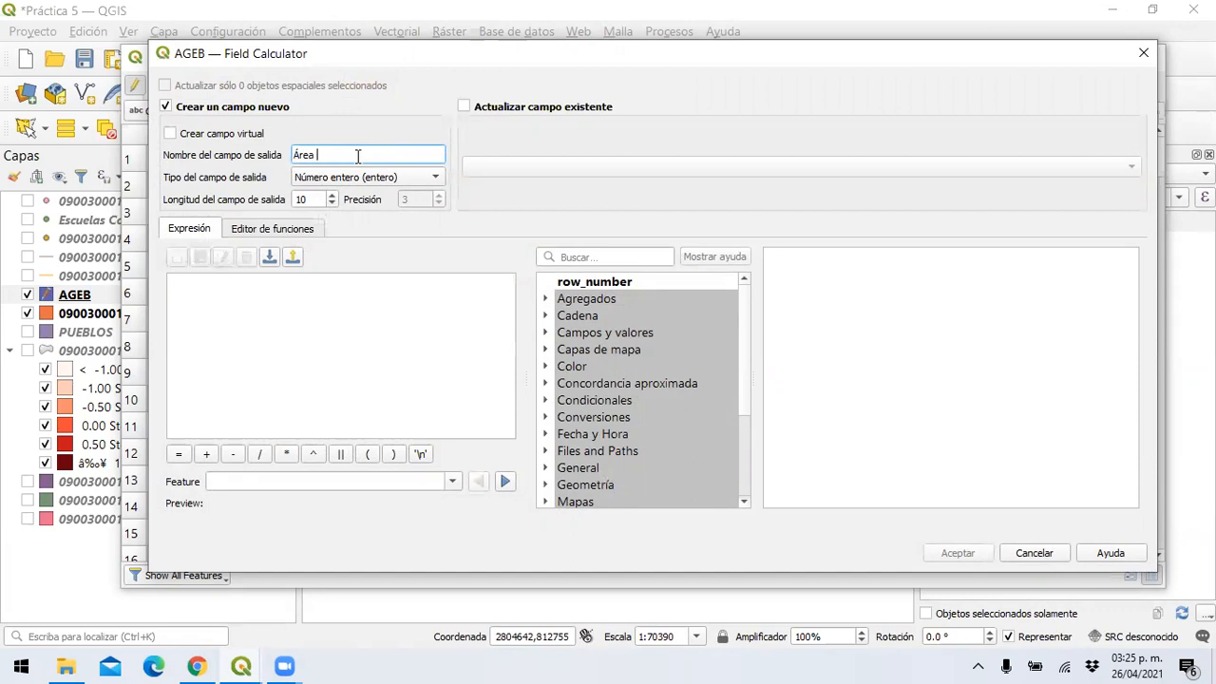
click(410, 175)
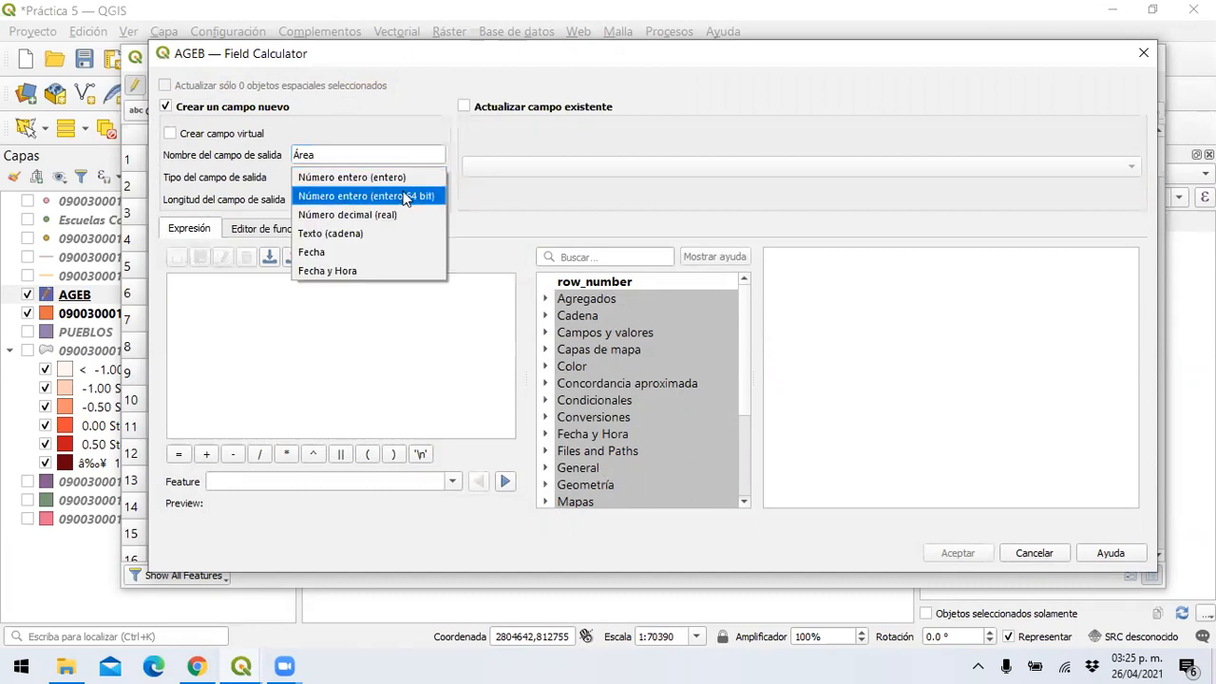
click(394, 219)
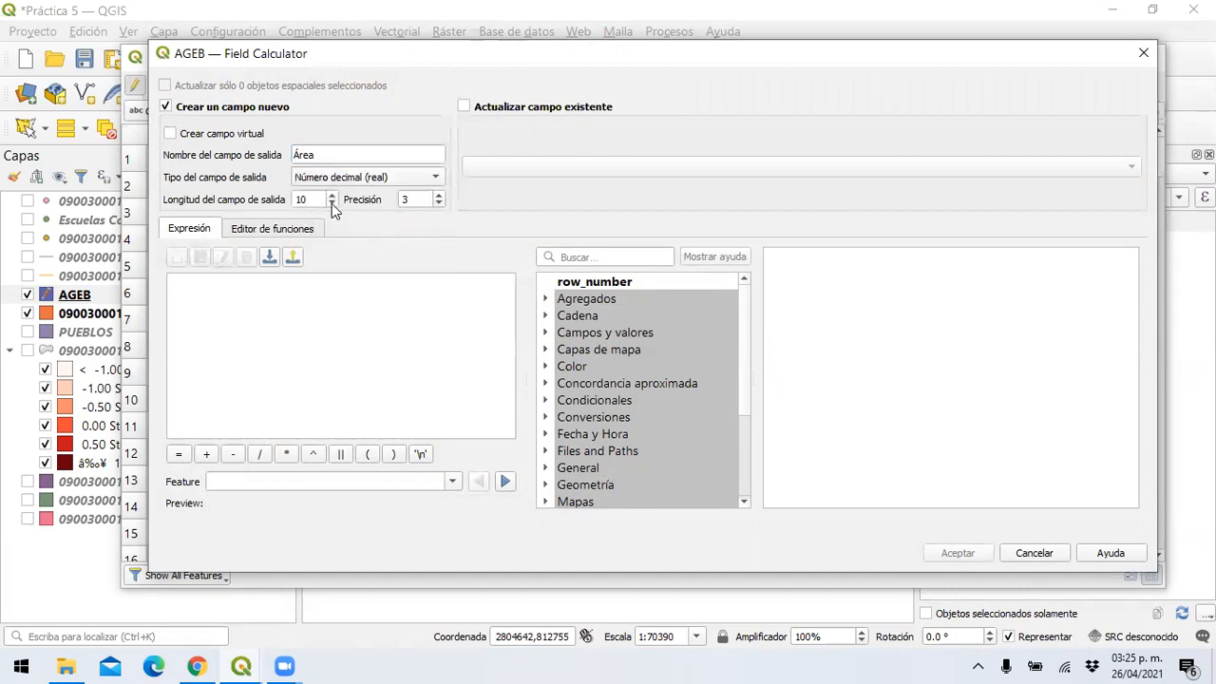
Step: Try the area function from the Geometría group as the new field's expression, keeping the decimal (real) type
scroll(615, 430, down, 1)
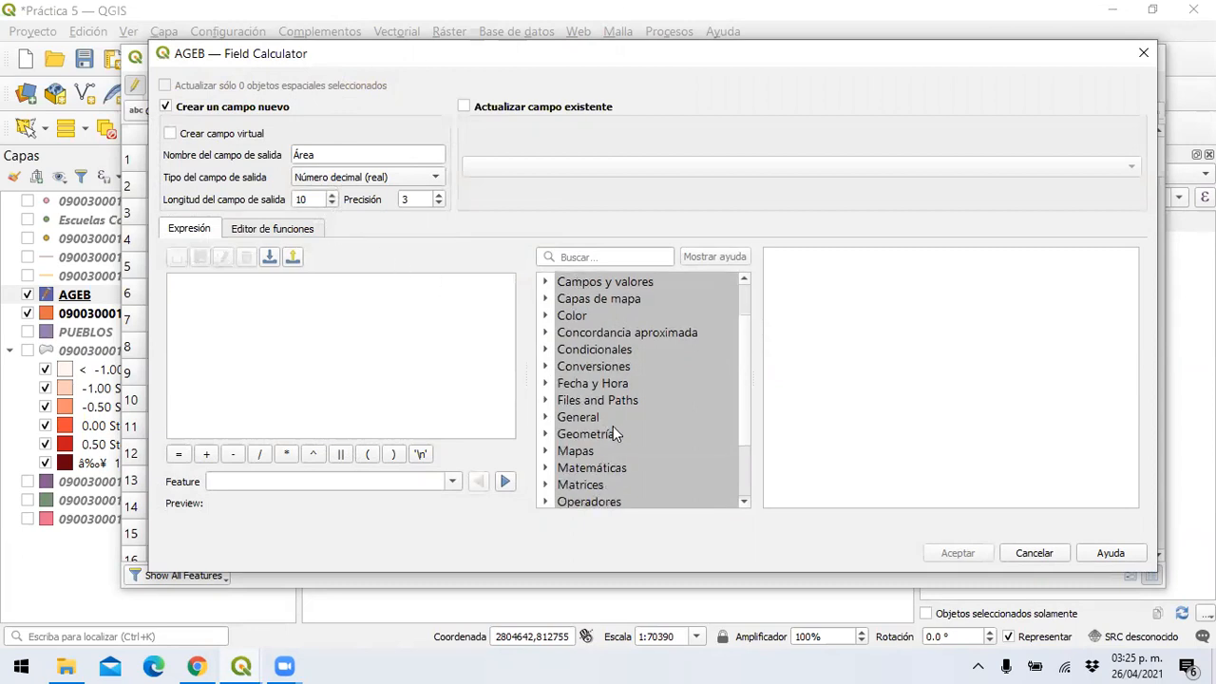
click(547, 434)
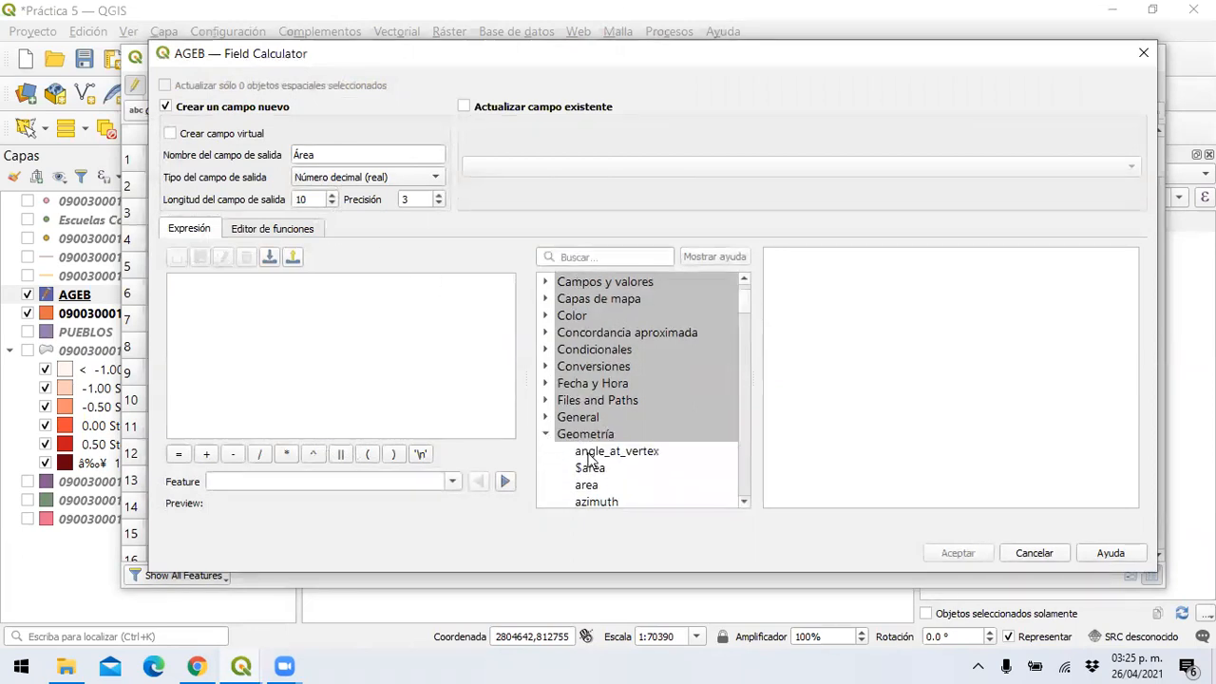
click(584, 485)
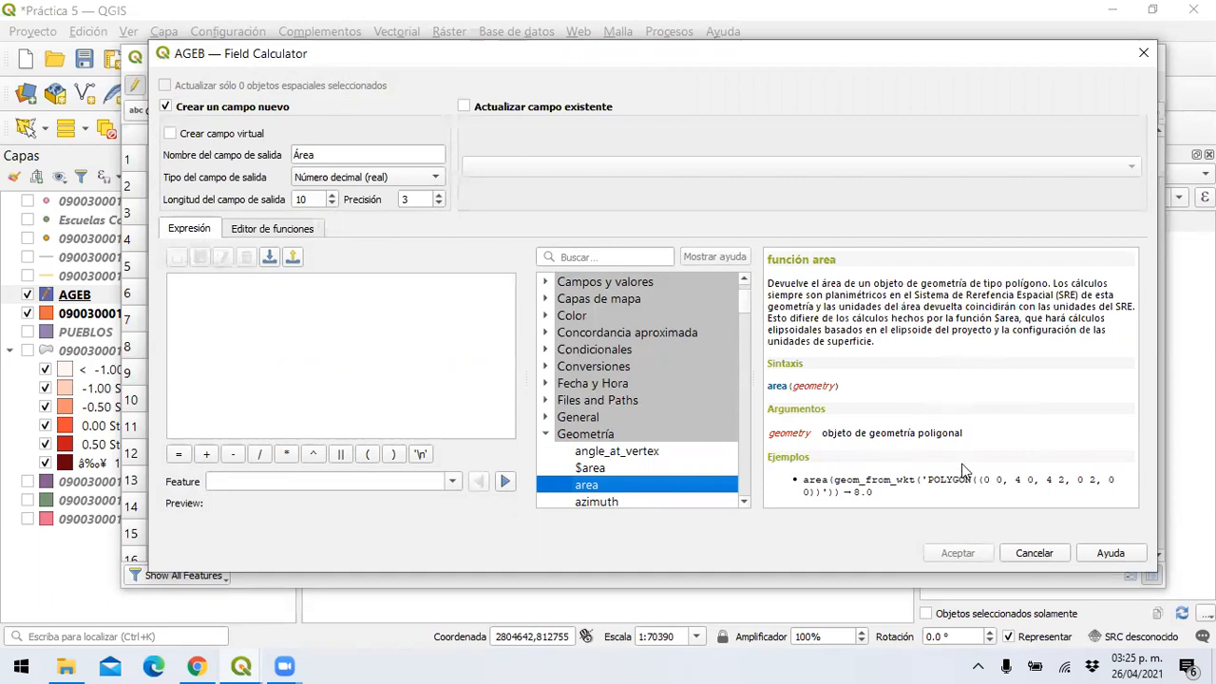
double_click(666, 485)
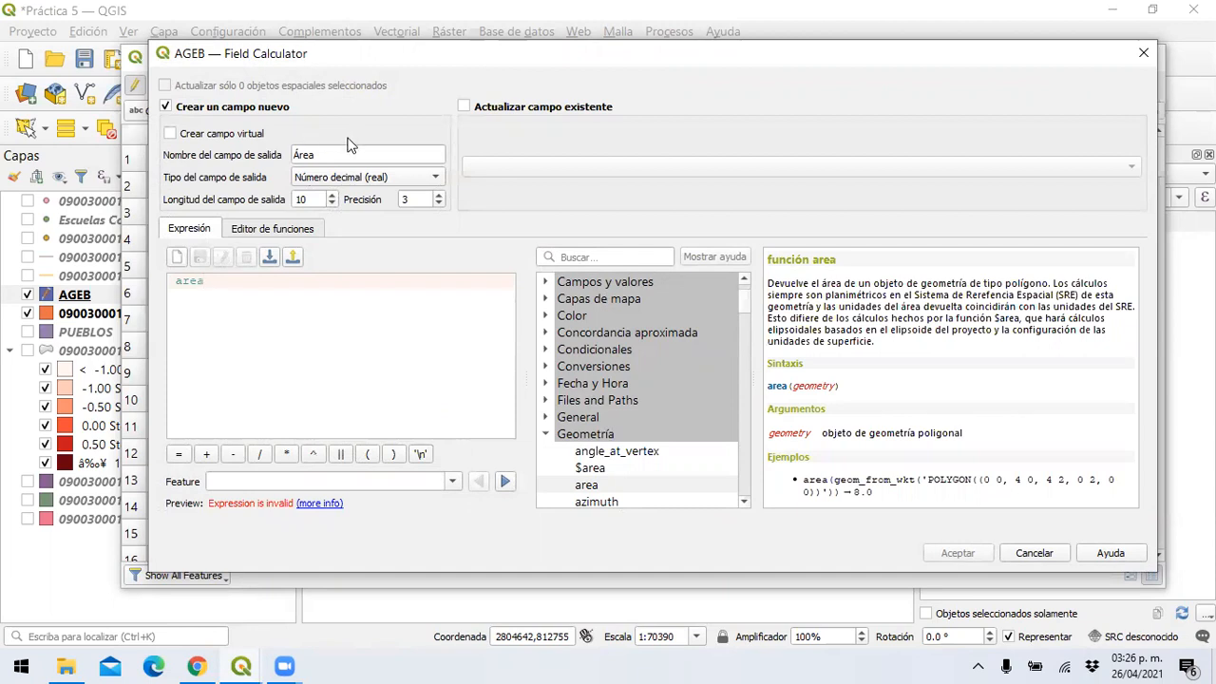
click(408, 179)
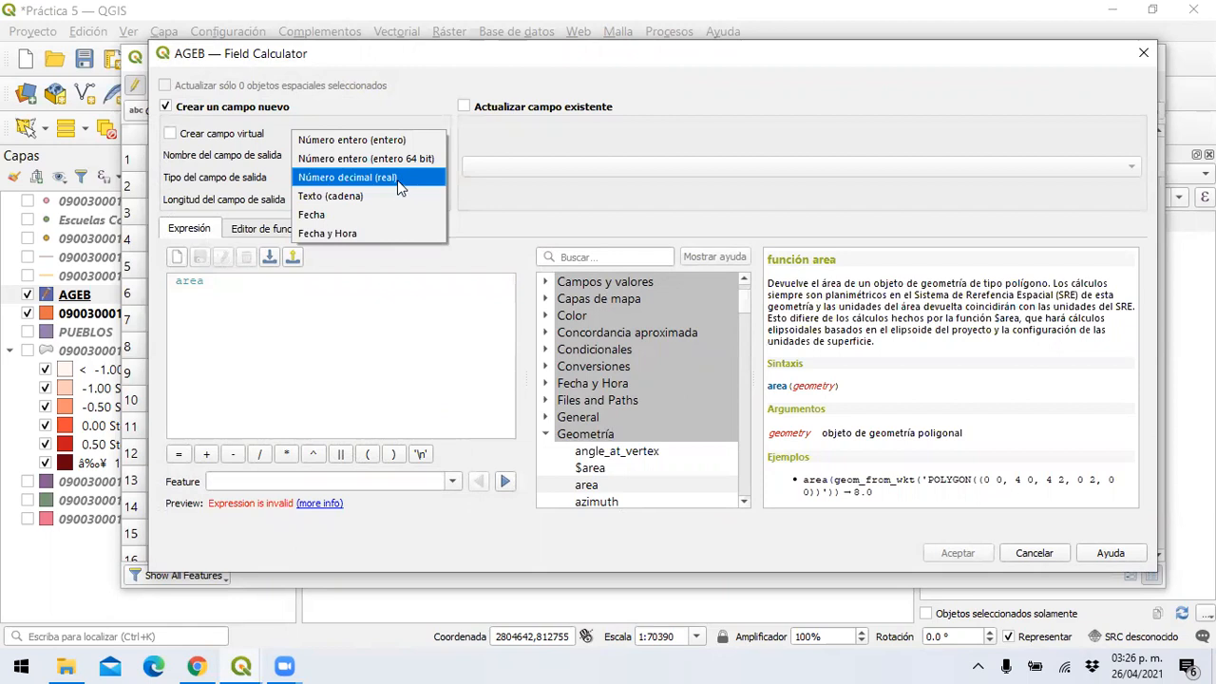
click(398, 179)
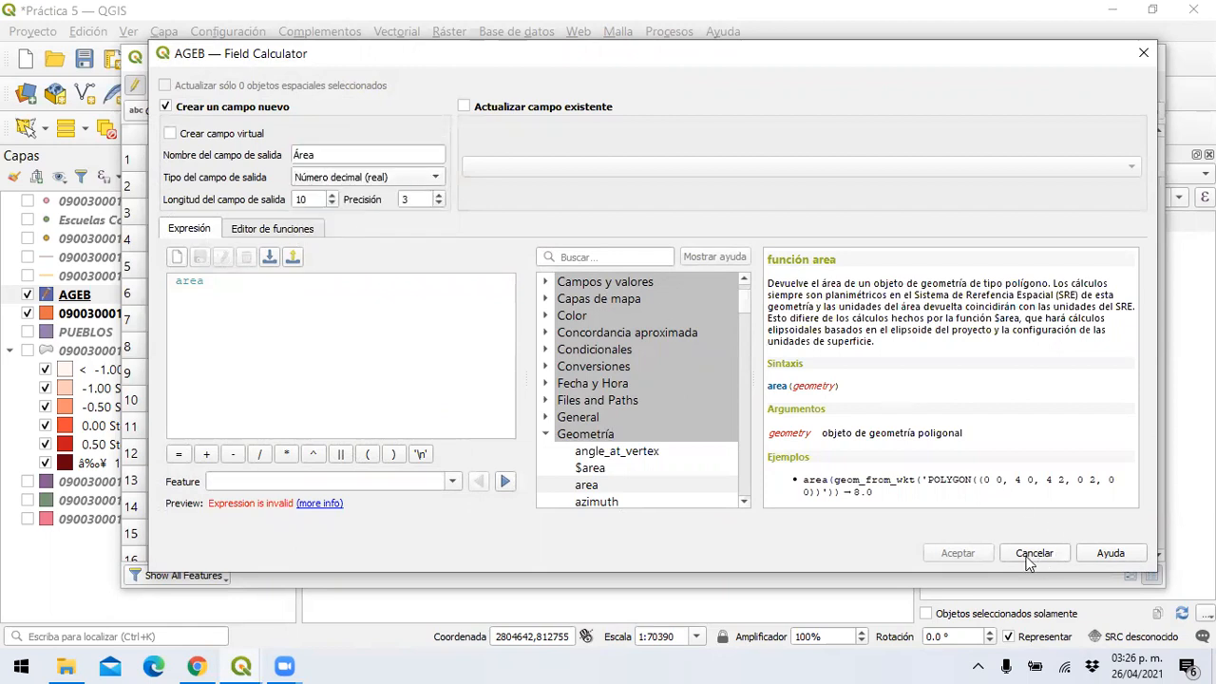
Step: Replace the expression with $area, create the Área field and widen its column to show the full values
click(322, 290)
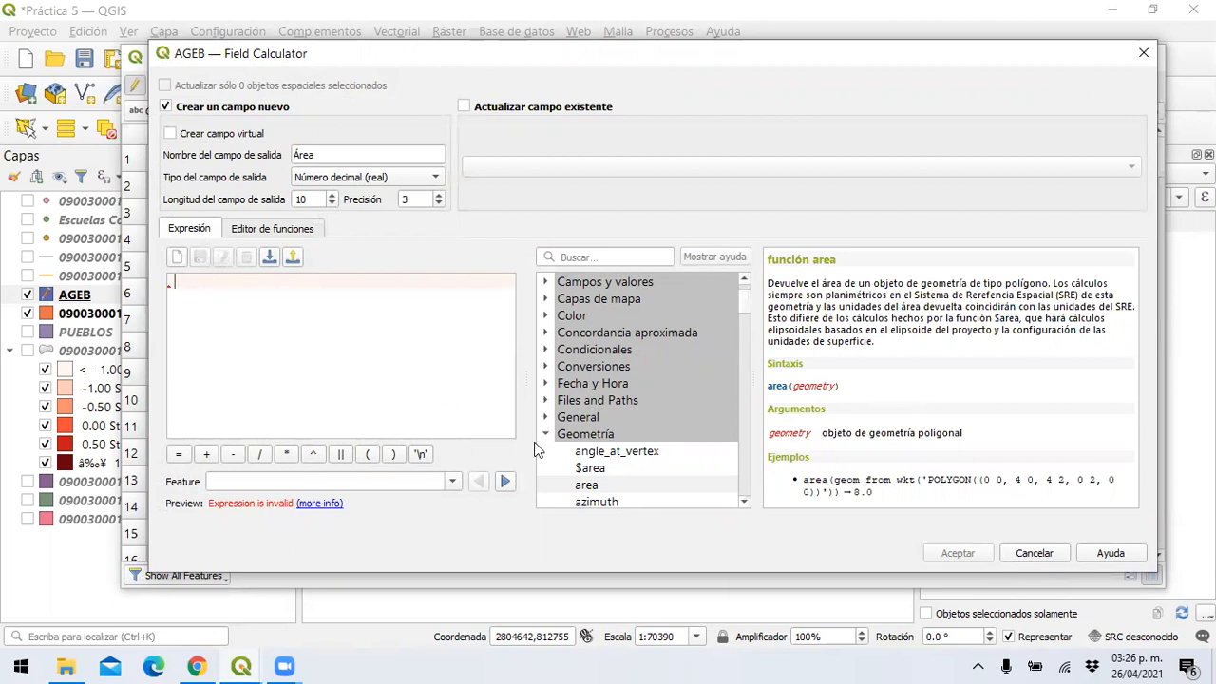
double_click(605, 469)
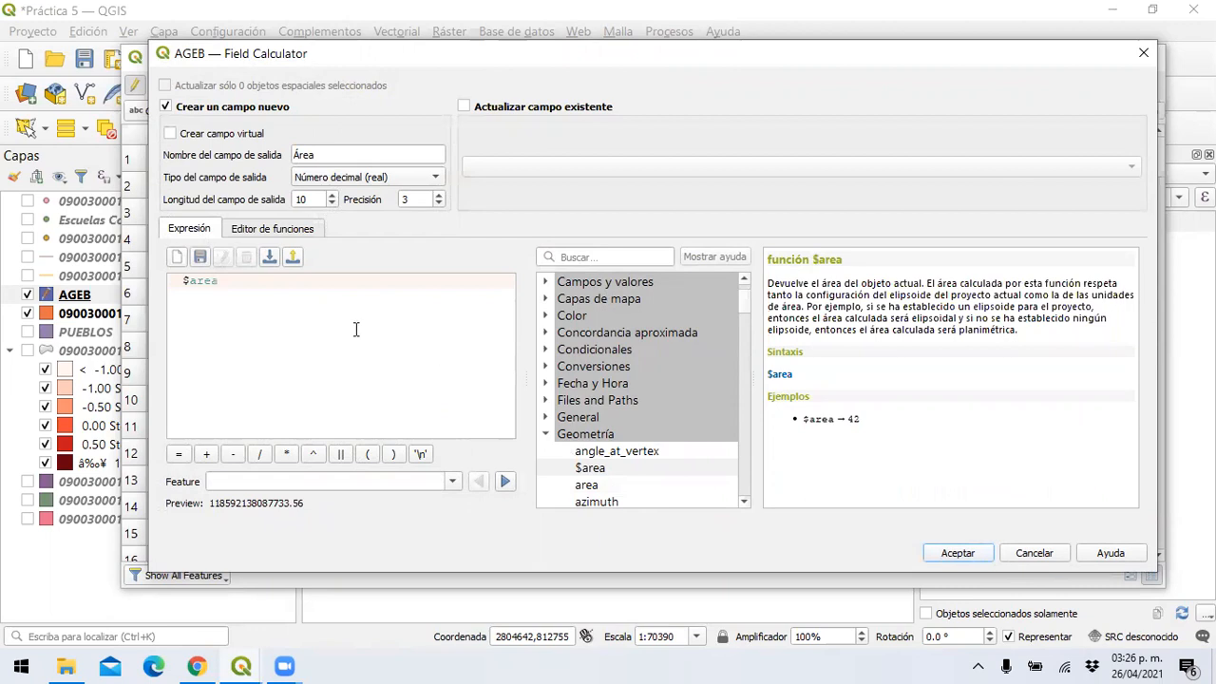
click(967, 554)
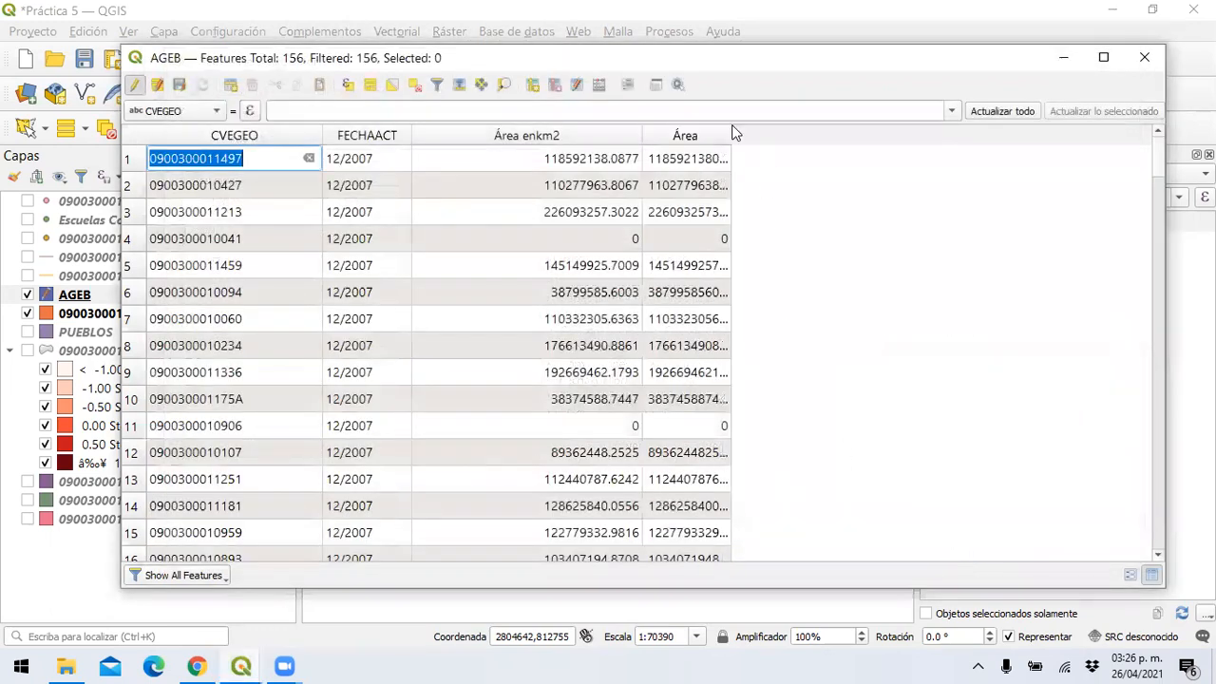
drag(729, 133, 880, 159)
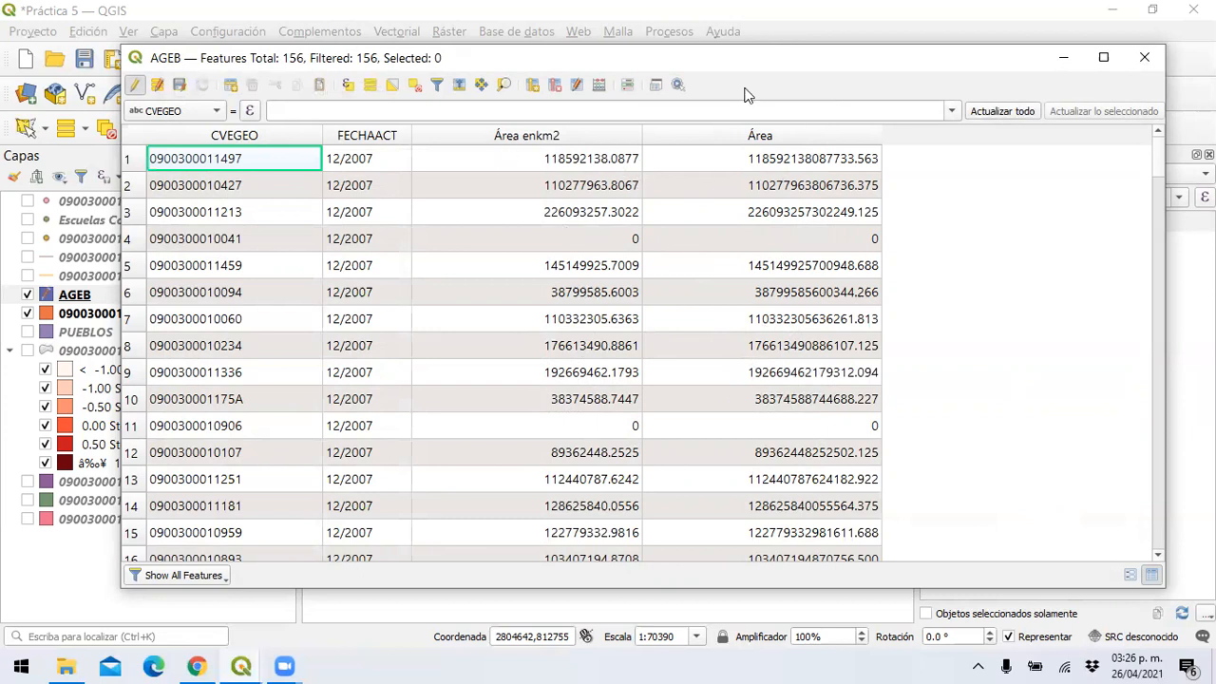
Step: Minimize the attribute table and add the OSM Standard basemap through QuickMapServices
click(1061, 59)
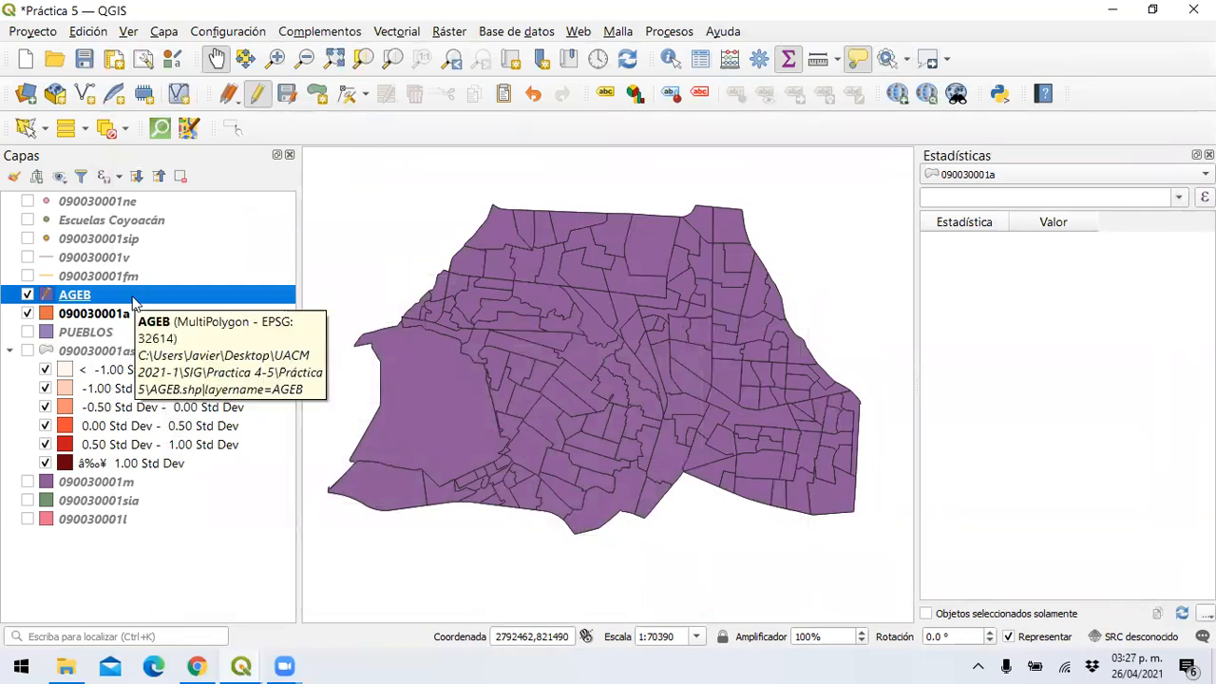
right_click(134, 302)
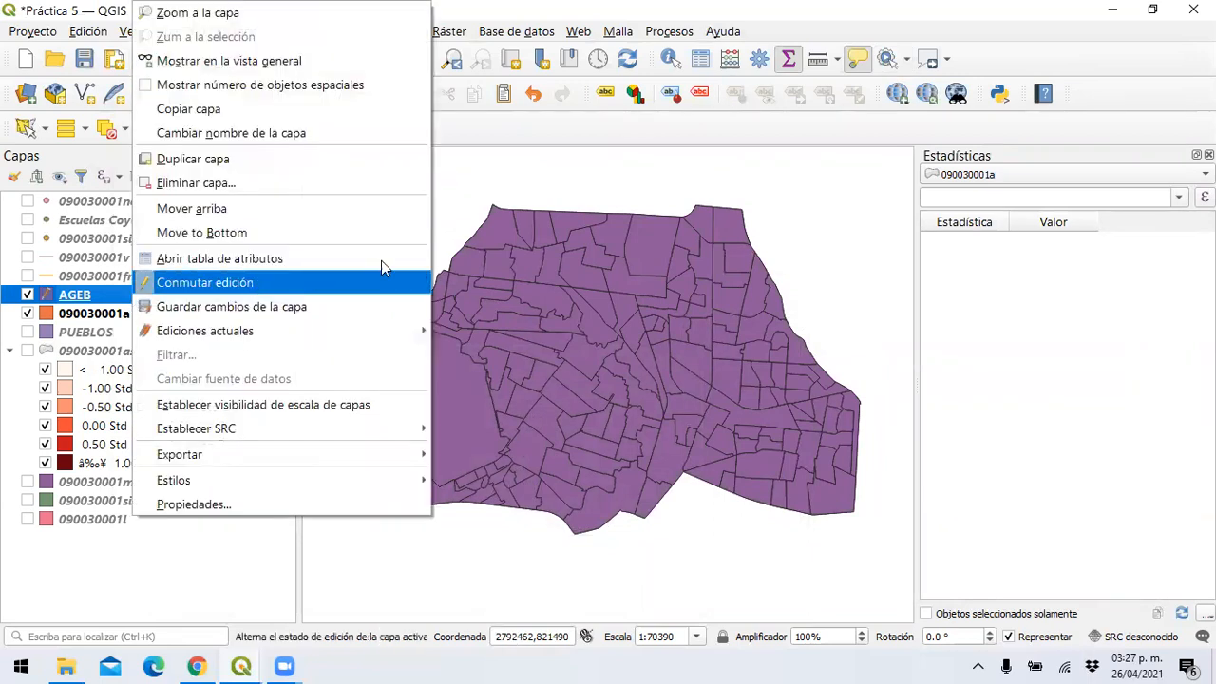
click(577, 31)
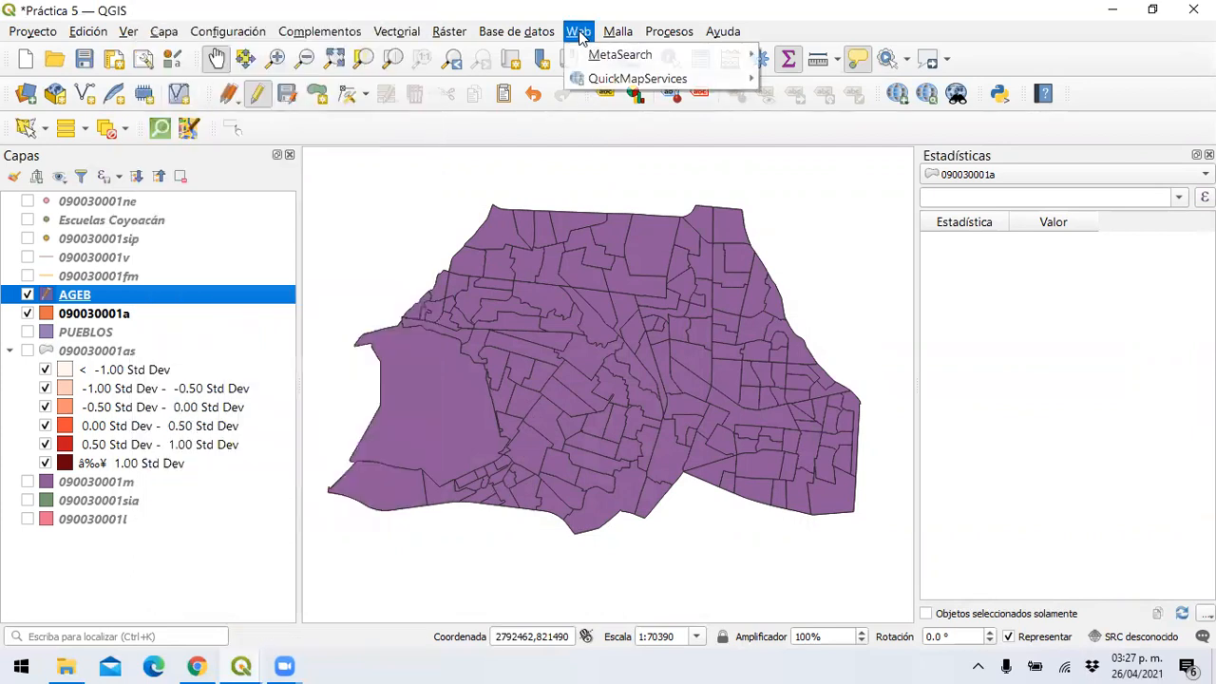
mouse_move(610, 68)
mouse_move(656, 80)
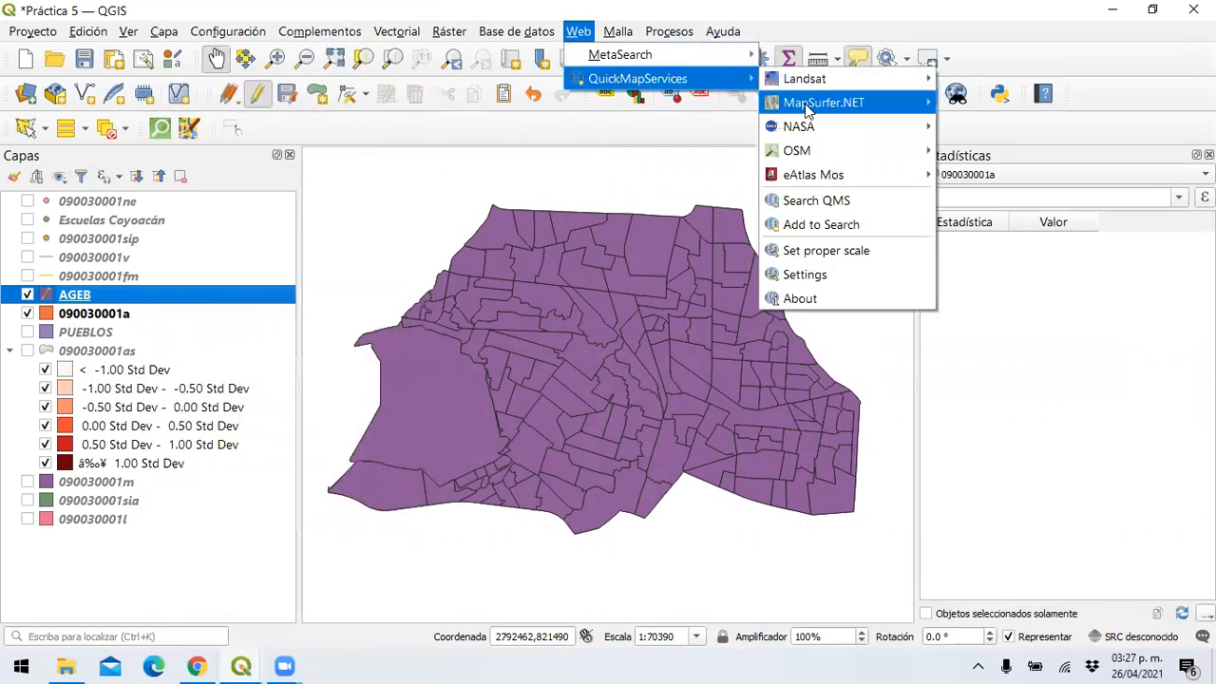
mouse_move(833, 153)
click(969, 174)
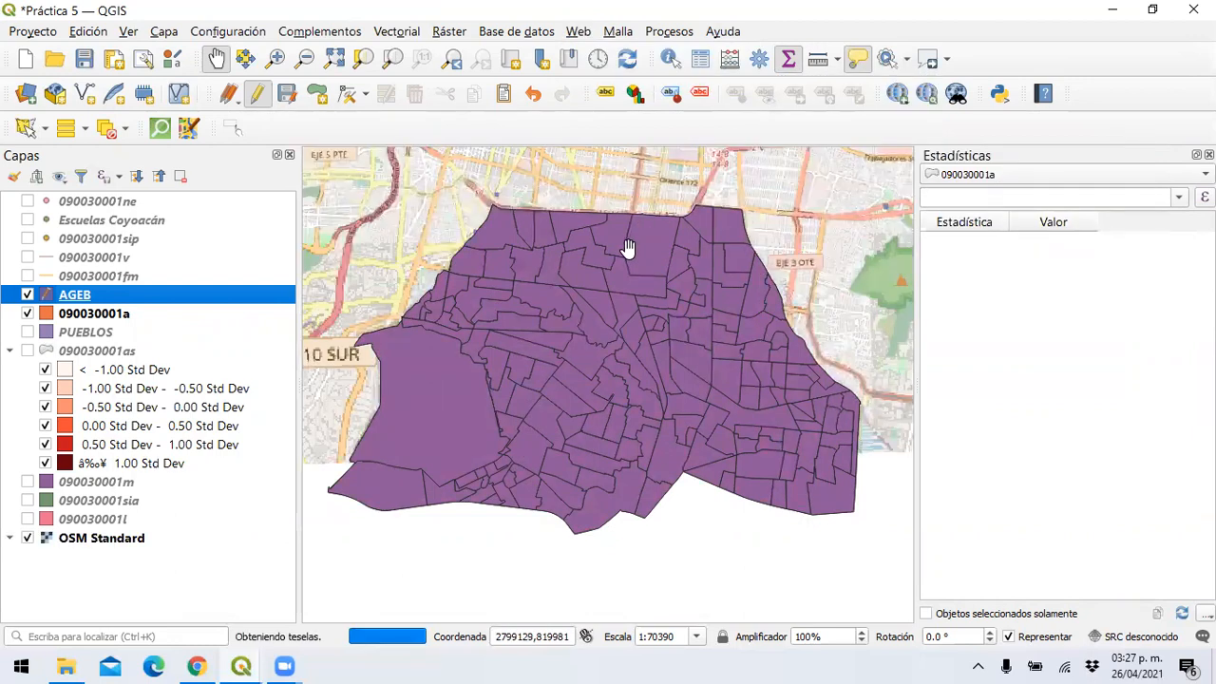
Step: Hide the AGEB and 090030001a layers to view the basemap, and turn only AGEB back on
click(28, 296)
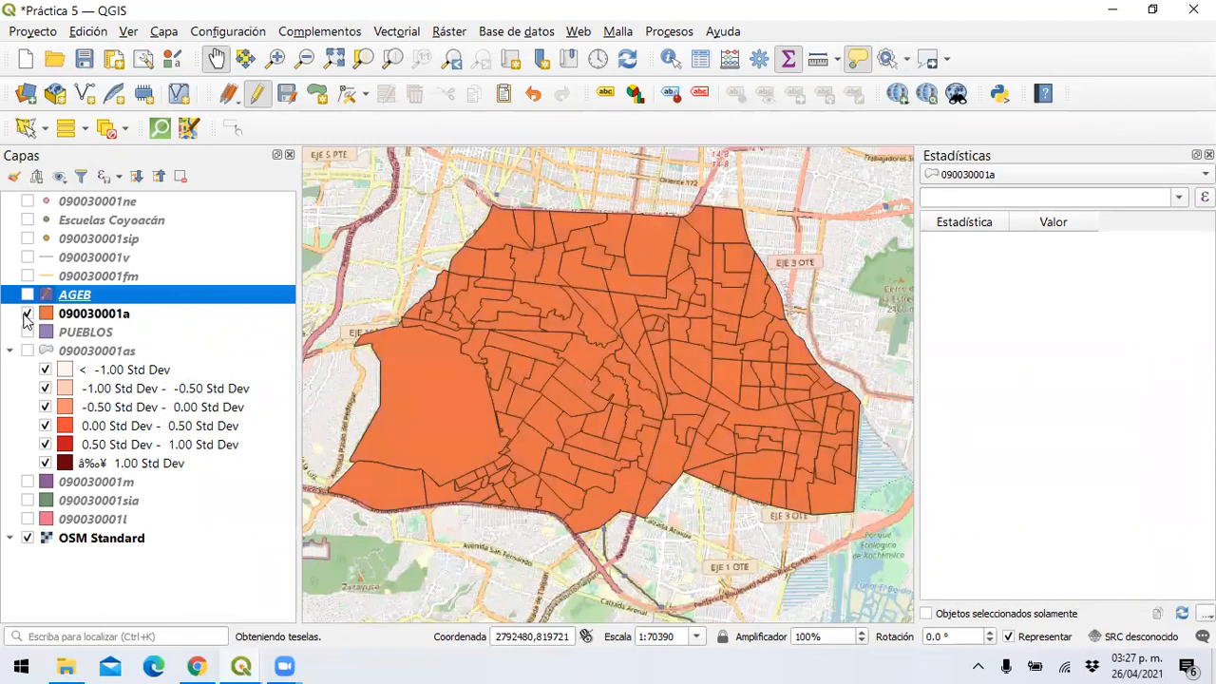
click(27, 314)
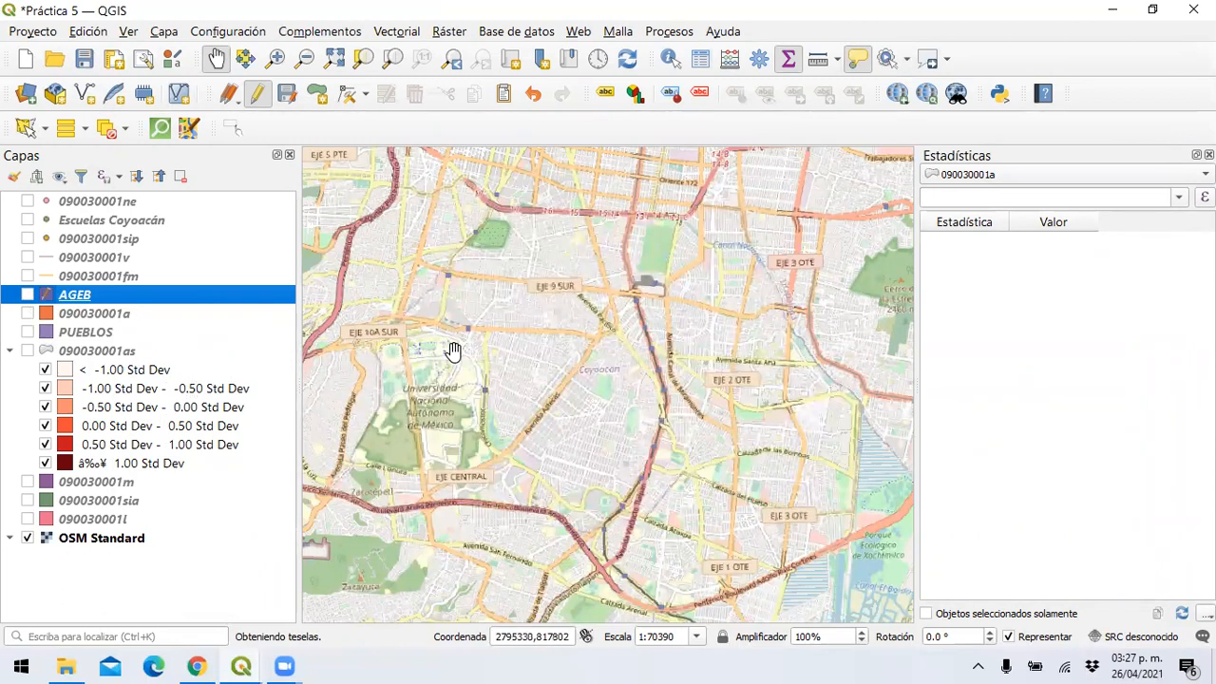
scroll(453, 352, up, 1)
scroll(454, 349, down, 1)
click(28, 296)
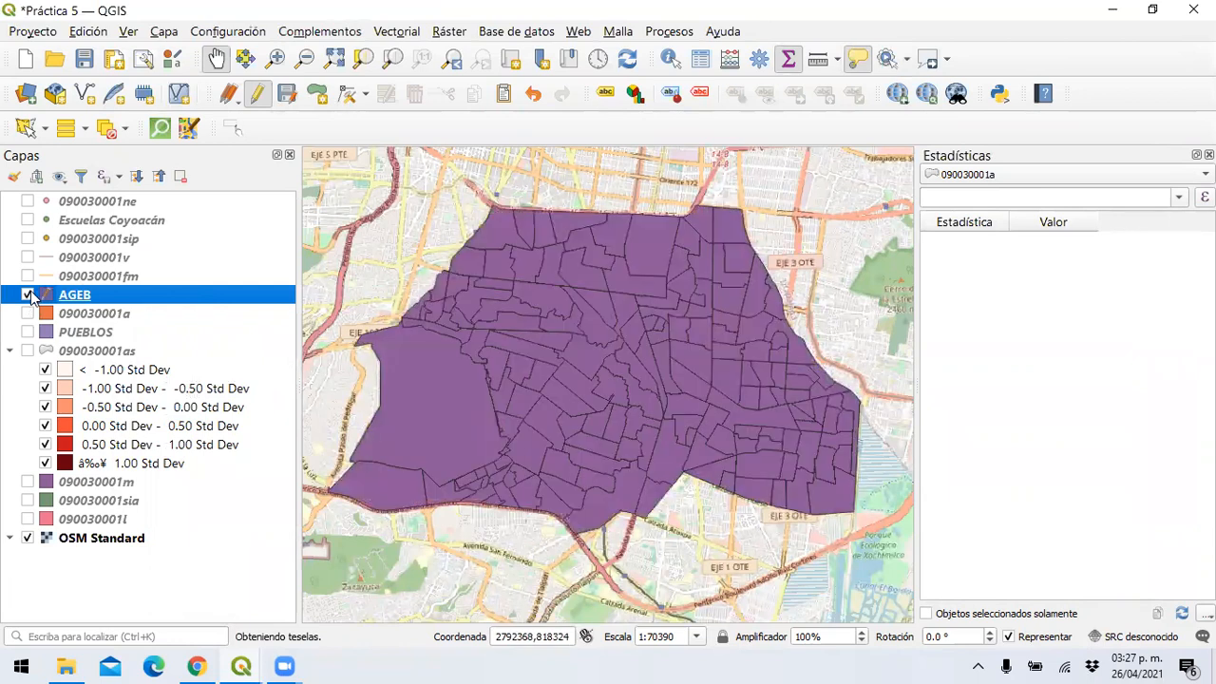
Step: Reopen the AGEB attribute table, widen the Área column to compare both area fields, and minimize the table
right_click(105, 304)
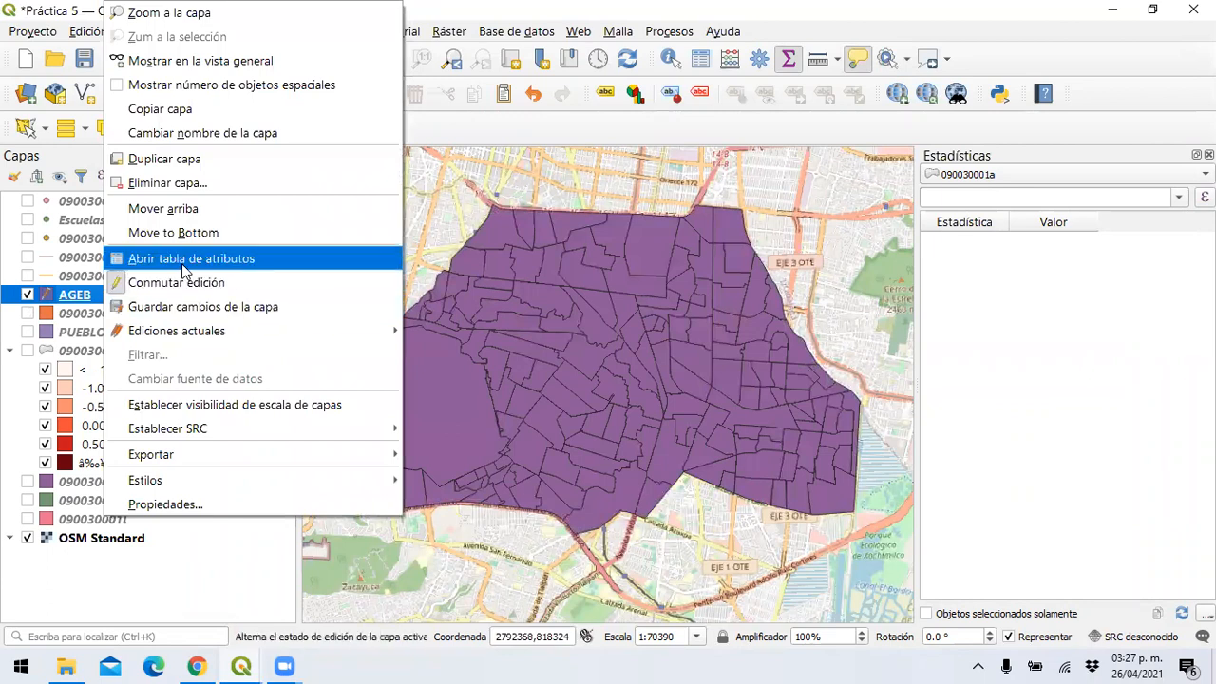
click(185, 269)
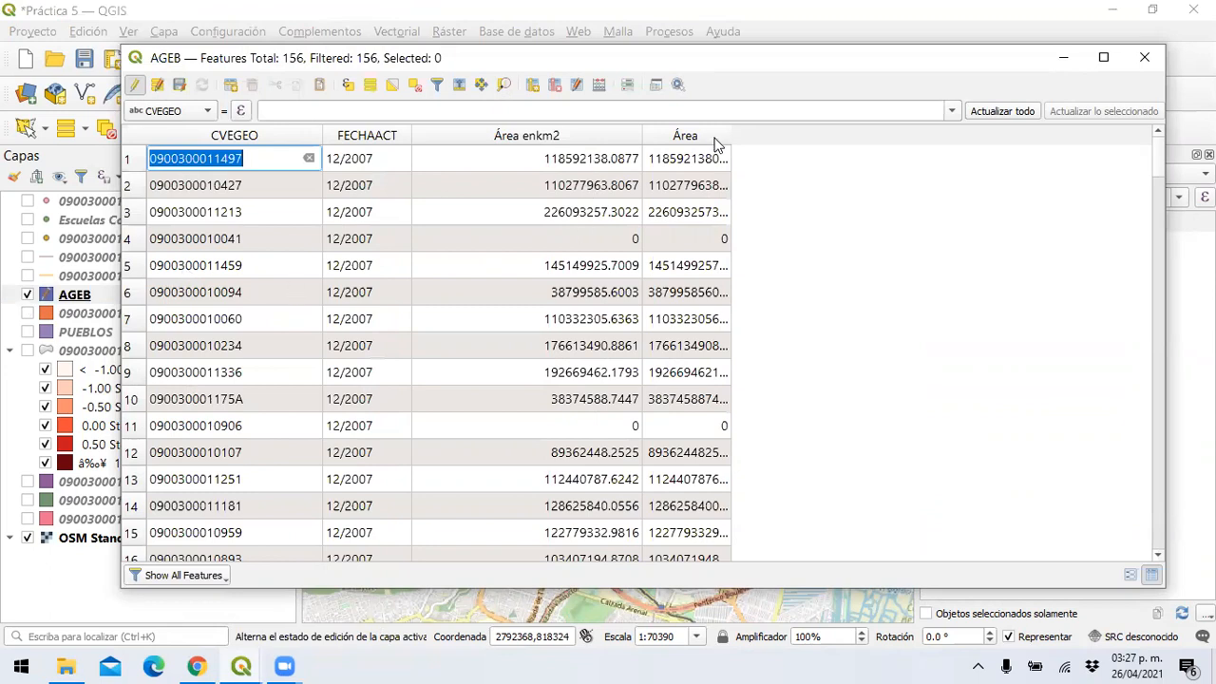
drag(731, 136, 858, 136)
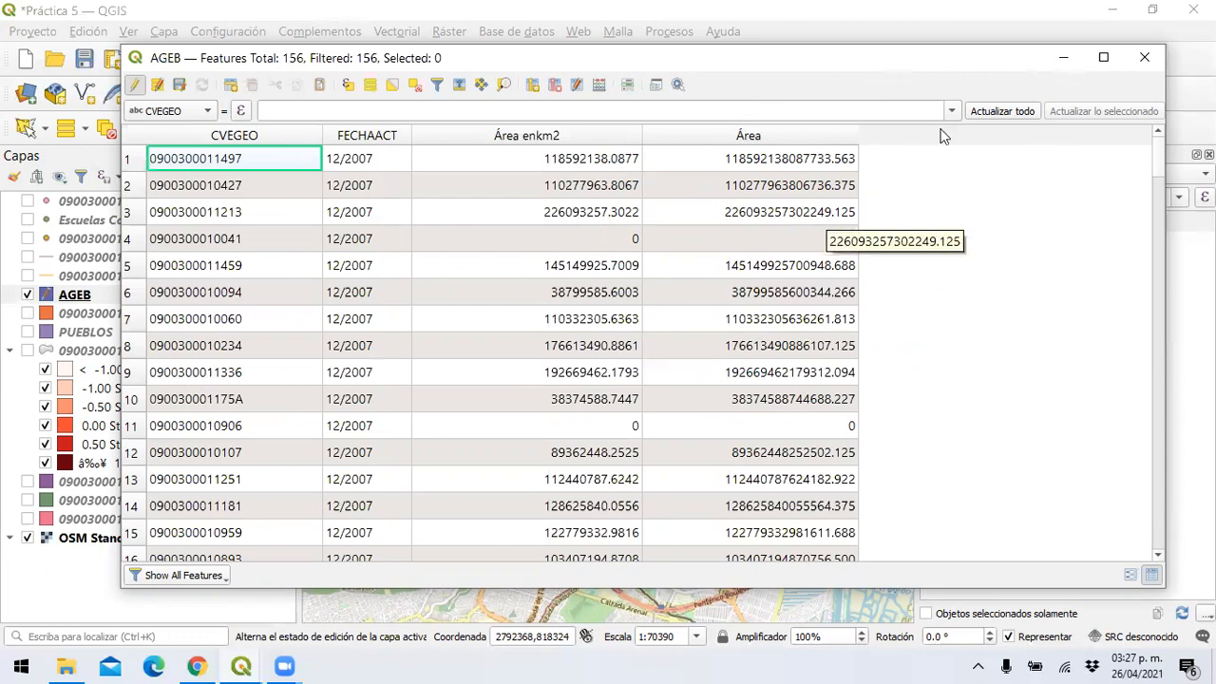
scroll(824, 219, down, 1)
click(1061, 57)
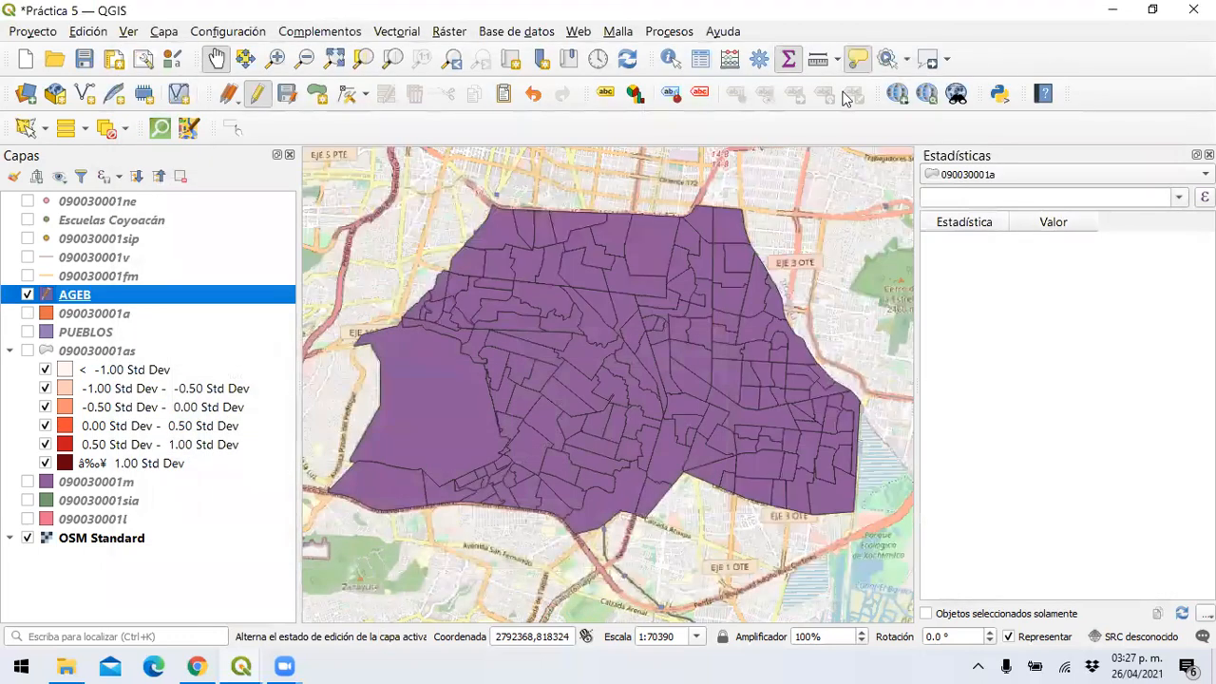
Step: Label the AGEB polygons with single labels showing the Área enkm2 field
right_click(198, 296)
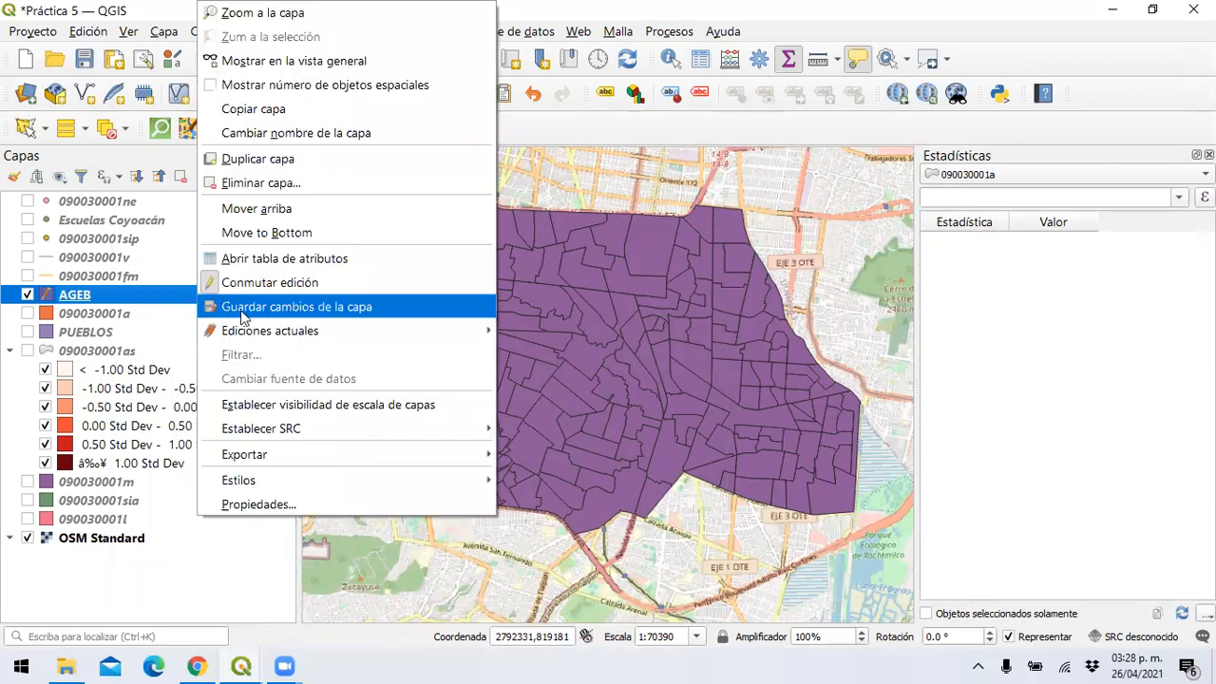
click(306, 506)
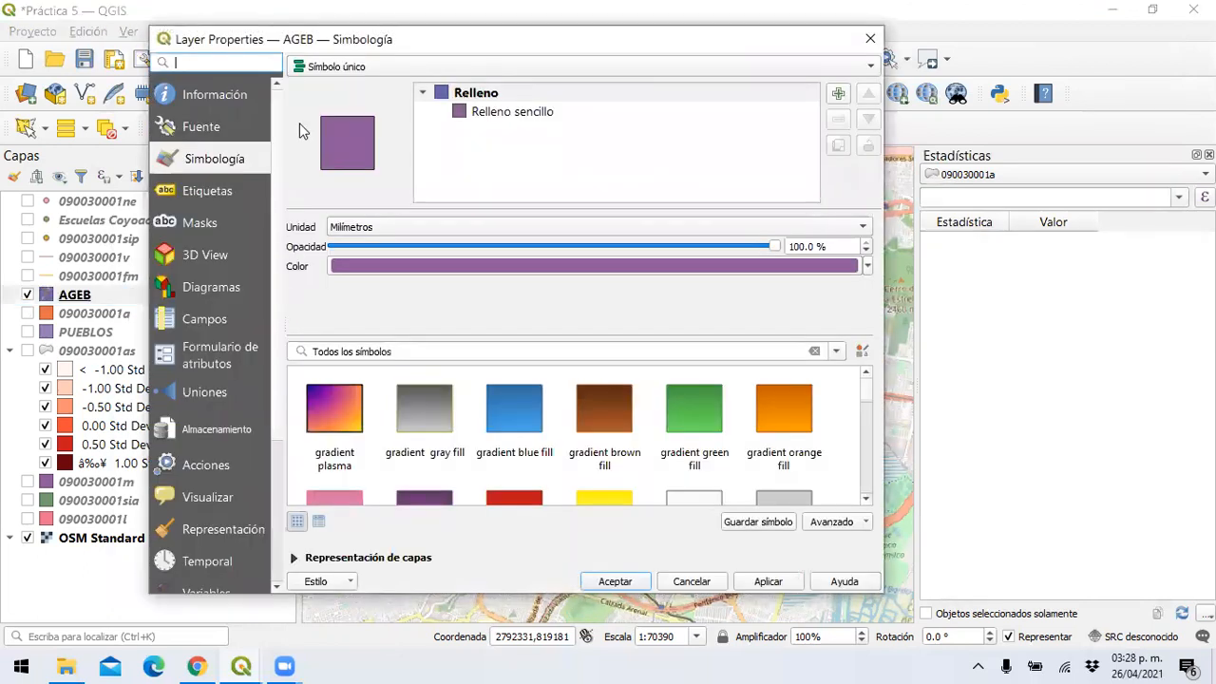
click(218, 193)
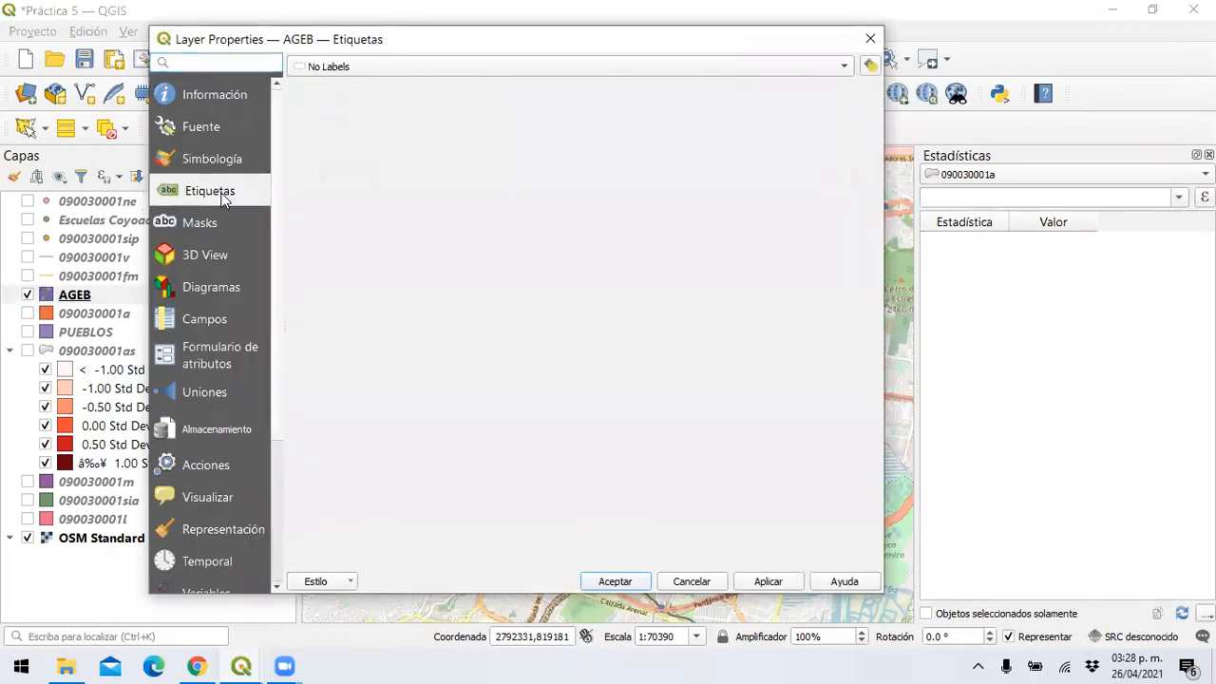
click(844, 69)
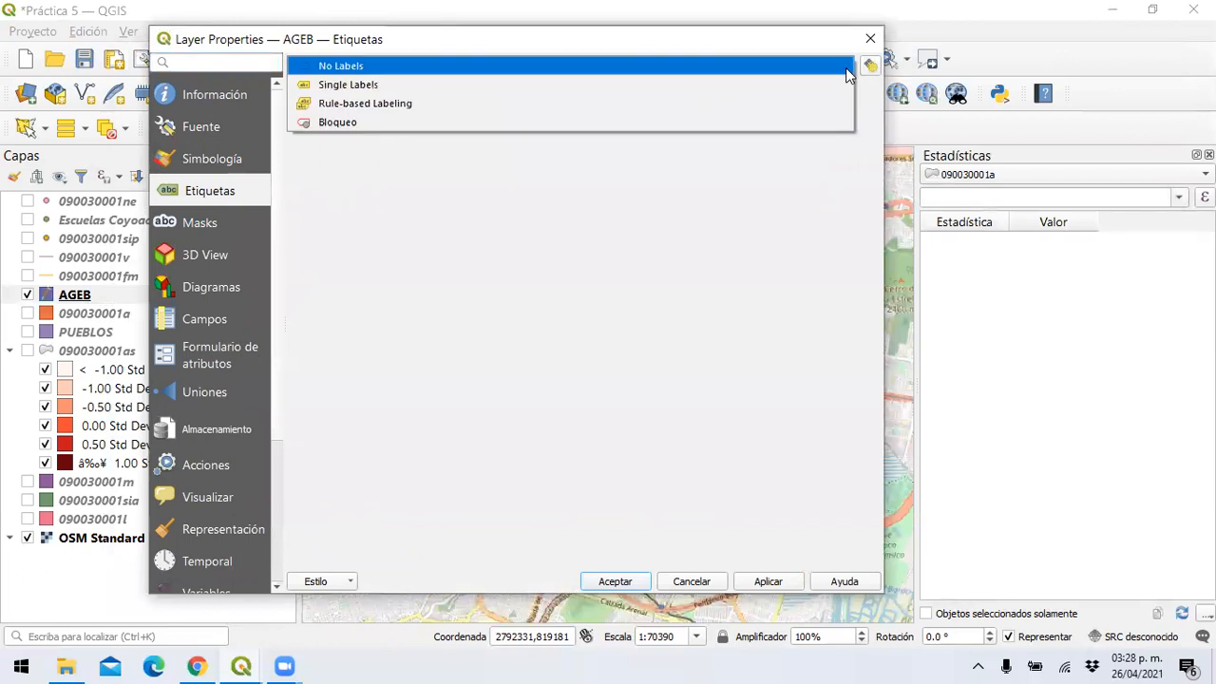
key(Escape)
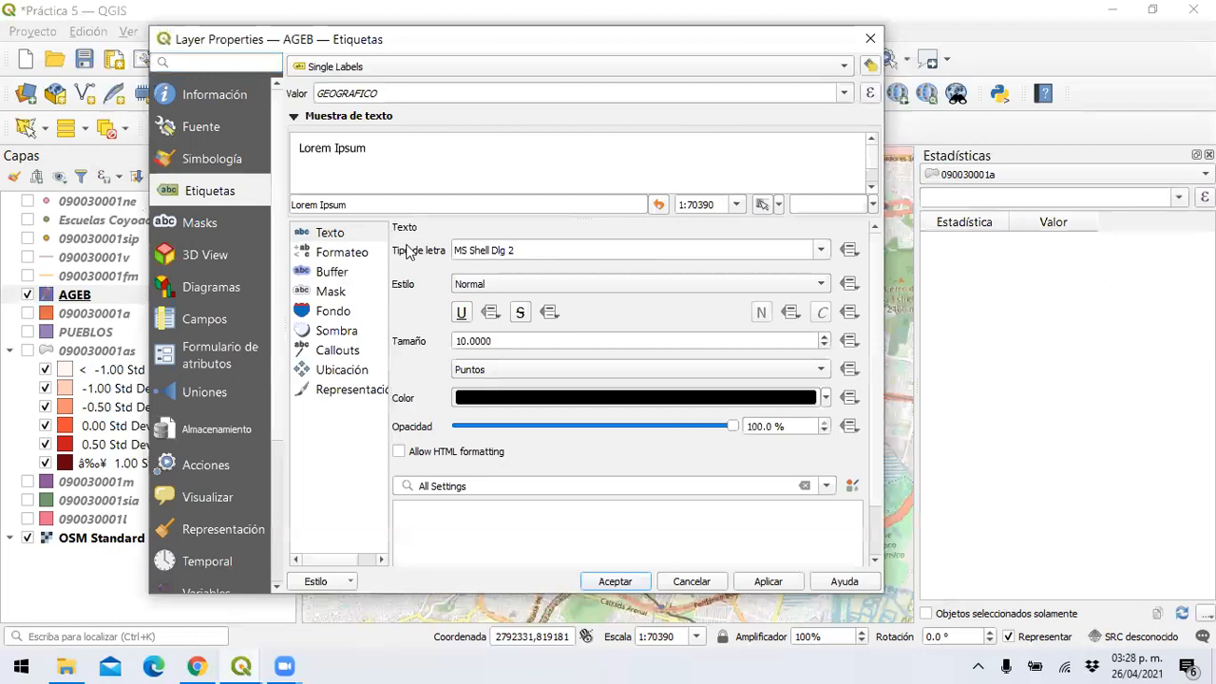
click(843, 93)
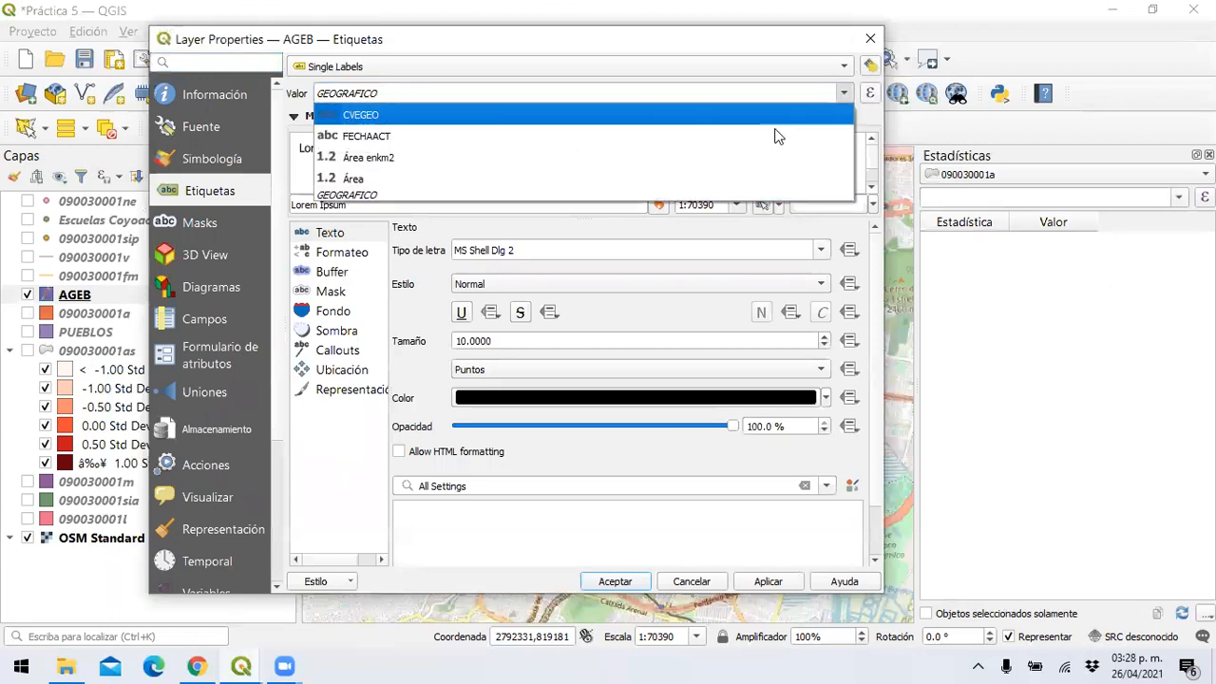
click(748, 160)
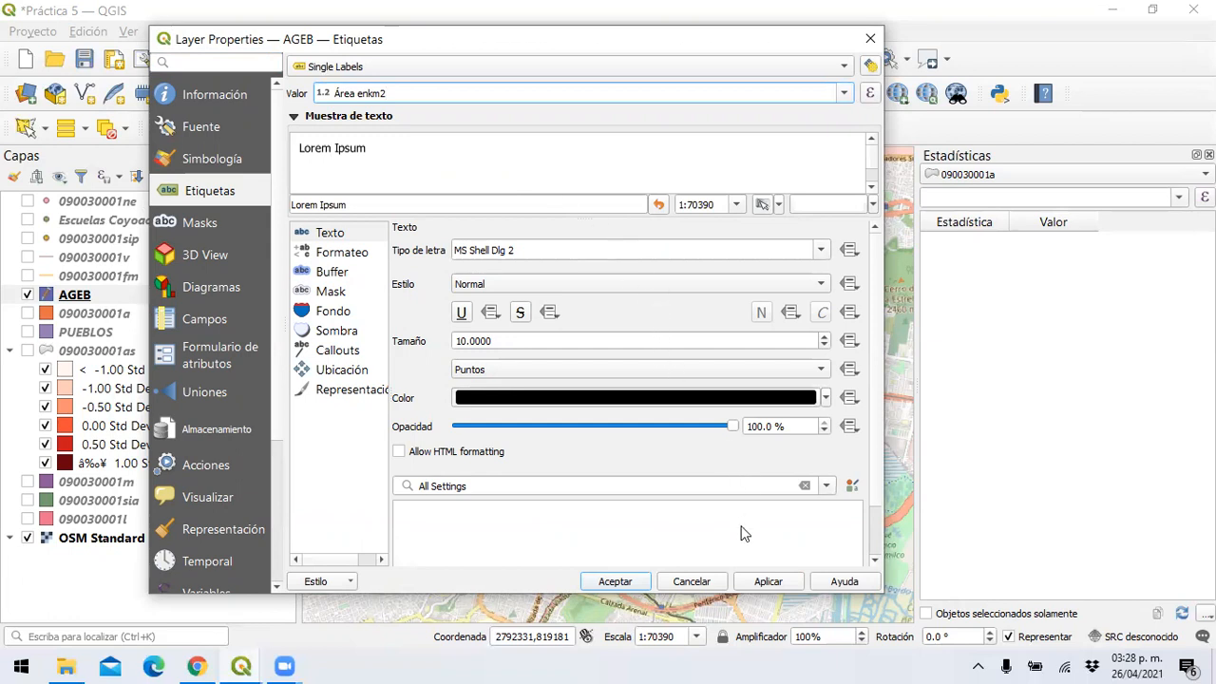
click(760, 585)
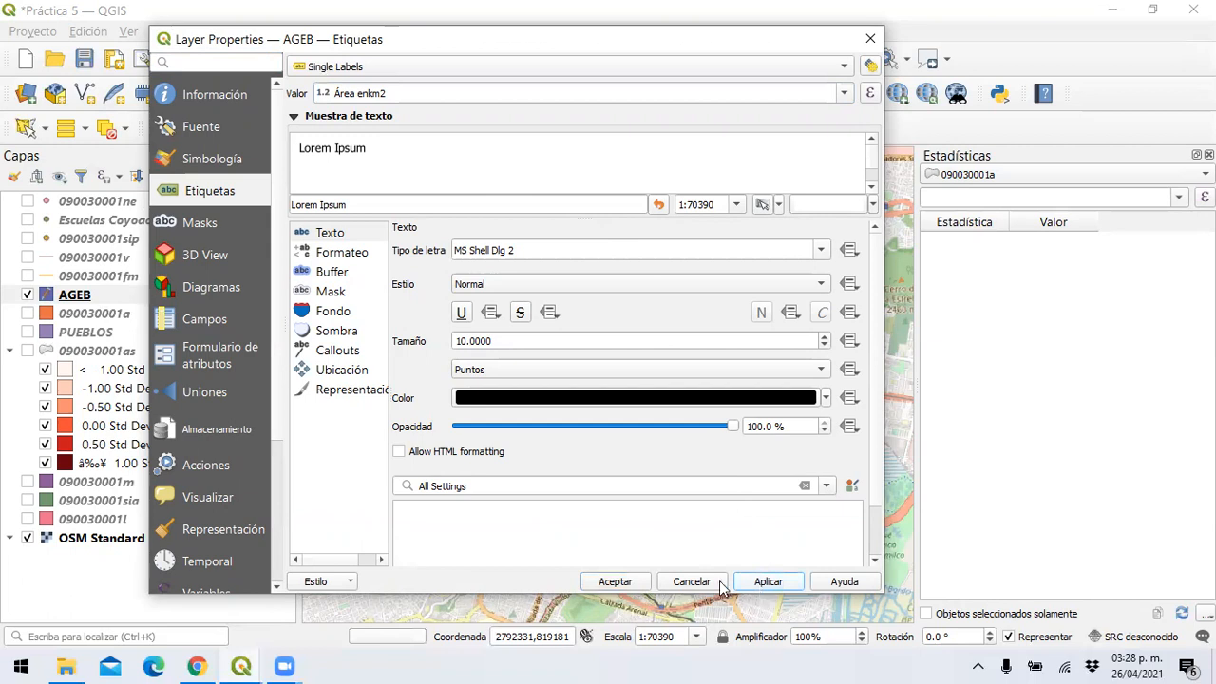
click(622, 583)
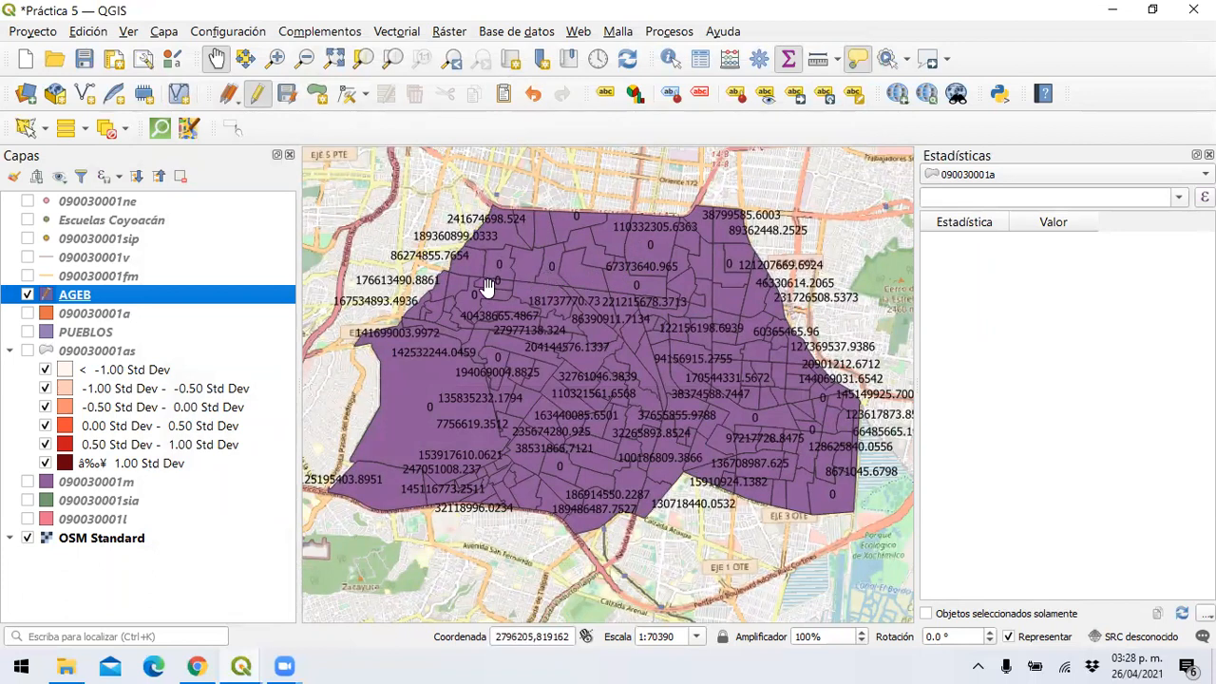
Step: Inspect the area labels across the AGEB polygons, briefly hiding the layer to compare its western polygons with the OSM basemap
scroll(557, 225, up, 1)
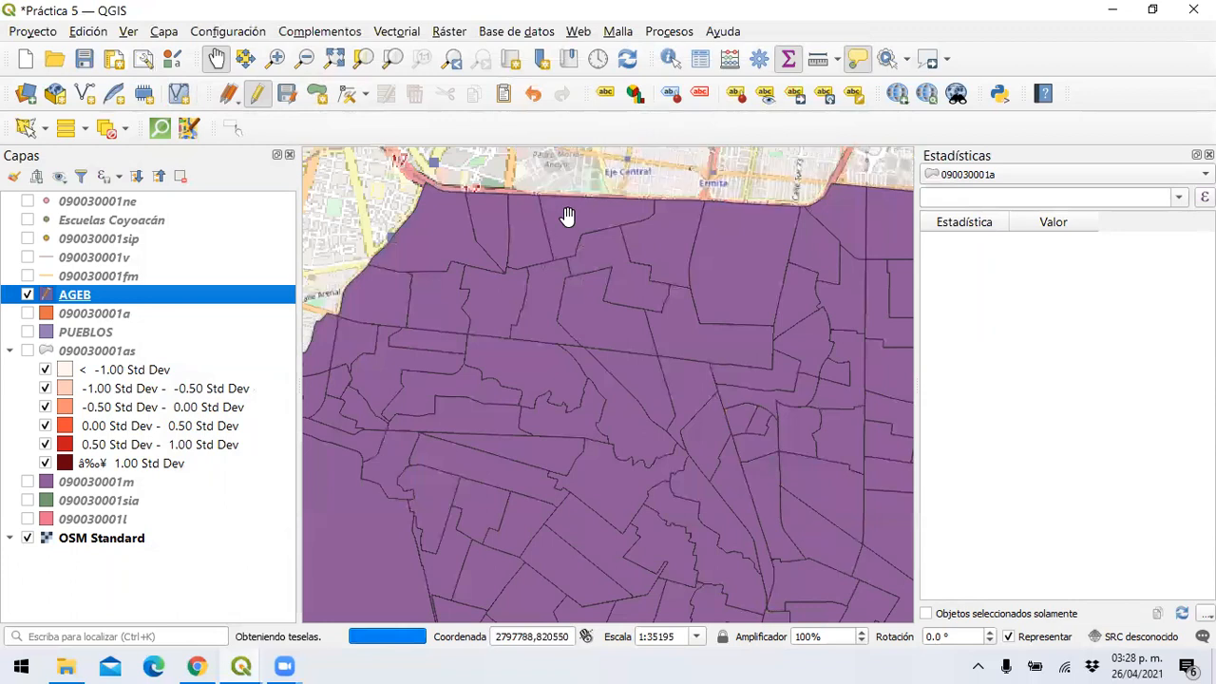
scroll(595, 273, up, 1)
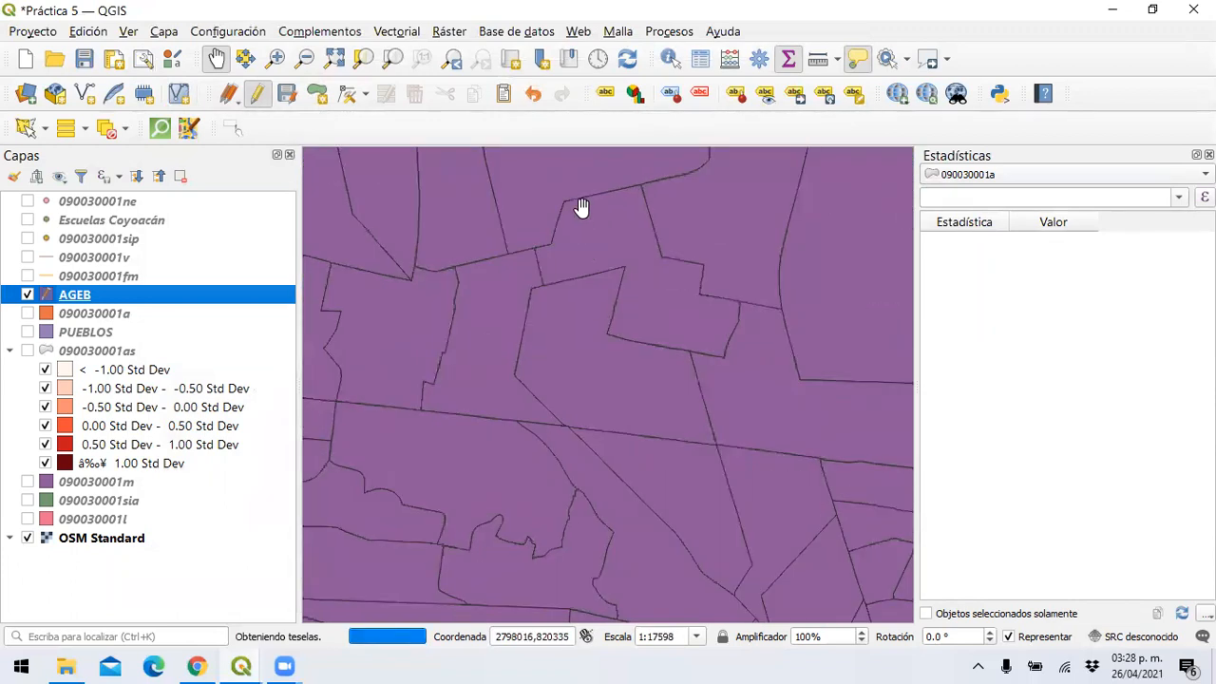
scroll(582, 207, down, 2)
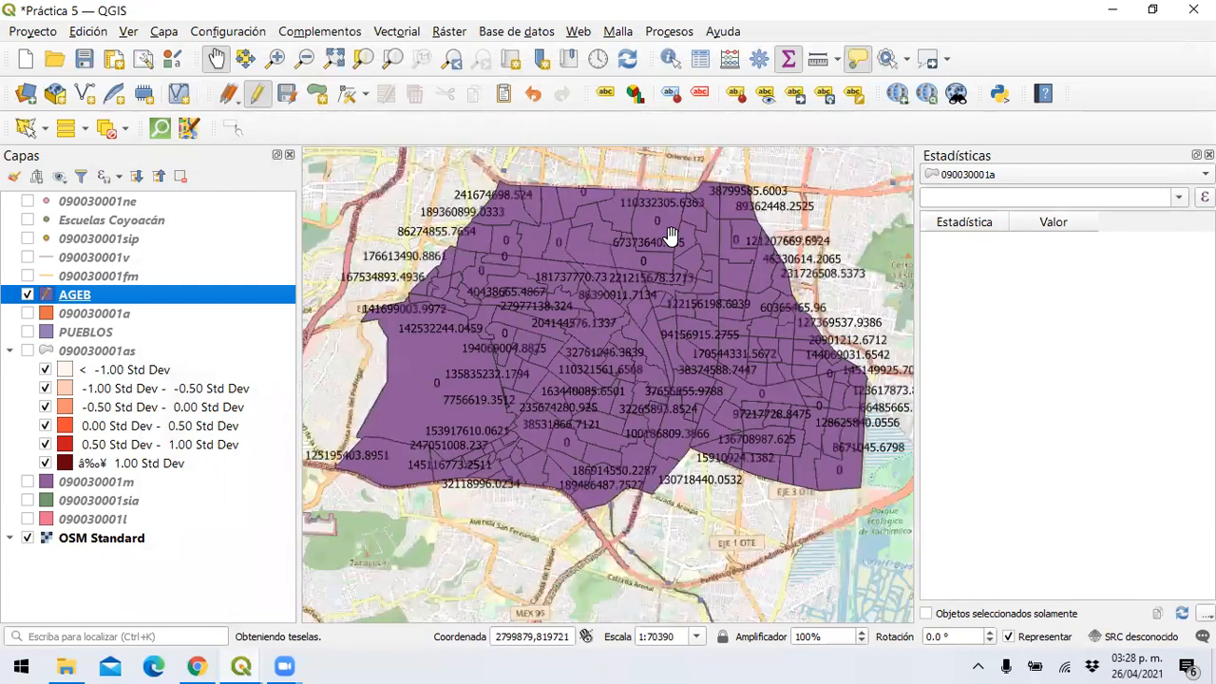
scroll(579, 429, up, 1)
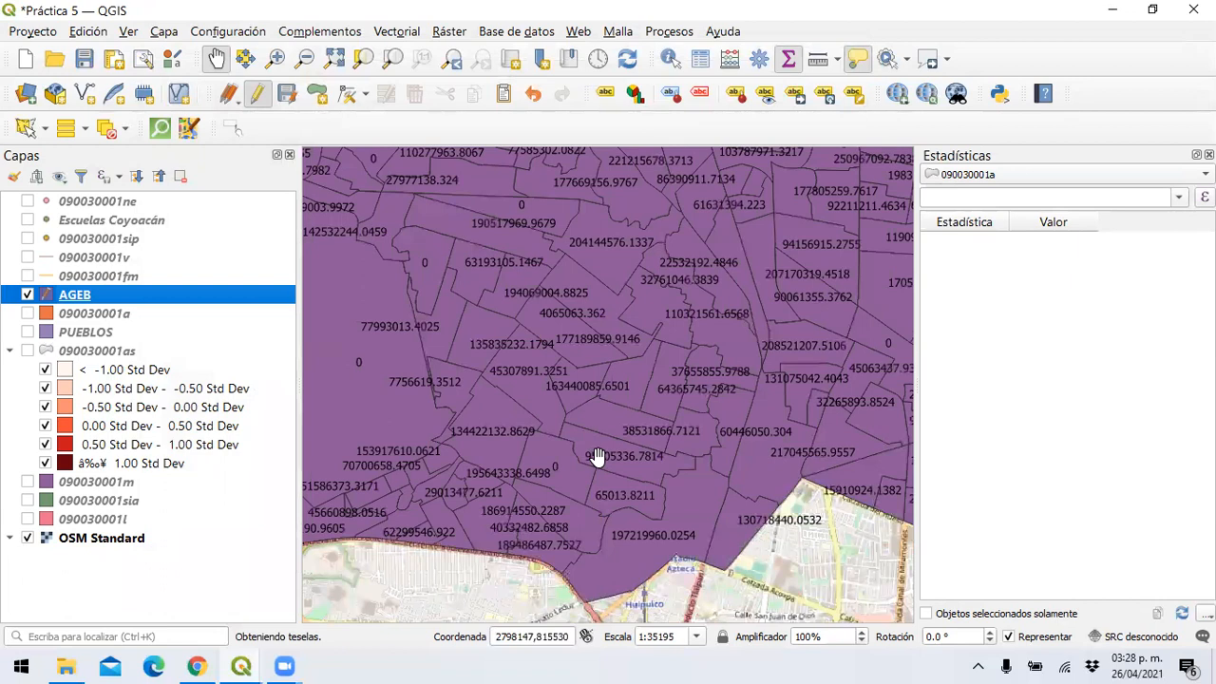
drag(398, 375, 560, 399)
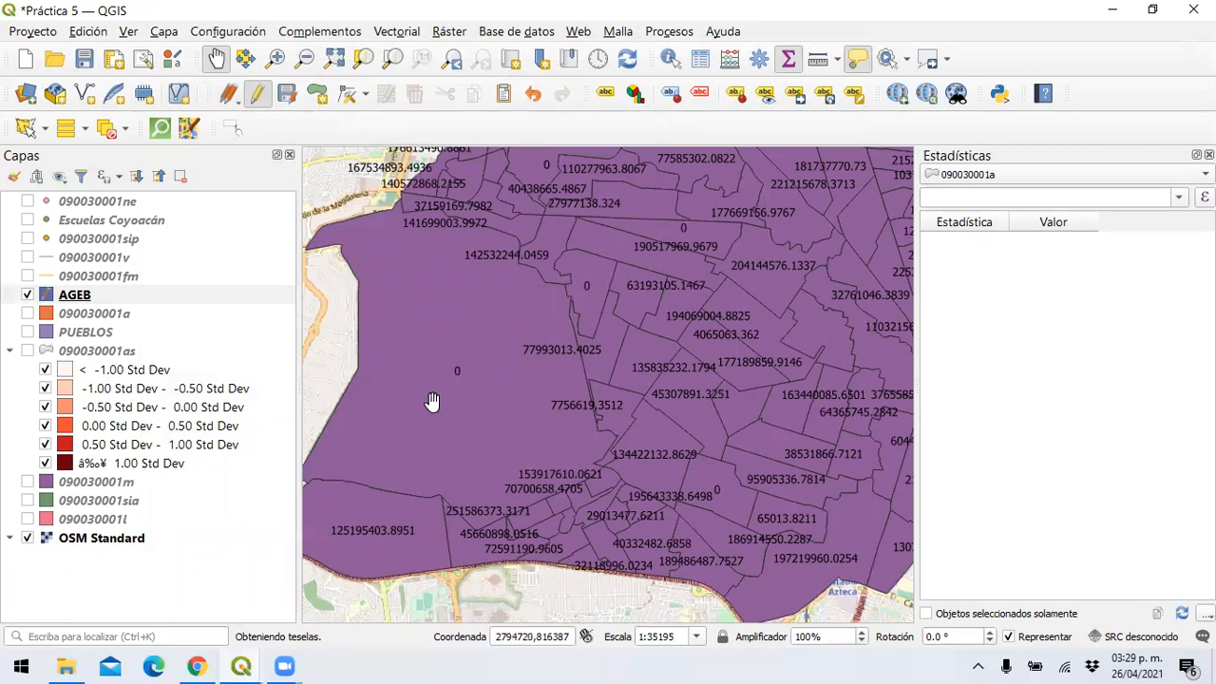
mouse_move(508, 323)
mouse_down()
mouse_move(482, 363)
mouse_move(529, 322)
mouse_up()
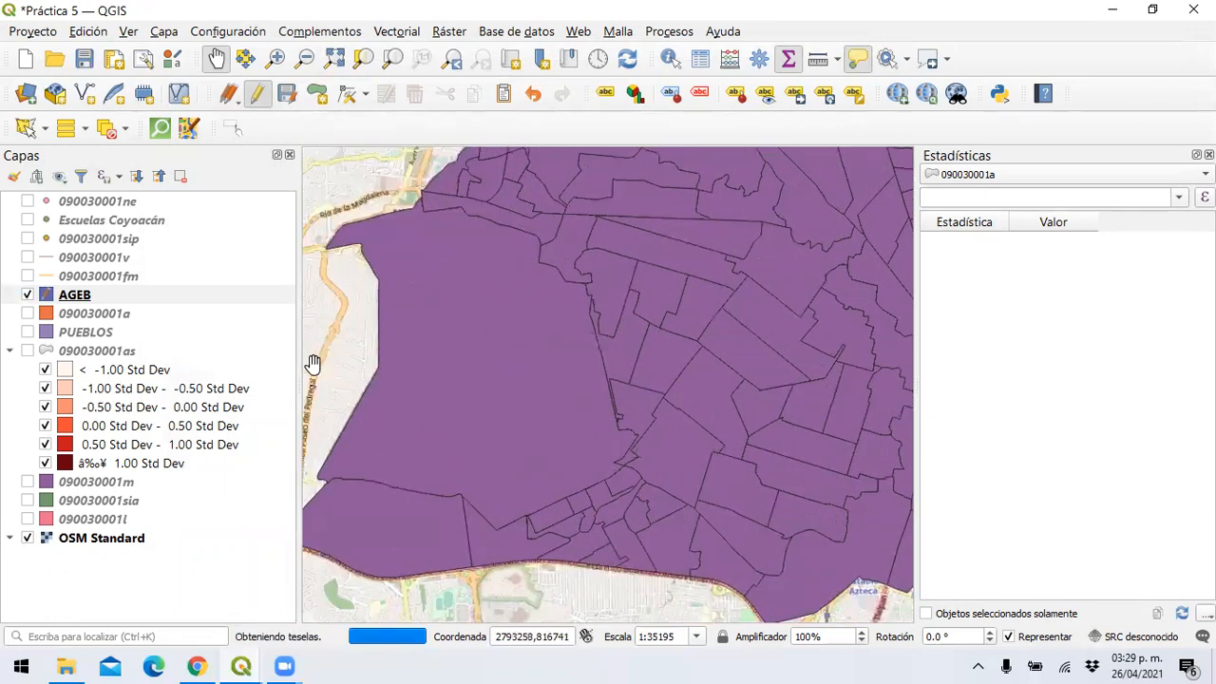
click(27, 295)
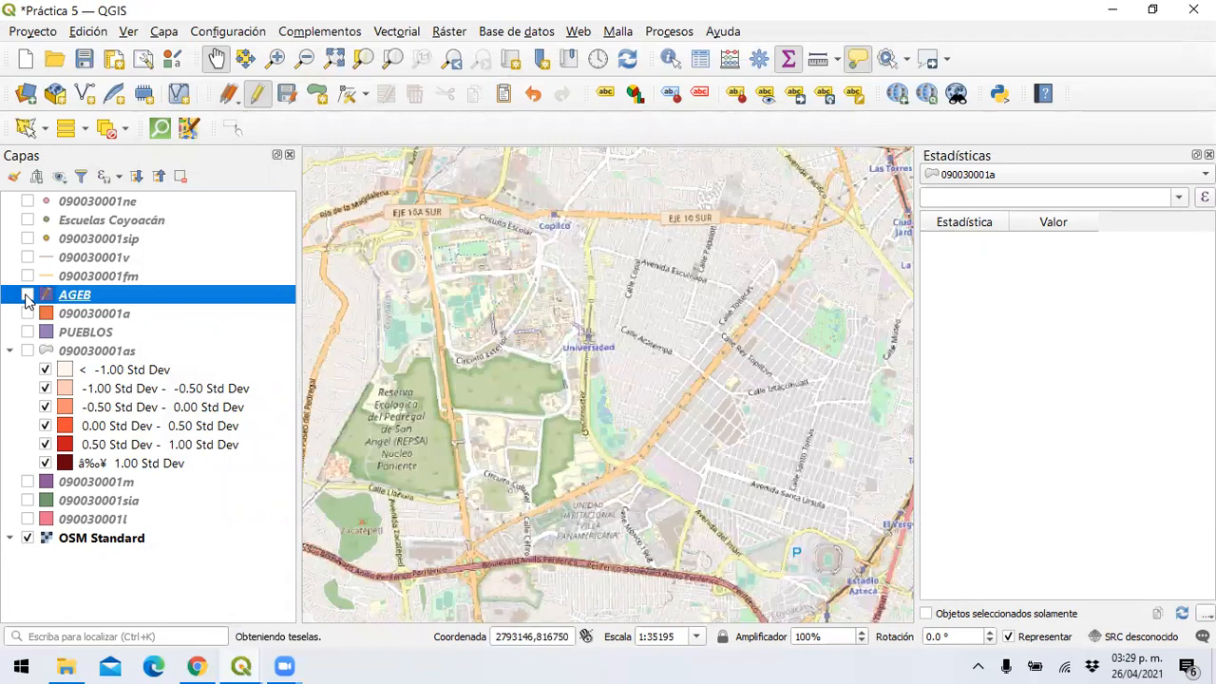
click(28, 296)
drag(590, 300, 445, 372)
drag(556, 332, 546, 351)
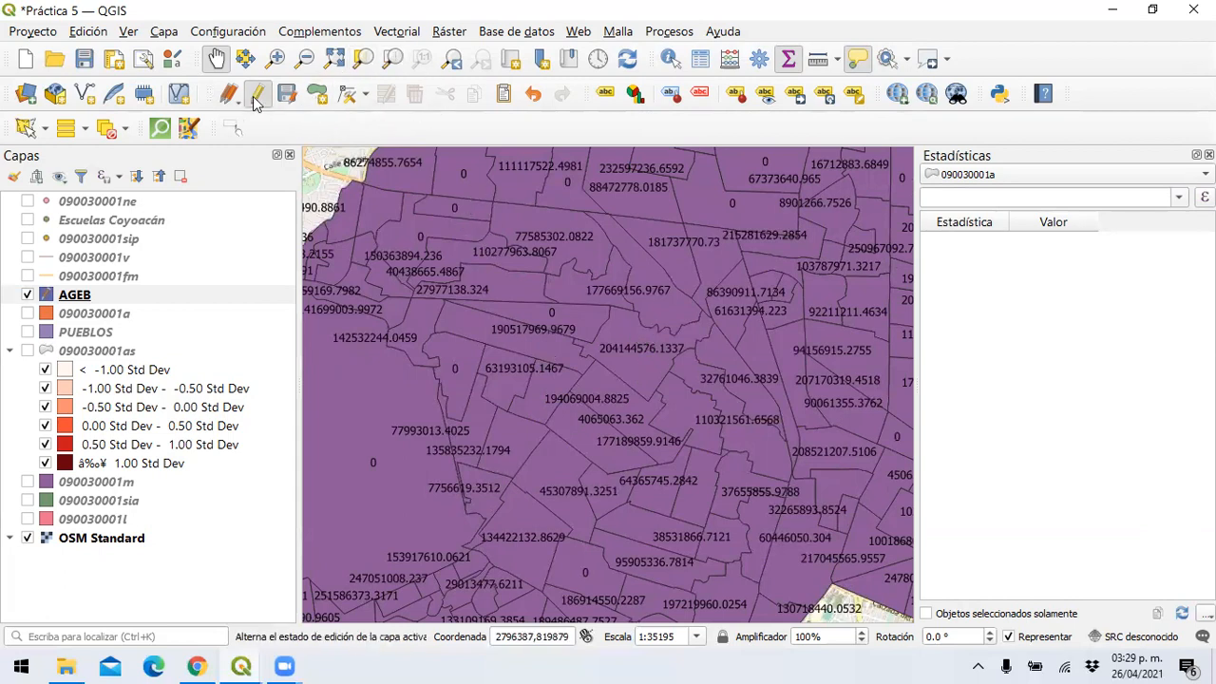
Step: Open the Field Calculator from the AGEB attribute table, read the help for the Geometría function $area, and close both without calculating
right_click(101, 298)
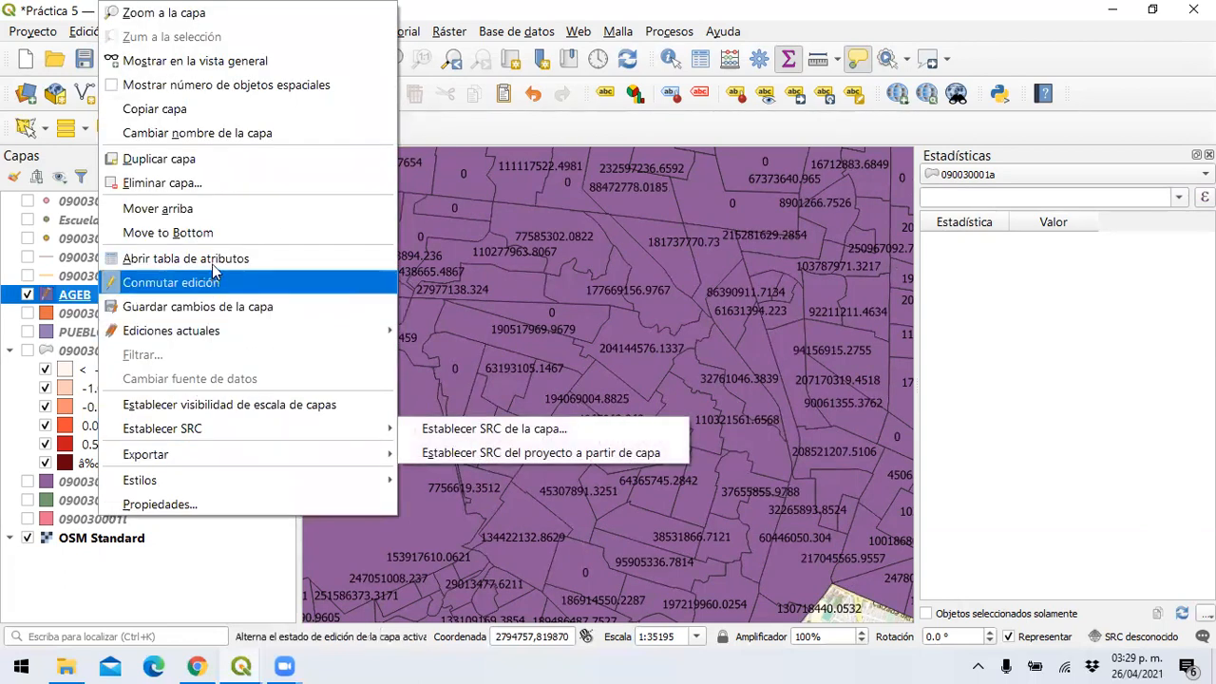
click(212, 263)
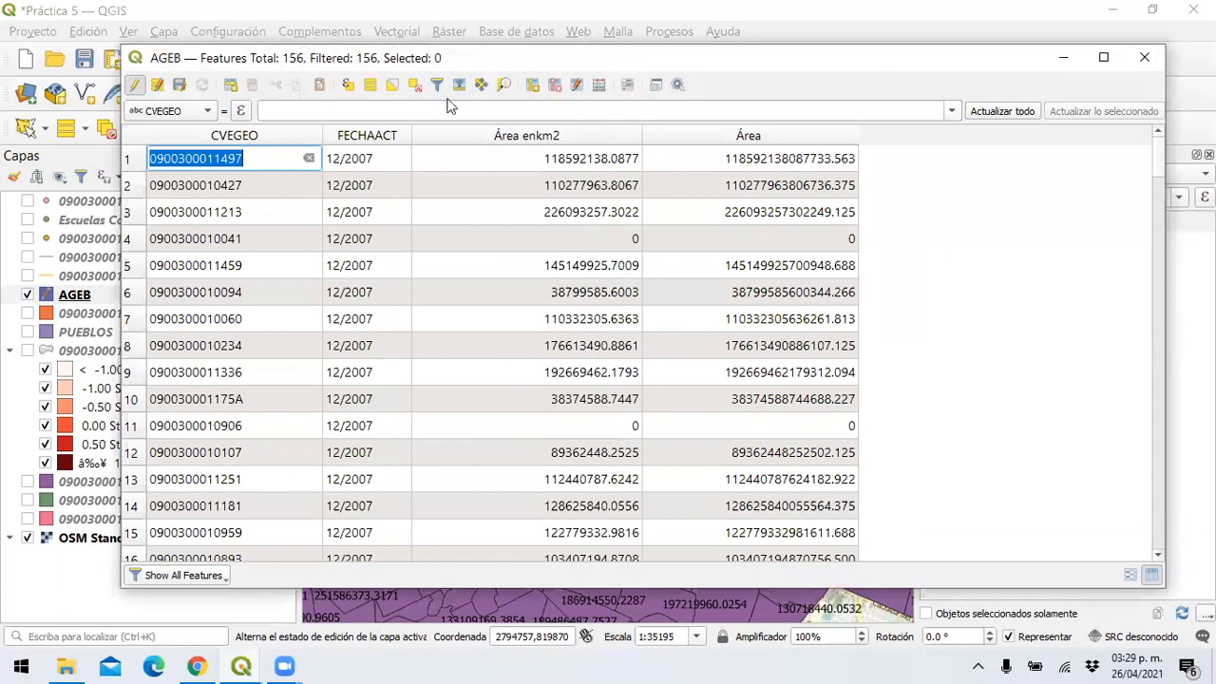
click(598, 87)
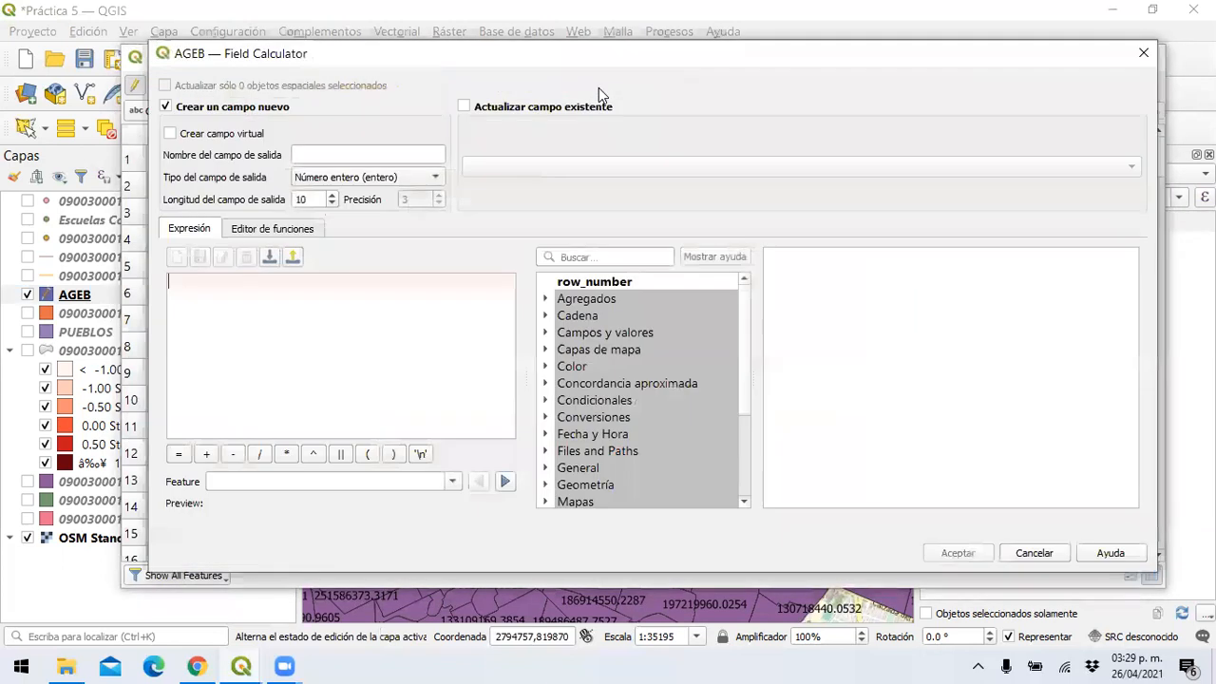
scroll(617, 421, down, 1)
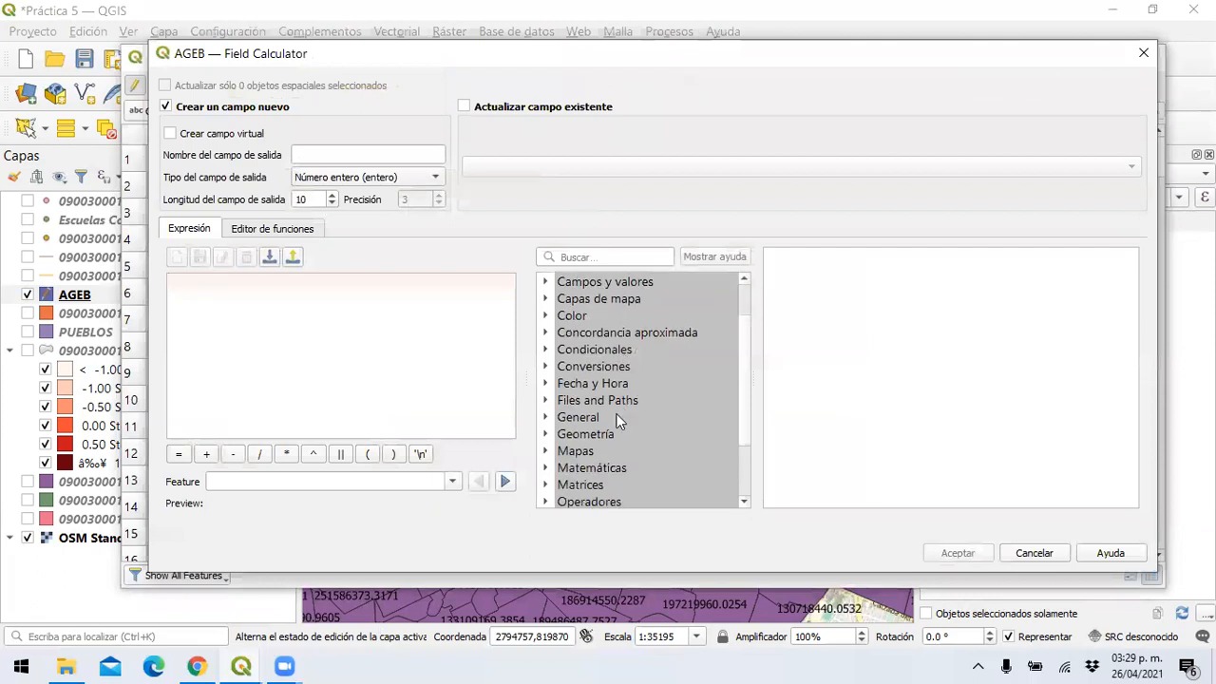
click(562, 439)
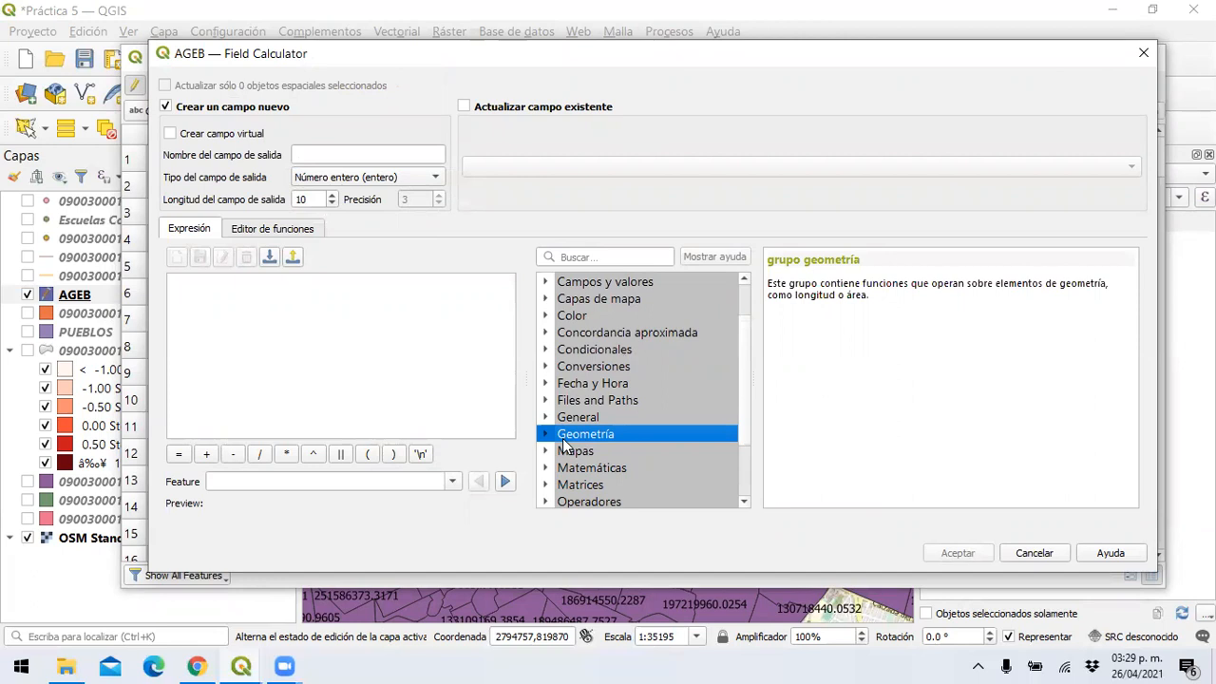
double_click(584, 434)
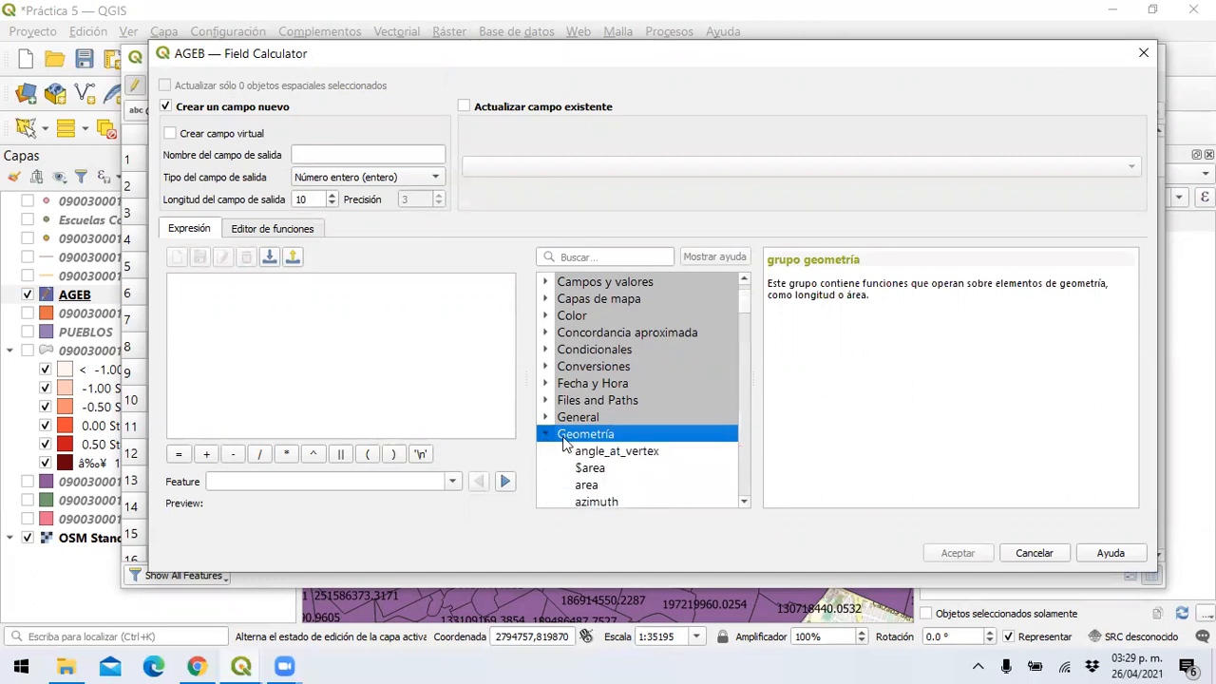
scroll(635, 465, down, 1)
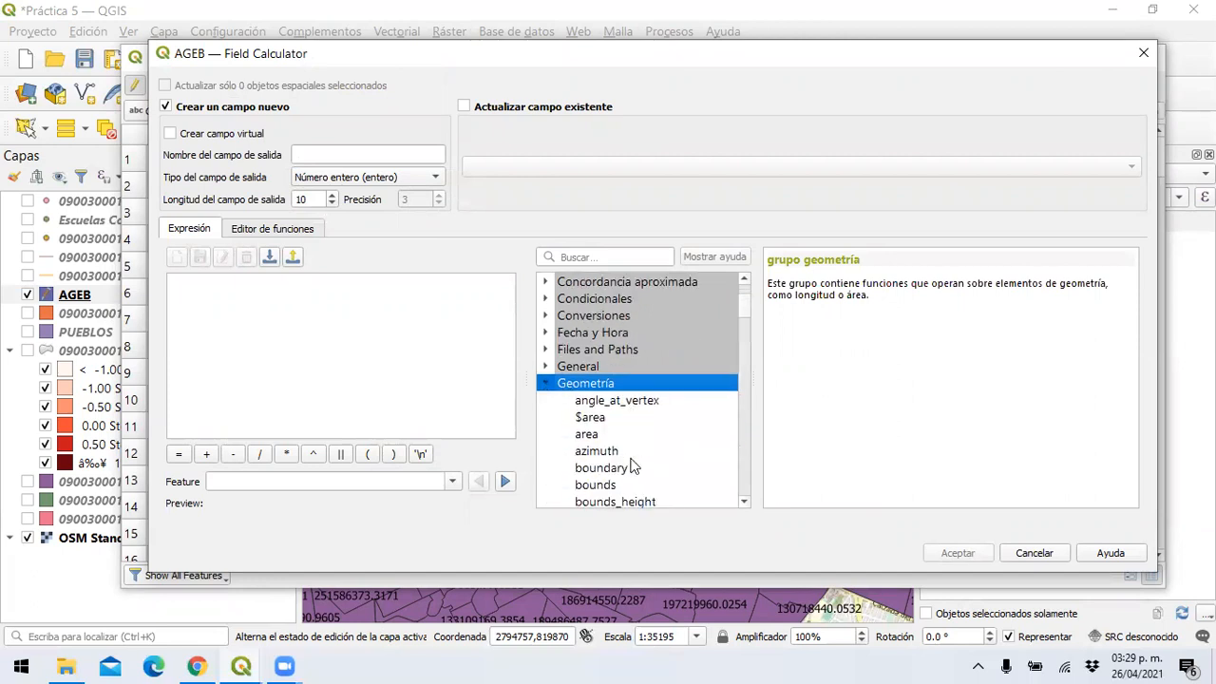
click(604, 407)
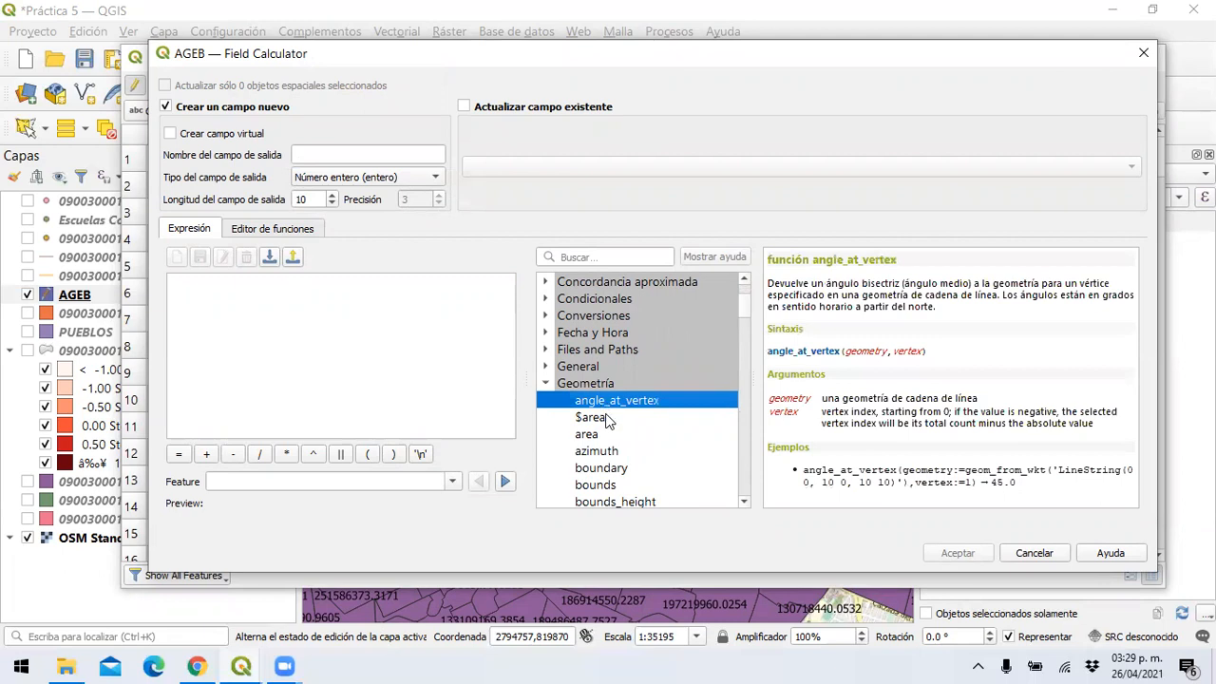
click(608, 420)
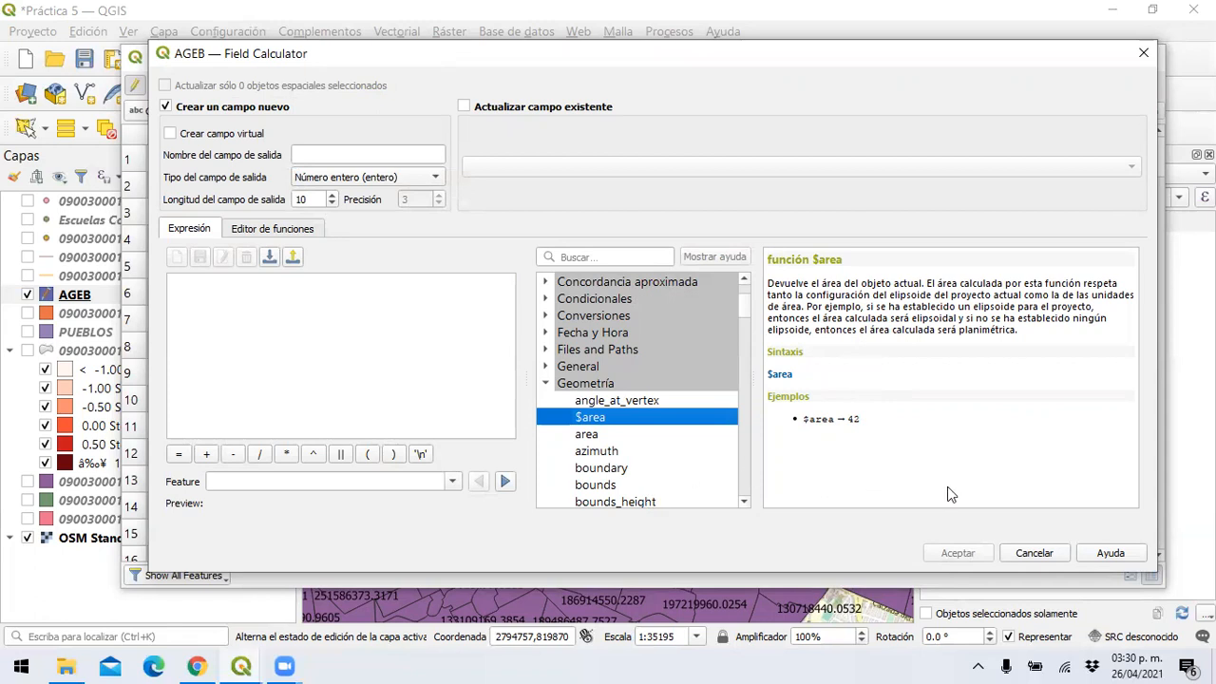
click(1061, 553)
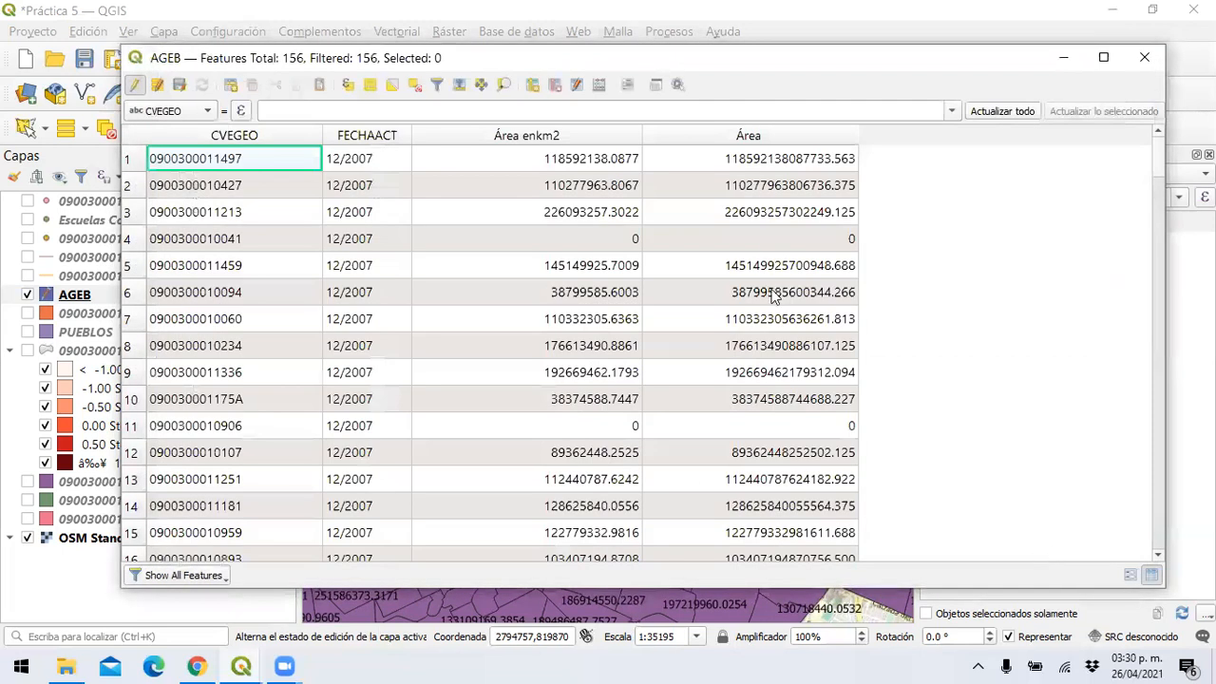
click(1139, 58)
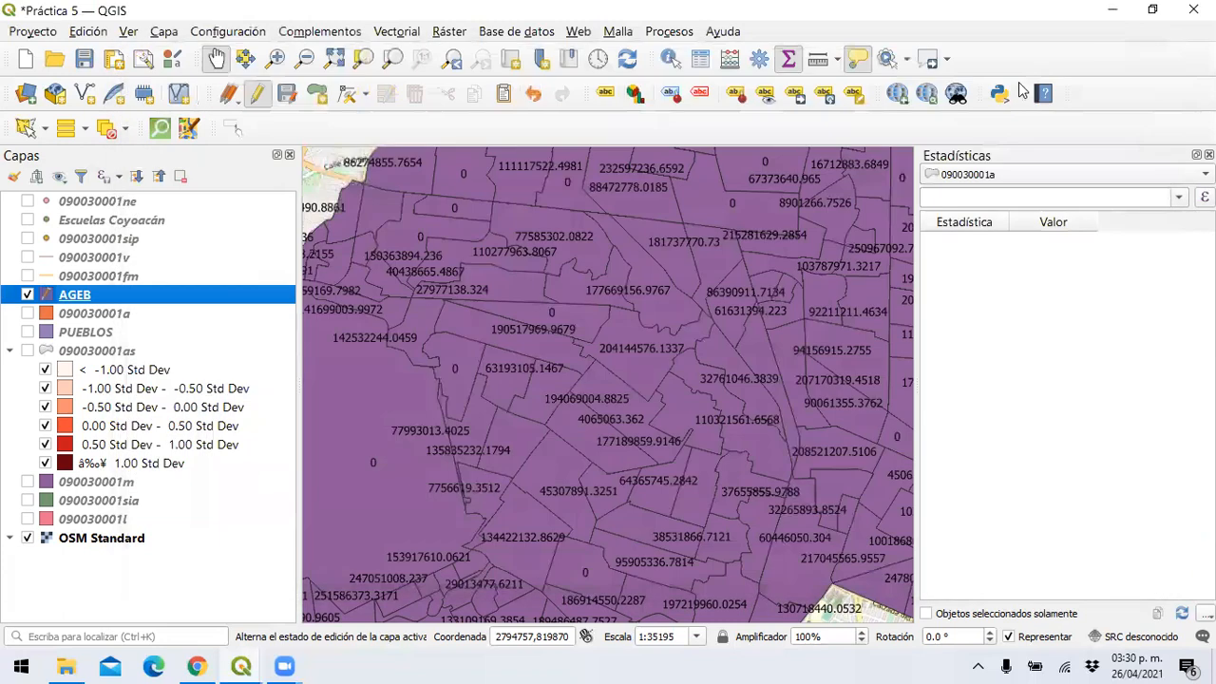
Step: Try to start a new project while saving the pending changes to the AGEB layer
click(33, 31)
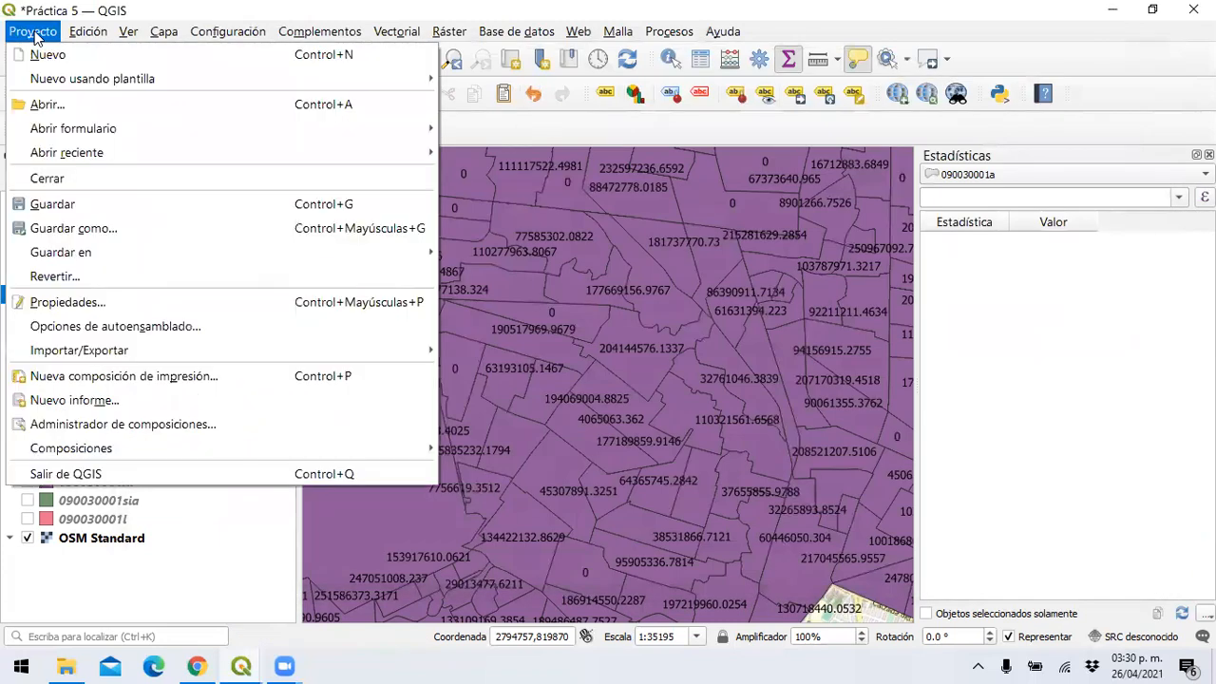
click(76, 61)
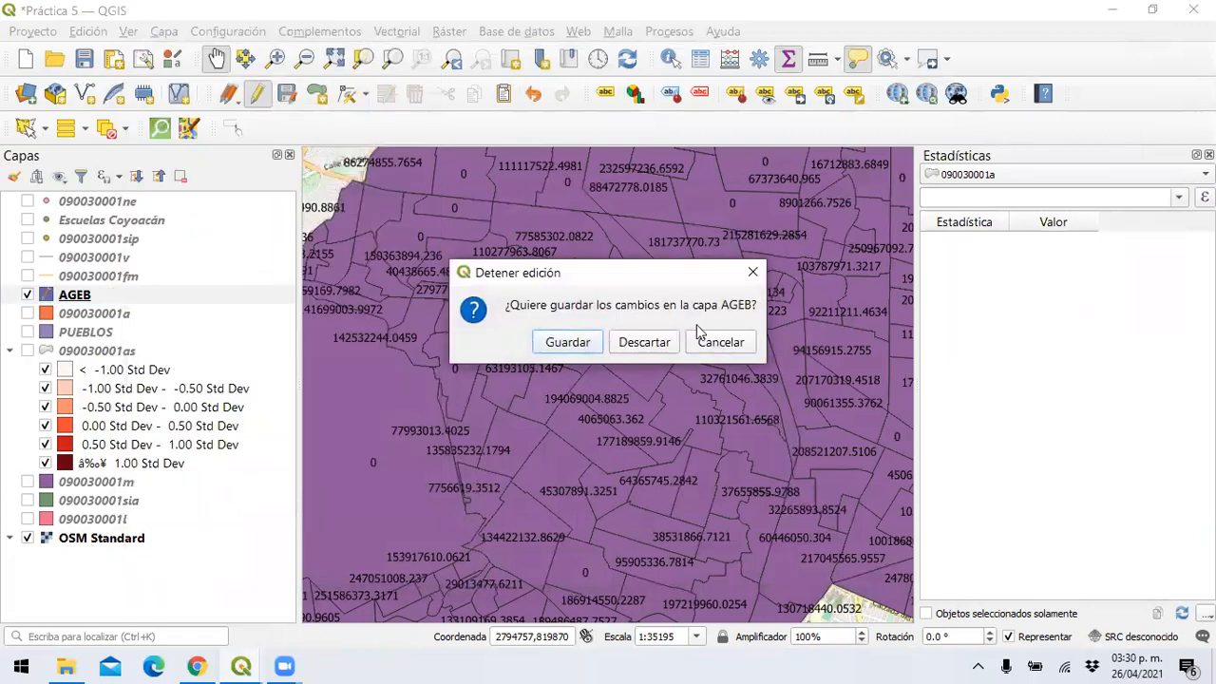
click(572, 344)
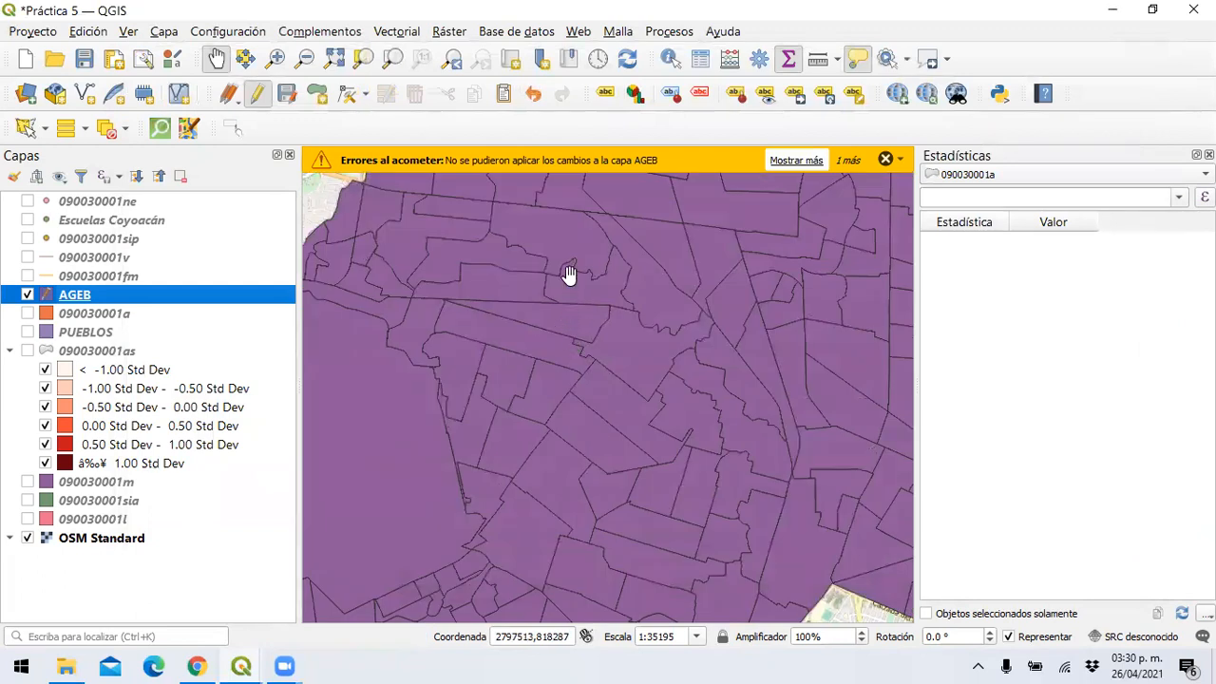
Step: Save the AGEB edits from its attribute table, and switch off editing for the layer
right_click(192, 299)
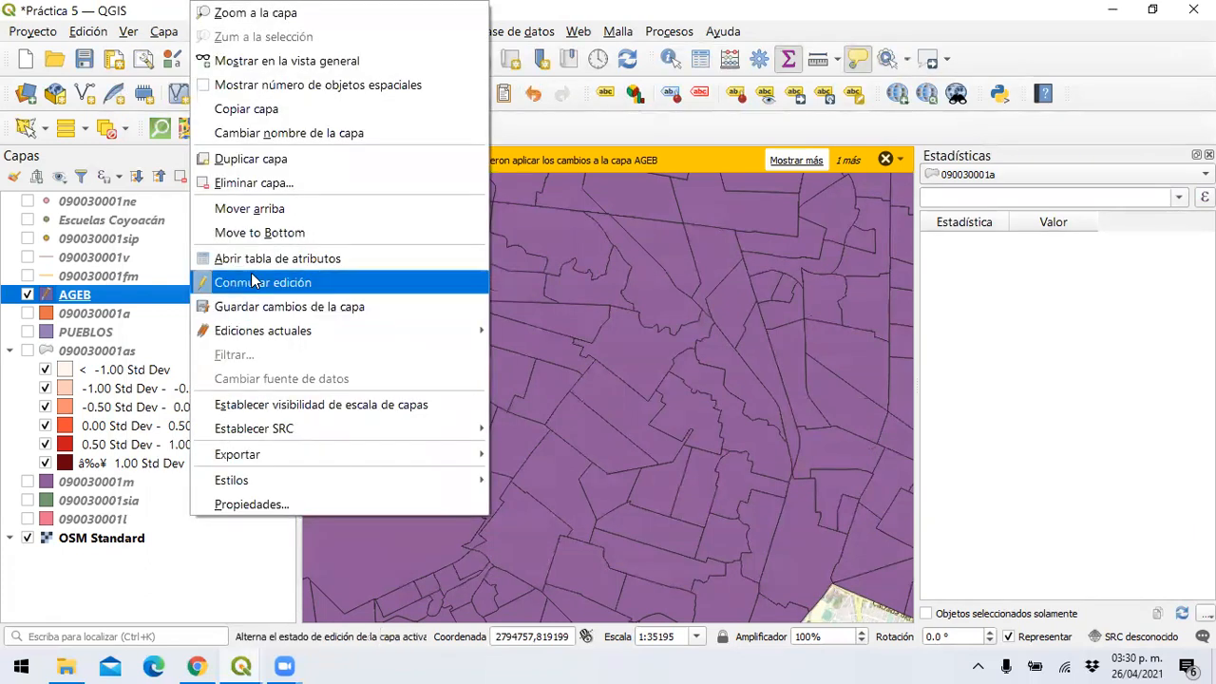
click(271, 259)
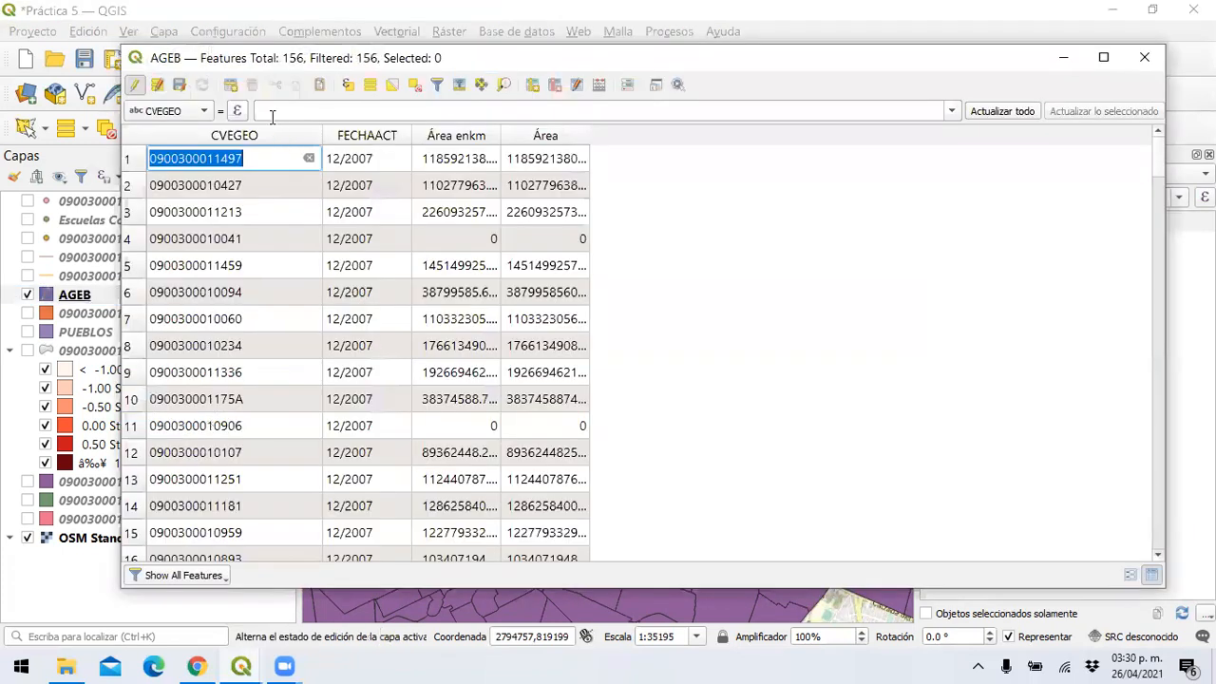
click(178, 86)
click(1145, 61)
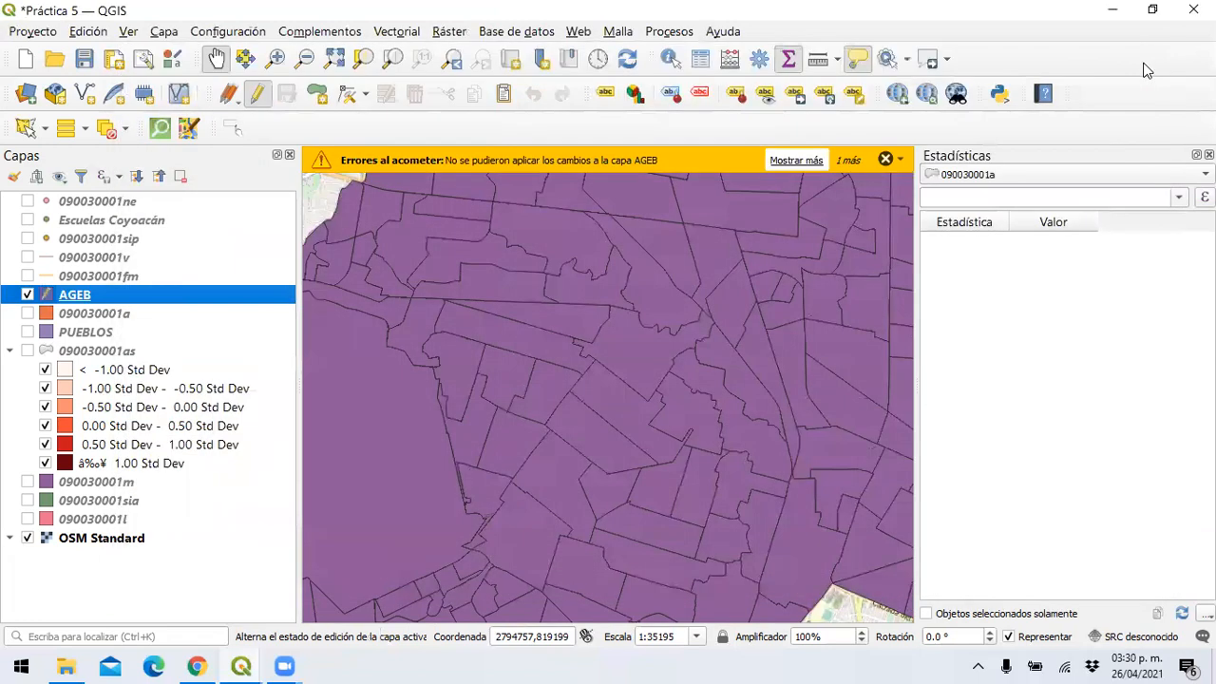
click(886, 159)
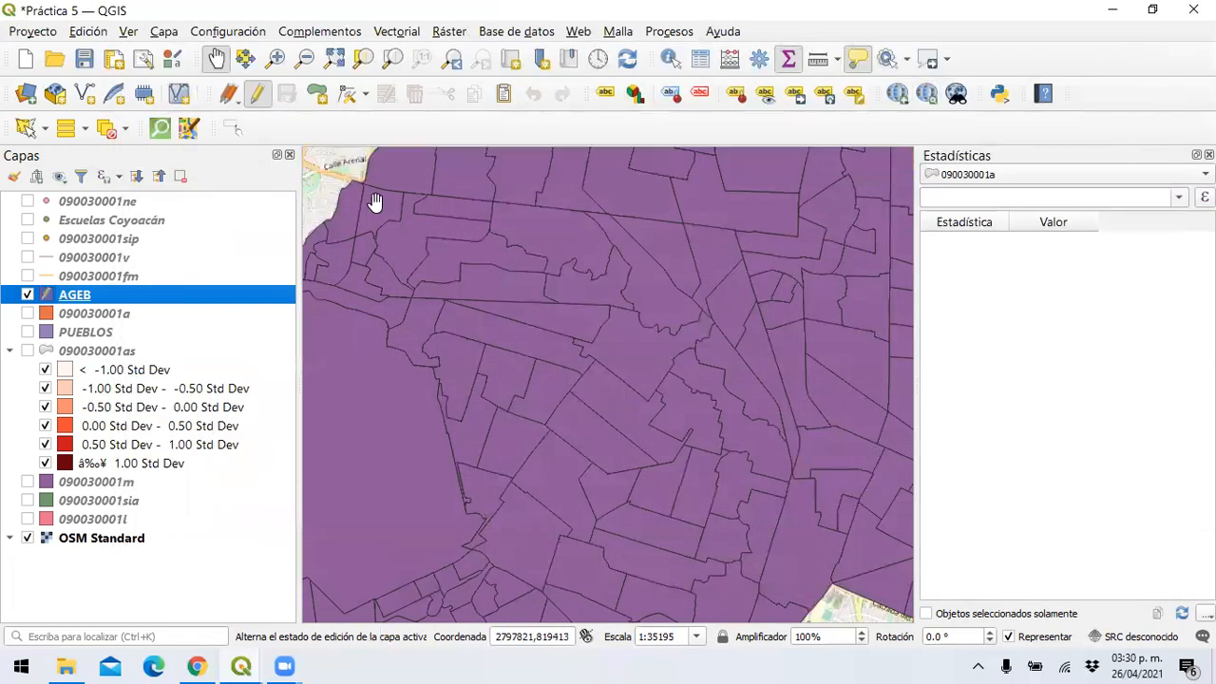
right_click(84, 299)
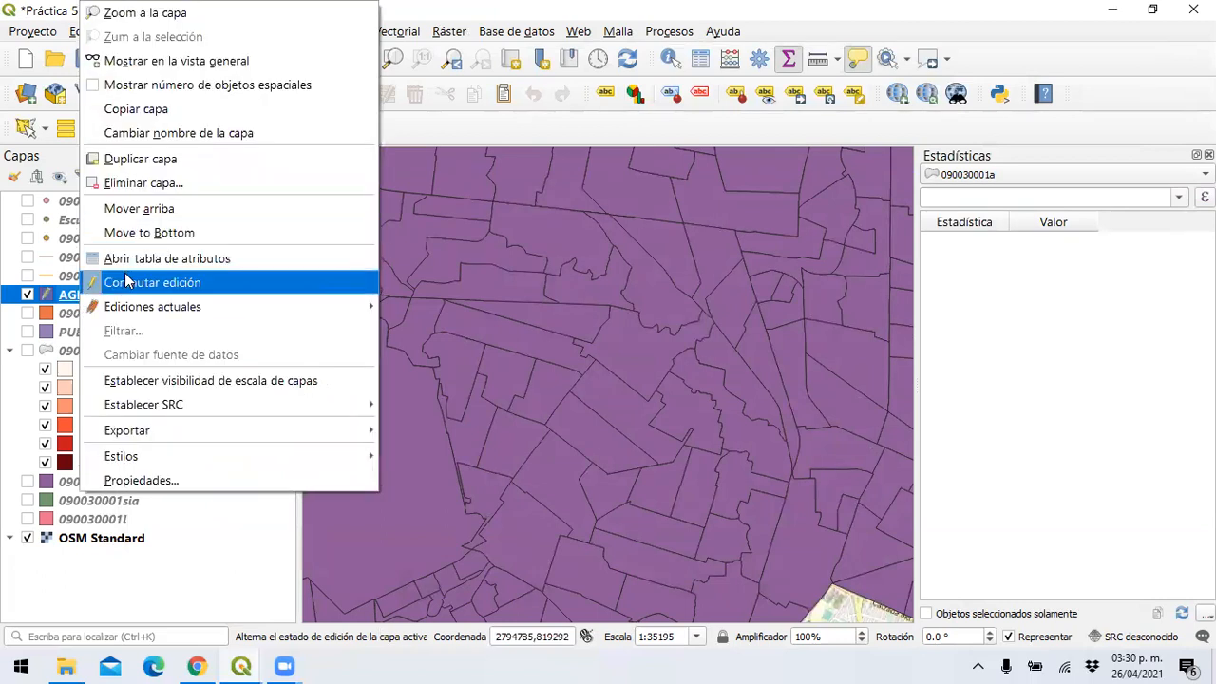
click(125, 279)
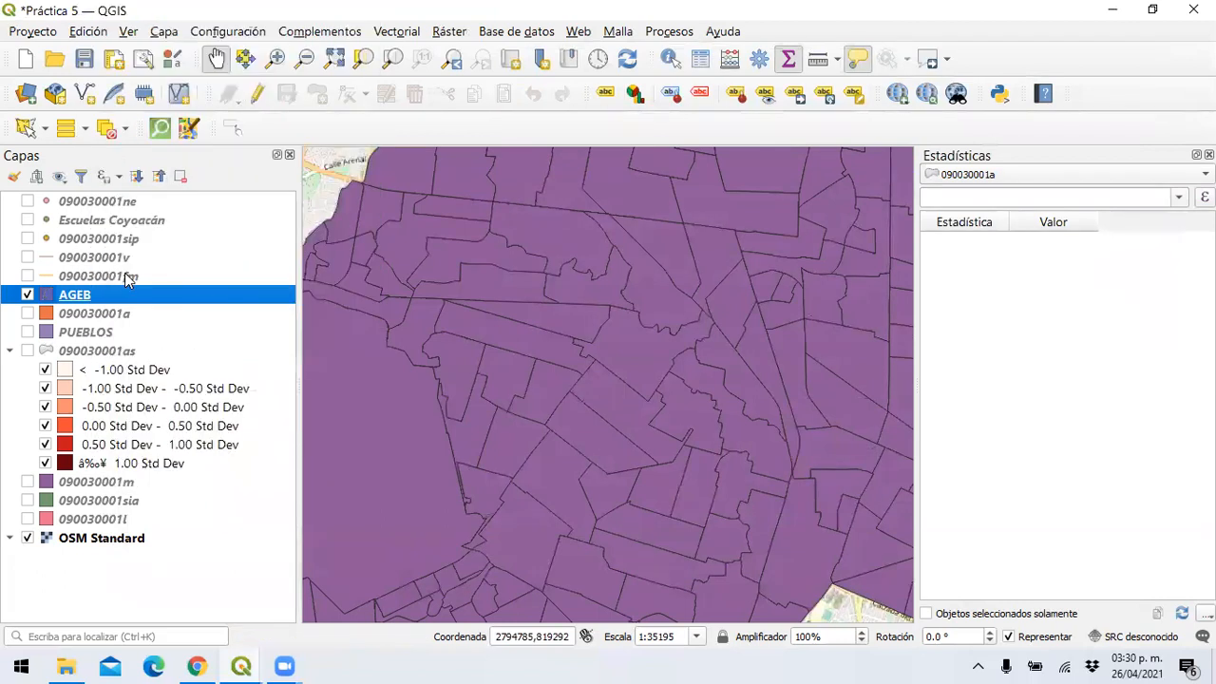
Step: Close the Práctica 5 project with its changes saved, and create a new empty project
click(41, 36)
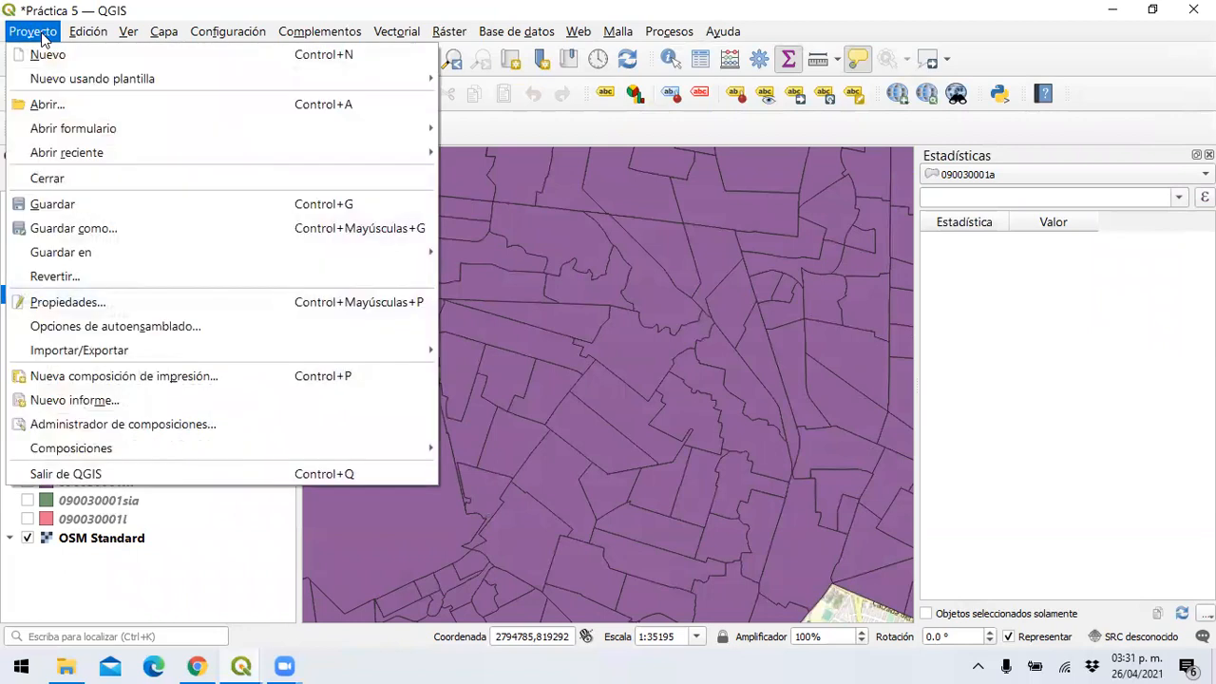
click(92, 184)
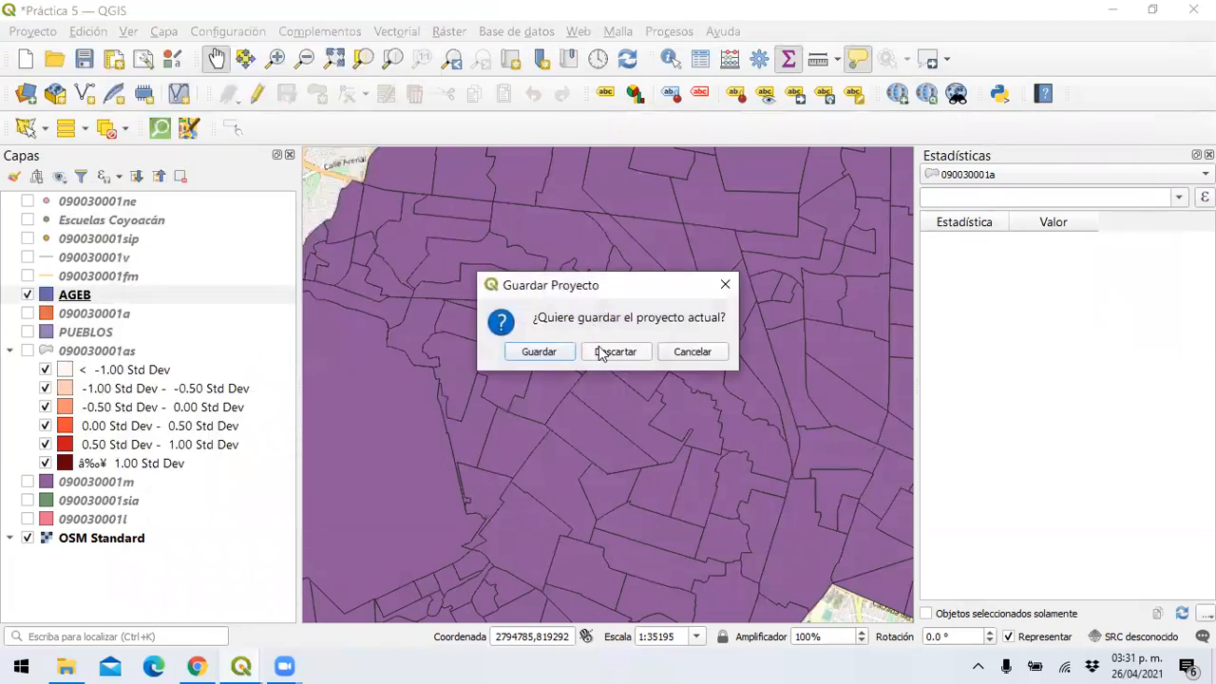
click(558, 355)
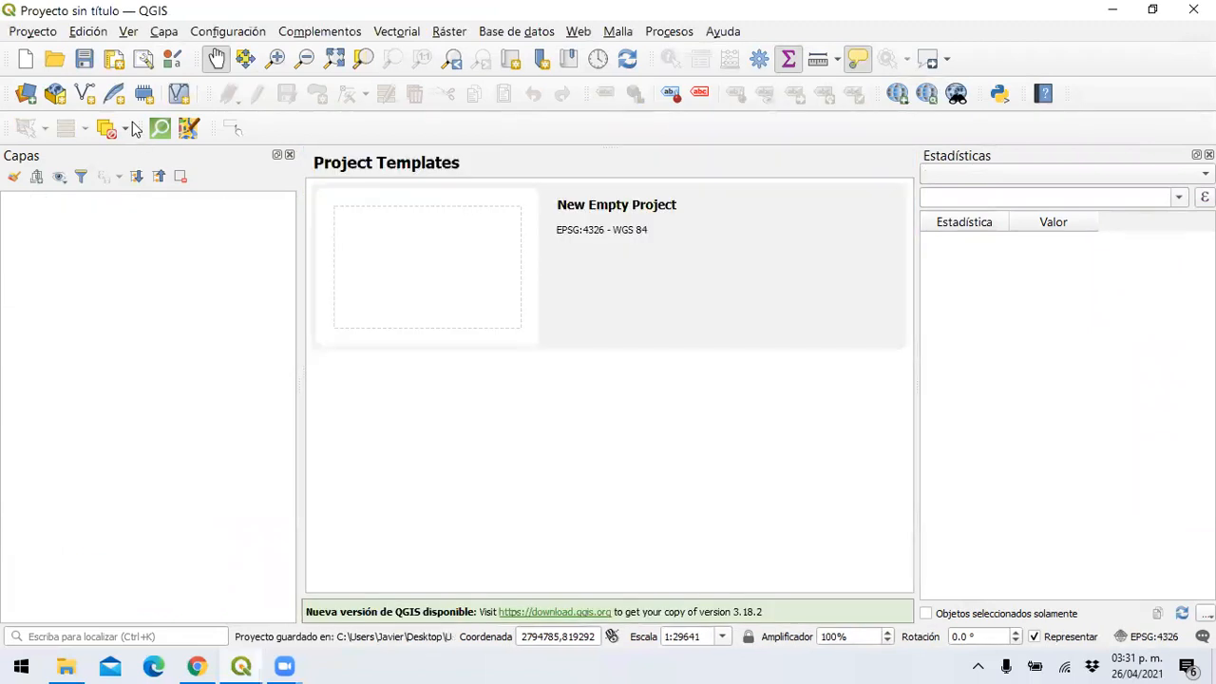
double_click(440, 259)
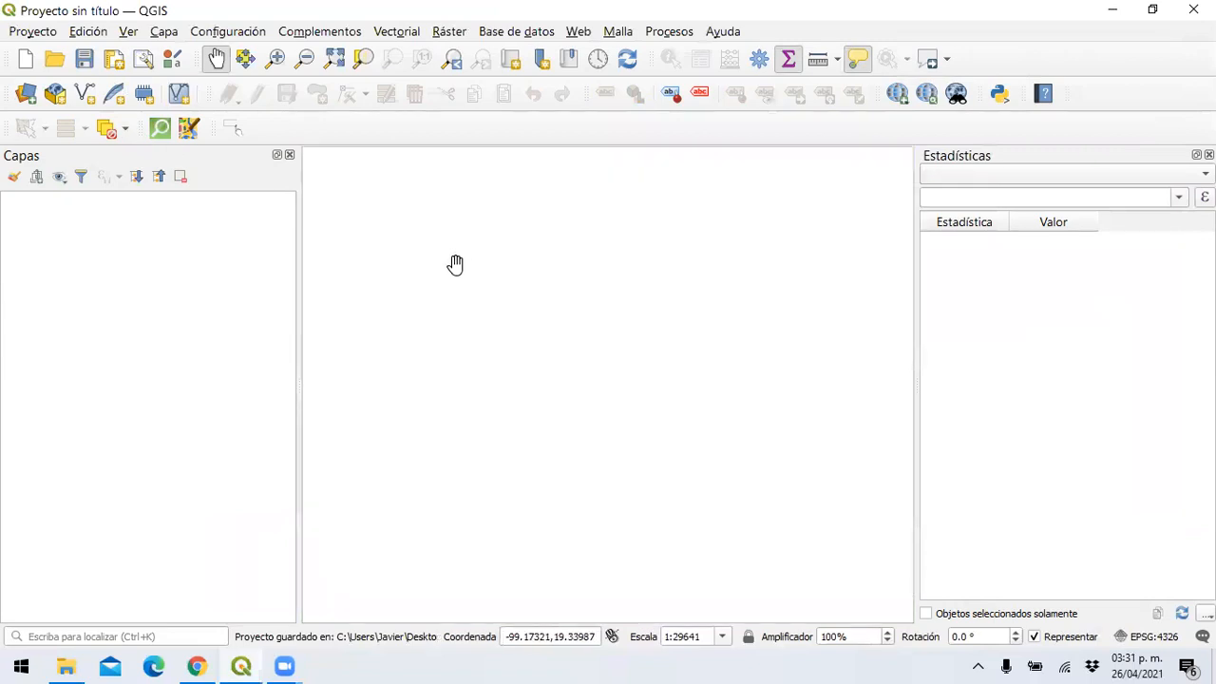
Step: Add the AGEB shapefile from the Práctica 5 folder as a vector layer, filtering the file list to Archivos shape de ESRI
click(29, 36)
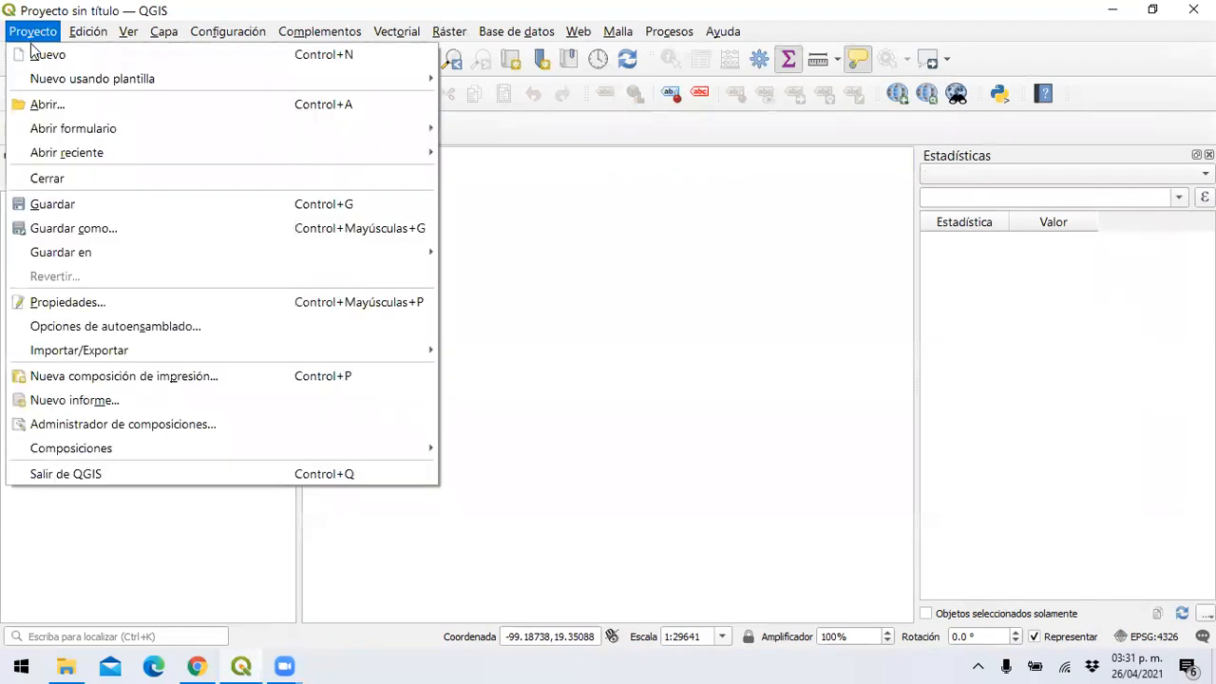
mouse_move(166, 34)
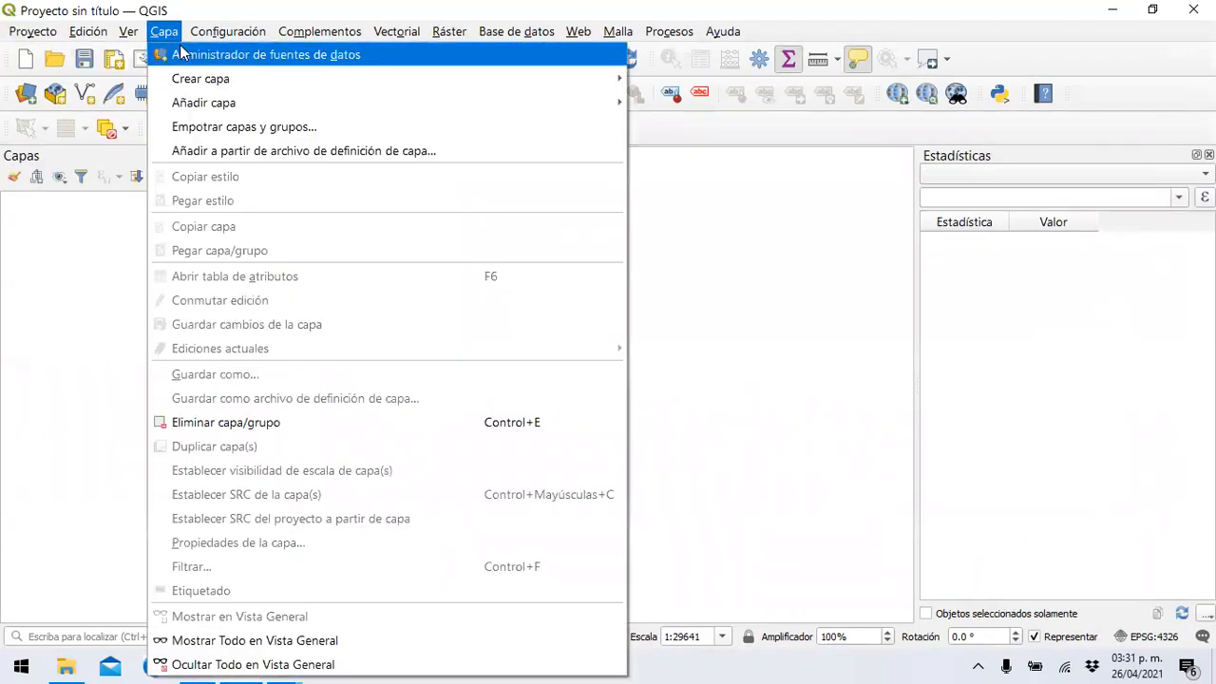
click(449, 63)
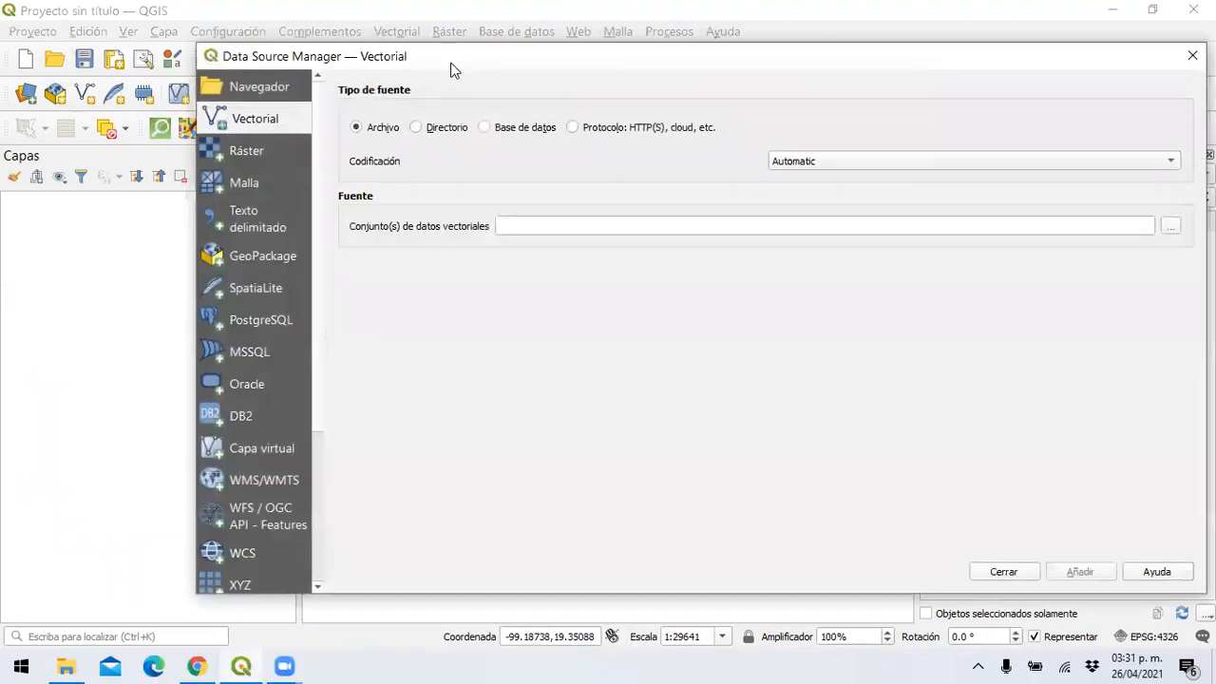
click(1171, 228)
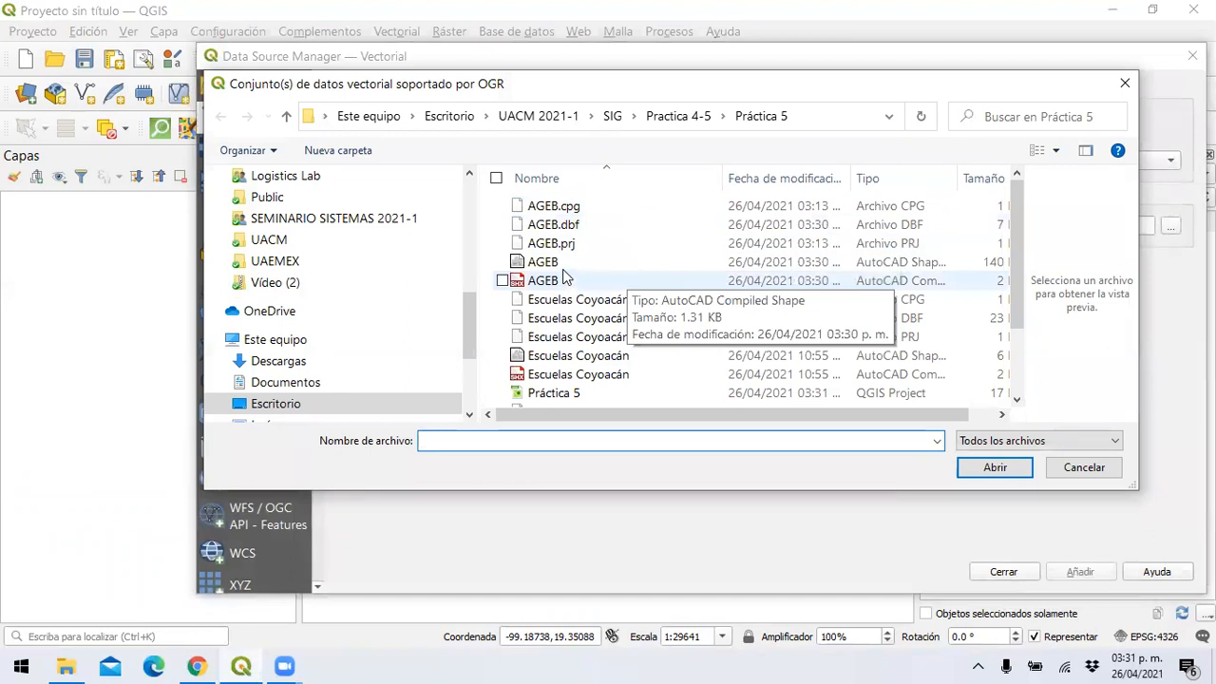
click(1101, 445)
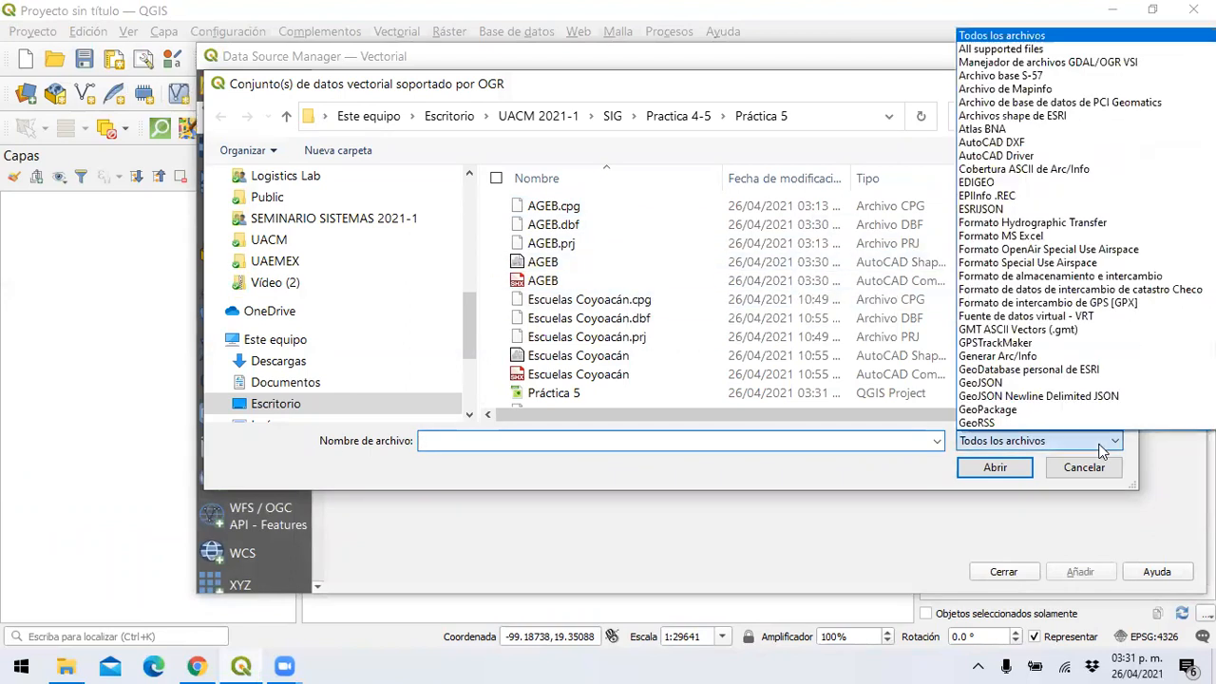
click(1036, 115)
click(570, 213)
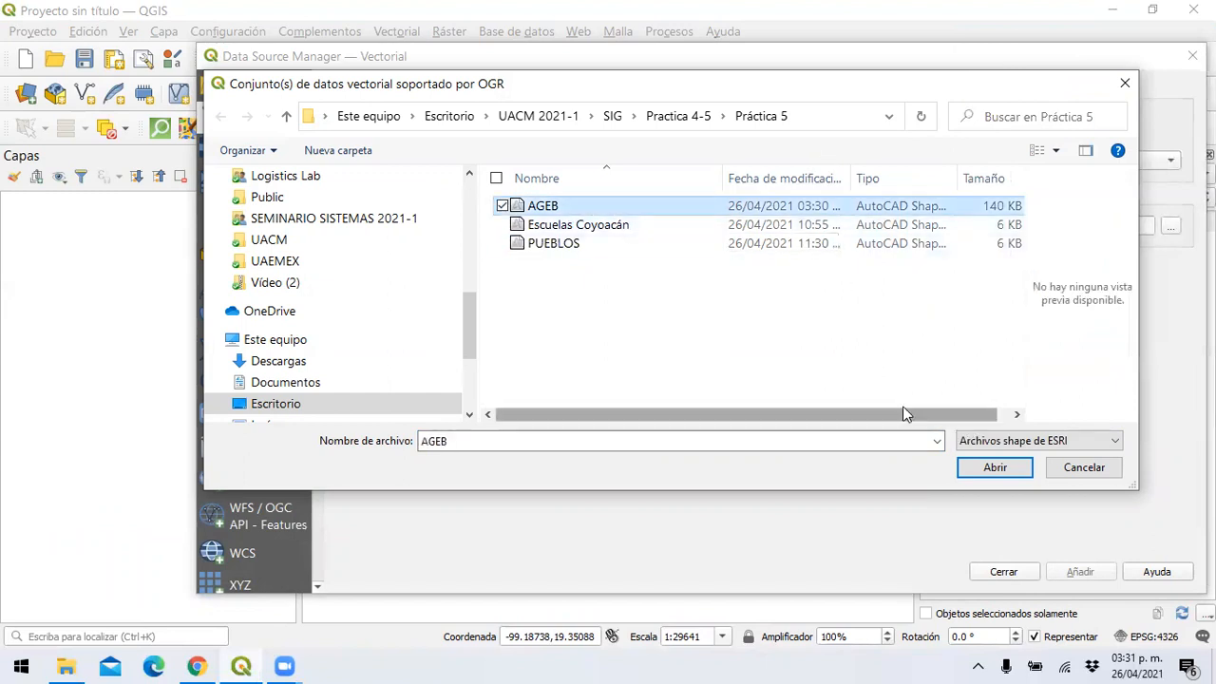
click(994, 468)
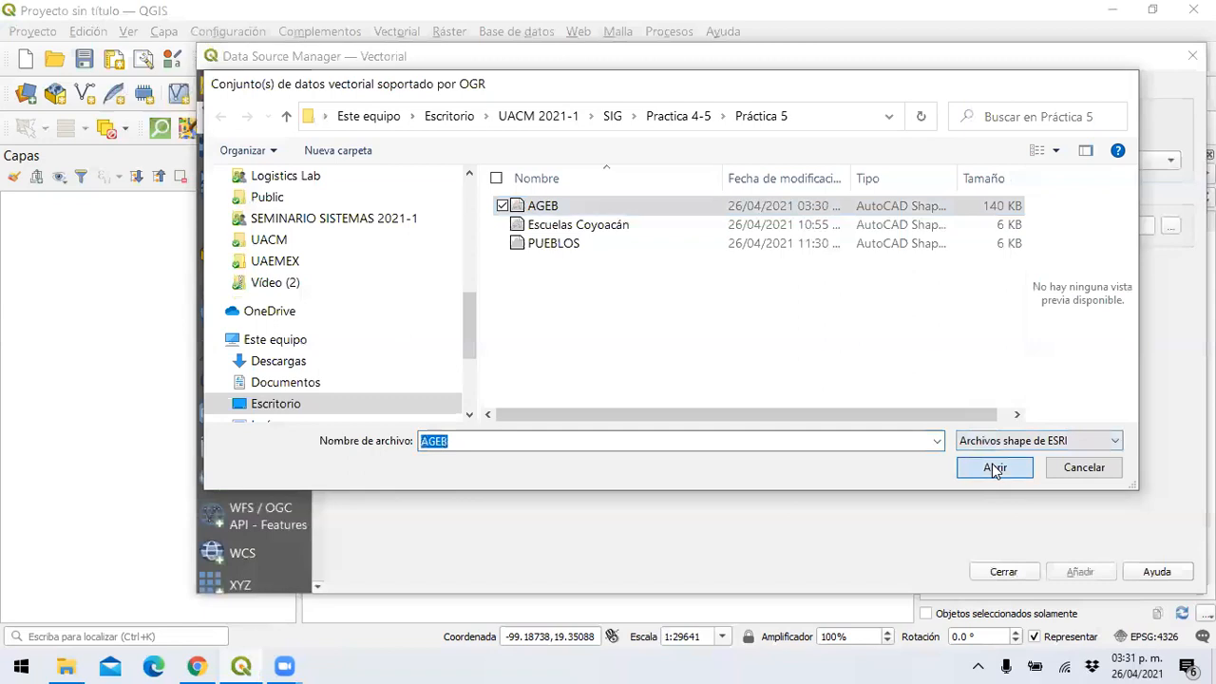
click(1058, 575)
click(1018, 572)
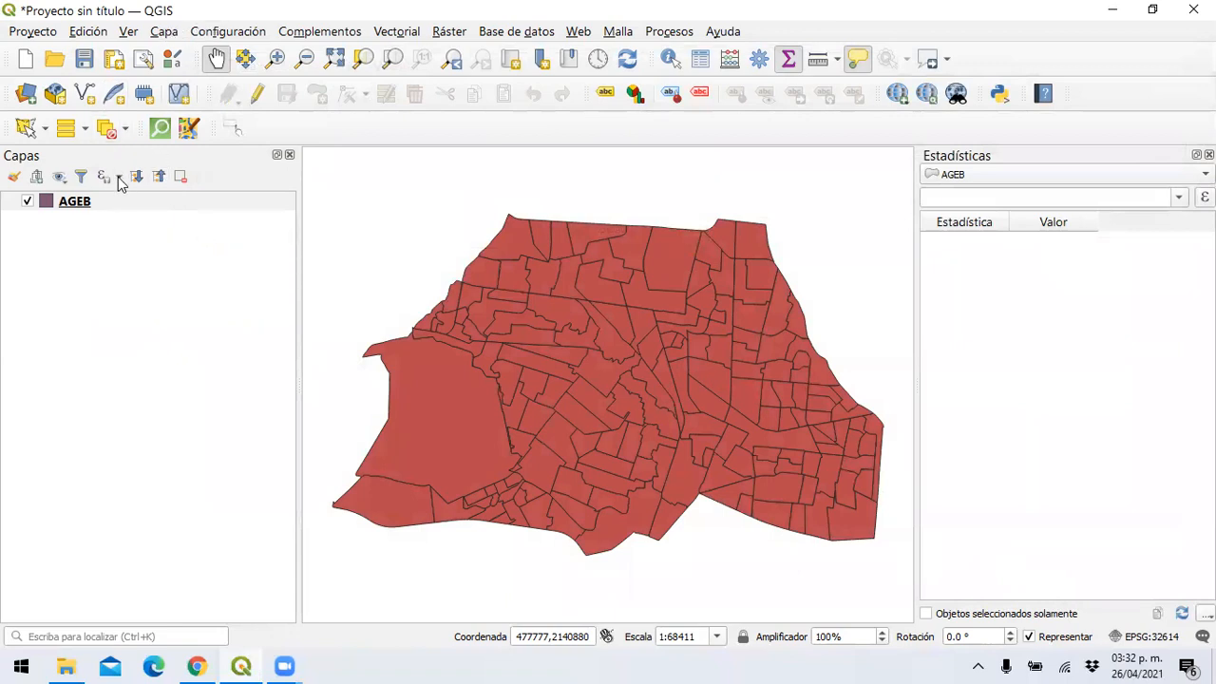
Step: Open the Field Calculator from the AGEB attribute table and name the new output field Superficie
right_click(127, 203)
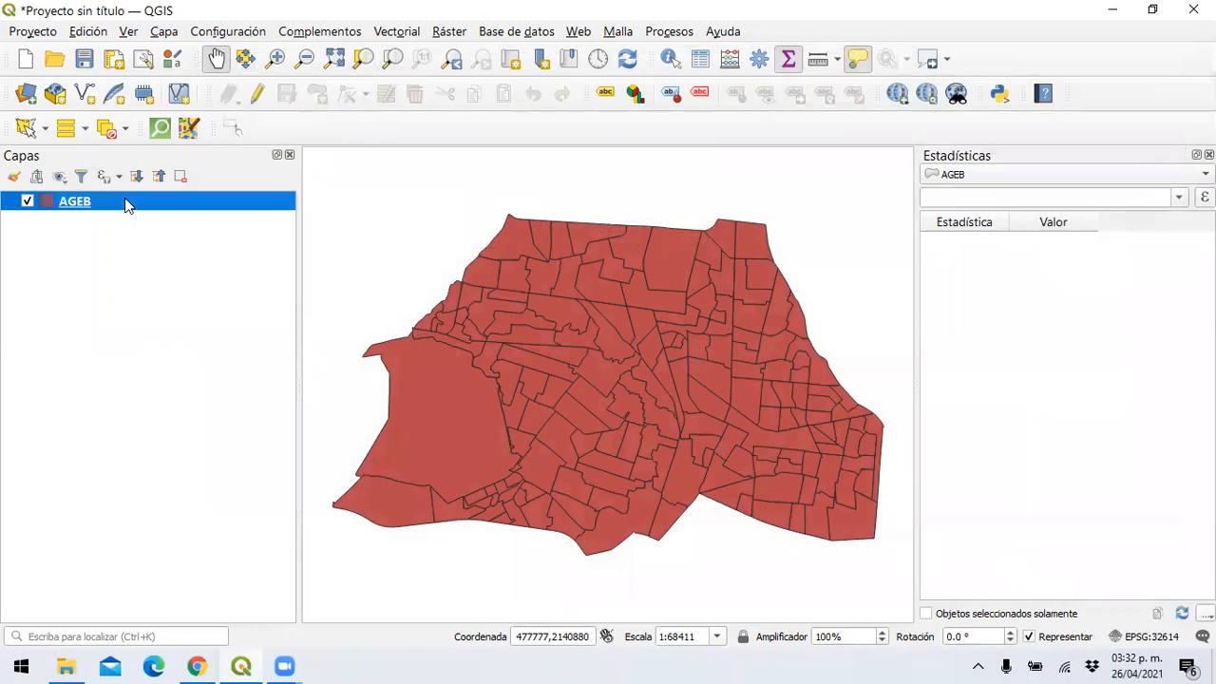
click(208, 407)
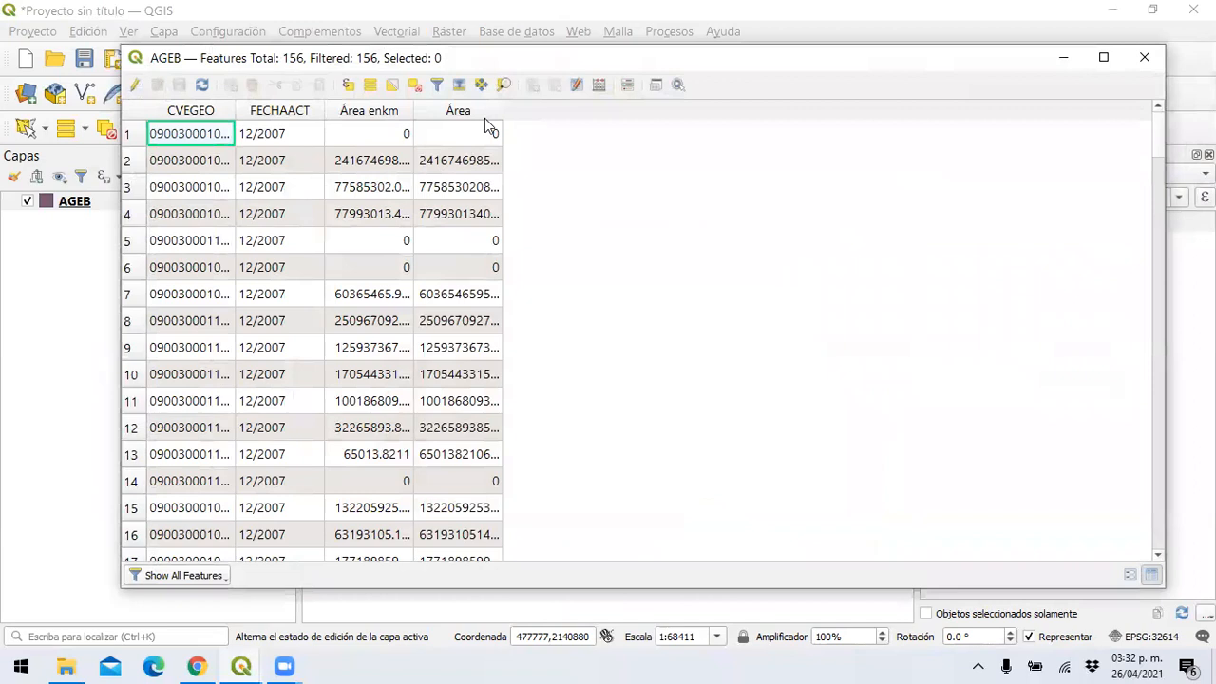
click(599, 88)
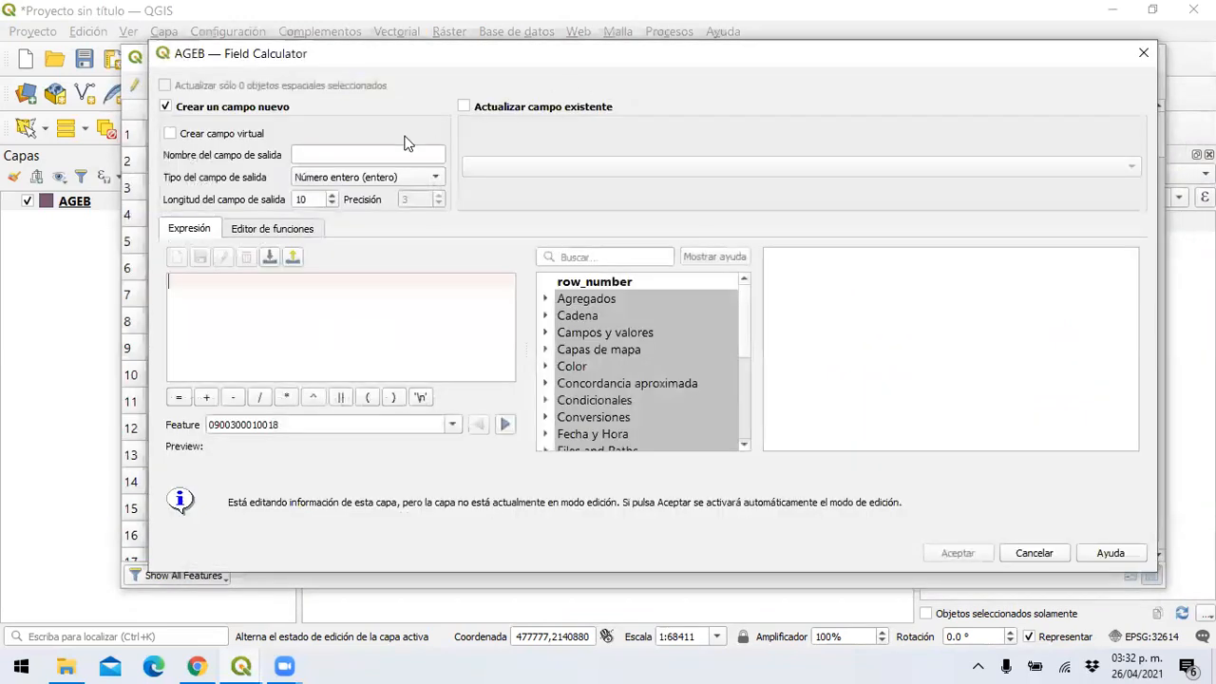
click(331, 155)
text(Superficie)
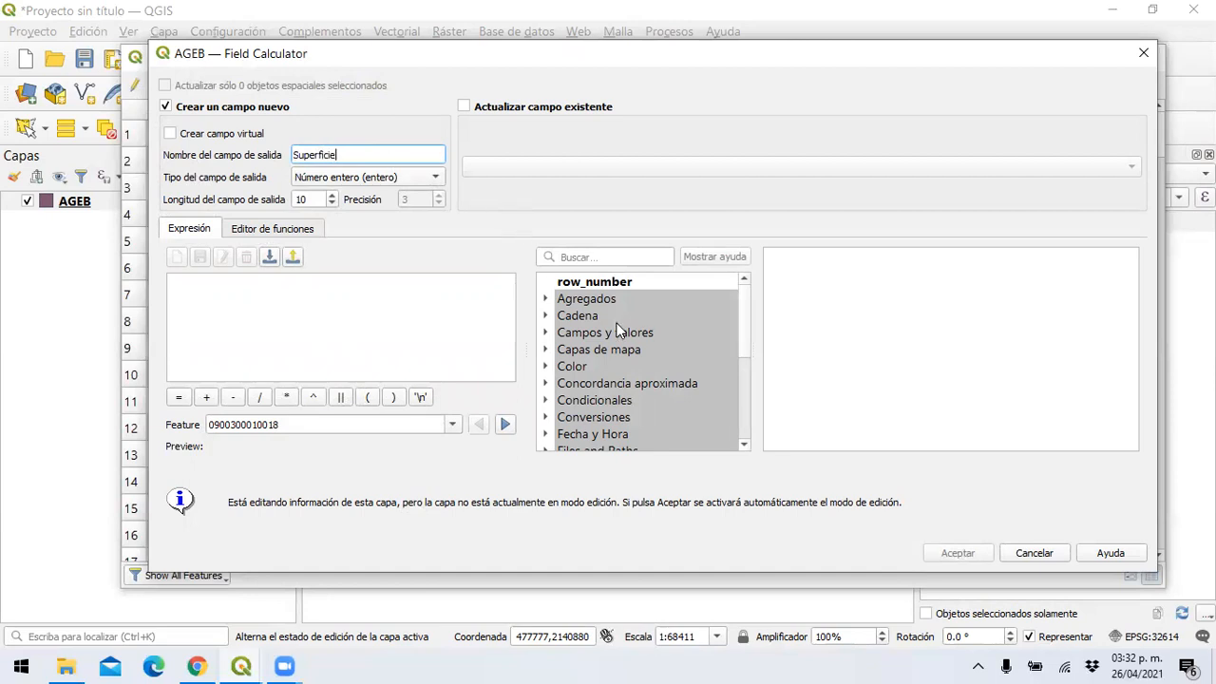
Step: Insert the Geometría function $area as the expression for the Superficie field
scroll(600, 391, down, 4)
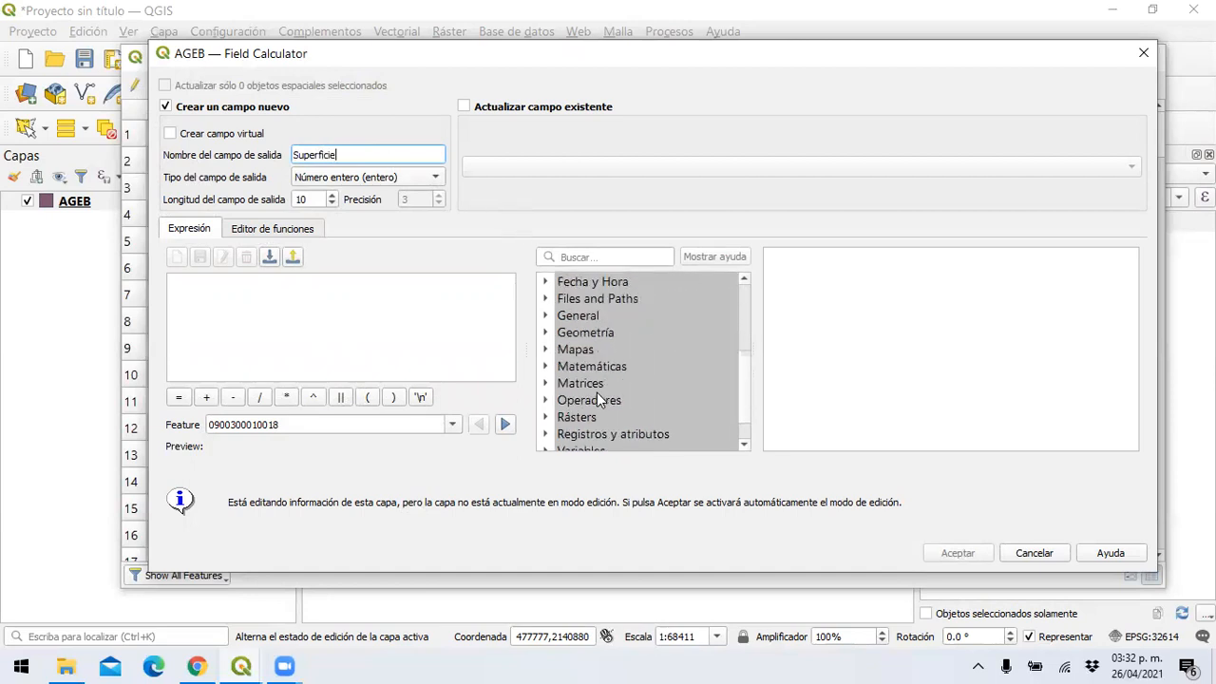
scroll(593, 380, up, 2)
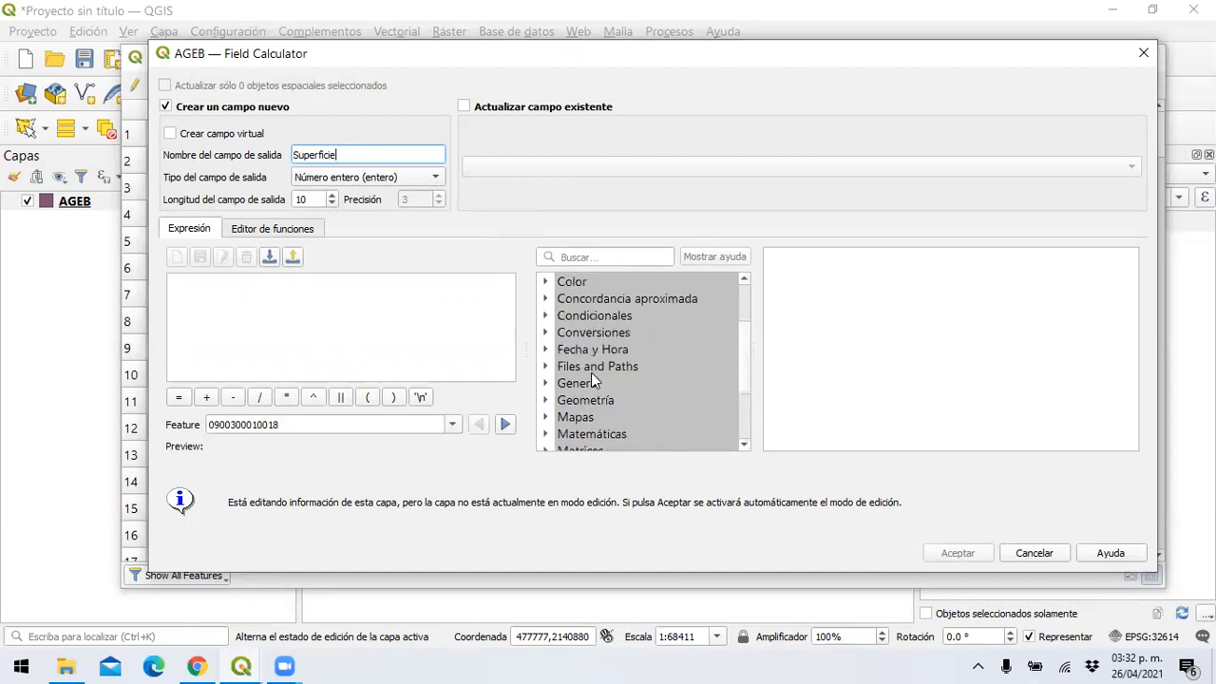
scroll(606, 373, up, 1)
scroll(605, 373, down, 1)
click(550, 400)
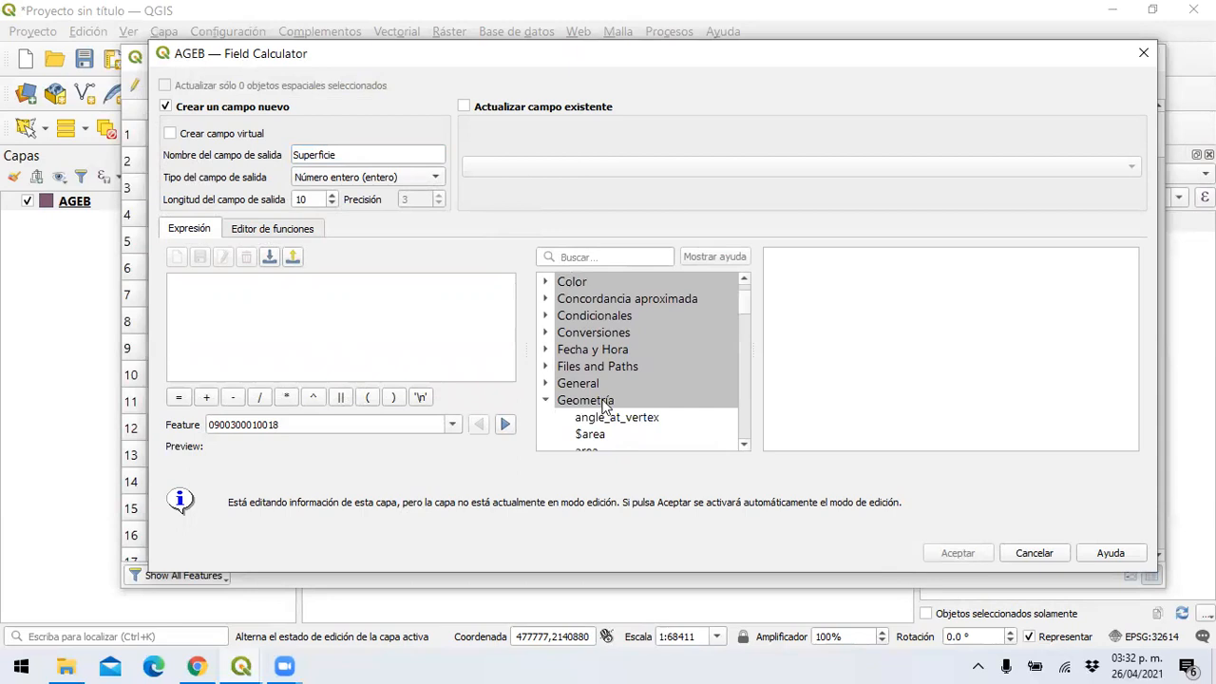
scroll(606, 407, down, 2)
double_click(591, 335)
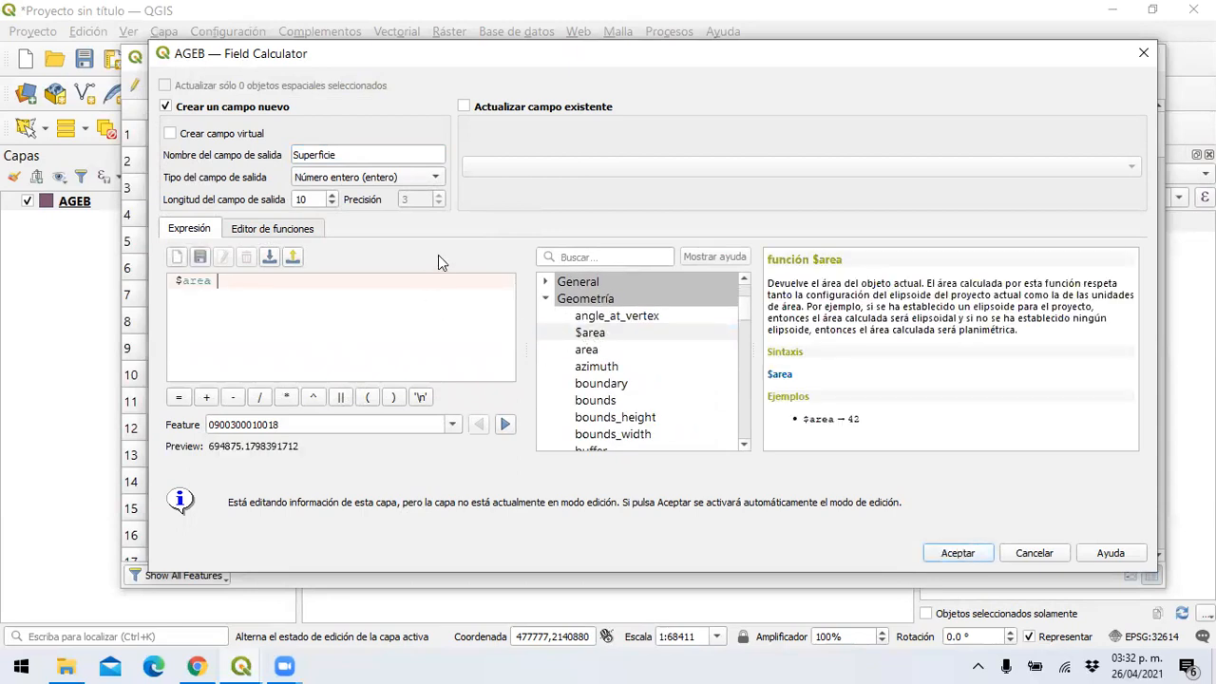
Step: Set the Superficie field type to Número decimal (real) and calculate the field
click(426, 180)
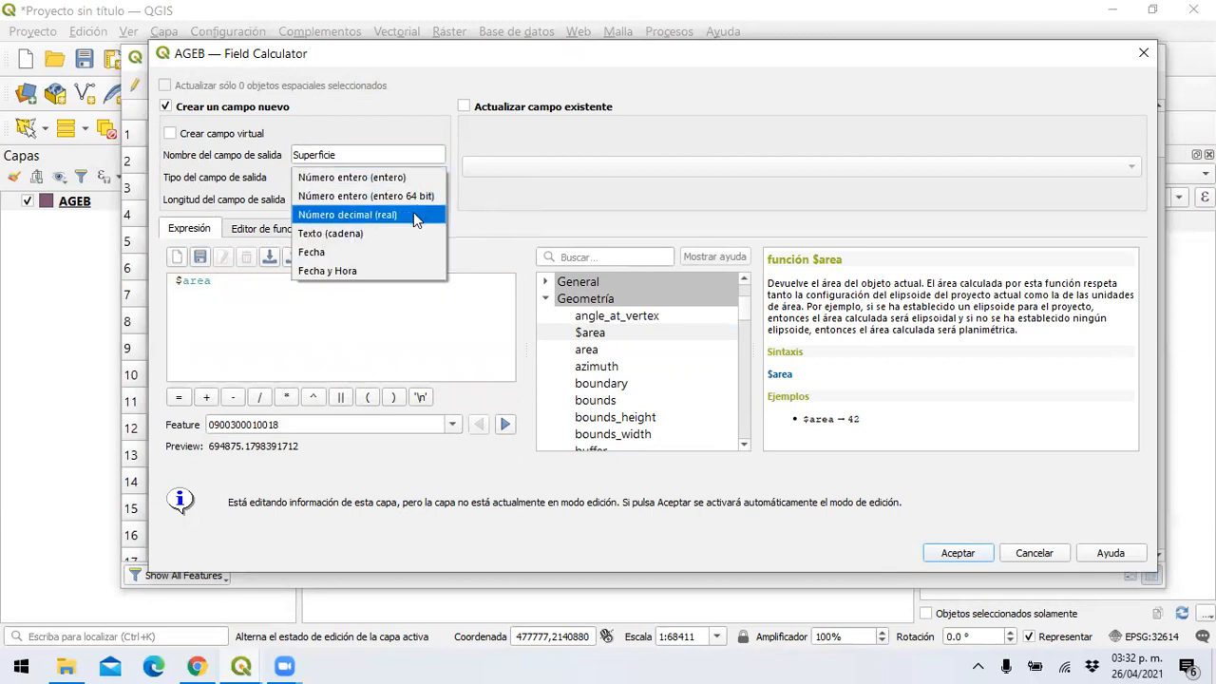
click(414, 214)
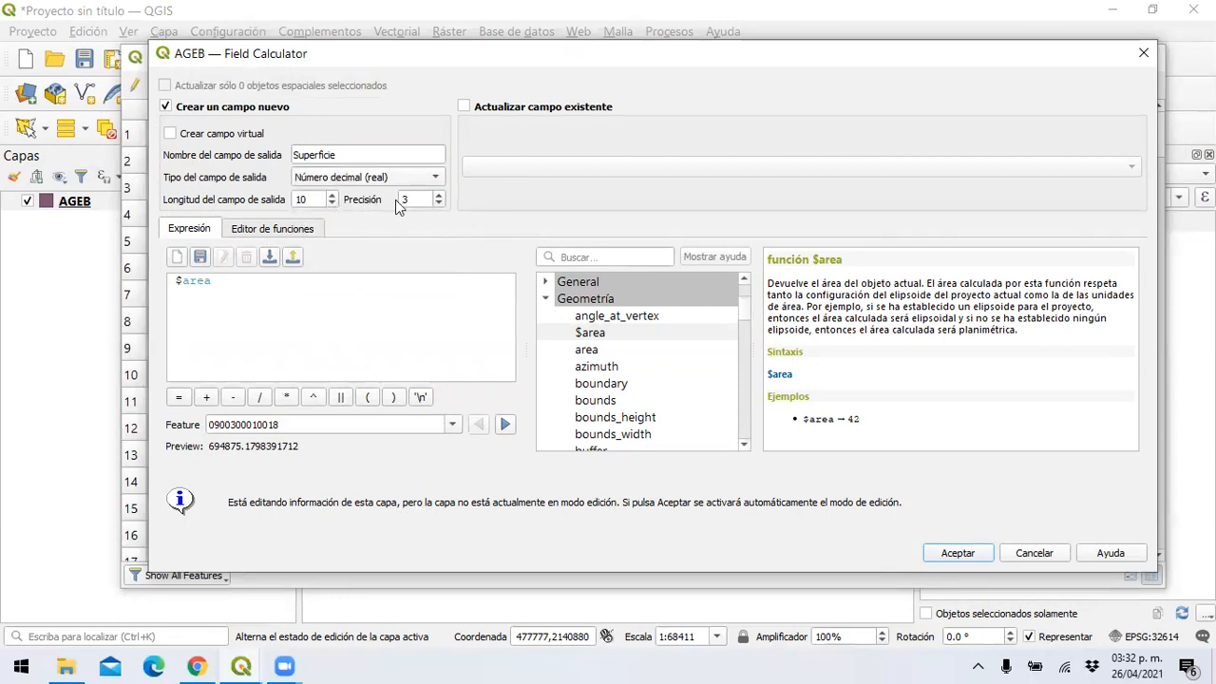
click(957, 553)
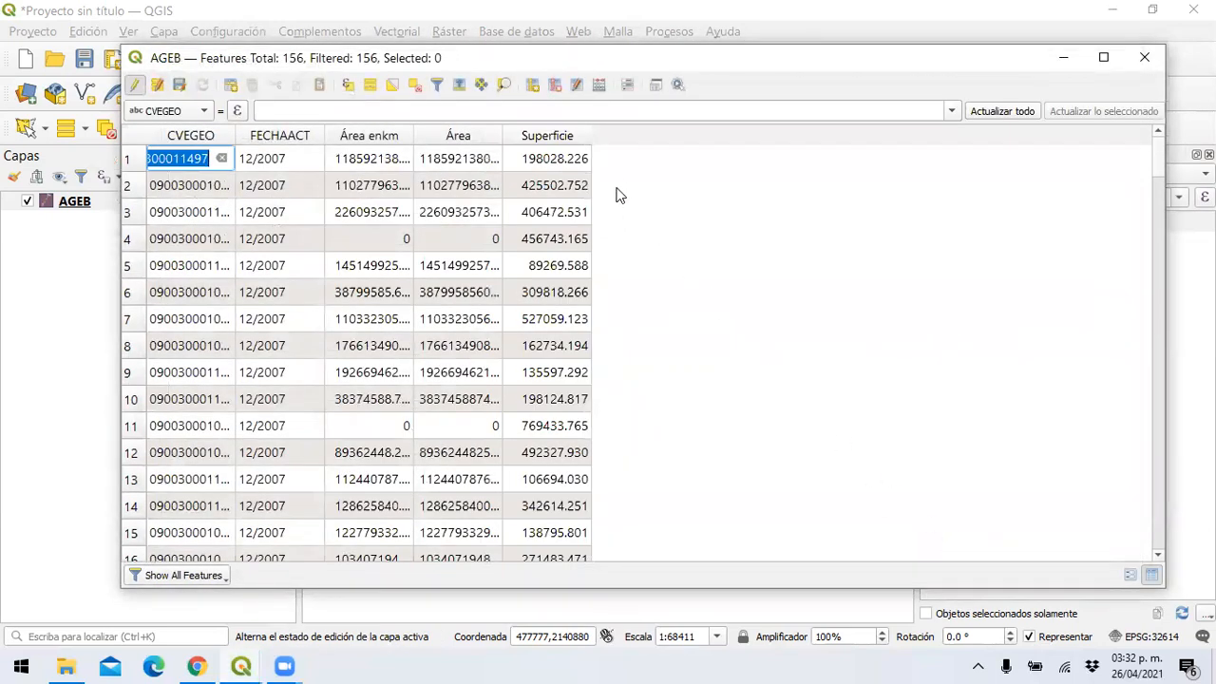
Step: Widen the Área and Superficie columns in the AGEB attribute table
drag(589, 136, 642, 143)
drag(501, 139, 545, 139)
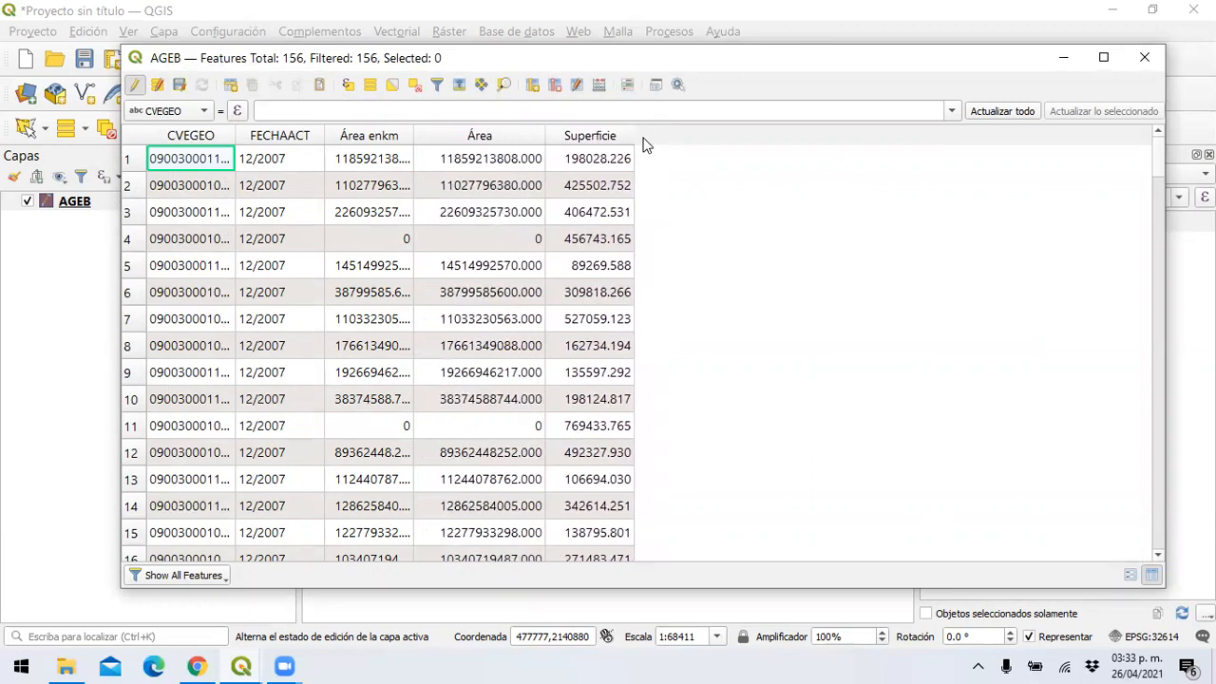
drag(632, 136, 673, 136)
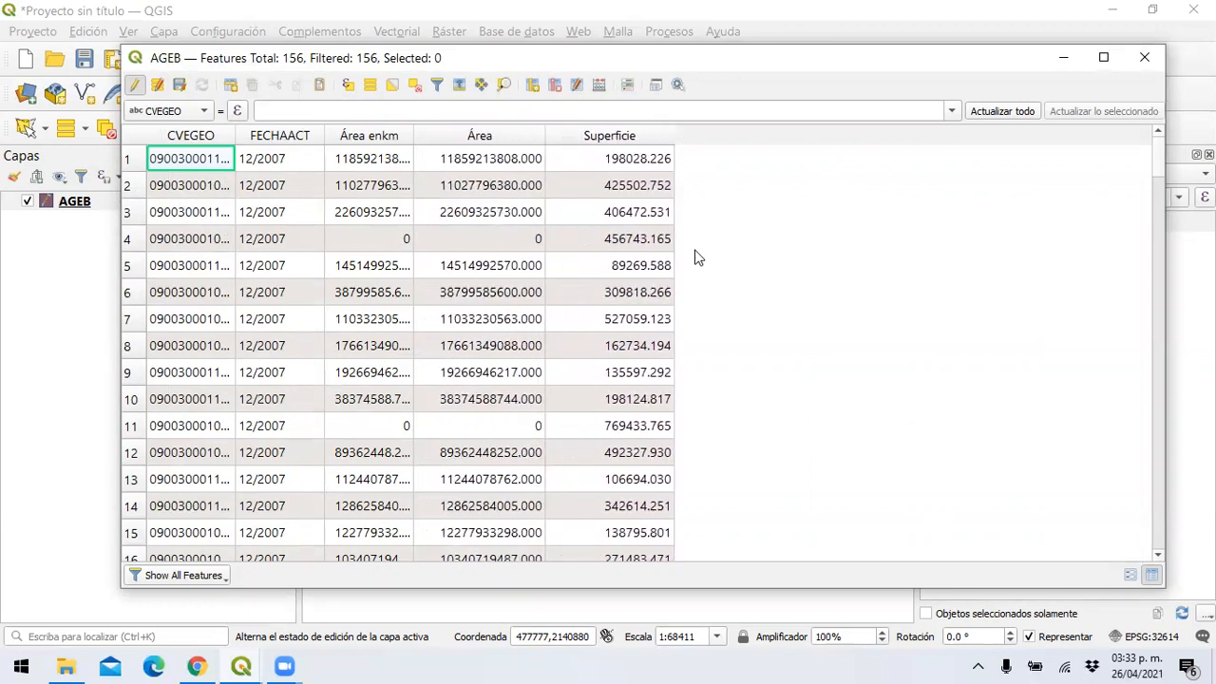
Step: Start the screen annotation tool's drawing mode and circle the Área enkm, Área and Superficie column headers
click(978, 667)
right_click(922, 627)
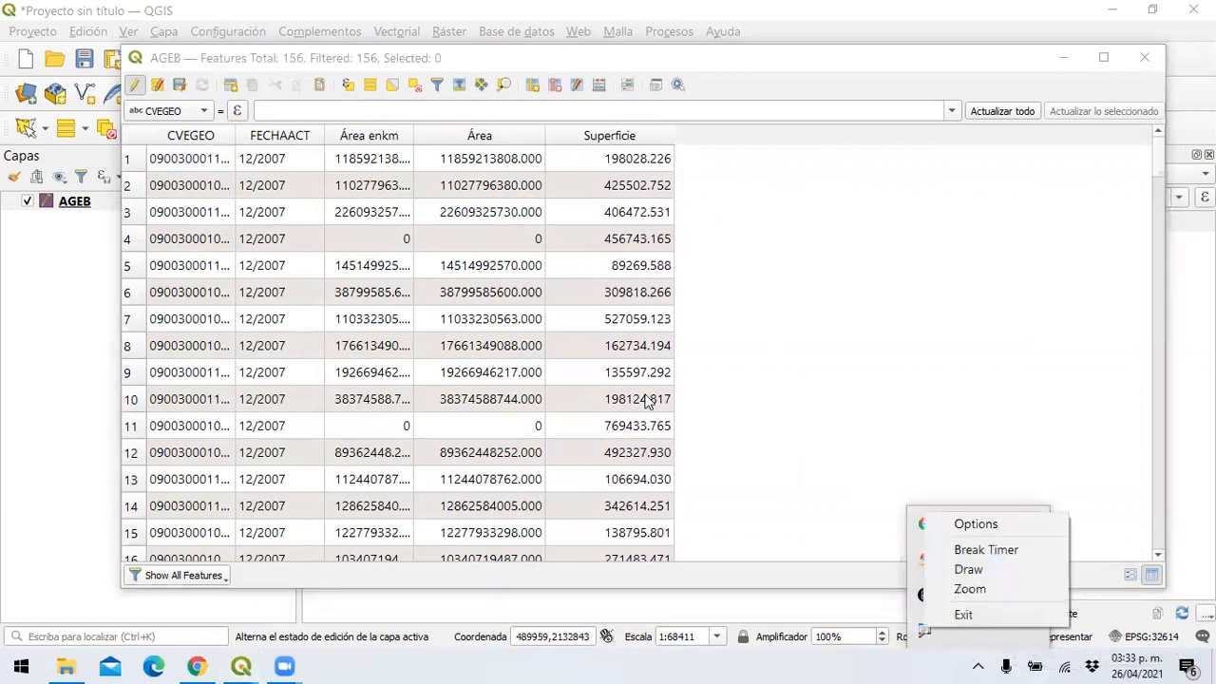
click(969, 569)
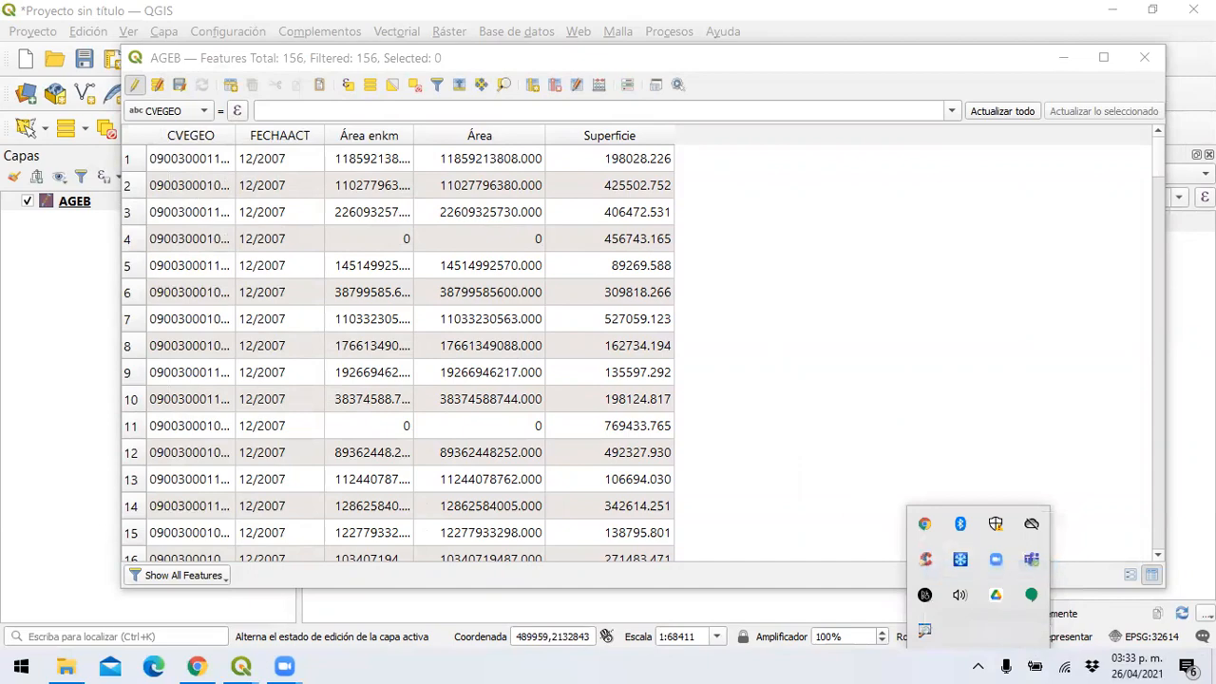
scroll(952, 553, up, 1)
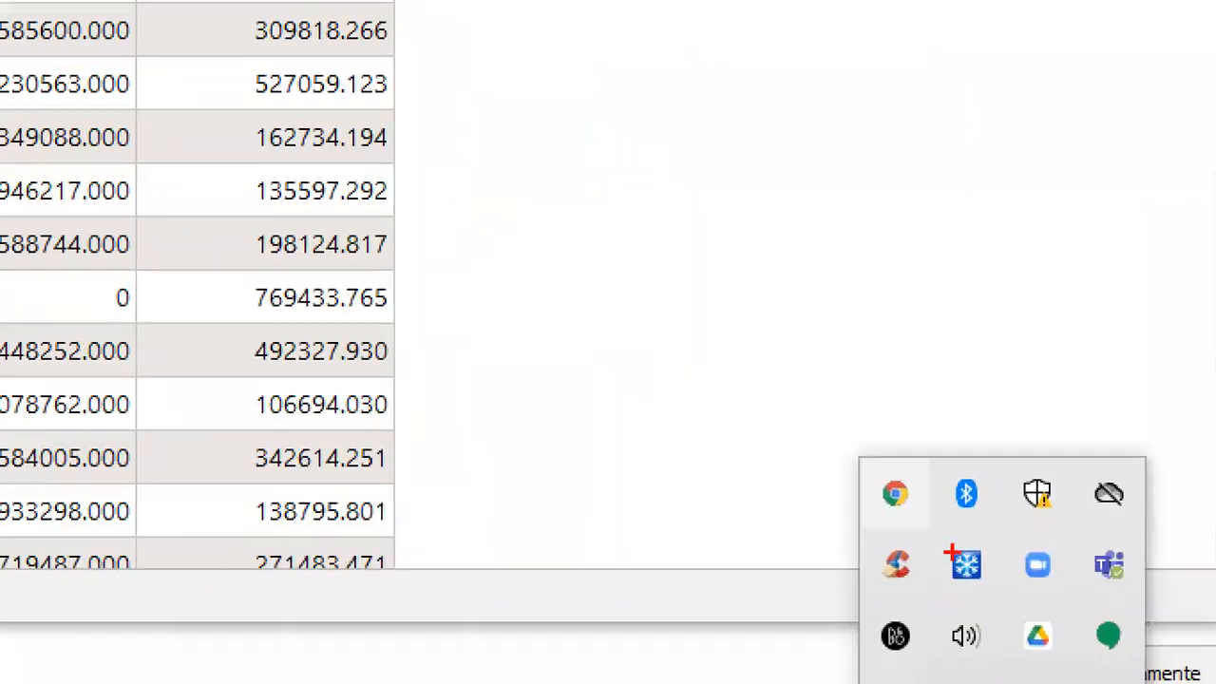
scroll(951, 554, down, 1)
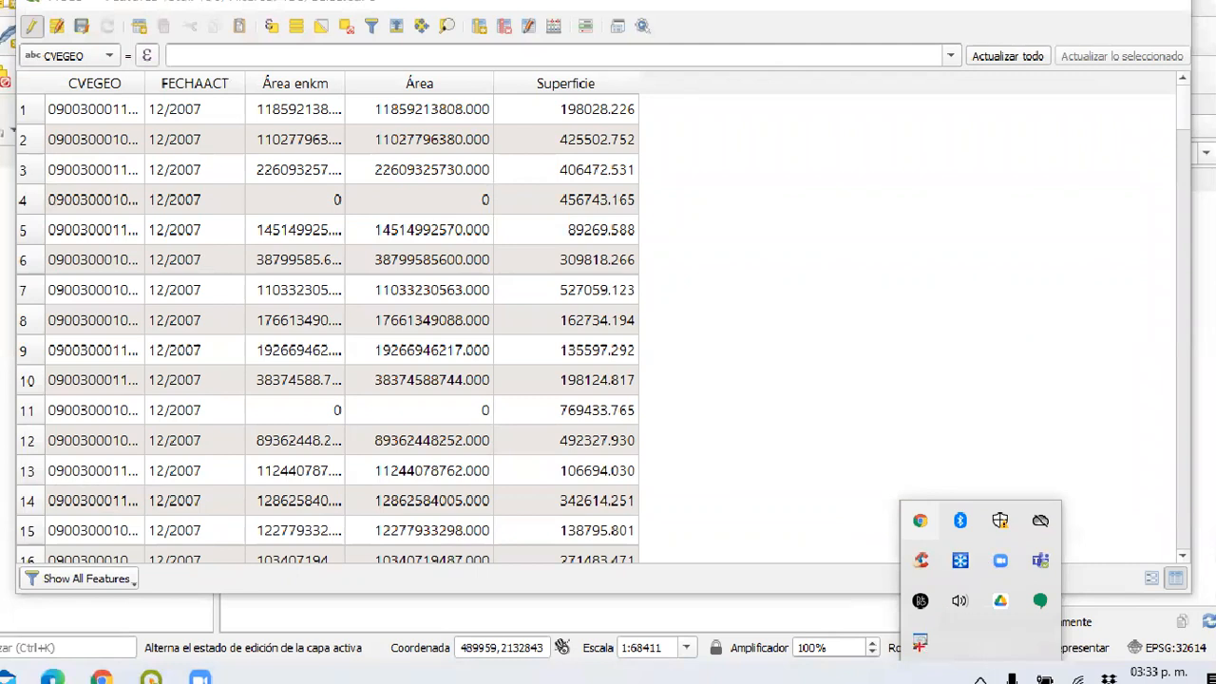
mouse_move(300, 65)
mouse_down()
mouse_move(272, 59)
mouse_move(246, 80)
mouse_move(250, 92)
mouse_move(340, 91)
mouse_move(325, 61)
mouse_move(287, 56)
mouse_up()
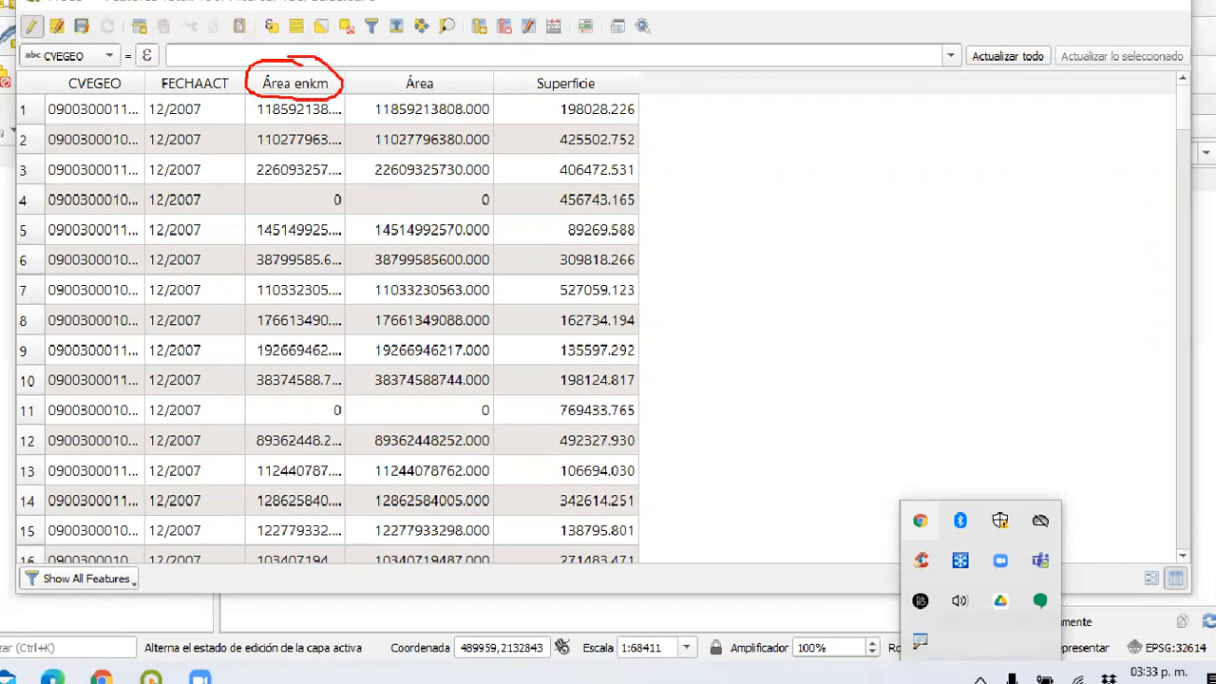
mouse_move(401, 65)
mouse_down()
mouse_move(346, 78)
mouse_move(434, 101)
mouse_move(474, 87)
mouse_move(442, 68)
mouse_move(390, 63)
mouse_up()
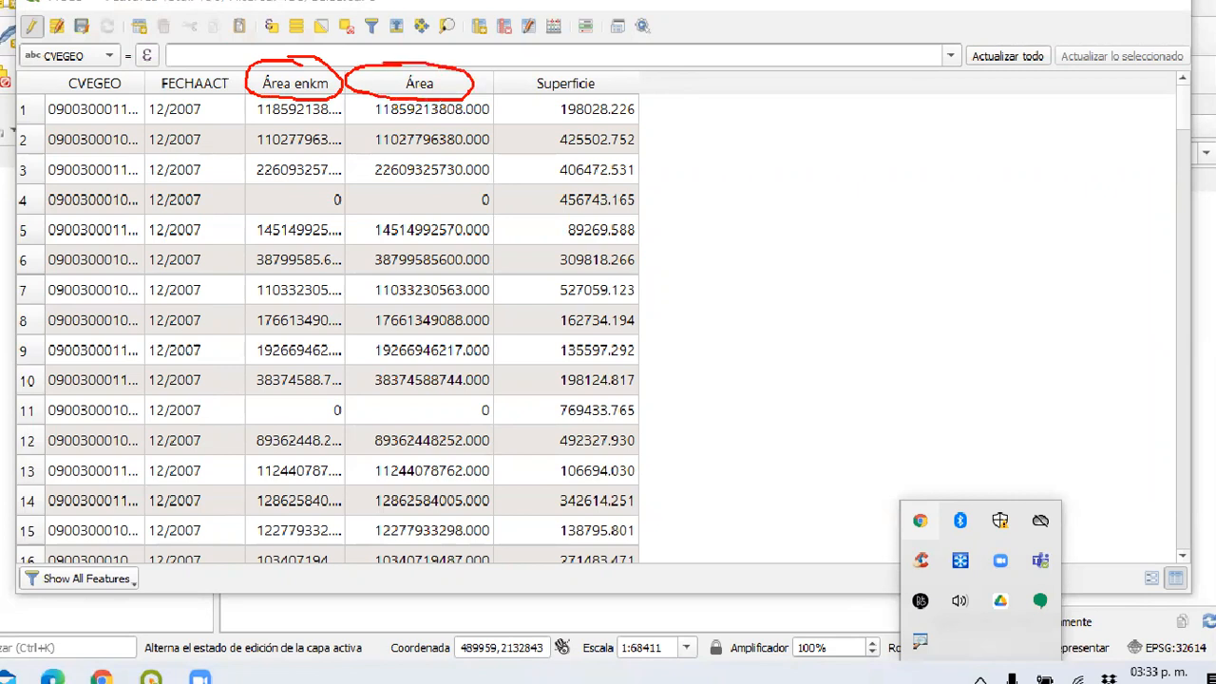
mouse_move(530, 65)
mouse_down()
mouse_move(494, 90)
mouse_move(591, 100)
mouse_move(627, 83)
mouse_move(568, 60)
mouse_move(525, 68)
mouse_up()
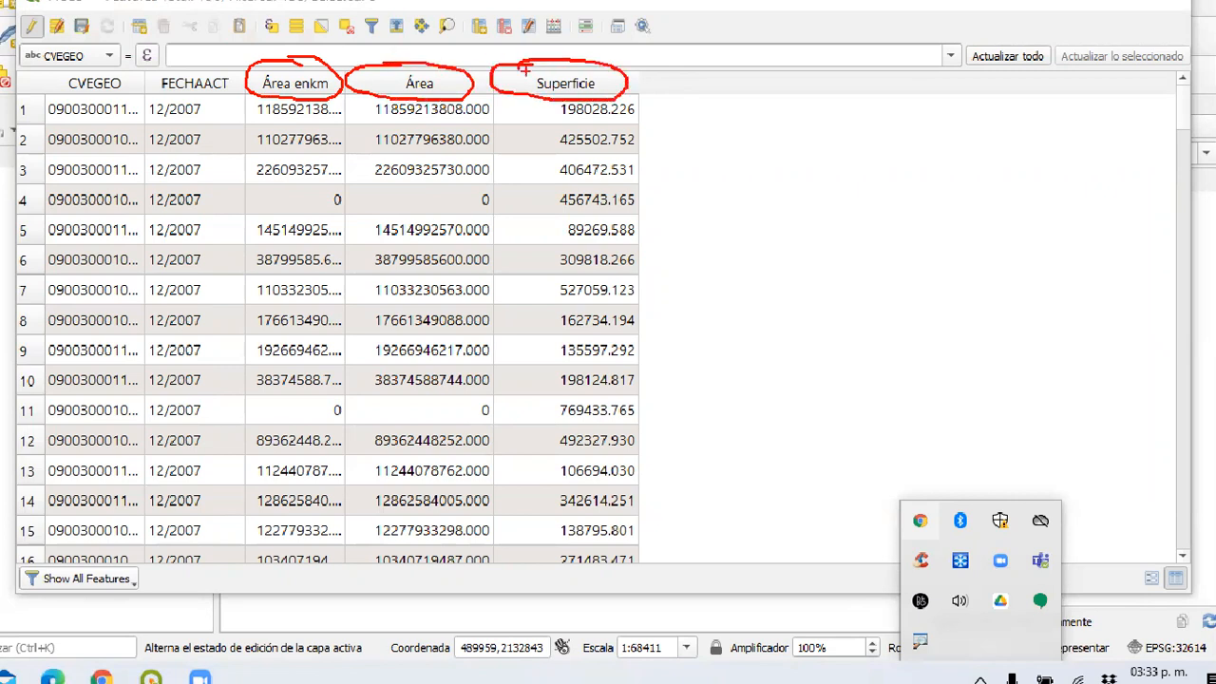
Step: Handwrite $area beside the table and outline the Área enkm values and the first Área value
mouse_move(809, 110)
mouse_down()
mouse_move(785, 134)
mouse_move(795, 129)
mouse_move(791, 148)
mouse_move(831, 120)
mouse_move(840, 148)
mouse_move(840, 129)
mouse_move(859, 148)
mouse_move(870, 120)
mouse_move(901, 131)
mouse_move(903, 148)
mouse_move(944, 153)
mouse_up()
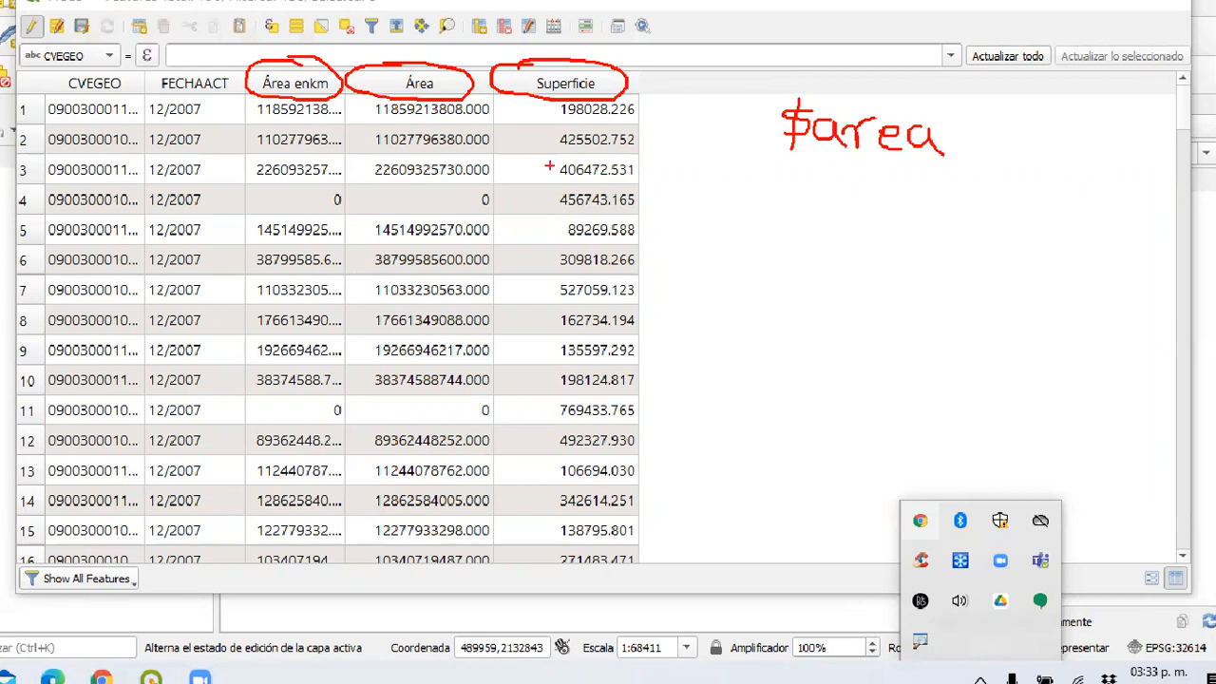
mouse_move(247, 87)
mouse_down()
mouse_move(249, 412)
mouse_move(334, 433)
mouse_move(362, 327)
mouse_move(357, 103)
mouse_move(365, 133)
mouse_move(405, 140)
mouse_up()
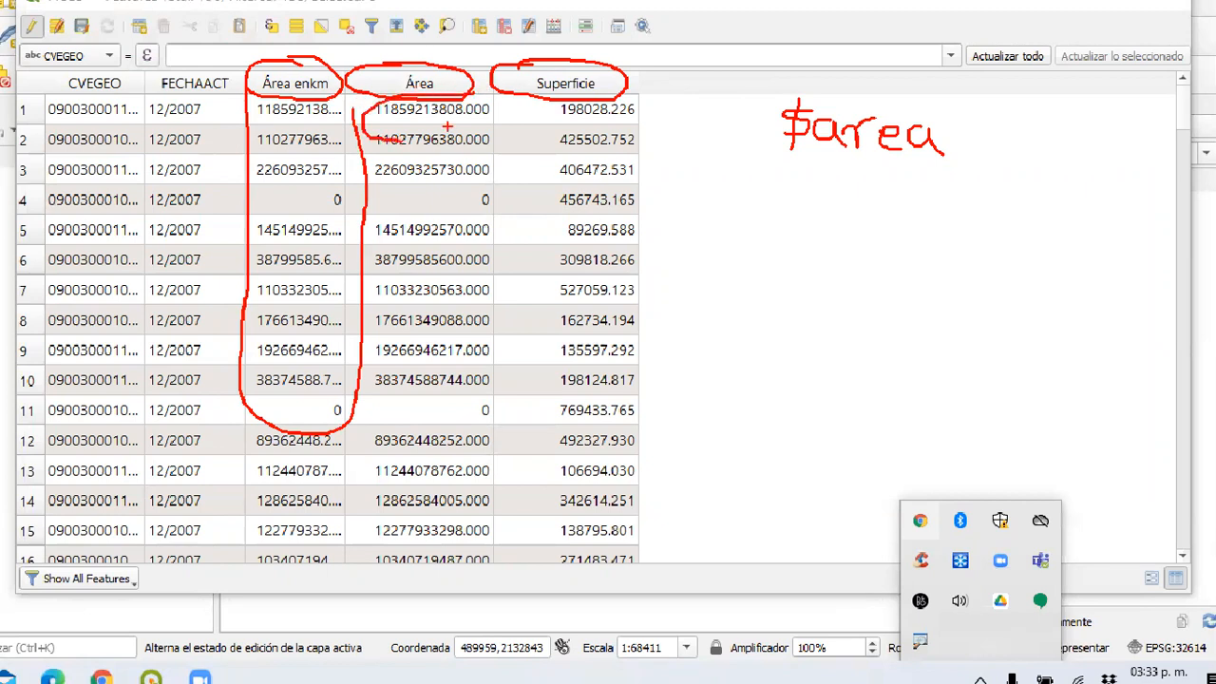
mouse_move(483, 88)
mouse_down()
mouse_move(494, 128)
mouse_move(458, 141)
mouse_up()
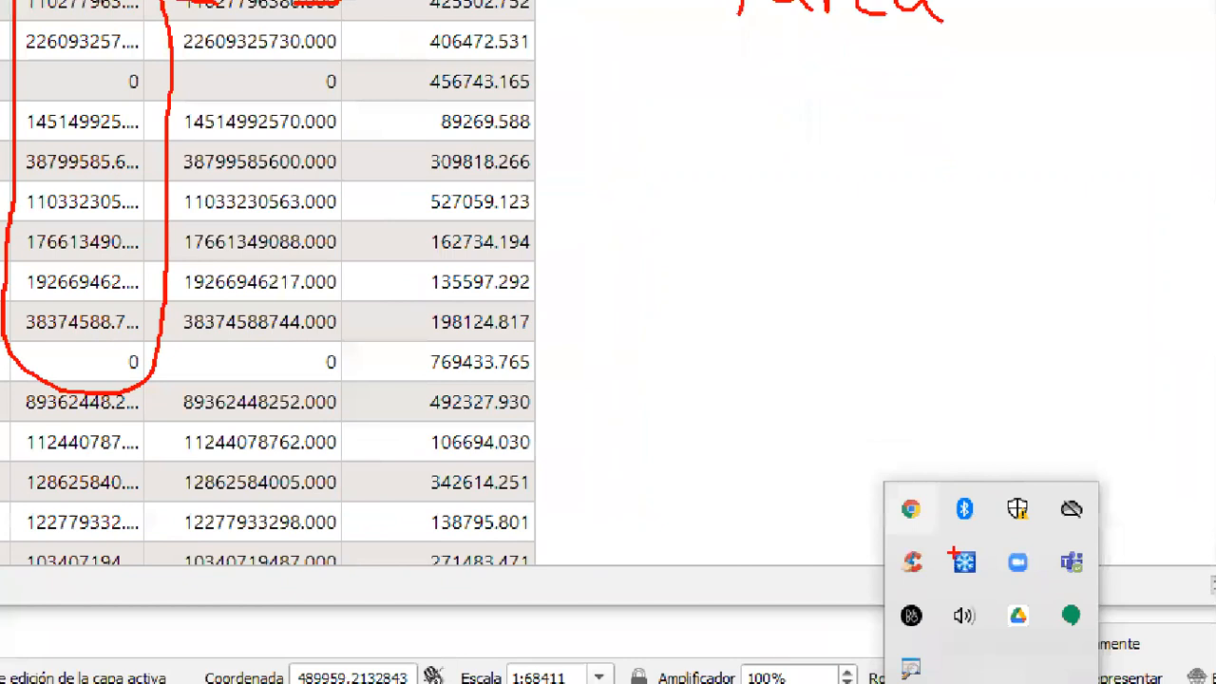
Step: Handwrite SRC and UTM 14N in the blank area beside the attribute table
mouse_move(748, 255)
mouse_down()
mouse_move(751, 287)
mouse_move(732, 304)
mouse_up()
mouse_move(808, 237)
mouse_down()
mouse_move(809, 305)
mouse_move(841, 238)
mouse_move(829, 280)
mouse_move(856, 305)
mouse_up()
mouse_move(918, 241)
mouse_down()
mouse_move(865, 237)
mouse_move(918, 297)
mouse_up()
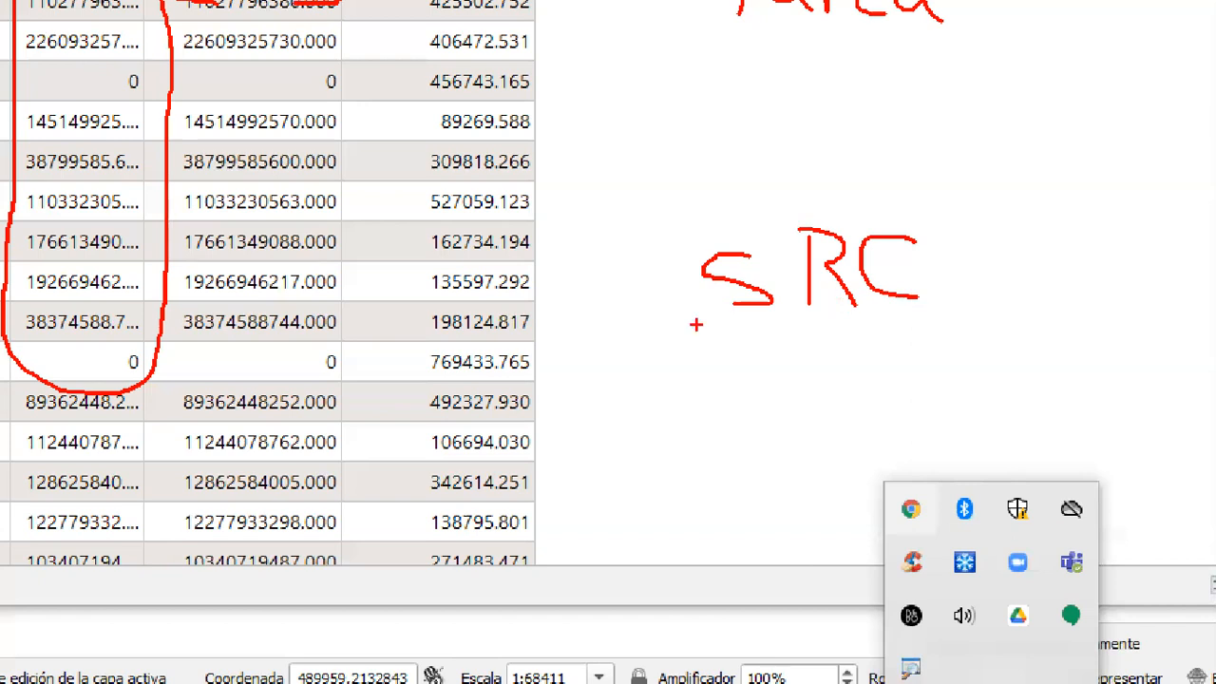
mouse_move(771, 372)
mouse_down()
mouse_move(769, 414)
mouse_move(819, 369)
mouse_move(848, 419)
mouse_up()
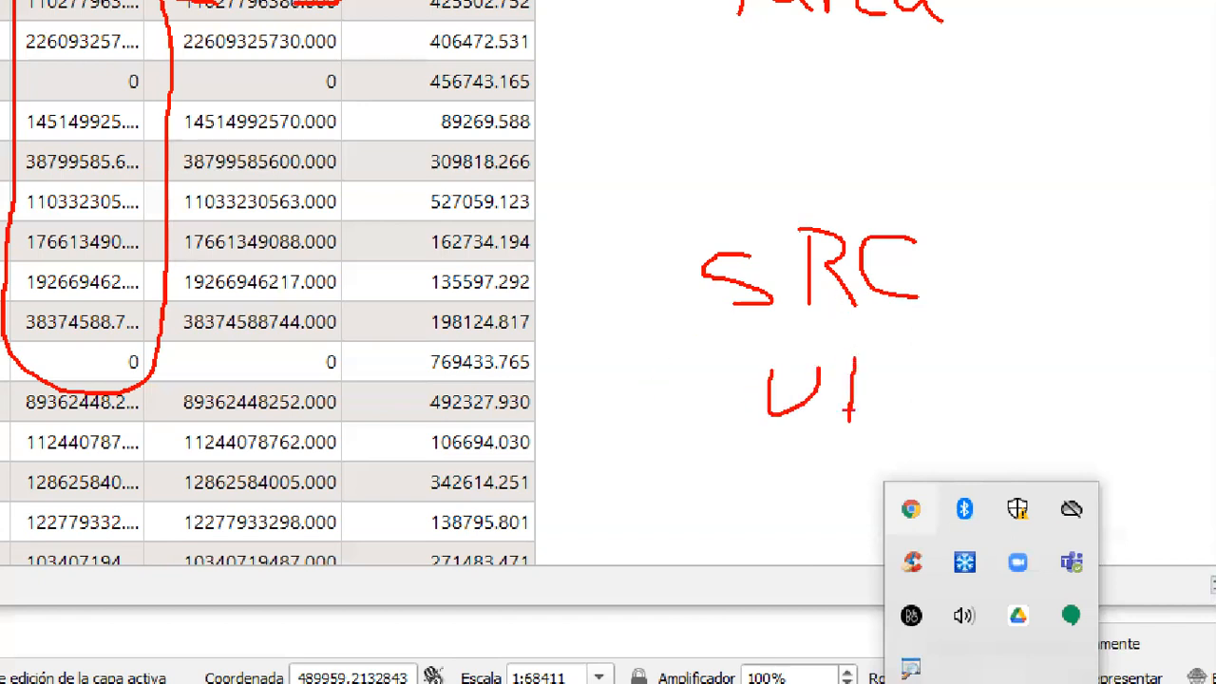
mouse_move(828, 375)
mouse_down()
mouse_move(872, 369)
mouse_move(898, 416)
mouse_up()
drag(912, 373, 952, 424)
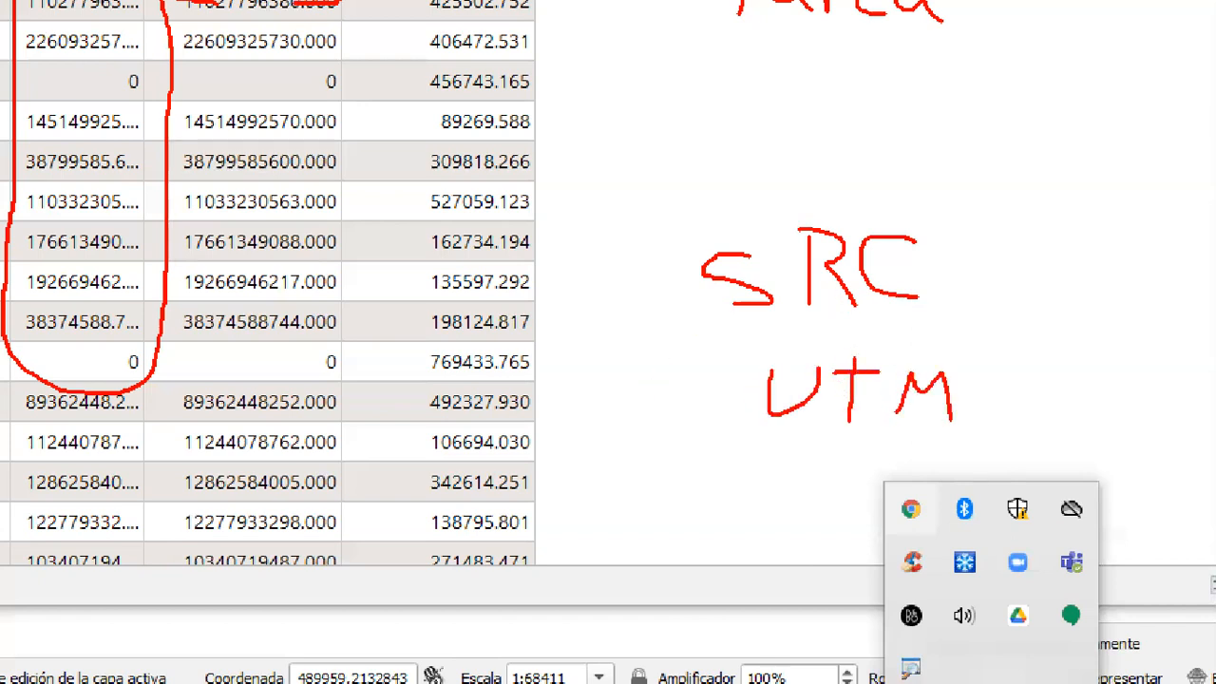
mouse_move(1040, 371)
mouse_down()
mouse_move(1037, 407)
mouse_move(1091, 390)
mouse_up()
mouse_move(1087, 380)
mouse_down()
mouse_move(1092, 424)
mouse_move(1110, 371)
mouse_move(1136, 371)
mouse_up()
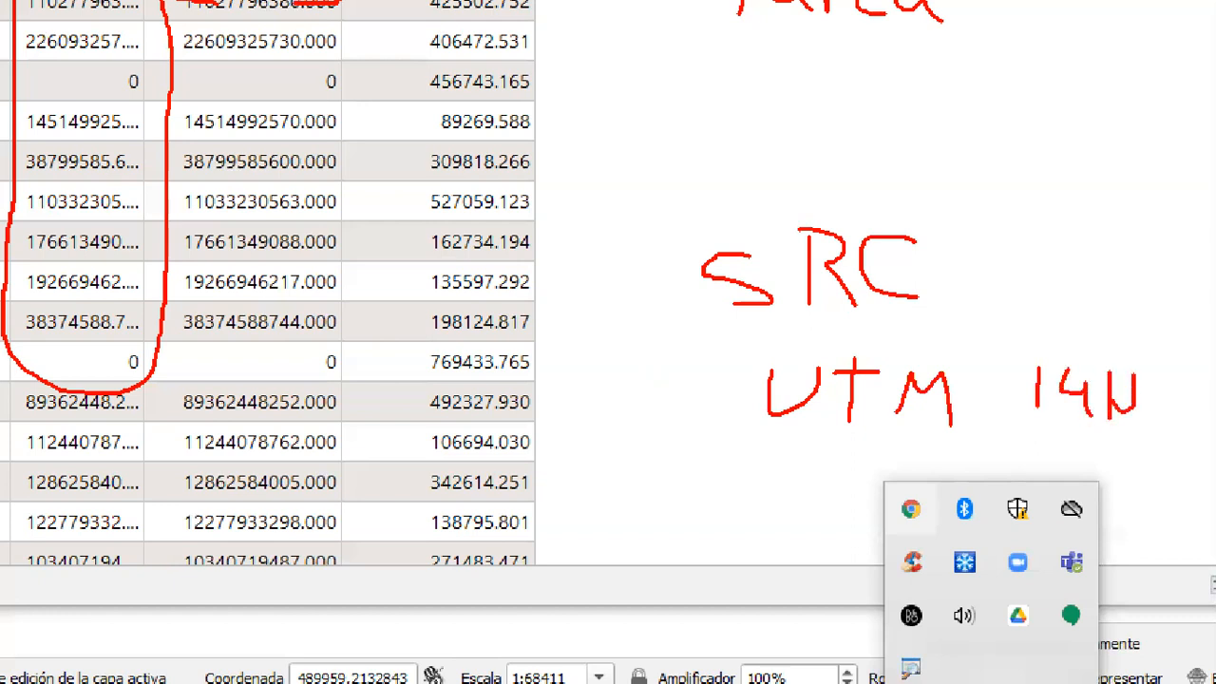
Step: Circle the Superficie value in row 7 and the second Área value, and underline the first Superficie values
mouse_move(564, 189)
mouse_down()
mouse_move(466, 182)
mouse_move(395, 211)
mouse_move(465, 232)
mouse_move(549, 211)
mouse_move(559, 183)
mouse_up()
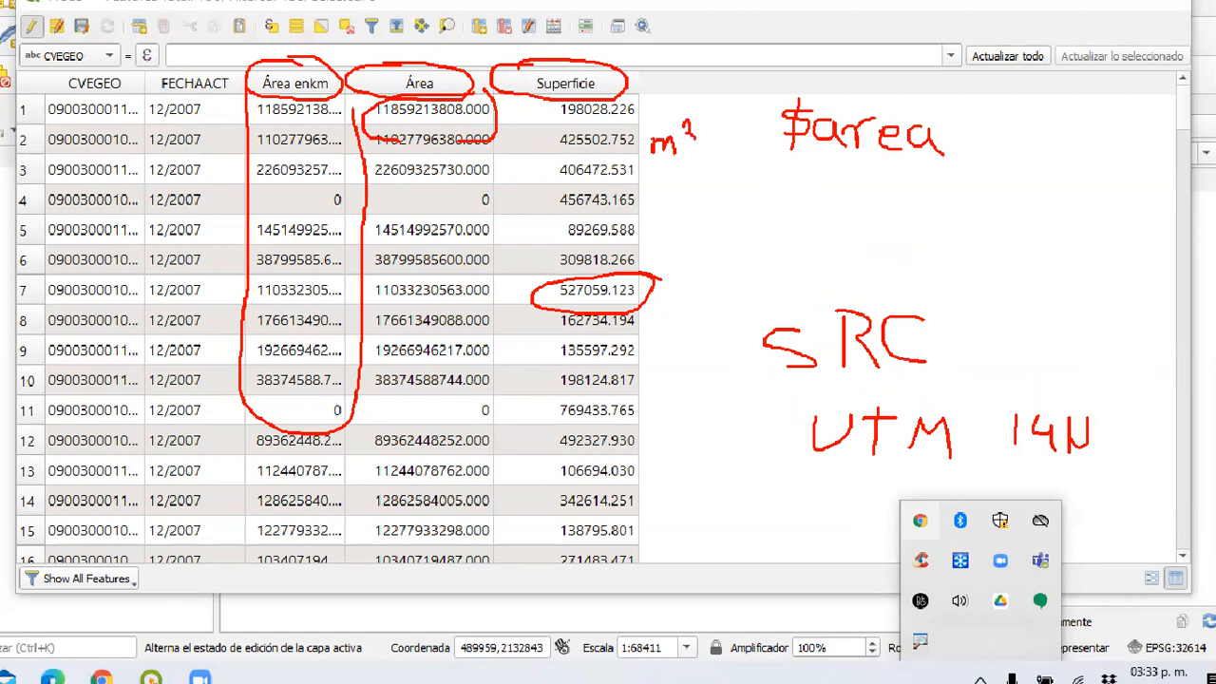
mouse_move(429, 121)
mouse_down()
mouse_move(372, 135)
mouse_move(456, 159)
mouse_move(494, 133)
mouse_move(444, 122)
mouse_up()
drag(522, 155, 631, 152)
drag(551, 124, 629, 125)
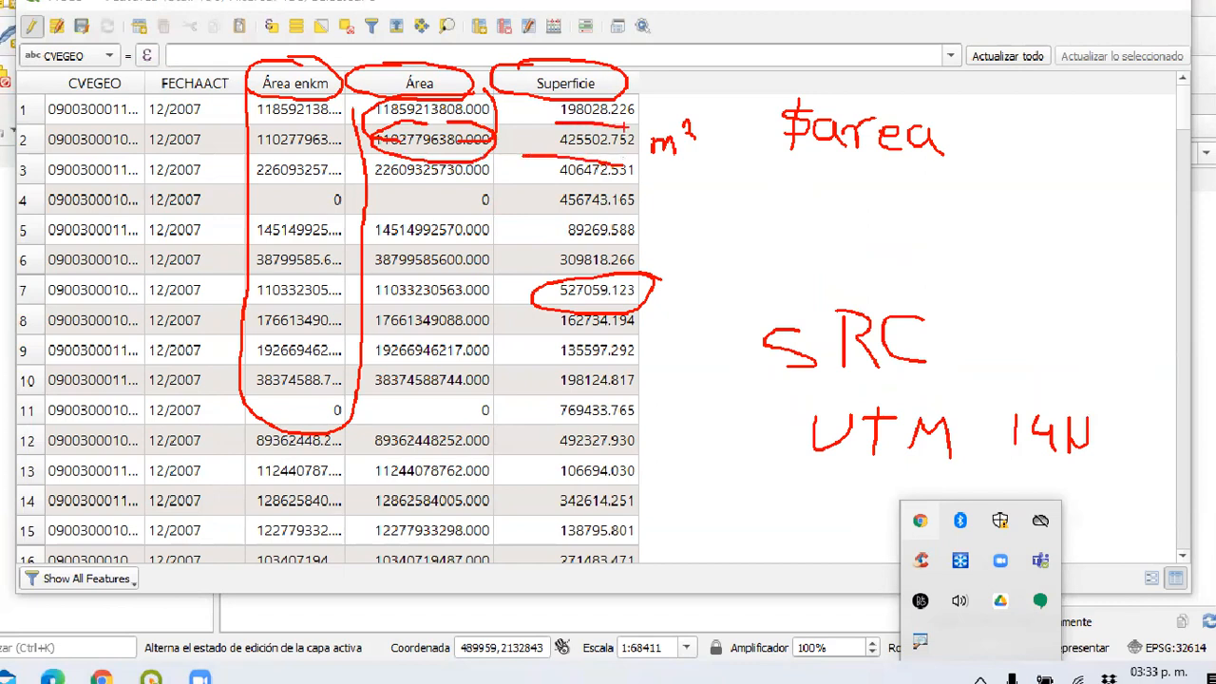
drag(561, 186, 626, 183)
drag(560, 215, 622, 215)
drag(625, 208, 625, 218)
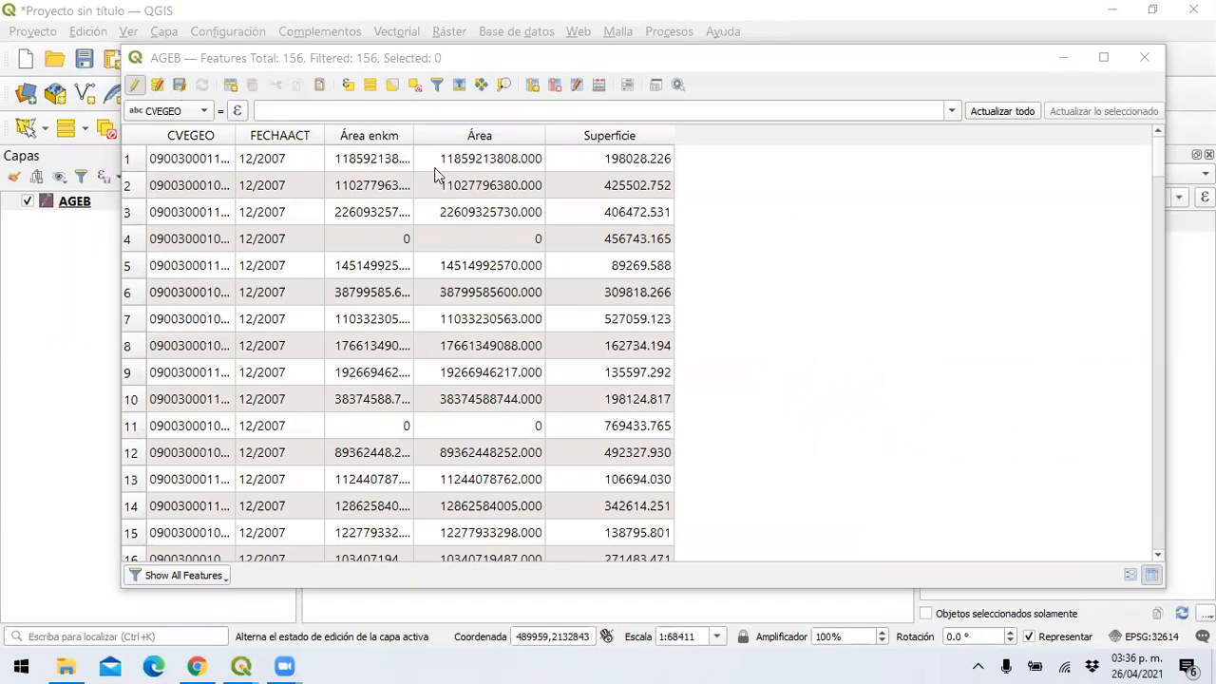
Step: Open the field deletion dialog for the AGEB attribute table
click(558, 87)
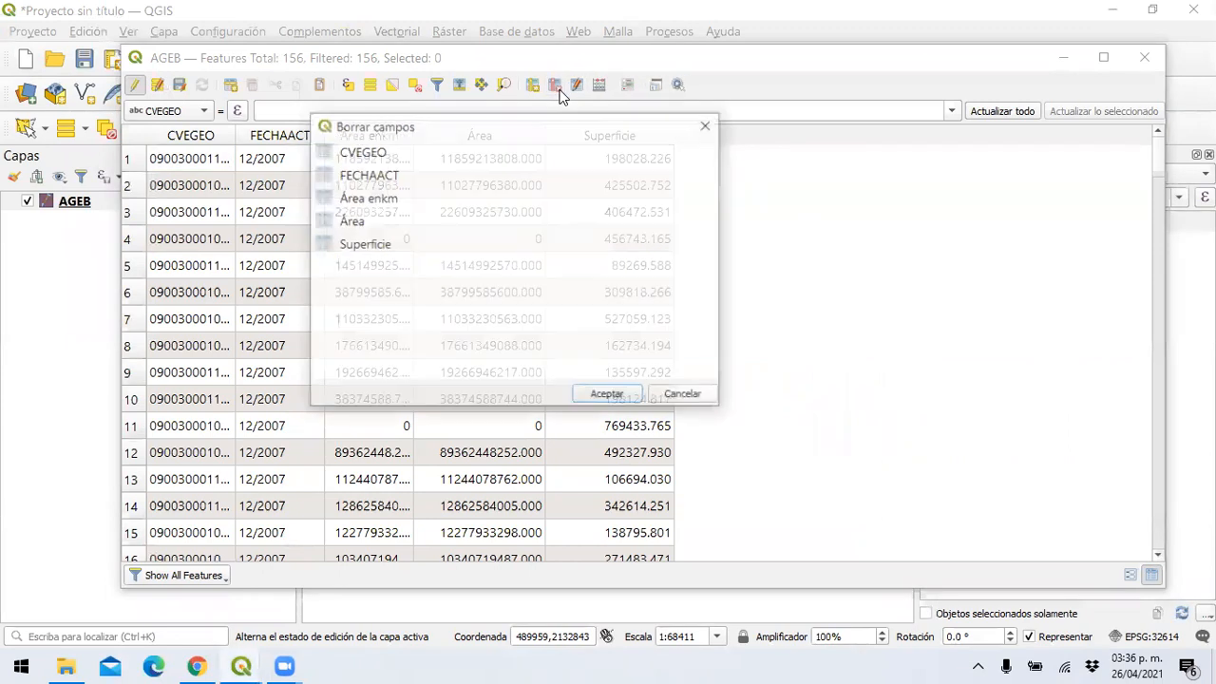
Step: Annotate the field list with ZoomIt's Draw mode, ticking CVEGEO, FECHAACT and Superficie and crossing out Área enkm and Área
click(979, 665)
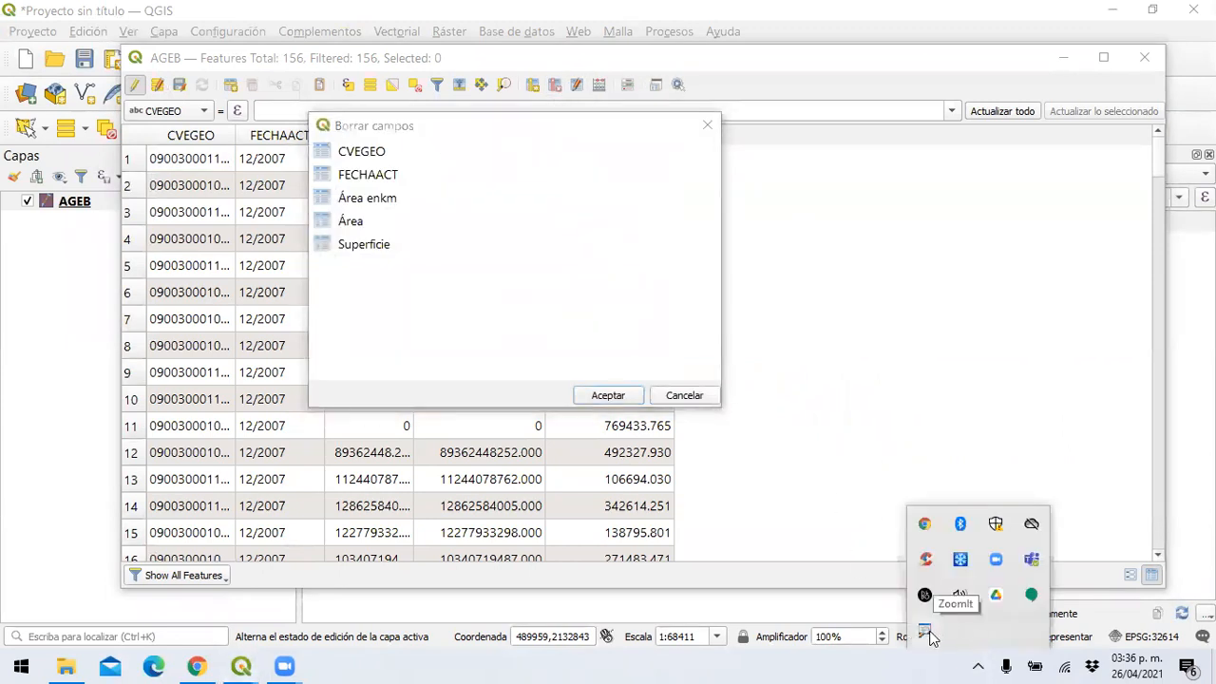
right_click(924, 629)
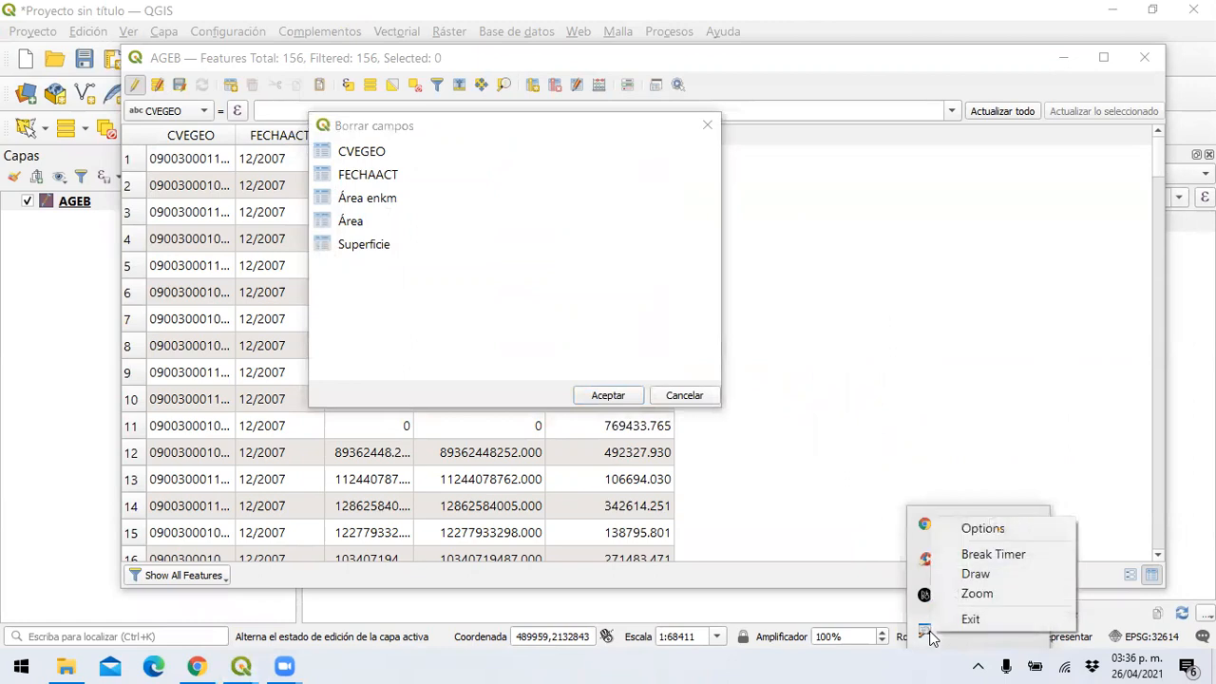
click(974, 575)
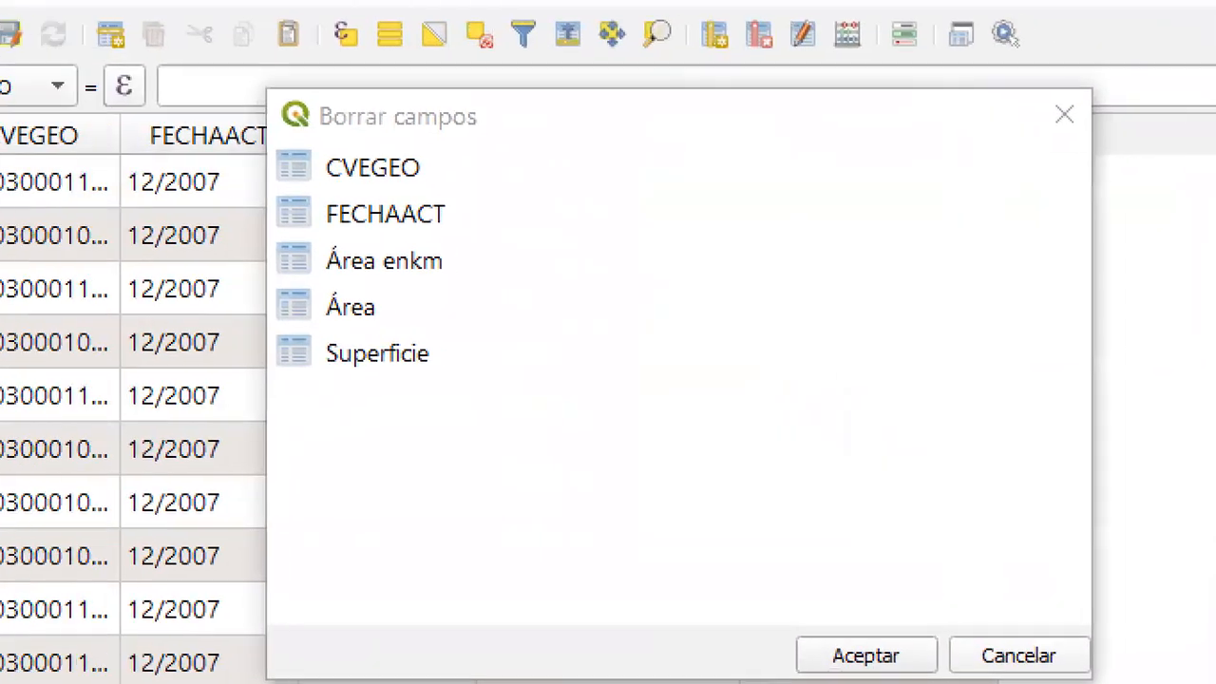
click(329, 133)
drag(391, 143, 361, 140)
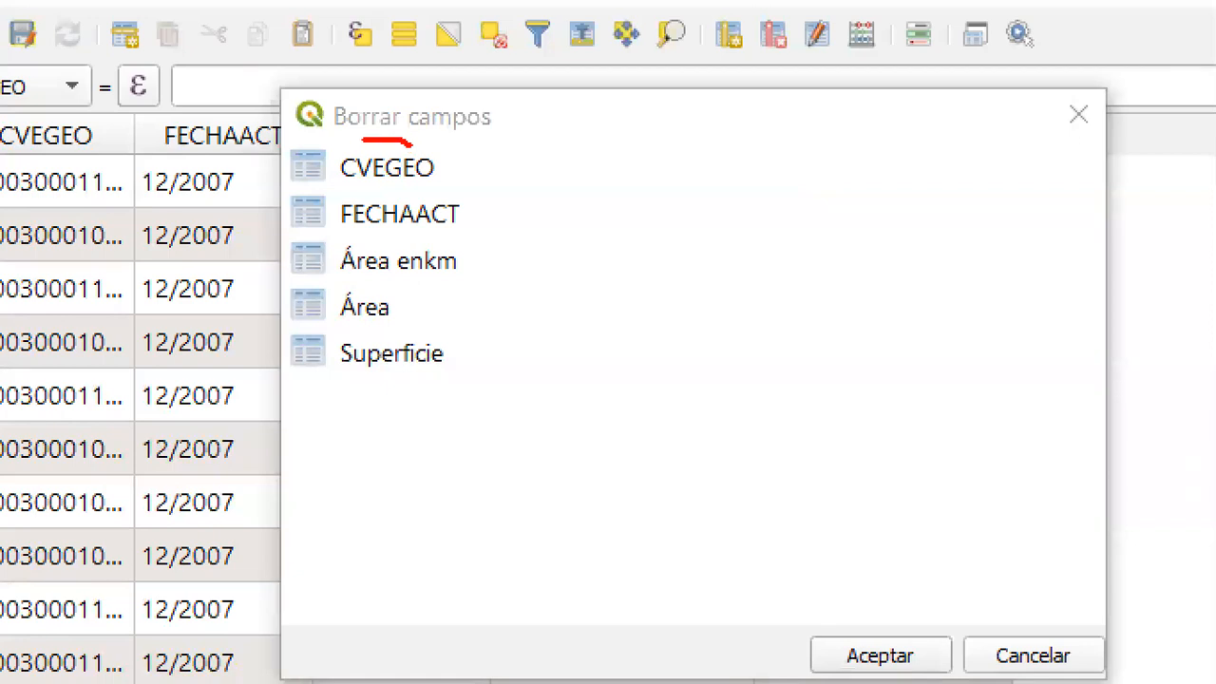
drag(470, 151, 506, 121)
mouse_move(484, 202)
mouse_down()
mouse_move(491, 235)
mouse_move(533, 193)
mouse_up()
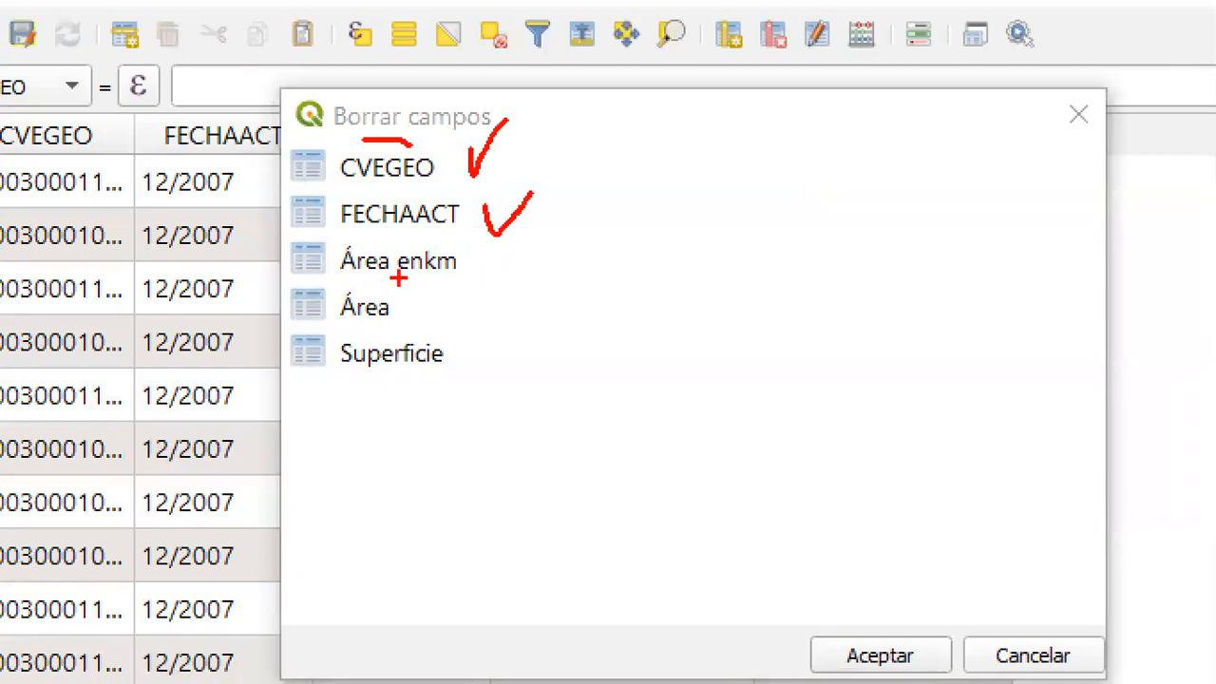
mouse_move(468, 249)
mouse_down()
mouse_move(499, 252)
mouse_move(528, 279)
mouse_move(490, 272)
mouse_up()
mouse_move(407, 300)
mouse_down()
mouse_move(464, 327)
mouse_move(452, 294)
mouse_up()
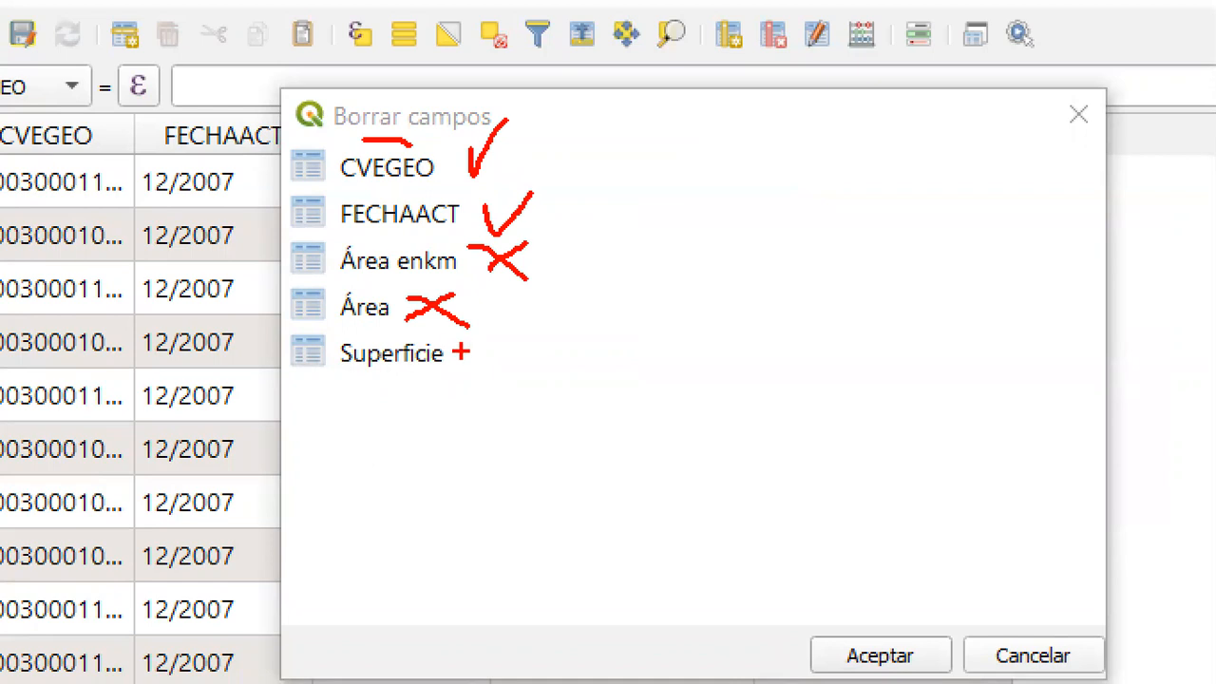
drag(478, 359, 519, 328)
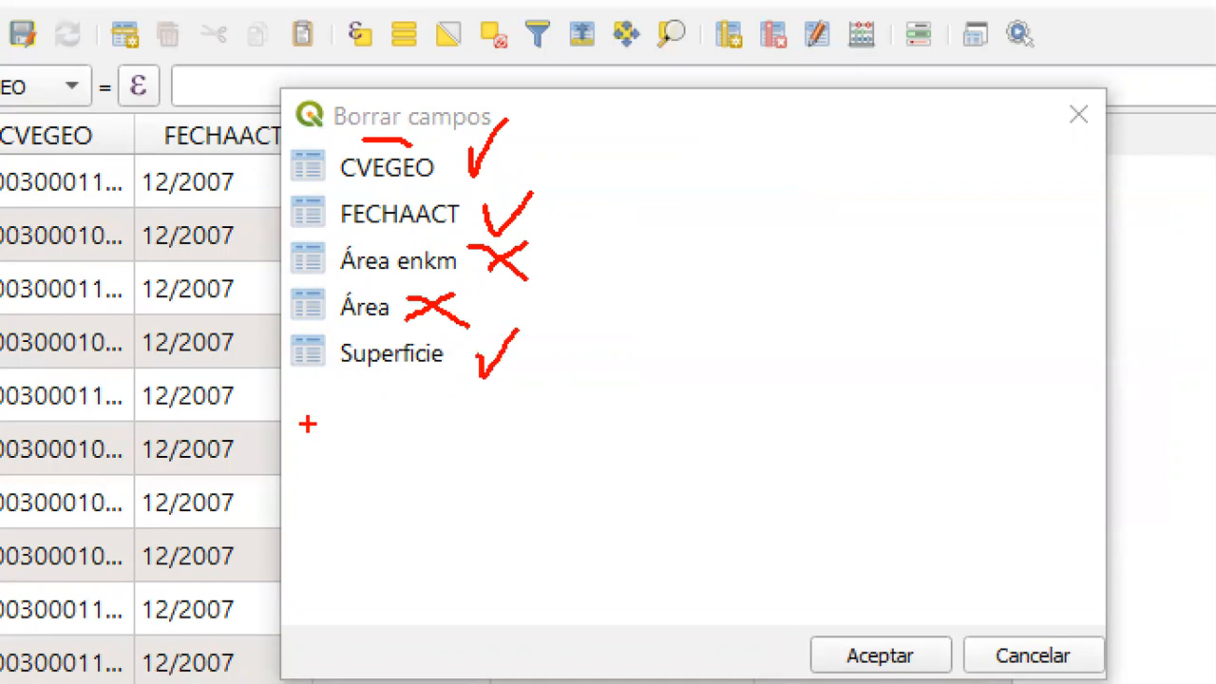
Step: Handwrite a short note below the Superficie field and clear all the screen annotations
mouse_move(369, 401)
mouse_down()
mouse_move(338, 401)
mouse_move(371, 416)
mouse_move(326, 428)
mouse_move(395, 453)
mouse_up()
mouse_move(376, 412)
mouse_down()
mouse_move(416, 413)
mouse_move(391, 439)
mouse_up()
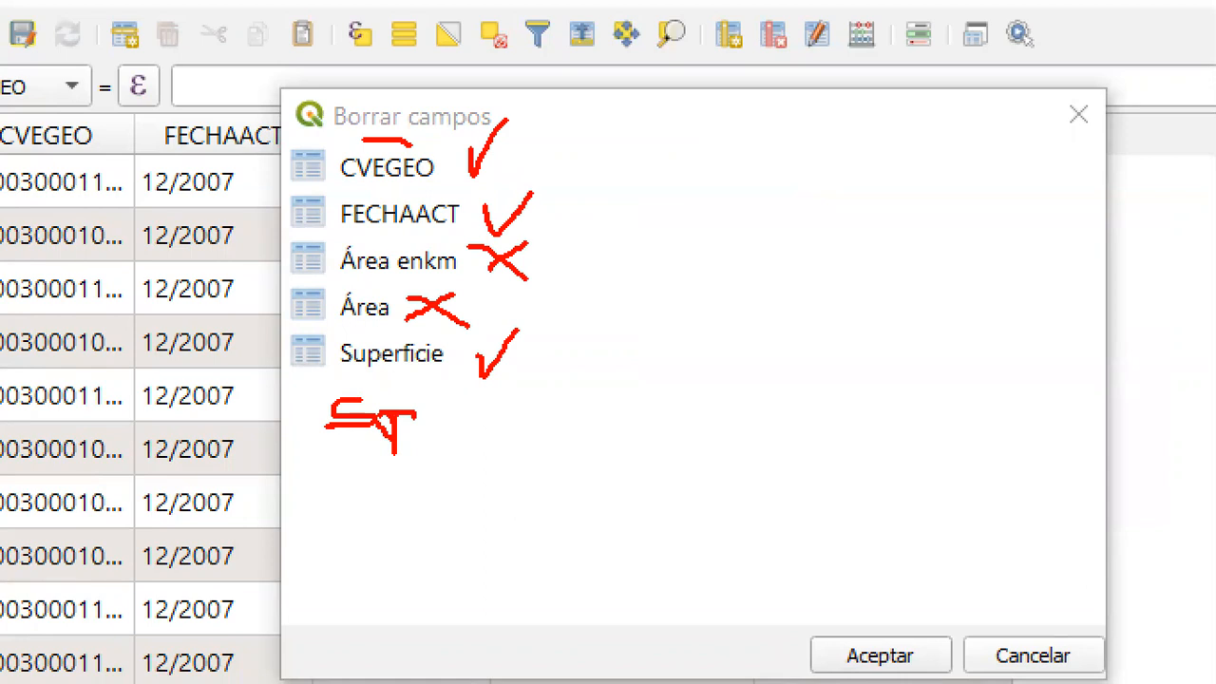
drag(462, 395, 474, 443)
mouse_move(465, 414)
mouse_down()
mouse_move(478, 405)
mouse_move(475, 422)
mouse_move(498, 441)
mouse_up()
mouse_move(494, 384)
mouse_down()
mouse_move(513, 418)
mouse_move(540, 428)
mouse_up()
key(Escape)
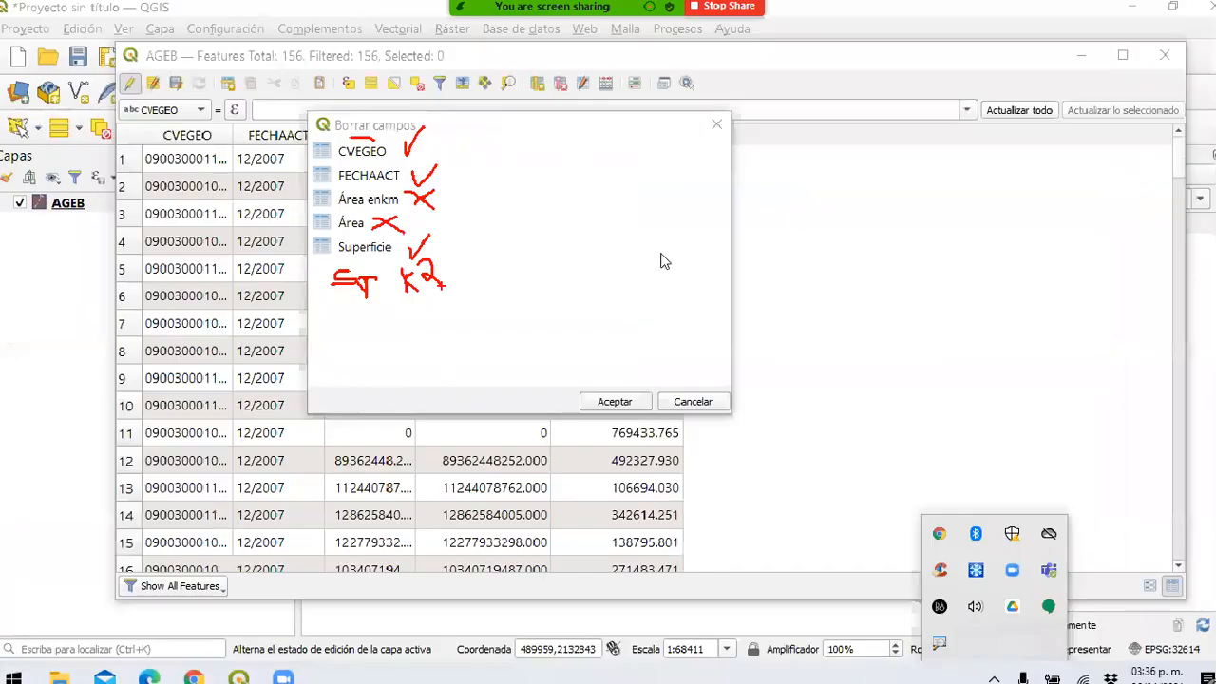
key(Escape)
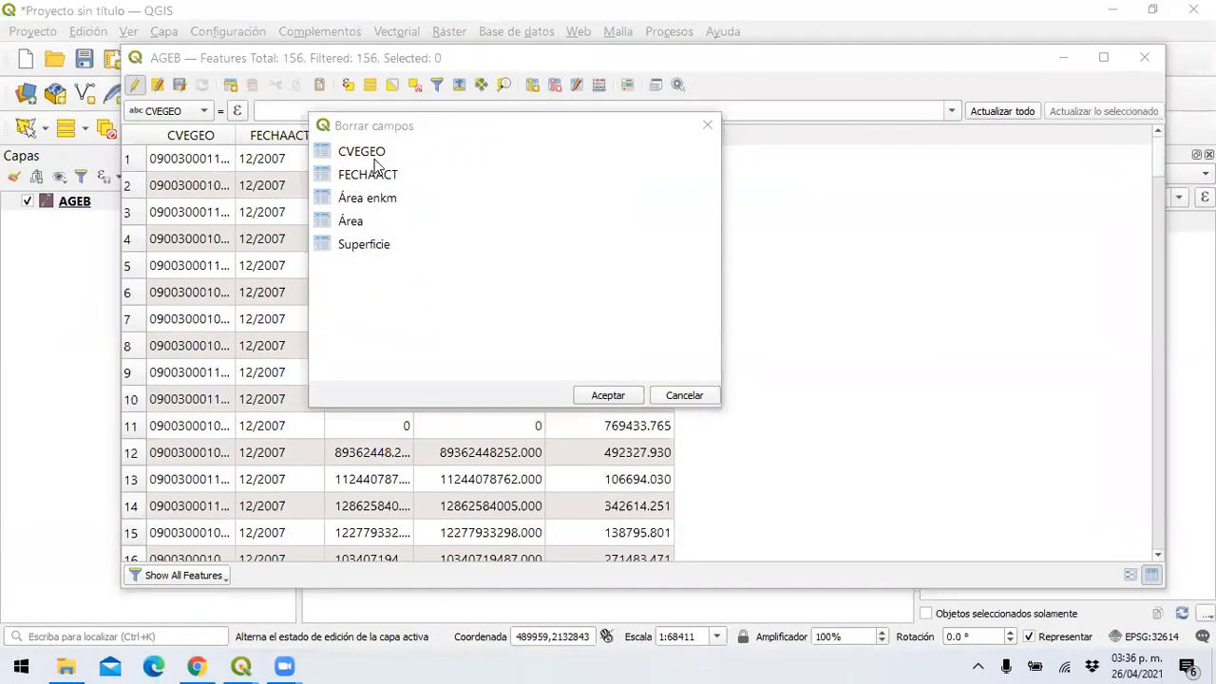
Step: Delete the fields Área enkm and Área from the AGEB attribute table
click(373, 198)
ctrl+click(369, 221)
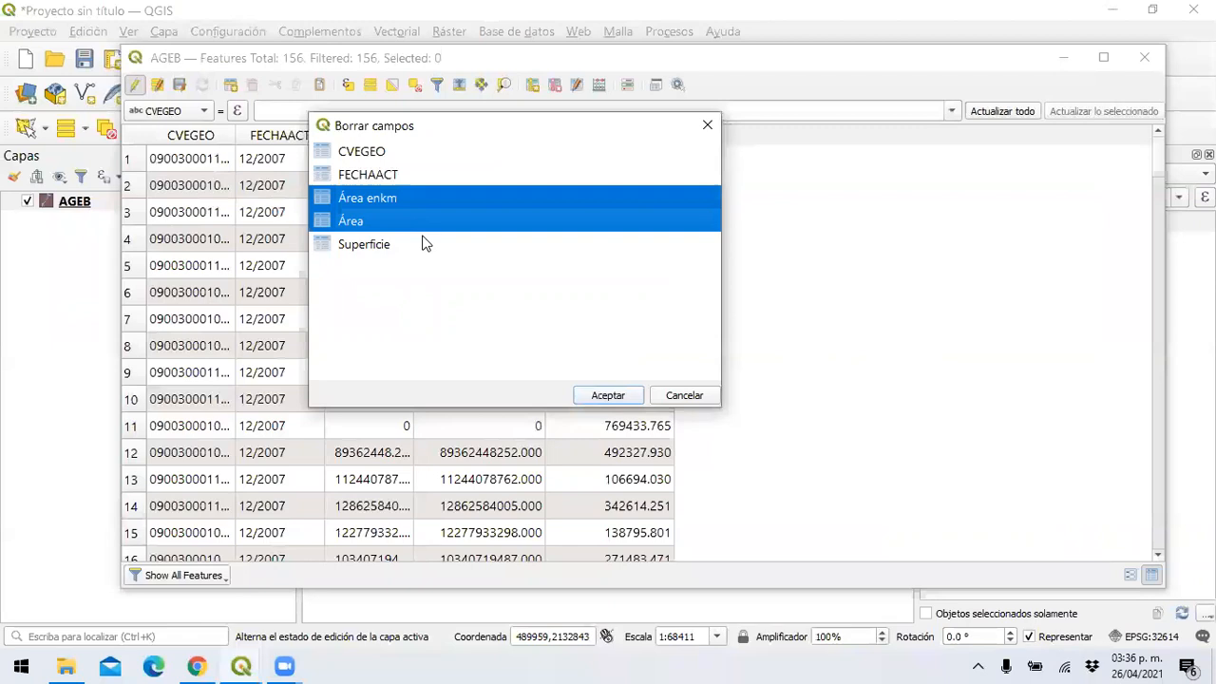
click(601, 394)
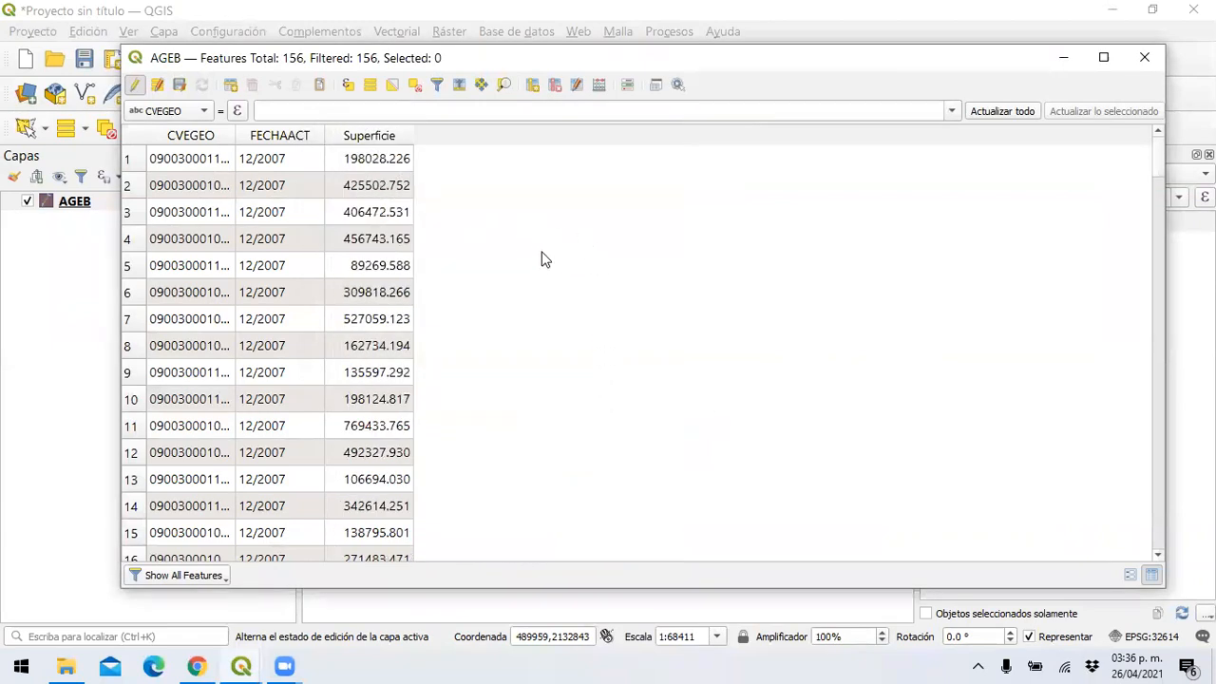
Step: Set up a new output field named SupKm2 of type Número decimal (real) in the field calculator
click(598, 86)
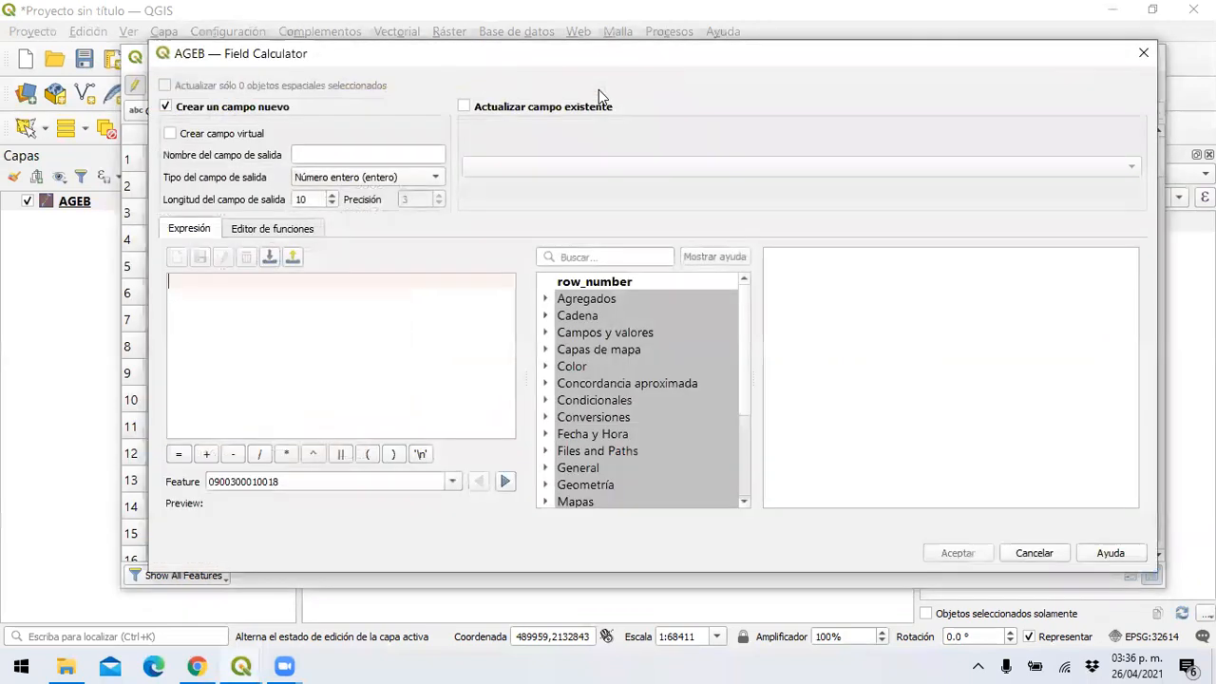
click(314, 157)
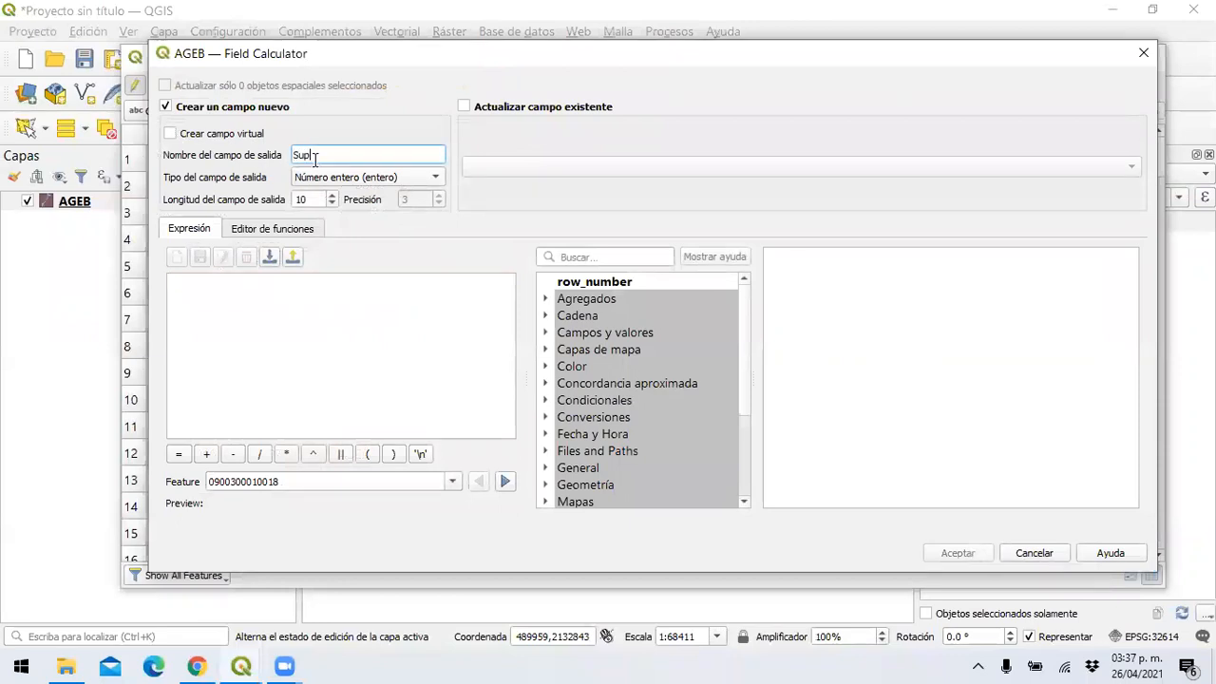
text(Supe)
click(385, 177)
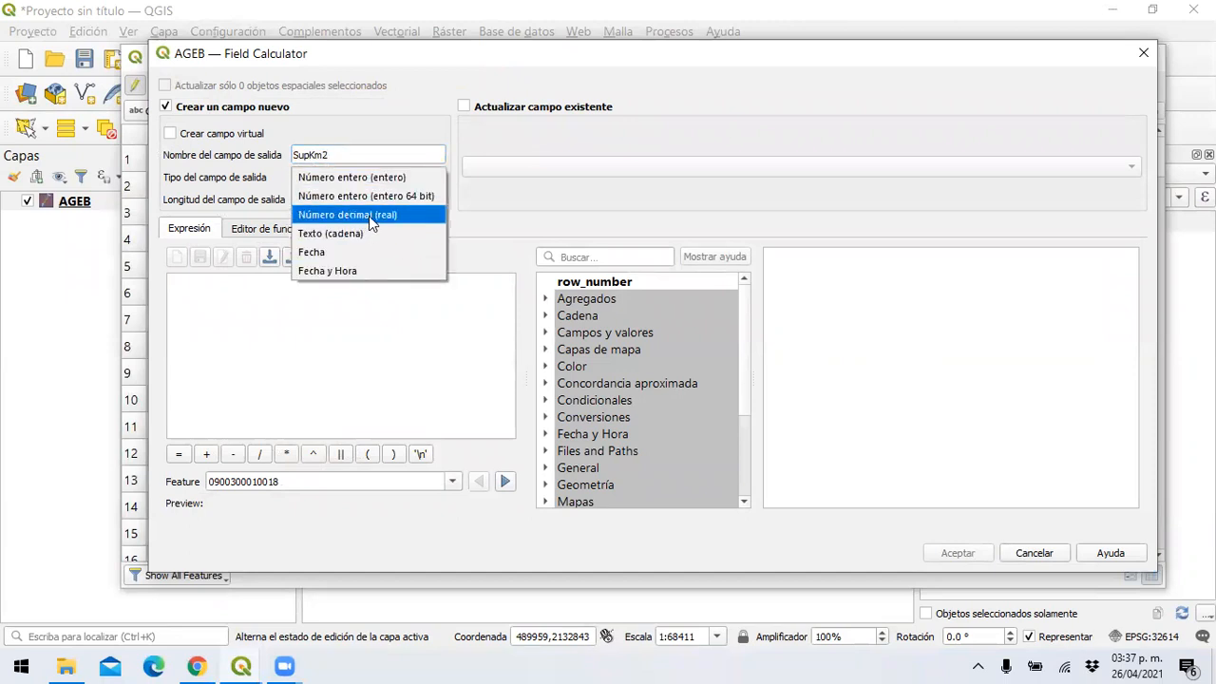
click(369, 215)
Step: Enter the expression $area /1000000, set the precision to 5 and create the calculated field
click(338, 294)
scroll(634, 417, down, 2)
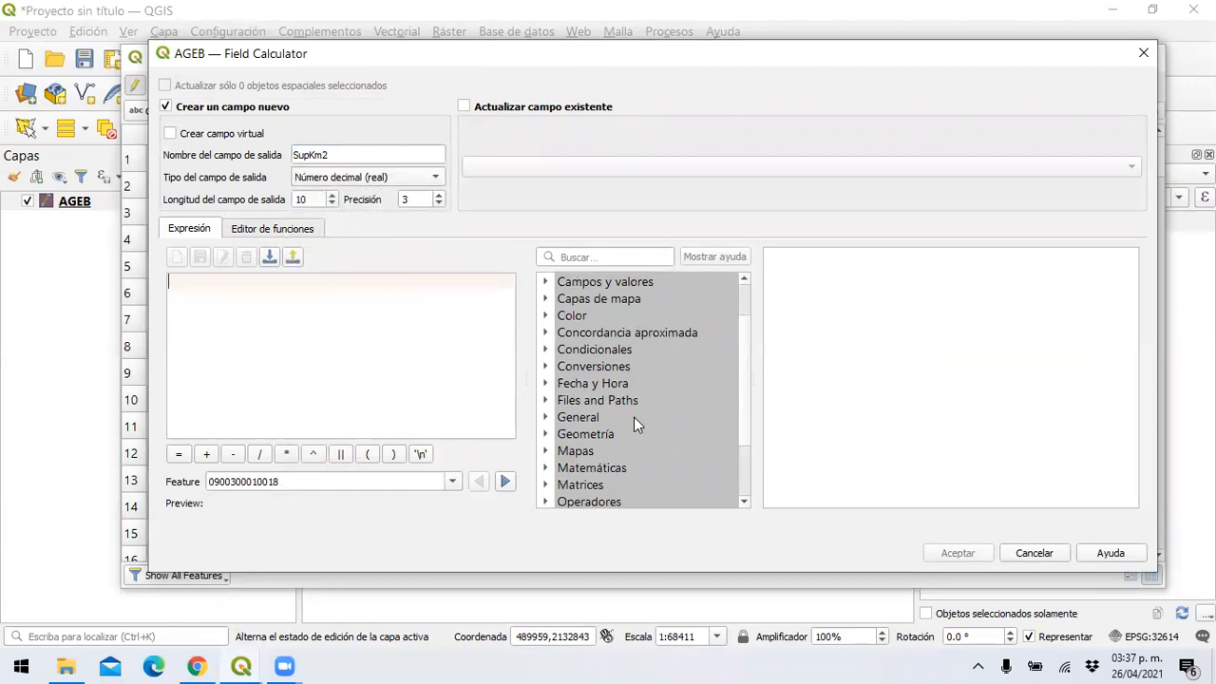
click(582, 390)
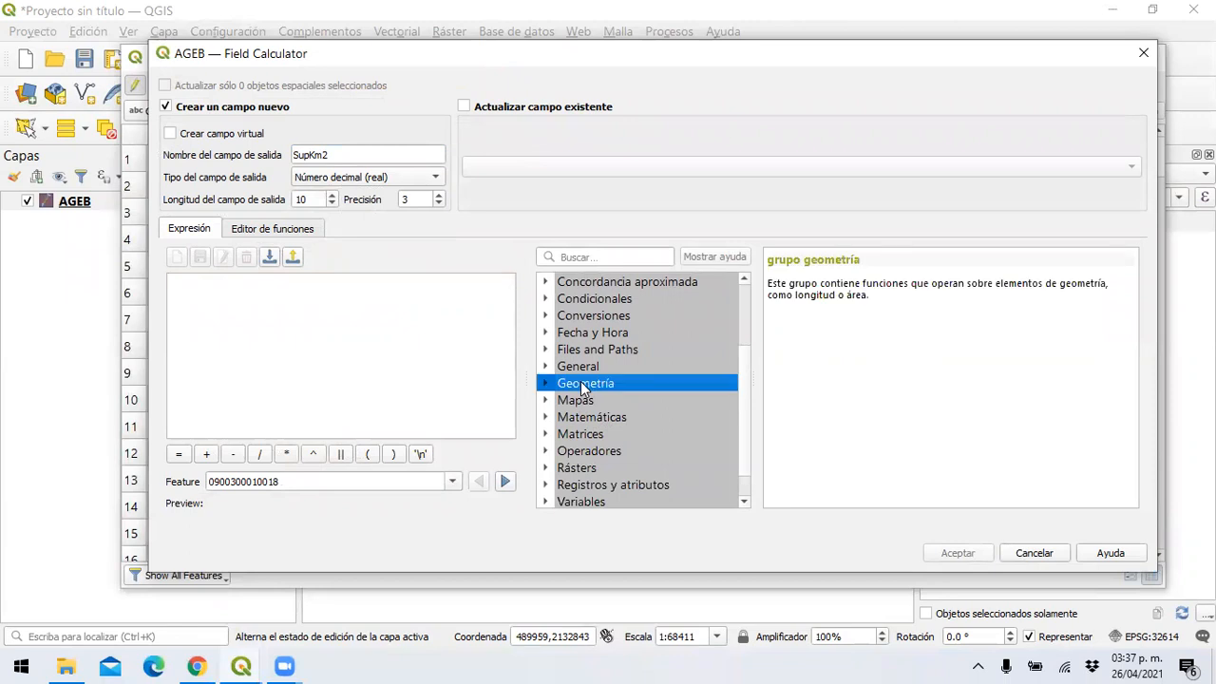
click(548, 384)
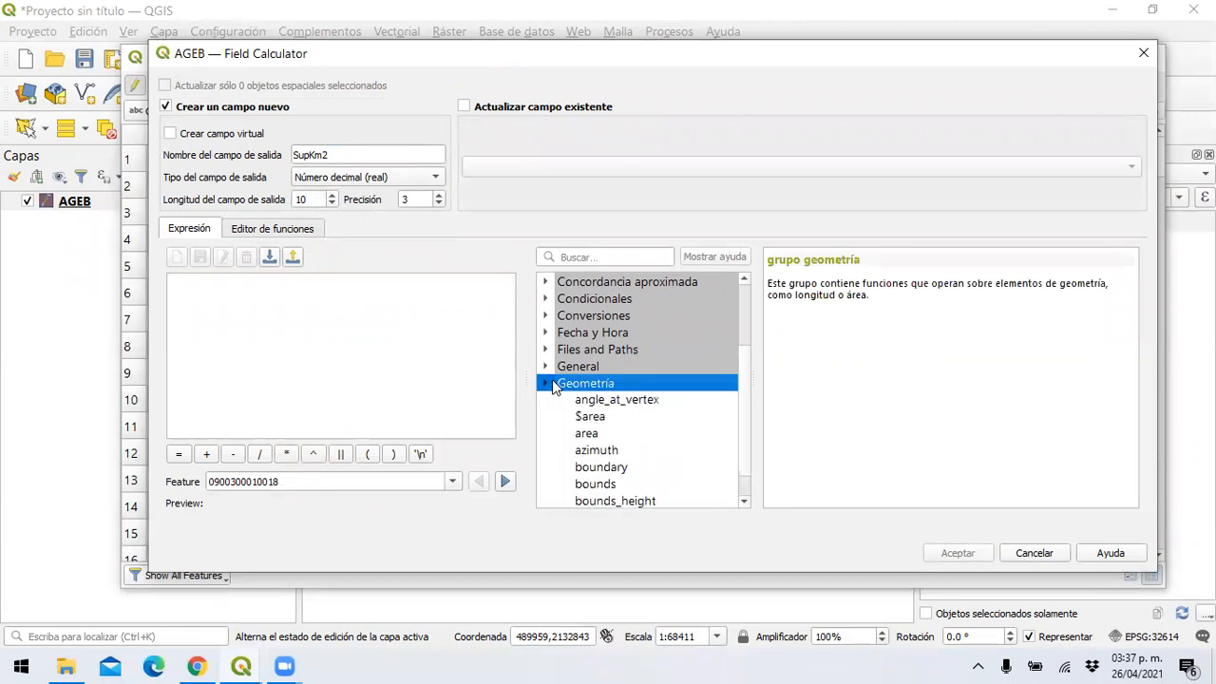
double_click(589, 418)
text(/1)
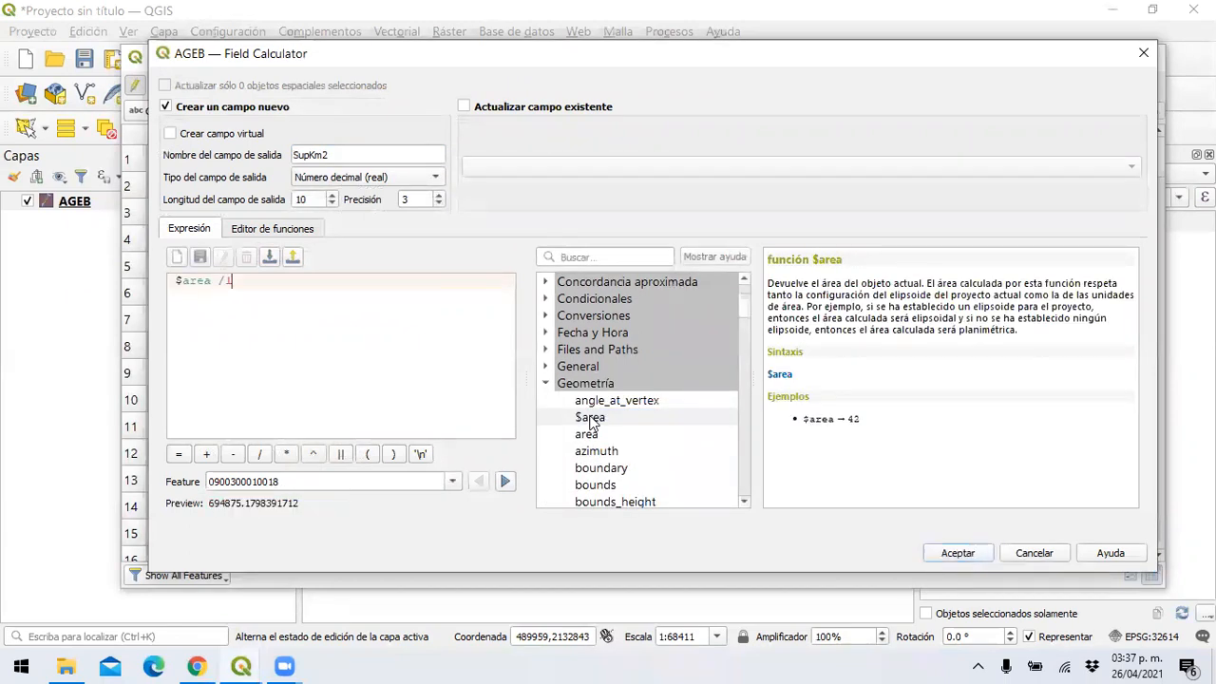
text(000000)
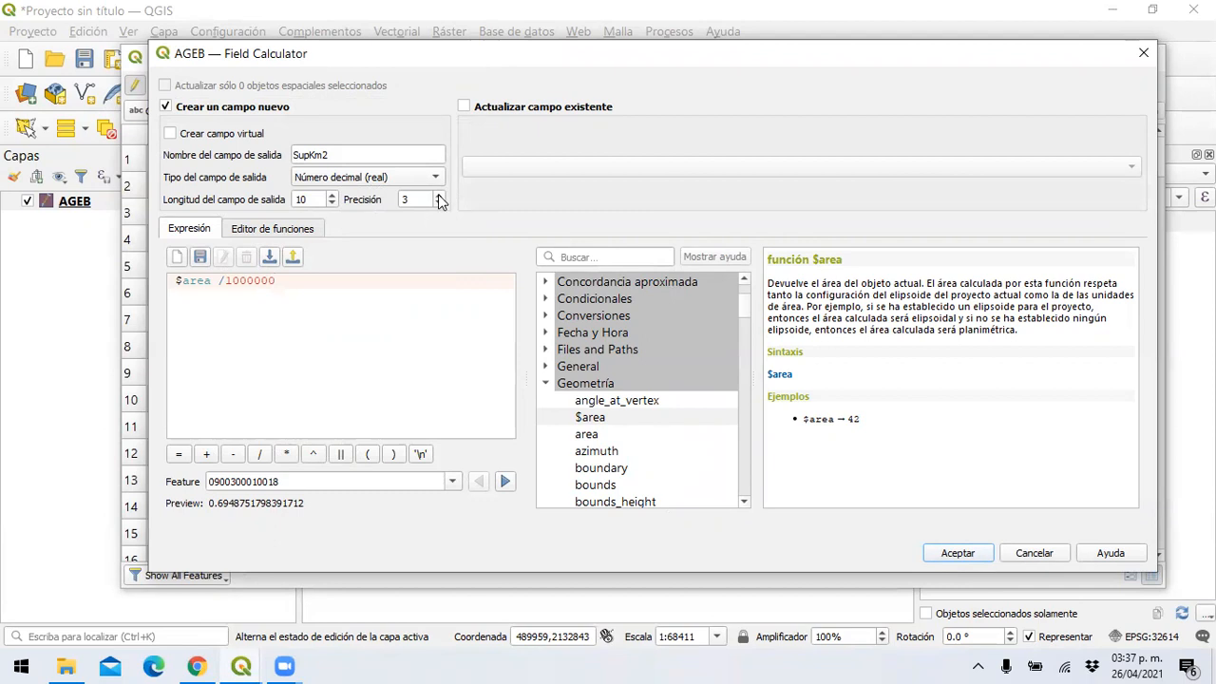
click(439, 195)
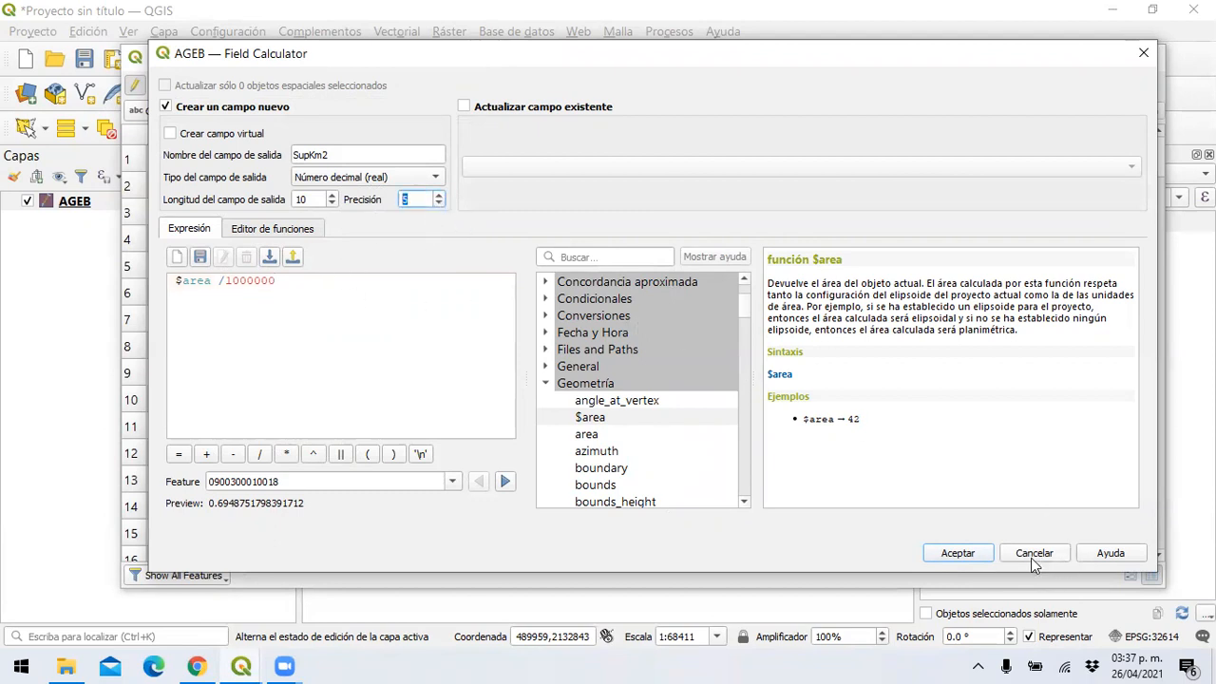
click(958, 553)
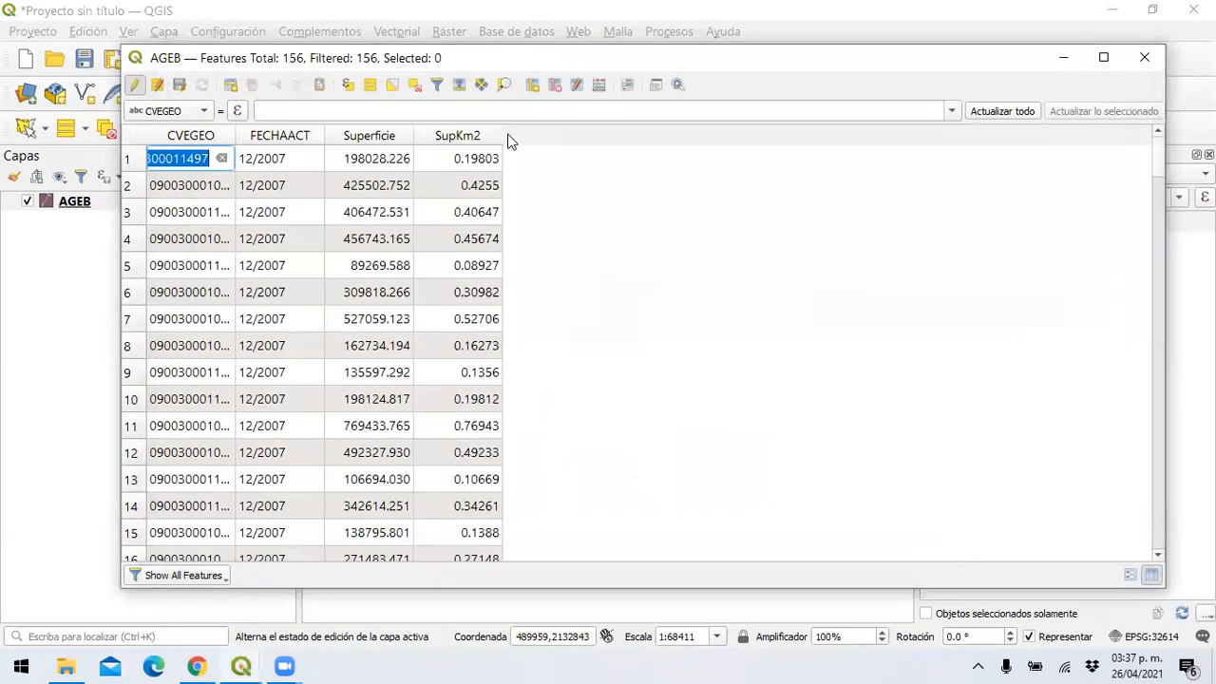
Step: Widen the Superficie and SupKm2 columns and sort the table by Superficie in descending order
drag(499, 132, 524, 132)
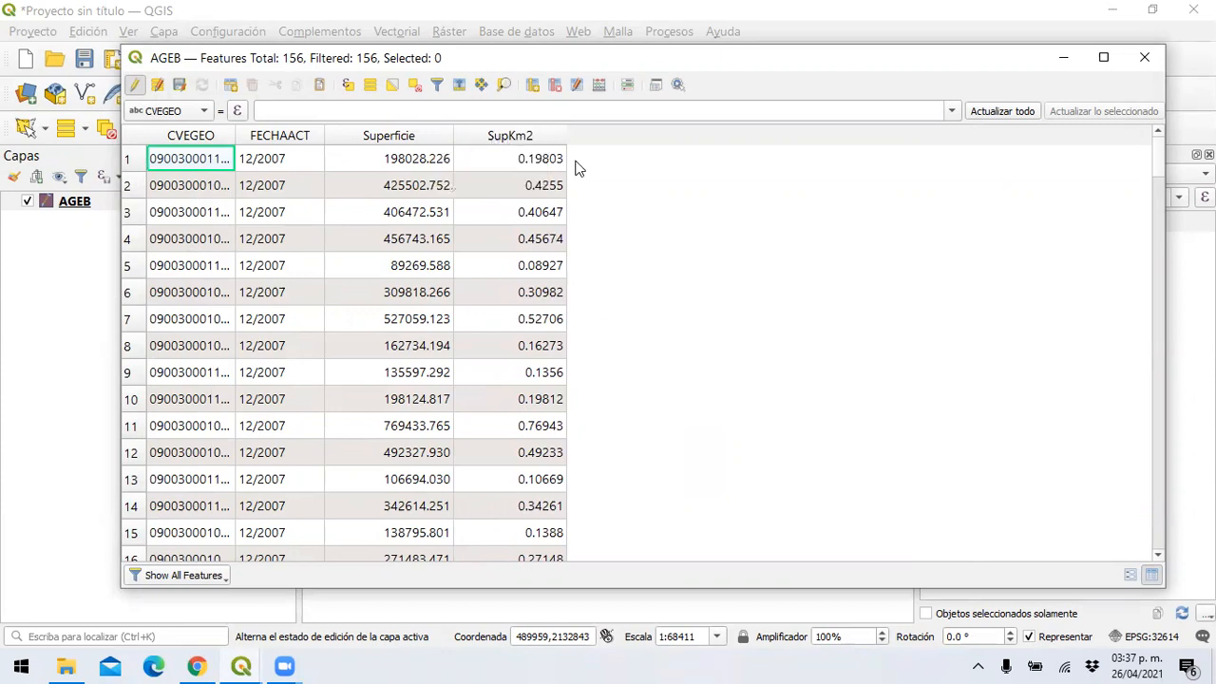
click(411, 137)
click(412, 138)
click(411, 138)
click(411, 137)
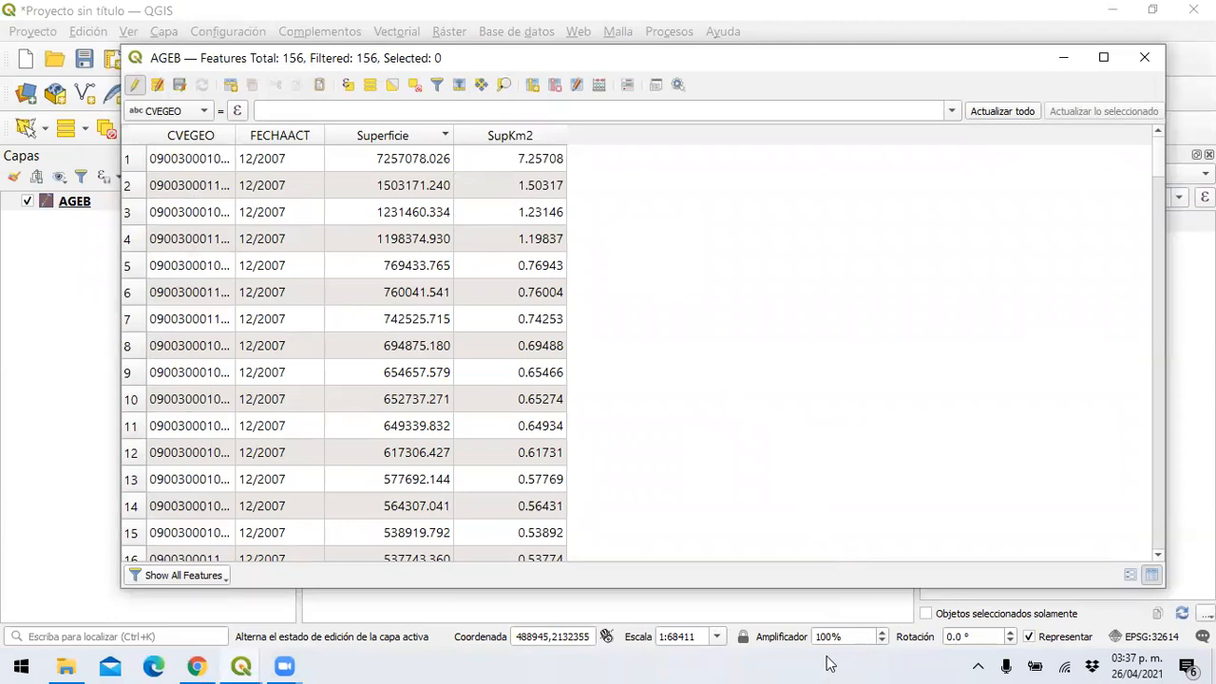
Step: Circle the Superficie and SupKm2 headers with ZoomIt's Draw mode and underline both values in the first five rows
click(979, 665)
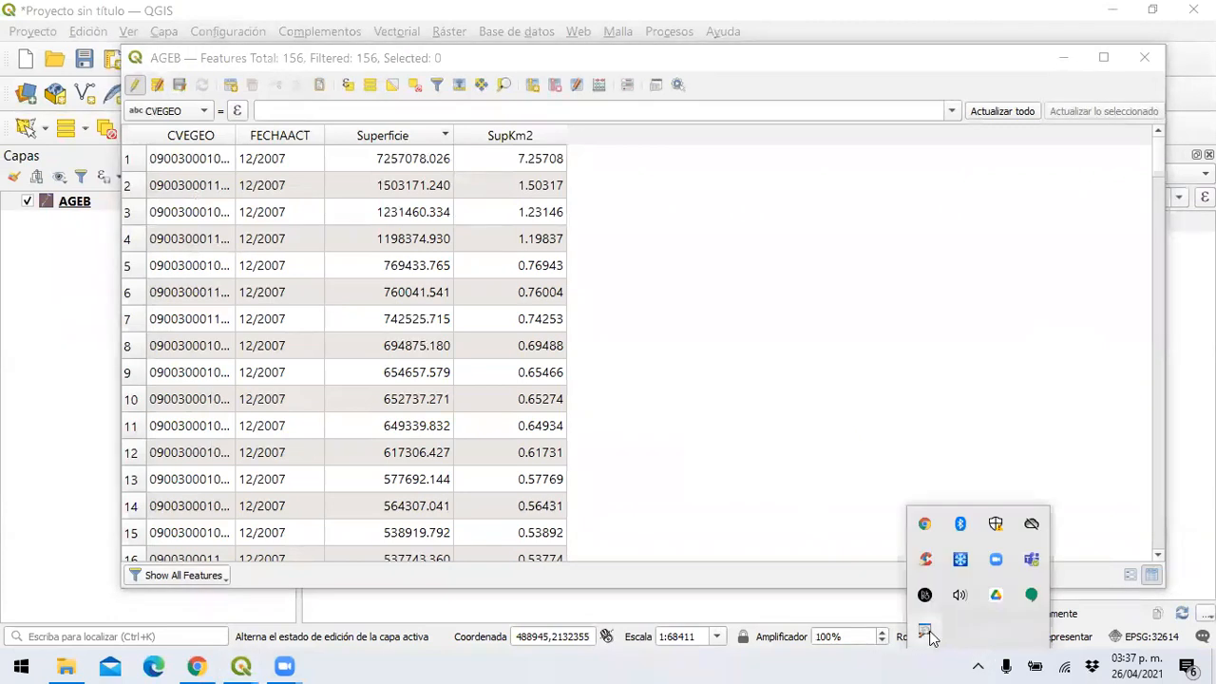
right_click(927, 632)
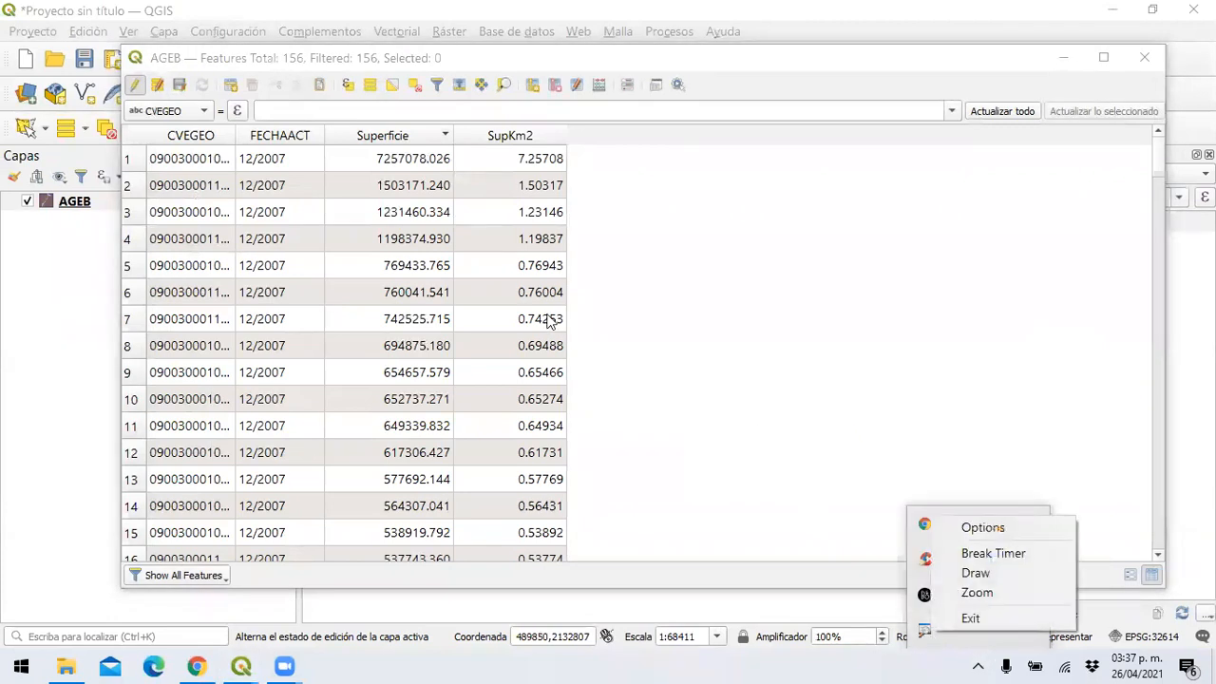
click(959, 572)
mouse_move(390, 122)
mouse_down()
mouse_move(361, 114)
mouse_move(341, 133)
mouse_move(408, 148)
mouse_move(450, 121)
mouse_move(401, 112)
mouse_up()
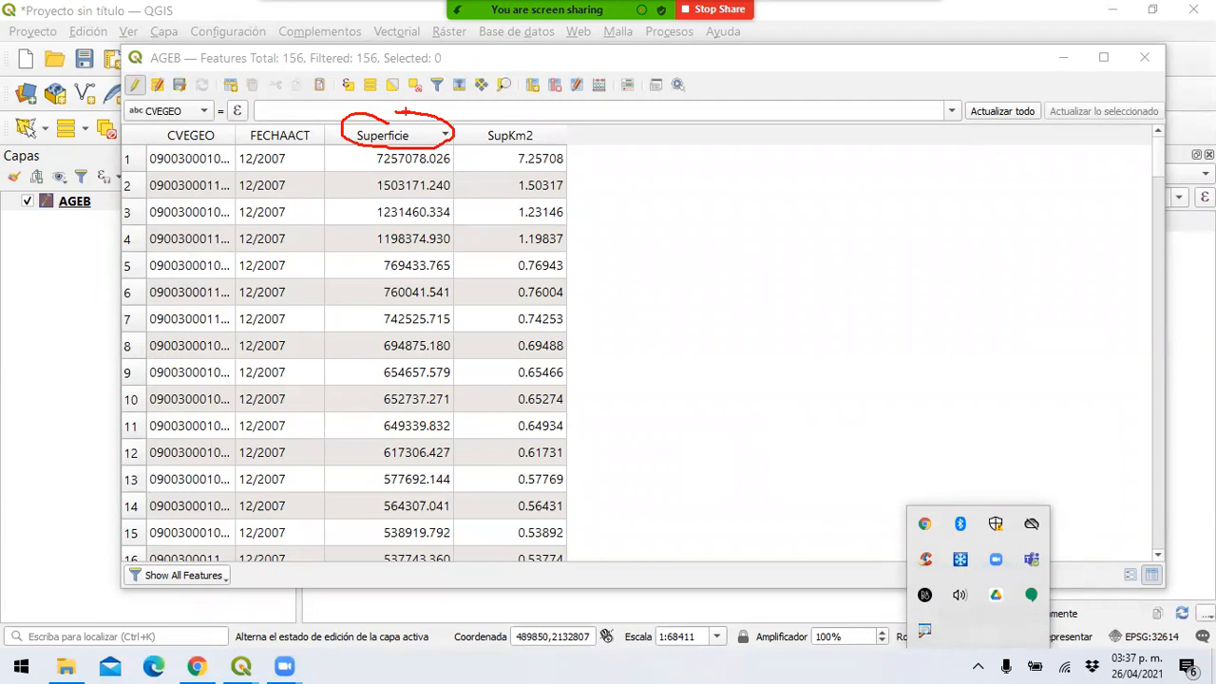
mouse_move(484, 118)
mouse_down()
mouse_move(460, 126)
mouse_move(494, 144)
mouse_move(545, 147)
mouse_move(539, 121)
mouse_move(488, 116)
mouse_up()
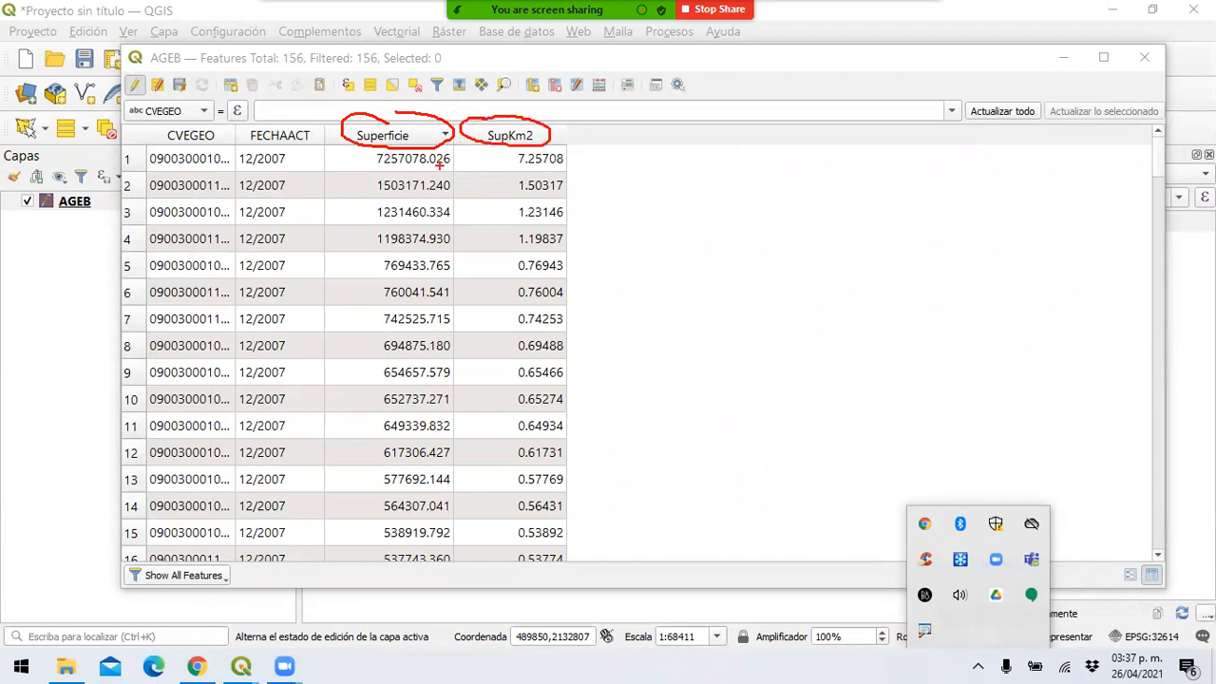
drag(392, 169, 573, 173)
mouse_move(380, 198)
mouse_down()
mouse_move(553, 198)
mouse_move(397, 225)
mouse_move(560, 227)
mouse_up()
drag(378, 251, 565, 254)
drag(386, 280, 565, 281)
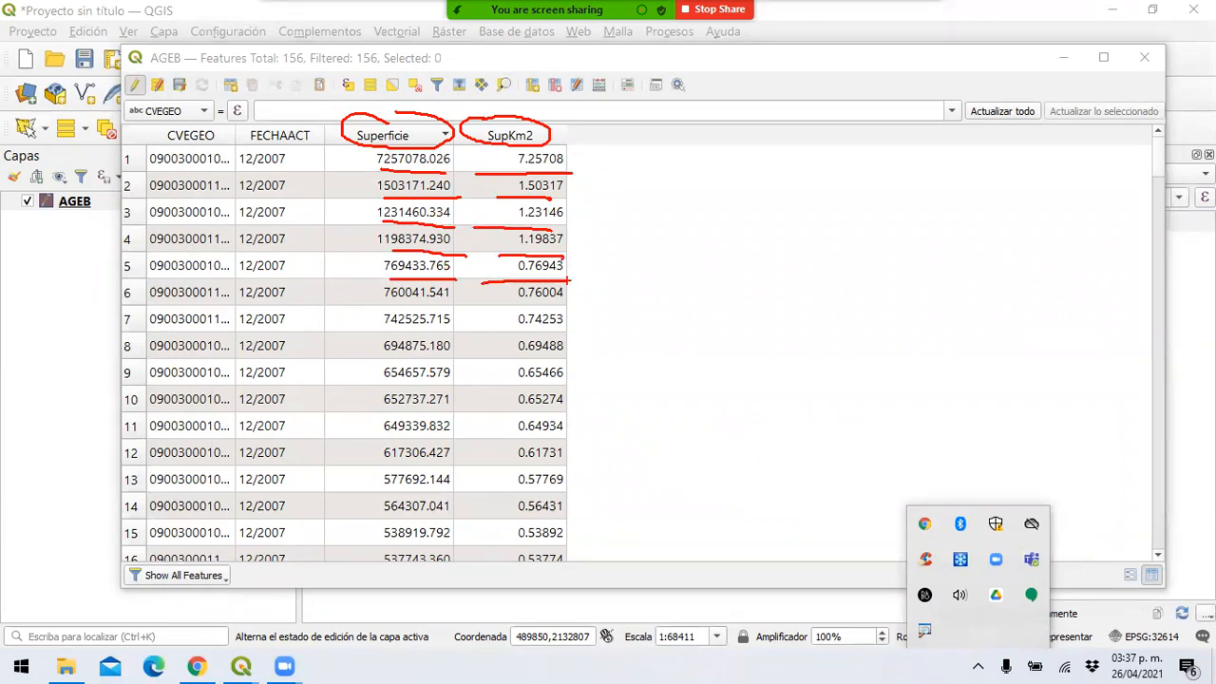
Step: Handwrite an underlined "UTM" and a boxed "m" beside the table, and clear all the screen annotations
mouse_move(674, 245)
mouse_down()
mouse_move(678, 287)
mouse_move(695, 253)
mouse_move(717, 266)
mouse_move(719, 287)
mouse_up()
mouse_move(701, 256)
mouse_down()
mouse_move(787, 245)
mouse_move(789, 287)
mouse_up()
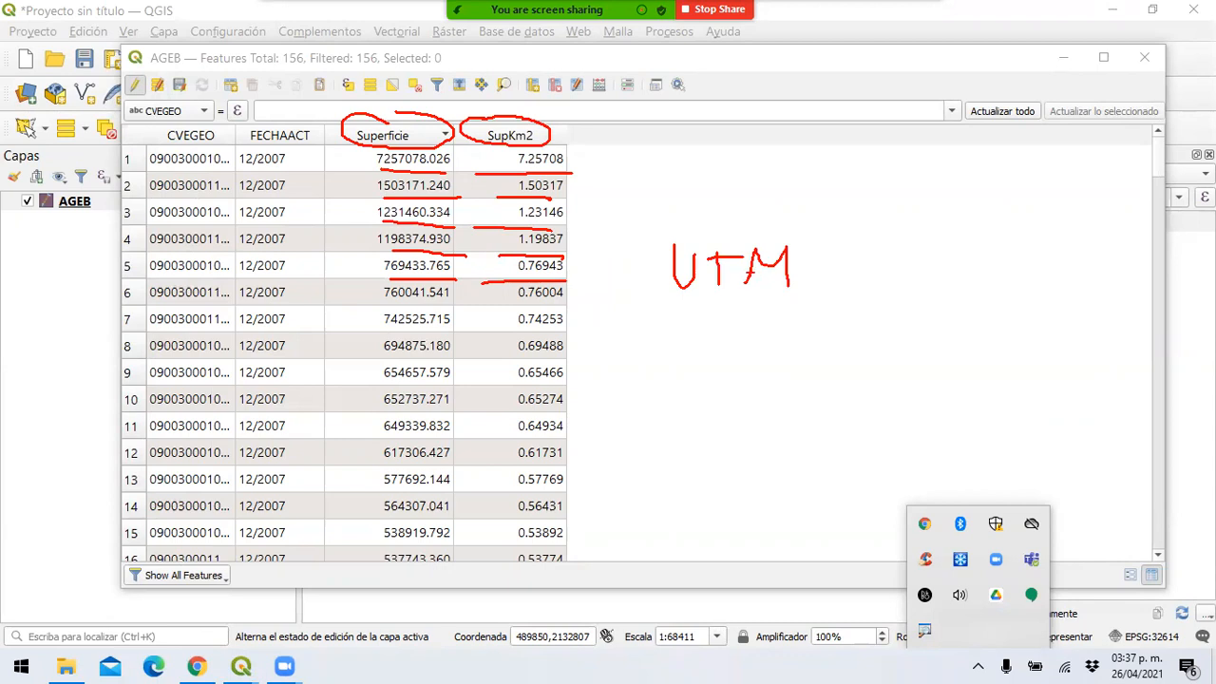
mouse_move(762, 344)
mouse_down()
mouse_move(798, 342)
mouse_move(800, 363)
mouse_up()
mouse_move(735, 365)
mouse_down()
mouse_move(817, 367)
mouse_move(721, 323)
mouse_move(750, 376)
mouse_up()
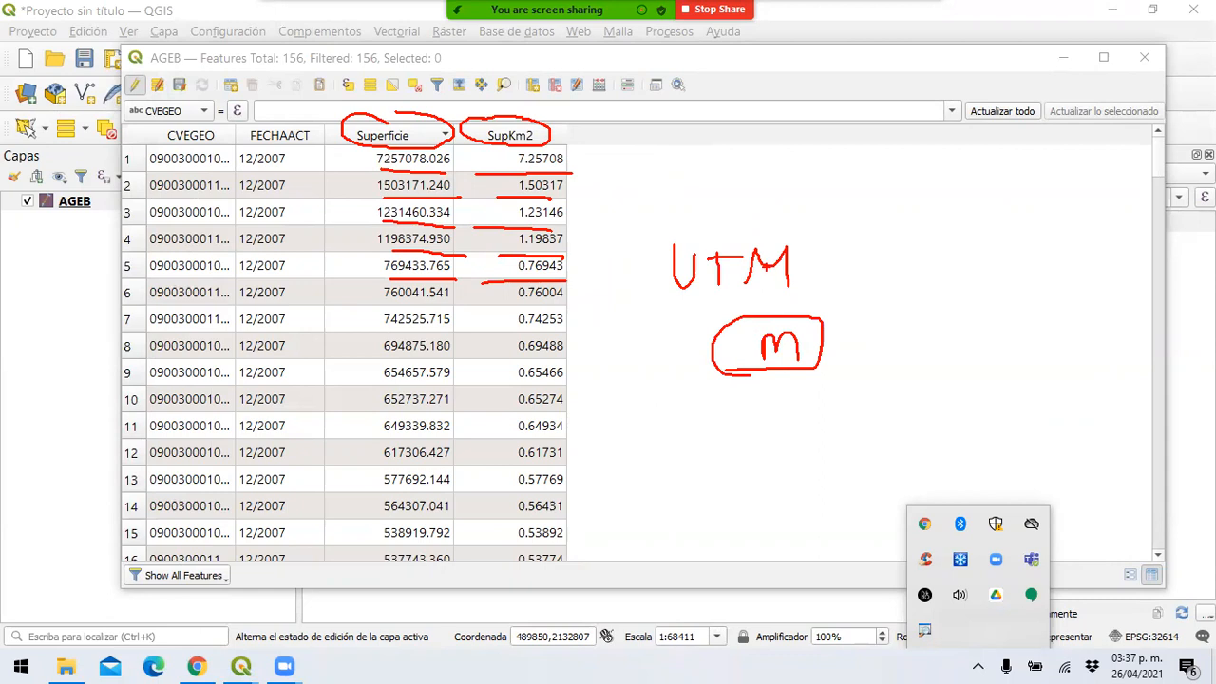
drag(686, 299, 816, 297)
key(Escape)
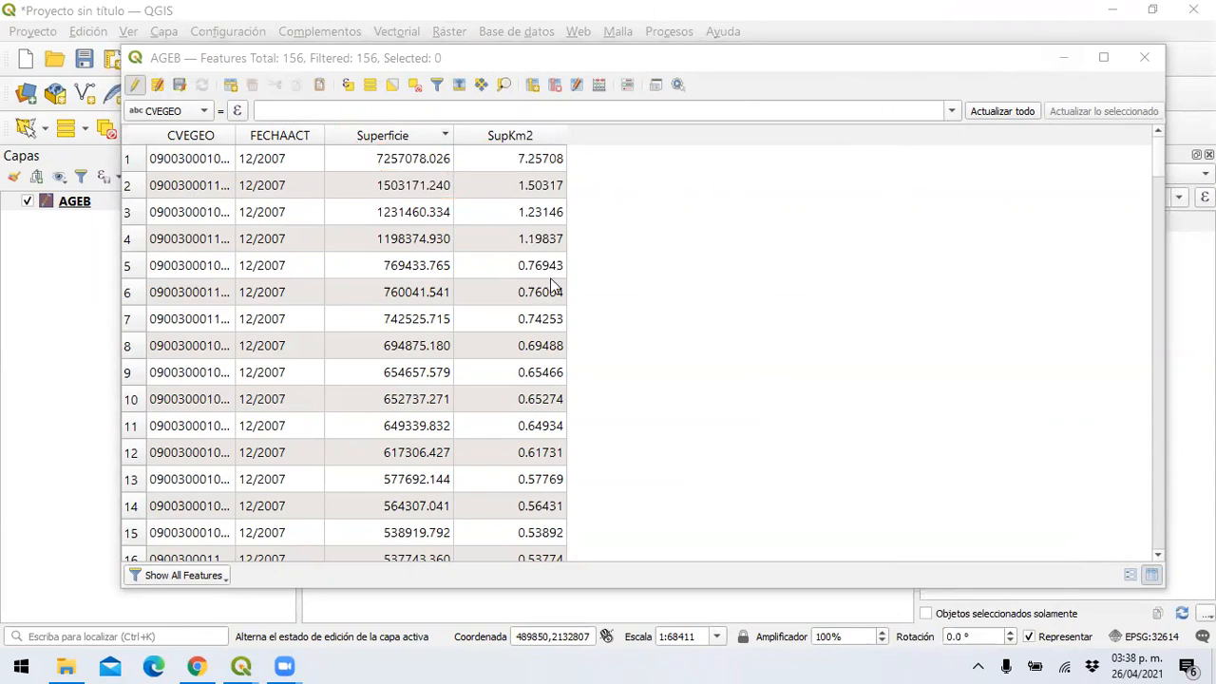
Step: Sort the attribute table by SupKm2 in descending order
click(522, 142)
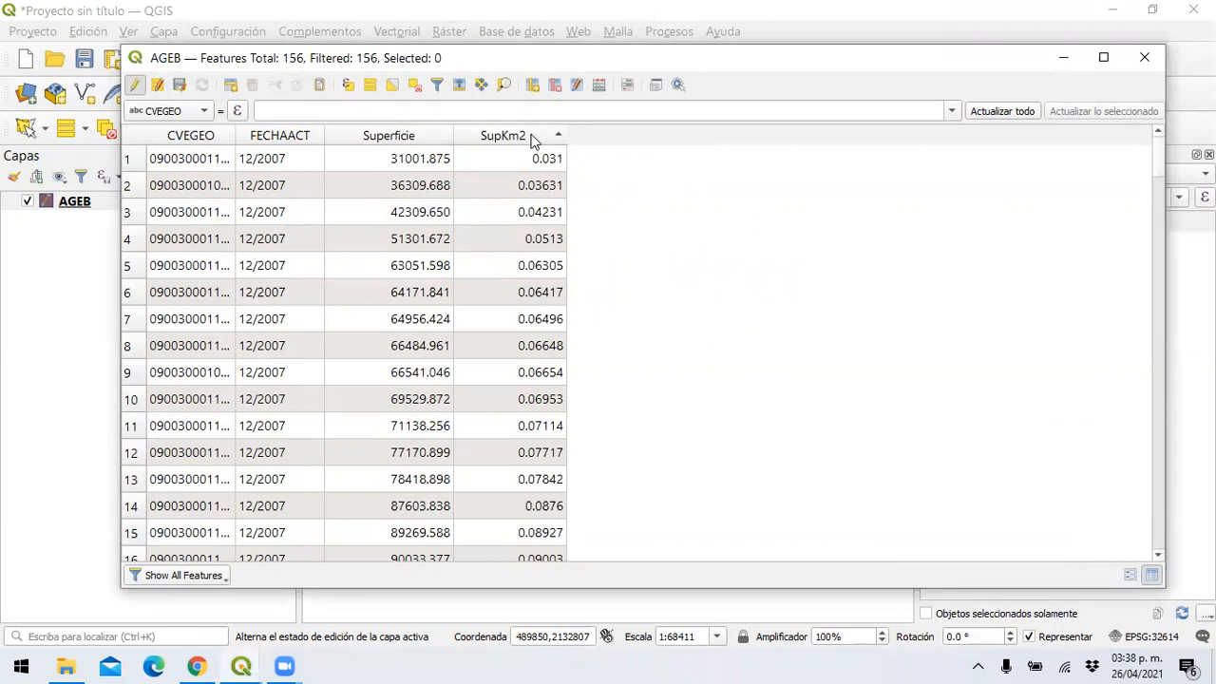
click(533, 141)
click(533, 140)
click(533, 140)
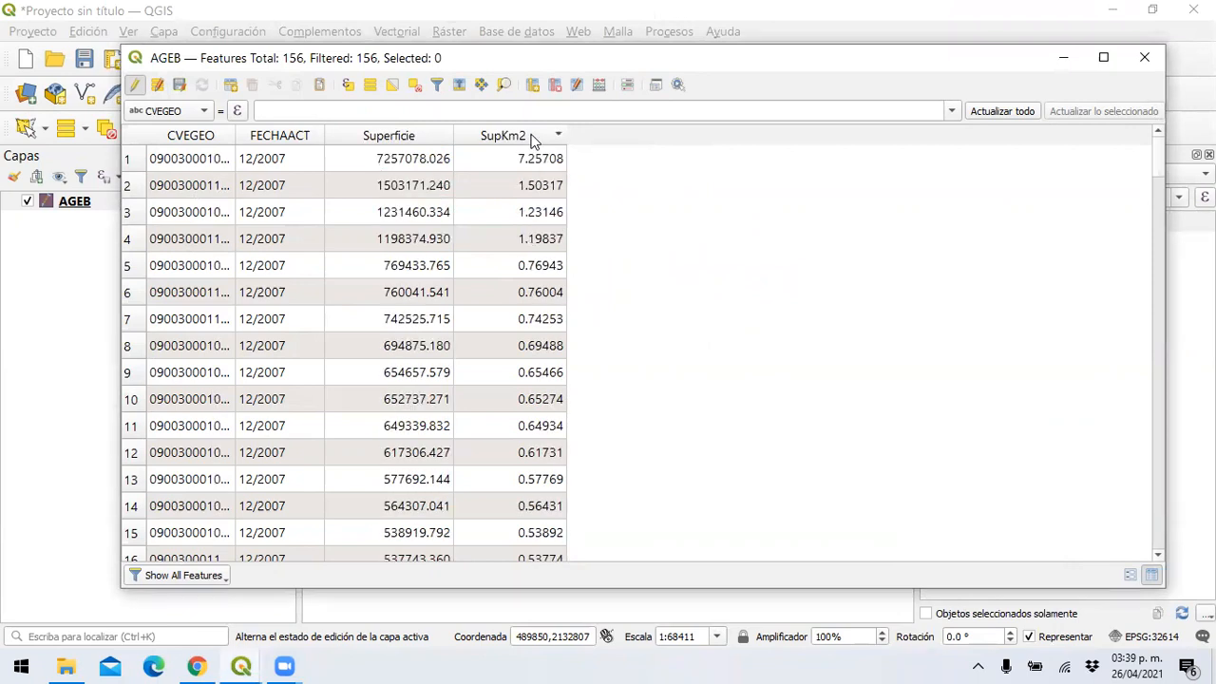
Step: Save the AGEB layer edits and turn off editing mode
click(177, 86)
click(135, 87)
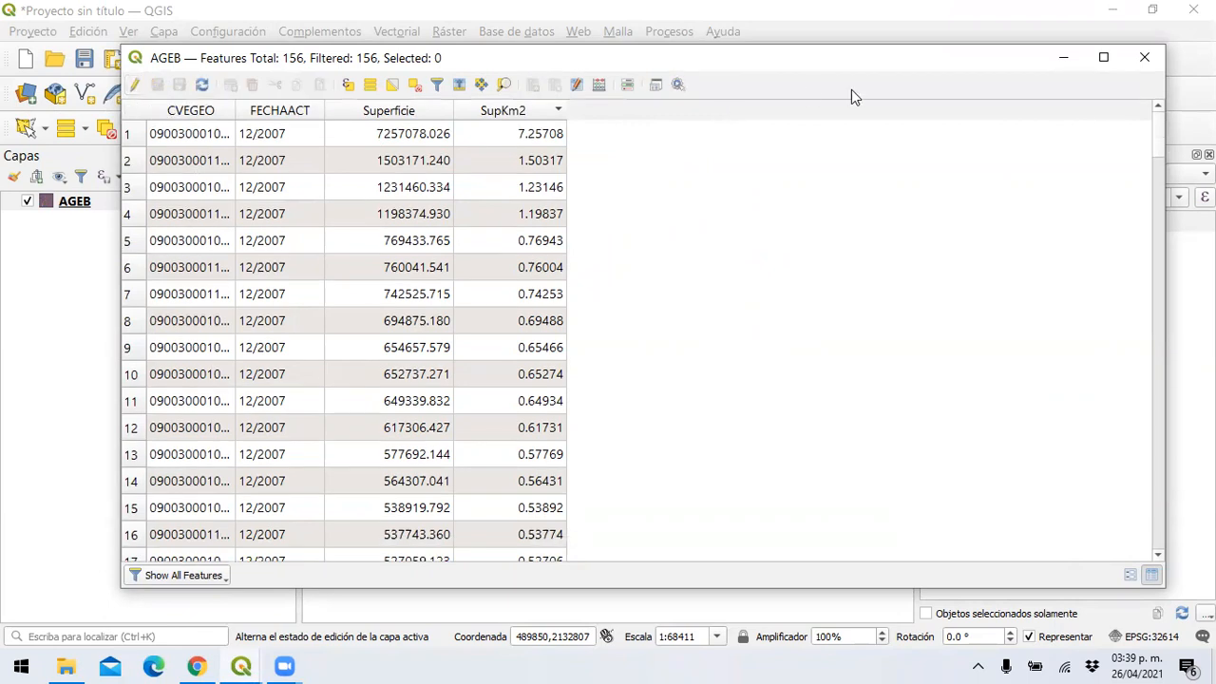
Step: Close the attribute table and open the symbology properties of the AGEB layer
click(1131, 57)
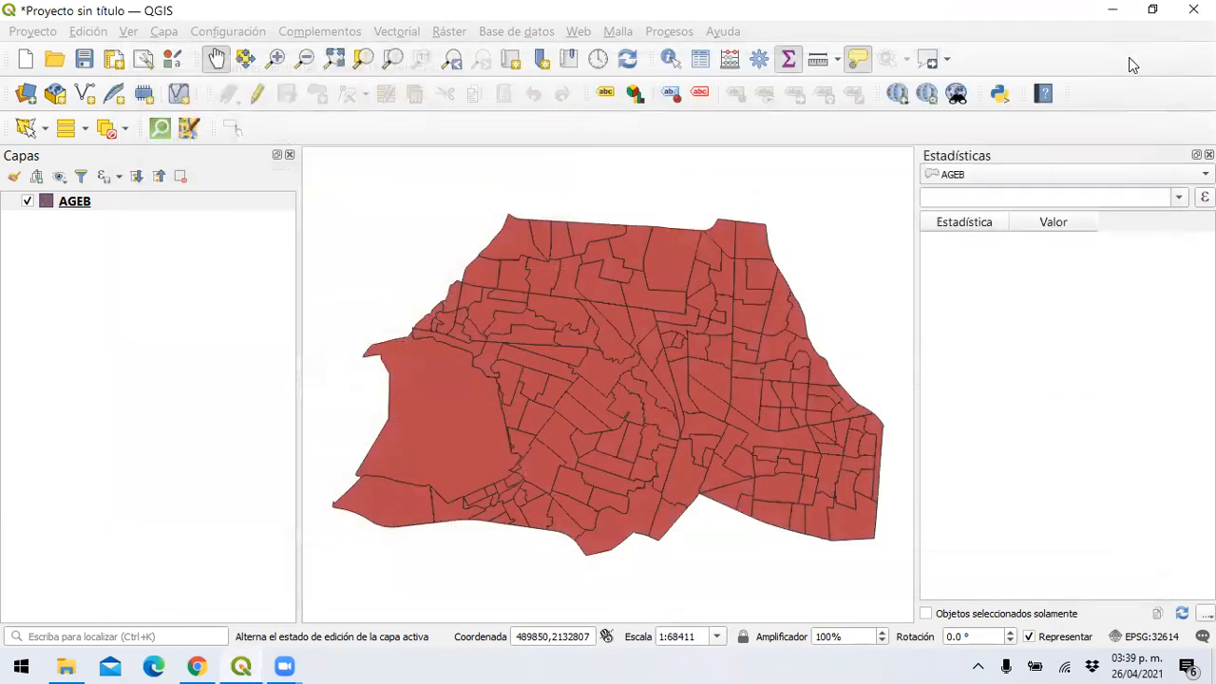
right_click(200, 211)
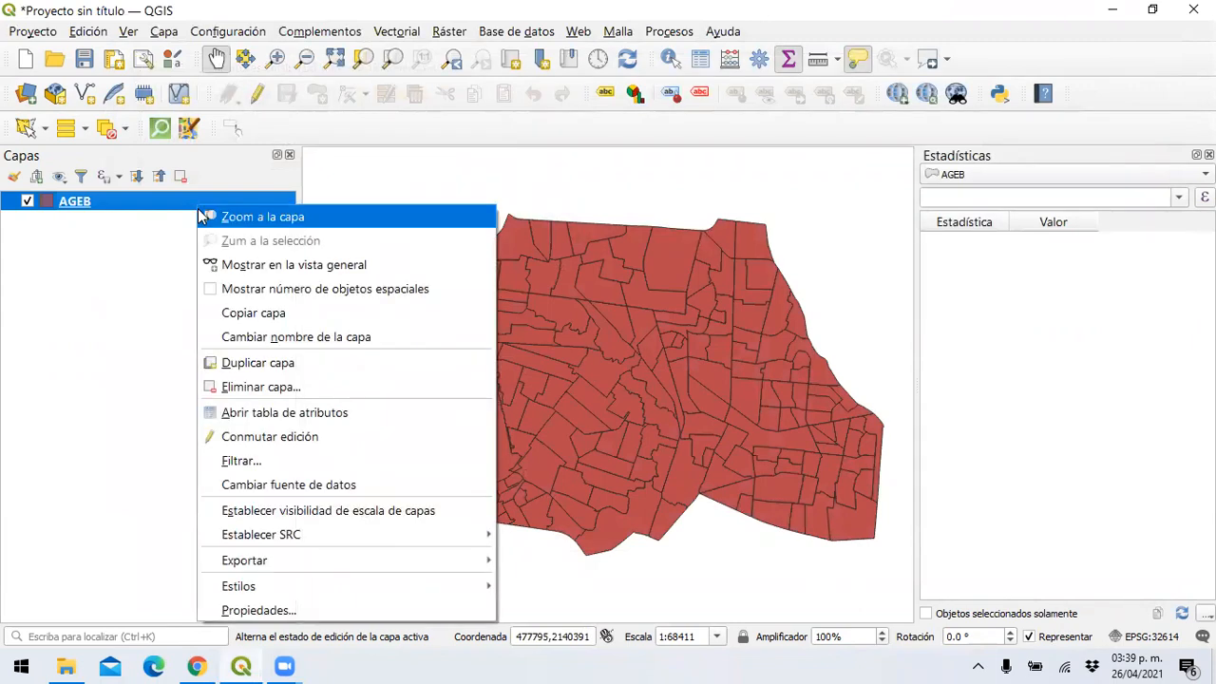
click(242, 611)
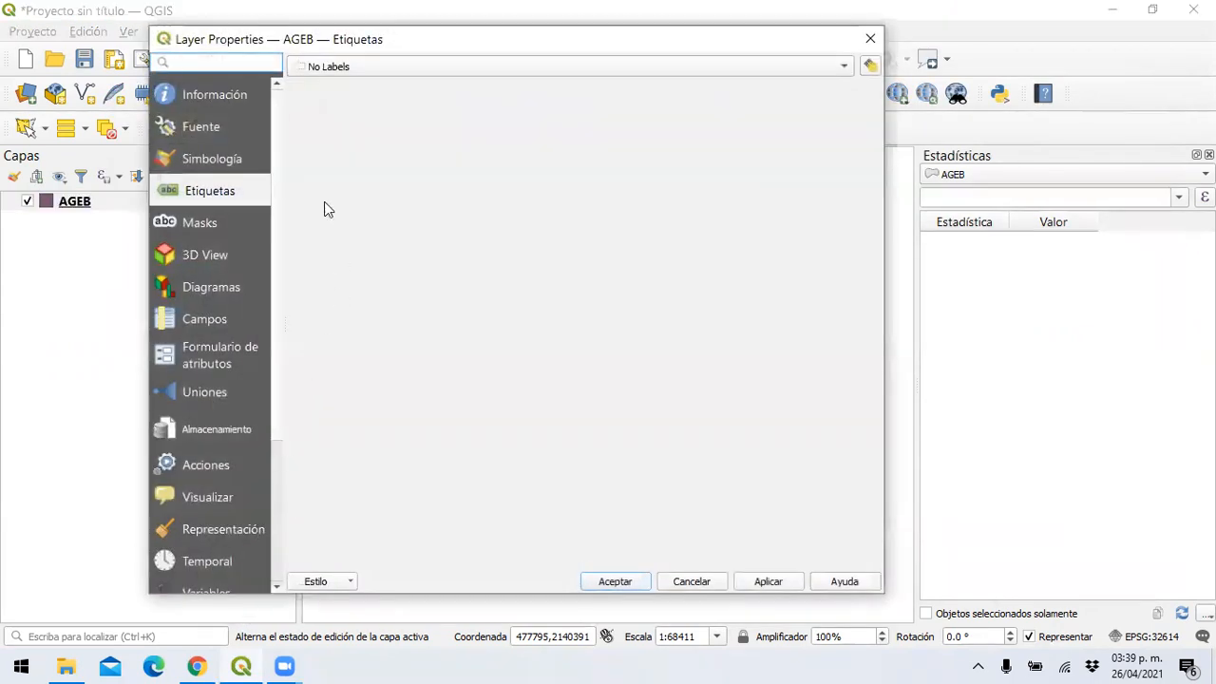
click(225, 164)
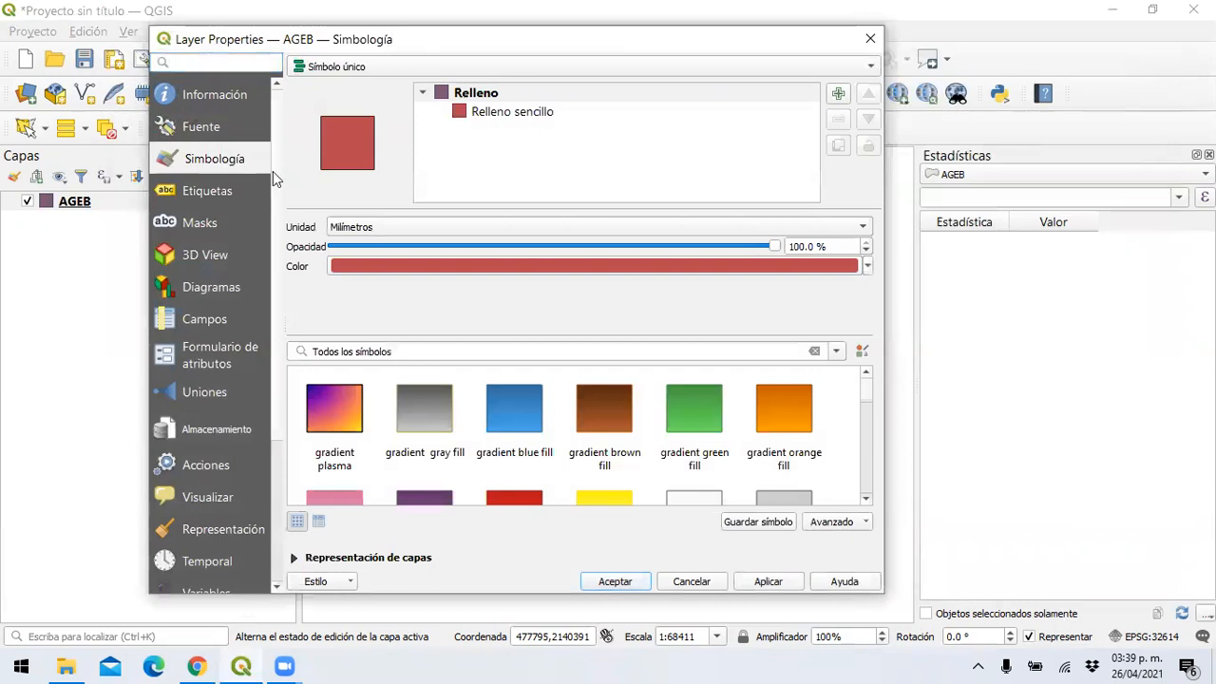
Step: Circle the Símbolo único setting with ZoomIt's Draw mode, add an arrow beside it and handwrite "Categorías"
click(978, 666)
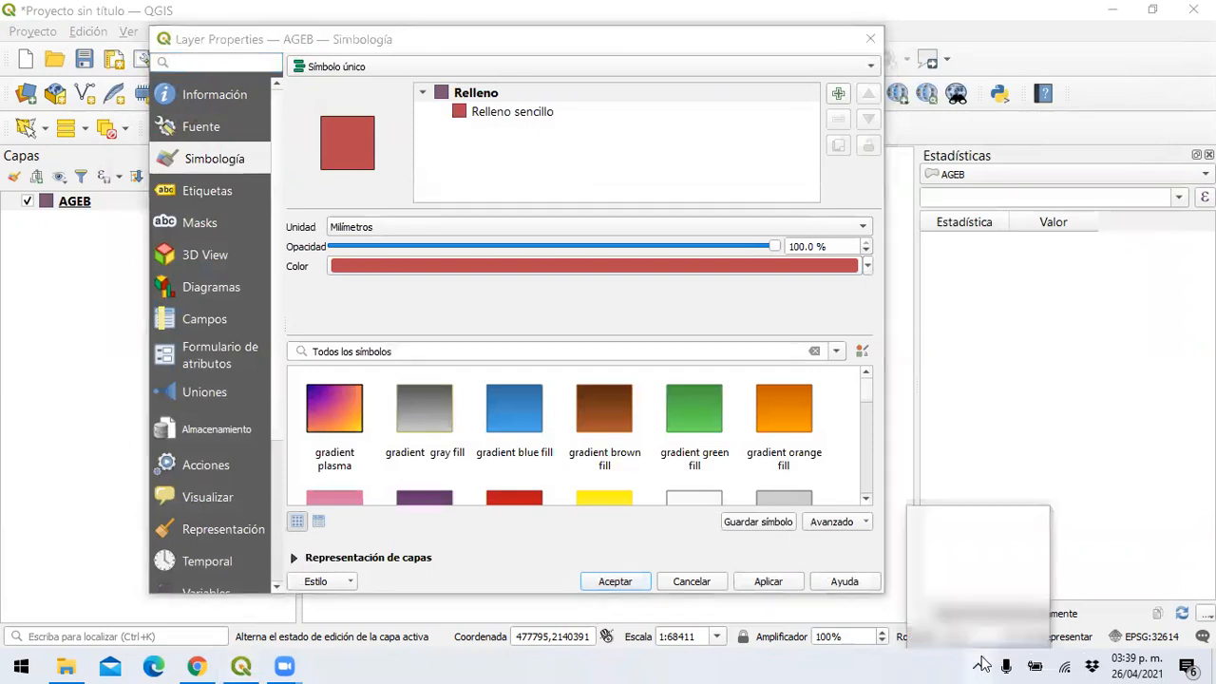
right_click(925, 630)
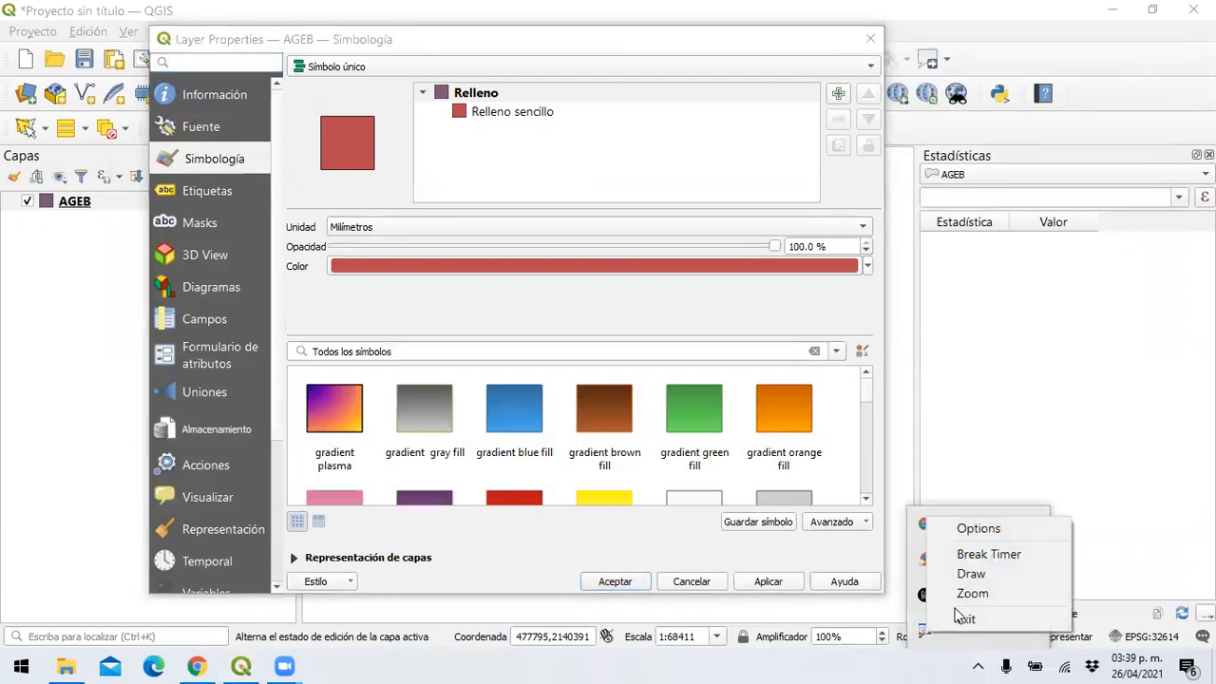
click(969, 574)
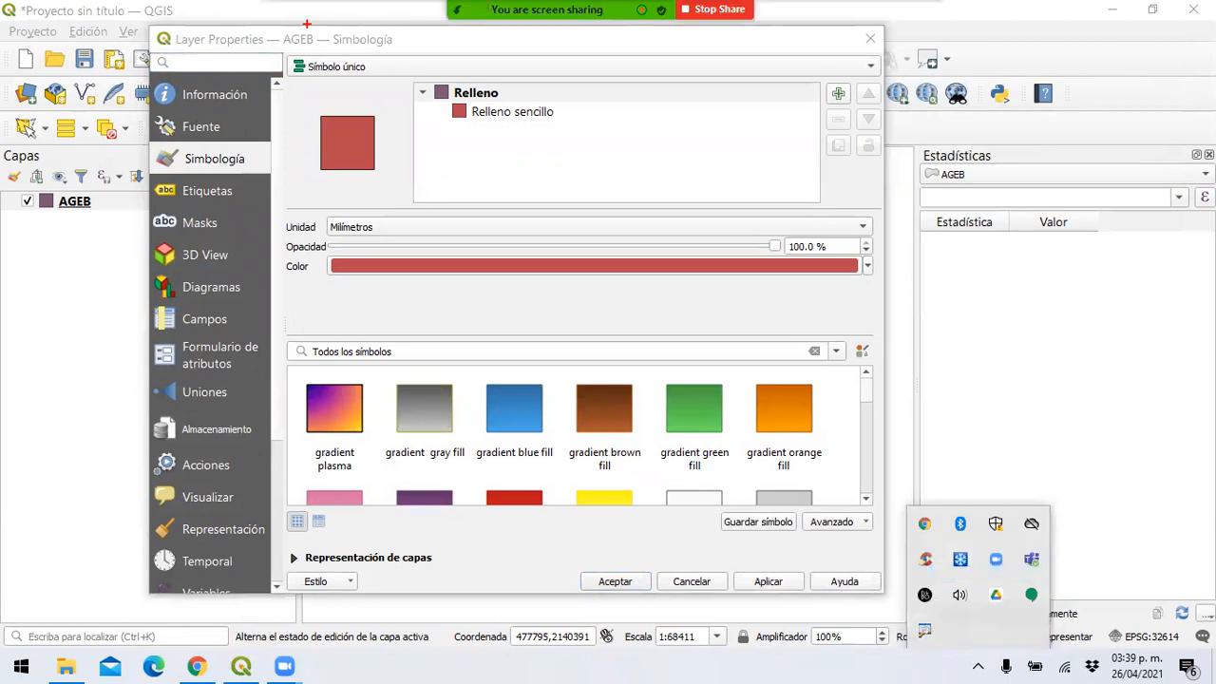
mouse_move(327, 55)
mouse_down()
mouse_move(289, 60)
mouse_move(337, 73)
mouse_move(329, 53)
mouse_up()
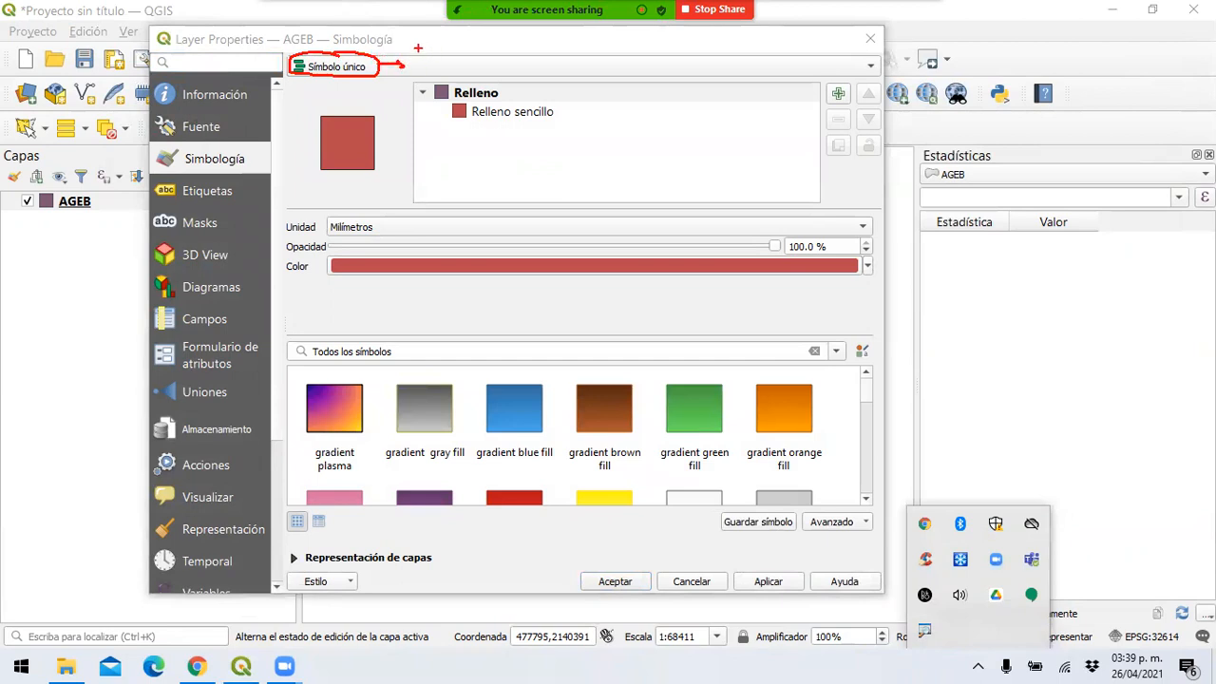
drag(447, 40, 448, 40)
drag(485, 42, 491, 52)
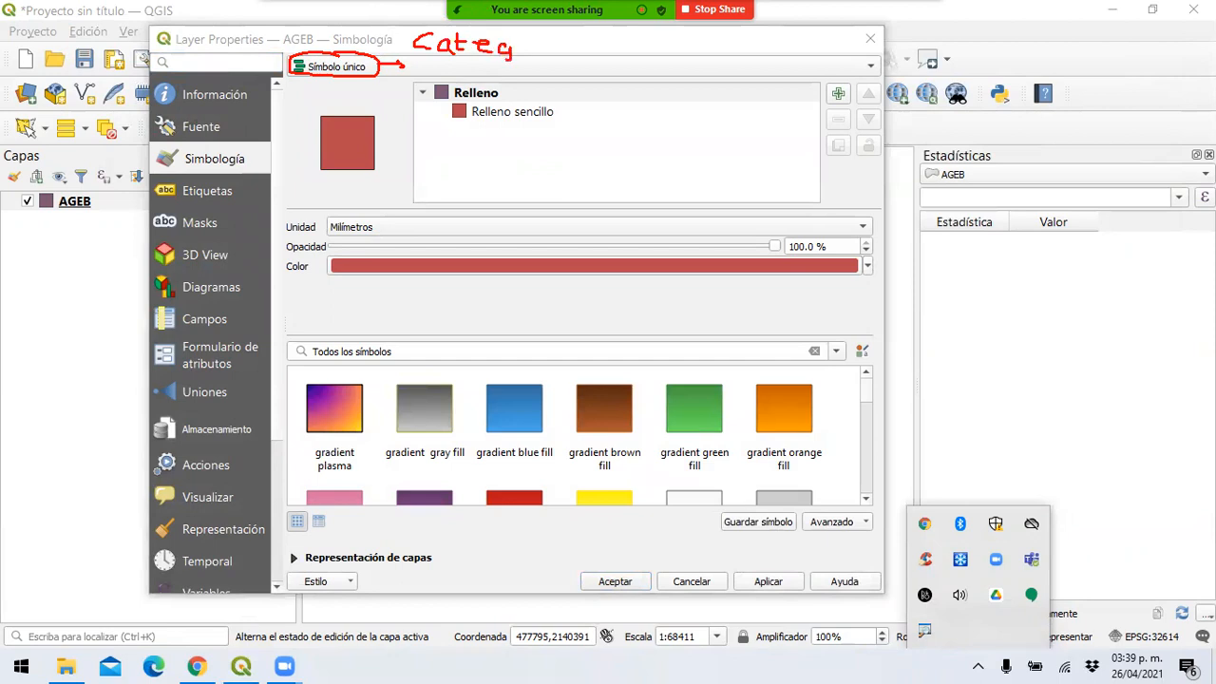
drag(513, 50, 599, 49)
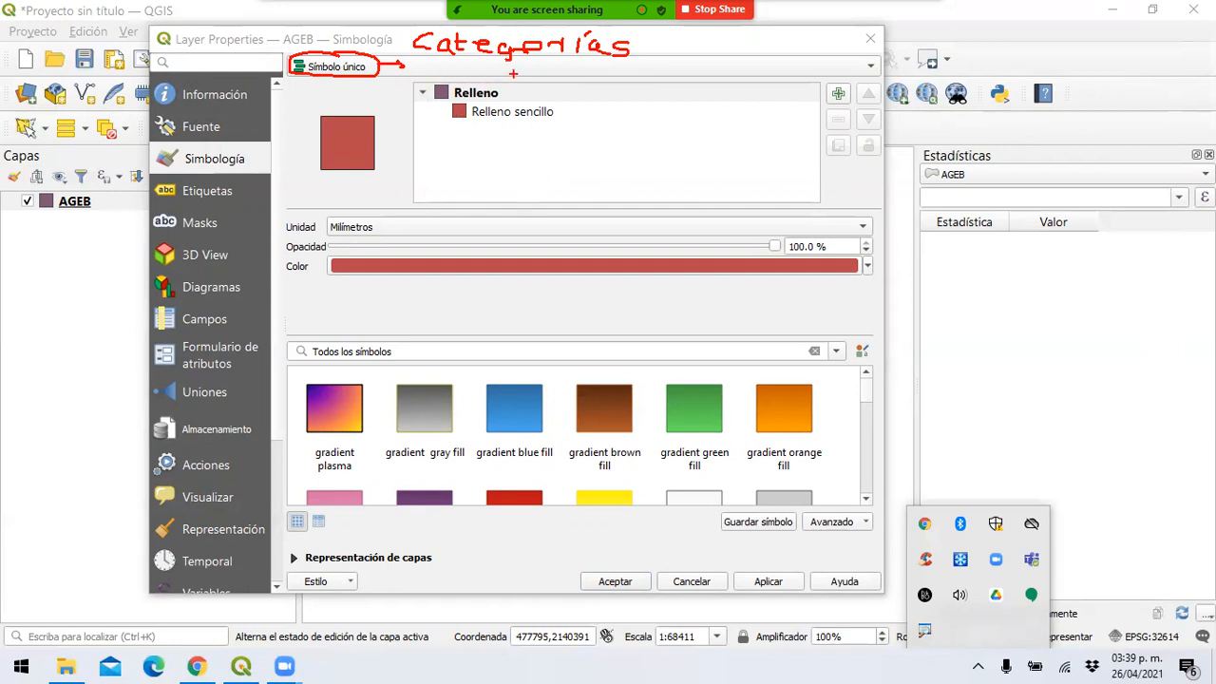
click(801, 65)
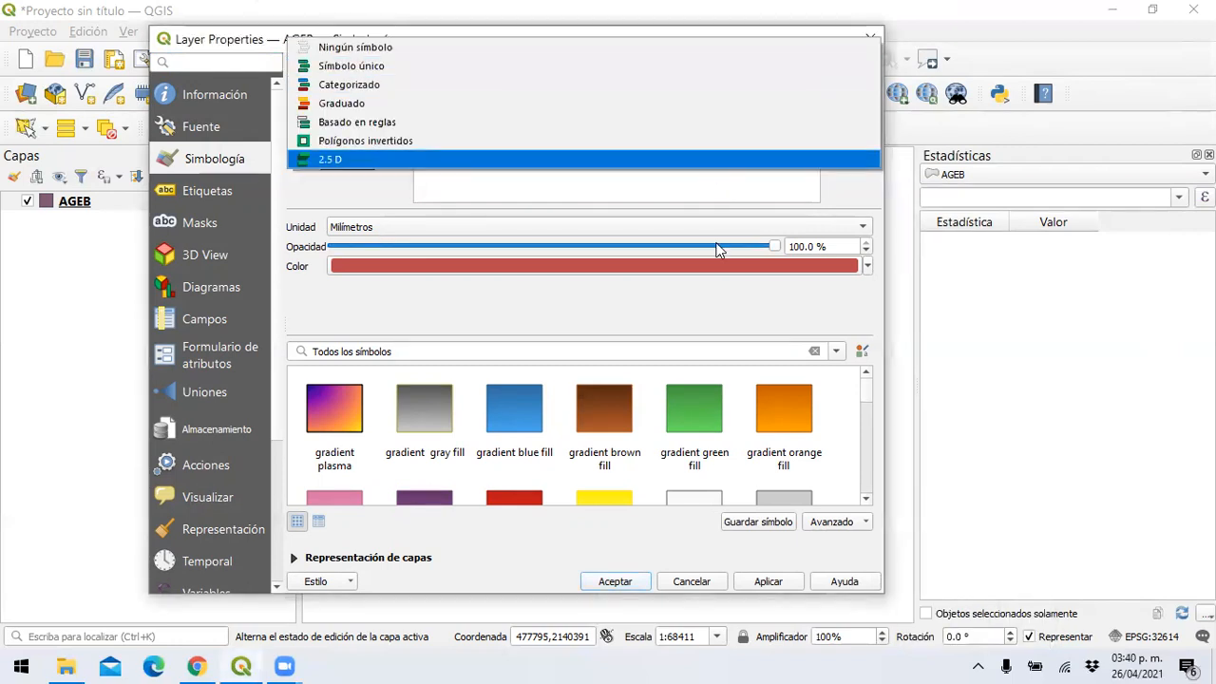
click(979, 663)
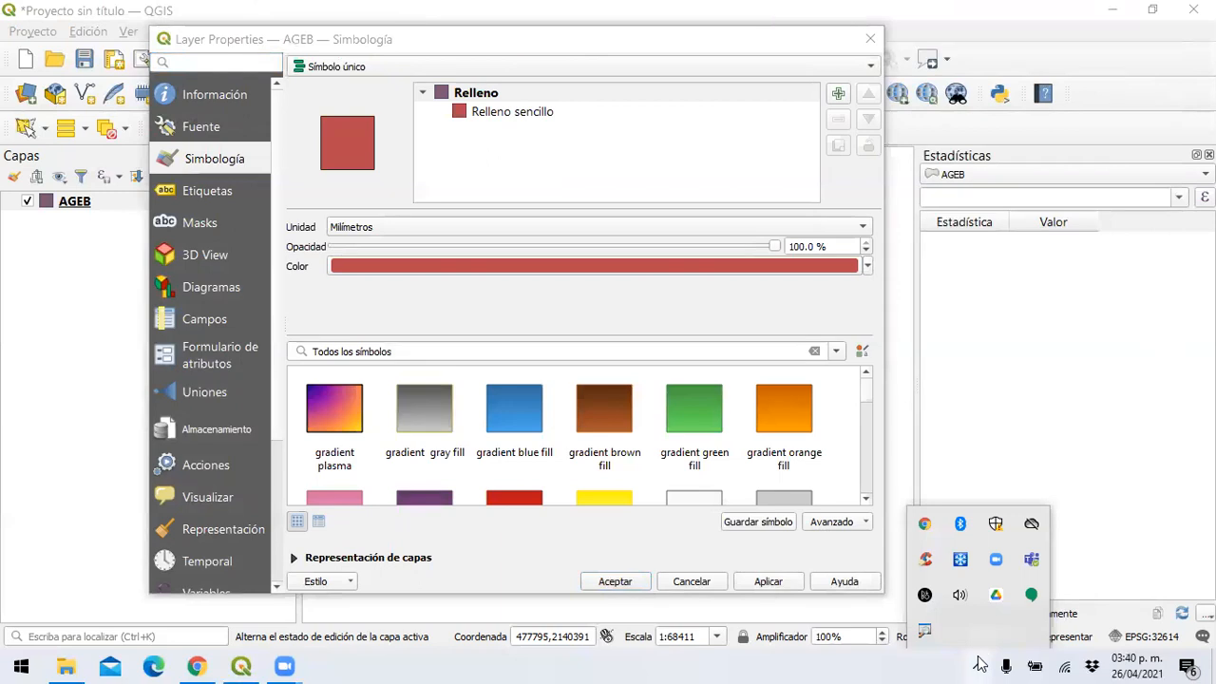
click(855, 66)
click(849, 67)
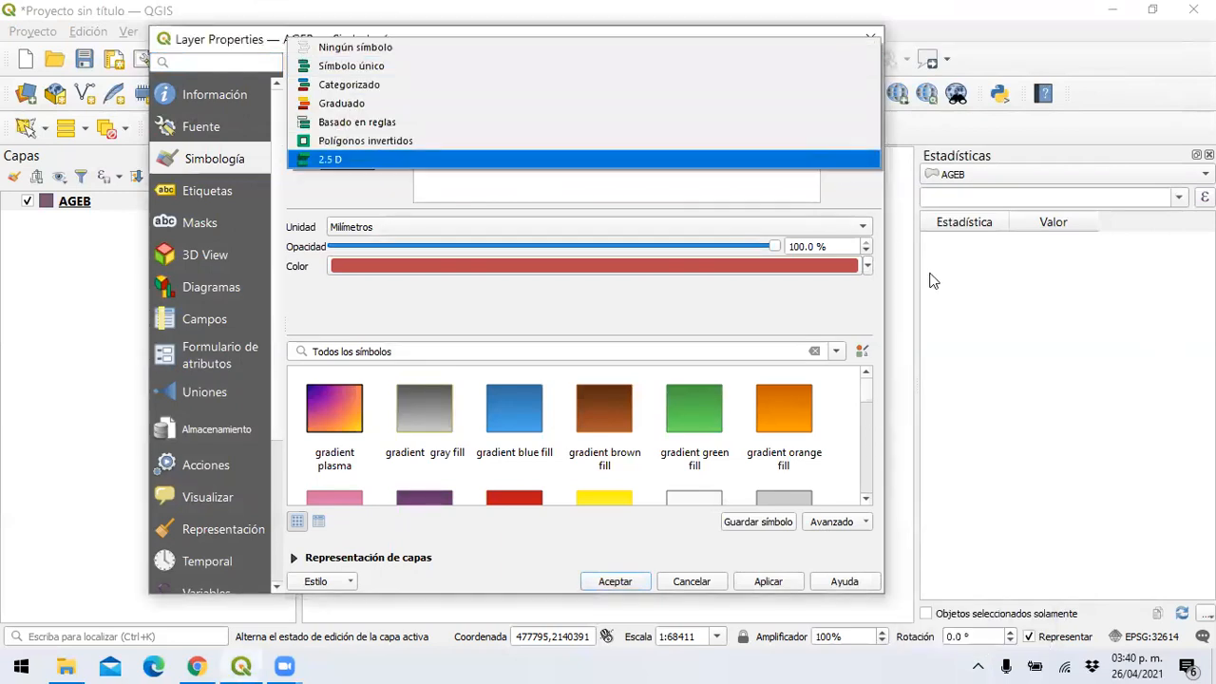
click(989, 663)
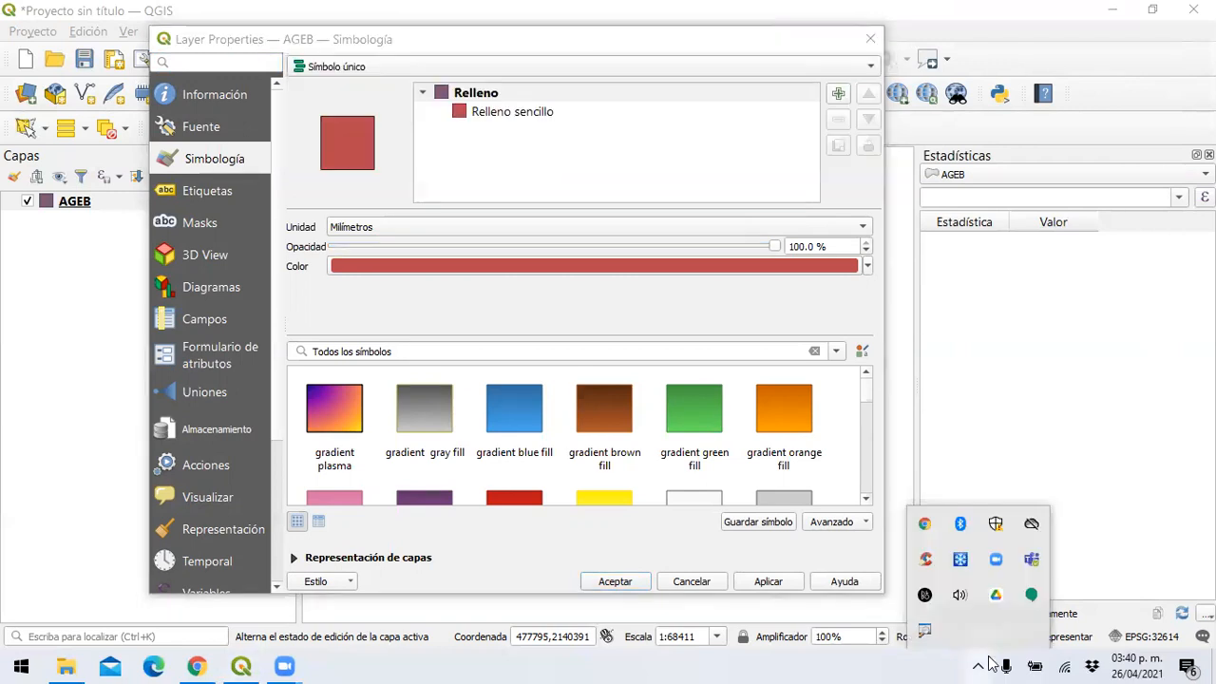
Step: Change the AGEB layer's symbology to Graduado and use the Superficie field as its value
click(834, 67)
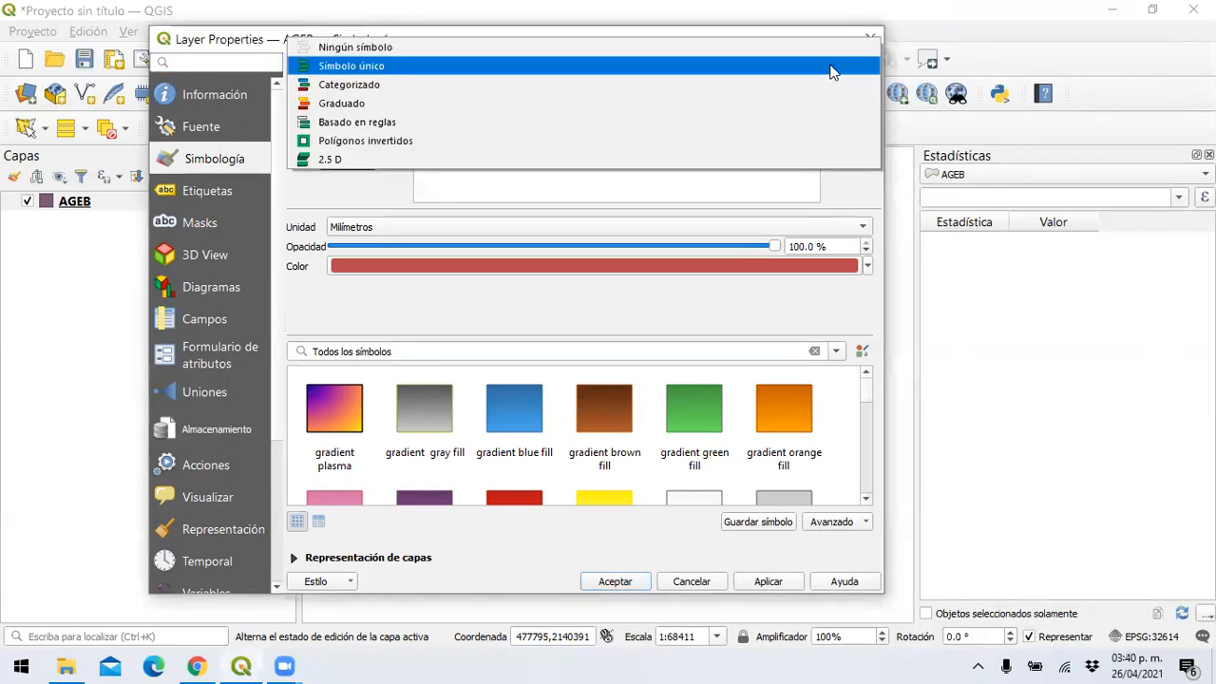
click(462, 86)
click(638, 67)
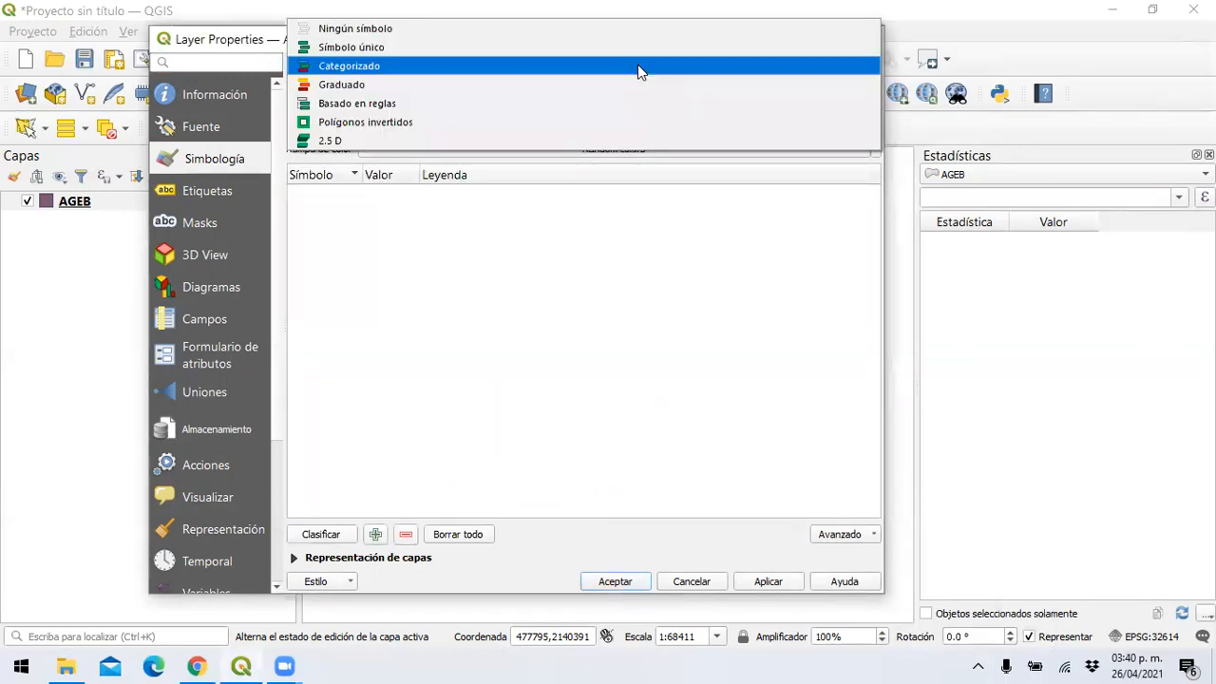
click(504, 85)
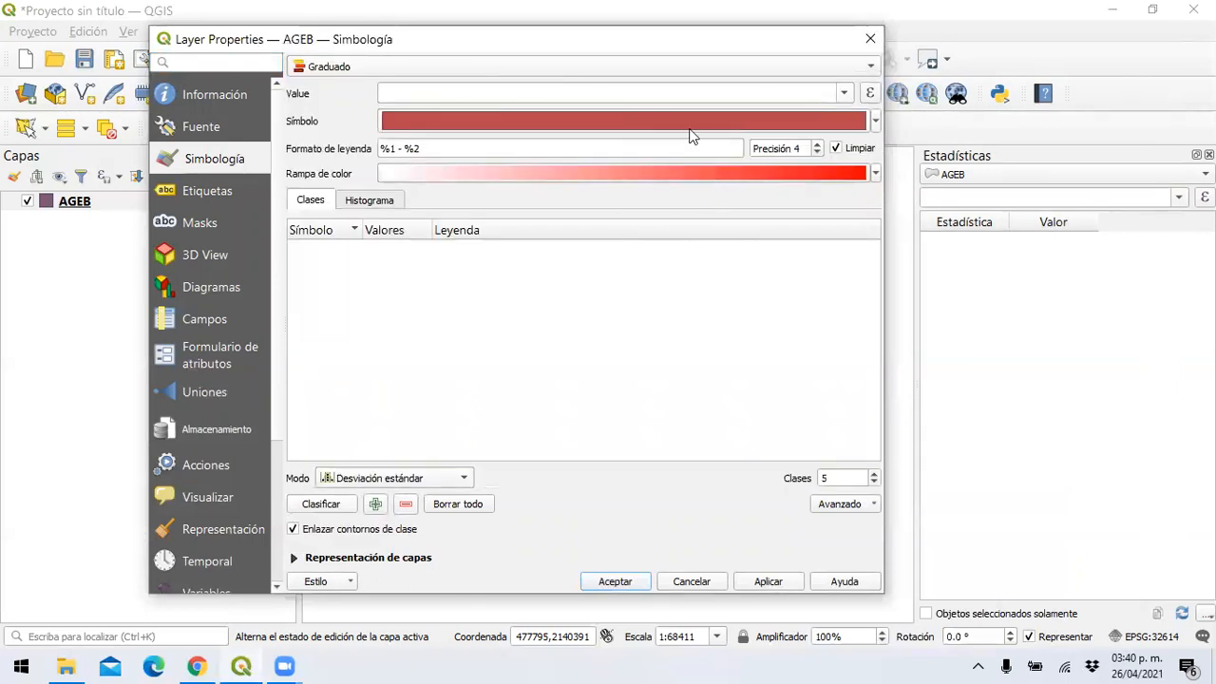
click(844, 98)
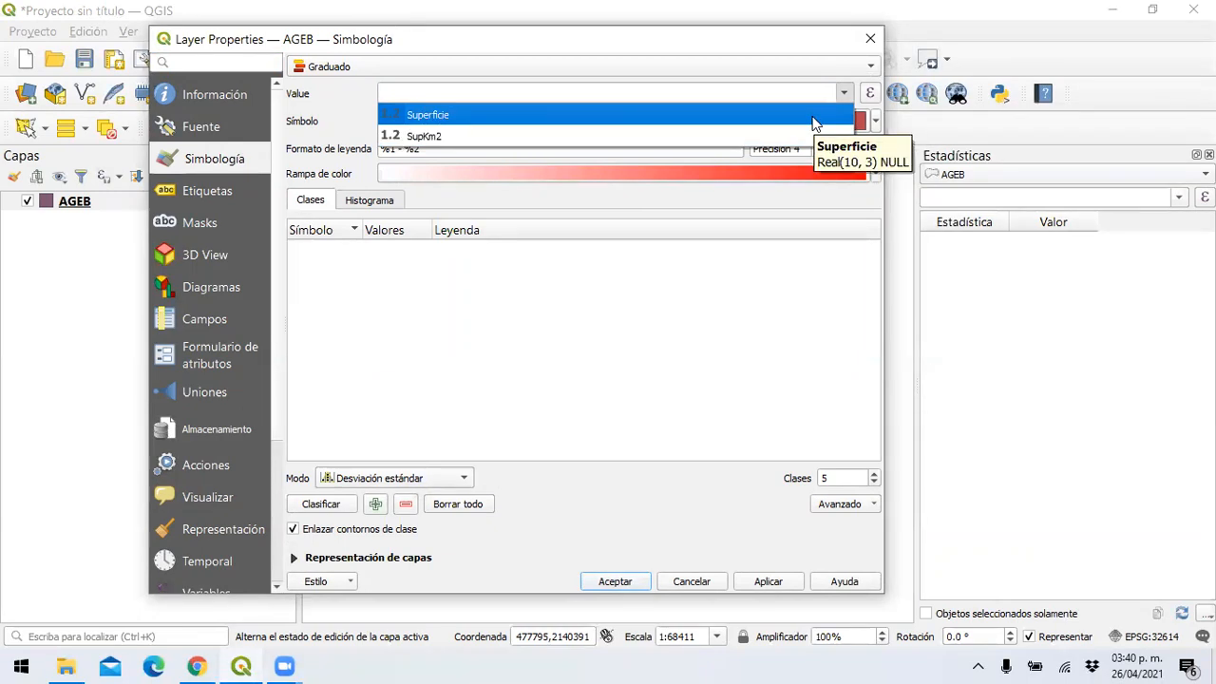
click(813, 116)
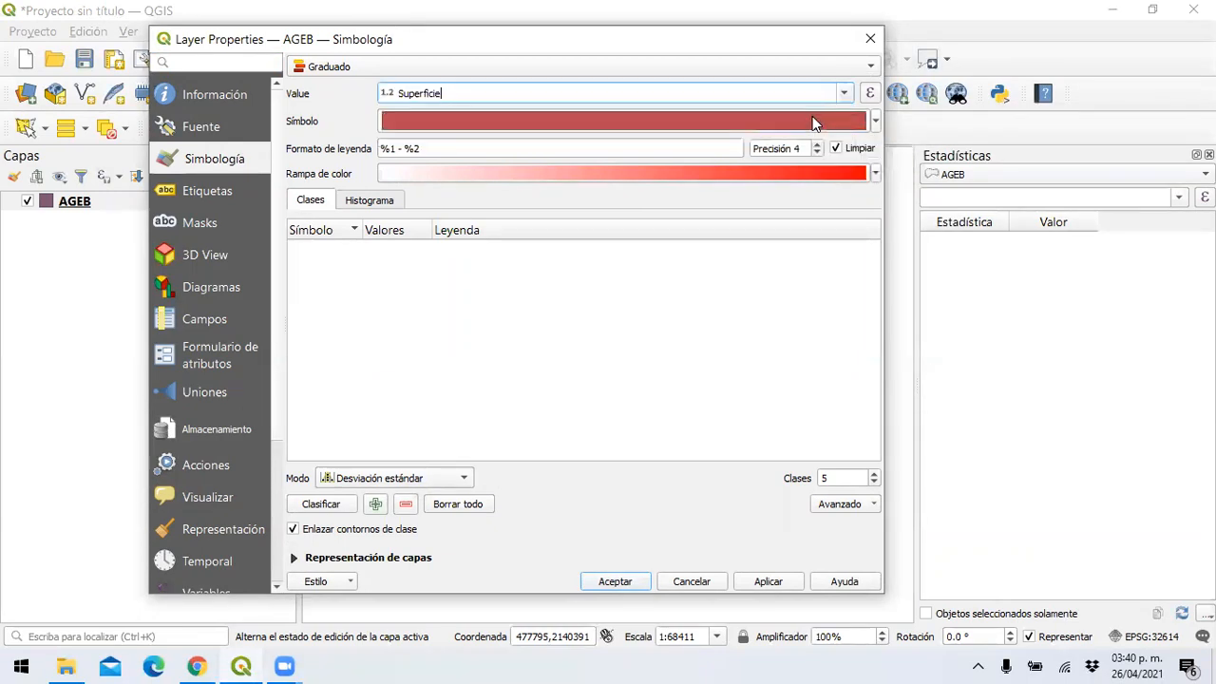
Step: Circle Graduado and Superficie with ZoomIt's Draw mode and handwrite "m²" and the name of the square-kilometre field beside them
click(978, 663)
right_click(924, 637)
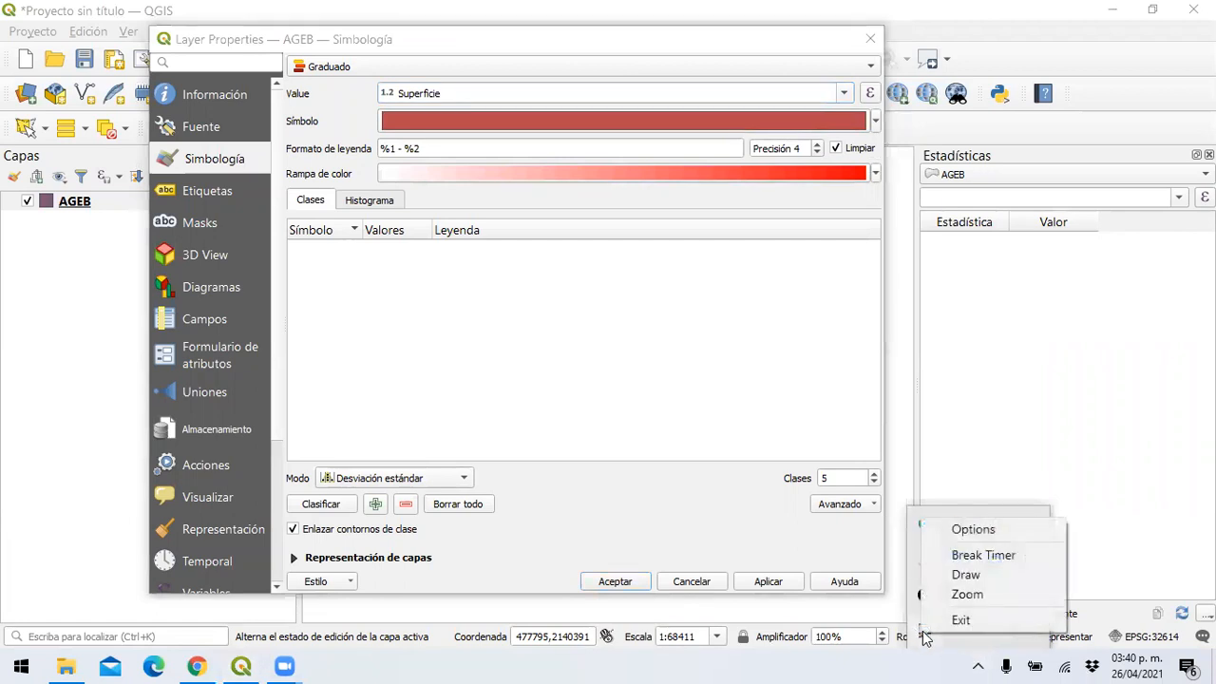
click(965, 574)
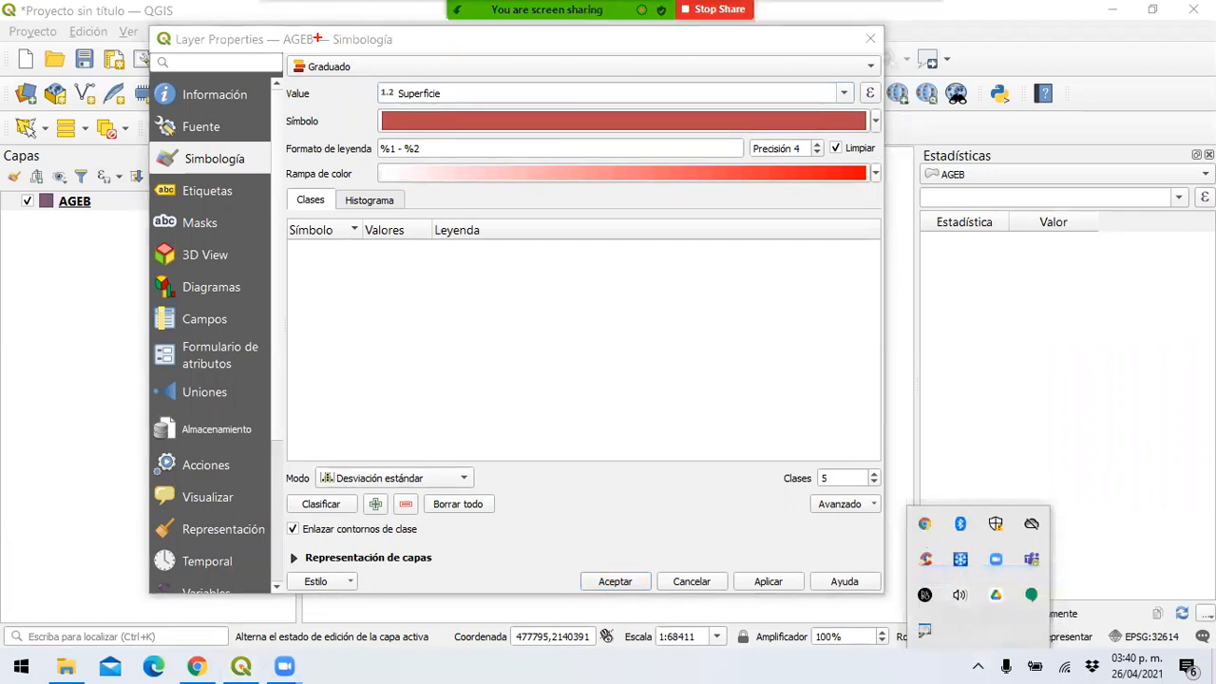
mouse_move(316, 44)
mouse_down()
mouse_move(276, 49)
mouse_move(296, 80)
mouse_move(635, 78)
mouse_move(513, 40)
mouse_move(335, 42)
mouse_up()
scroll(720, 261, up, 10)
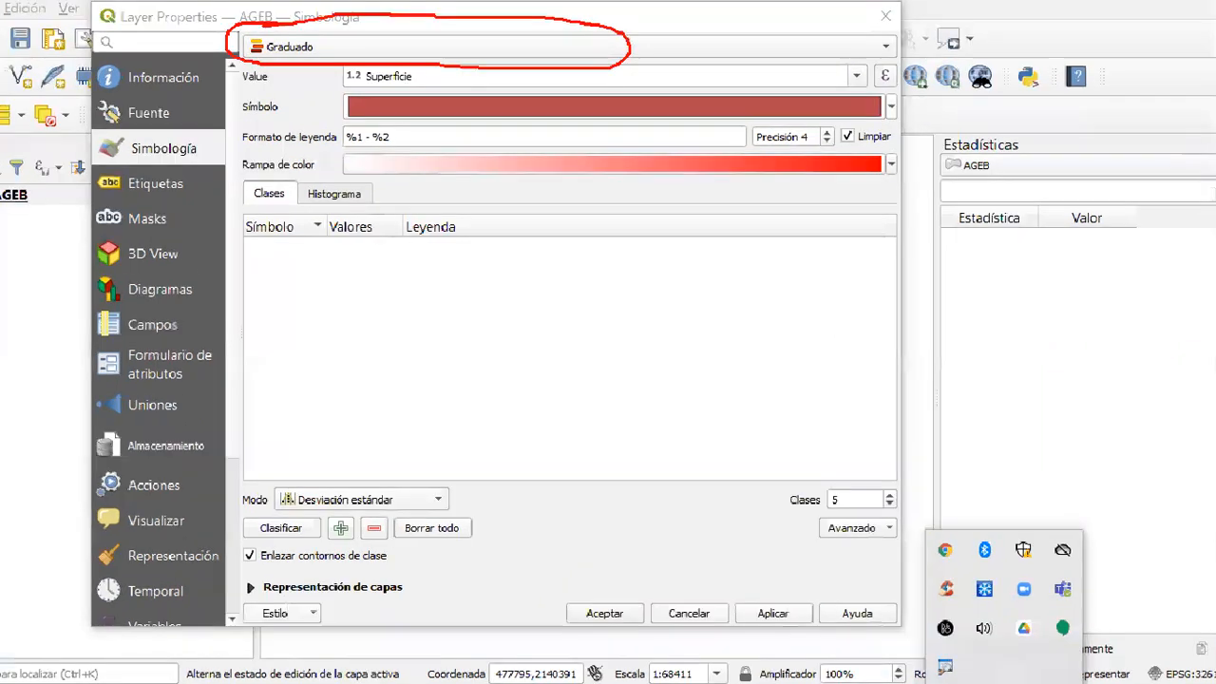
scroll(720, 261, down, 9)
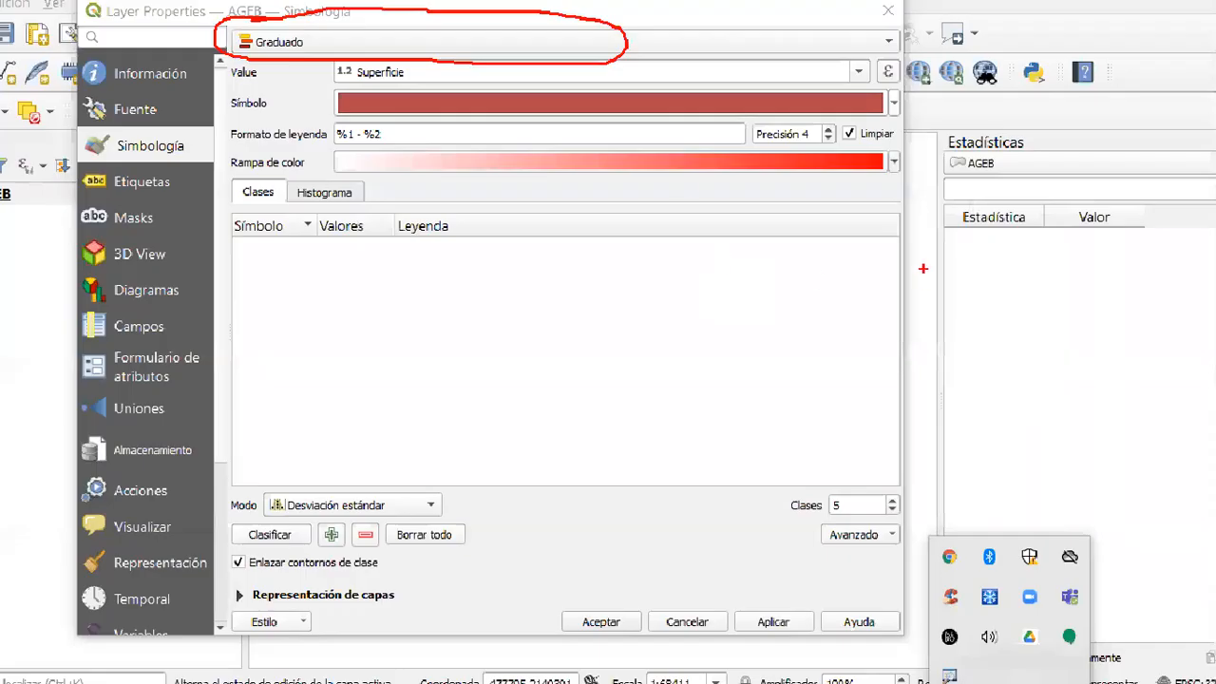
mouse_move(351, 54)
mouse_down()
mouse_move(383, 55)
mouse_move(358, 88)
mouse_move(424, 63)
mouse_move(384, 56)
mouse_up()
drag(456, 86, 502, 91)
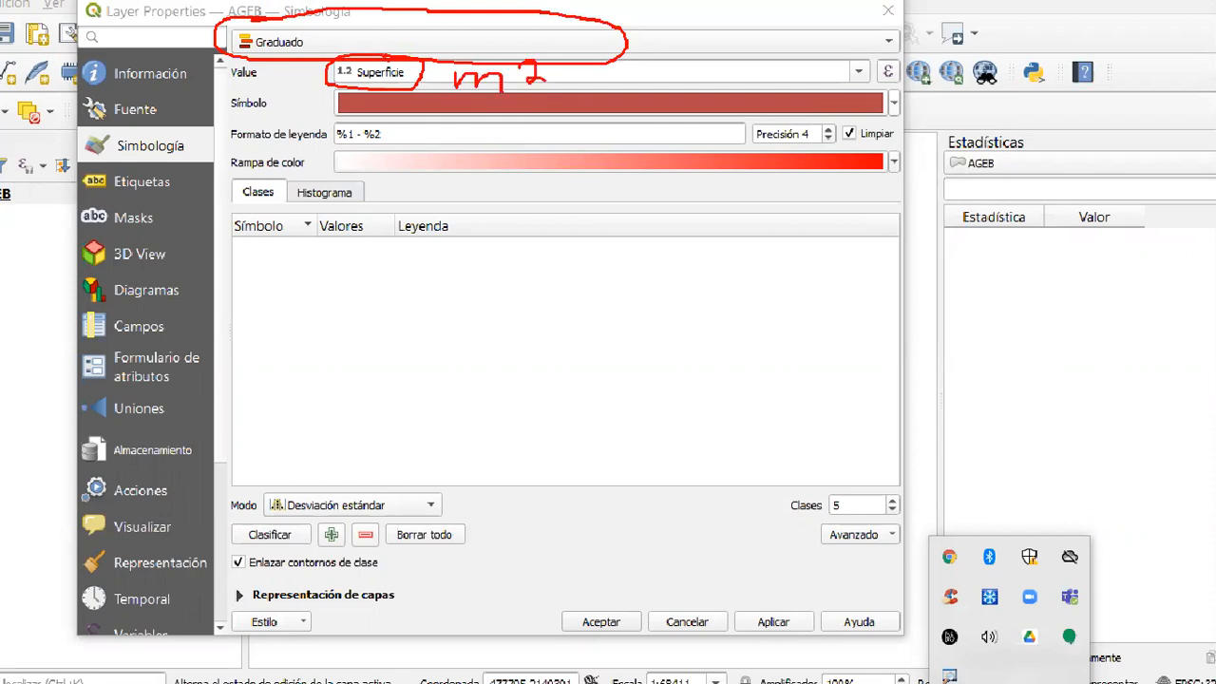
mouse_move(681, 41)
mouse_down()
mouse_move(703, 36)
mouse_move(693, 80)
mouse_move(728, 86)
mouse_move(760, 46)
mouse_move(768, 68)
mouse_move(768, 53)
mouse_move(781, 67)
mouse_move(827, 48)
mouse_move(813, 72)
mouse_up()
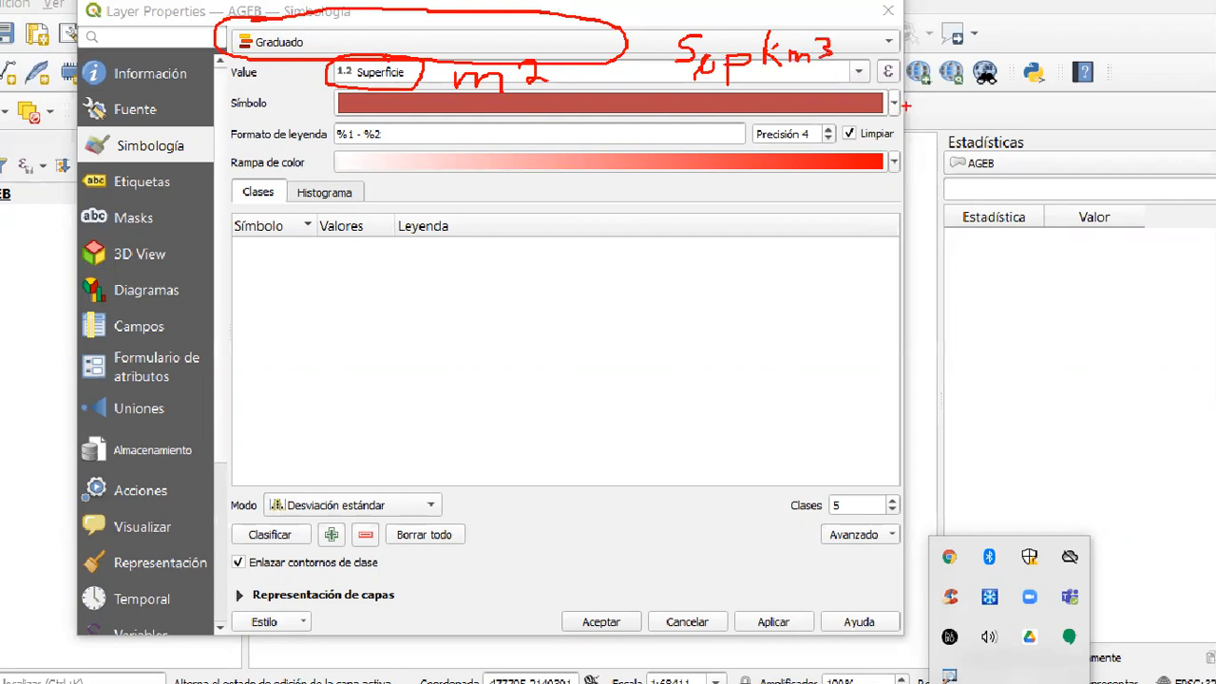
Step: Circle the Símbolo, Rampa de color, Clasificar and Clases settings on the annotated screen
mouse_move(251, 116)
mouse_down()
mouse_move(306, 91)
mouse_move(216, 105)
mouse_move(247, 121)
mouse_up()
mouse_move(284, 175)
mouse_down()
mouse_move(344, 152)
mouse_move(237, 181)
mouse_move(289, 195)
mouse_up()
mouse_move(239, 523)
mouse_down()
mouse_move(297, 551)
mouse_move(239, 519)
mouse_move(234, 541)
mouse_up()
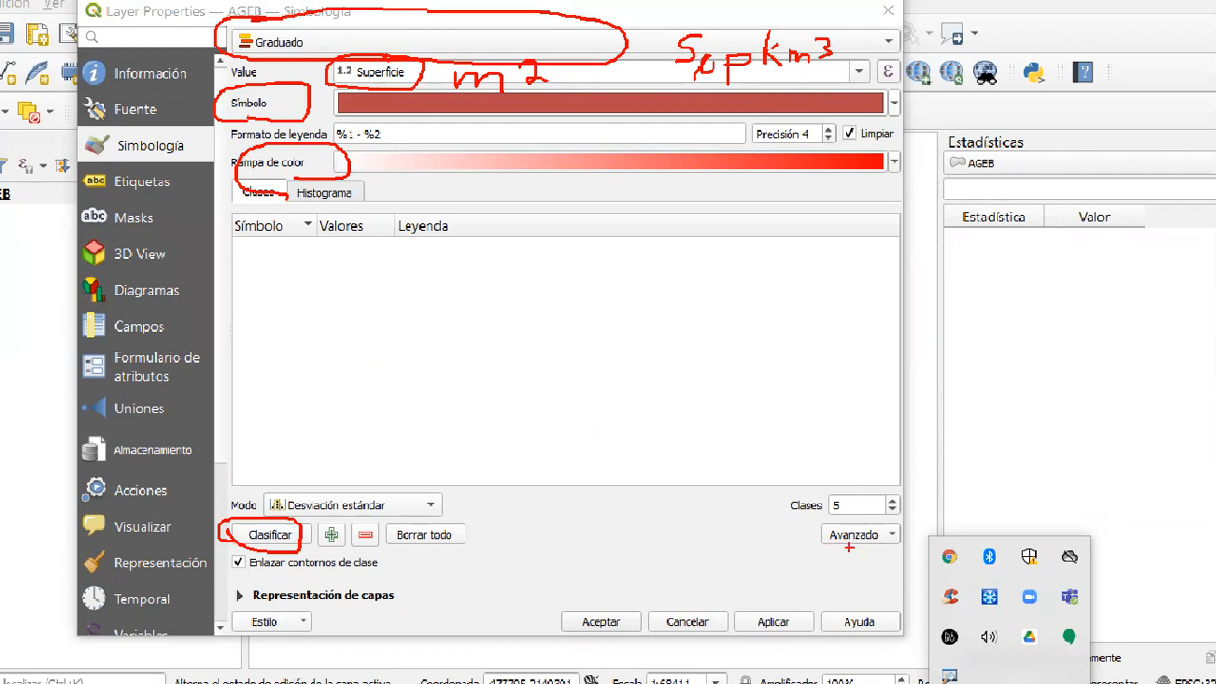
mouse_move(767, 518)
mouse_down()
mouse_move(855, 516)
mouse_move(899, 493)
mouse_move(777, 501)
mouse_up()
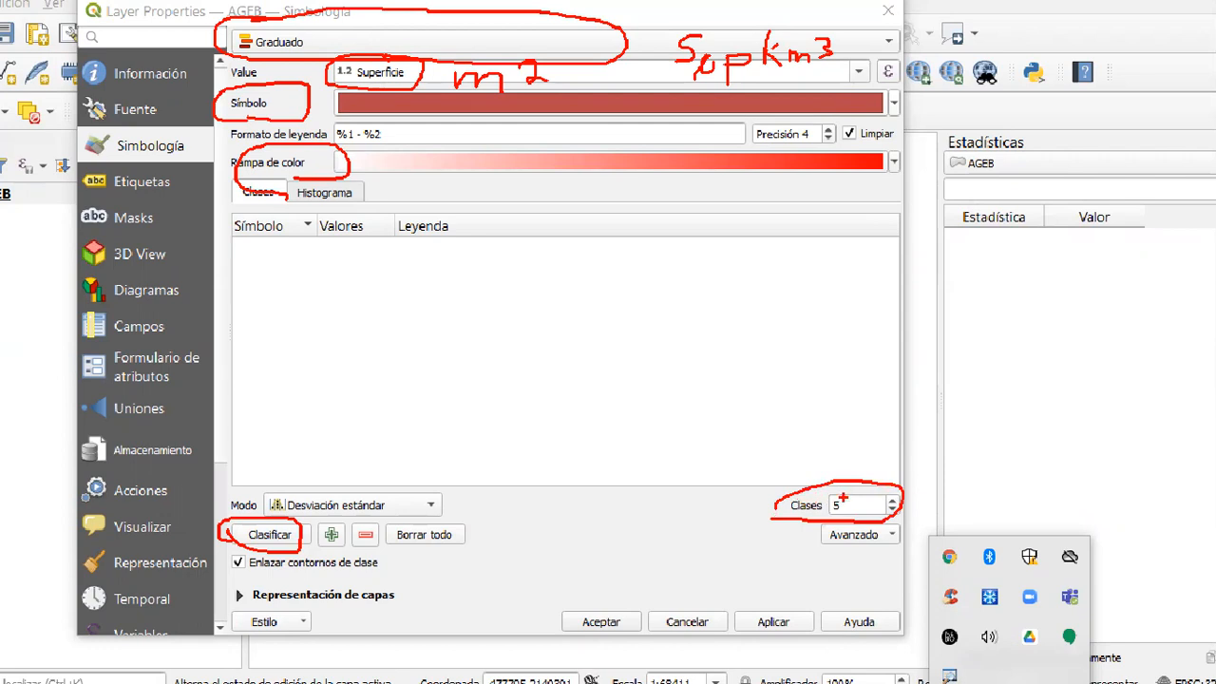
Step: Handwrite 6, 7 and 4 around the class count and clear all the screen annotations
drag(859, 449, 843, 465)
drag(838, 416, 862, 439)
drag(845, 531, 861, 549)
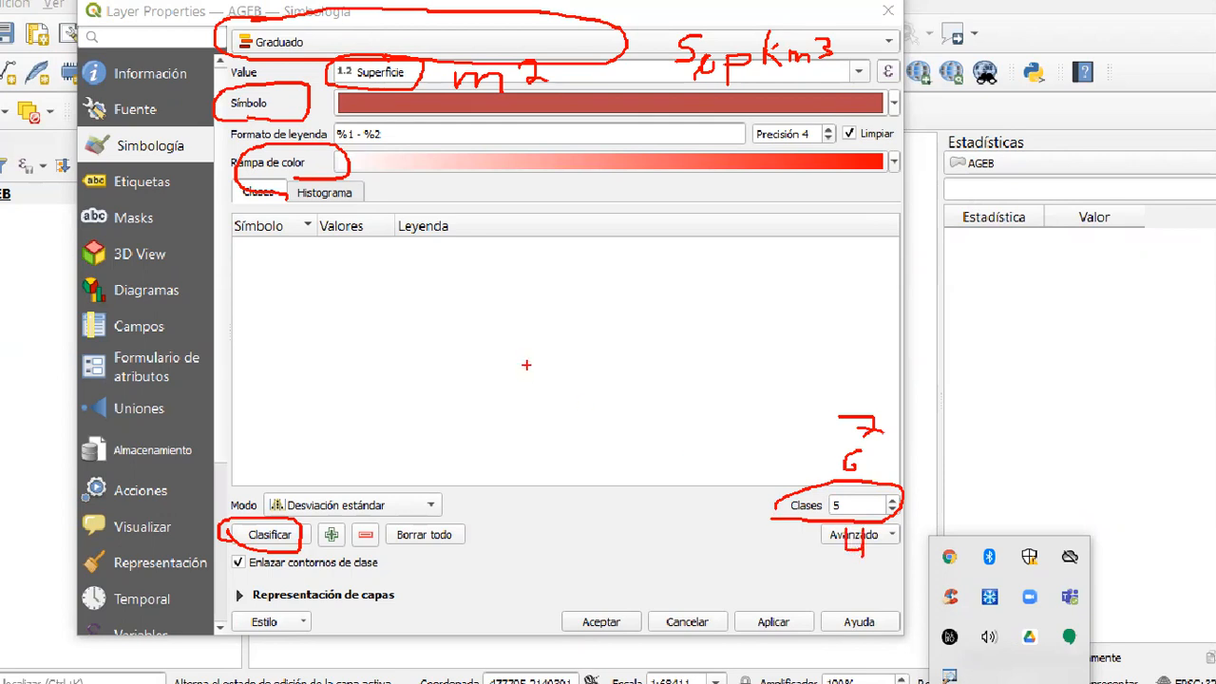
key(Escape)
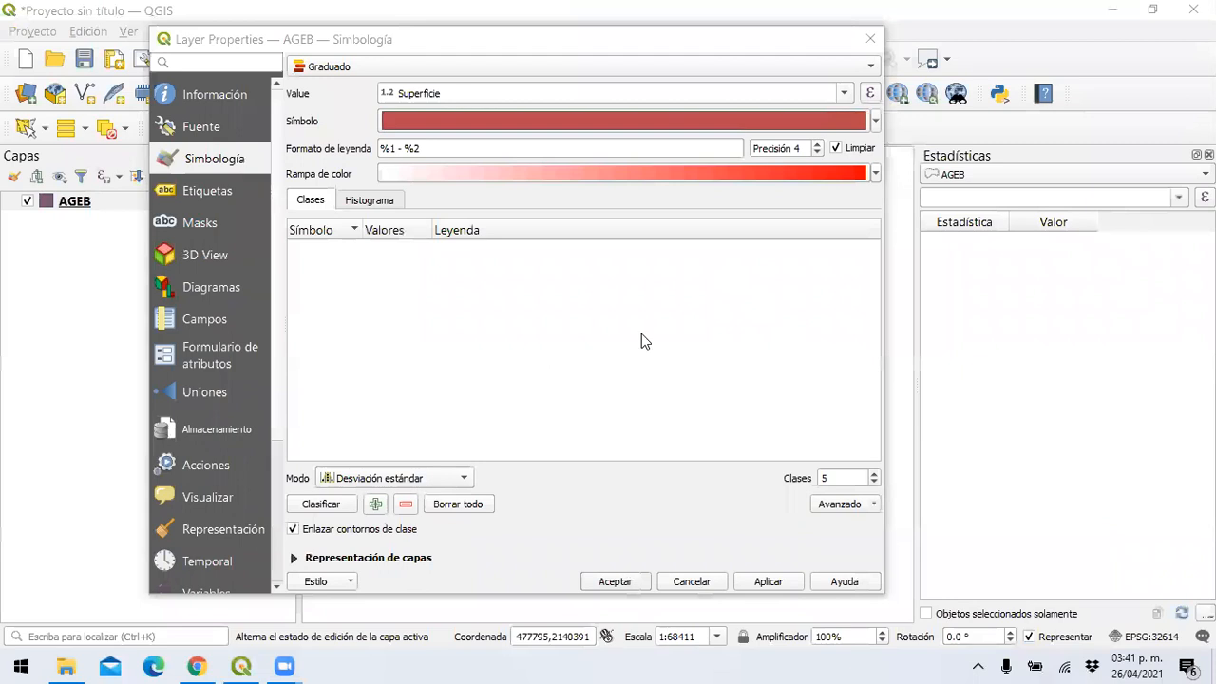
Step: Set the graduated classification to 7 classes in Equal Count (Quantile) mode
click(876, 474)
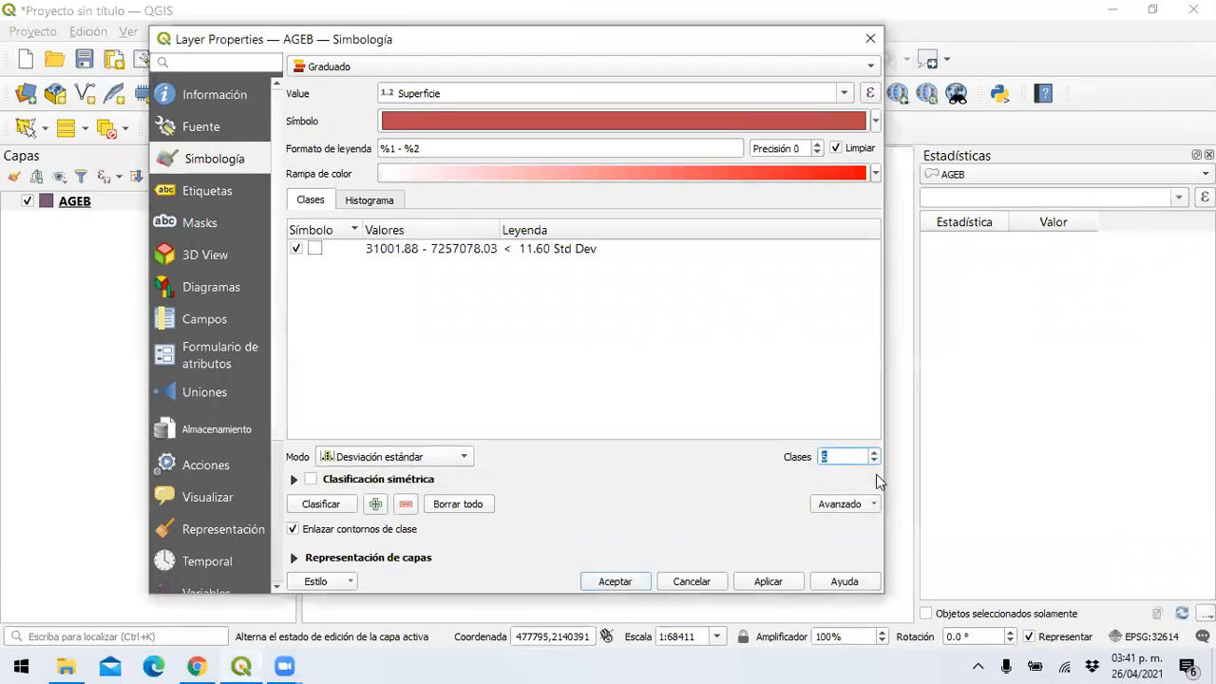
click(876, 454)
click(440, 460)
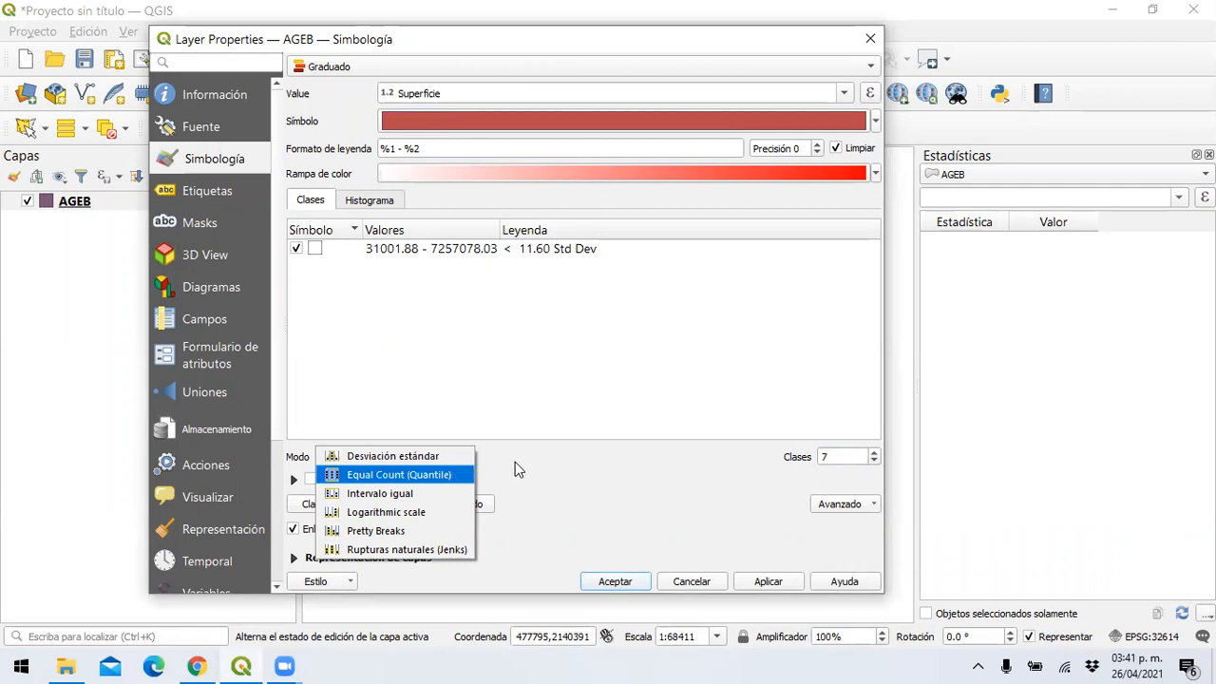
click(424, 457)
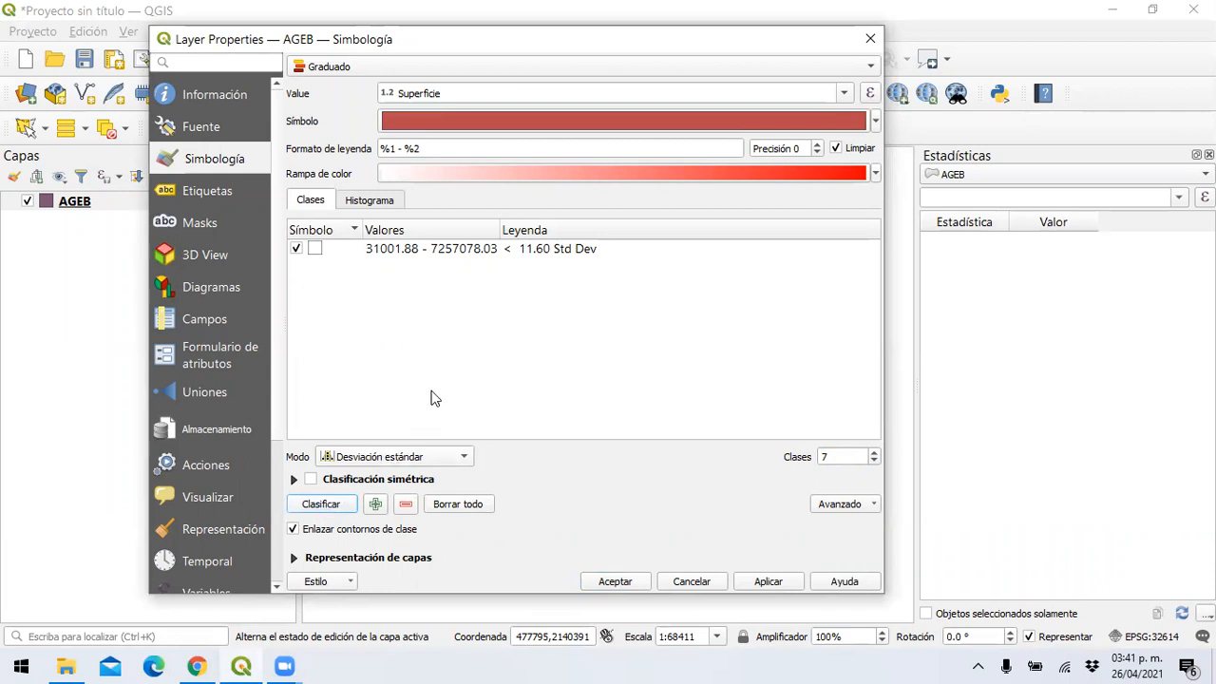
click(452, 457)
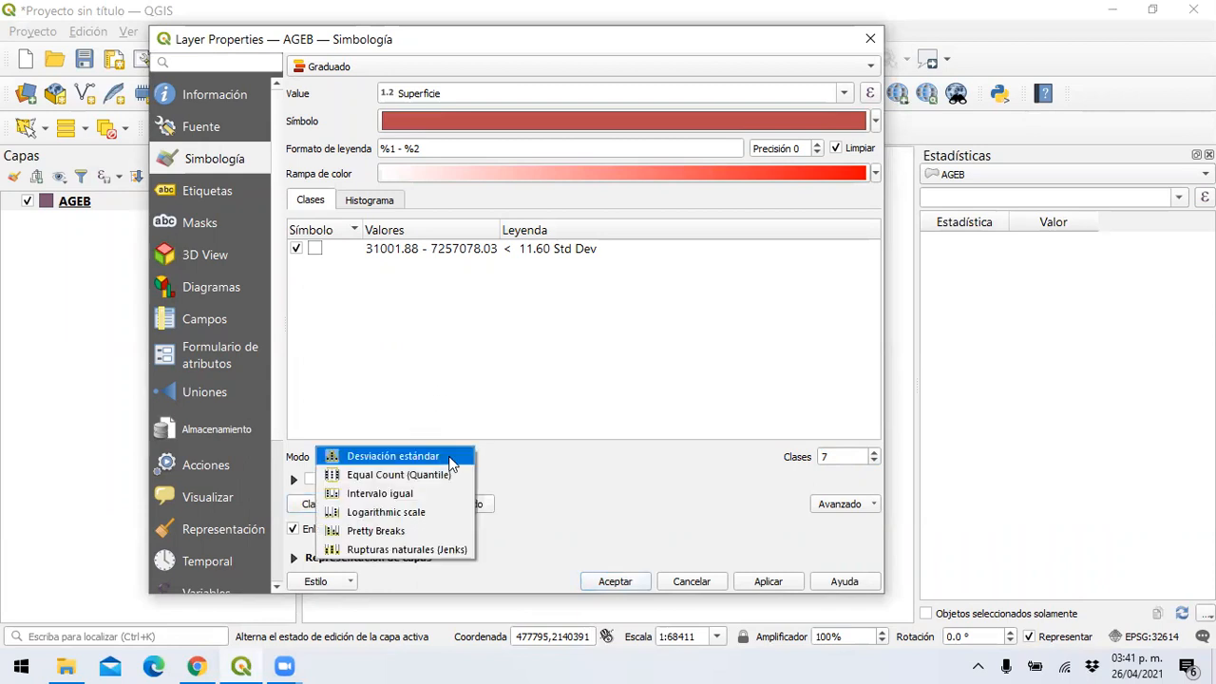
click(441, 469)
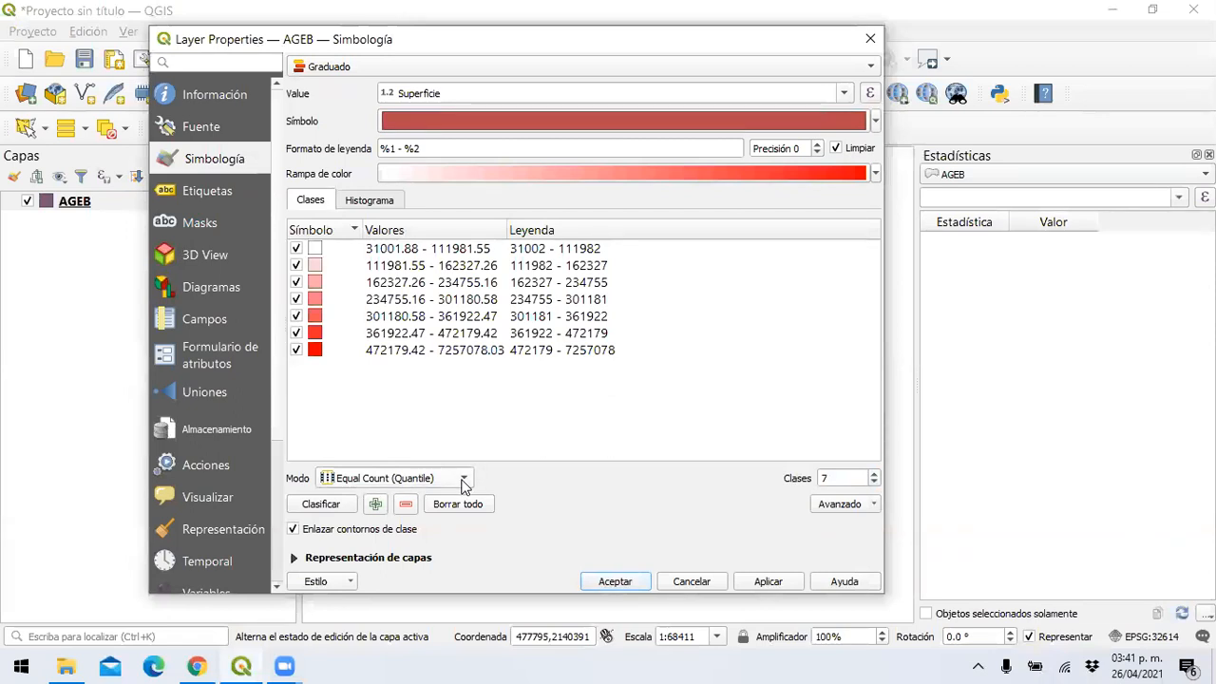
Step: Try the Intervalo igual and Logarithmic scale classification modes on the seven surface classes
click(465, 485)
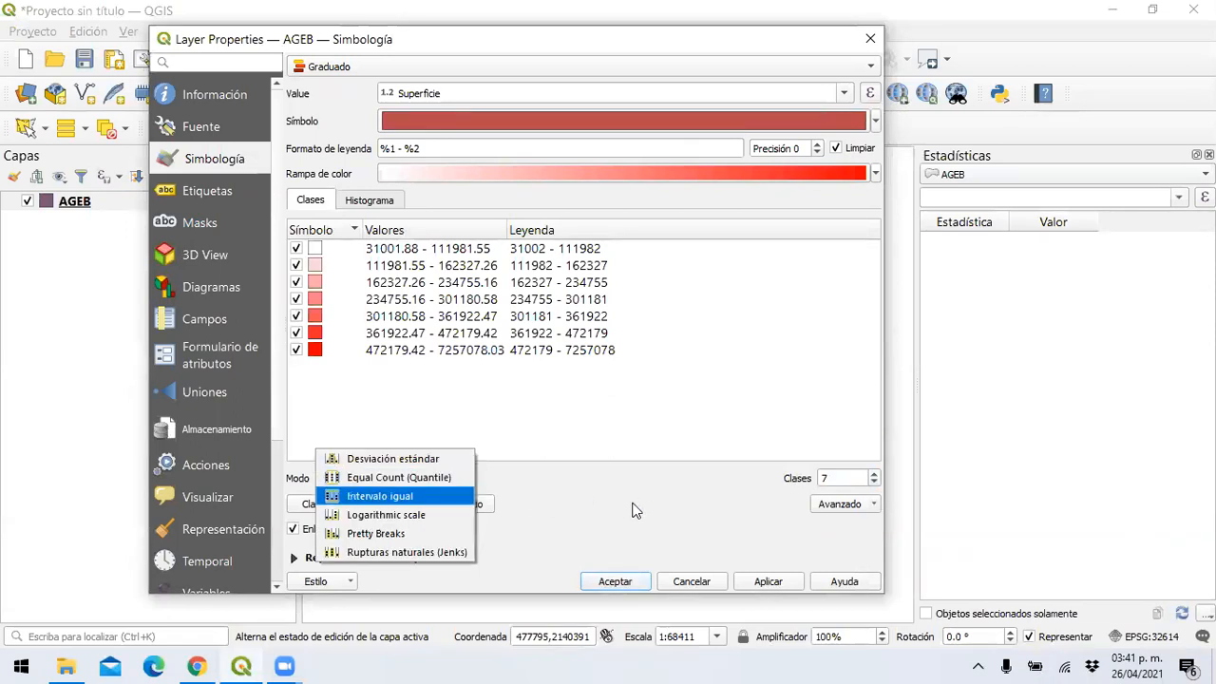
click(426, 495)
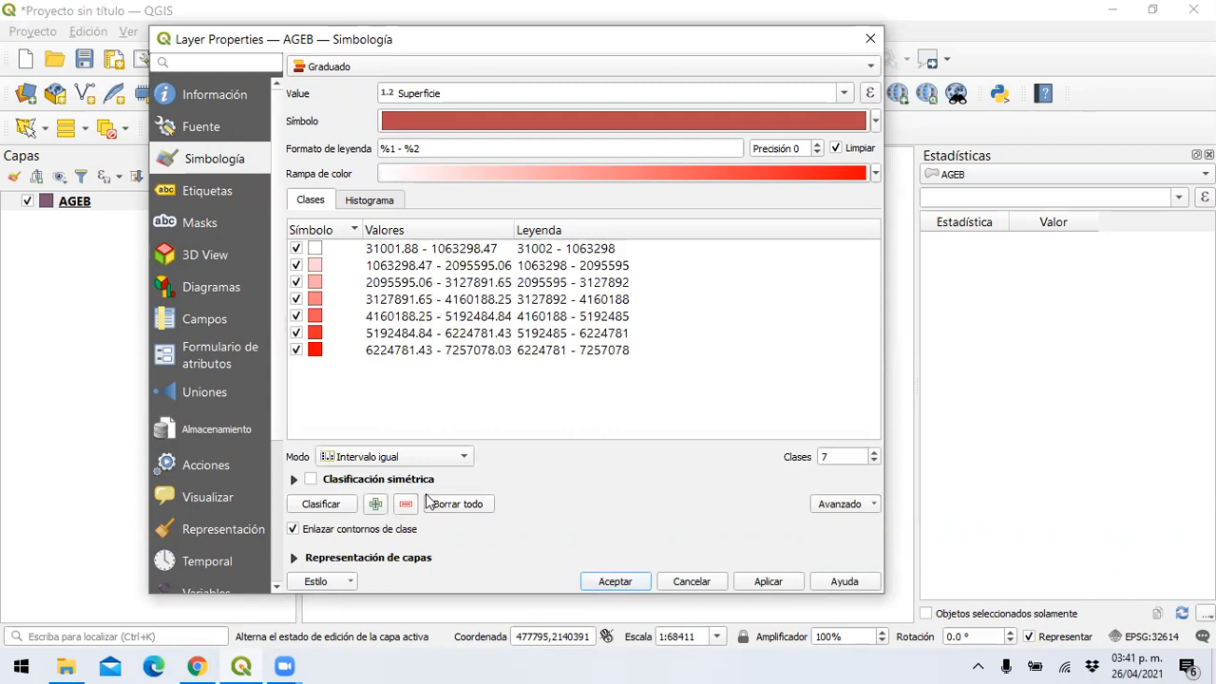
click(463, 461)
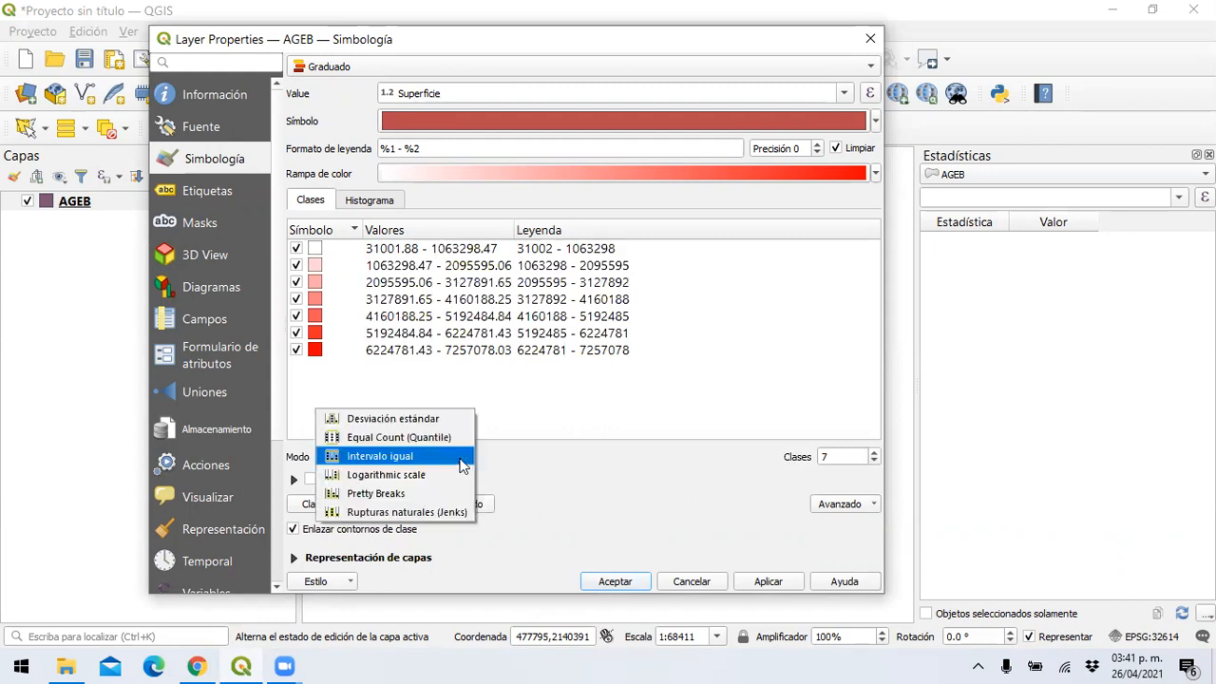
click(457, 475)
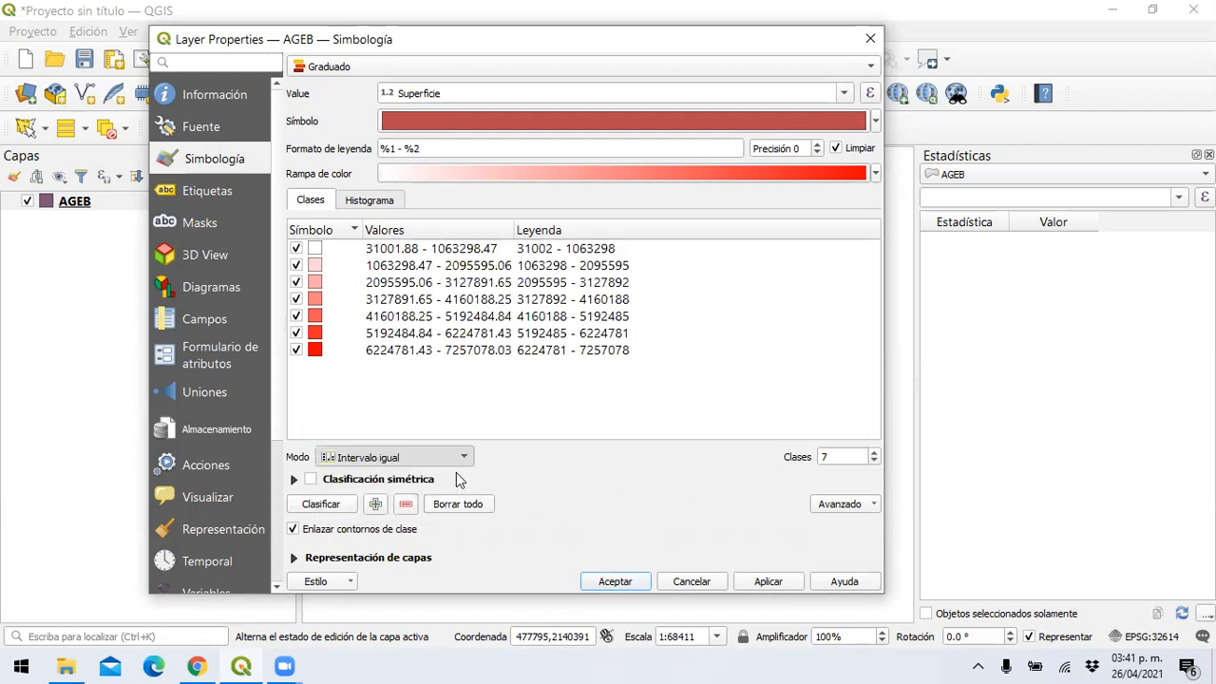
Step: Show the classification mode options, mark each one from Desviación estándar to Rupturas naturales (Jenks) plus the Clases setting in ZoomIt, and clear the annotations
click(463, 456)
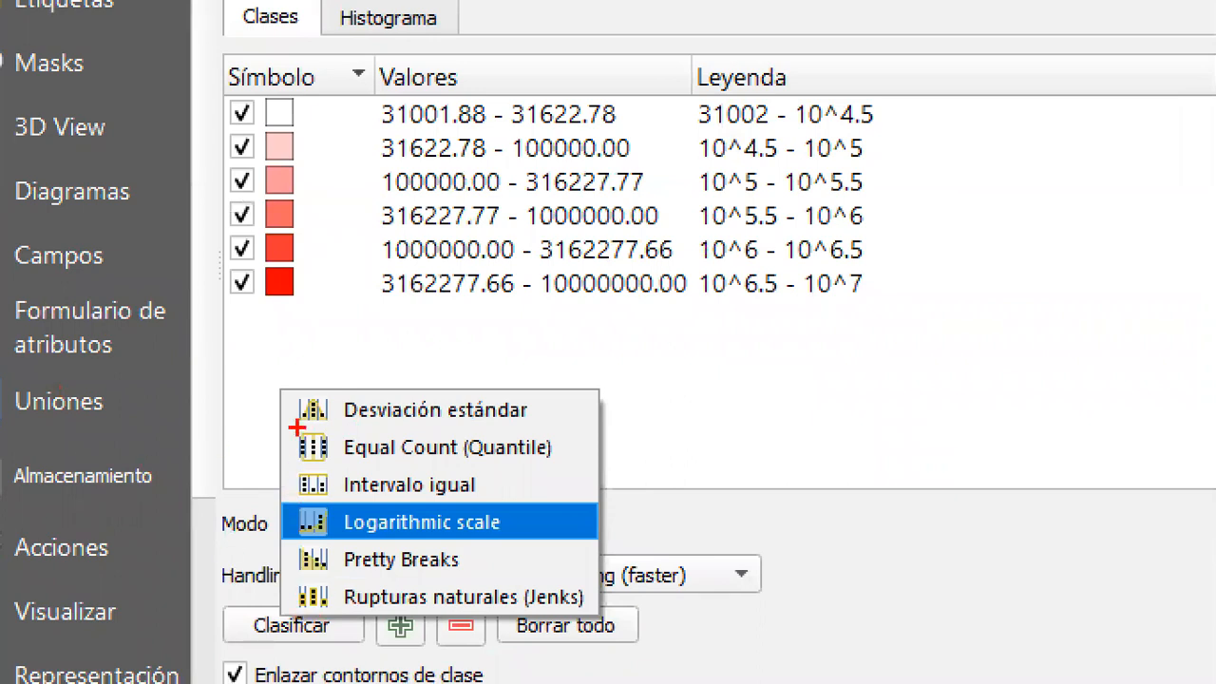
mouse_move(323, 416)
mouse_down()
mouse_move(572, 424)
mouse_move(378, 357)
mouse_move(283, 440)
mouse_move(347, 438)
mouse_move(378, 466)
mouse_move(545, 468)
mouse_up()
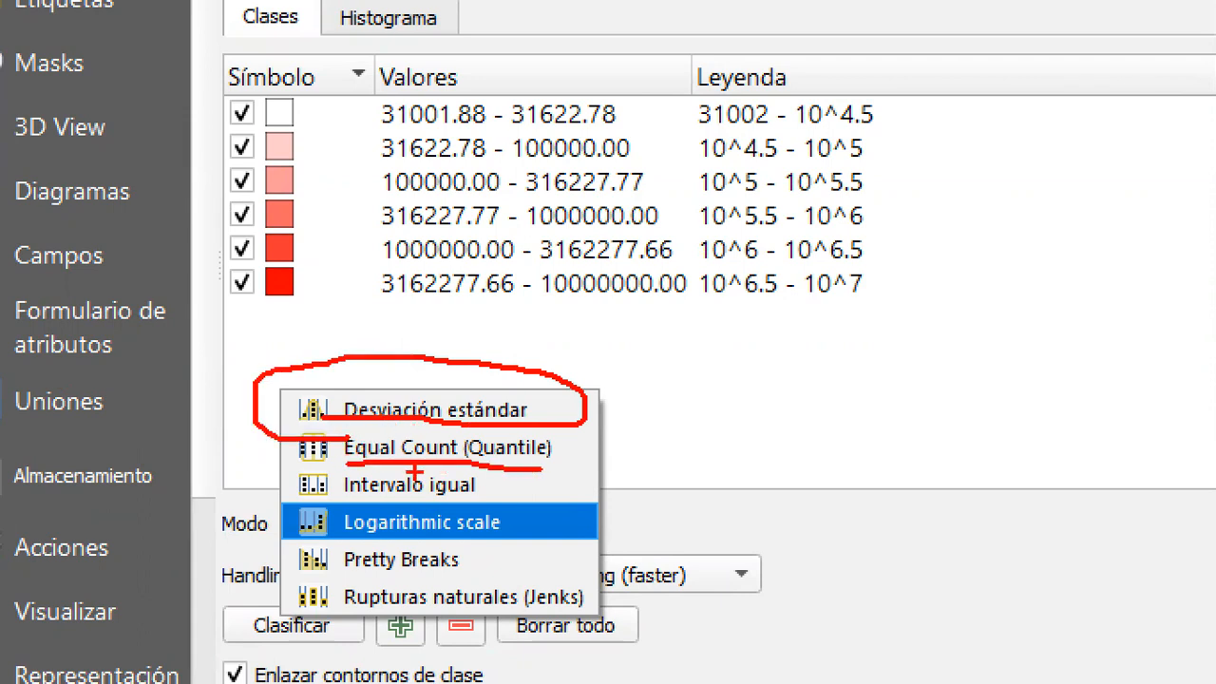
mouse_move(375, 465)
mouse_down()
mouse_move(289, 475)
mouse_move(443, 524)
mouse_move(467, 459)
mouse_move(365, 478)
mouse_up()
mouse_move(504, 540)
mouse_down()
mouse_move(555, 532)
mouse_move(504, 498)
mouse_up()
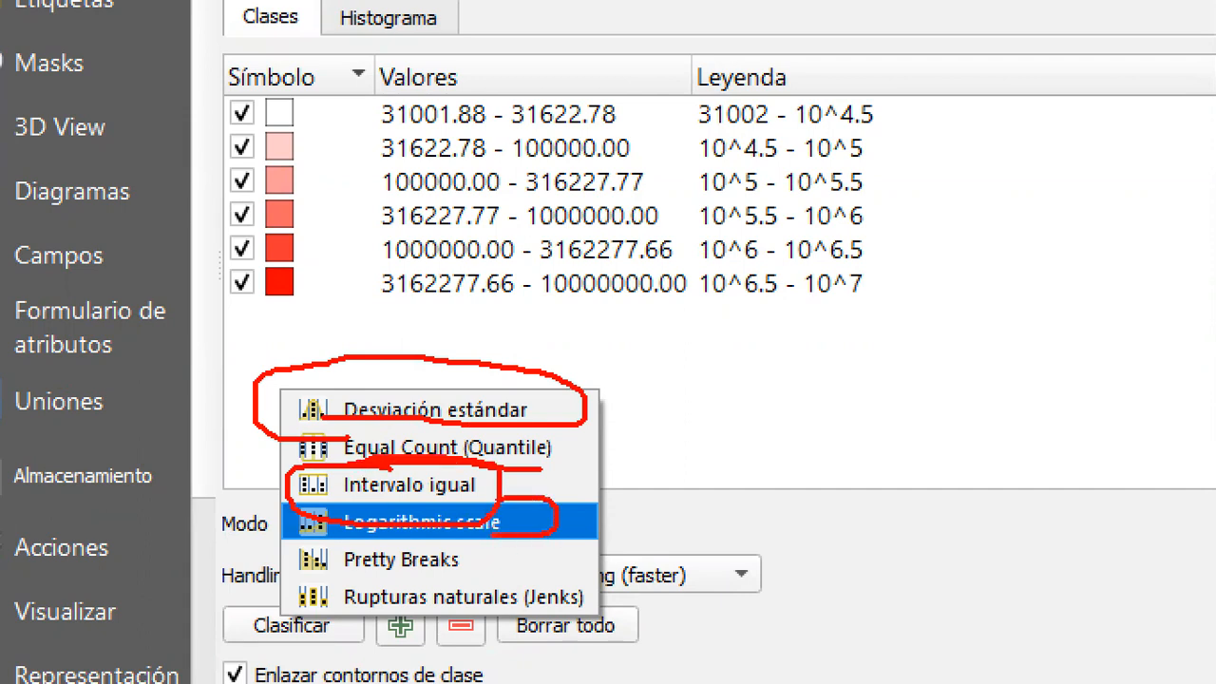
mouse_move(323, 574)
mouse_down()
mouse_move(407, 577)
mouse_move(479, 556)
mouse_move(382, 542)
mouse_up()
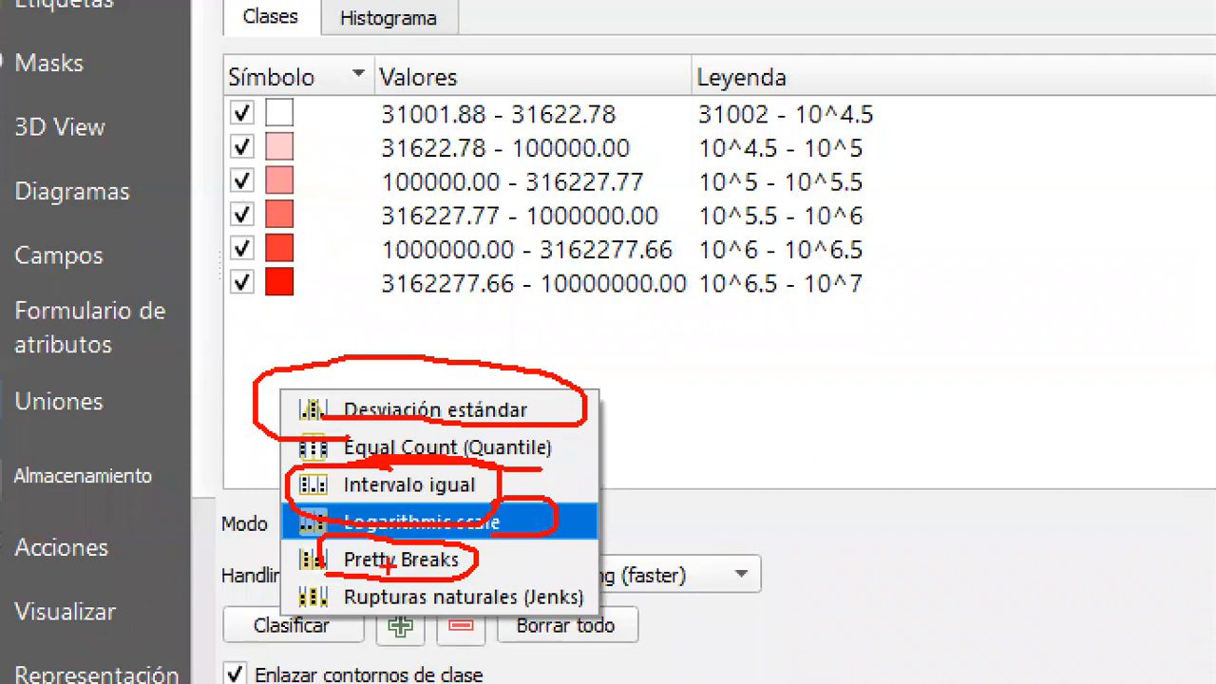
mouse_move(340, 589)
mouse_down()
mouse_move(414, 622)
mouse_move(517, 622)
mouse_move(600, 595)
mouse_move(447, 573)
mouse_up()
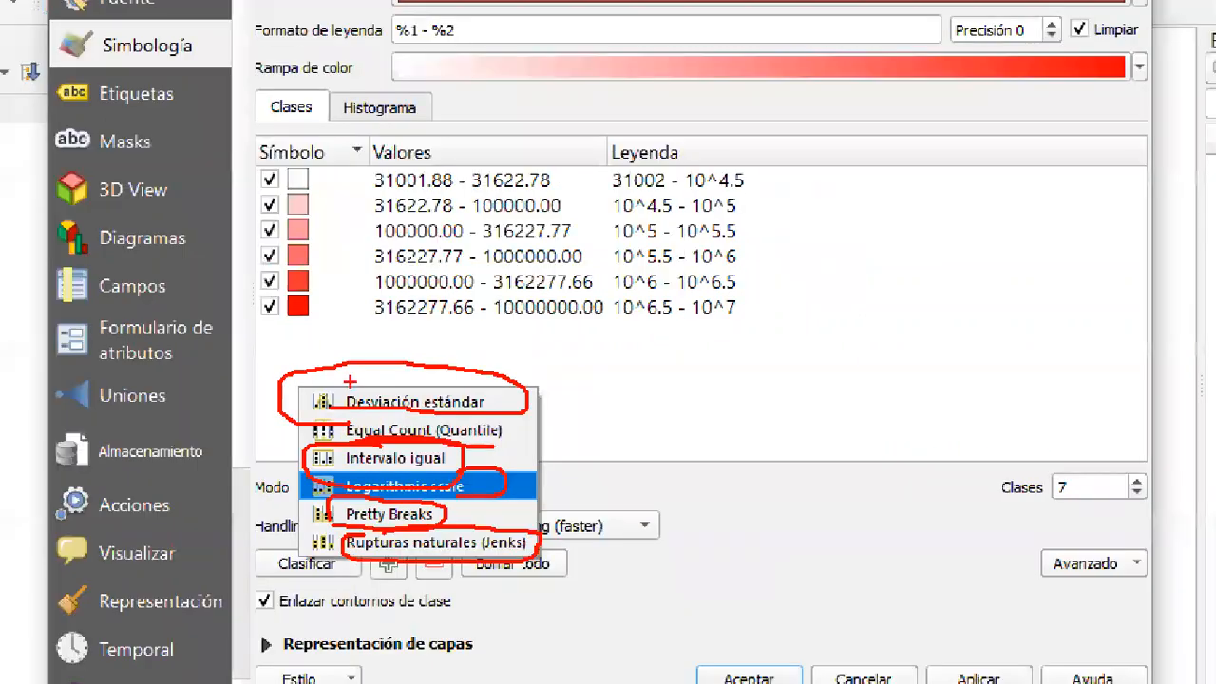
mouse_move(1083, 469)
mouse_down()
mouse_move(1019, 515)
mouse_move(1175, 504)
mouse_move(1077, 465)
mouse_up()
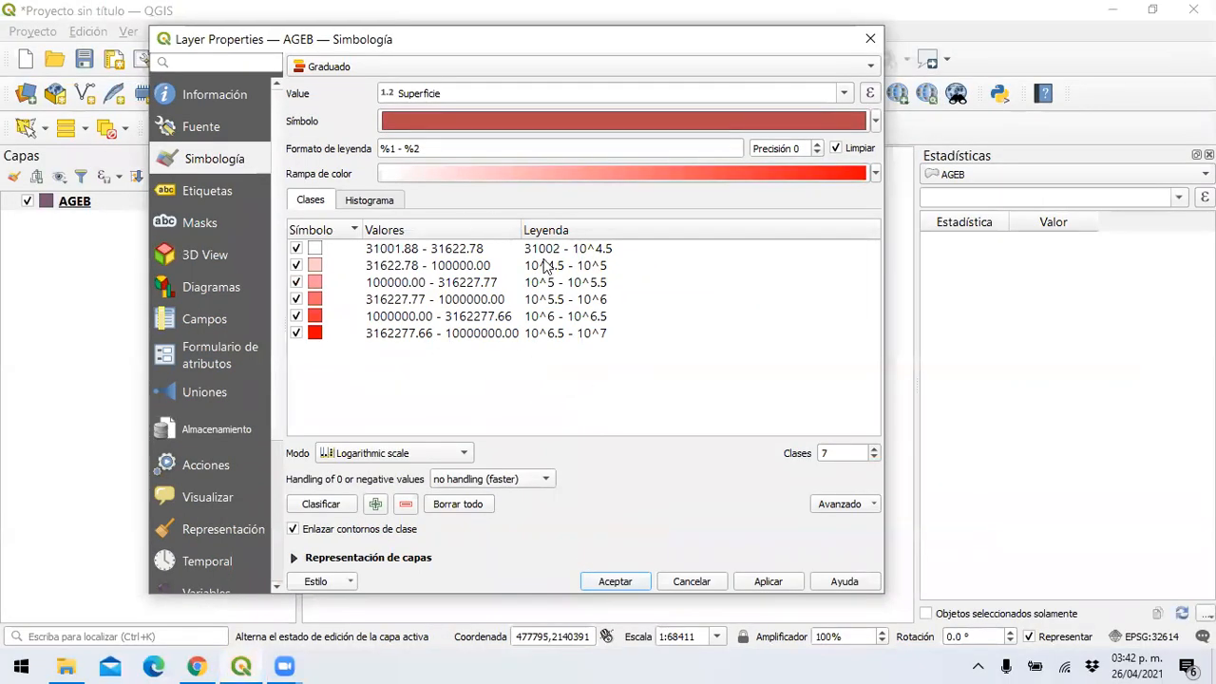
Step: Show the available colour ramps, underline Blues and Greens, circle Magma, Reds and Spectral with ZoomIt, and clear the marks
click(875, 174)
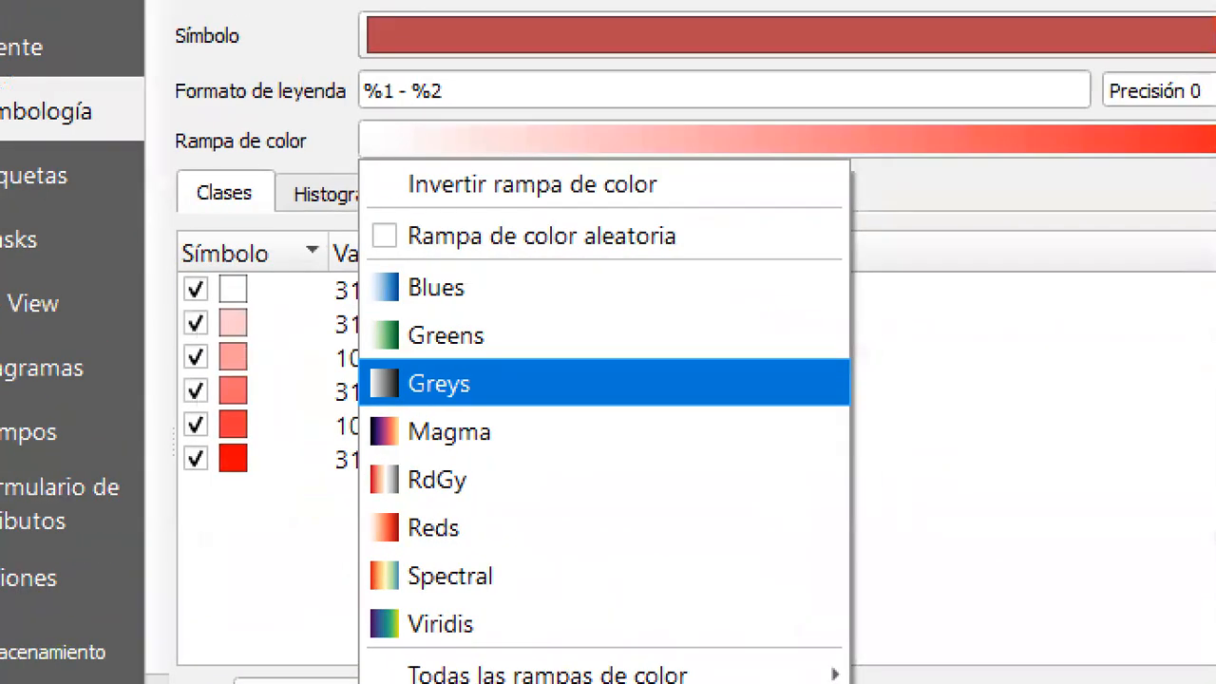
drag(370, 306, 470, 307)
drag(411, 361, 486, 358)
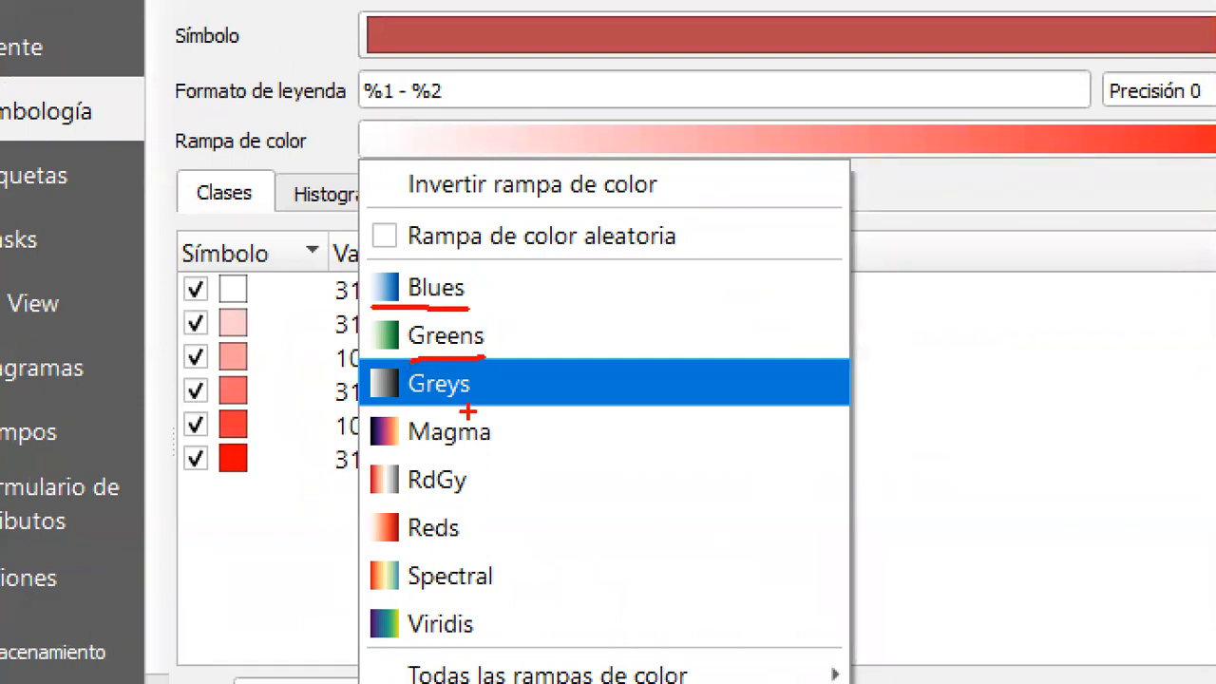
mouse_move(409, 459)
mouse_down()
mouse_move(513, 466)
mouse_move(411, 410)
mouse_move(399, 458)
mouse_up()
mouse_move(382, 551)
mouse_down()
mouse_move(486, 552)
mouse_move(376, 519)
mouse_up()
mouse_move(380, 606)
mouse_down()
mouse_move(507, 570)
mouse_move(372, 598)
mouse_up()
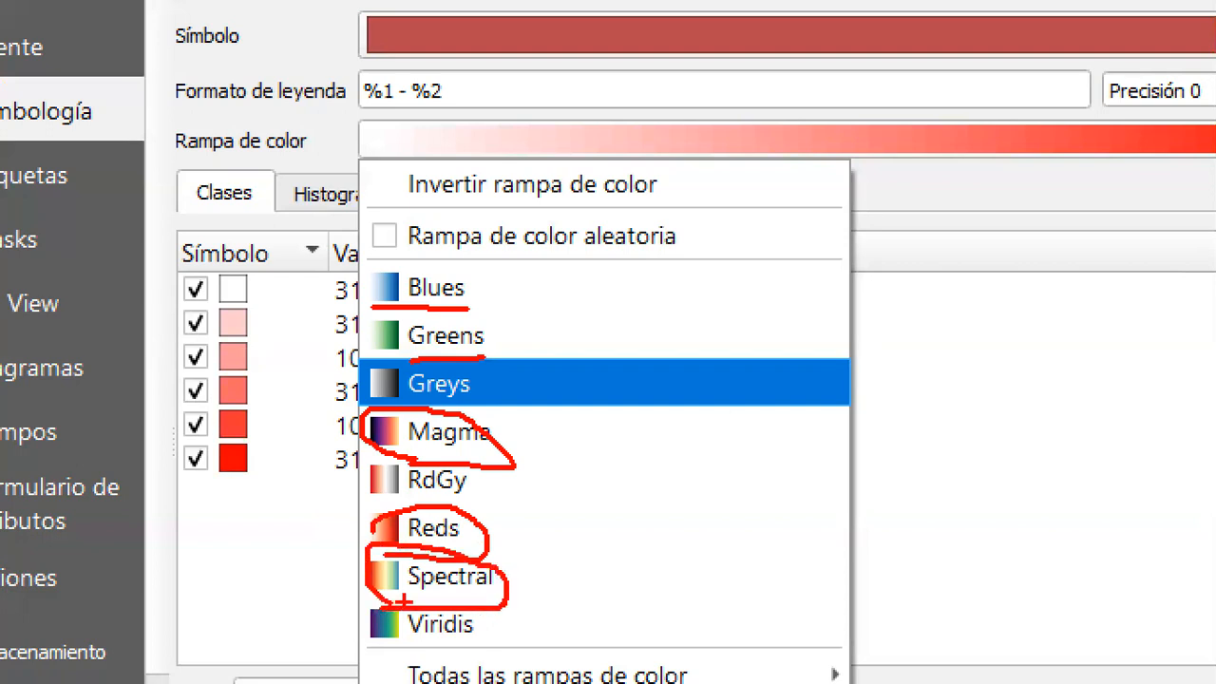
key(Escape)
Step: Try the Spectral colour ramp and set the classes' ramp to Greys
click(819, 173)
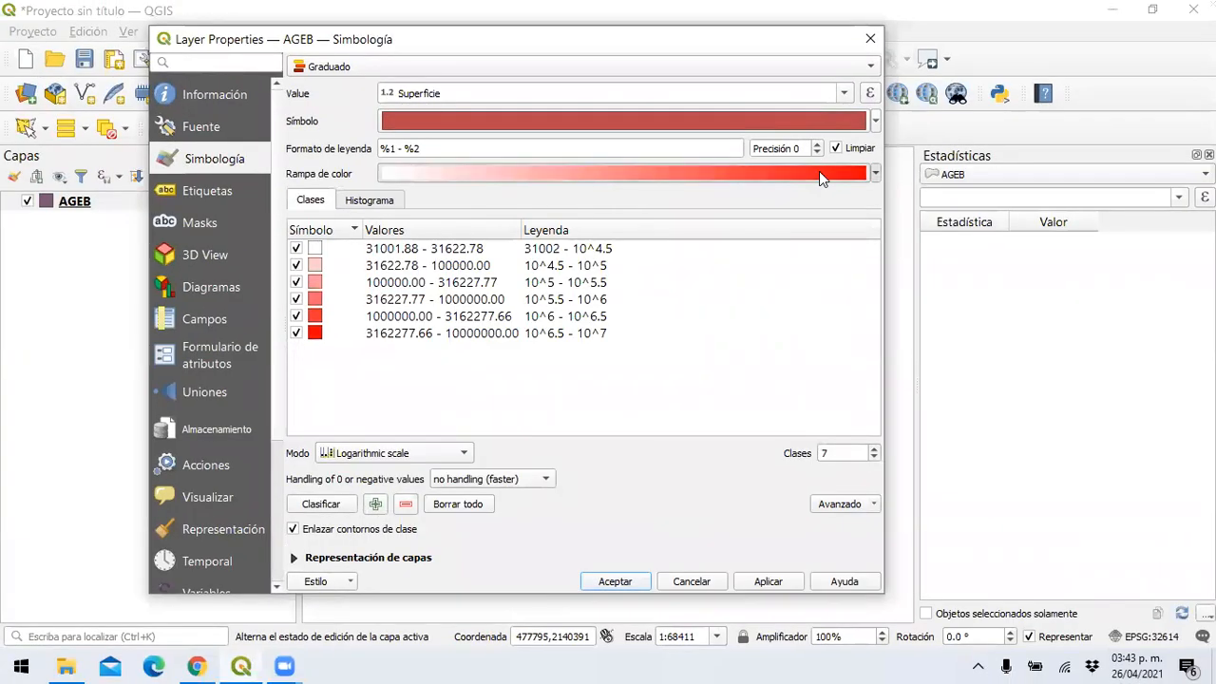
key(Escape)
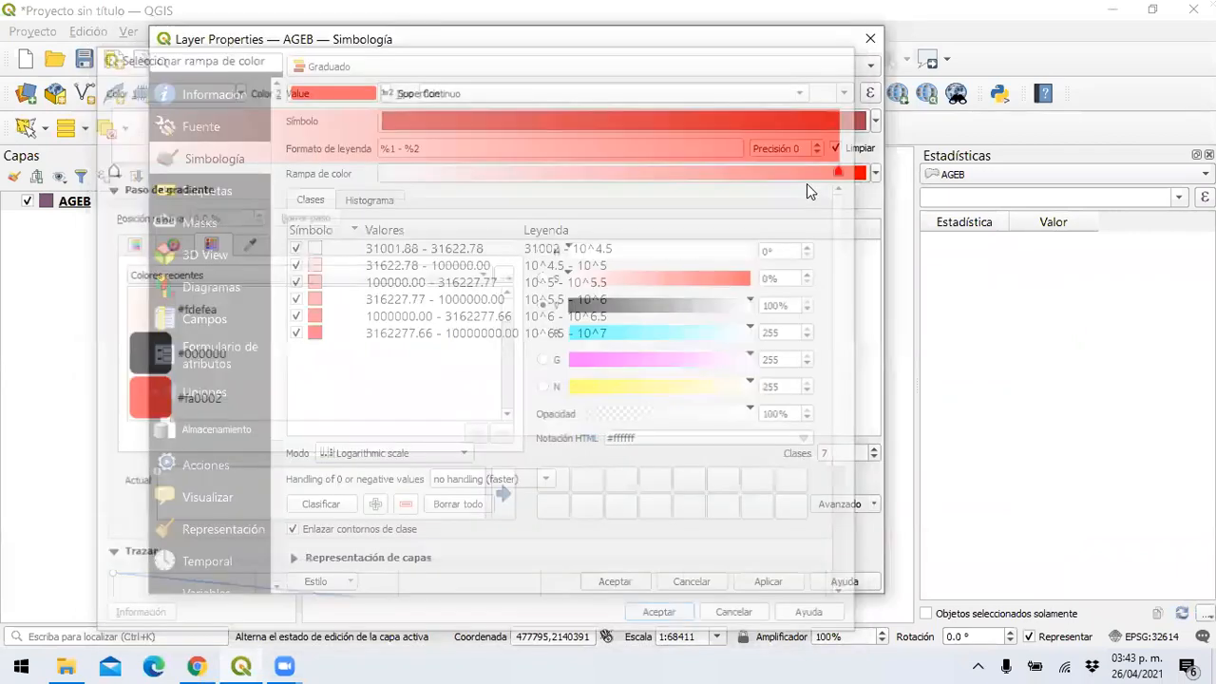
click(875, 173)
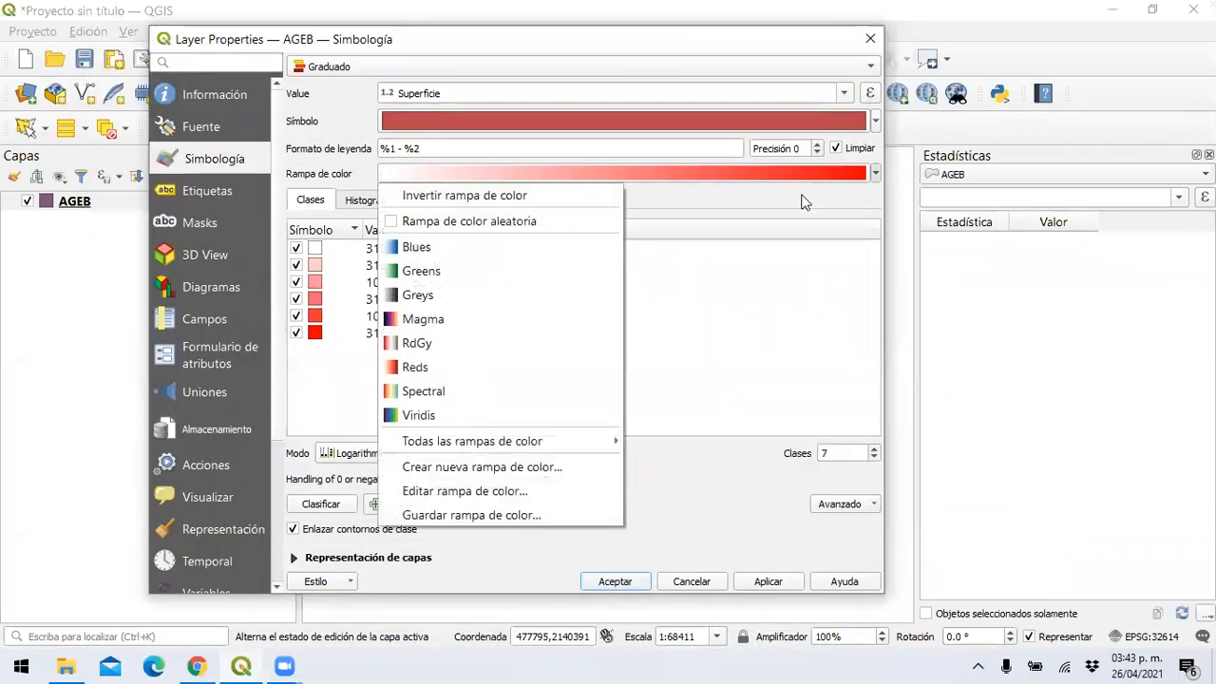
click(481, 387)
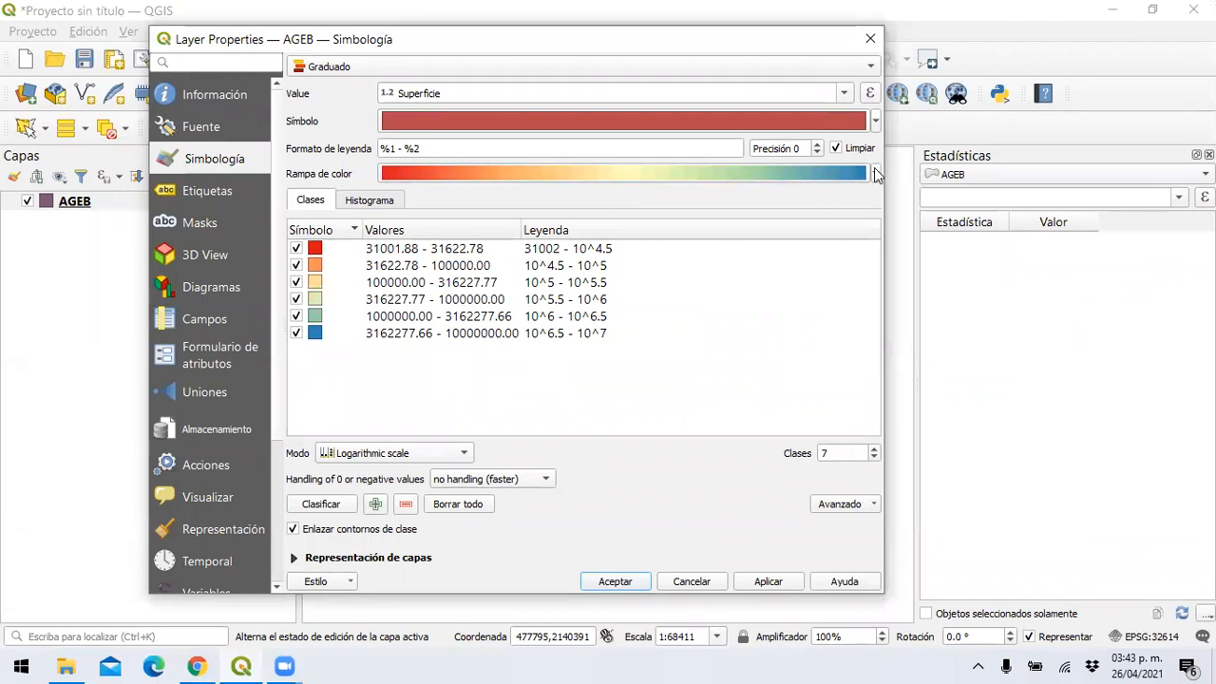
click(874, 174)
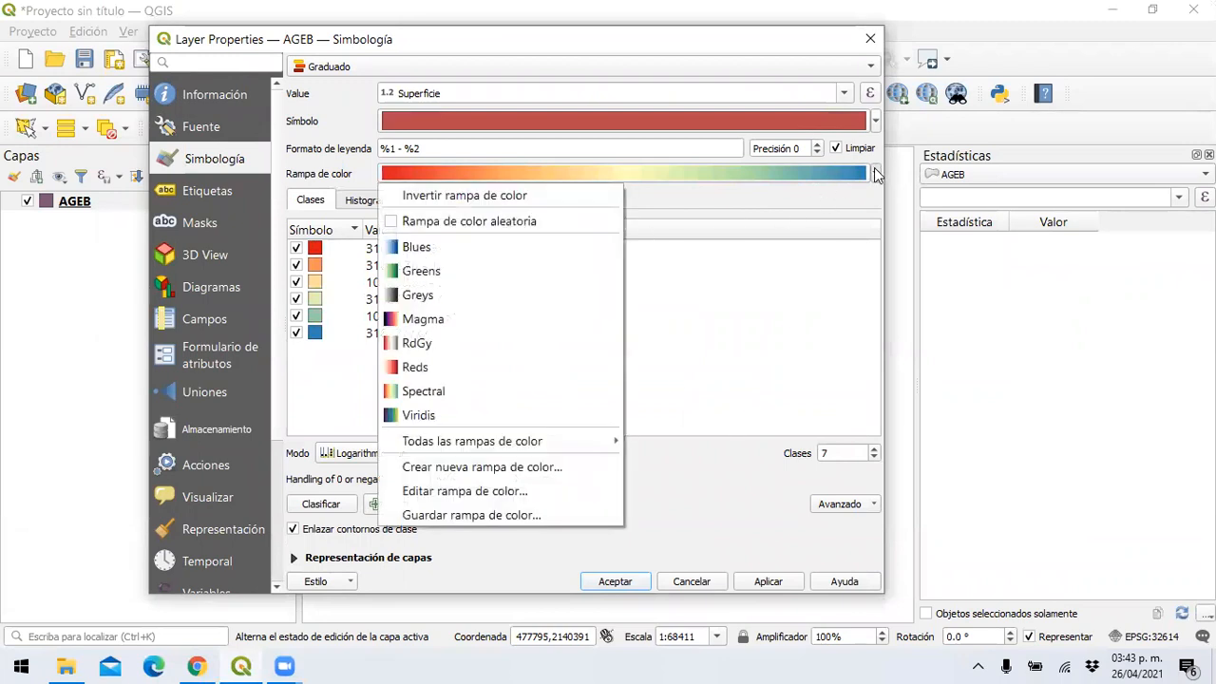
click(467, 294)
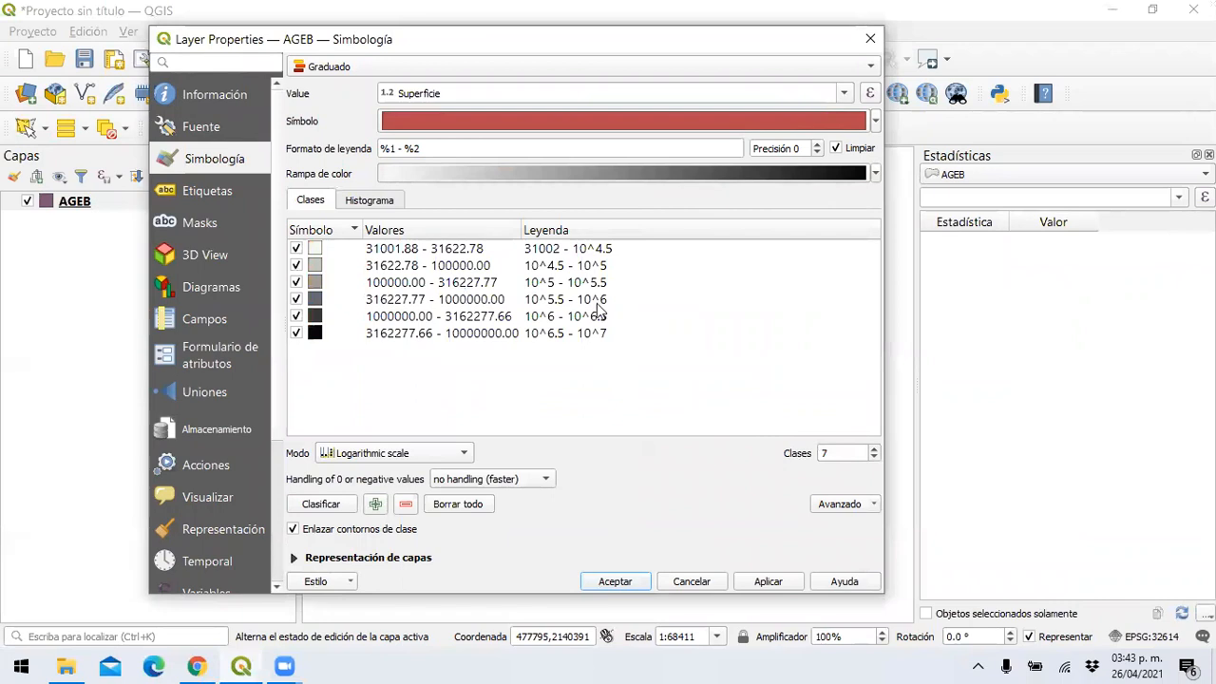
Step: Try the Rupturas naturales (Jenks) mode and set the classification to Intervalo igual
click(446, 455)
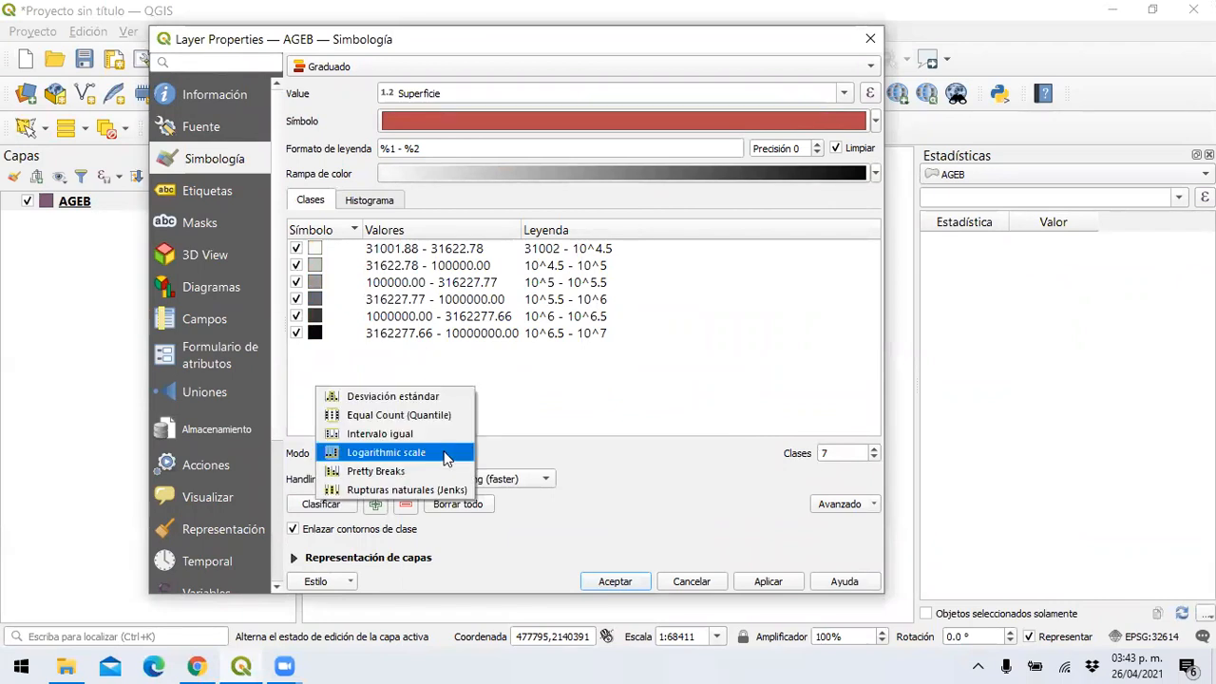
click(437, 490)
click(440, 480)
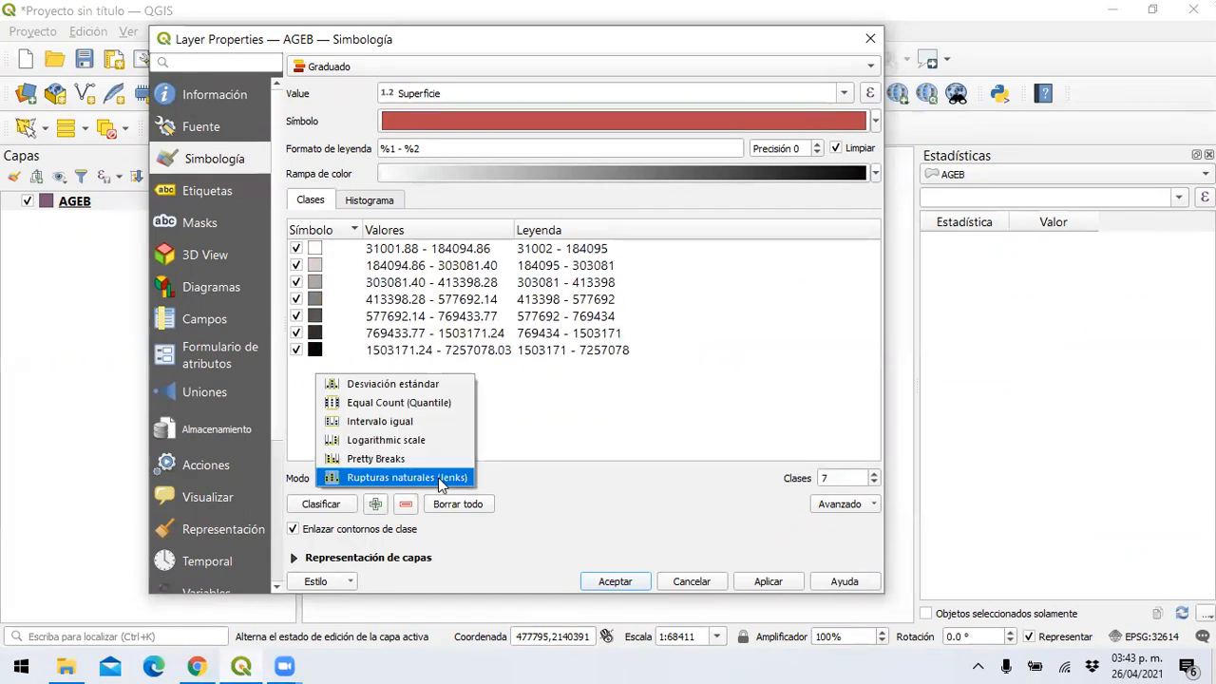
click(433, 421)
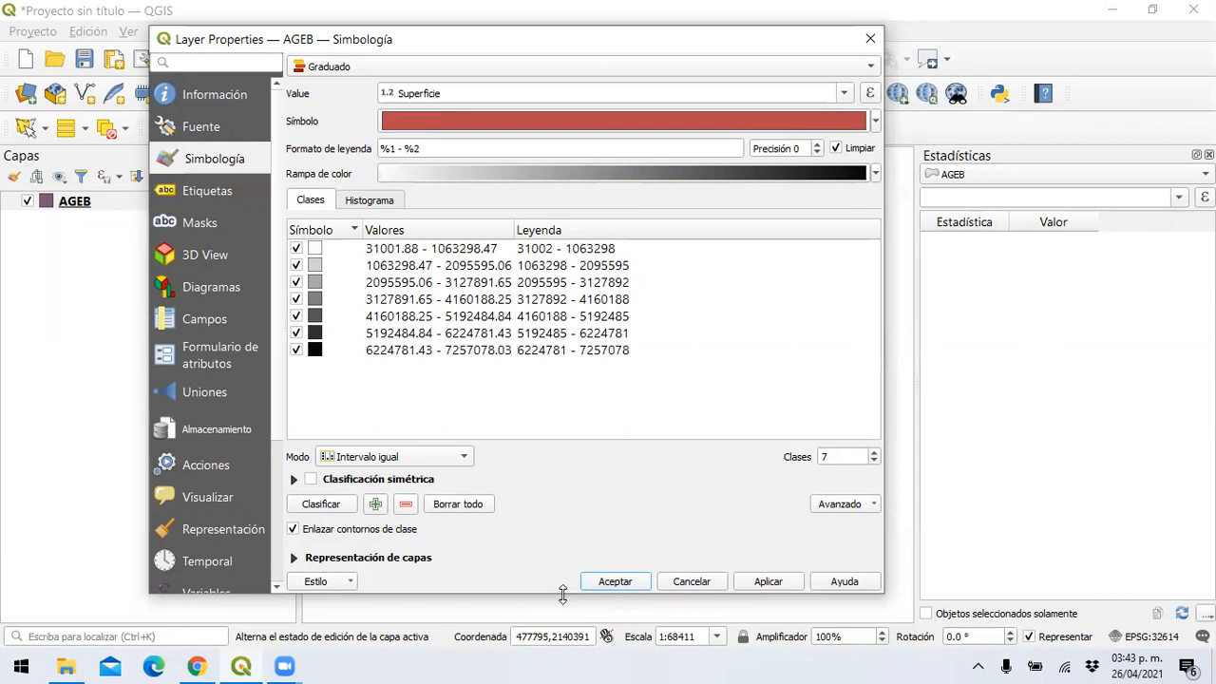
Step: Make the properties dialog slightly taller and examine the Clasificación simétrica and Representación de capas options, leaving both sections collapsed
drag(562, 593, 559, 607)
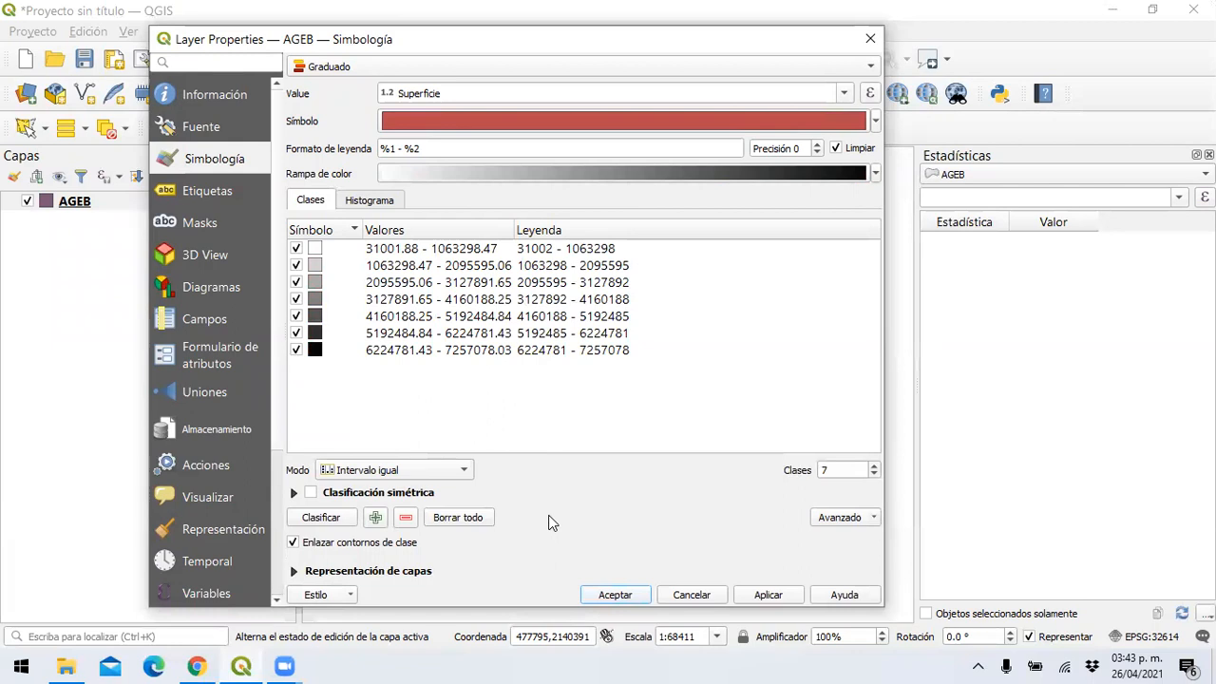
click(294, 492)
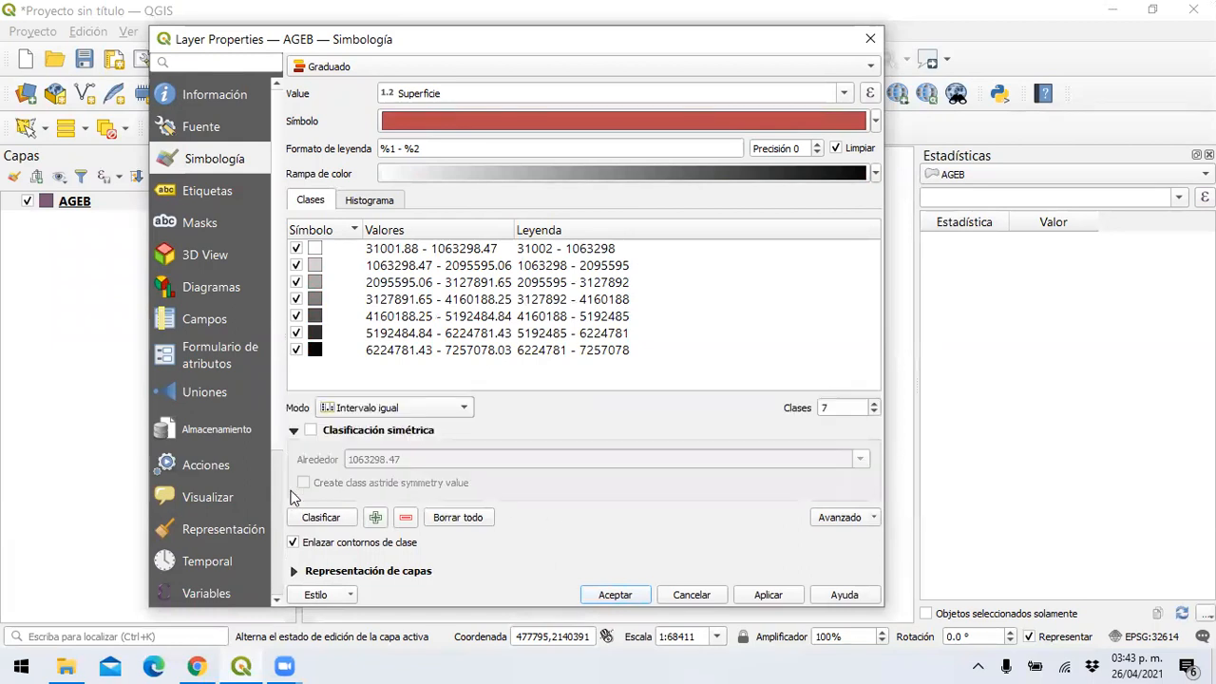
click(293, 431)
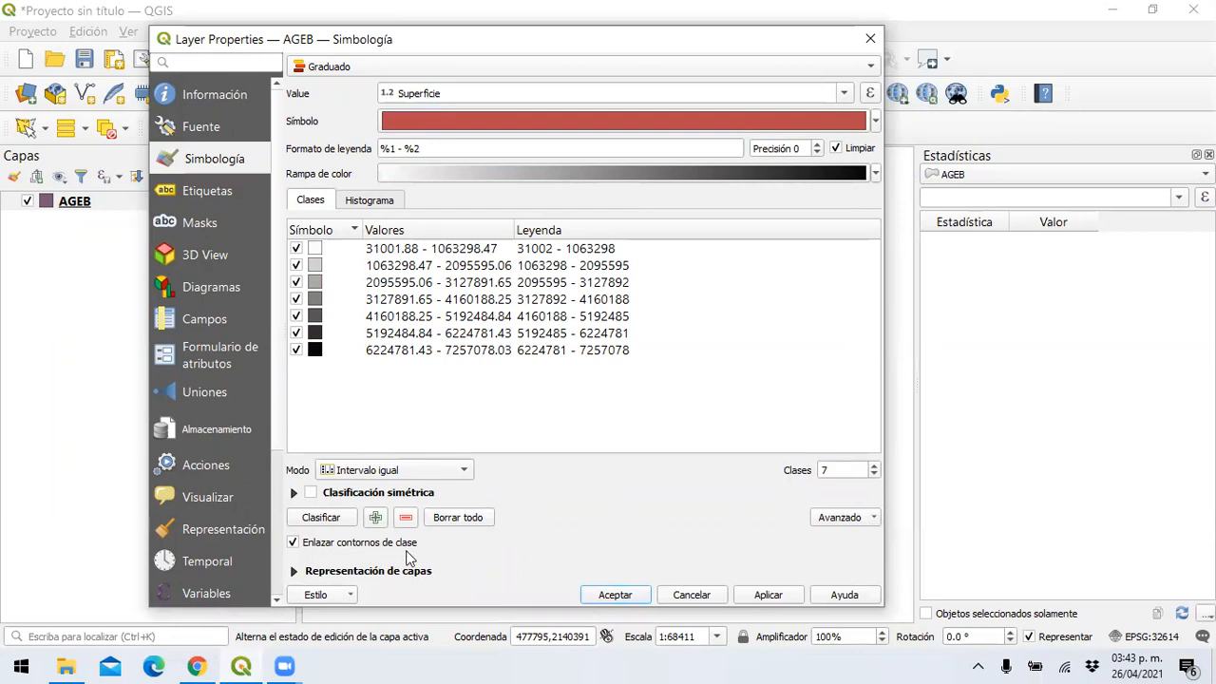
click(293, 571)
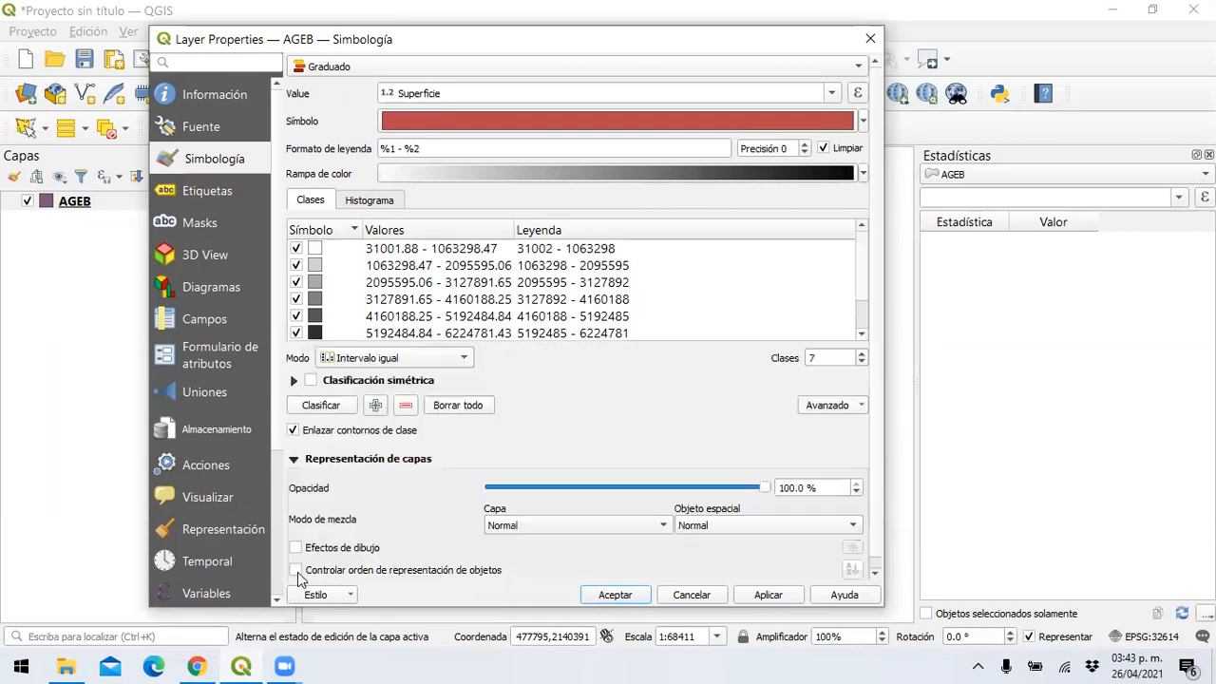
scroll(413, 542, down, 1)
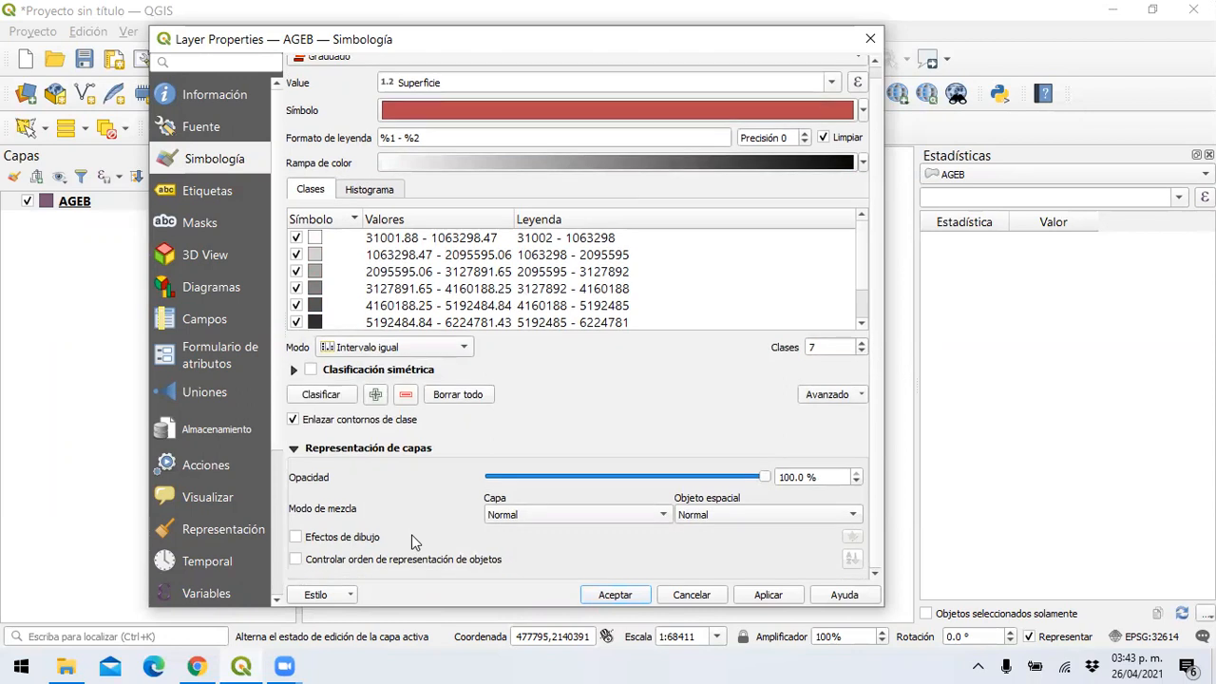
click(295, 448)
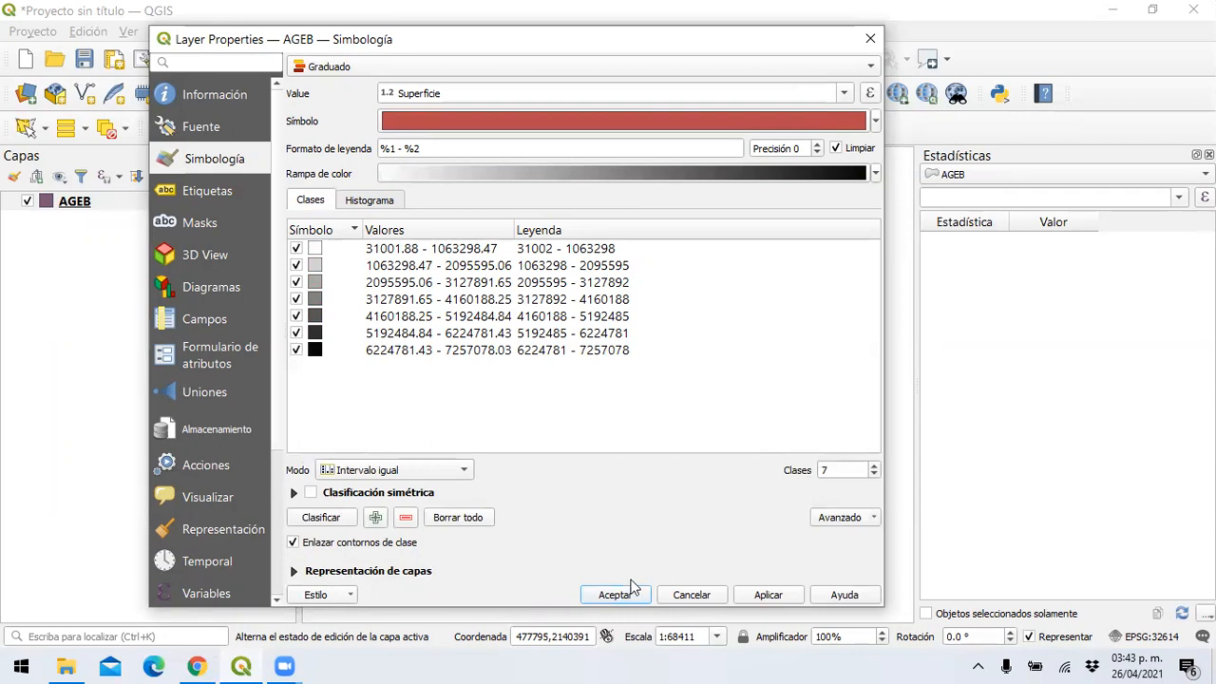
Step: Apply the graduated symbology to the AGEB layer and close its properties
click(765, 595)
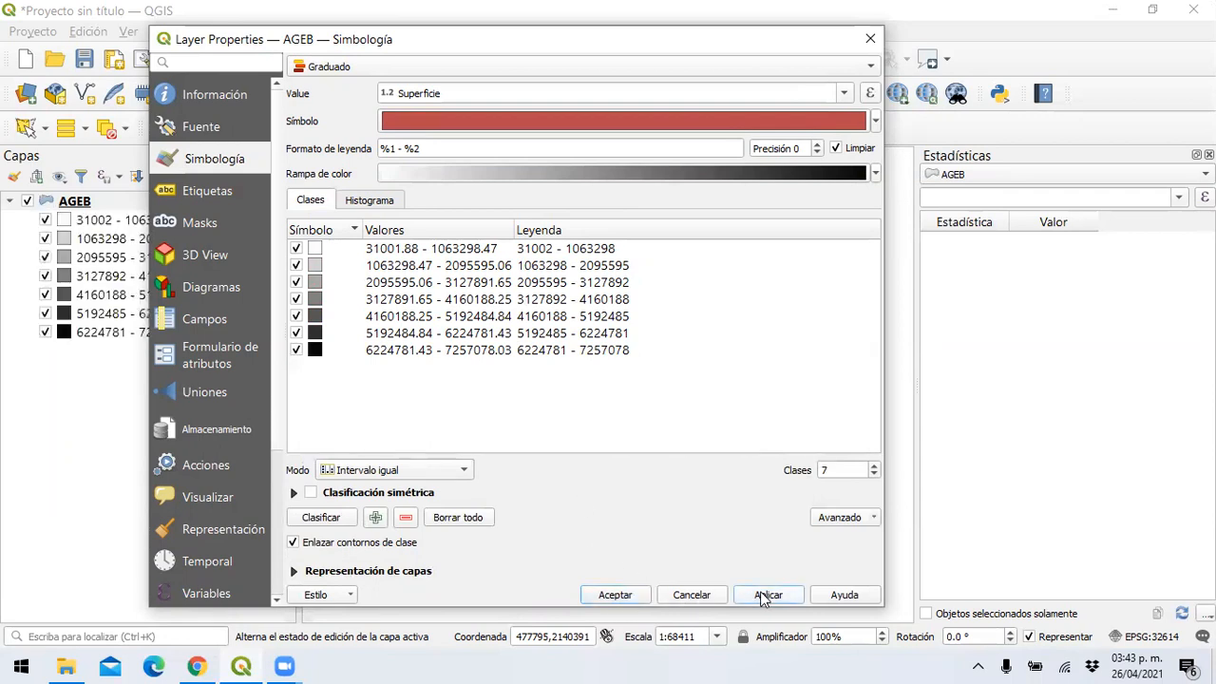
click(614, 595)
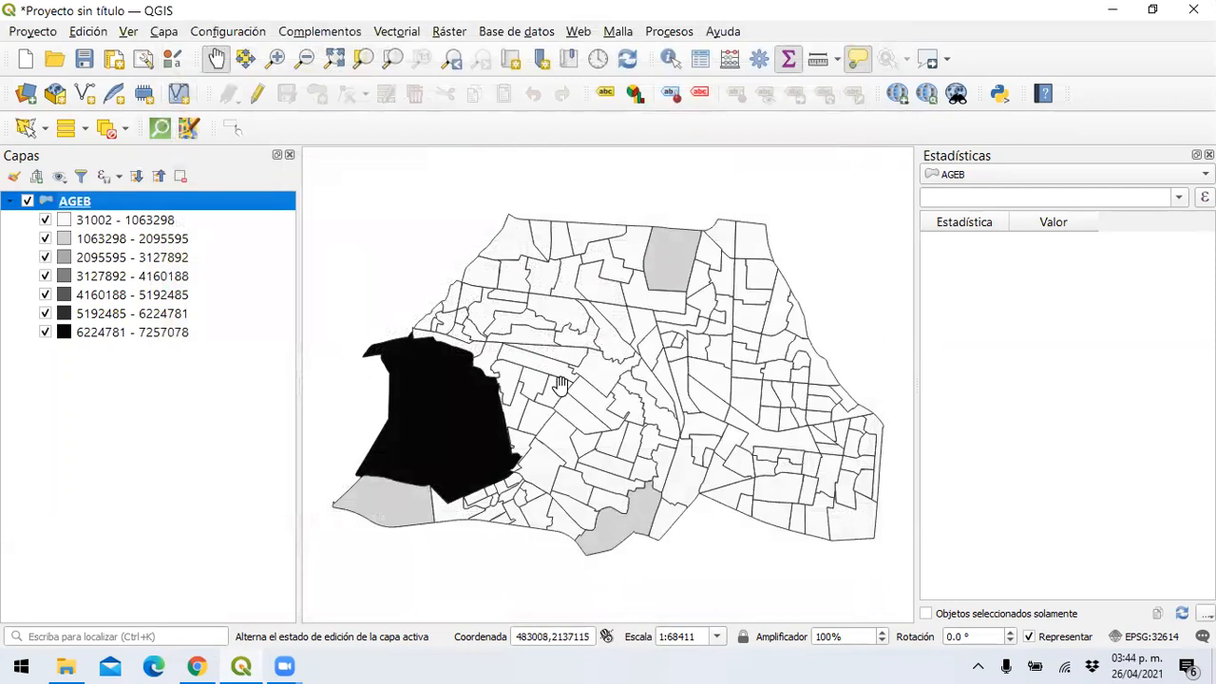
Step: Circle the black polygon and the three light grey polygons on the map with ZoomIt, and clear the annotations
mouse_move(562, 383)
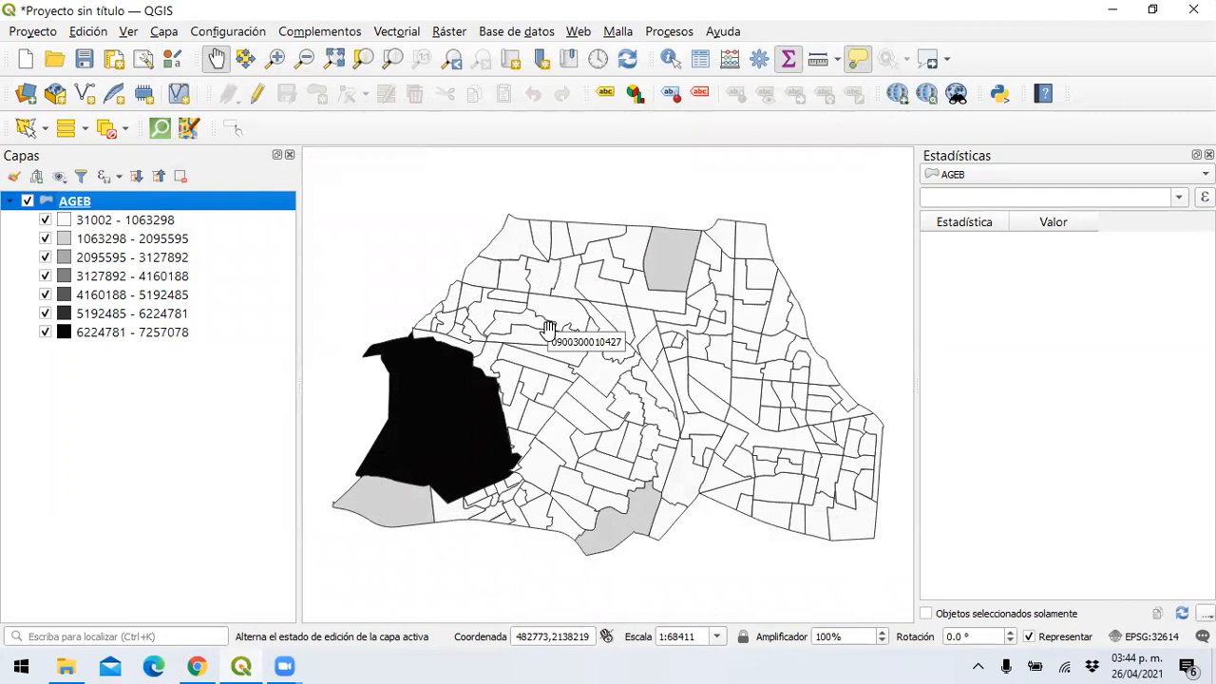
mouse_move(441, 352)
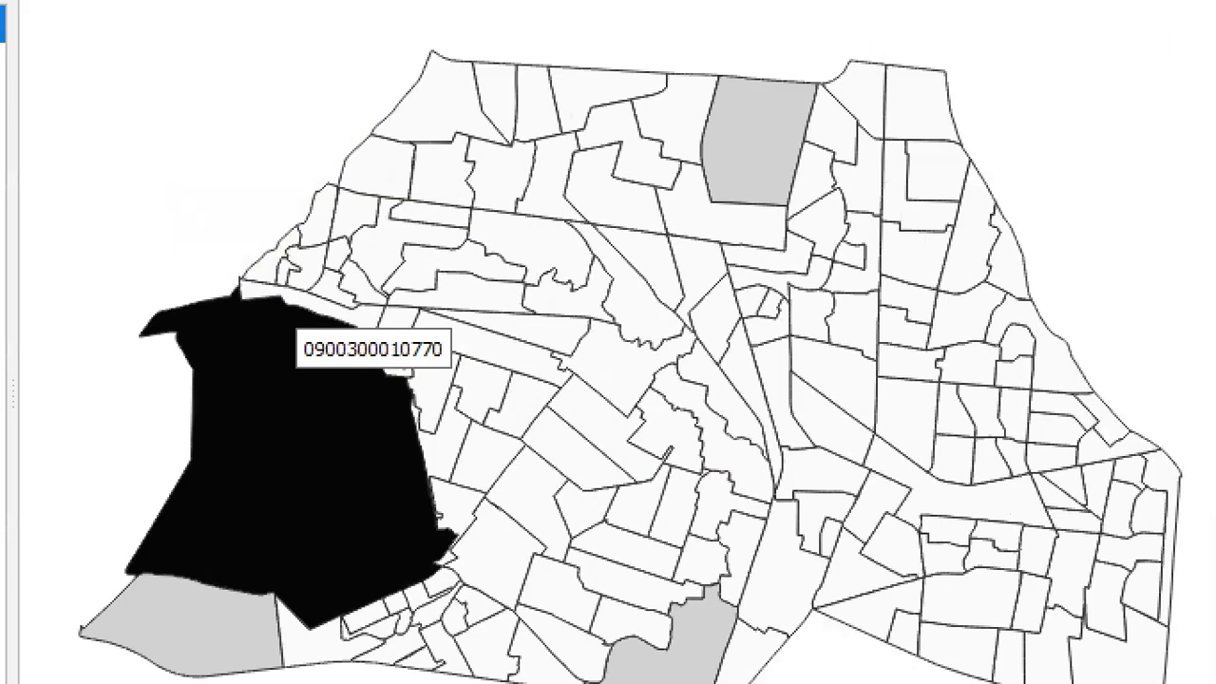
mouse_move(210, 279)
mouse_down()
mouse_move(187, 278)
mouse_move(126, 598)
mouse_move(276, 613)
mouse_move(432, 572)
mouse_move(404, 409)
mouse_move(289, 269)
mouse_move(225, 264)
mouse_up()
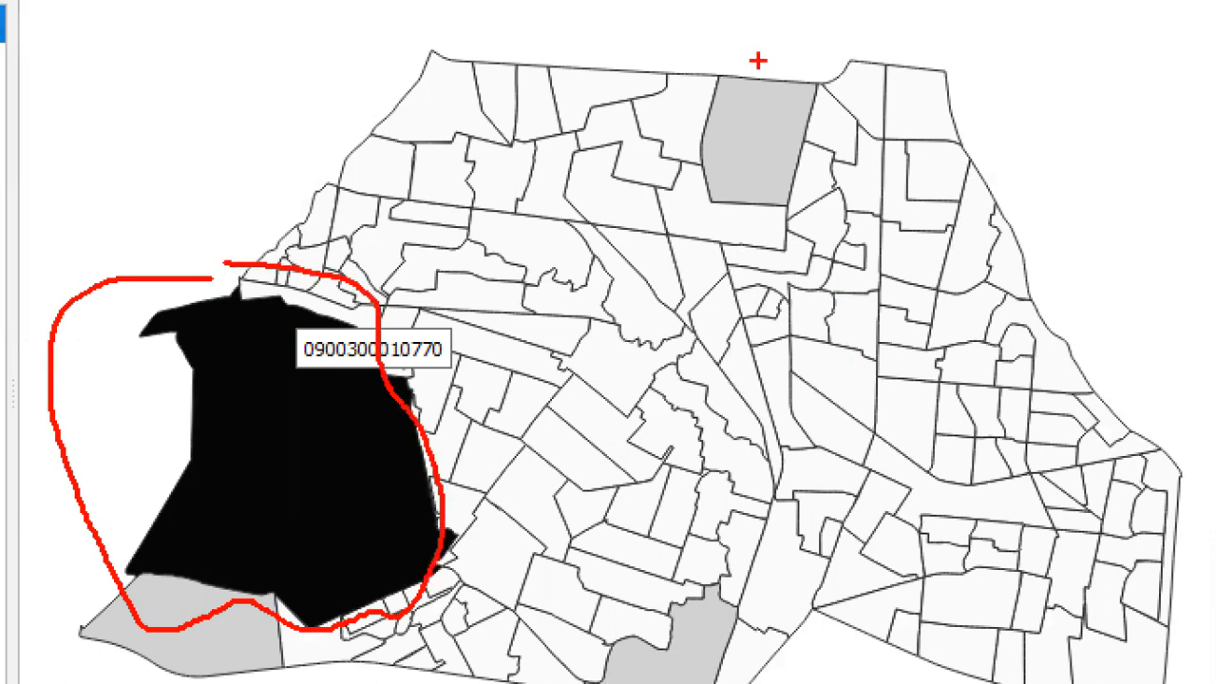
mouse_move(768, 72)
mouse_down()
mouse_move(693, 78)
mouse_move(810, 160)
mouse_move(798, 55)
mouse_up()
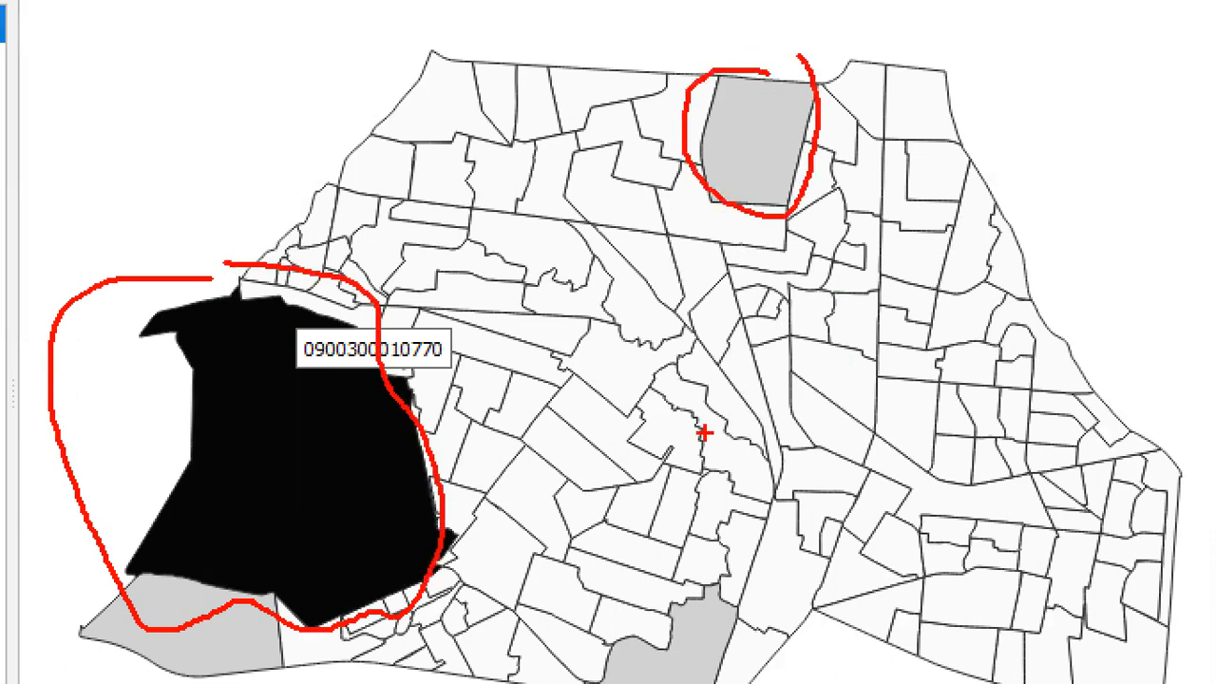
mouse_move(704, 580)
mouse_down()
mouse_move(652, 611)
mouse_move(646, 657)
mouse_up()
mouse_move(129, 664)
mouse_down()
mouse_move(279, 600)
mouse_move(127, 563)
mouse_move(102, 580)
mouse_up()
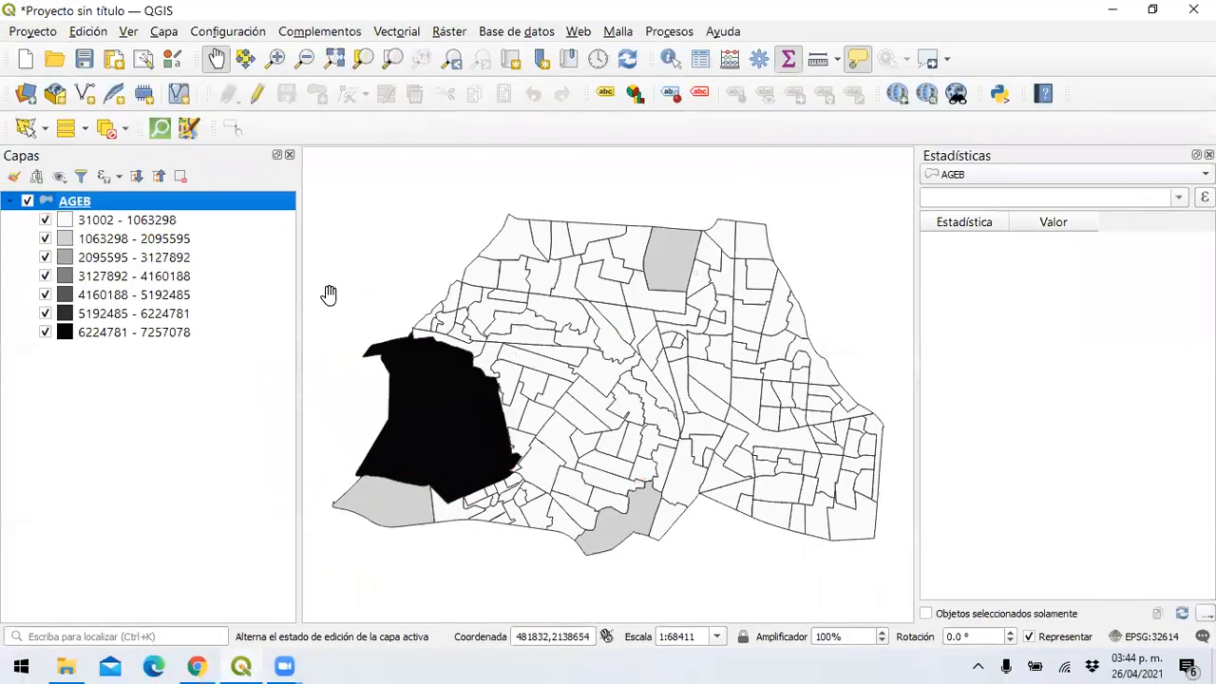
Step: Open the AGEB layer's symbology properties, circle the Rupturas naturales (Jenks) classification mode with ZoomIt, and clear the annotation
right_click(236, 201)
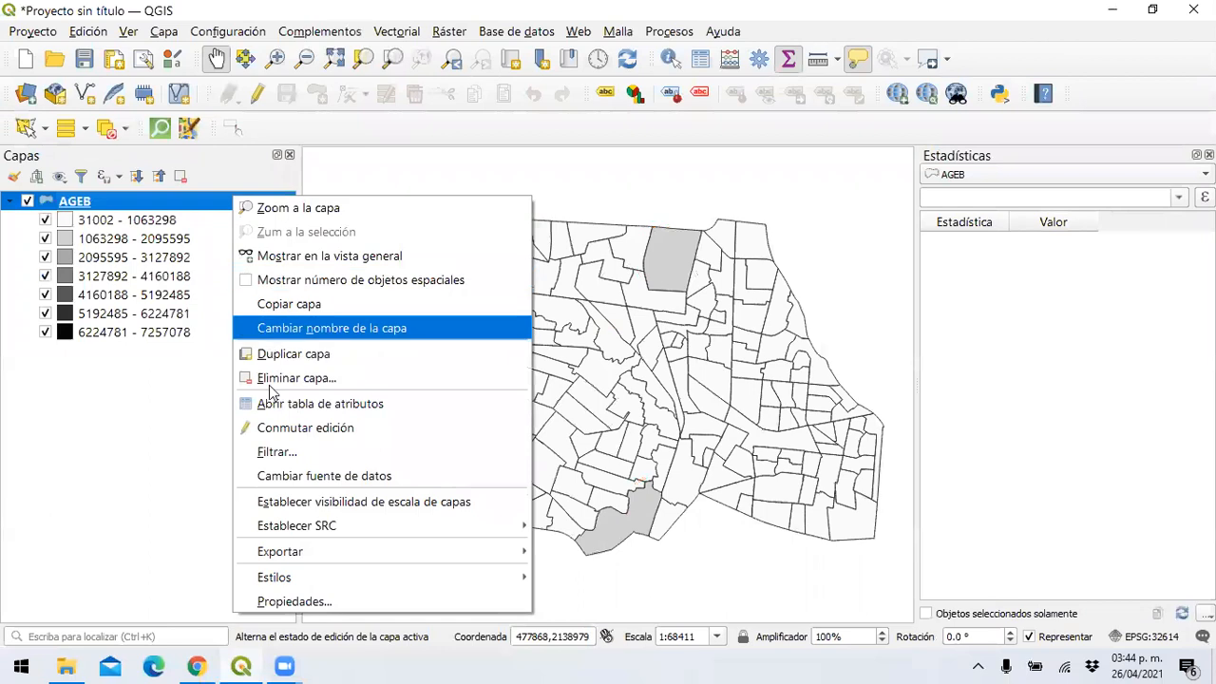
click(294, 603)
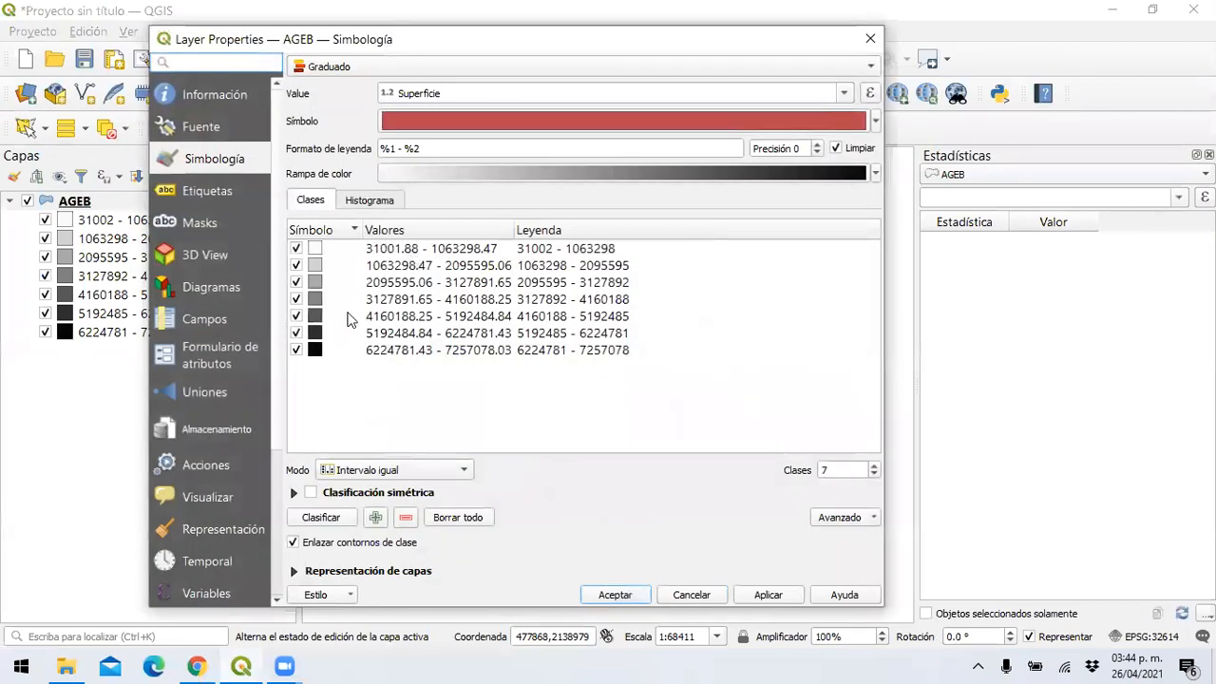
click(460, 471)
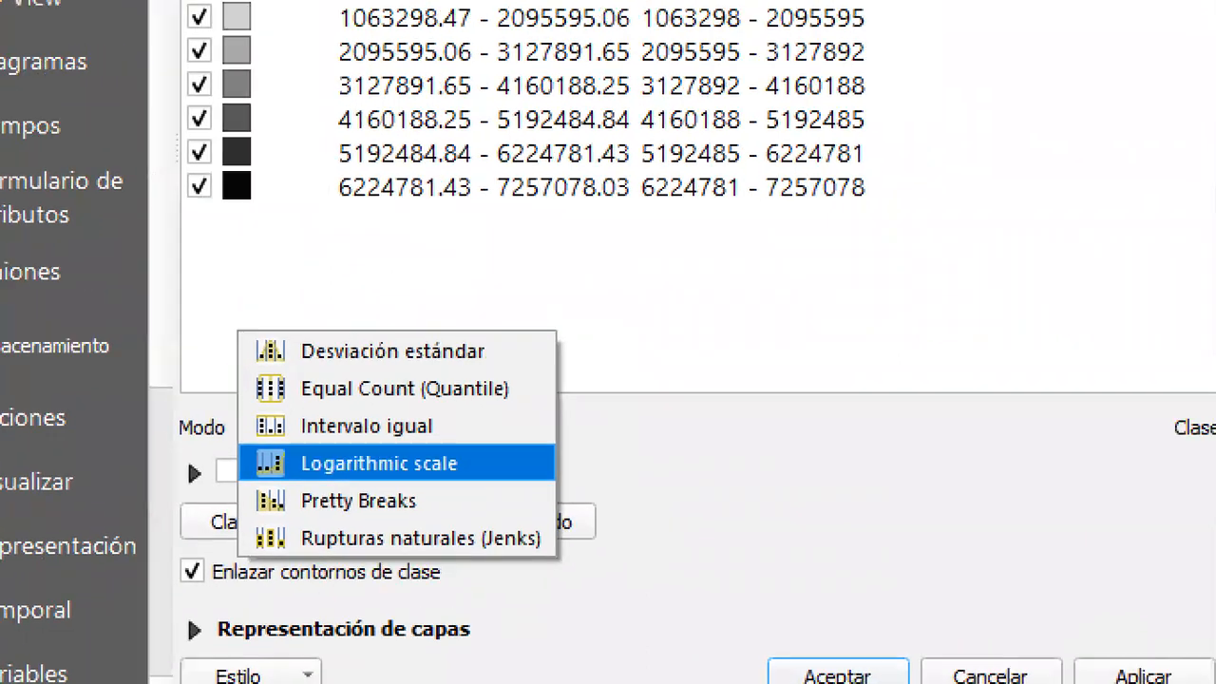
click(319, 537)
drag(260, 542, 177, 545)
mouse_move(243, 521)
mouse_down()
mouse_move(353, 577)
mouse_move(557, 543)
mouse_move(342, 518)
mouse_up()
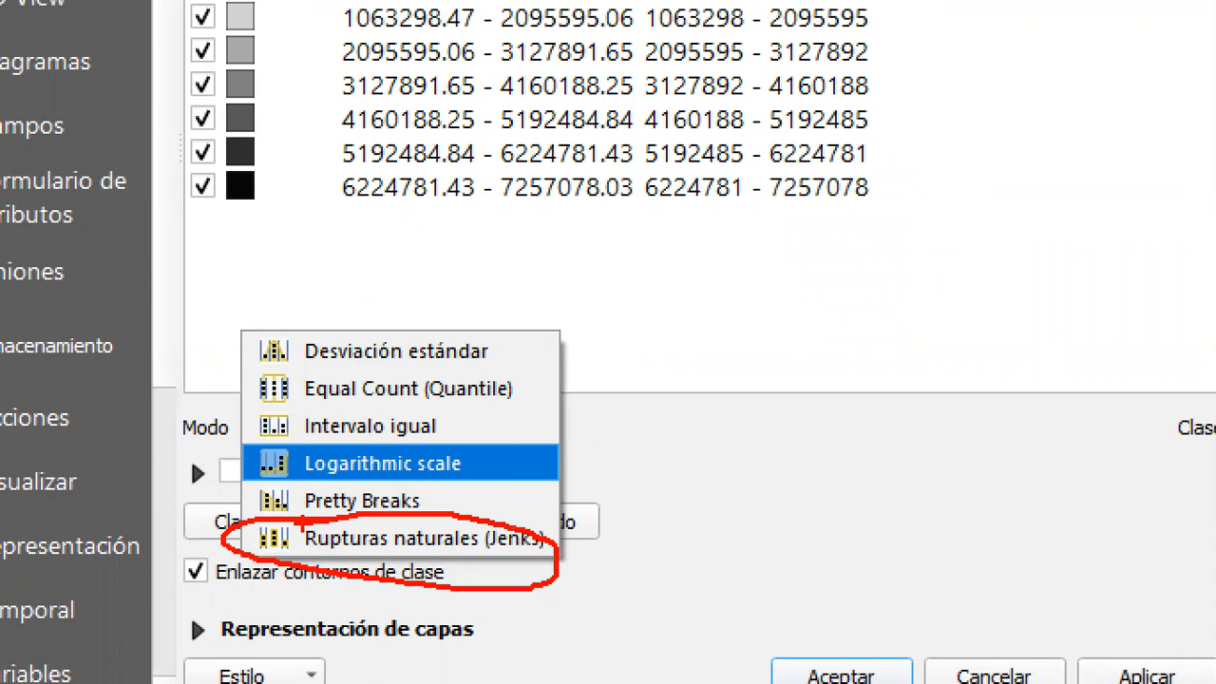
key(Escape)
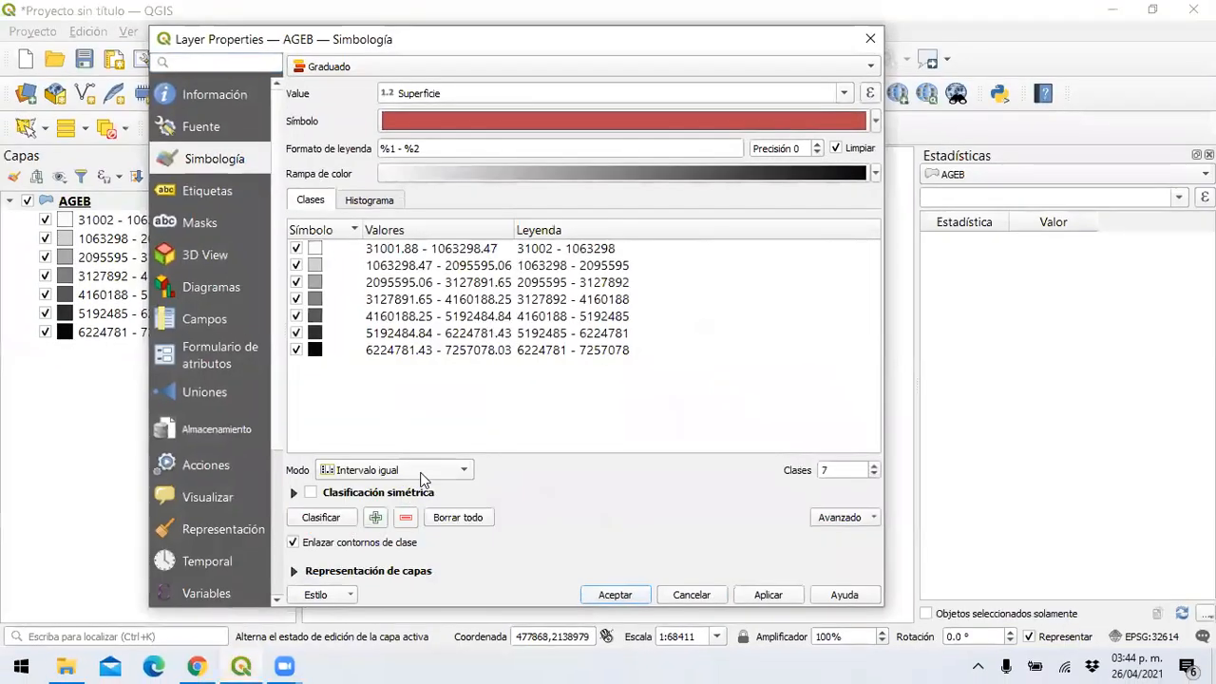
Step: Set the graduated classification mode to Rupturas naturales (Jenks), apply it to the AGEB layer and close its properties
click(450, 432)
click(389, 526)
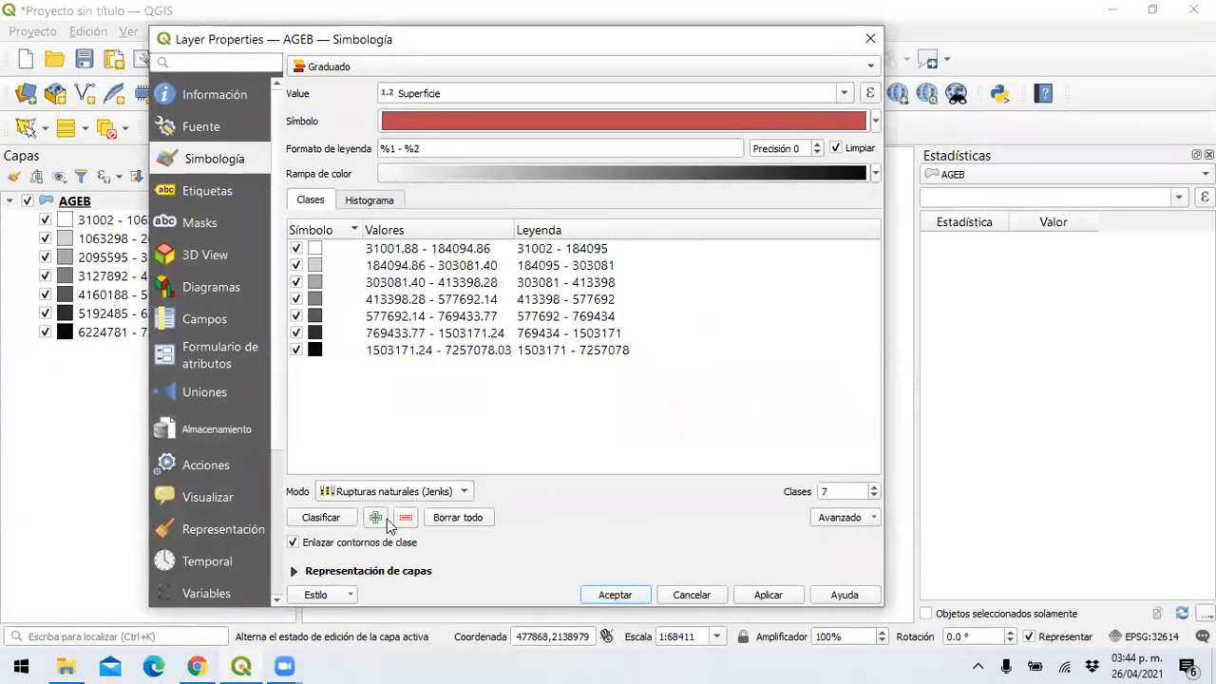
click(768, 592)
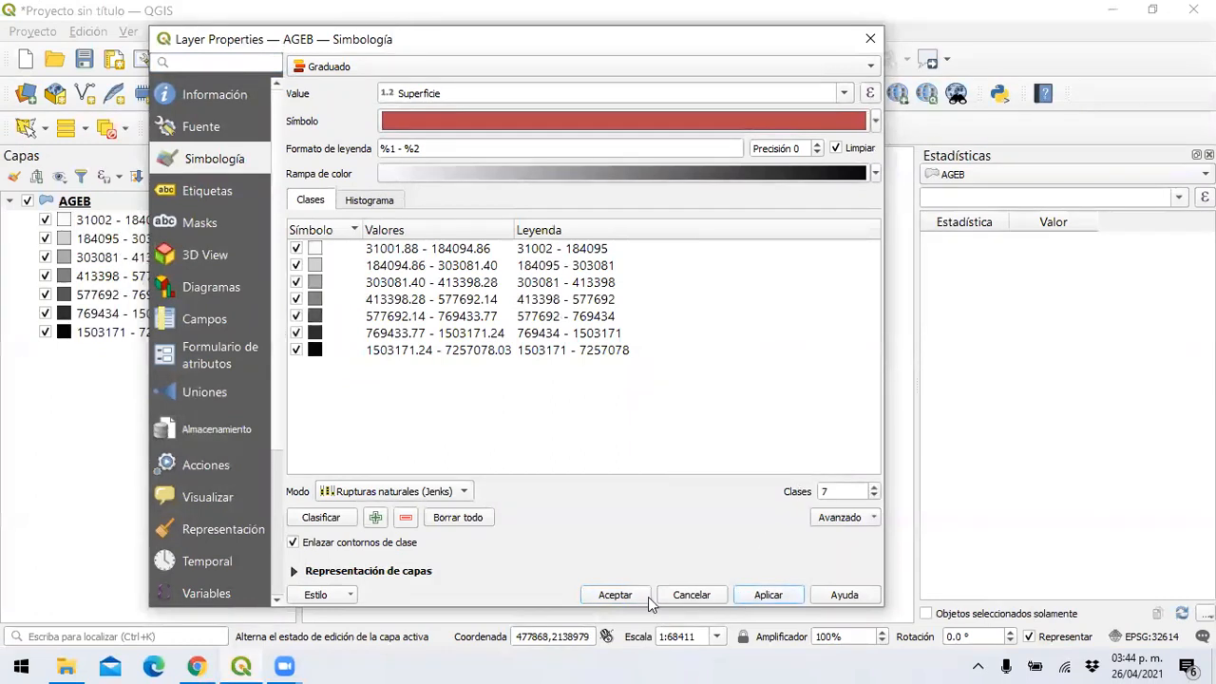
click(623, 594)
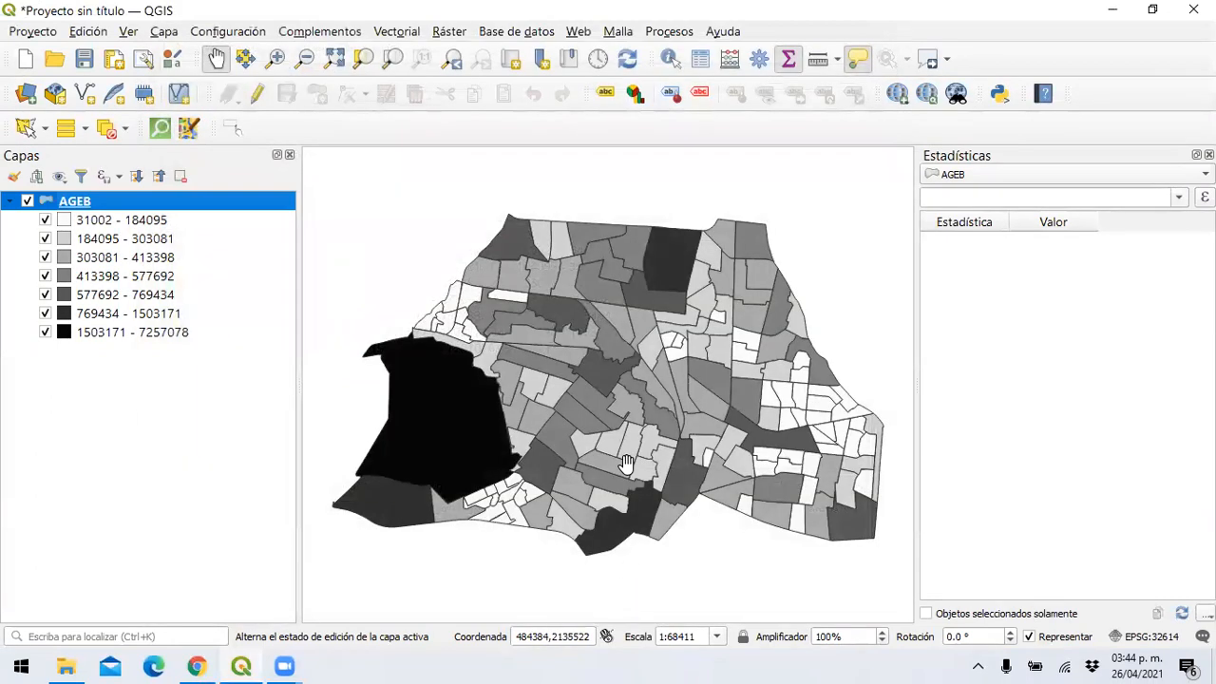
Step: Circle the large black polygon and the two dark polygons on the map's northern edge with ZoomIt, and clear the annotations
mouse_move(626, 463)
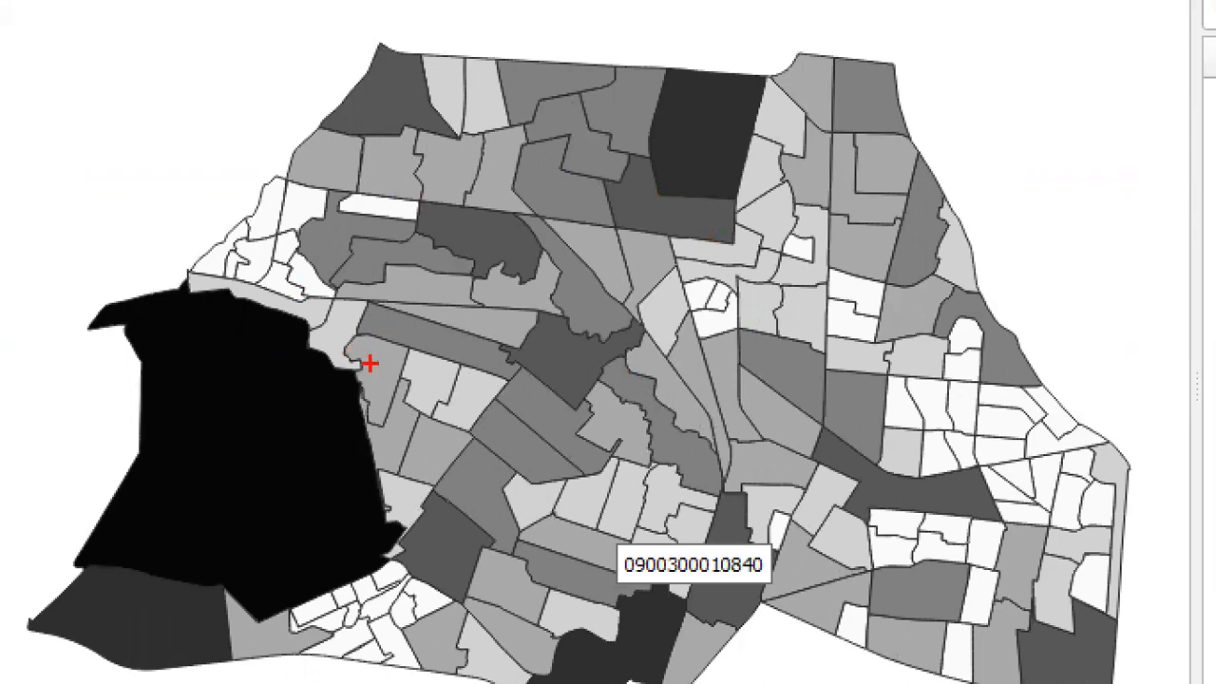
mouse_move(171, 282)
mouse_down()
mouse_move(106, 337)
mouse_move(74, 549)
mouse_move(302, 595)
mouse_move(380, 486)
mouse_move(290, 277)
mouse_move(157, 288)
mouse_up()
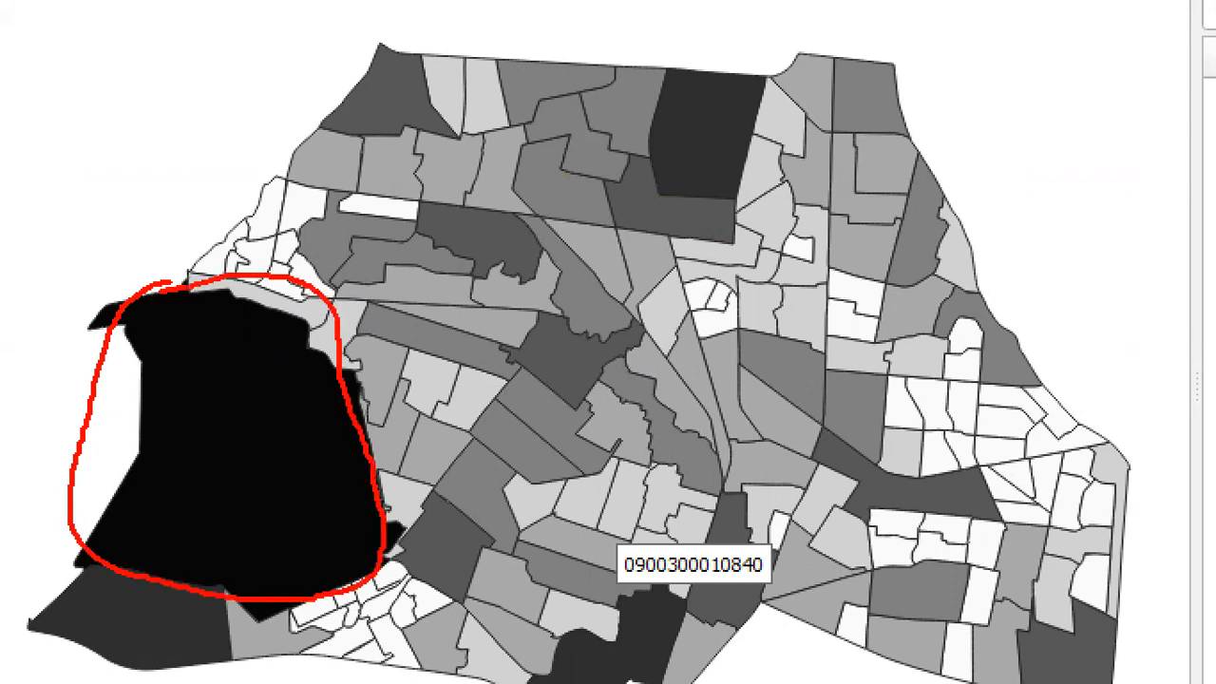
drag(365, 130, 462, 84)
mouse_move(731, 63)
mouse_down()
mouse_move(667, 74)
mouse_move(703, 207)
mouse_move(768, 114)
mouse_up()
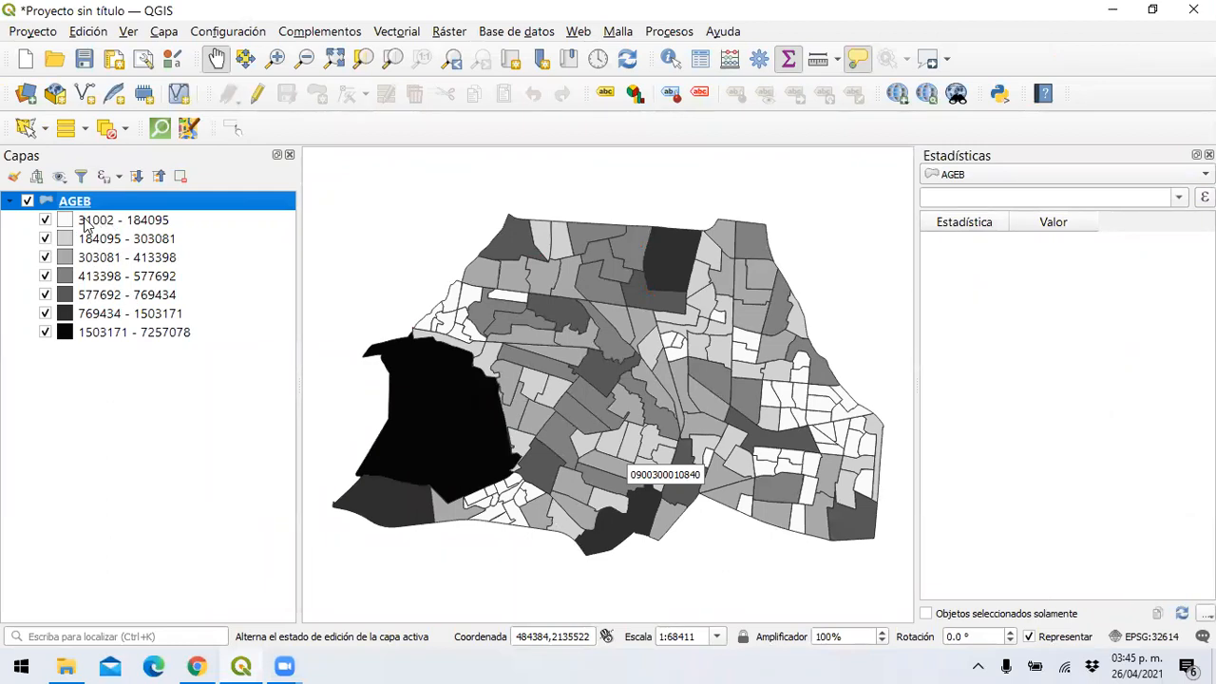
scroll(552, 323, up, 1)
scroll(553, 323, down, 1)
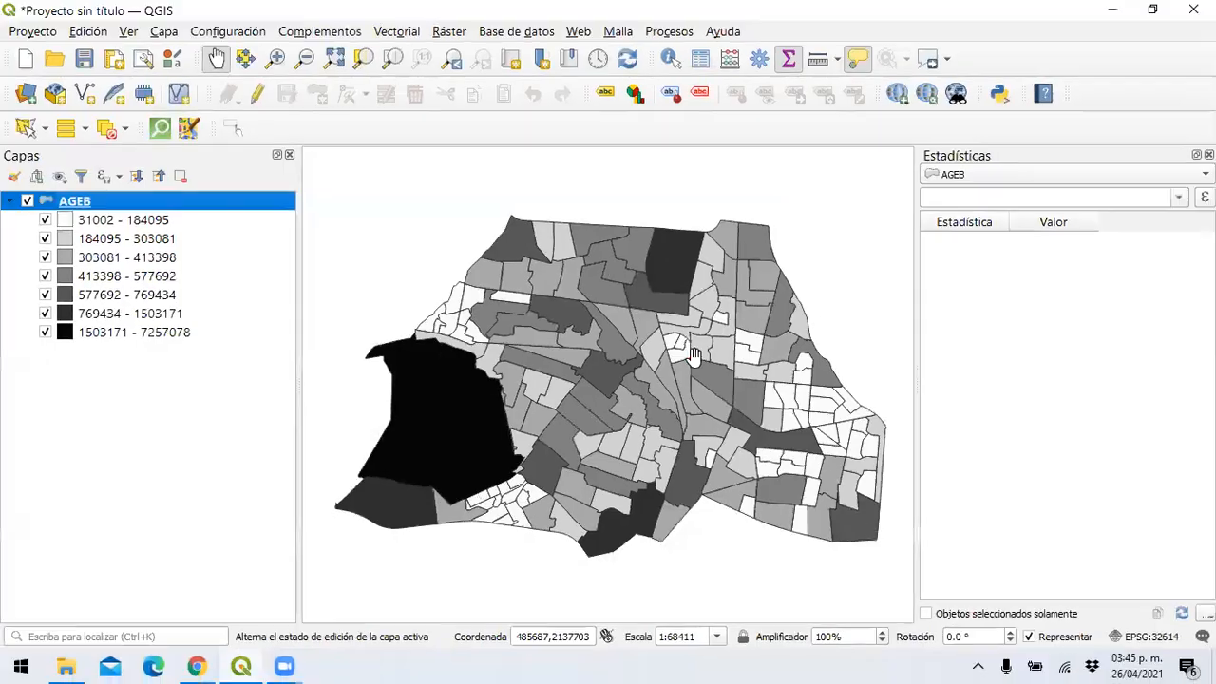
mouse_move(694, 355)
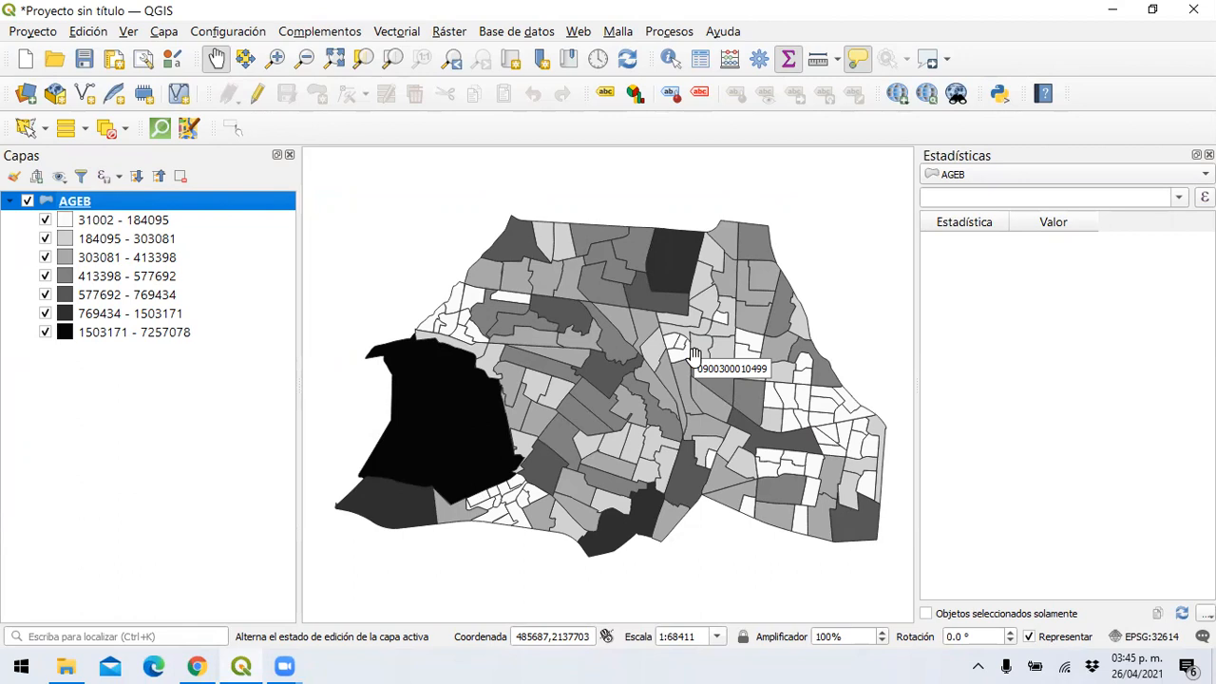
Step: Turn on Single Labels in the AGEB layer's label properties
right_click(130, 205)
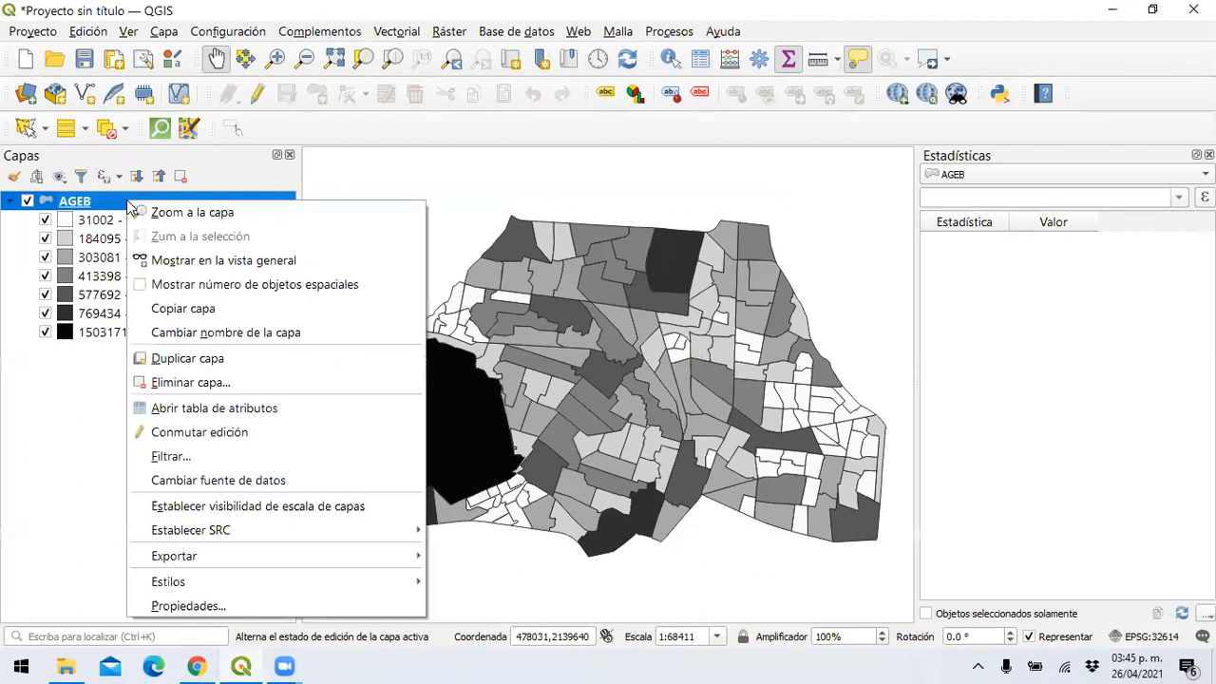
click(217, 605)
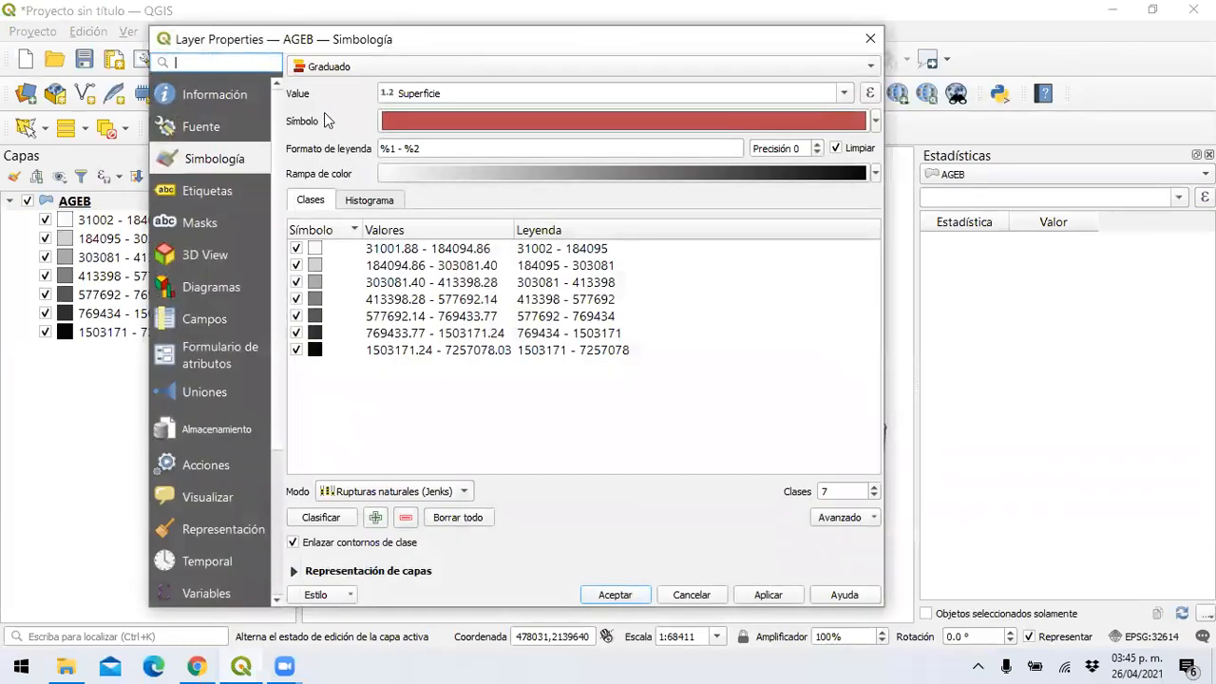
click(219, 189)
click(744, 66)
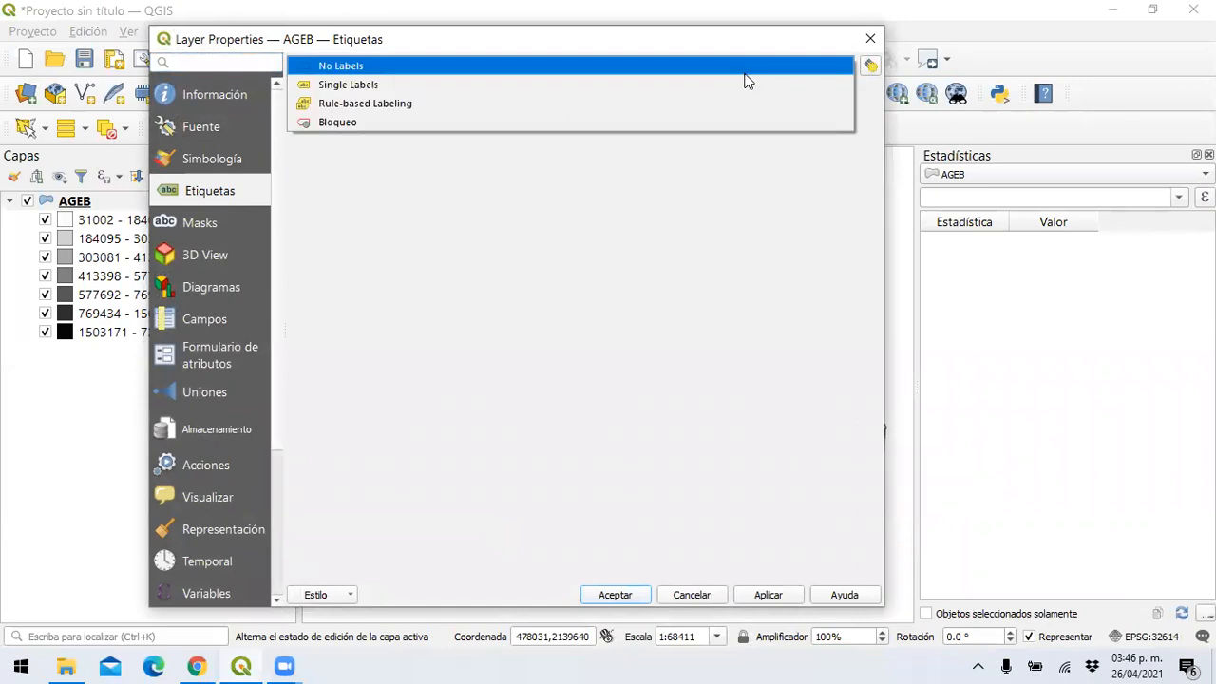
click(745, 91)
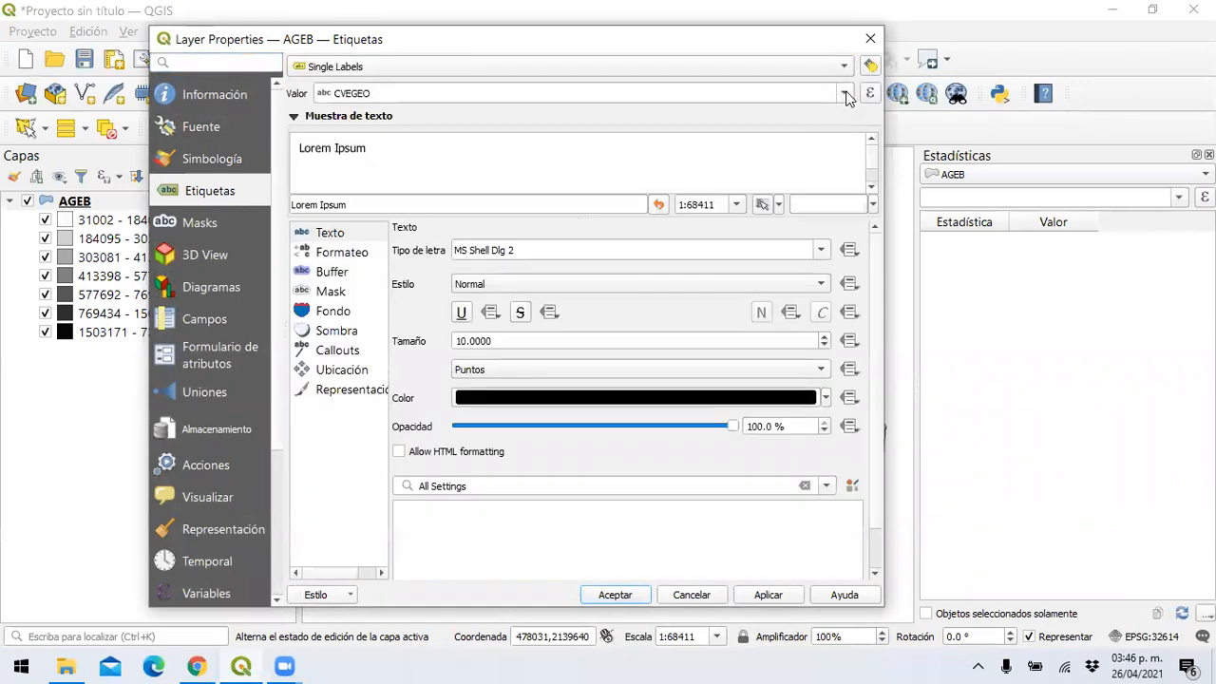
Step: Mark Etiquetas, Single Labels and the available label fields with ZoomIt, circling SupKm2, and clear the annotations
click(845, 93)
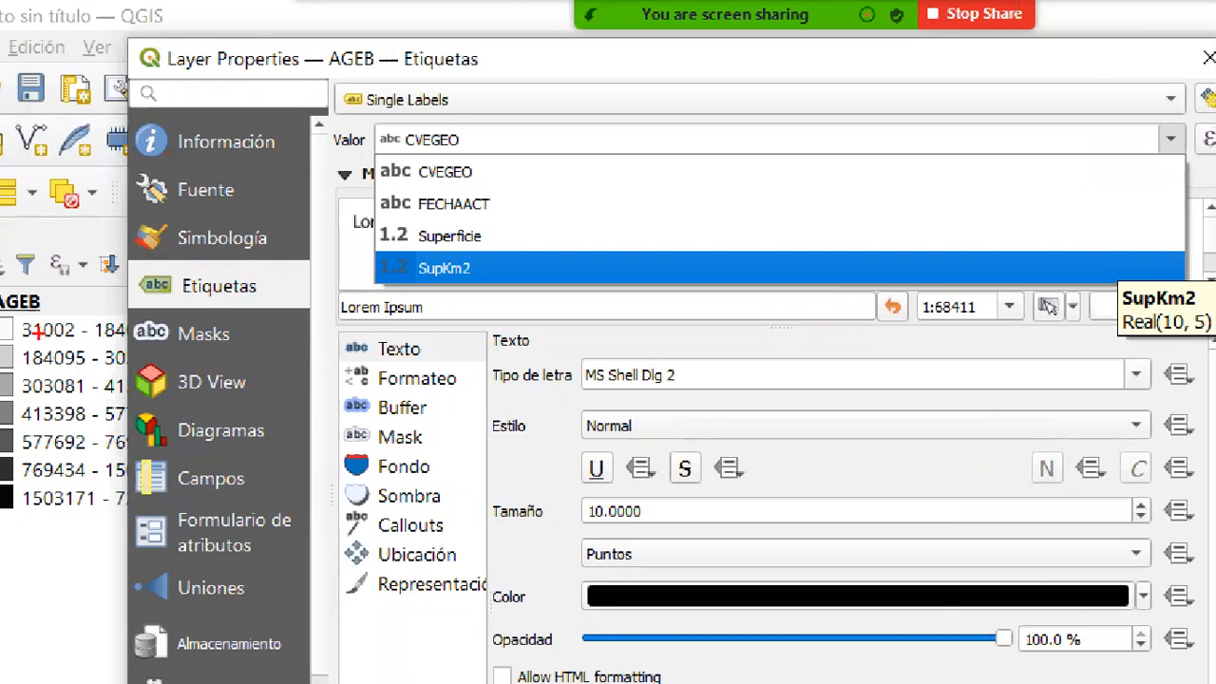
mouse_move(32, 306)
mouse_down()
mouse_move(116, 279)
mouse_move(213, 308)
mouse_move(297, 277)
mouse_move(160, 265)
mouse_up()
mouse_move(300, 270)
mouse_down()
mouse_move(353, 95)
mouse_move(468, 93)
mouse_up()
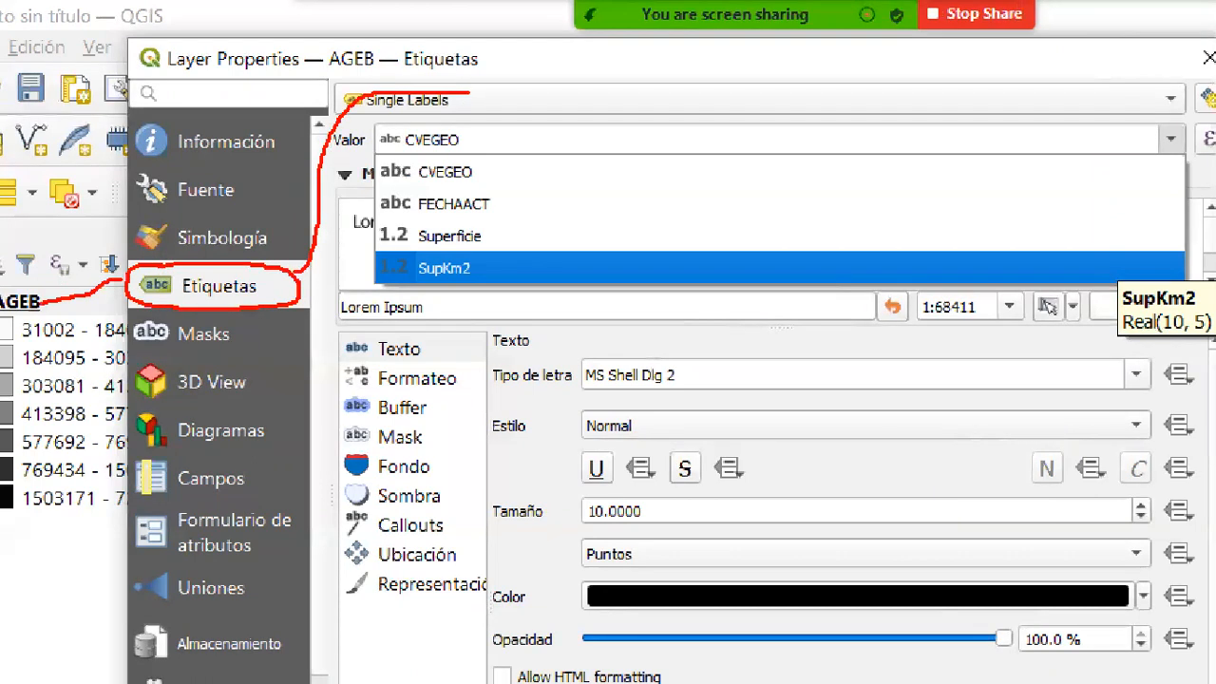
mouse_move(359, 108)
mouse_down()
mouse_move(416, 124)
mouse_move(473, 95)
mouse_move(410, 84)
mouse_up()
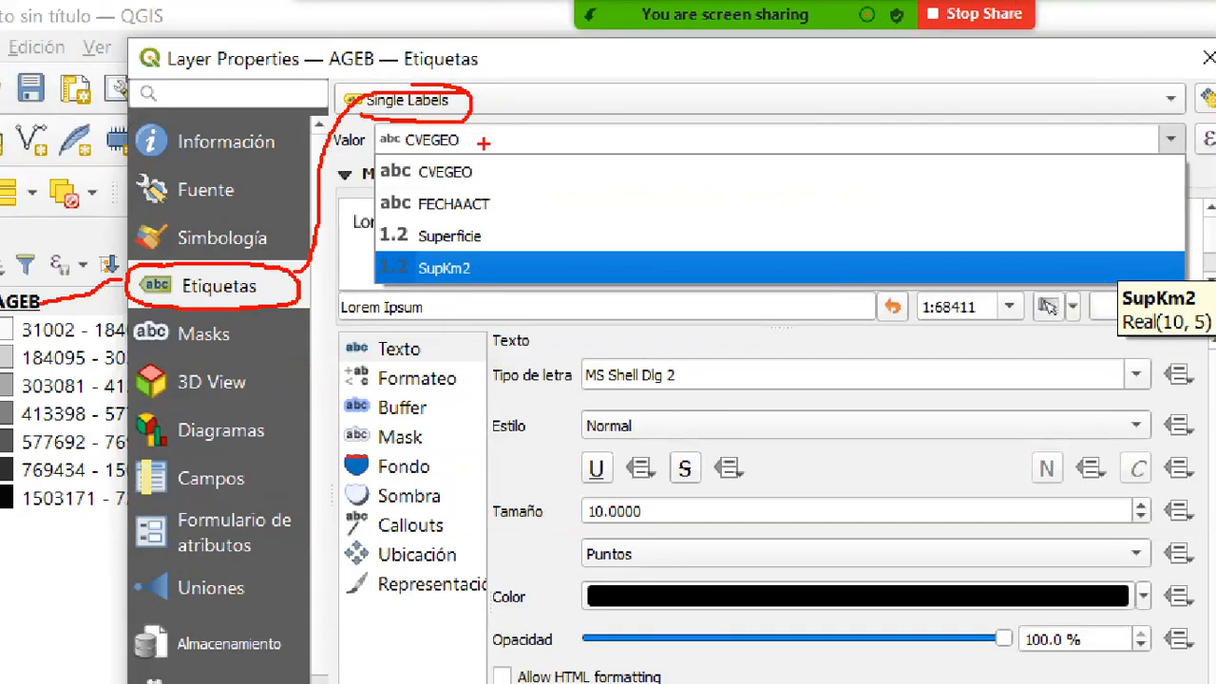
mouse_move(483, 145)
mouse_down()
mouse_move(515, 144)
mouse_move(534, 232)
mouse_up()
mouse_move(447, 250)
mouse_down()
mouse_move(370, 259)
mouse_move(414, 287)
mouse_move(480, 278)
mouse_move(445, 248)
mouse_up()
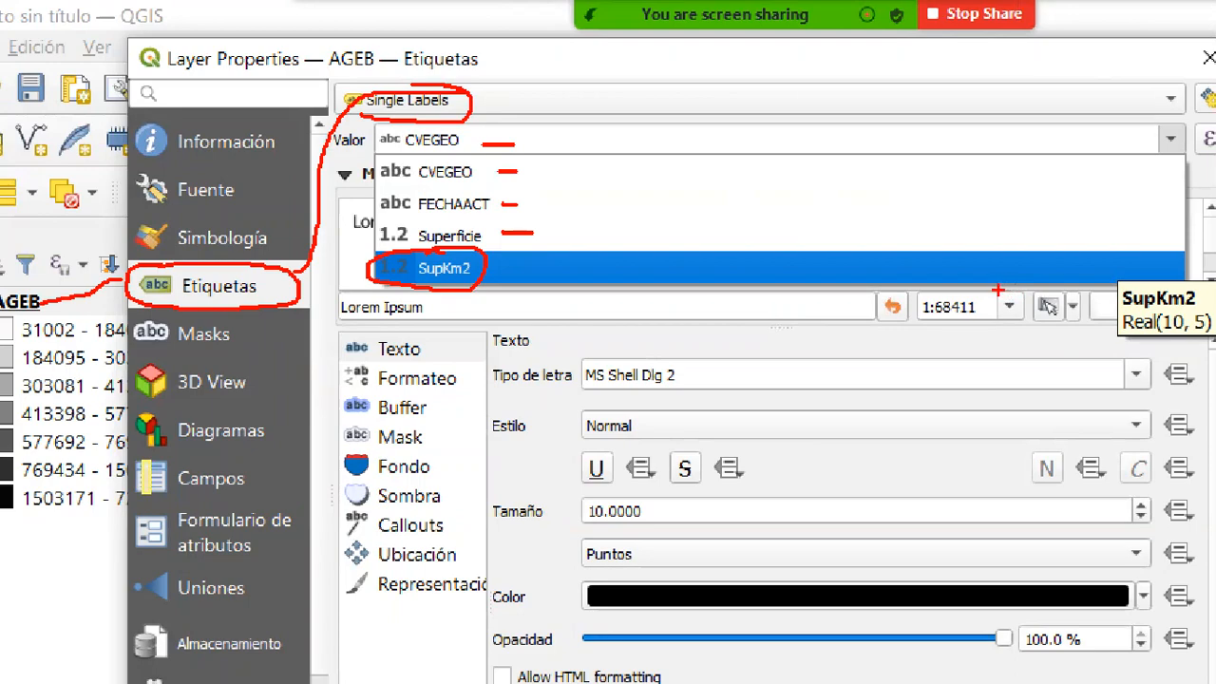
key(Escape)
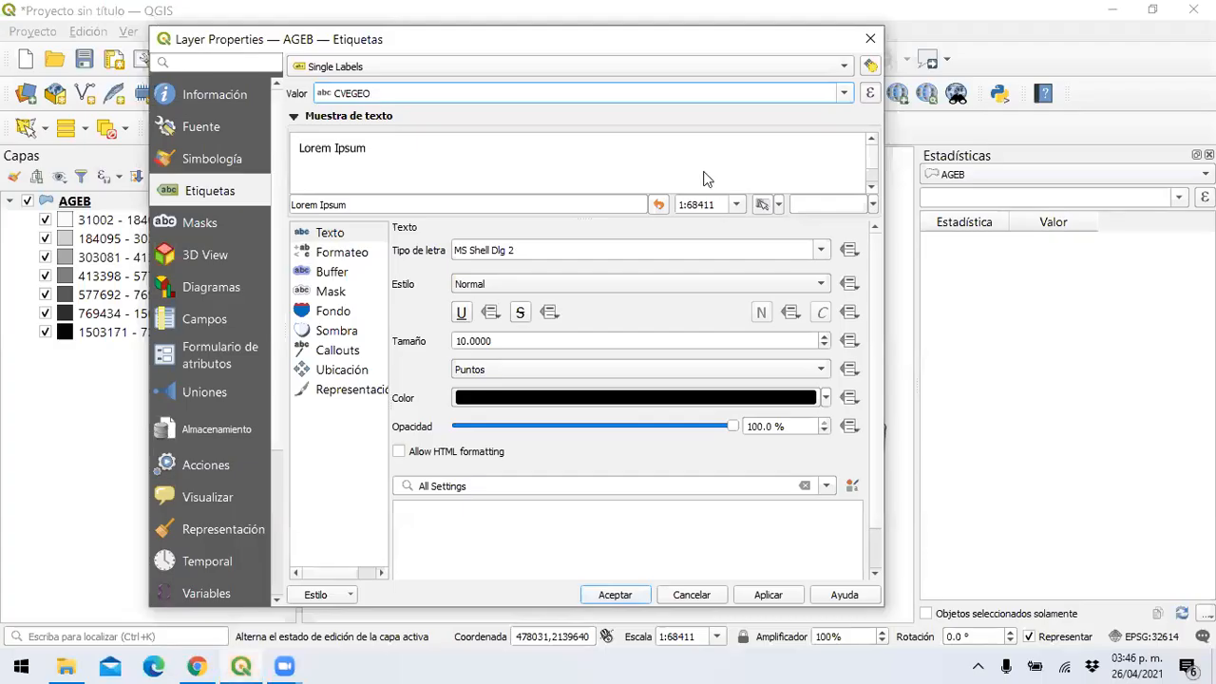
Step: Label the AGEB polygons with the SupKm2 field at a text size of 15 points, applying and closing the properties
click(844, 92)
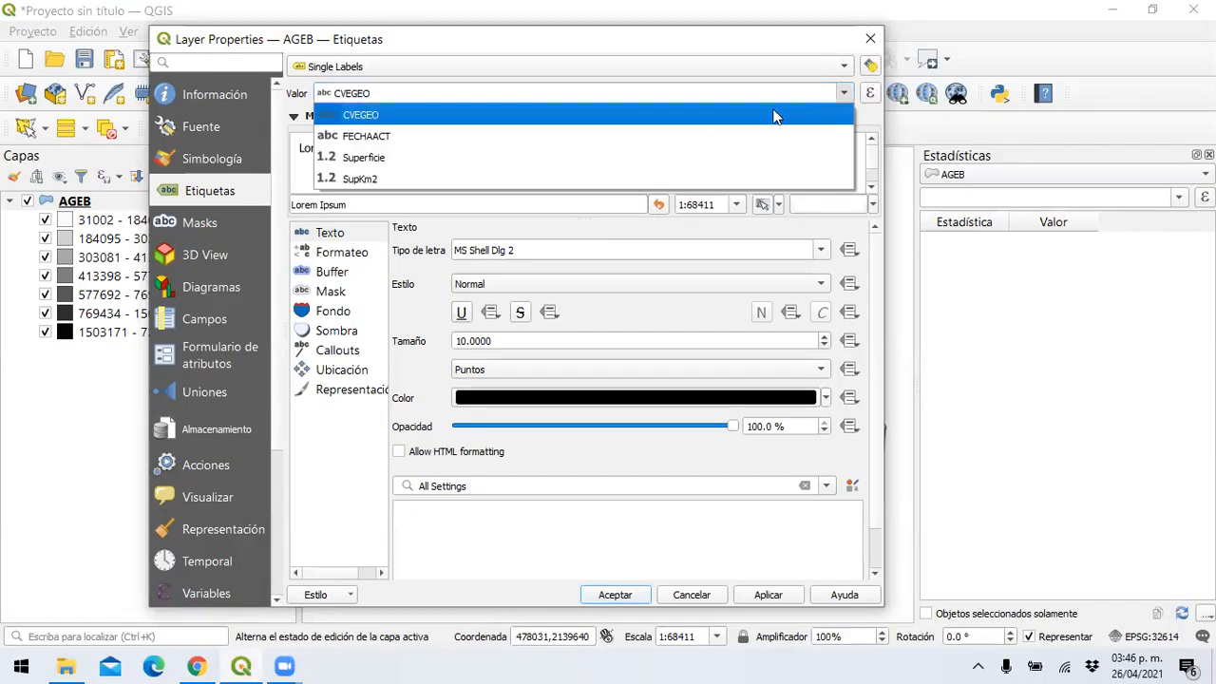
click(646, 179)
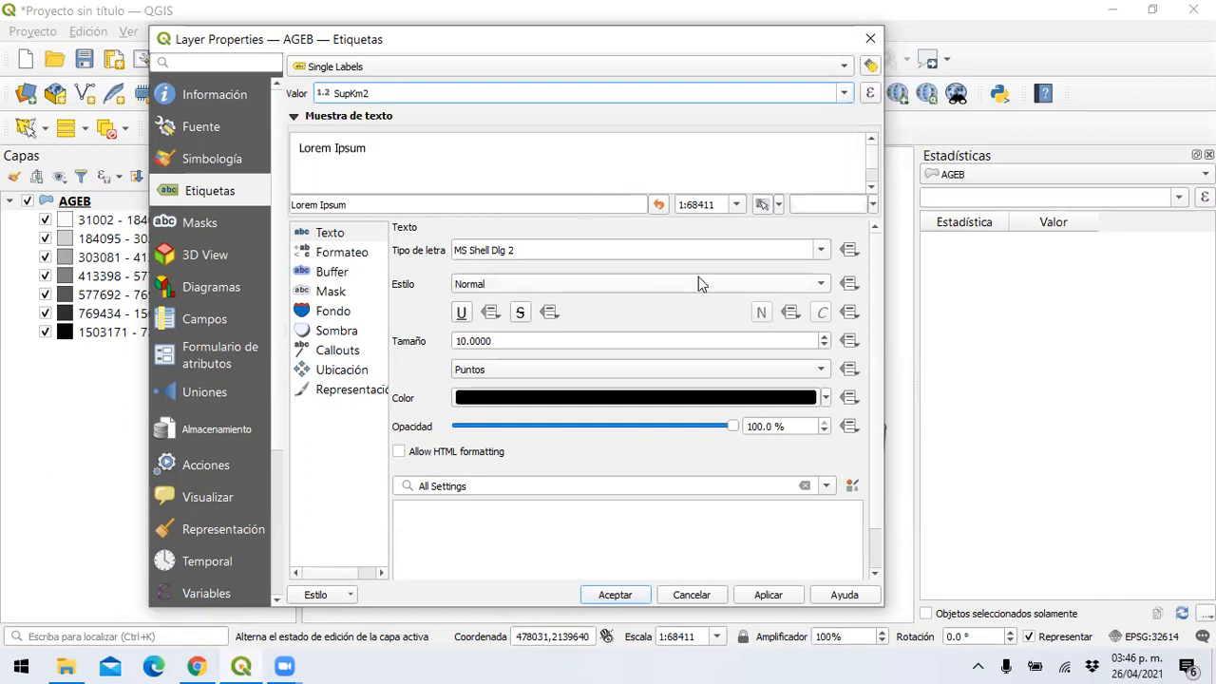
click(823, 337)
click(823, 337)
click(823, 337)
click(824, 337)
click(823, 338)
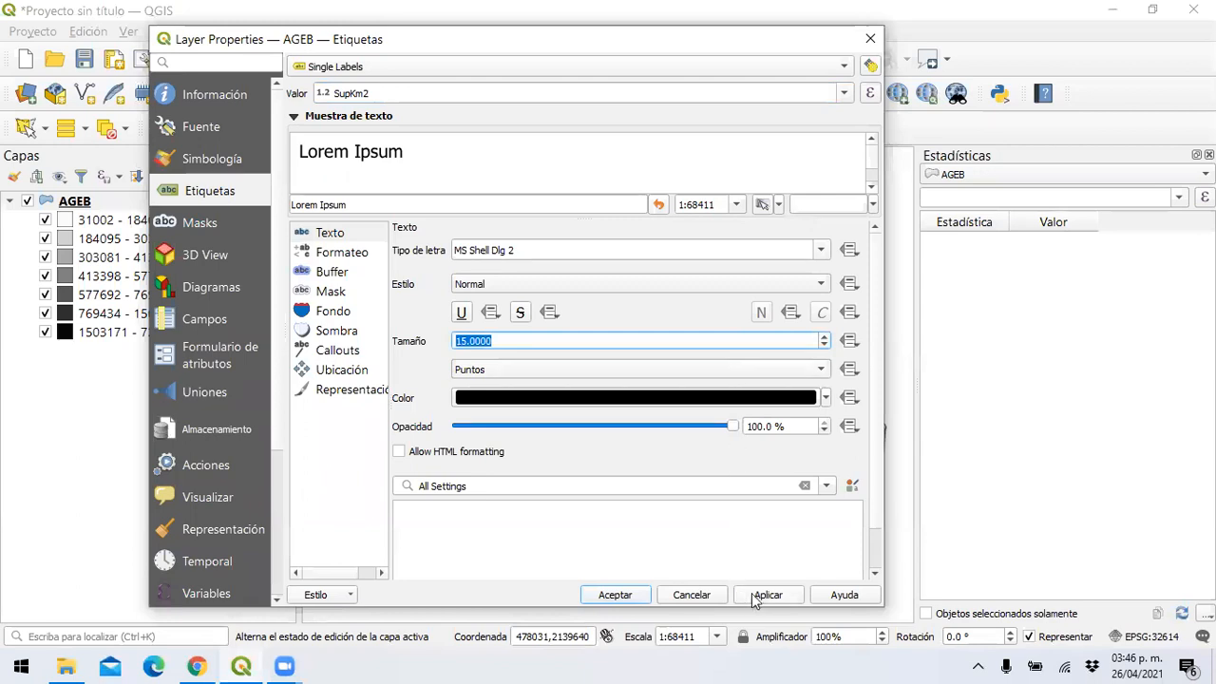
click(757, 596)
click(615, 595)
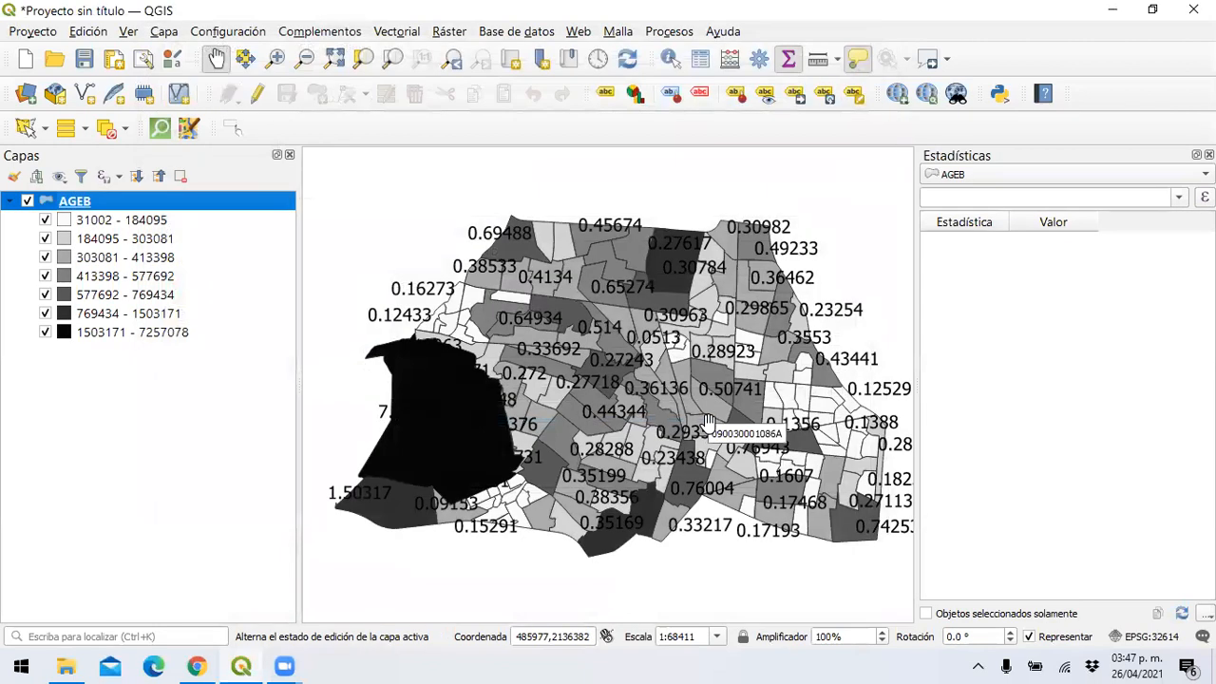
Step: Reduce the AGEB label text size to 10 points, apply it and close the layer properties
right_click(90, 203)
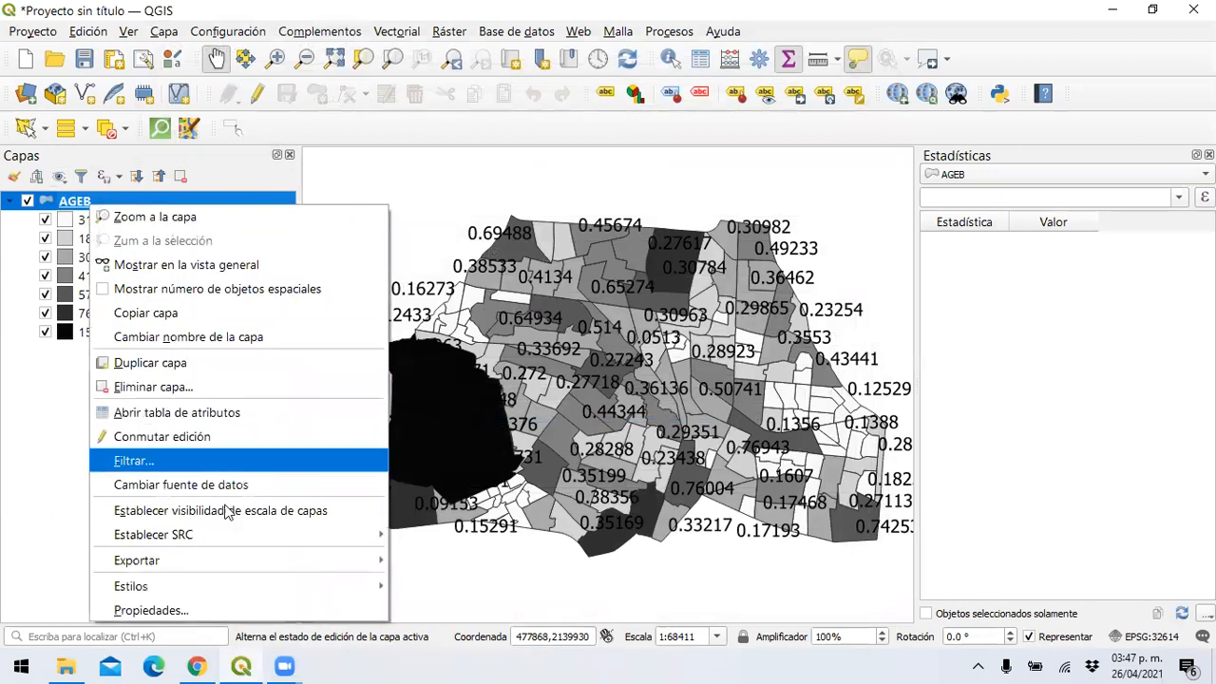
click(200, 610)
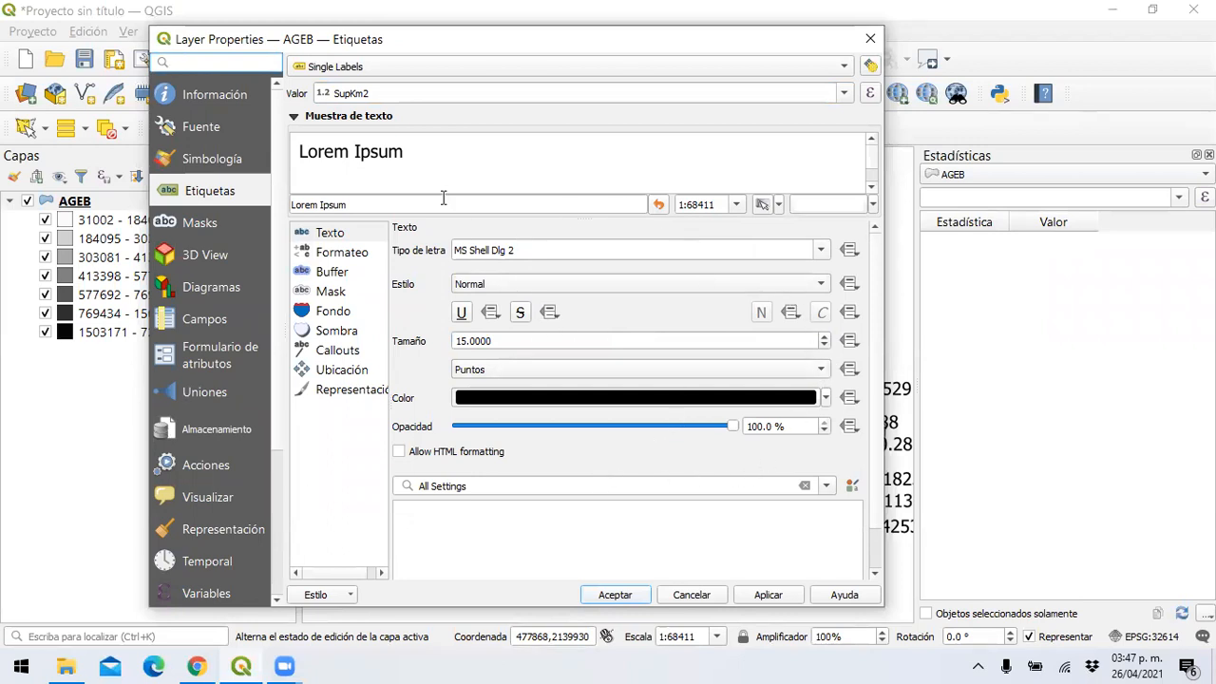
click(825, 346)
click(824, 346)
click(825, 347)
click(825, 347)
click(825, 347)
click(765, 595)
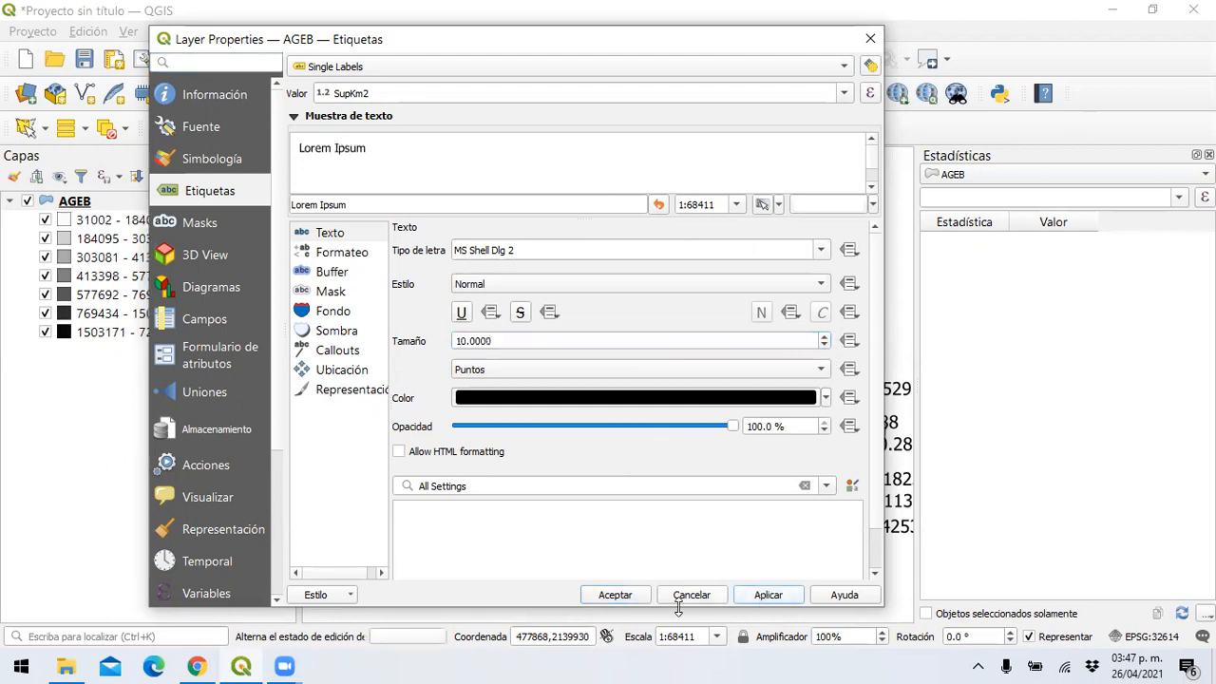
click(619, 596)
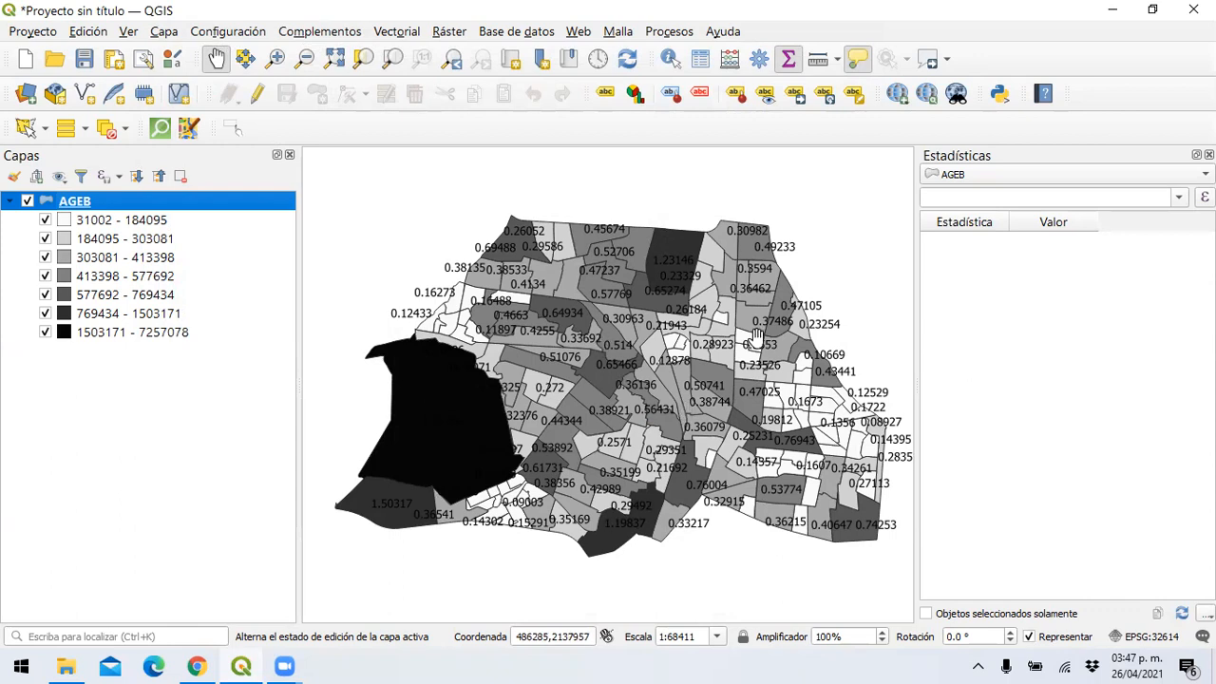
Step: Examine the SupKm2 labels on the AGEB polygons at closer and wider map scales
scroll(751, 333, up, 1)
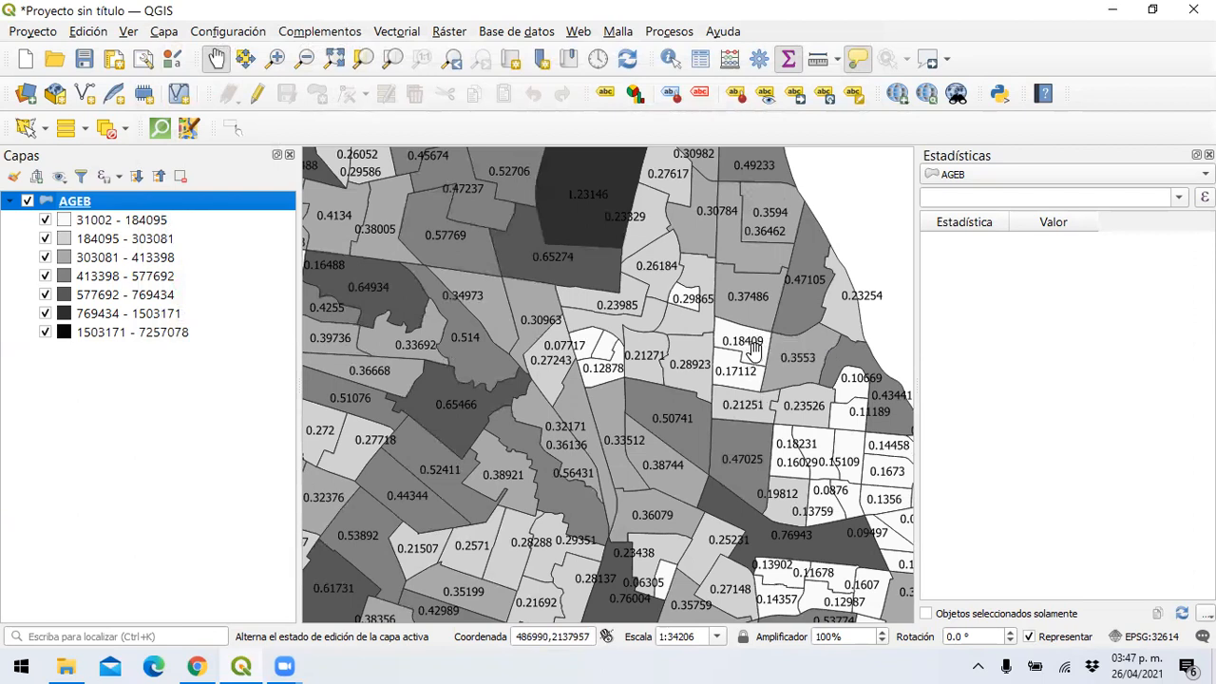
mouse_move(749, 349)
scroll(518, 335, down, 2)
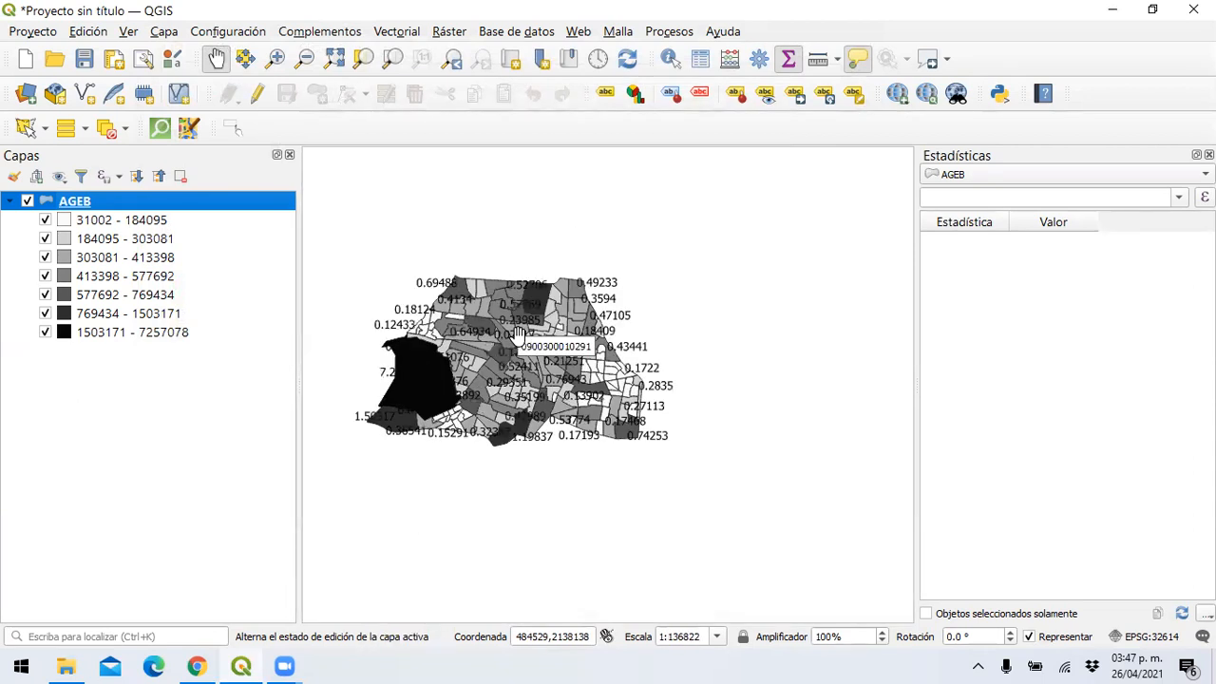
drag(488, 287, 584, 331)
scroll(583, 333, up, 1)
drag(755, 488, 662, 403)
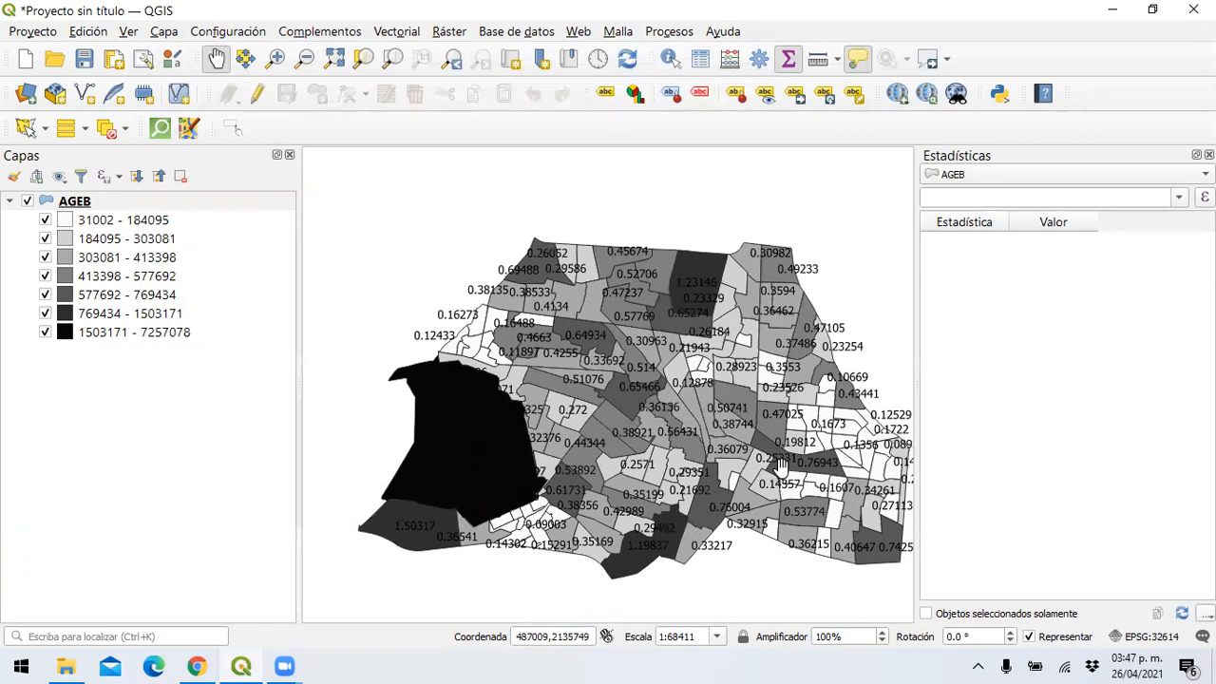
mouse_move(779, 464)
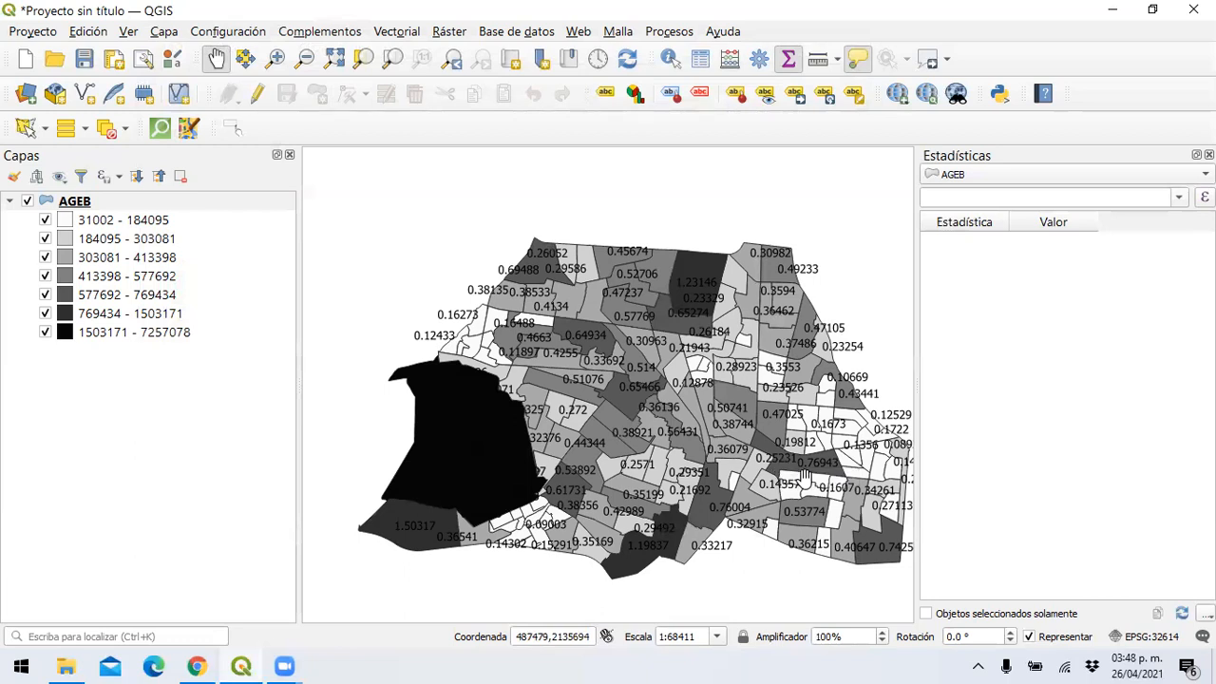
Step: Open the AGEB layer's attribute table and start its field calculator
right_click(141, 203)
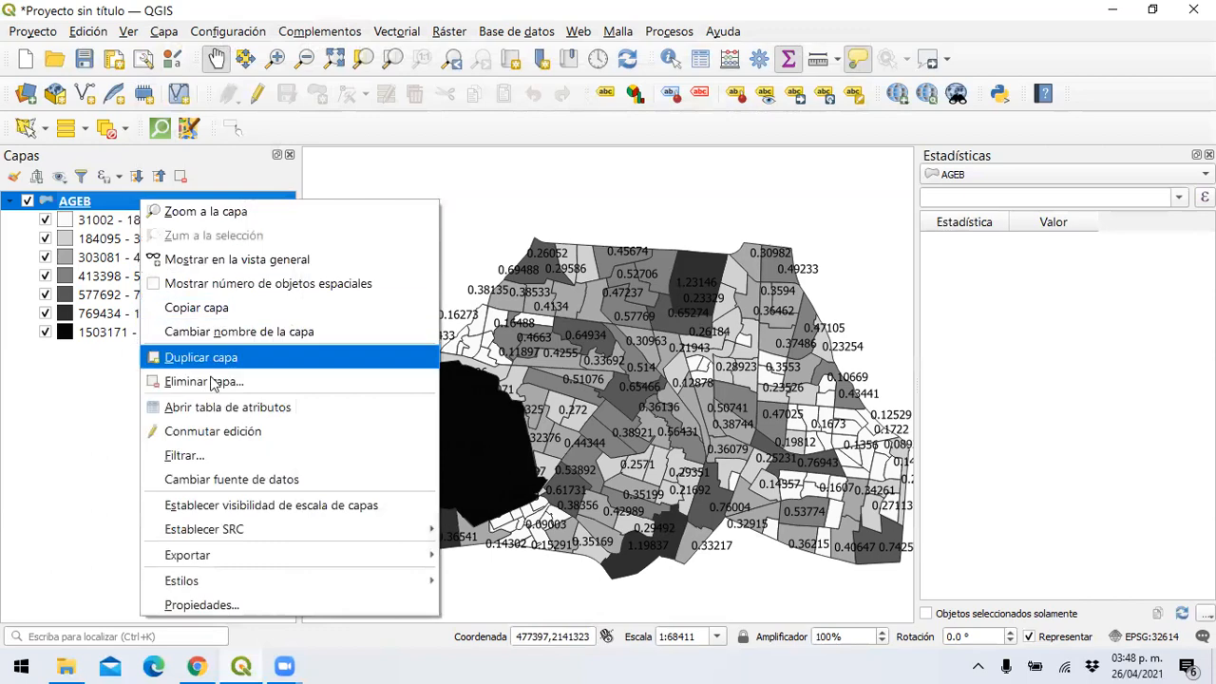
click(241, 666)
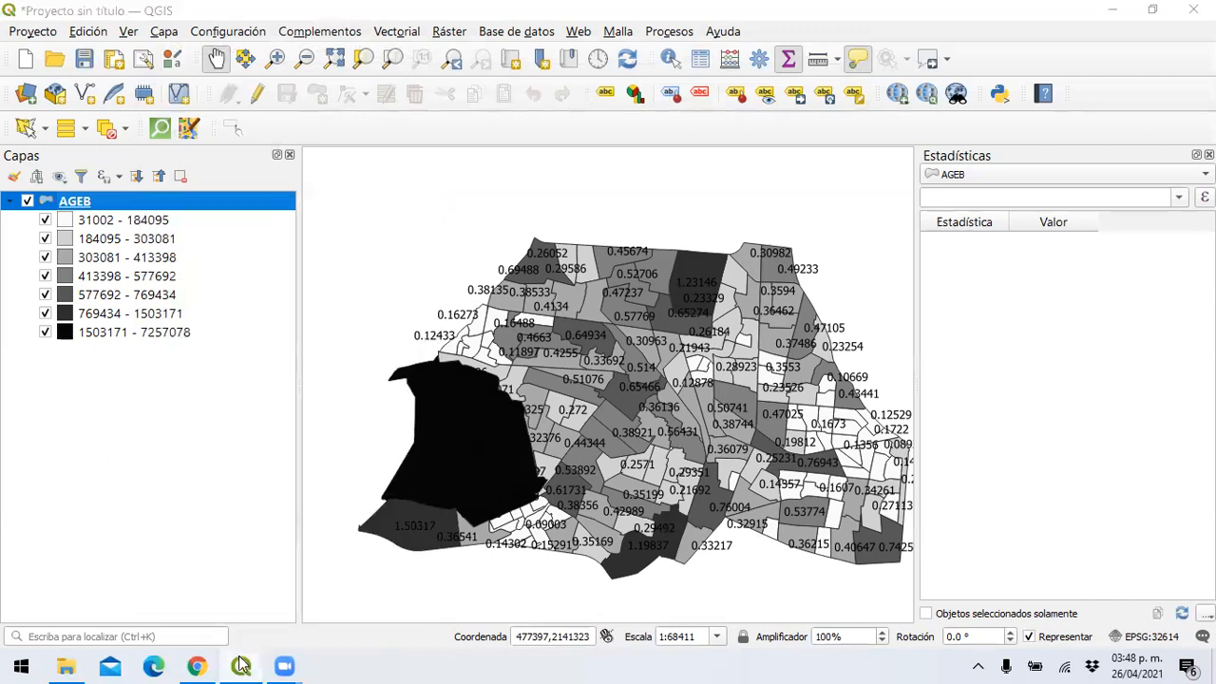
click(241, 666)
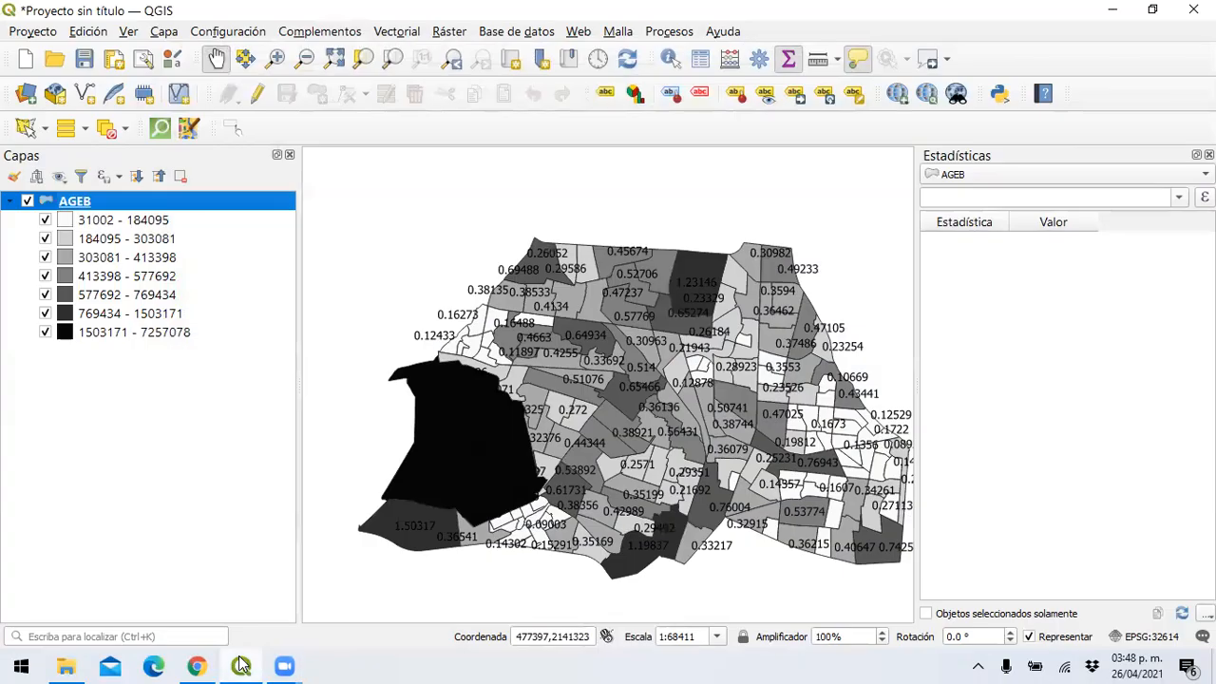
right_click(114, 202)
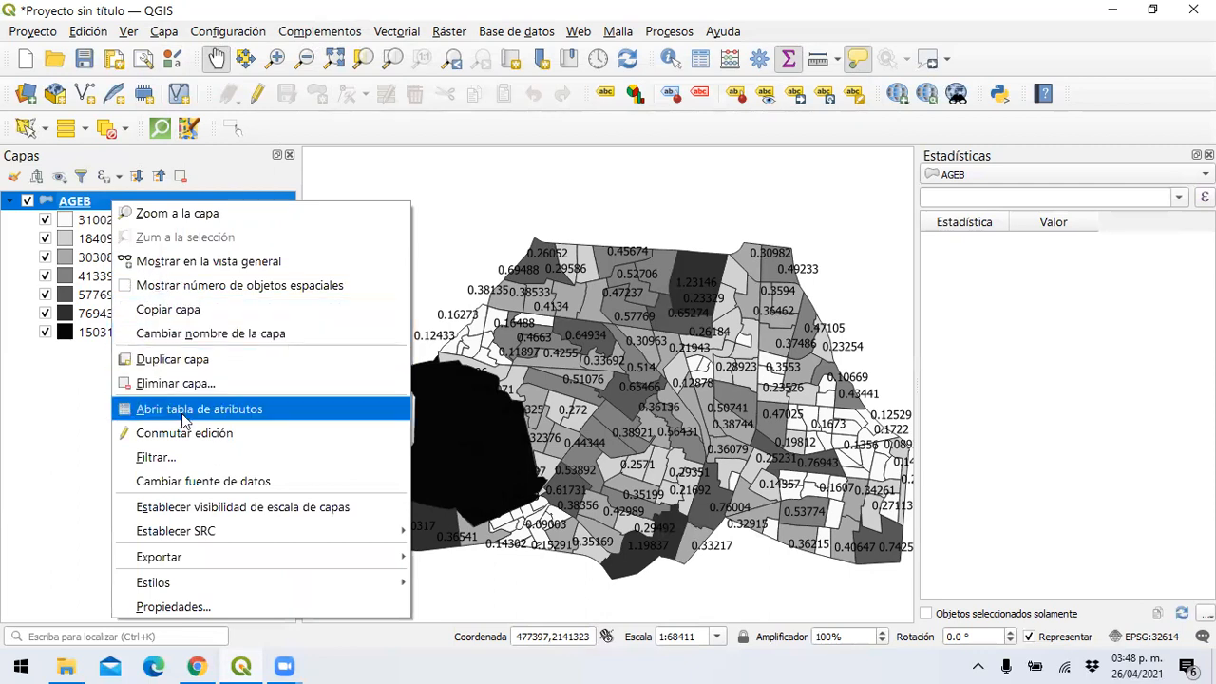
click(183, 413)
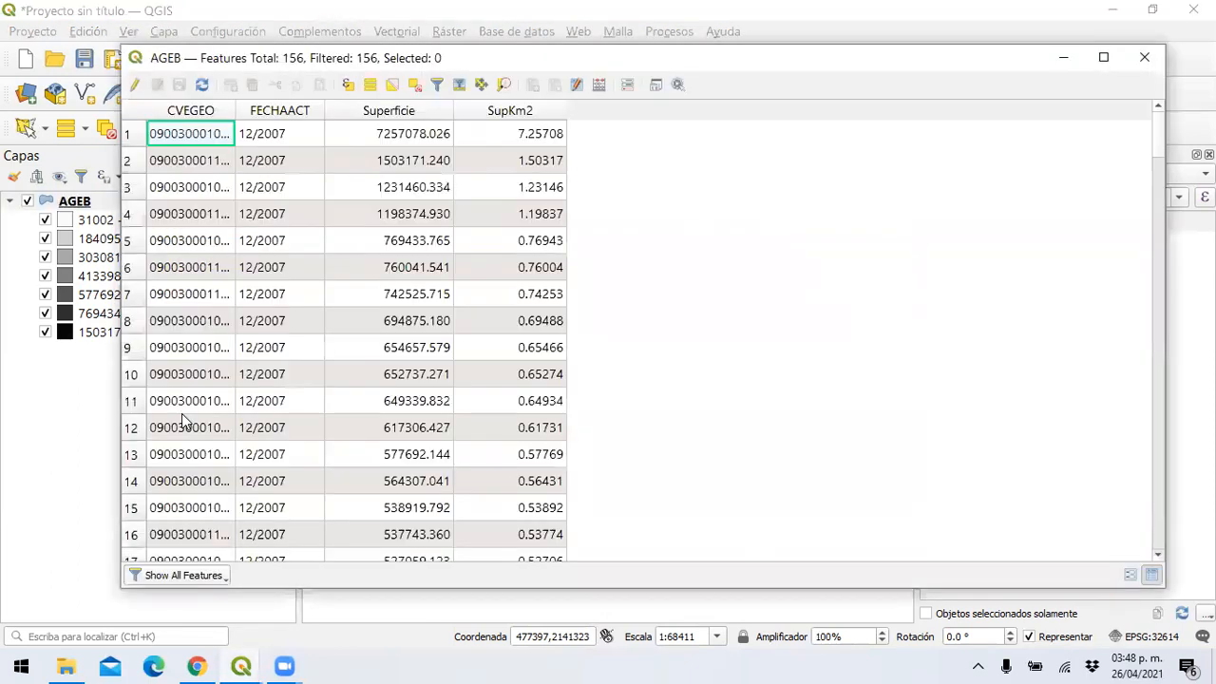
click(597, 87)
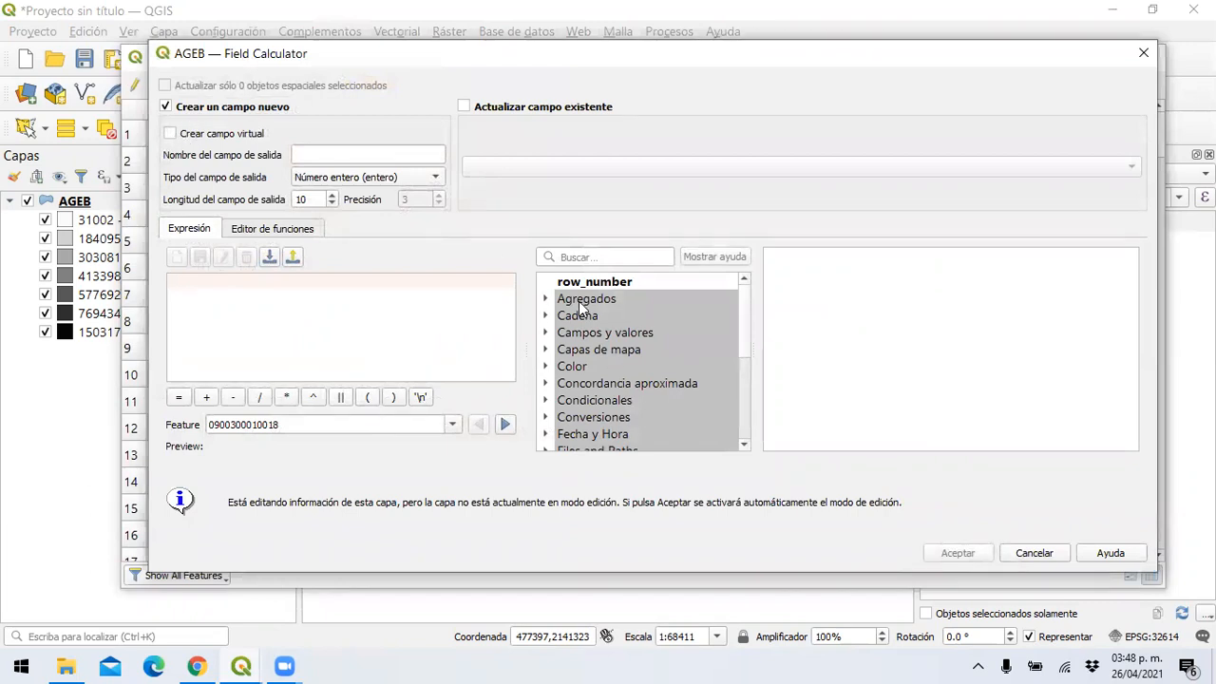
Step: Read the help for the aggregate and concatenate functions in the Agregados group, including concatenate's arguments and example
click(552, 297)
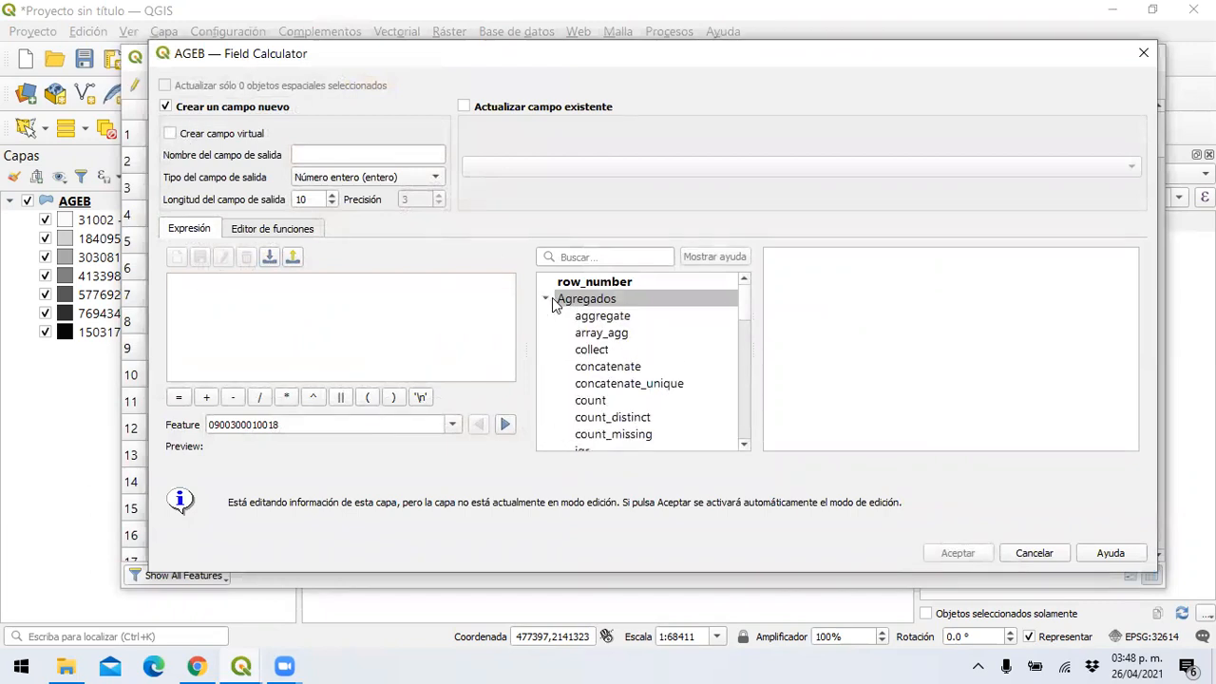
click(620, 318)
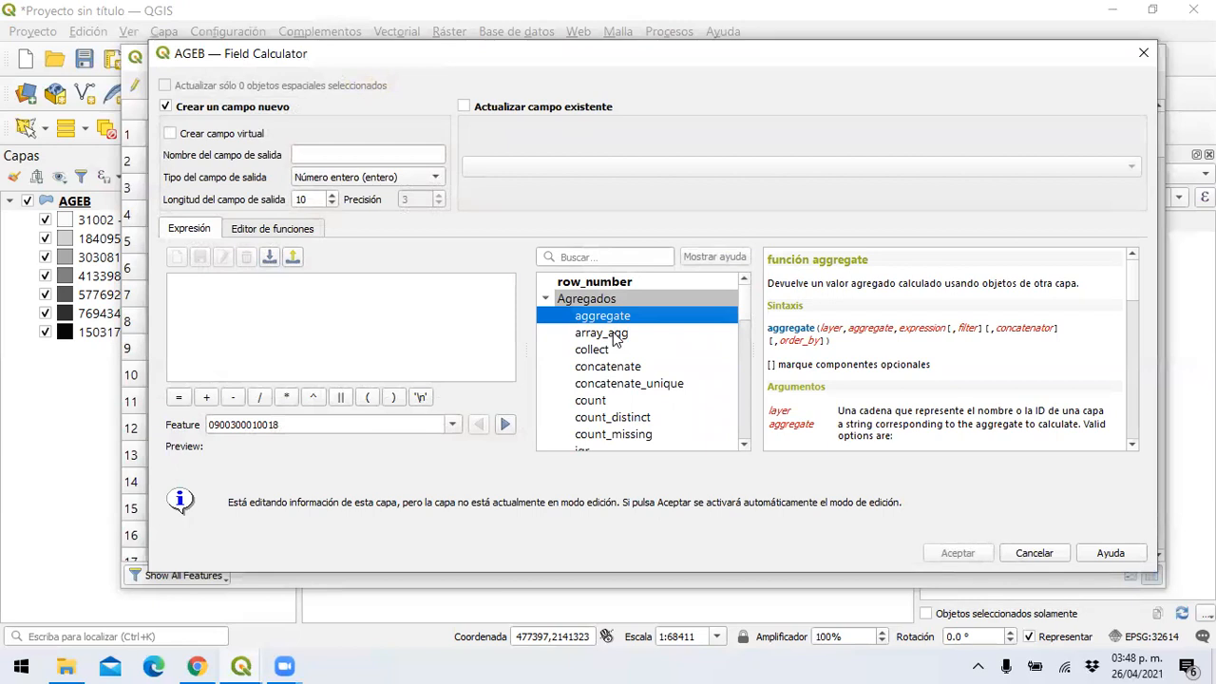
click(610, 371)
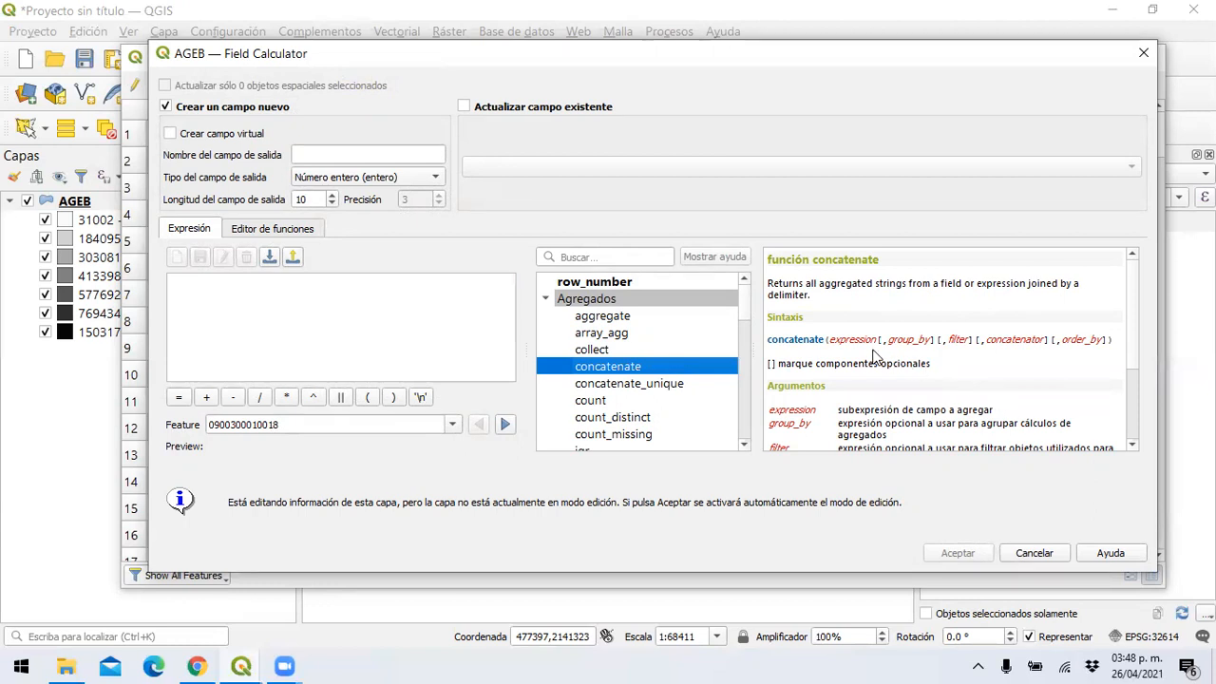
scroll(872, 356, down, 1)
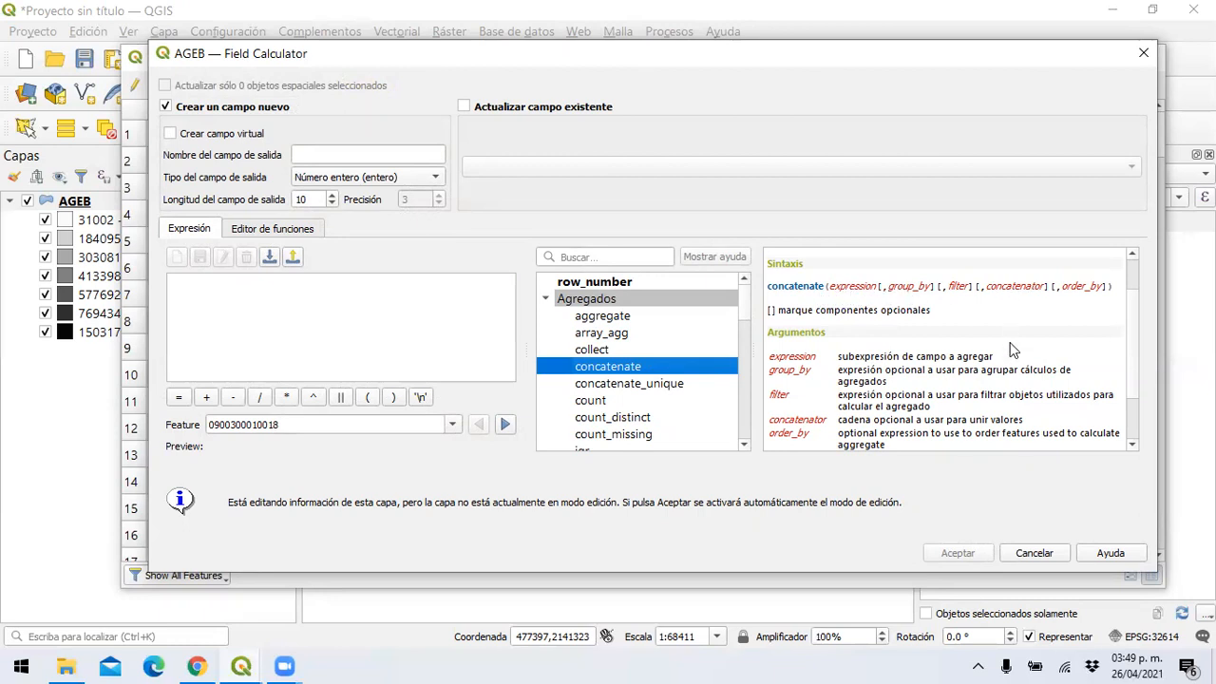
scroll(1009, 364, down, 1)
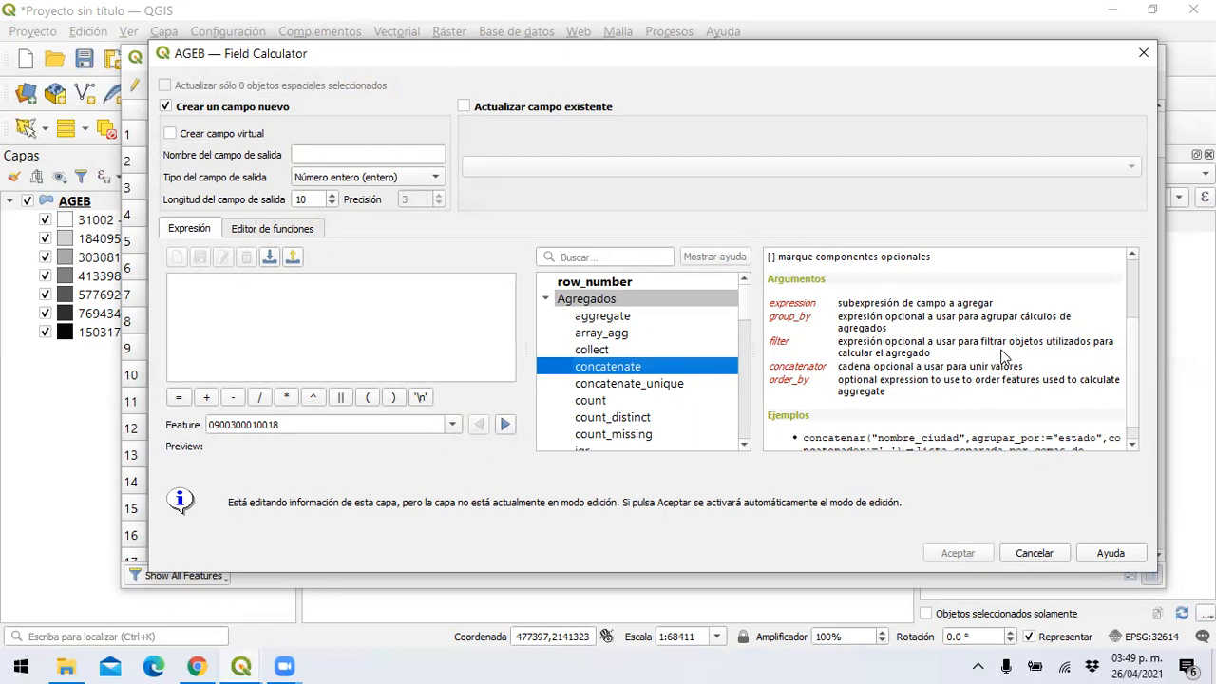
scroll(1004, 356, down, 1)
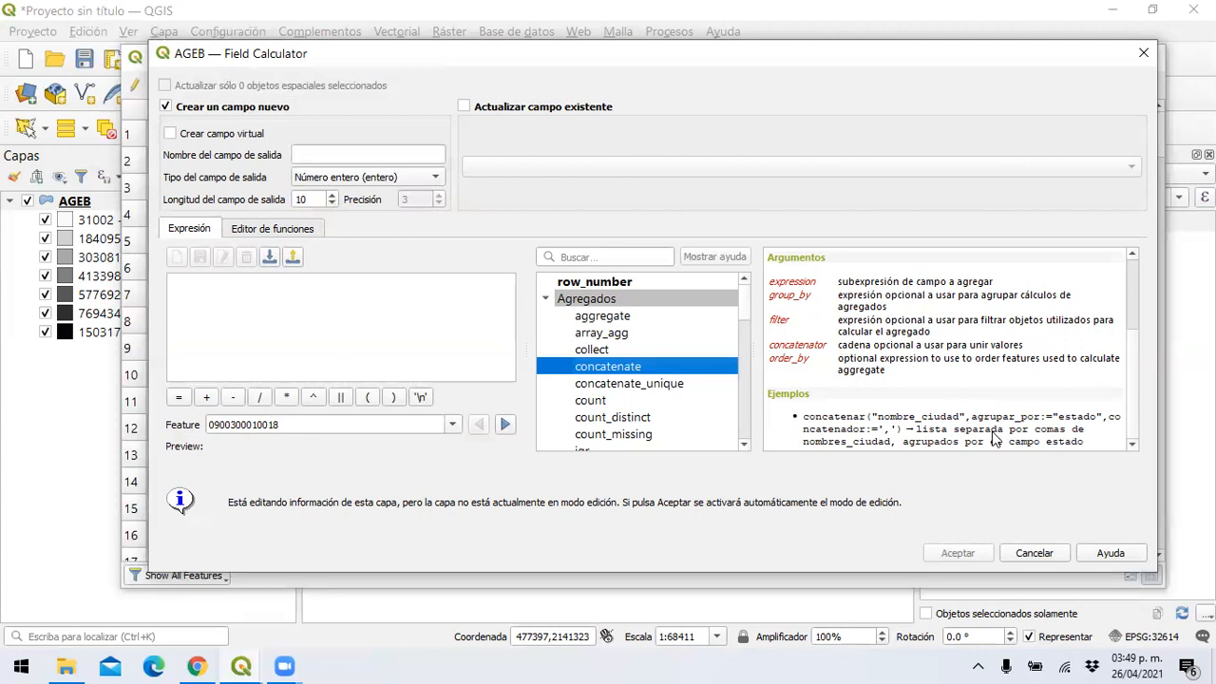
Step: Build the expression concatenate("SupKm2",'Km2') from the concatenate function and the SupKm2 field
double_click(660, 367)
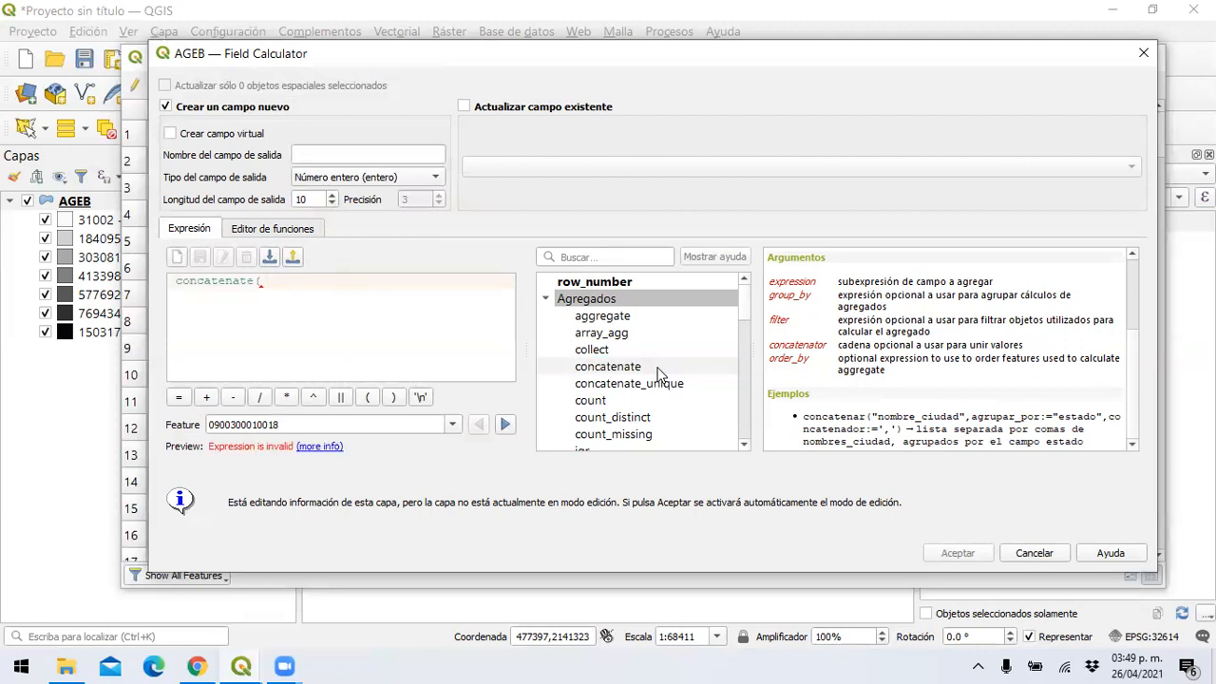
click(547, 300)
click(546, 333)
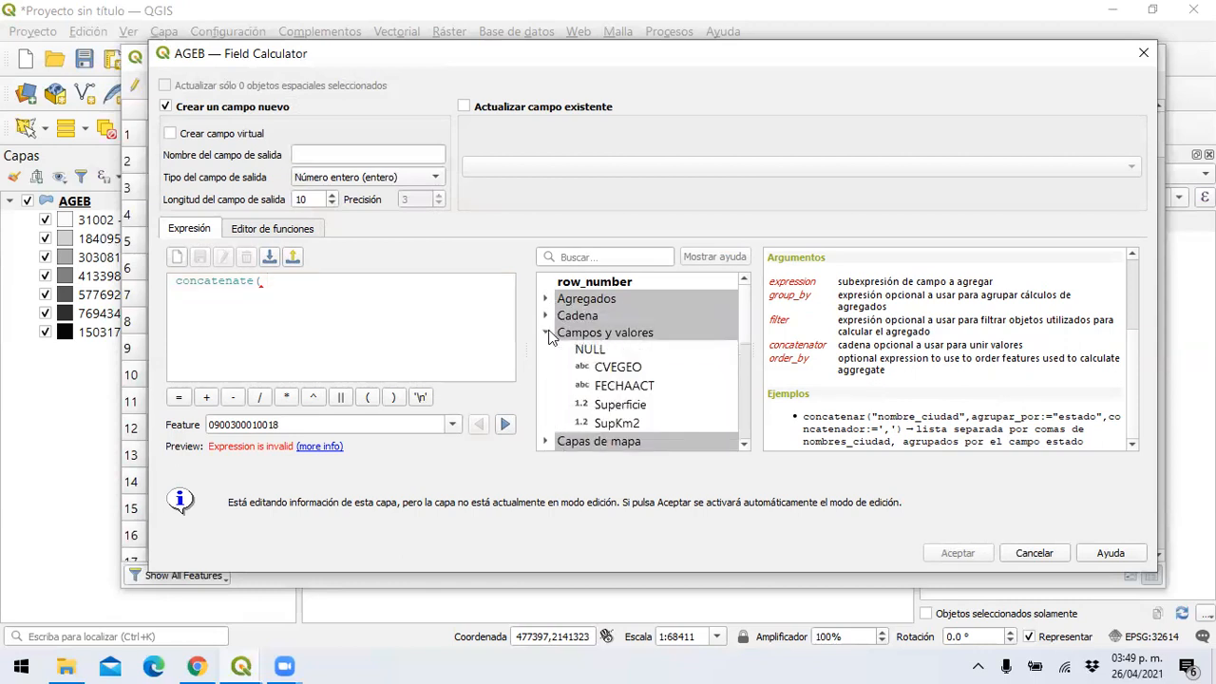
click(620, 424)
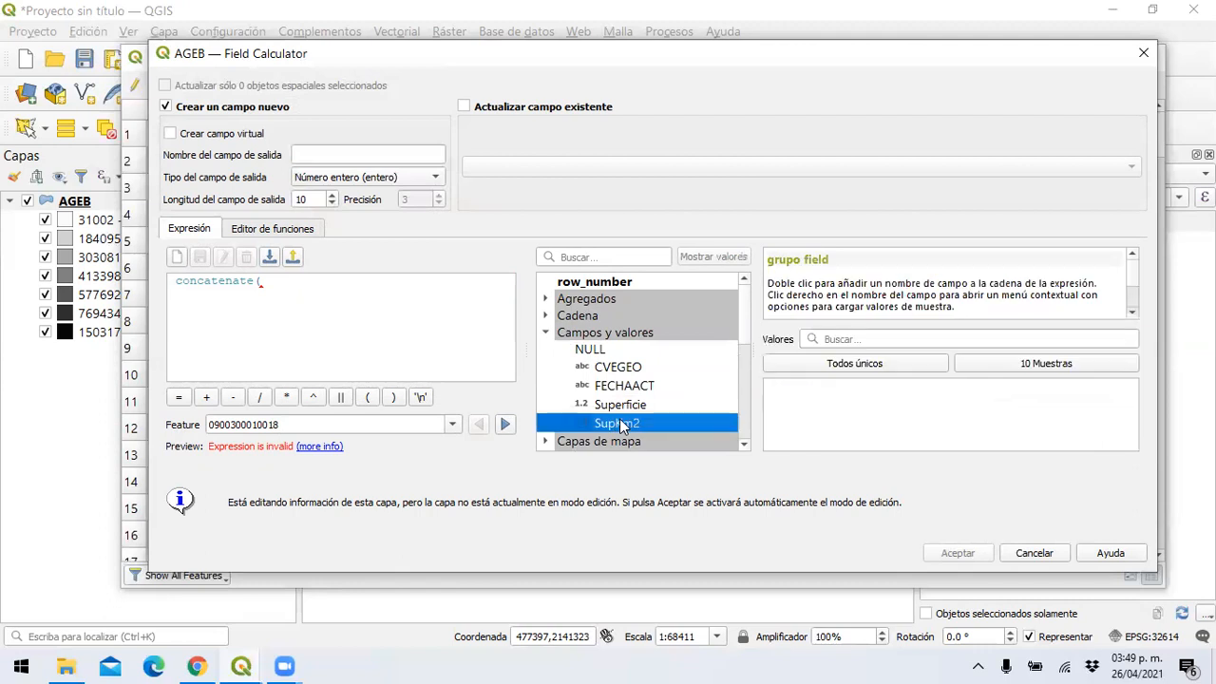
double_click(620, 424)
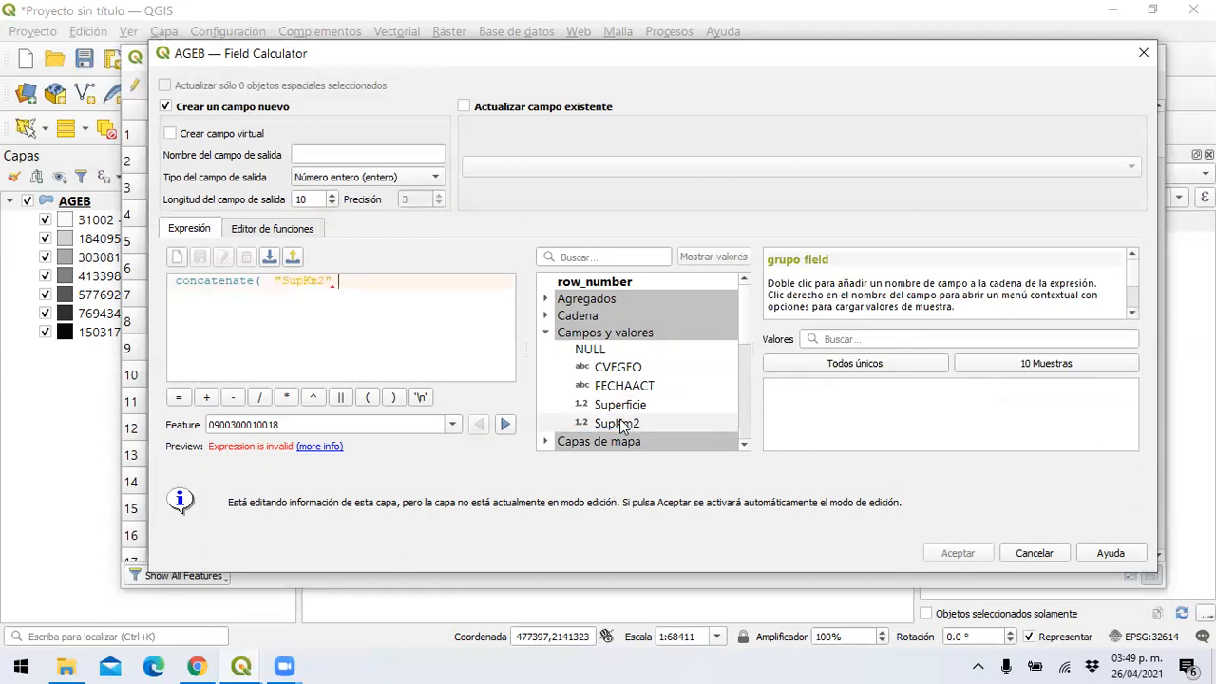
text(,)
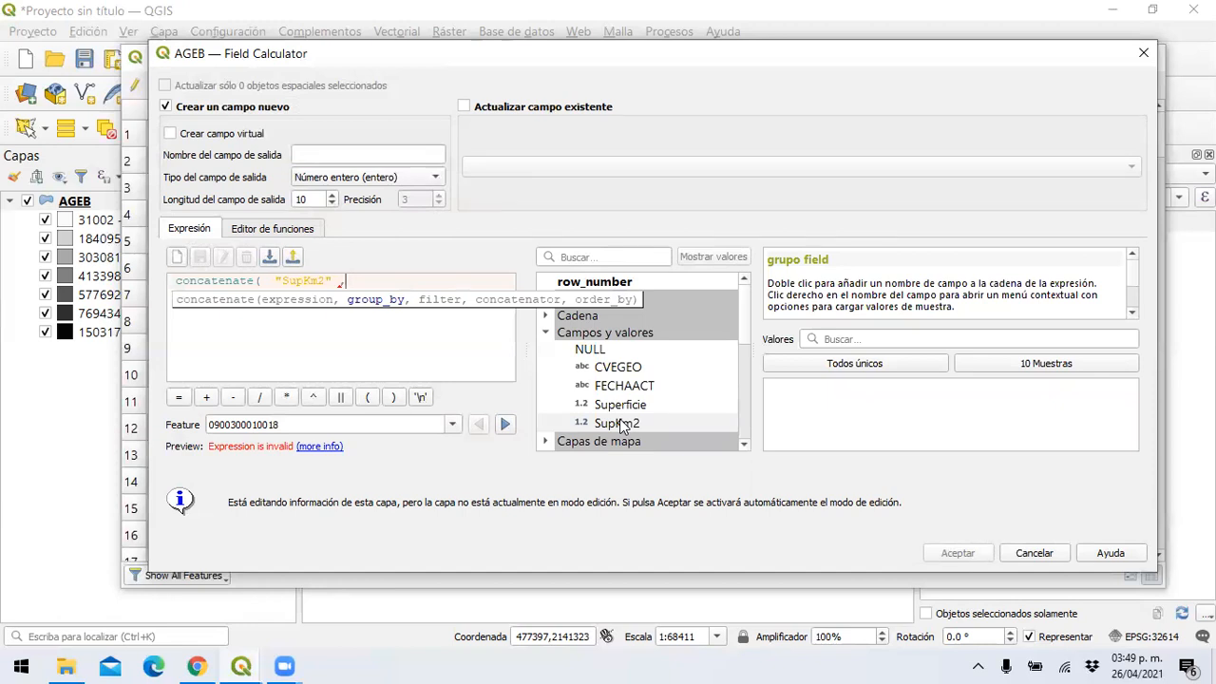
text('Km2'))
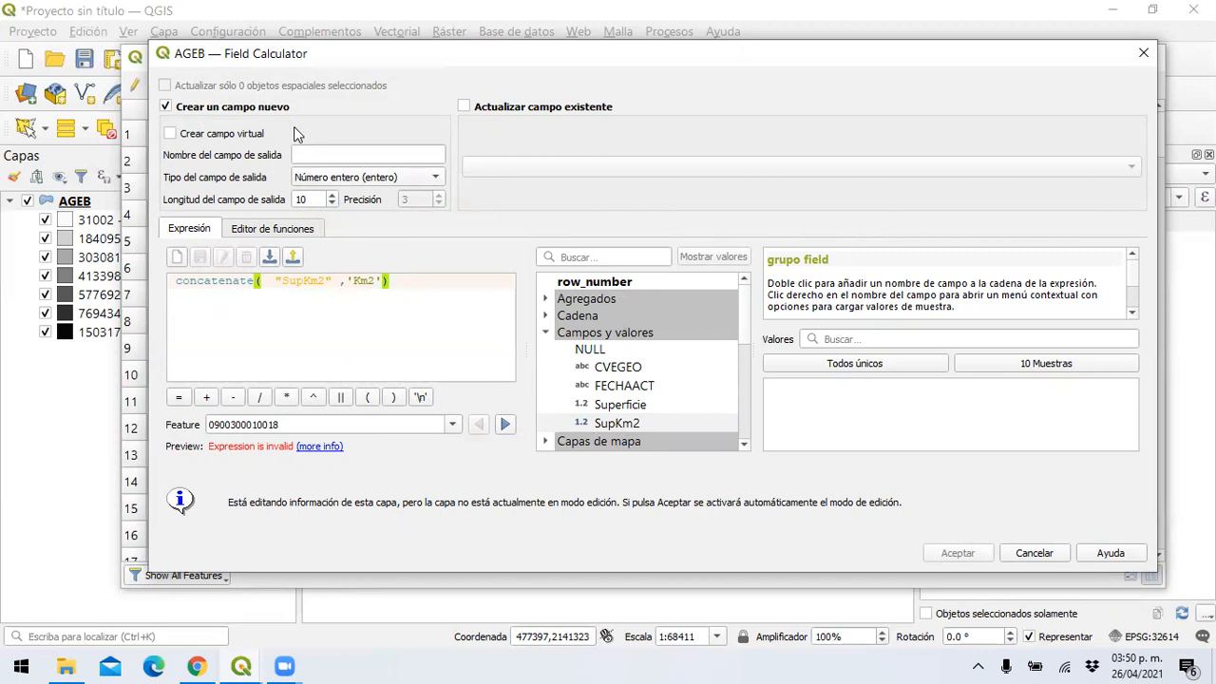
Step: Name the new output field Super and set its type to Texto (cadena)
click(319, 156)
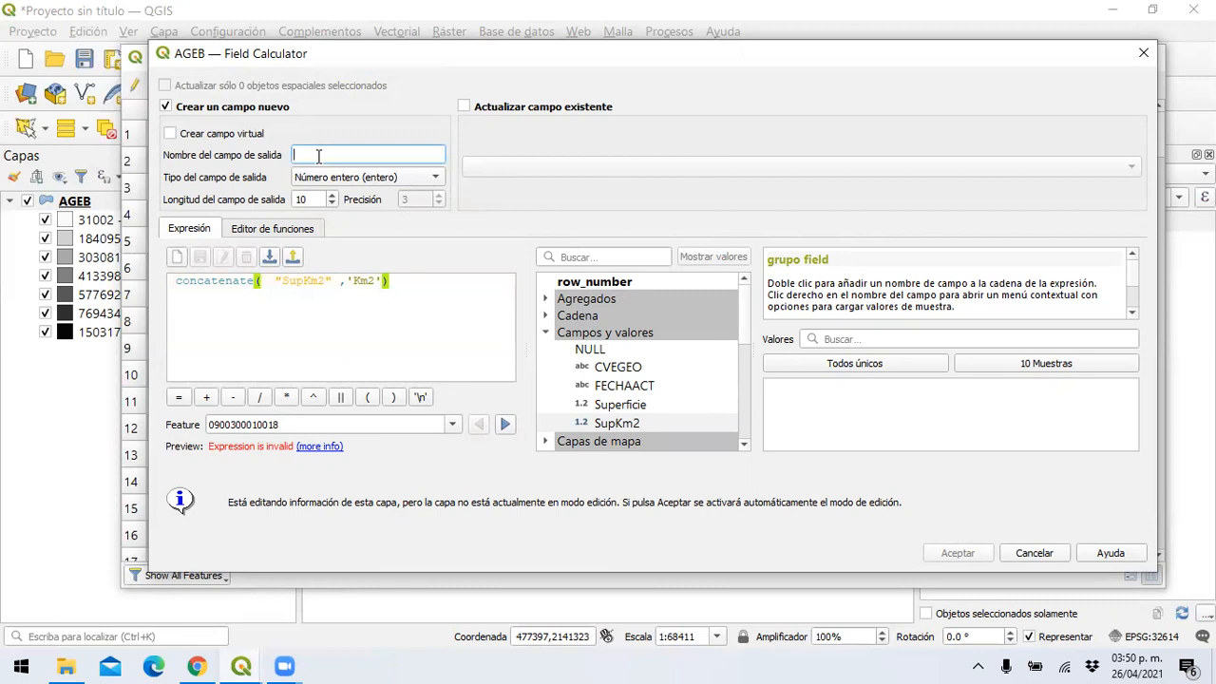
text(Super)
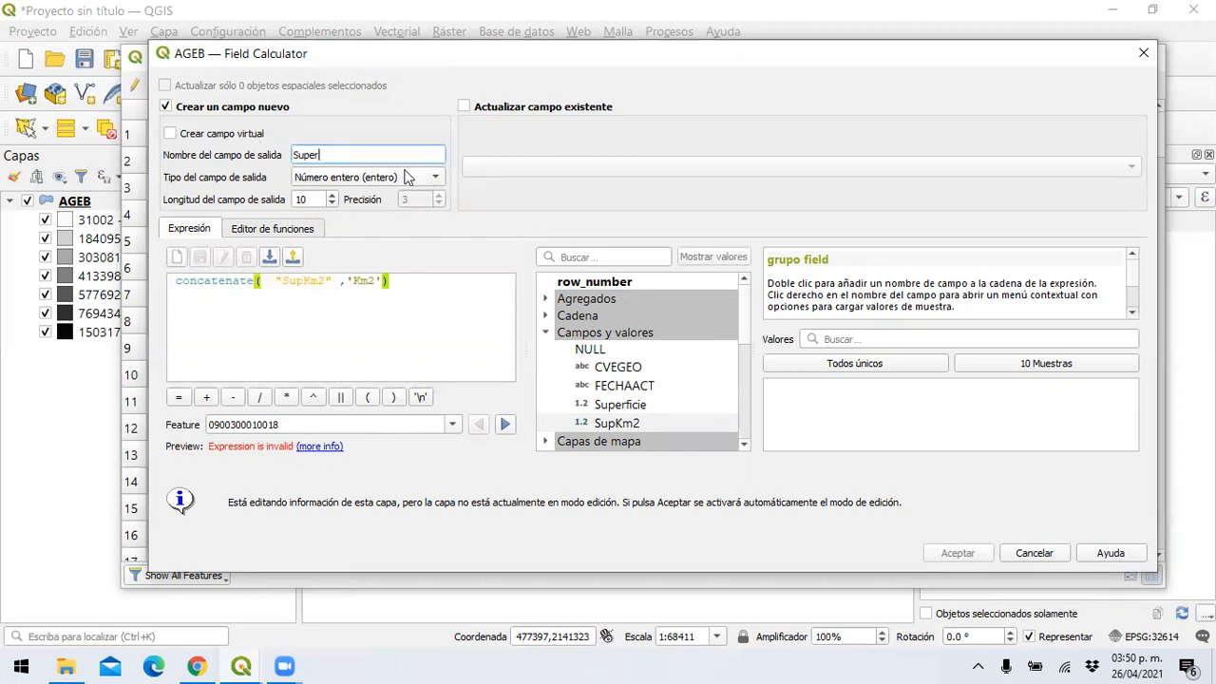
click(421, 180)
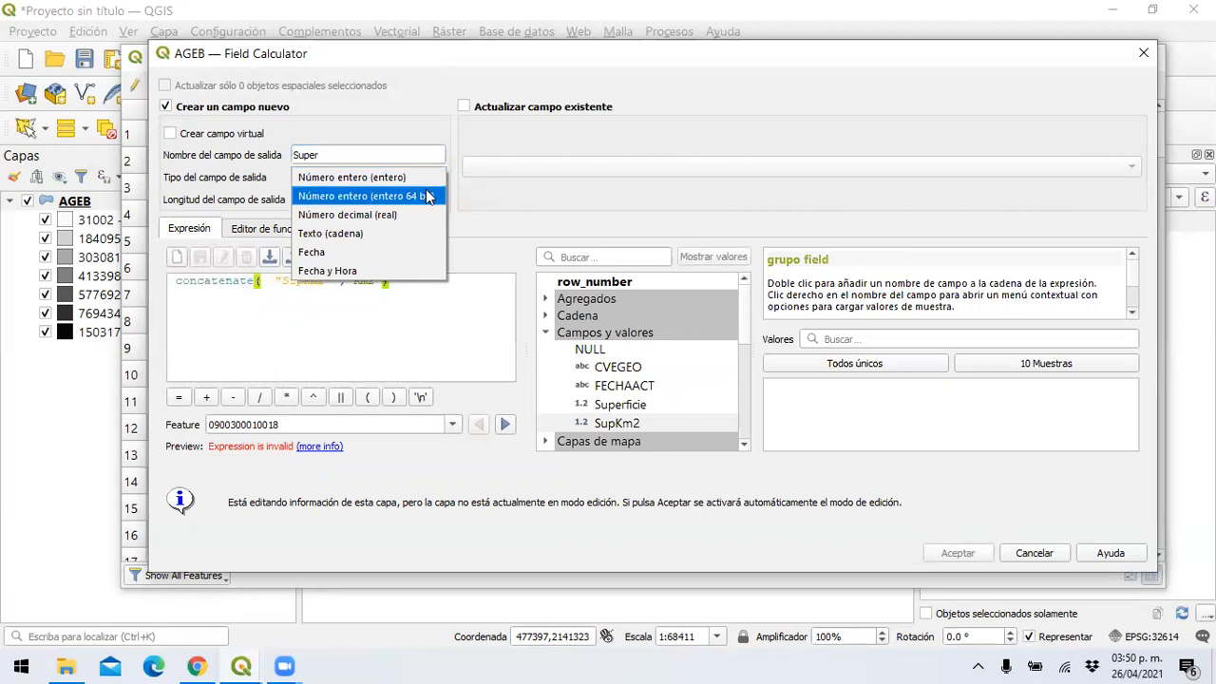
click(403, 238)
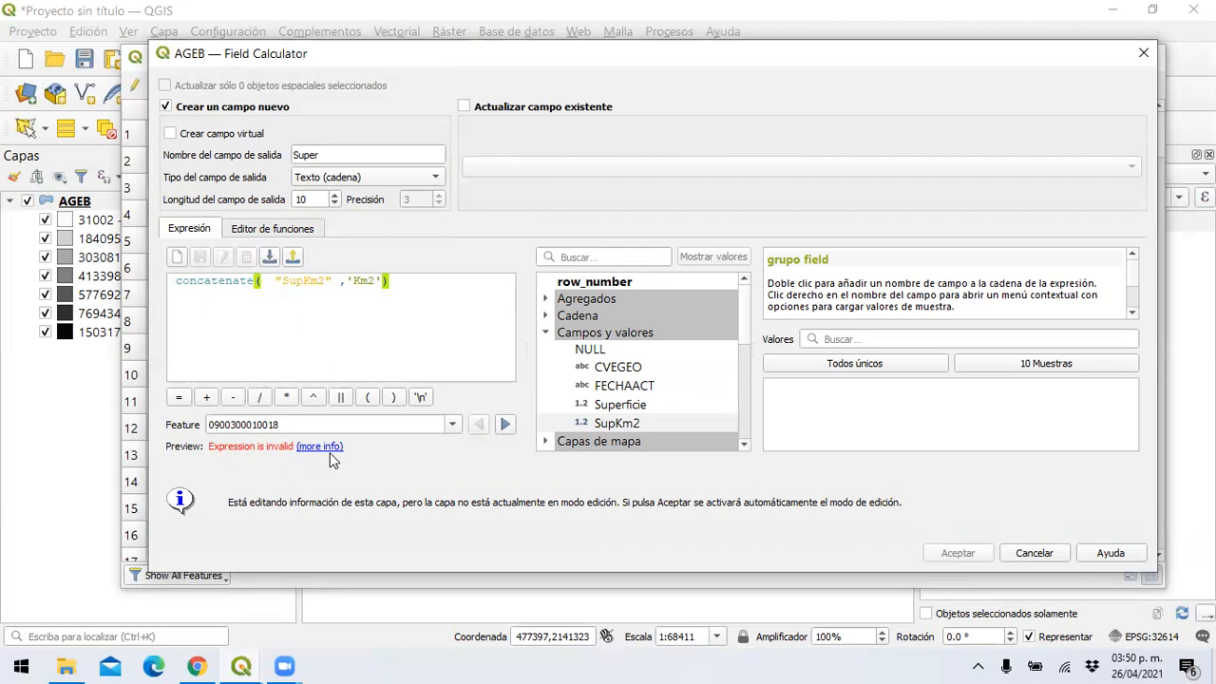
Step: Find the concat function in the Cadena group and read its syntax and examples
mouse_move(323, 454)
scroll(680, 383, down, 1)
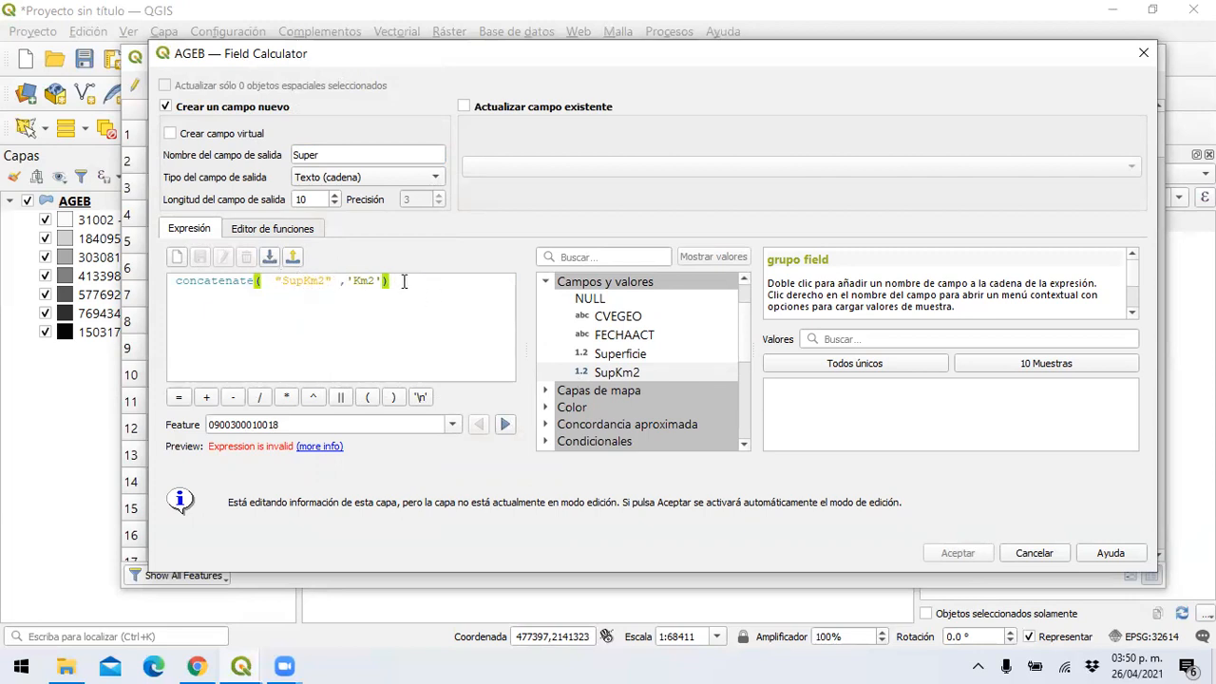
mouse_move(403, 281)
scroll(684, 380, up, 1)
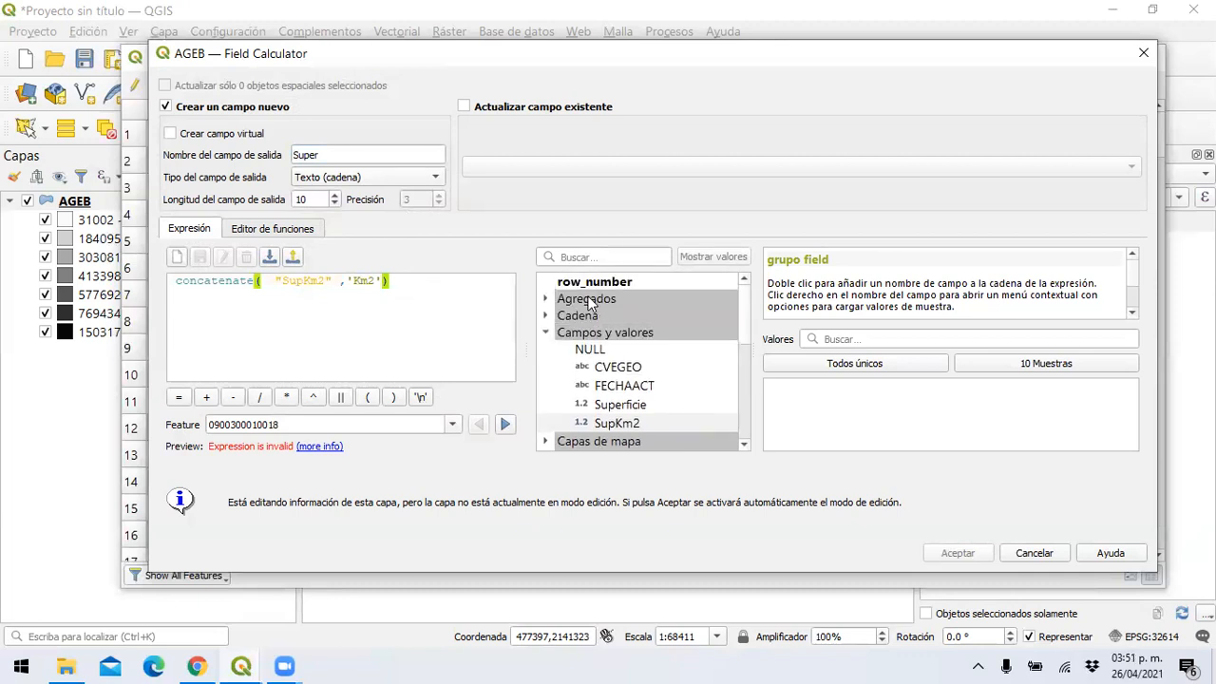
click(547, 320)
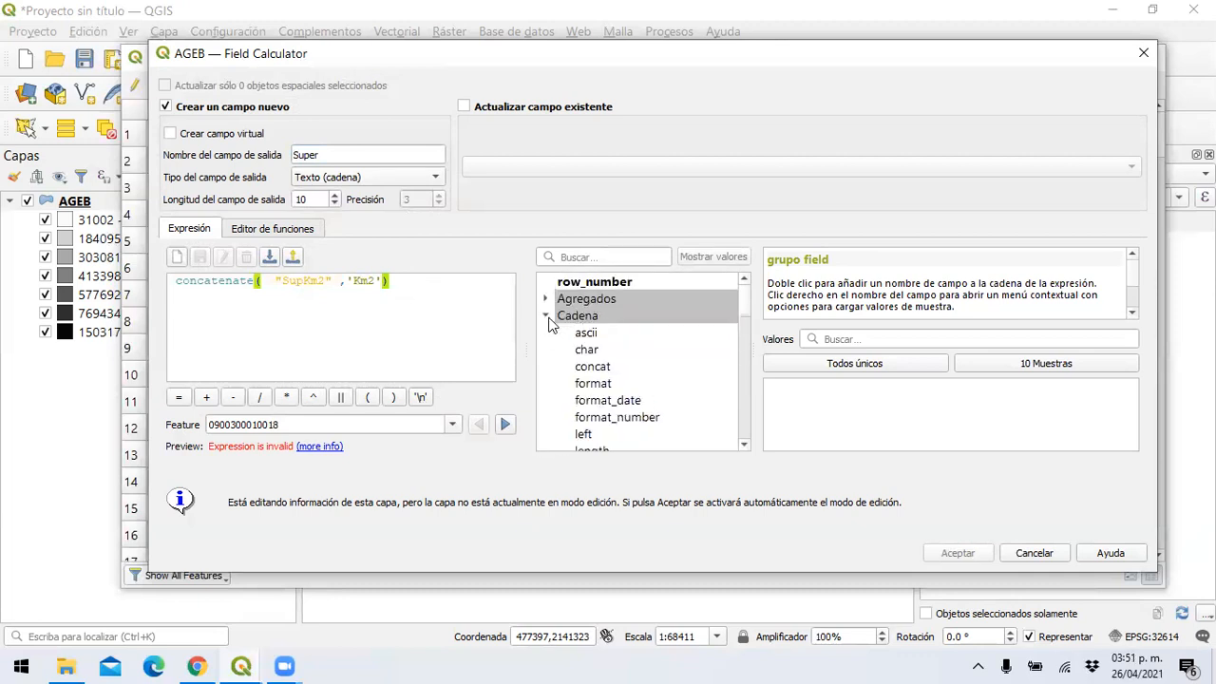
click(602, 372)
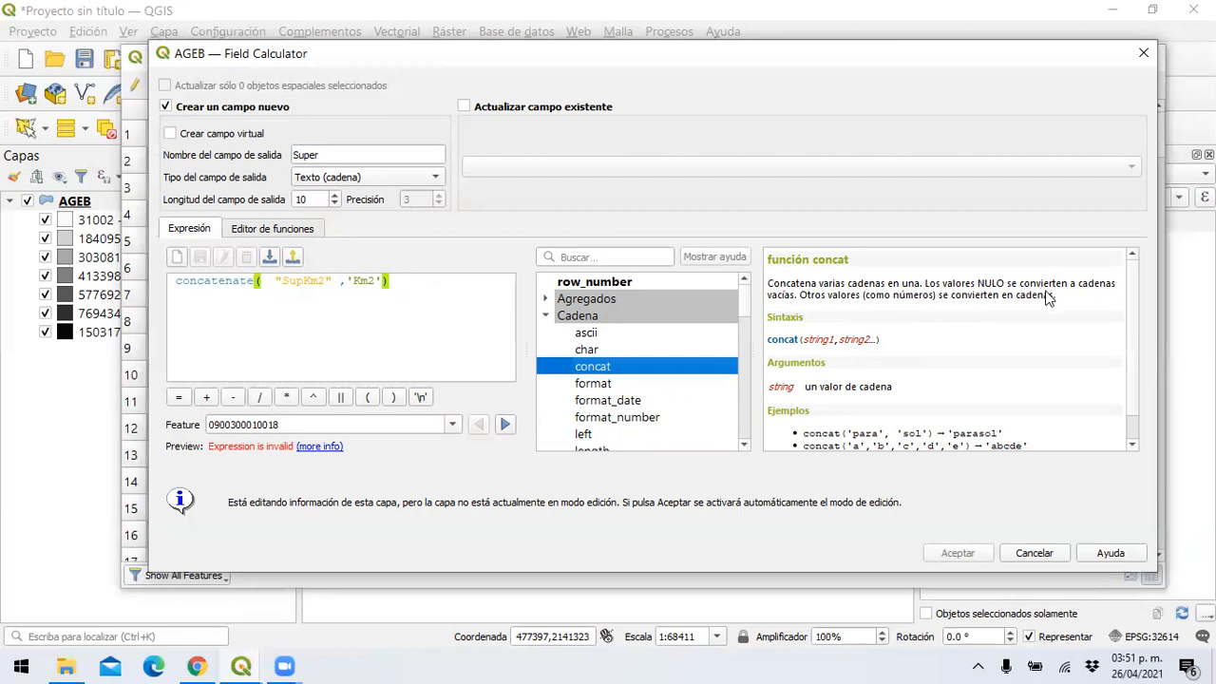
scroll(986, 330, down, 1)
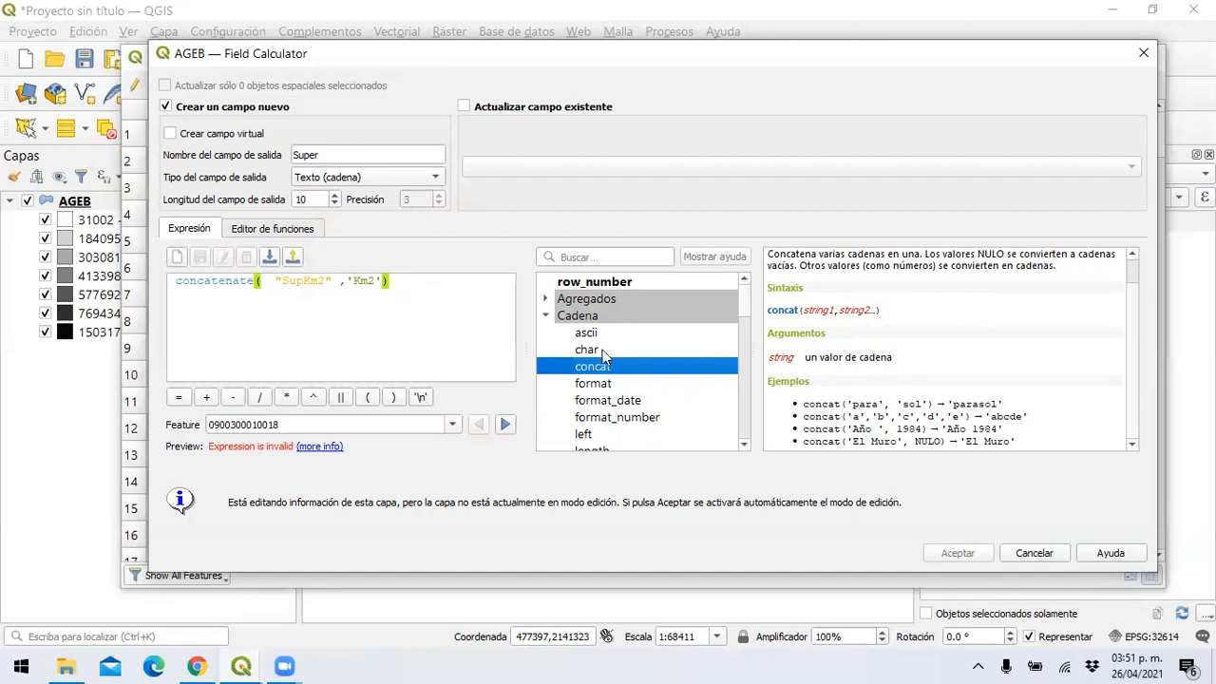
Step: Replace concatenate with concat and remove the extra parenthesis so the expression reads concat("SupKm2",'Km2')
click(407, 275)
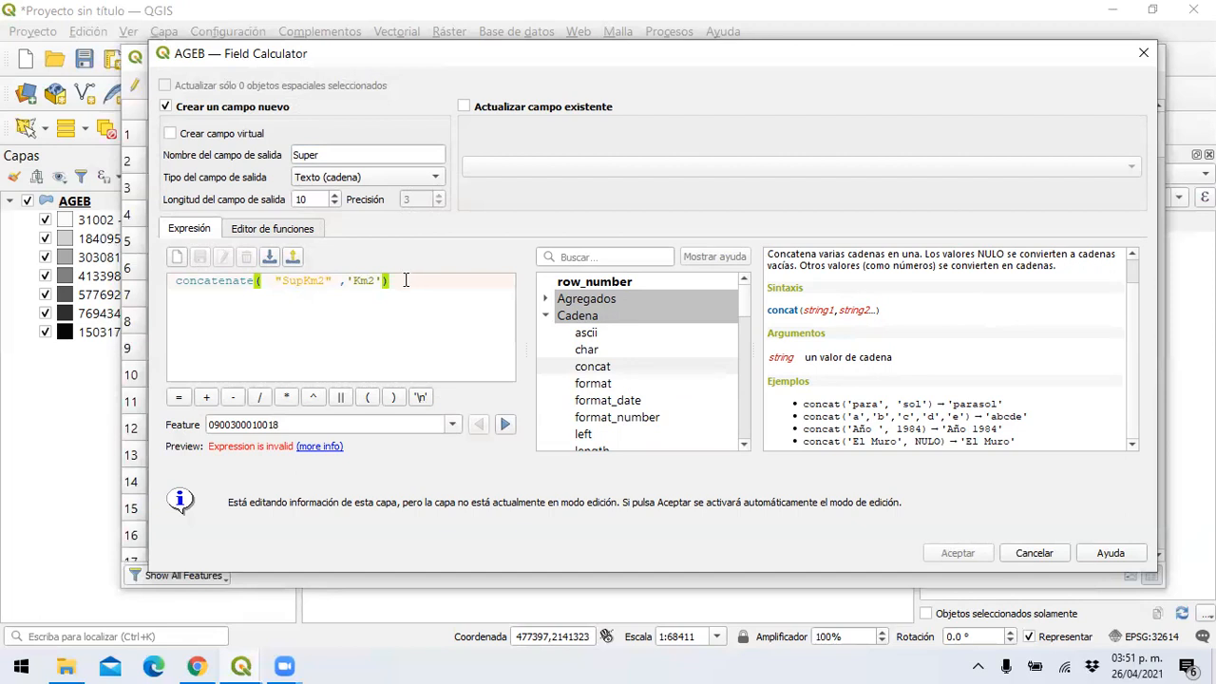
click(250, 281)
key(shift+Home)
key(BackSpace)
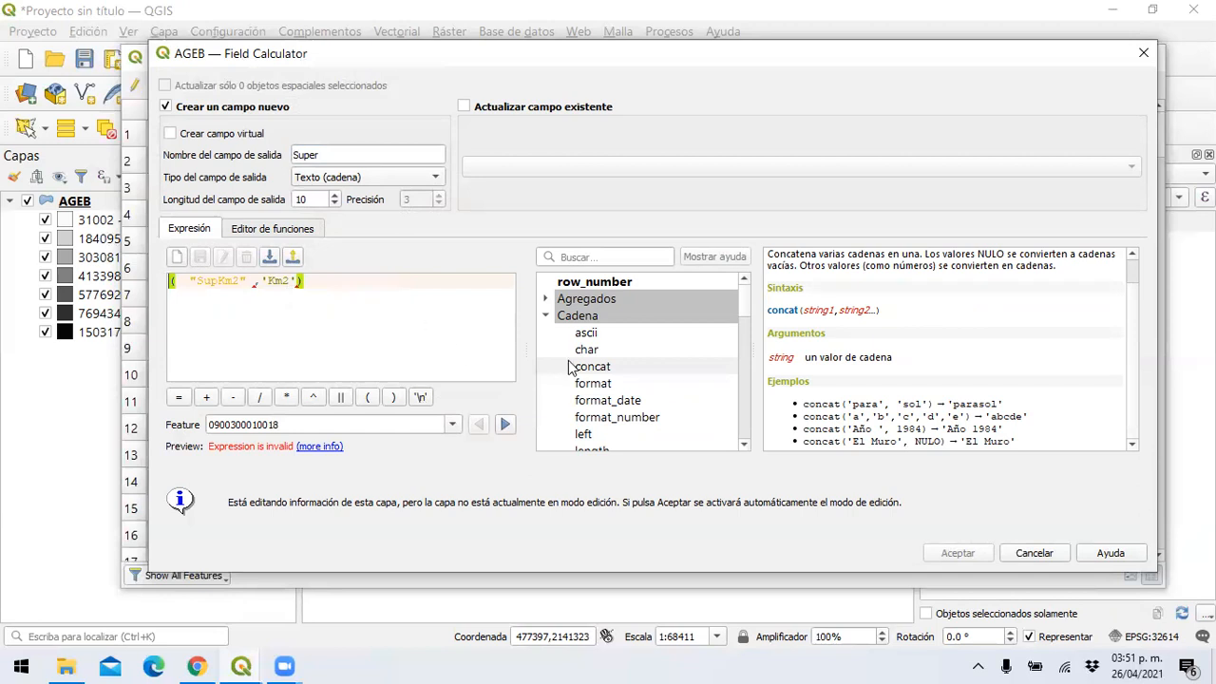
double_click(603, 369)
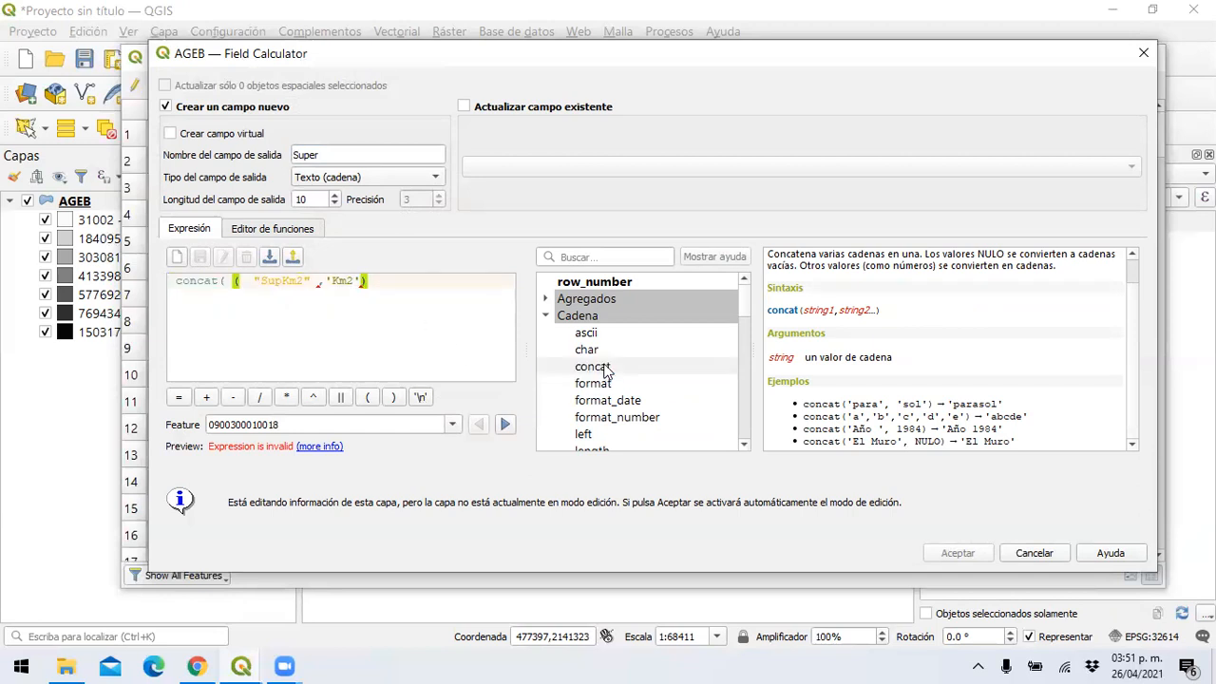
key(Delete)
key(Delete)
key(Delete)
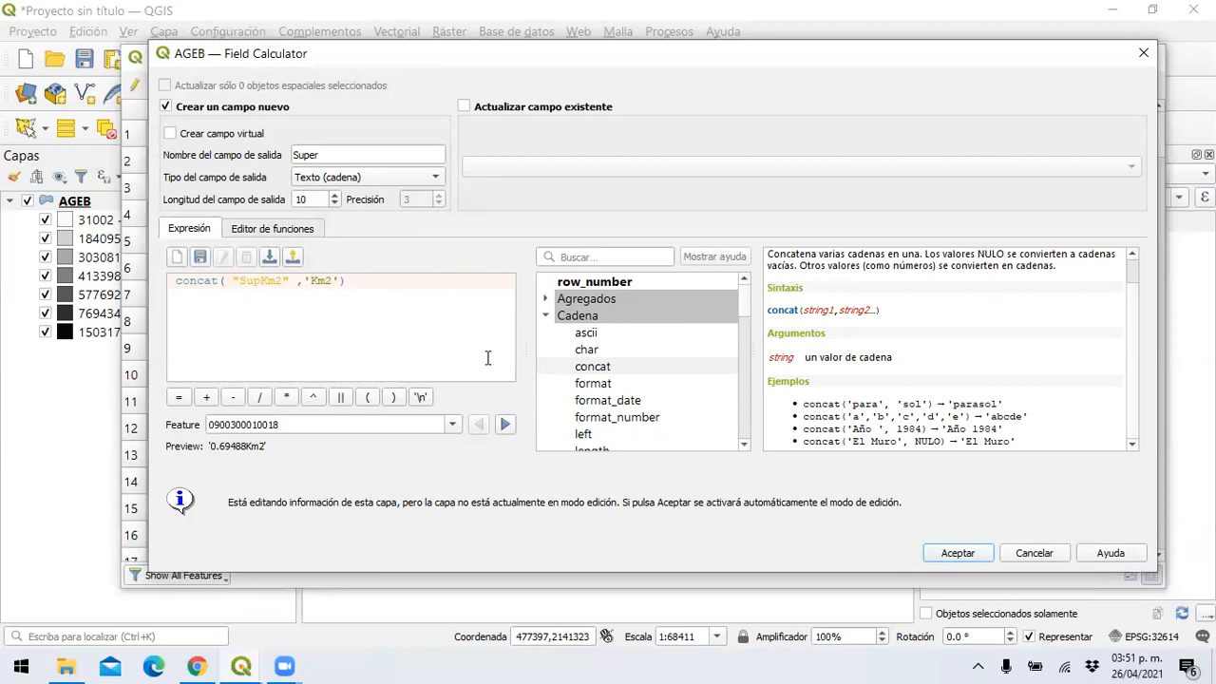
click(978, 666)
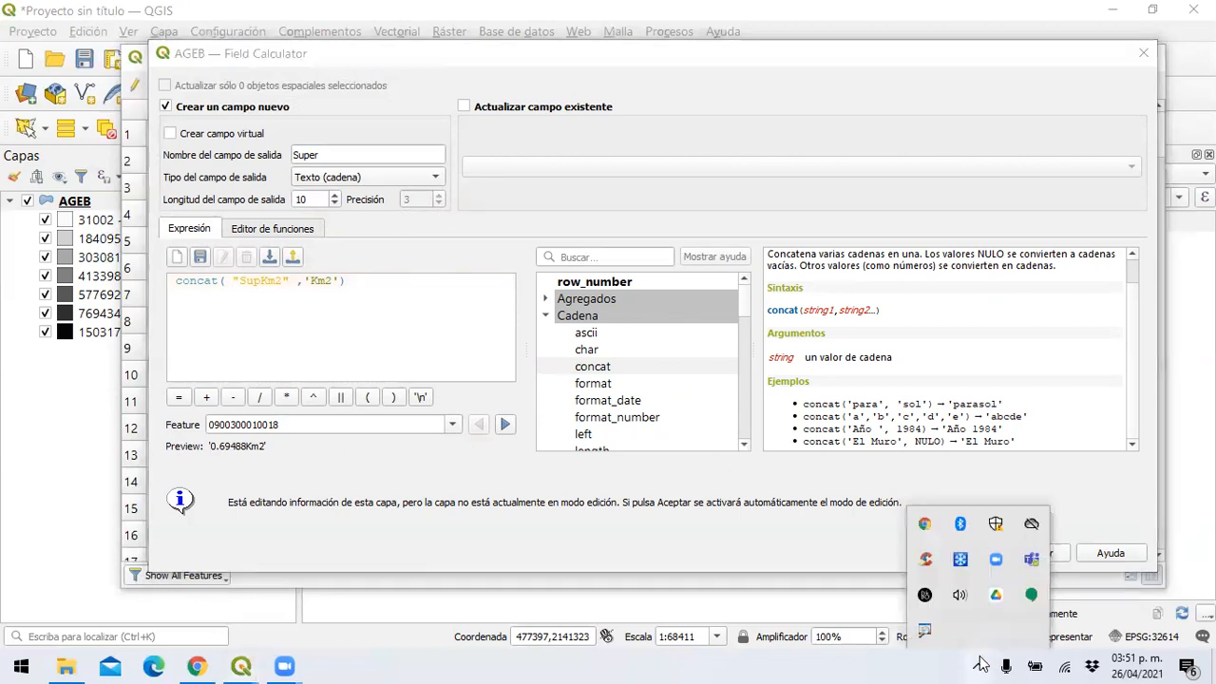
right_click(925, 630)
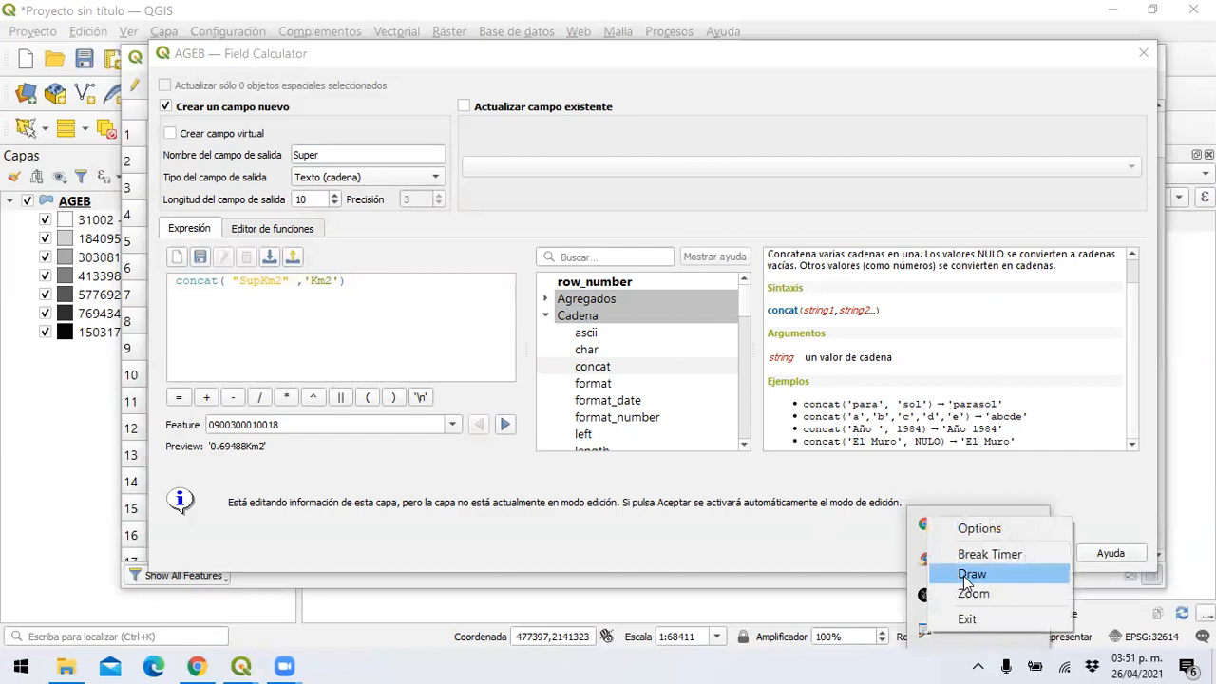
click(971, 573)
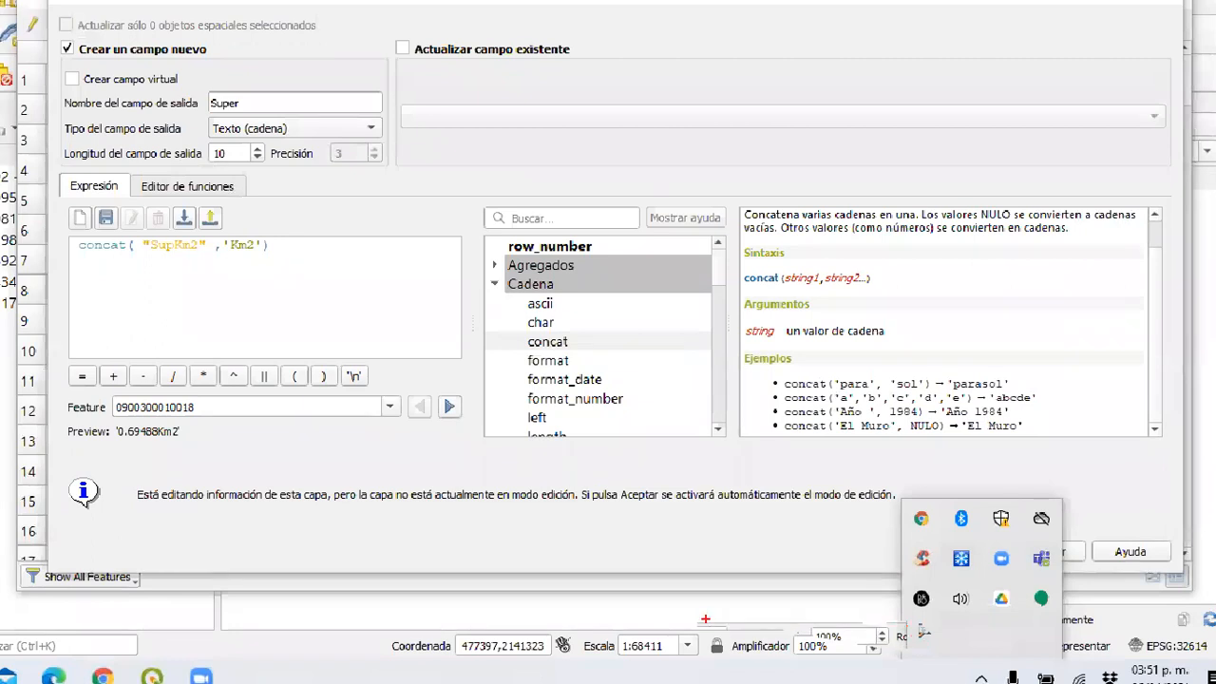
key(Escape)
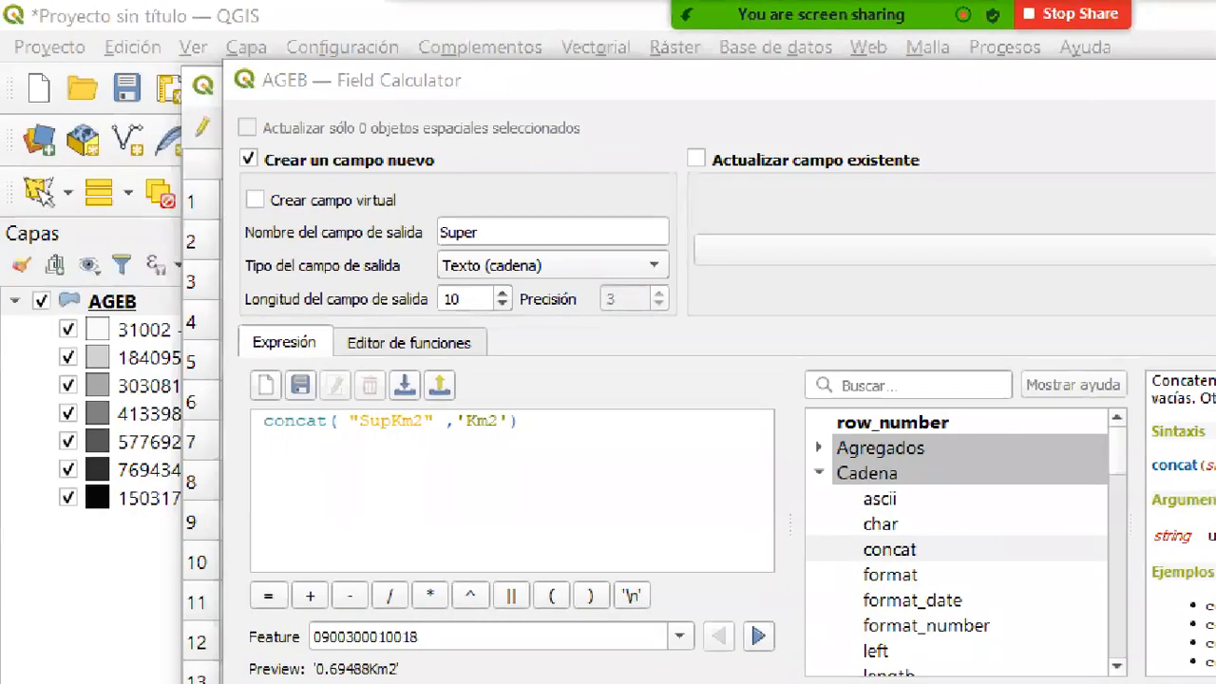
Step: Mark the new-field option, the output field name, the concat function and its help text on the magnified screen
mouse_move(271, 141)
mouse_down()
mouse_move(213, 133)
mouse_move(186, 168)
mouse_move(380, 180)
mouse_move(404, 139)
mouse_up()
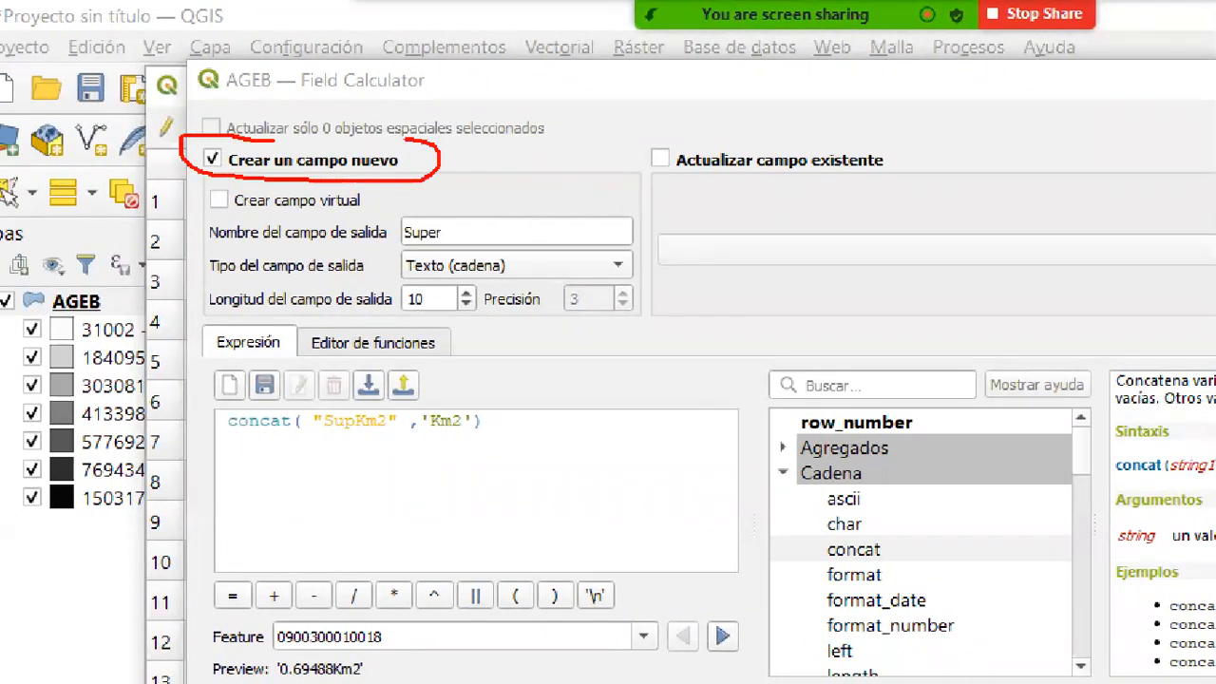
drag(427, 187, 462, 220)
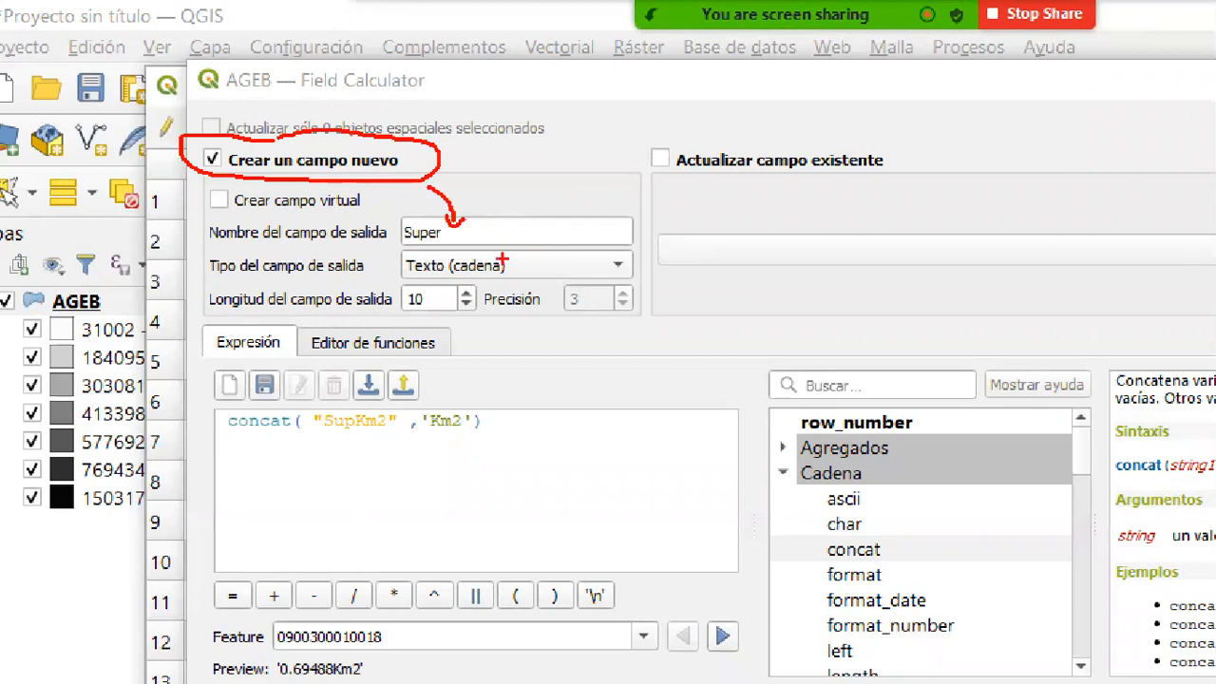
drag(228, 437, 263, 437)
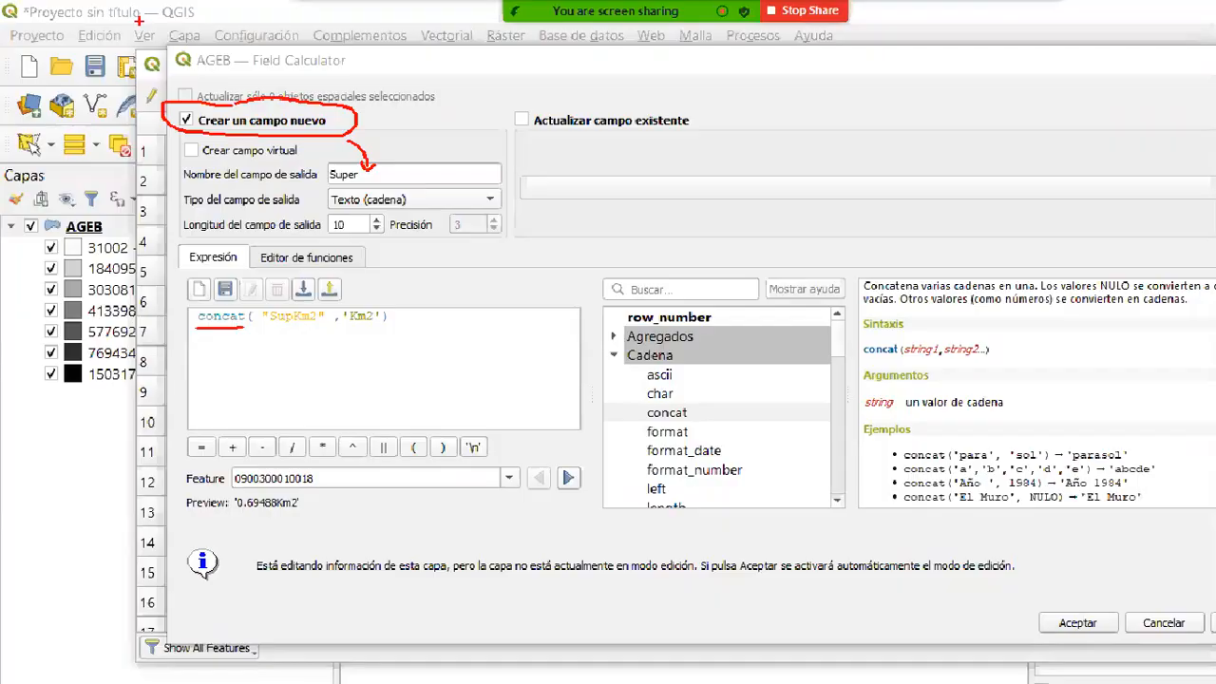
mouse_move(967, 268)
mouse_down()
mouse_move(854, 283)
mouse_move(893, 304)
mouse_move(1201, 313)
mouse_up()
mouse_move(988, 269)
mouse_down()
mouse_move(968, 264)
mouse_move(1191, 269)
mouse_up()
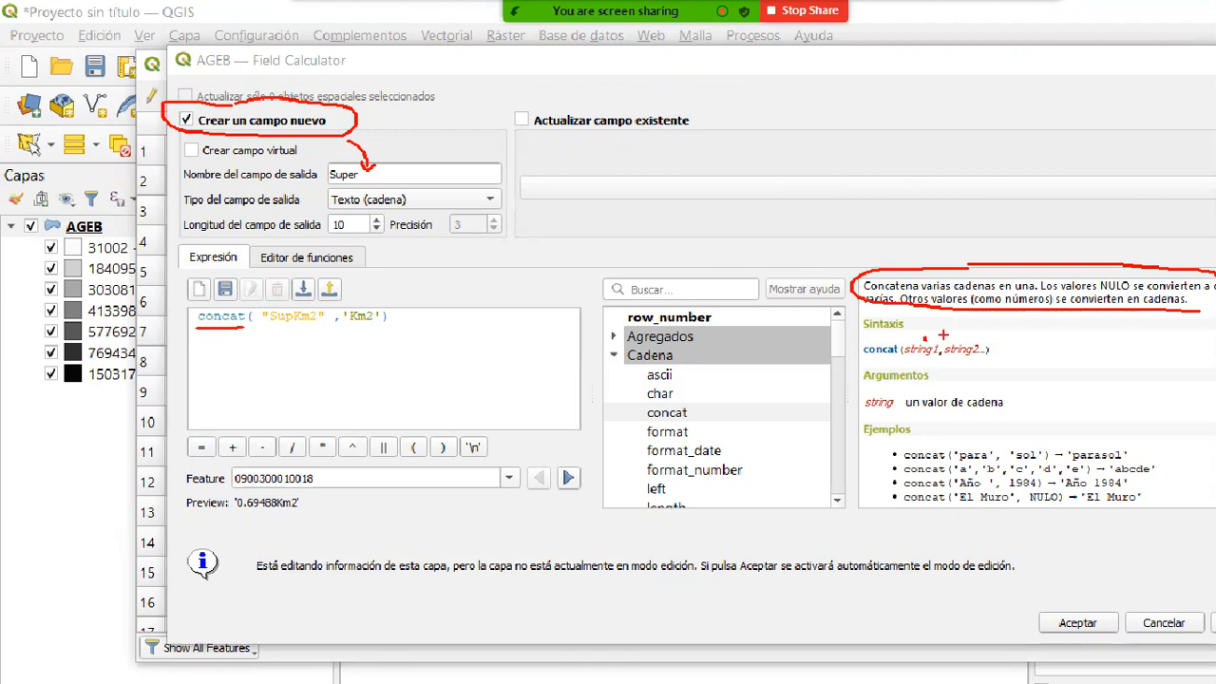
drag(1052, 345, 1077, 336)
drag(898, 461, 917, 465)
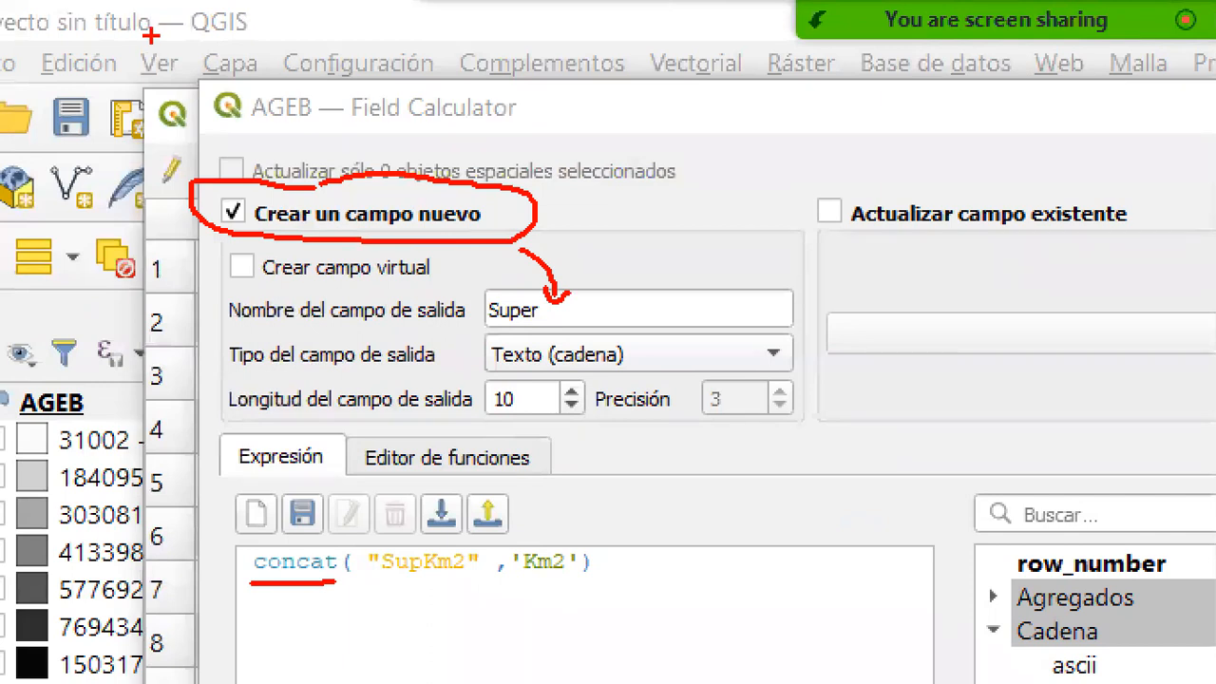
Step: Circle the function name and the two string arguments of the concat('para', 'sol') example in the function help
drag(1050, 454, 769, 356)
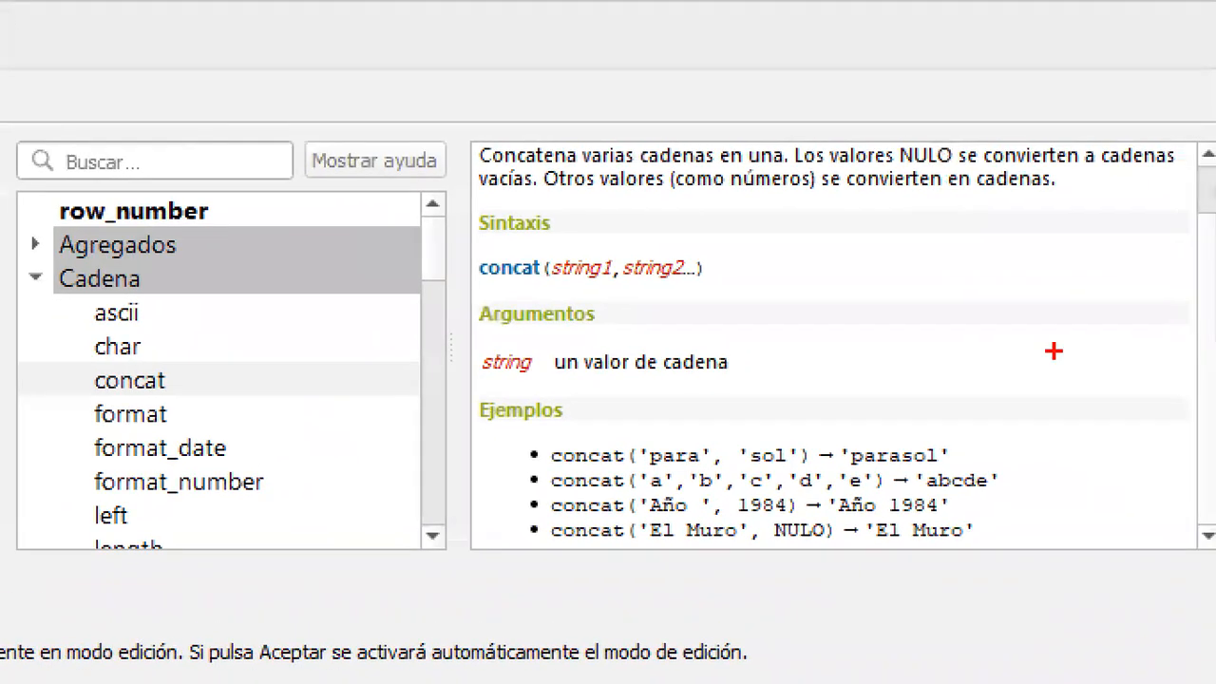
mouse_move(600, 432)
mouse_down()
mouse_move(532, 429)
mouse_move(623, 472)
mouse_move(697, 470)
mouse_move(635, 437)
mouse_move(677, 464)
mouse_up()
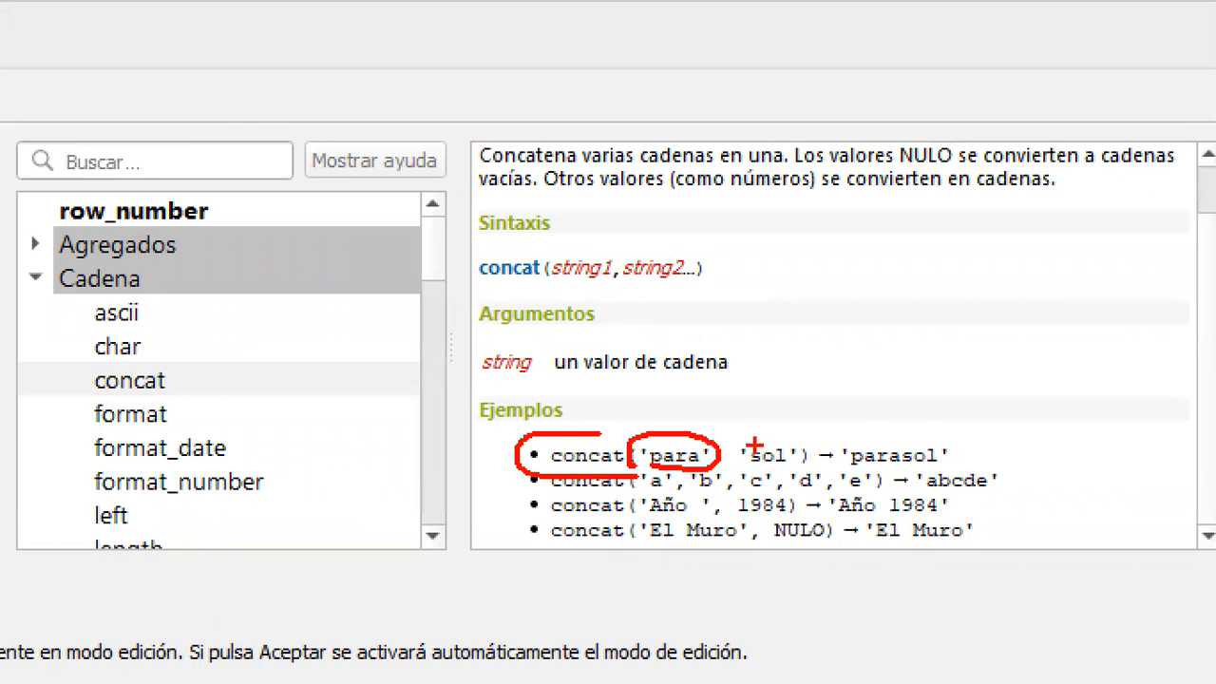
drag(803, 428, 804, 435)
drag(748, 467, 786, 465)
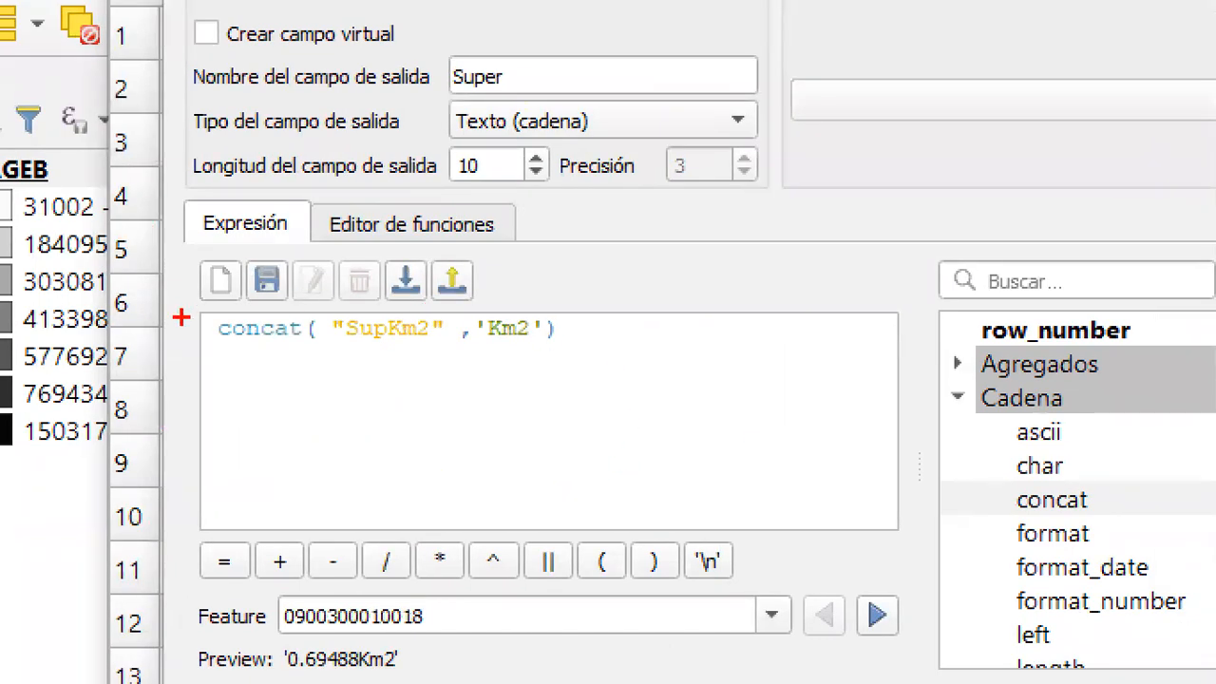
Step: Circle the "SupKm2" and 'Km2' arguments in the concat expression, clearing the annotations when done
mouse_move(343, 355)
mouse_down()
mouse_move(428, 370)
mouse_move(469, 338)
mouse_move(443, 300)
mouse_move(344, 297)
mouse_move(325, 347)
mouse_move(371, 372)
mouse_up()
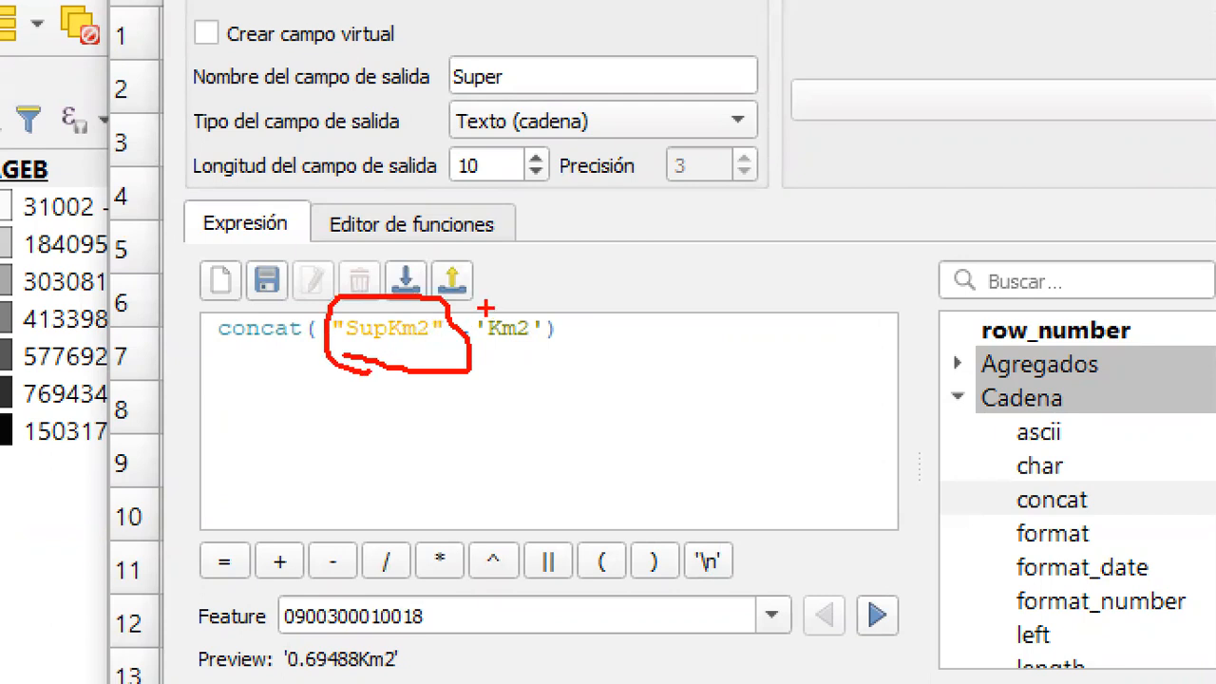
mouse_move(486, 306)
mouse_down()
mouse_move(460, 329)
mouse_move(513, 367)
mouse_move(557, 360)
mouse_up()
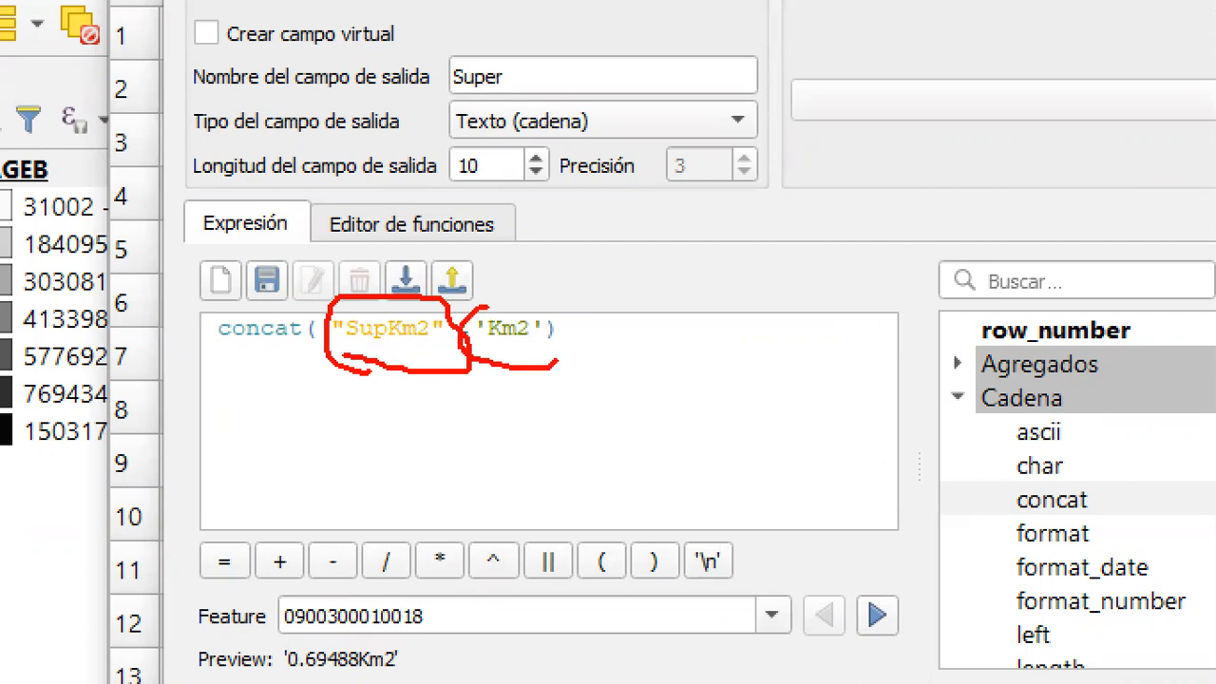
drag(567, 316, 510, 304)
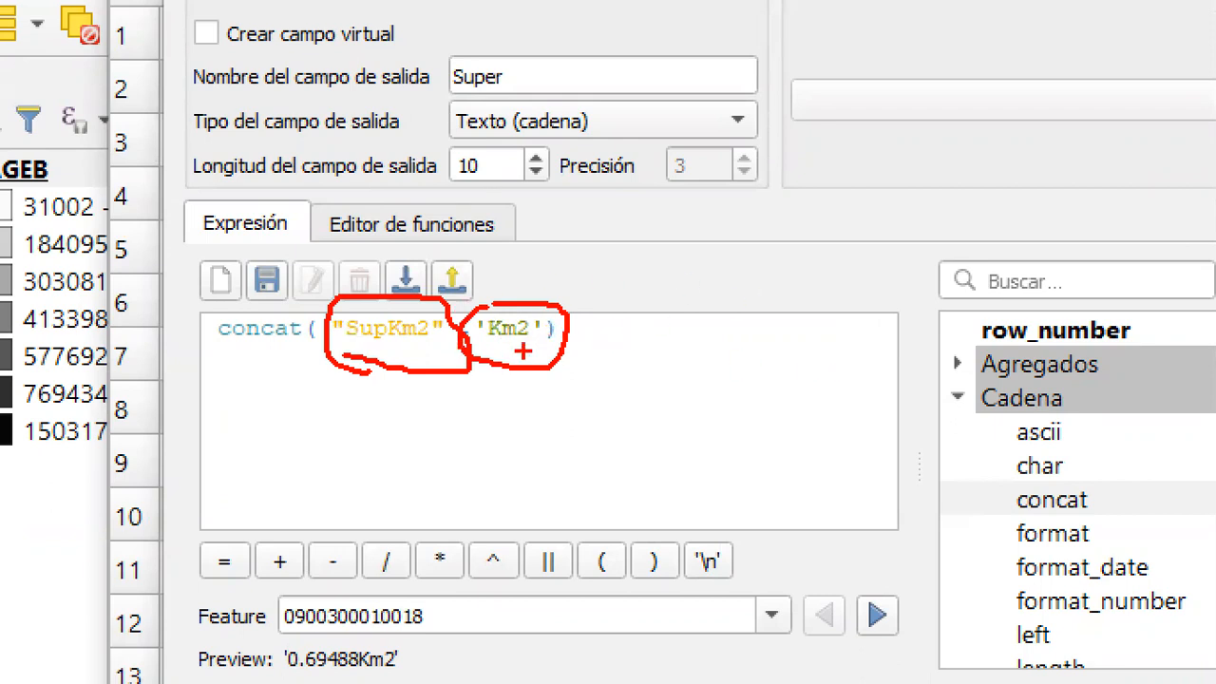
key(Escape)
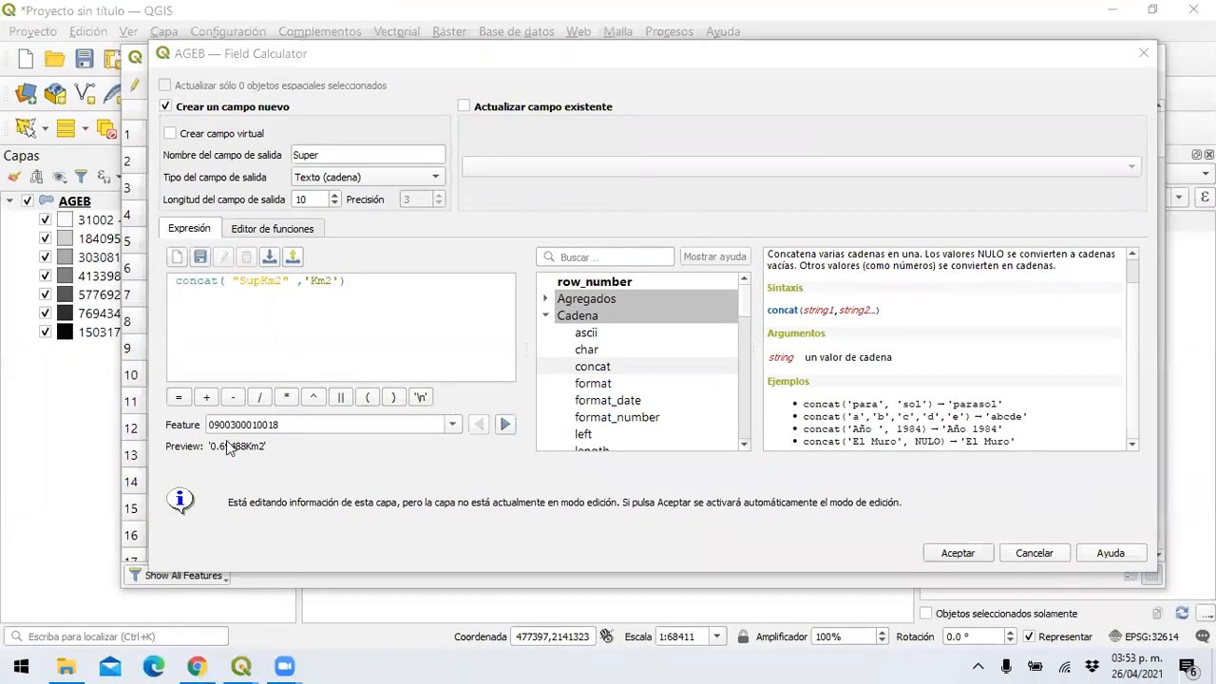
Step: Magnify the expression preview and mark its numeric part and its Km2 unit
key(ctrl+1)
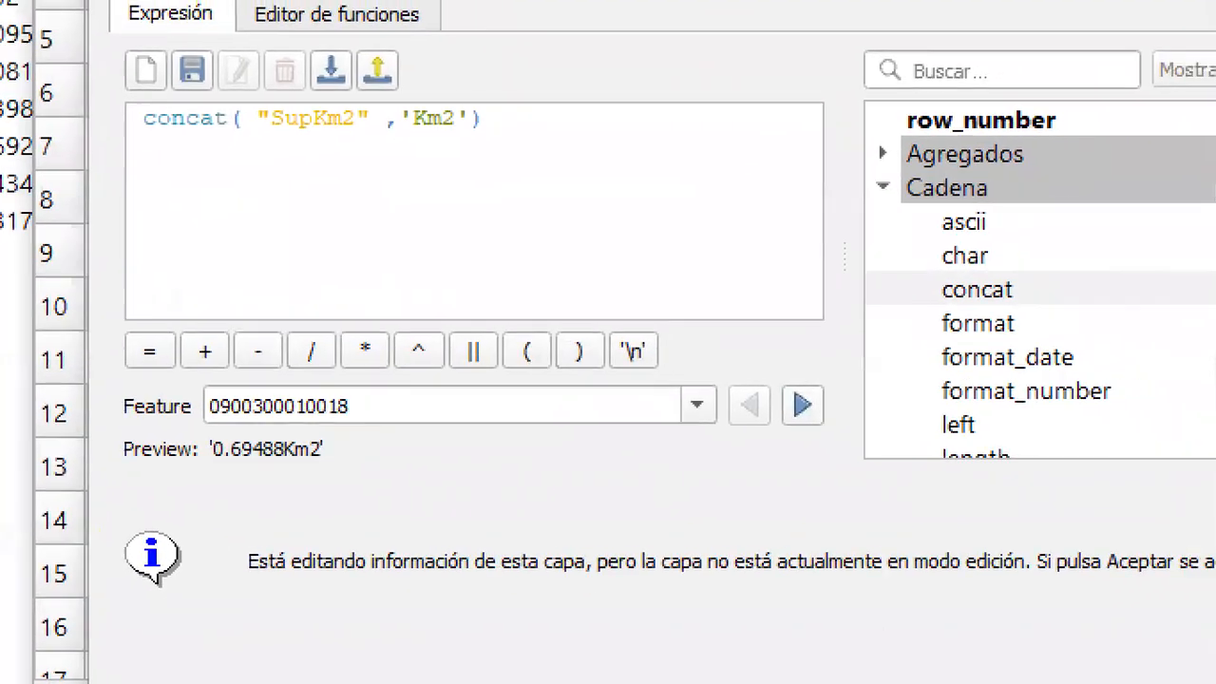
click(245, 452)
mouse_move(200, 486)
mouse_down()
mouse_move(395, 469)
mouse_move(84, 395)
mouse_move(167, 494)
mouse_move(195, 487)
mouse_up()
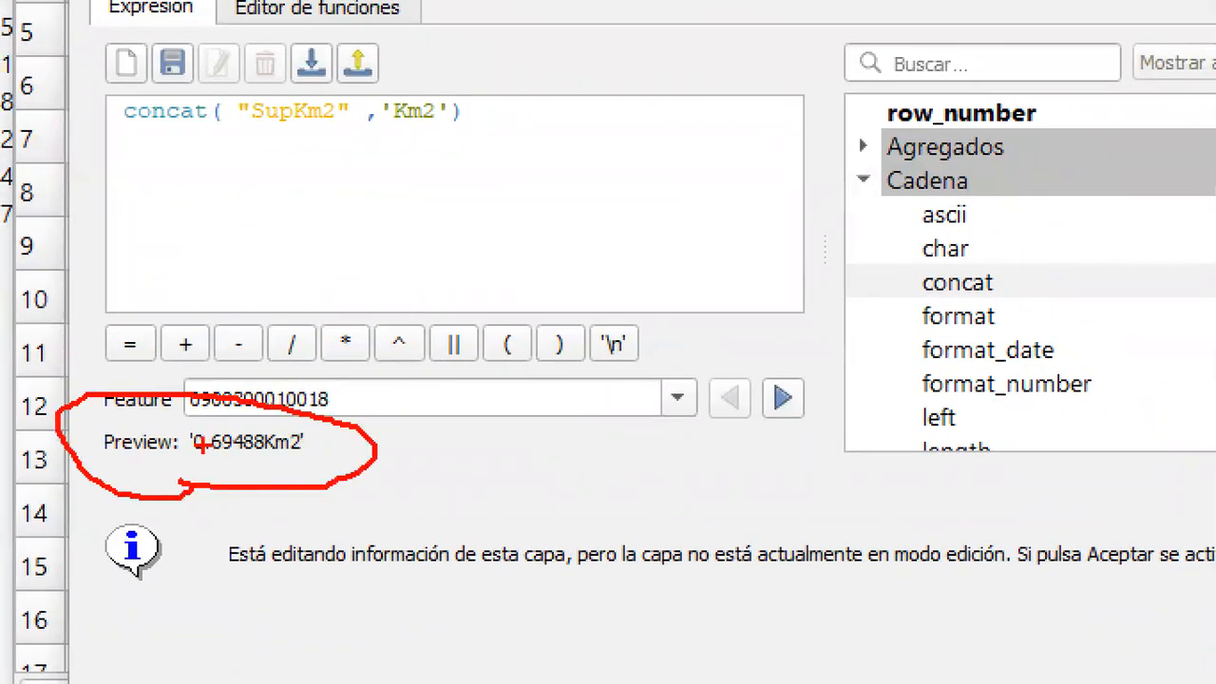
scroll(221, 449, up, 1)
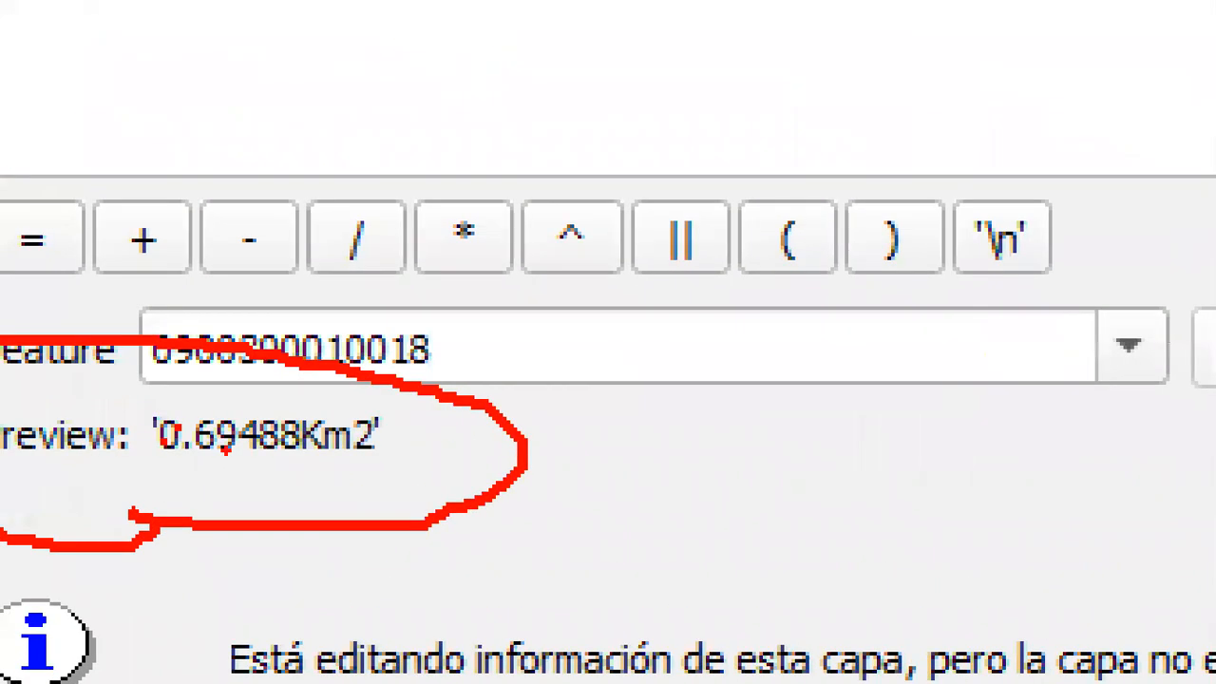
drag(137, 465, 380, 465)
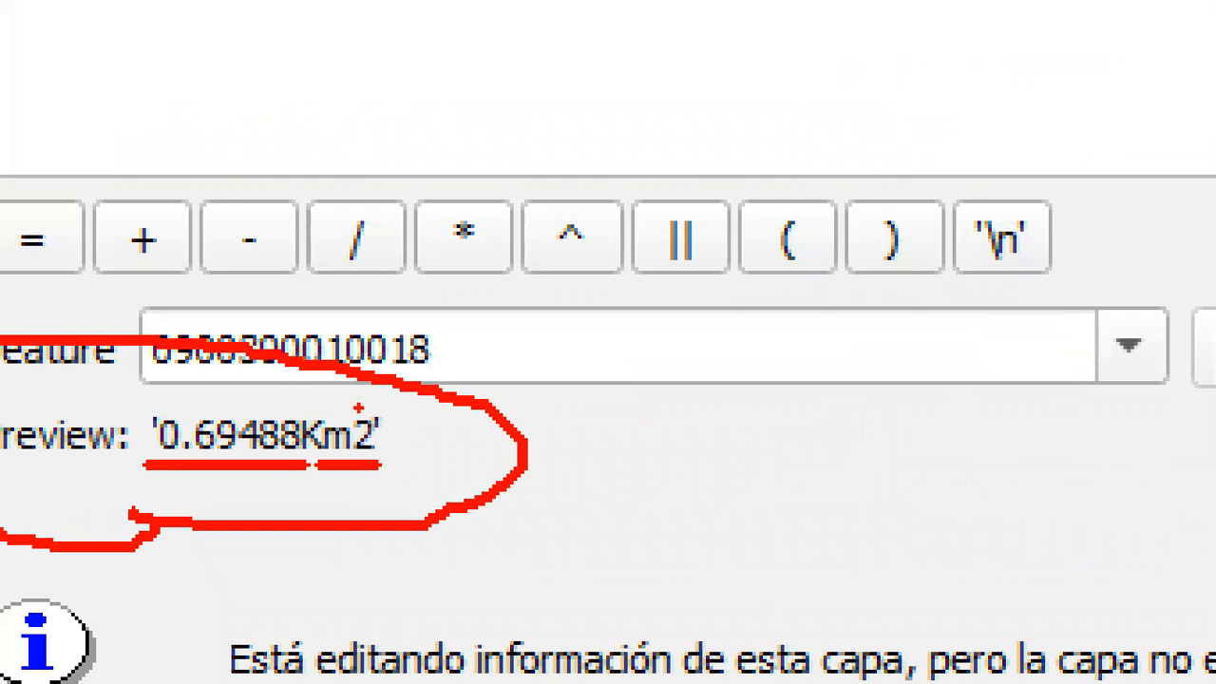
mouse_move(376, 399)
mouse_down()
mouse_move(317, 392)
mouse_move(291, 454)
mouse_move(382, 477)
mouse_move(390, 390)
mouse_move(334, 384)
mouse_up()
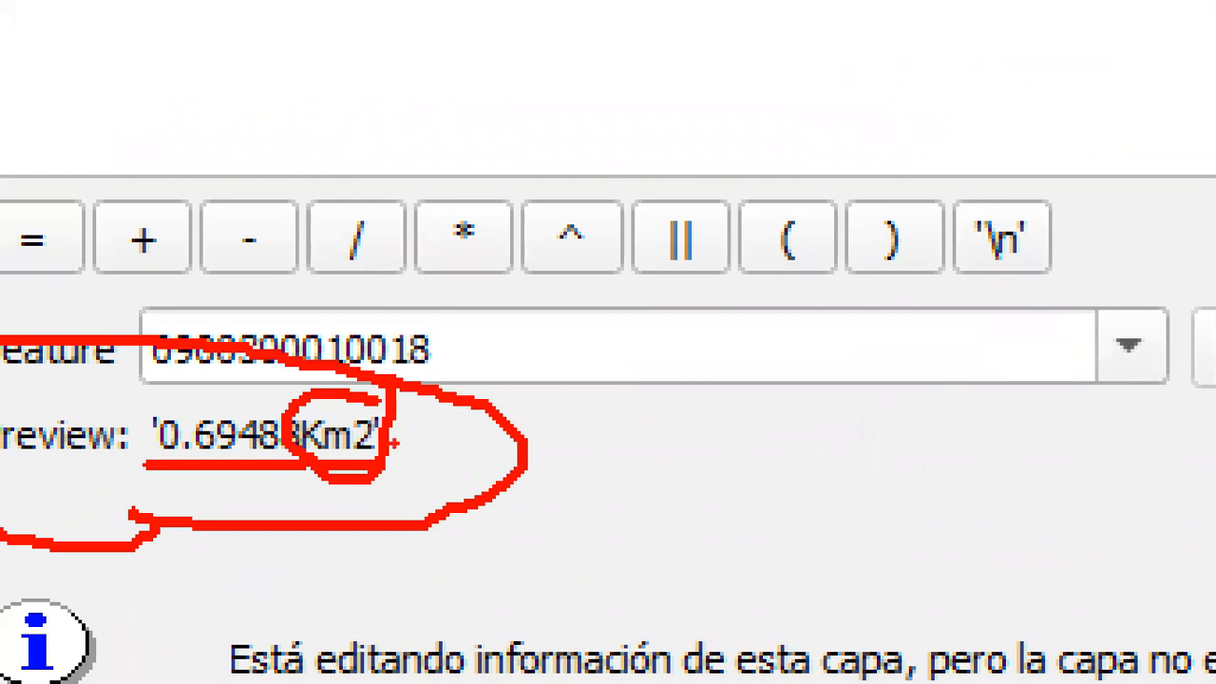
key(Escape)
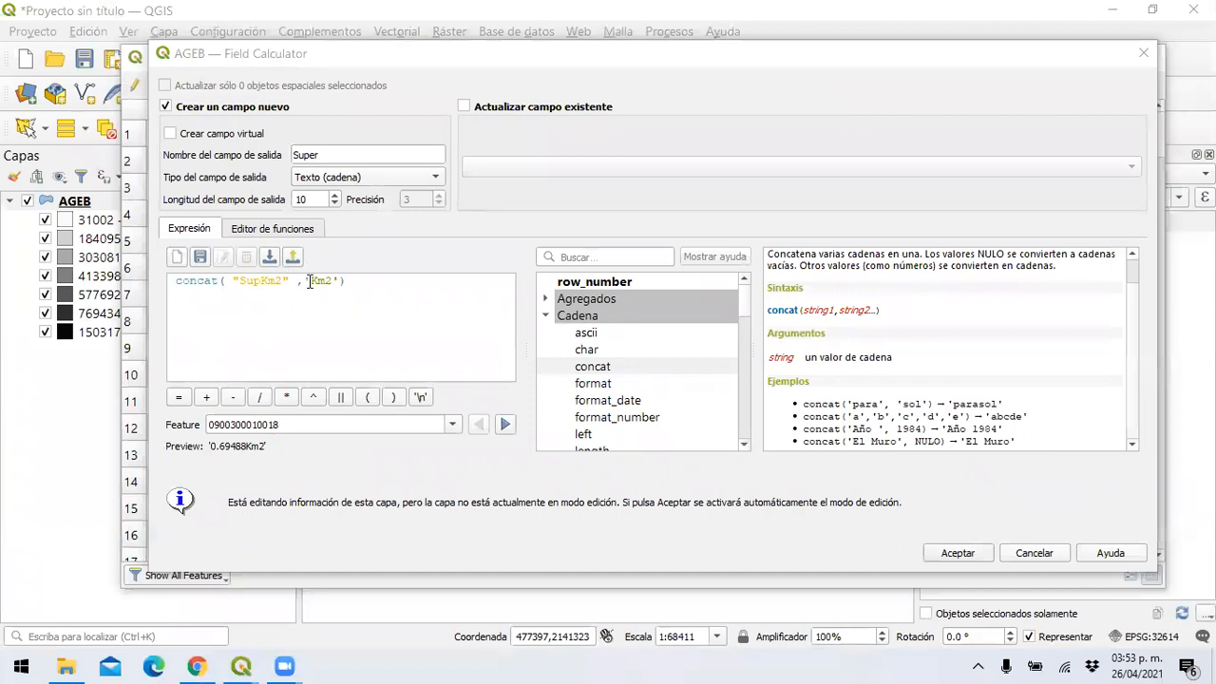
Step: Insert a space before Km2 in the concat expression, name the output field EtiqueSup and create the field
click(308, 282)
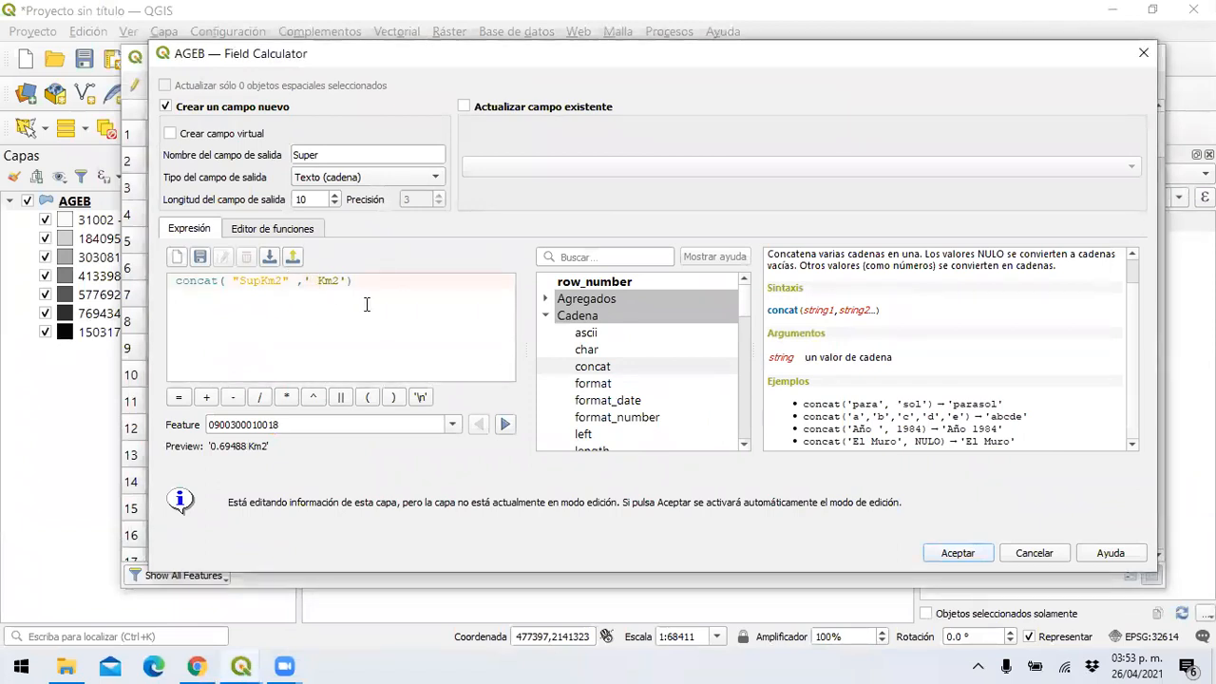
click(333, 158)
key(BackSpace)
key(BackSpace)
key(BackSpace)
key(BackSpace)
key(BackSpace)
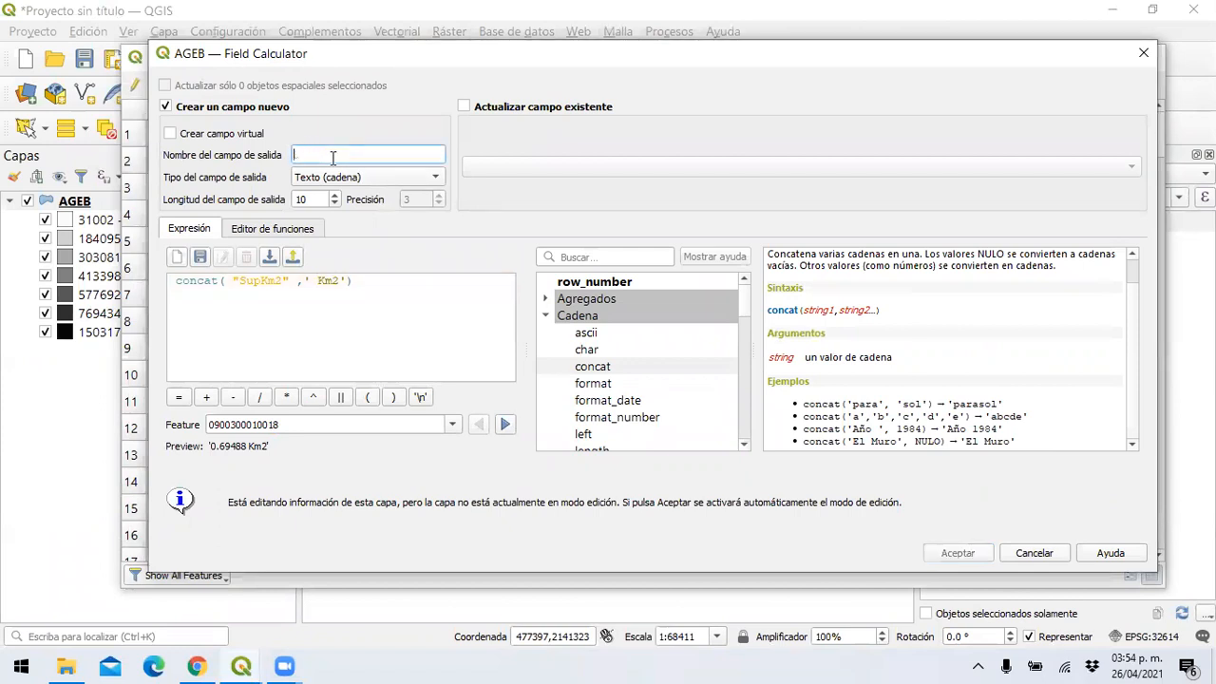
text(EtiqueSup)
click(953, 558)
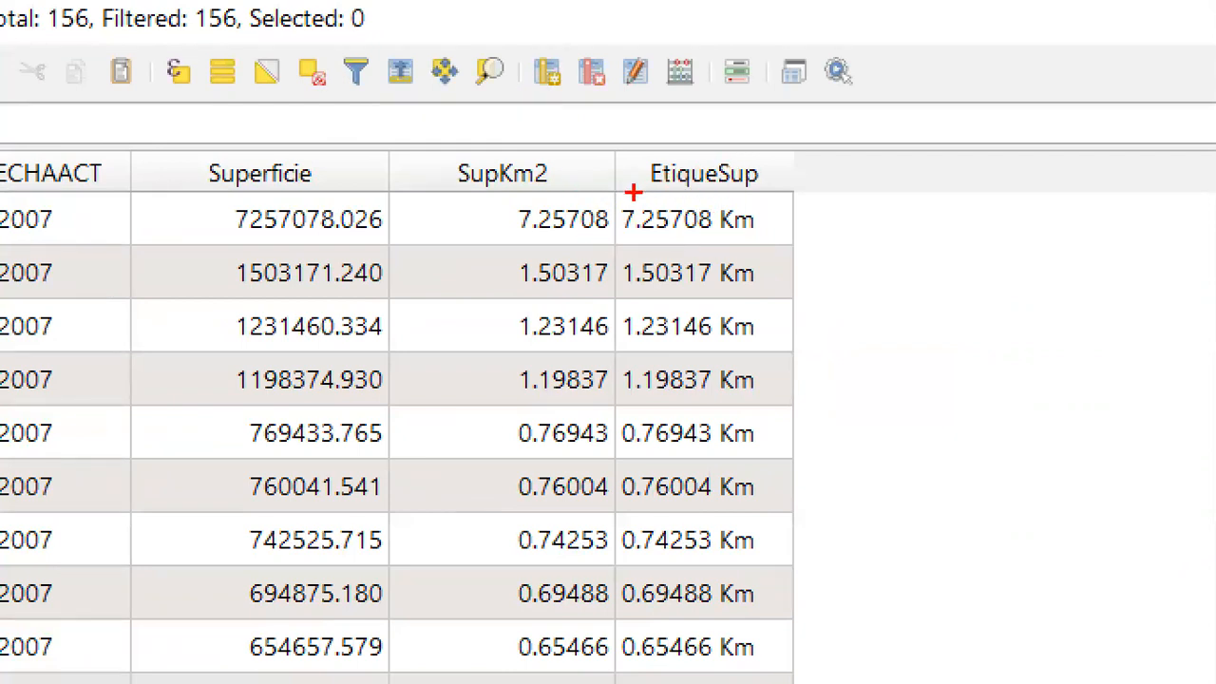
Step: Mark the EtiqueSup column and the numbers and unit text in its first three rows on the magnified table
mouse_move(635, 112)
mouse_down()
mouse_move(686, 127)
mouse_move(688, 154)
mouse_move(714, 152)
mouse_up()
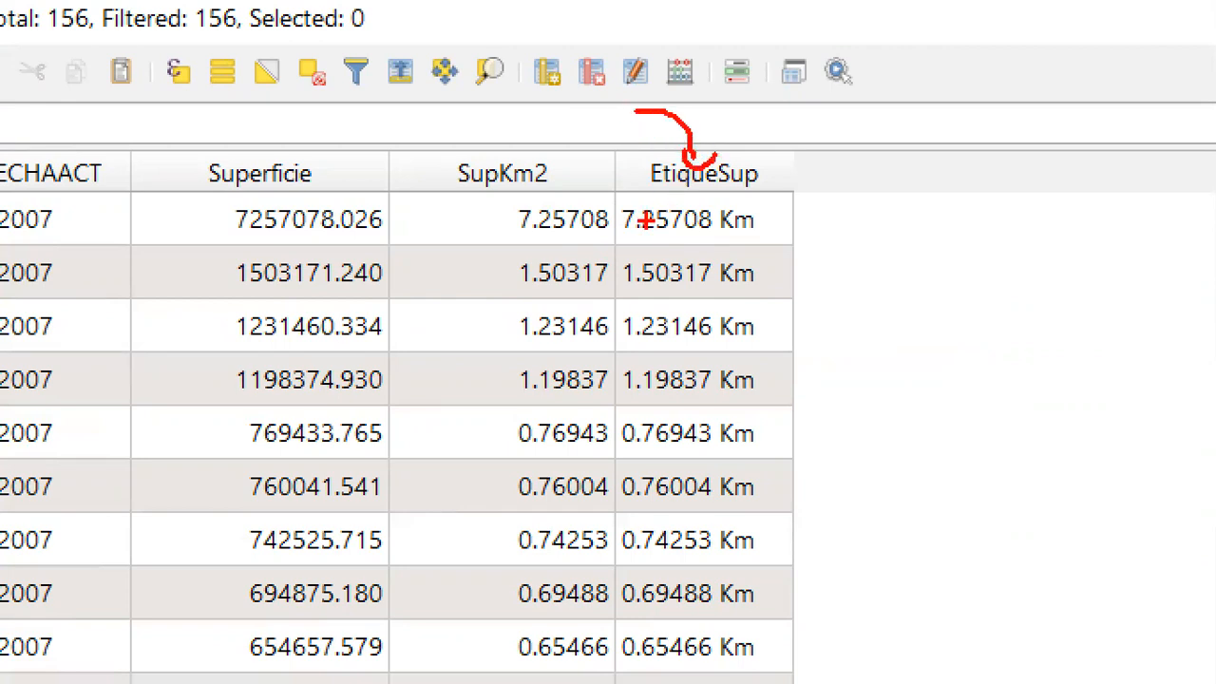
mouse_move(660, 199)
mouse_down()
mouse_move(617, 204)
mouse_move(646, 254)
mouse_move(712, 252)
mouse_move(720, 207)
mouse_move(652, 197)
mouse_up()
drag(726, 241, 762, 240)
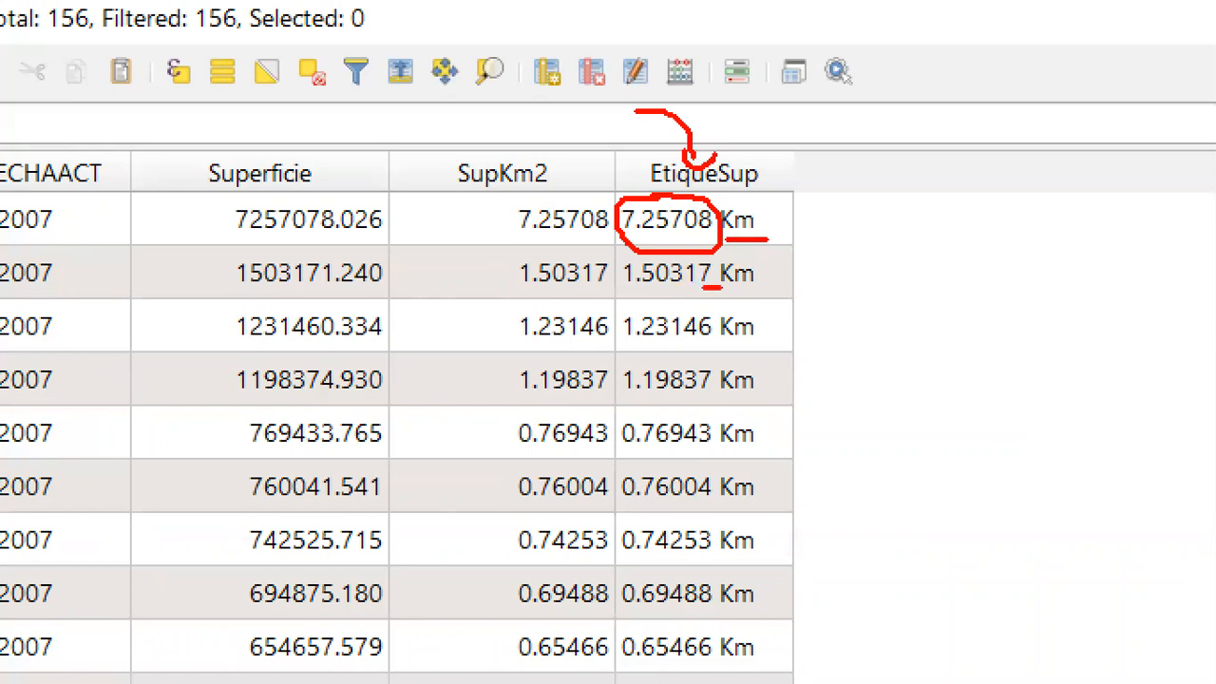
drag(765, 261, 766, 283)
drag(613, 344, 772, 334)
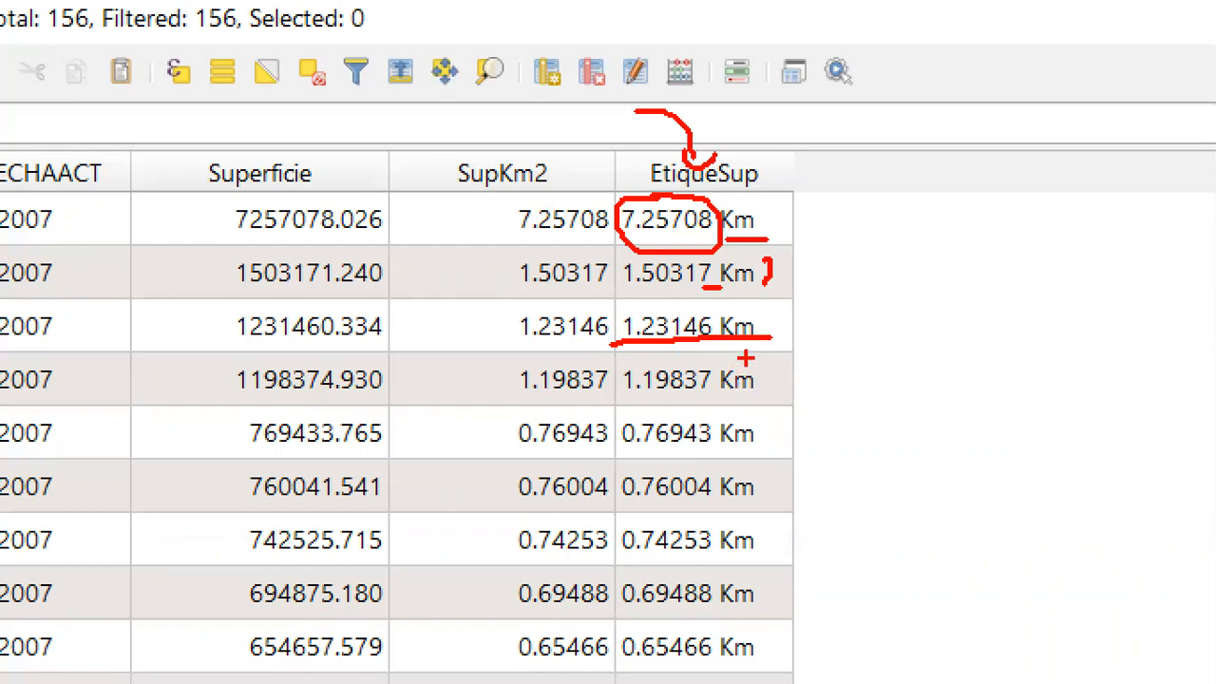
Step: Count off the characters of the third row's EtiqueSup value with tick marks and write the length limit 10 beside it
click(640, 362)
click(647, 362)
click(660, 364)
drag(685, 364, 733, 374)
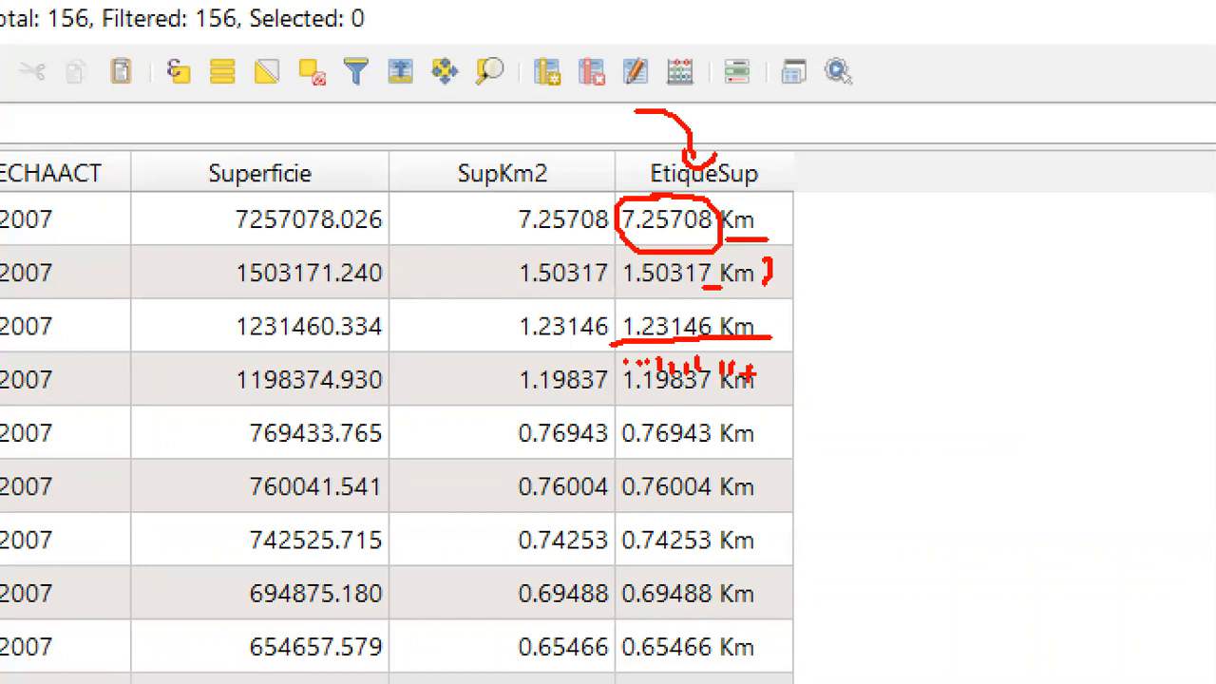
mouse_move(732, 303)
mouse_down()
mouse_move(706, 304)
mouse_move(656, 352)
mouse_move(771, 304)
mouse_move(703, 302)
mouse_up()
mouse_move(878, 298)
mouse_down()
mouse_move(874, 339)
mouse_move(915, 290)
mouse_move(914, 348)
mouse_up()
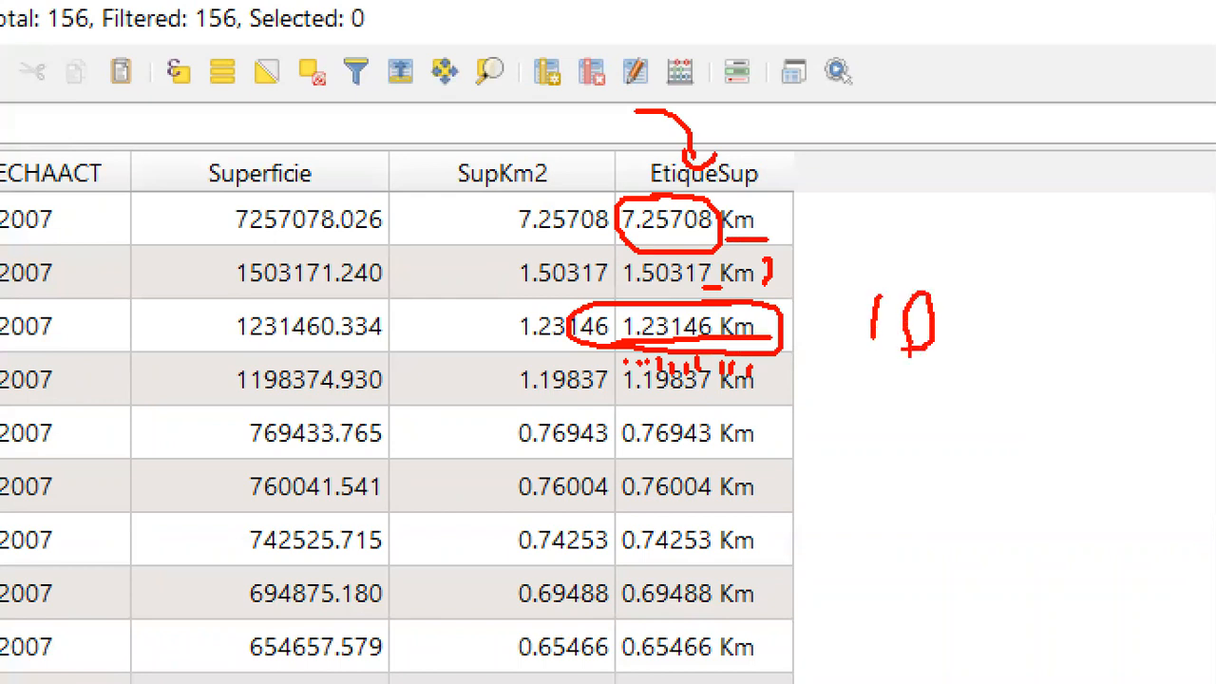
mouse_move(772, 361)
mouse_down()
mouse_move(776, 405)
mouse_move(804, 405)
mouse_up()
key(Escape)
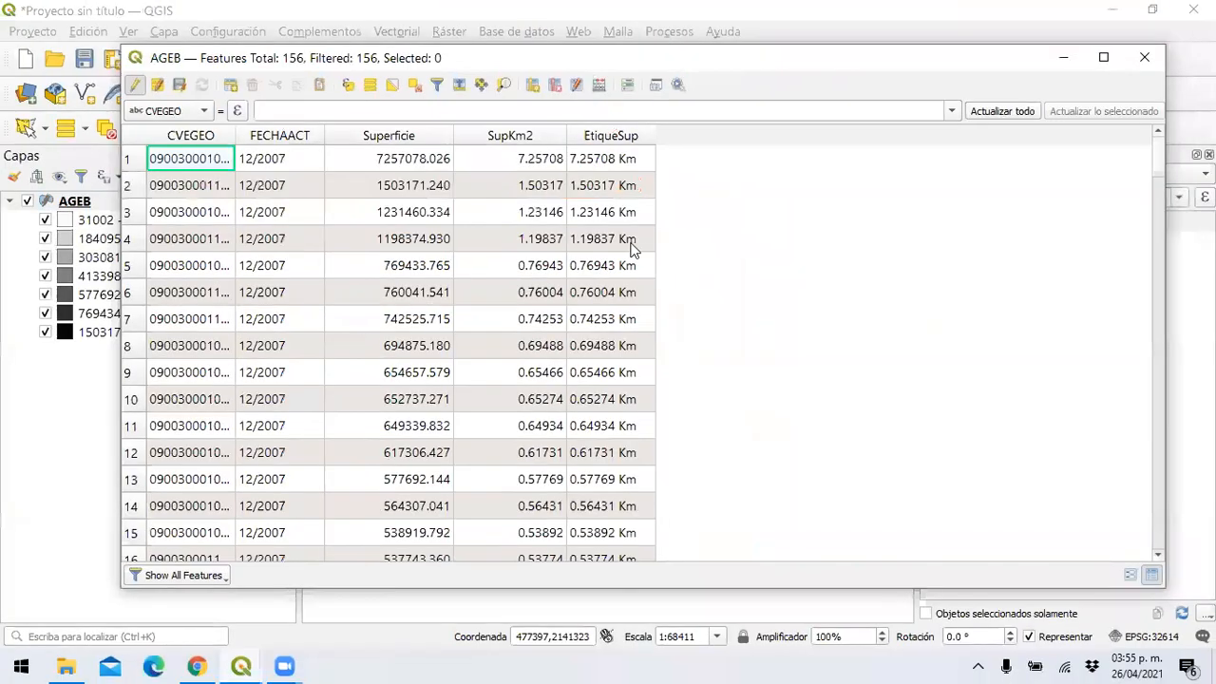
Step: Delete the EtiqueSup field from the AGEB attribute table
click(555, 85)
click(368, 244)
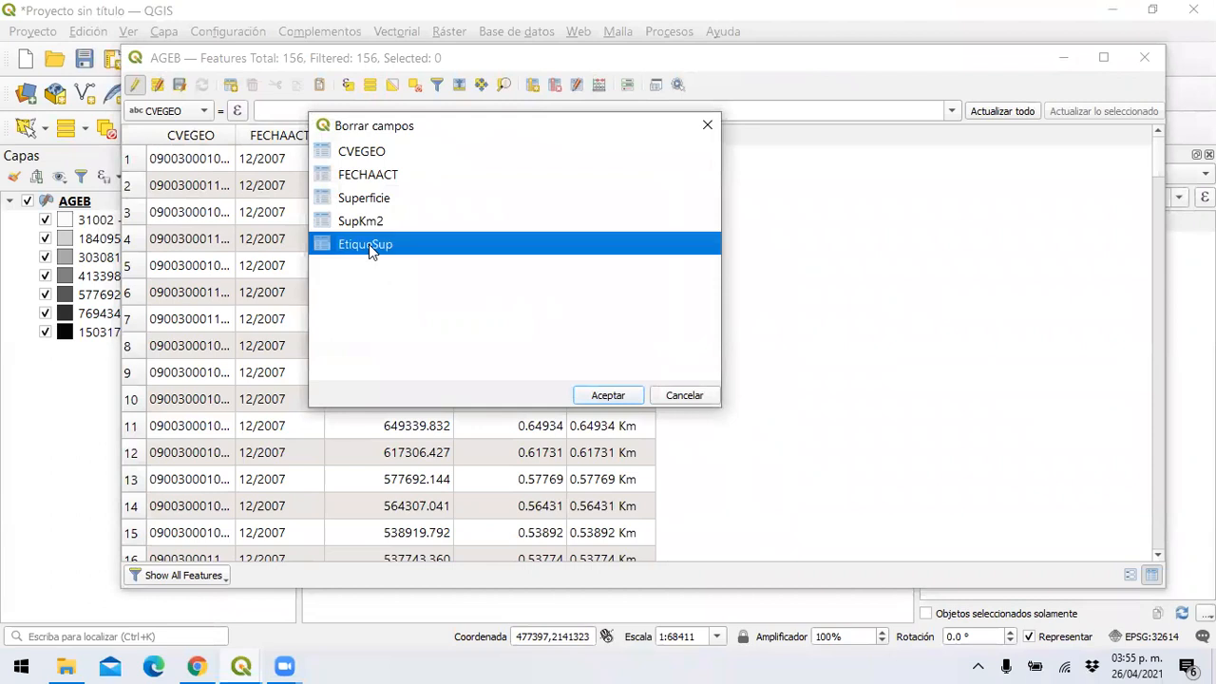
click(608, 395)
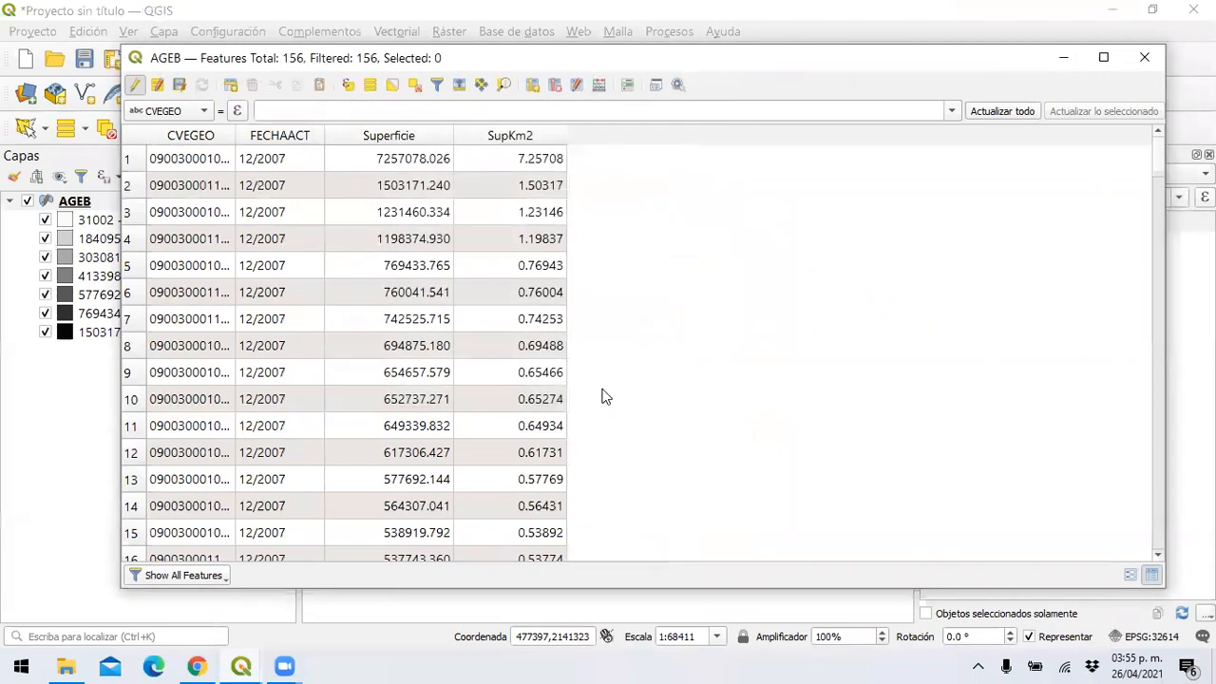
Step: Start a new field calculation for AGEB and name the output field EtiqSuper
click(600, 85)
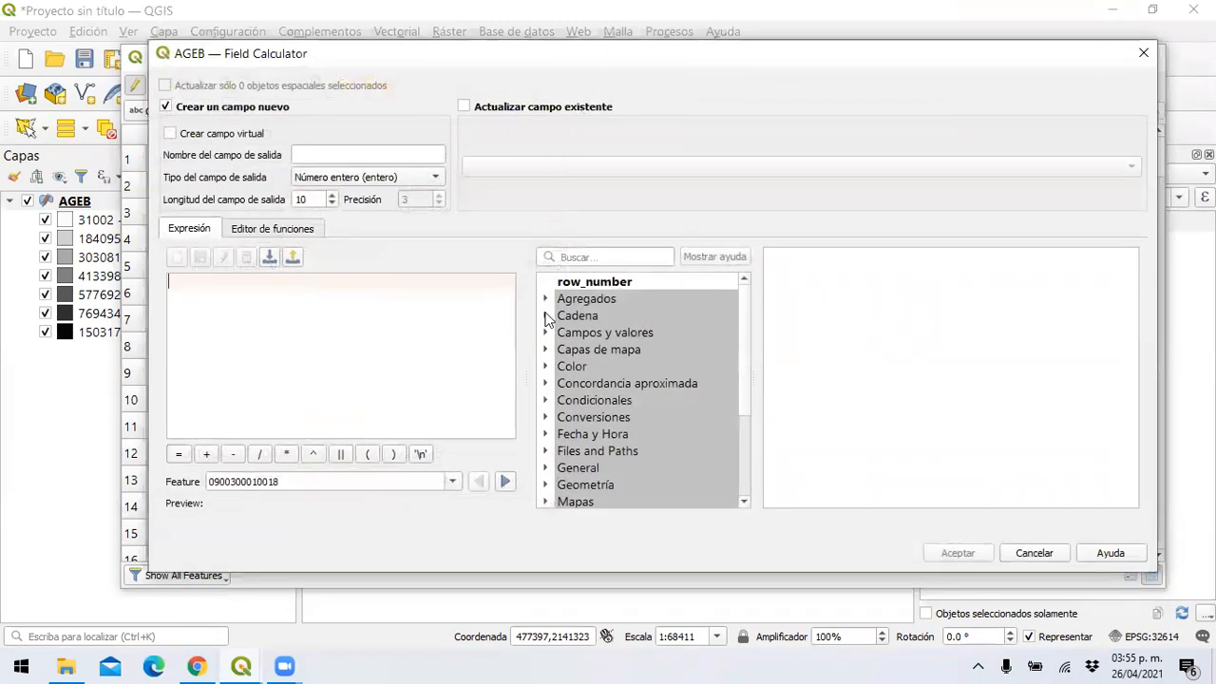
click(306, 152)
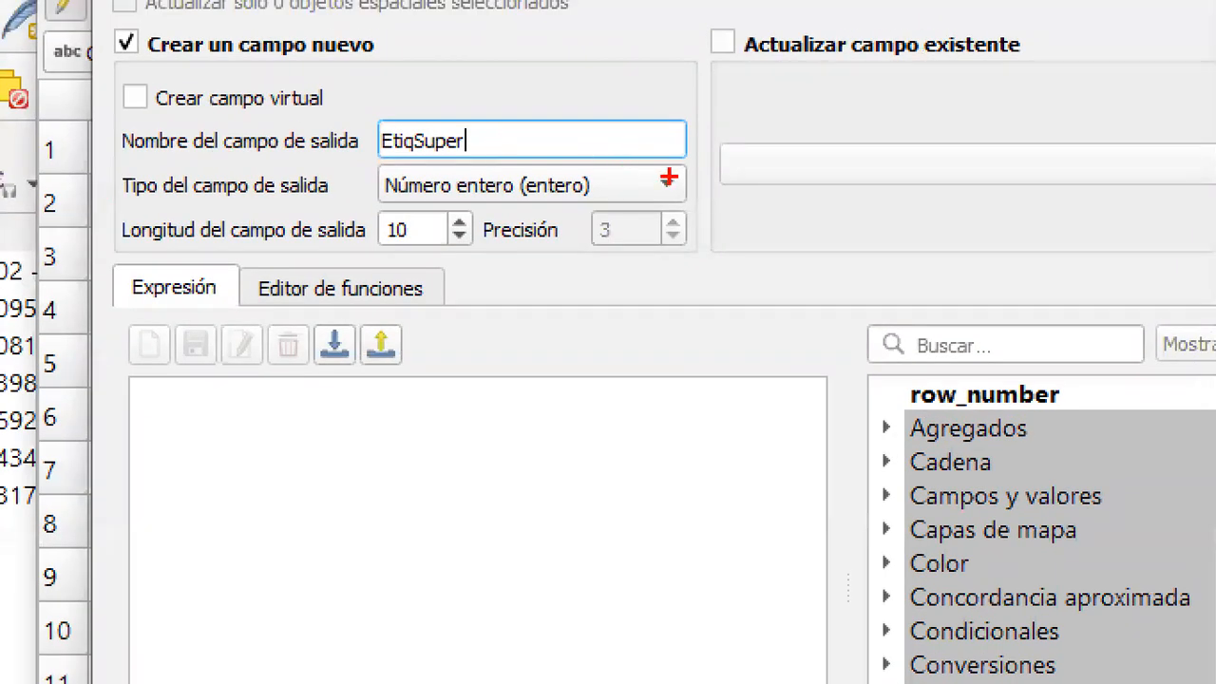
Step: Mark the output field type selector, the length value and the expression area on the magnified Field Calculator
mouse_move(669, 178)
mouse_down()
mouse_move(653, 190)
mouse_move(703, 192)
mouse_move(671, 176)
mouse_up()
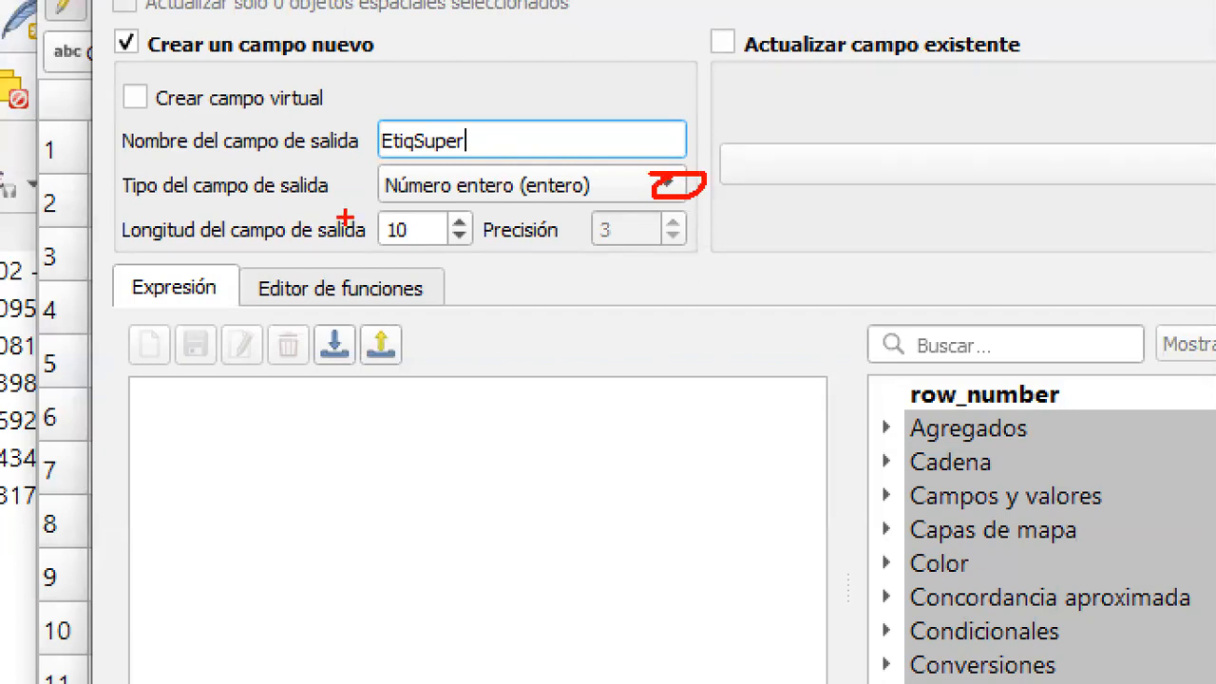
mouse_move(418, 202)
mouse_down()
mouse_move(374, 228)
mouse_move(397, 256)
mouse_move(487, 241)
mouse_move(428, 207)
mouse_up()
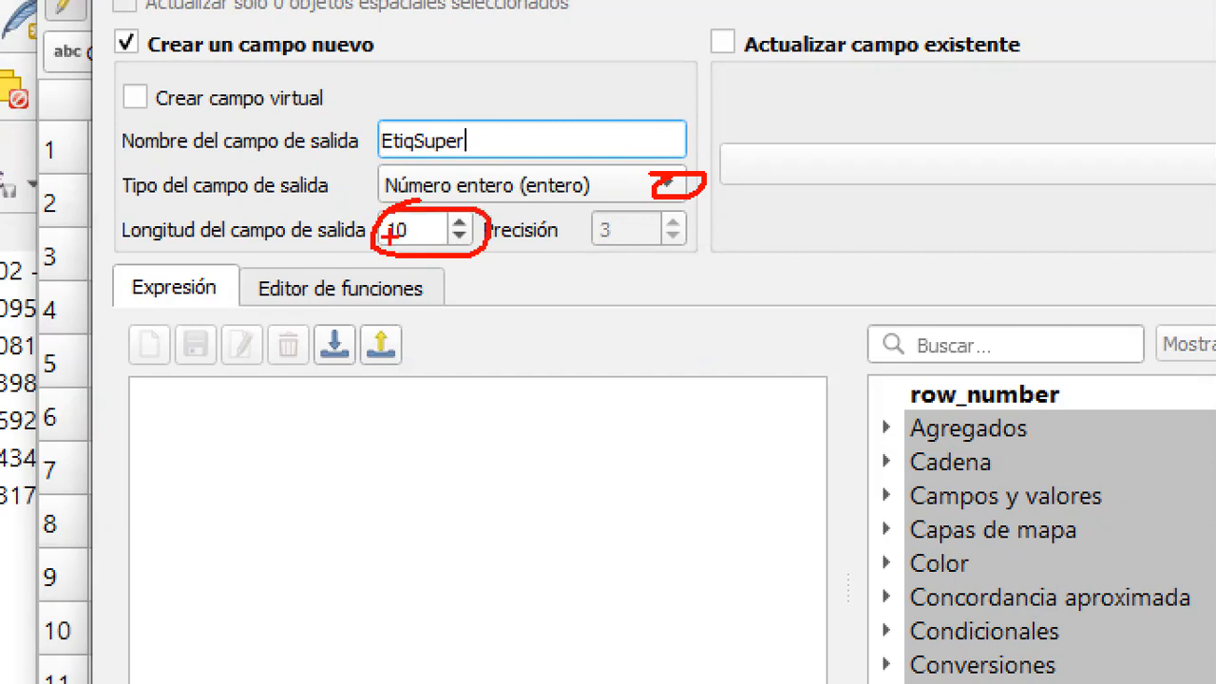
mouse_move(482, 275)
mouse_down()
mouse_move(486, 293)
mouse_move(527, 302)
mouse_up()
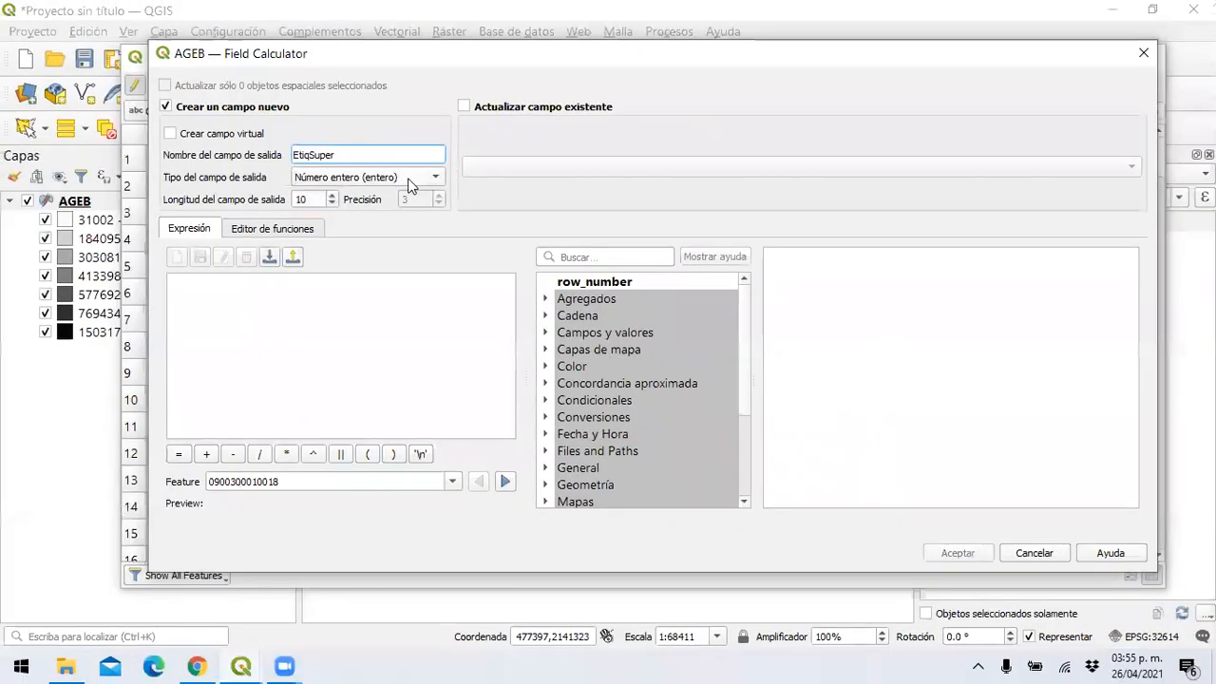
Step: Set the output field type to Texto (cadena) with length 12 and select the concat function under Cadena
click(621, 187)
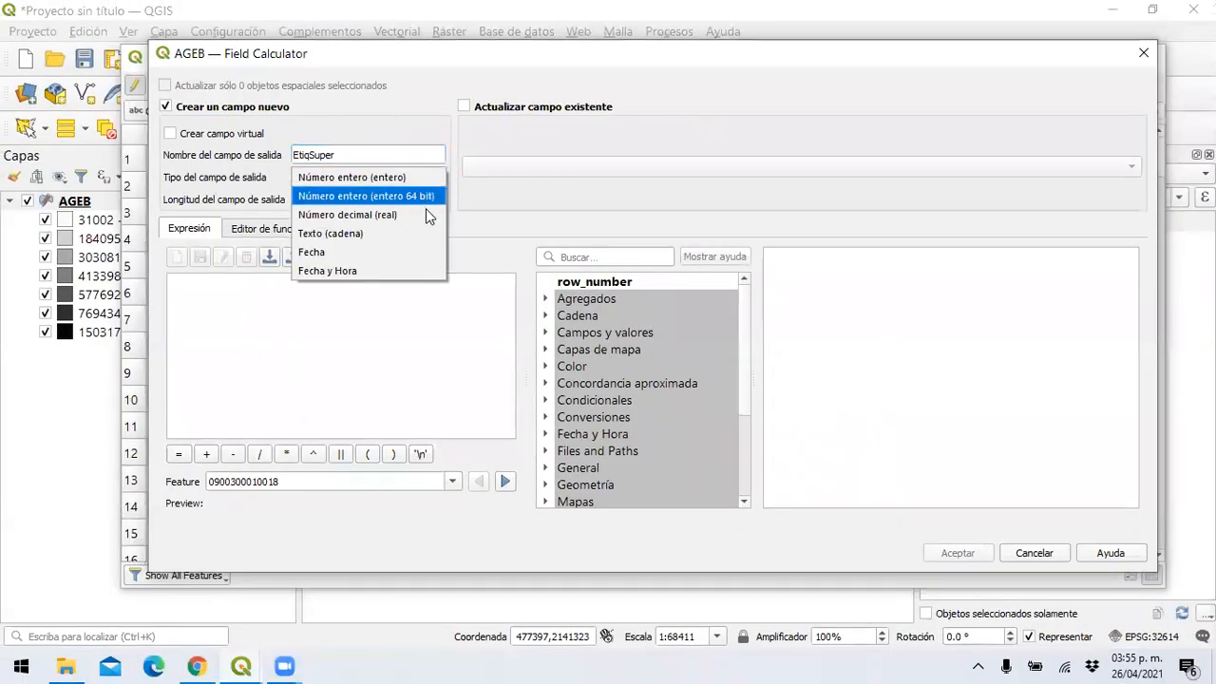
click(420, 234)
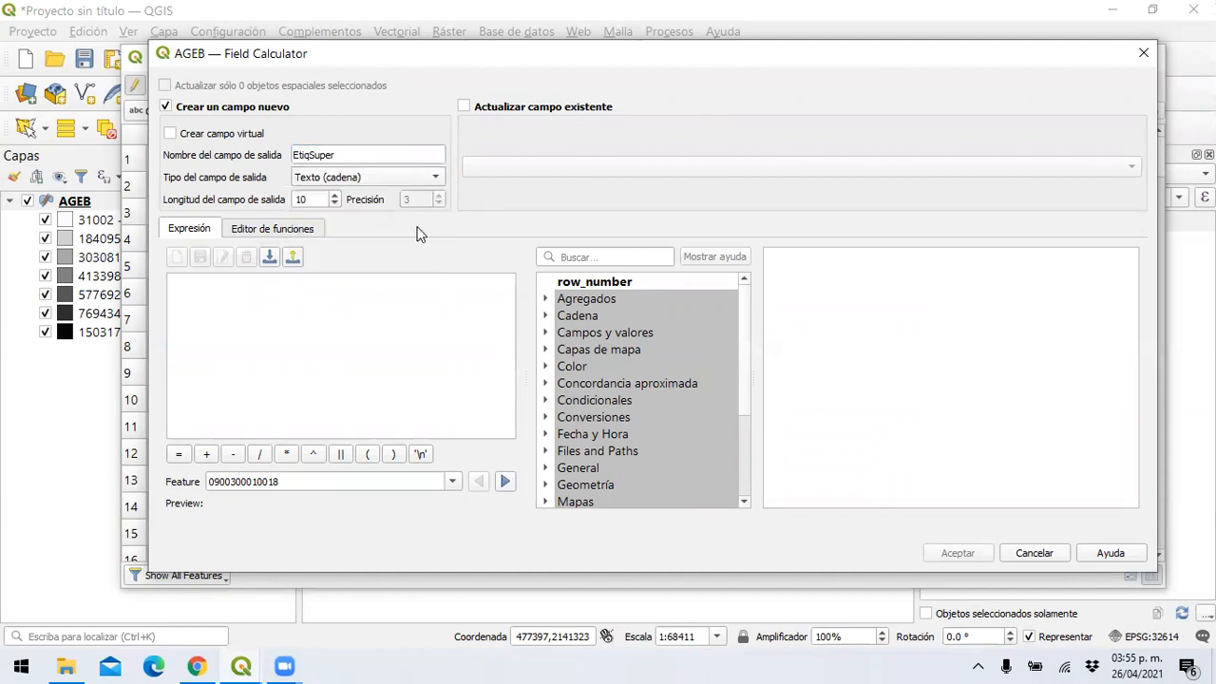
click(336, 195)
click(376, 304)
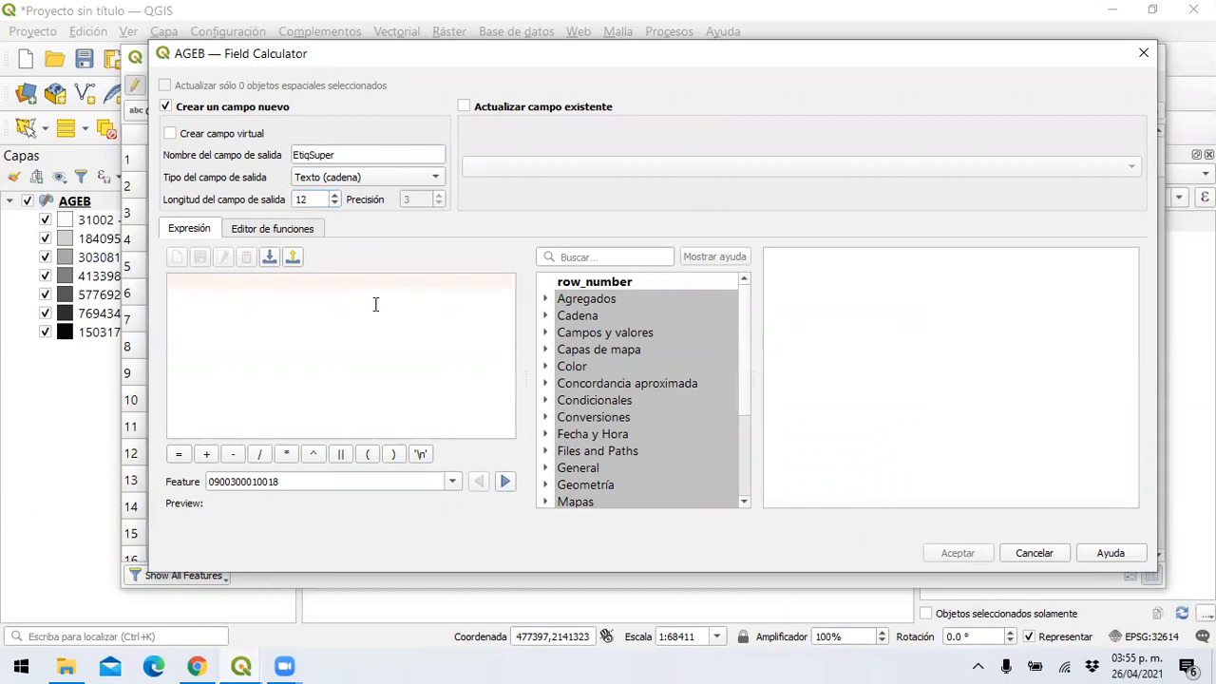
click(551, 317)
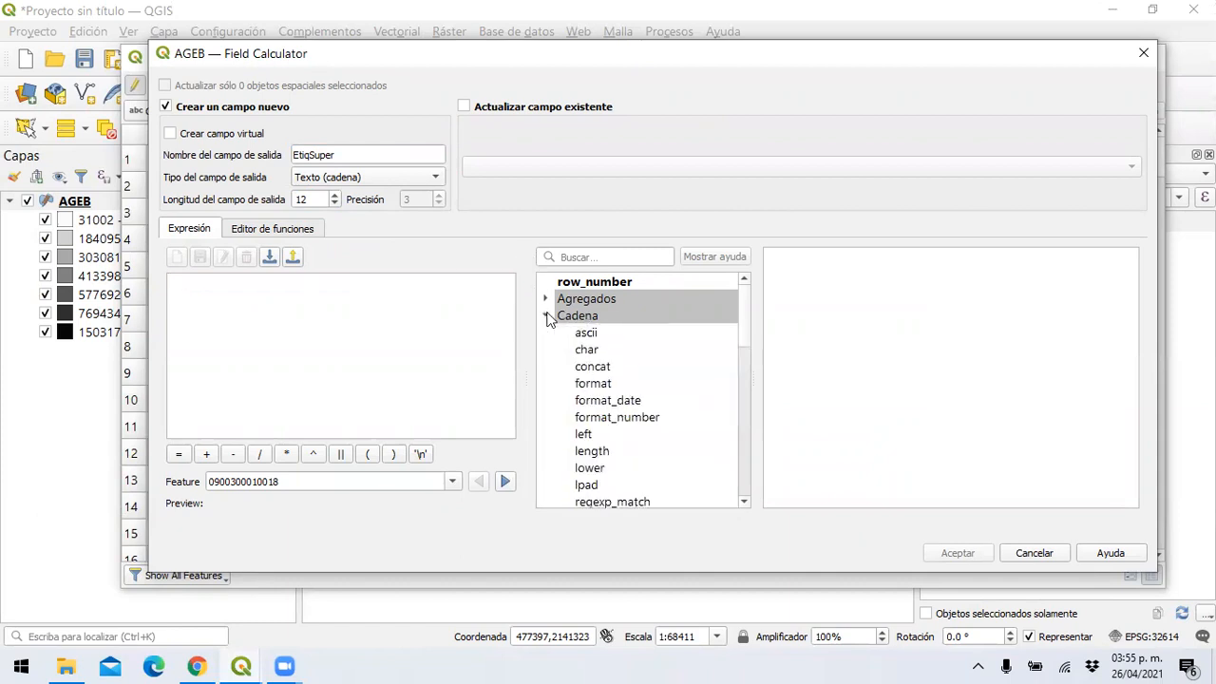
click(591, 369)
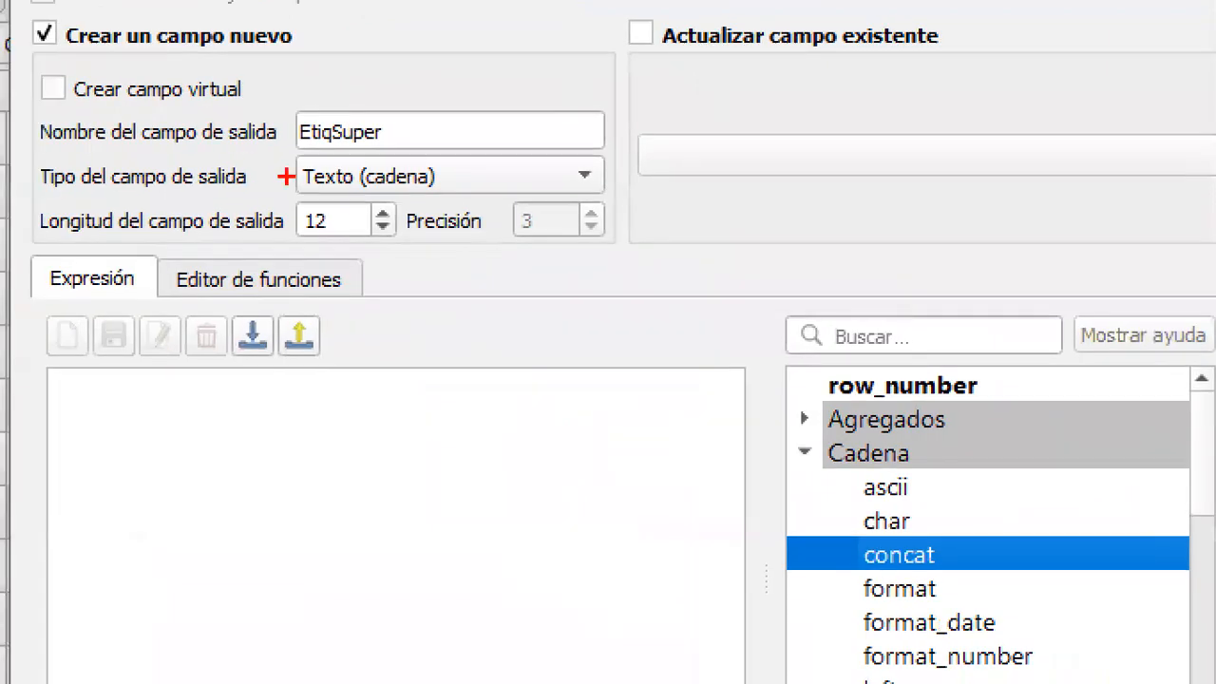
Step: Circle the output field's name, type and length on the magnified Field Calculator
mouse_move(330, 107)
mouse_down()
mouse_move(277, 142)
mouse_move(421, 149)
mouse_move(376, 92)
mouse_move(315, 96)
mouse_up()
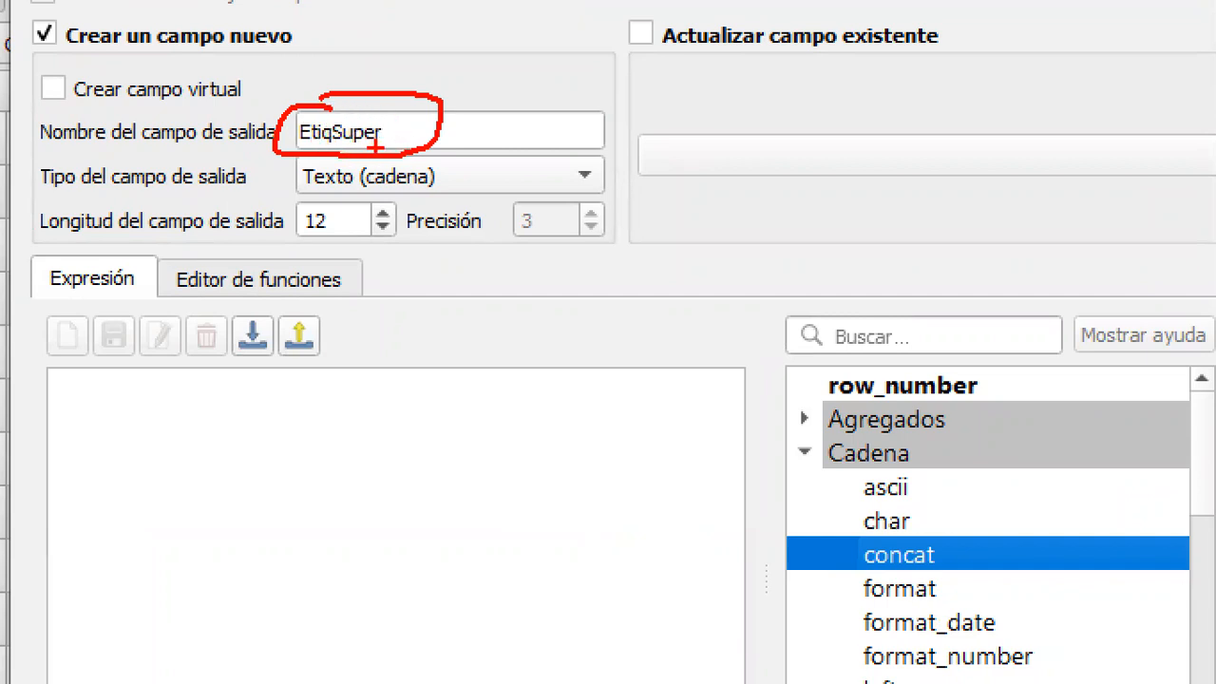
mouse_move(298, 159)
mouse_down()
mouse_move(283, 192)
mouse_move(465, 197)
mouse_move(401, 155)
mouse_up()
mouse_move(323, 207)
mouse_down()
mouse_move(239, 226)
mouse_move(365, 251)
mouse_move(328, 202)
mouse_up()
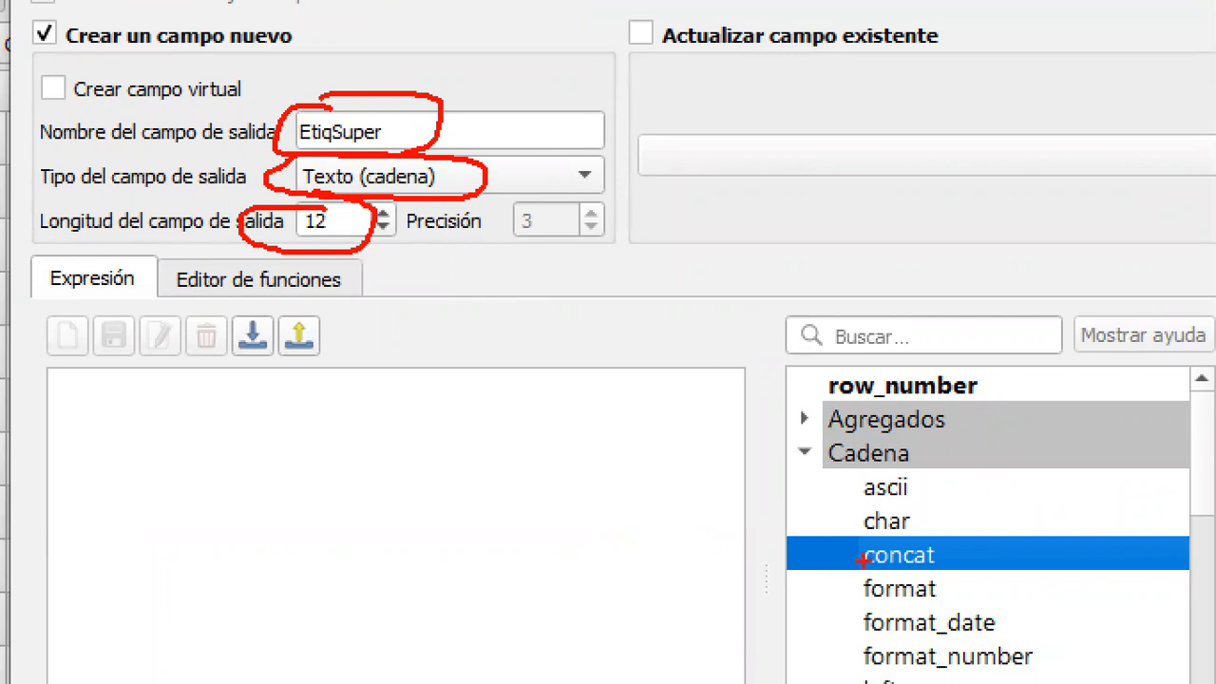
key(Escape)
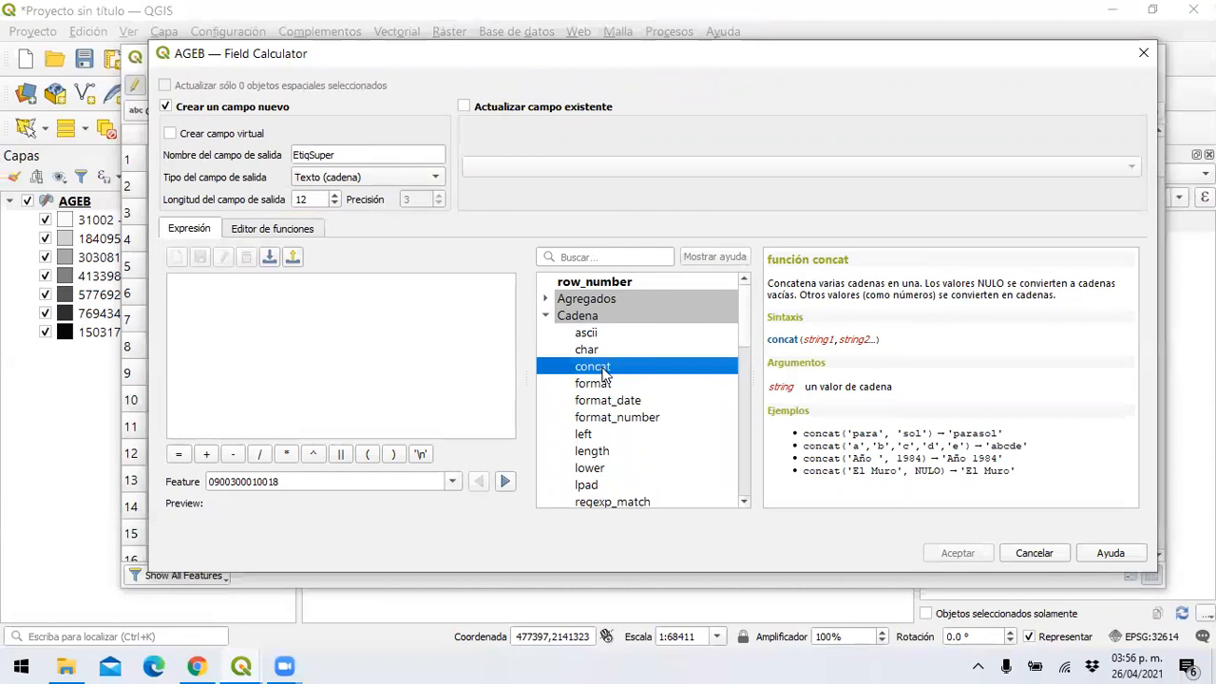
Step: Build the expression concat( "SupKm2" ,' km2') from the concat function, the SupKm2 field and the unit text
double_click(573, 368)
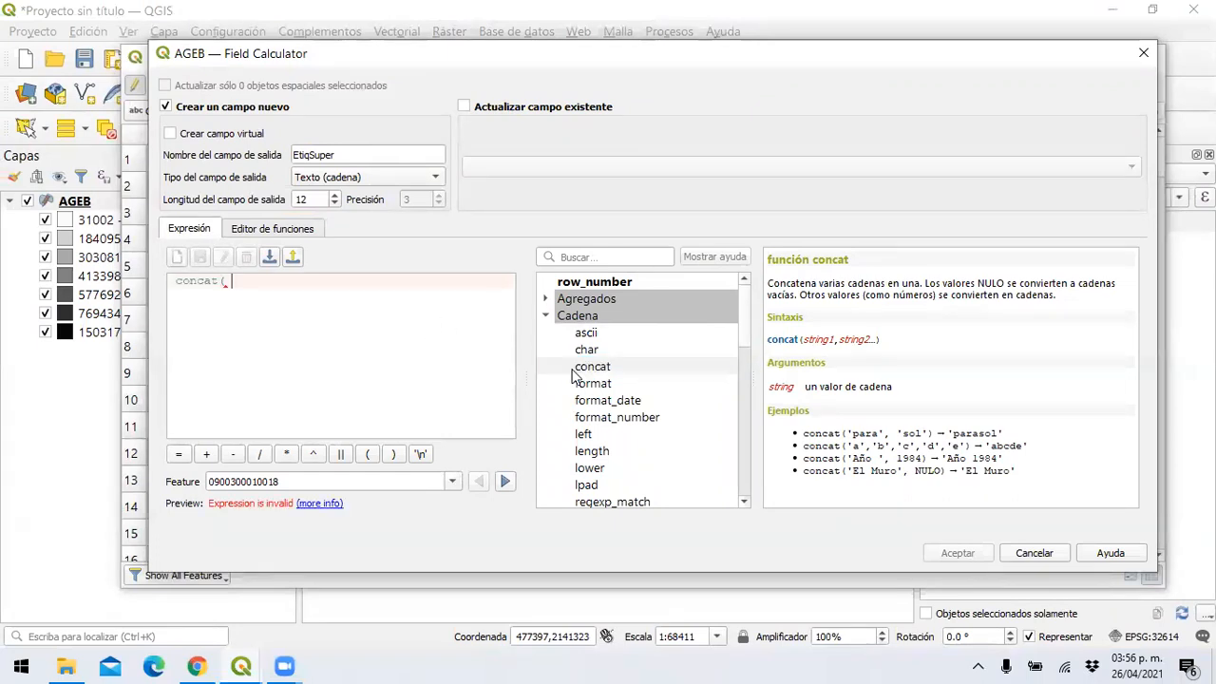
click(547, 316)
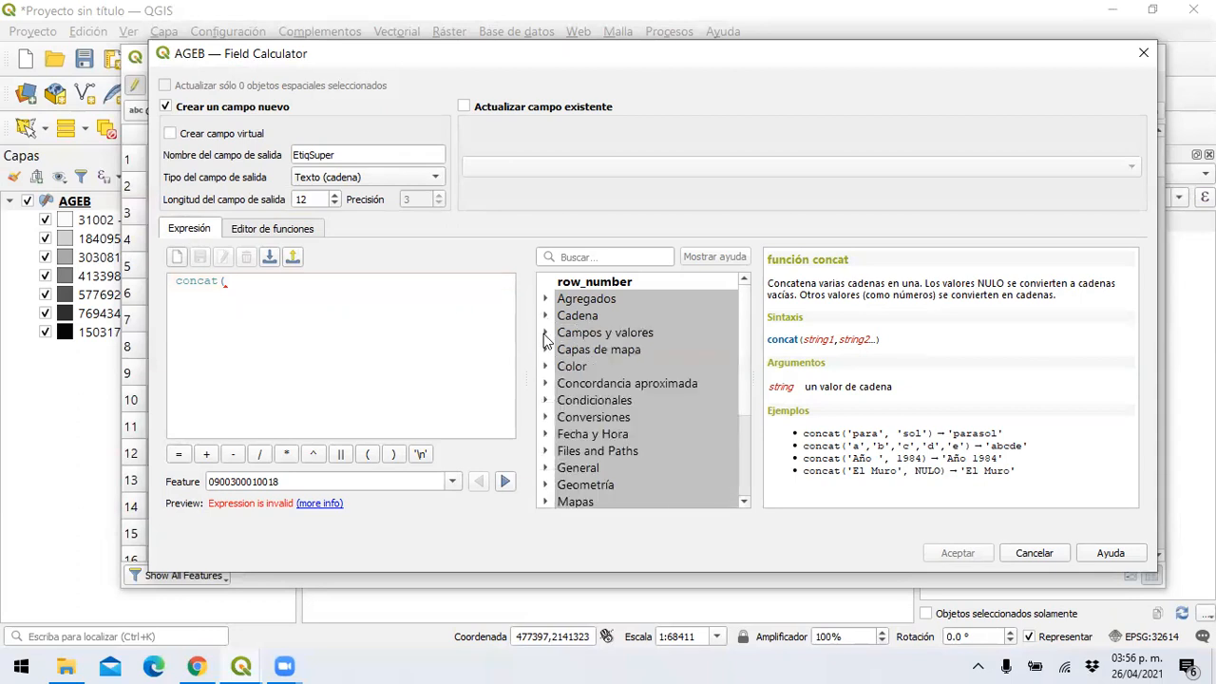
click(546, 333)
click(610, 426)
double_click(610, 426)
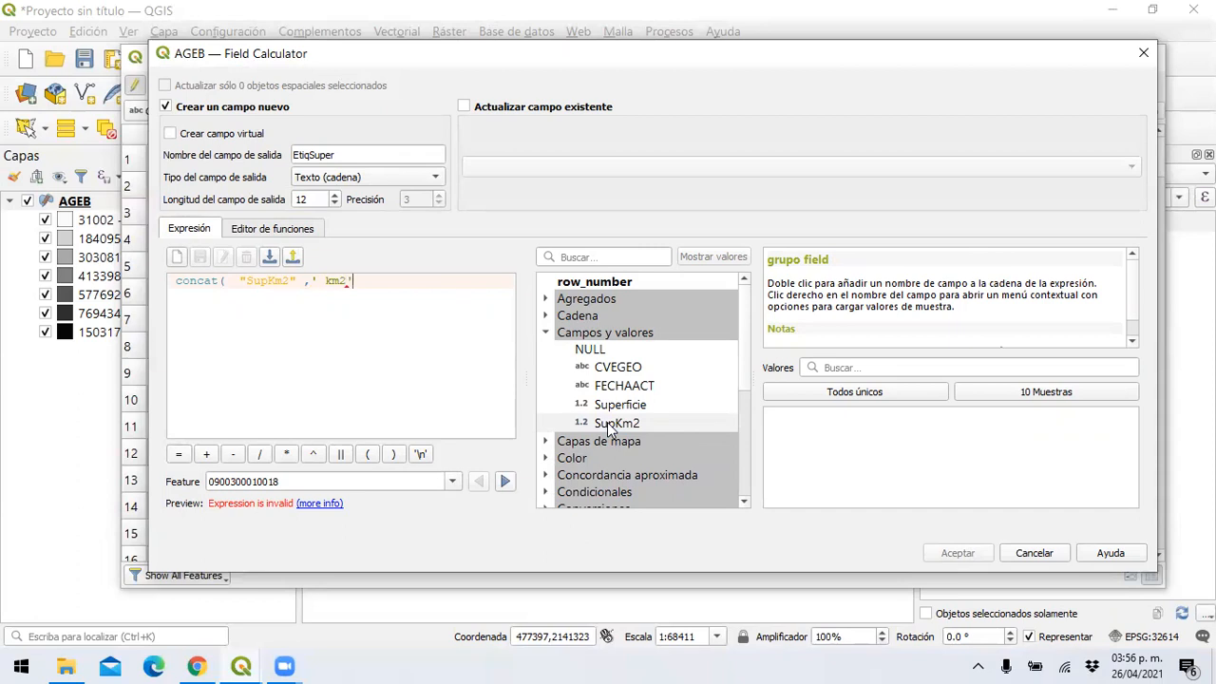
text())
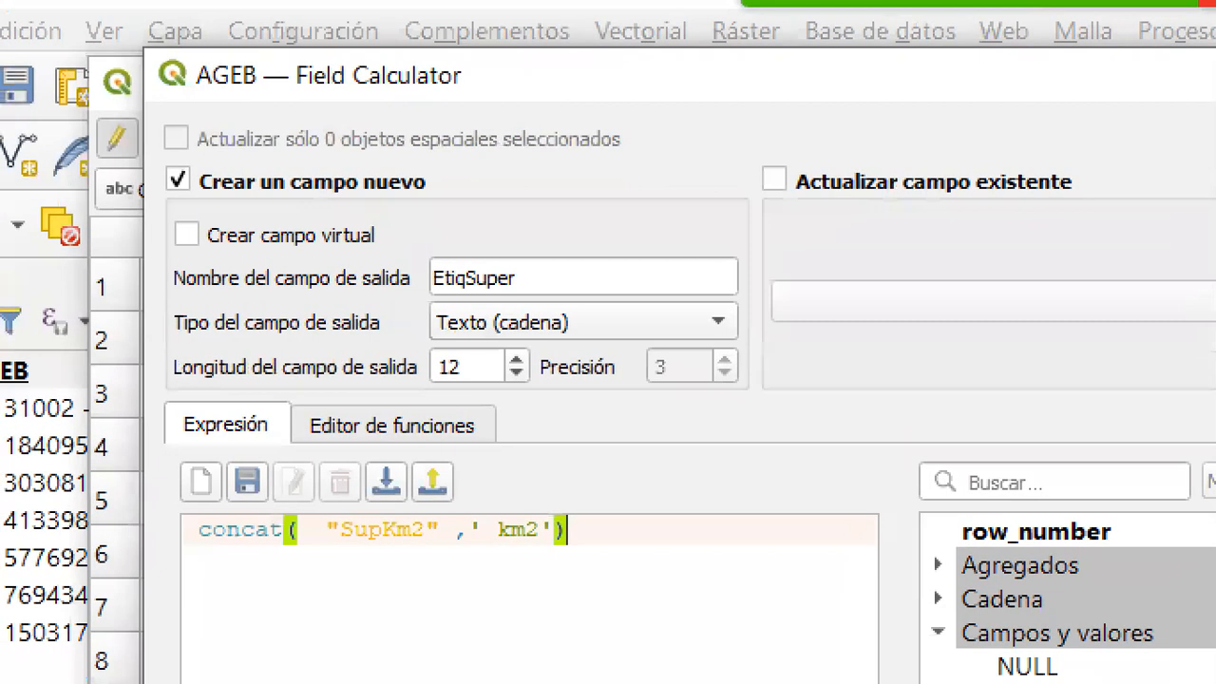
Step: Mark the output field name, the whole expression and its concat, SupKm2 and unit text parts on the magnified dialog
key(ctrl+2)
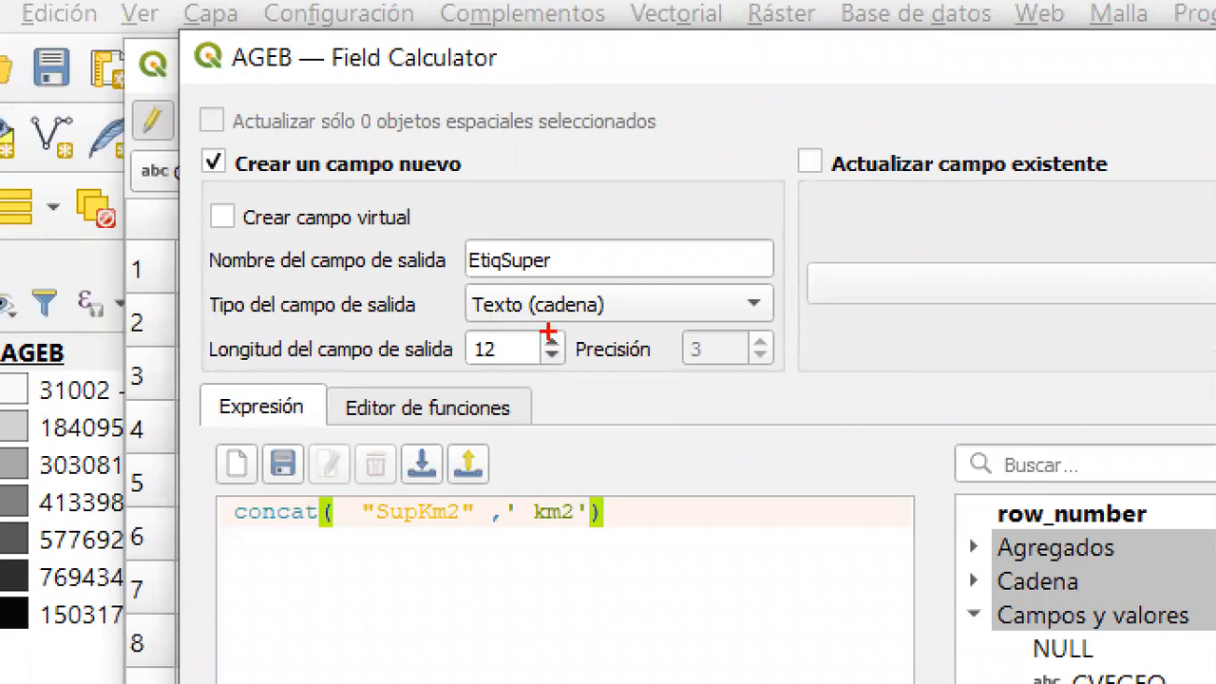
mouse_move(494, 228)
mouse_down()
mouse_move(473, 235)
mouse_move(637, 278)
mouse_move(658, 265)
mouse_up()
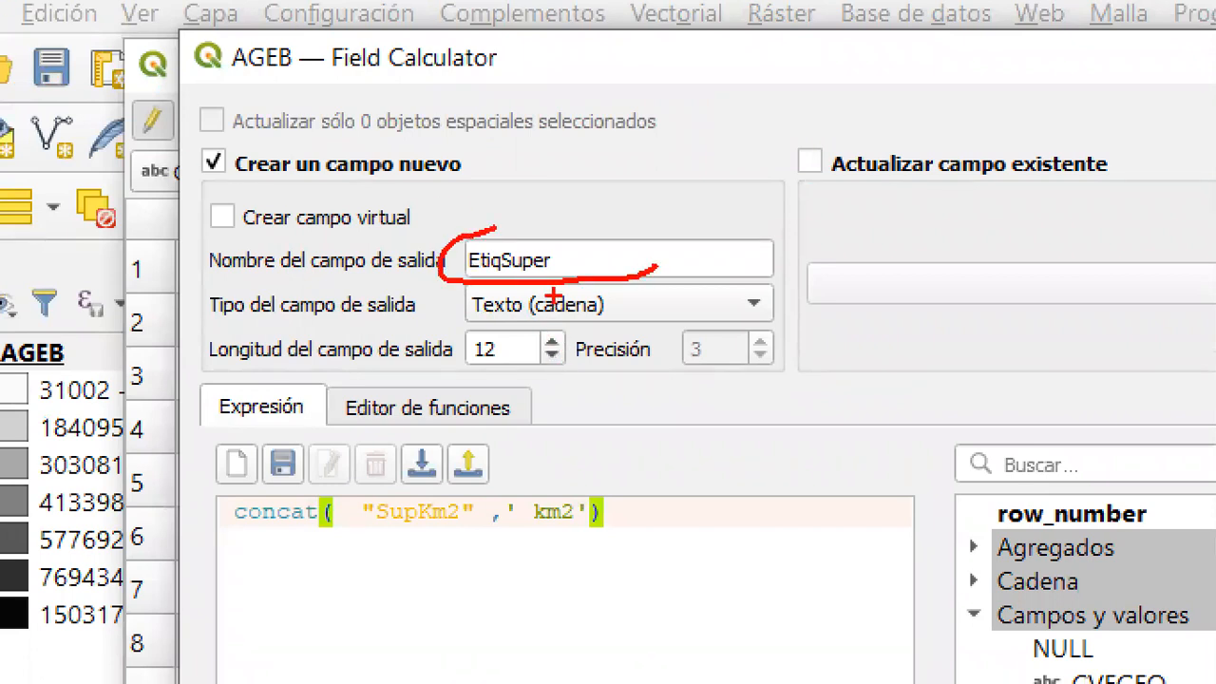
drag(234, 549, 656, 549)
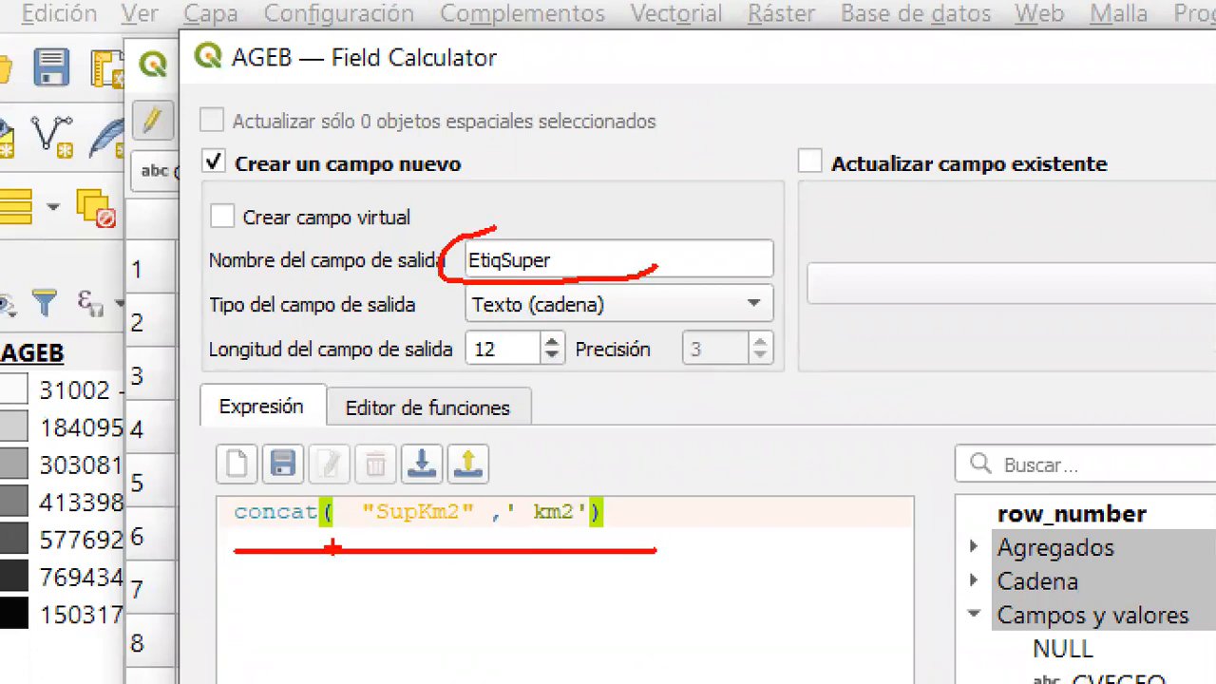
drag(244, 530, 323, 534)
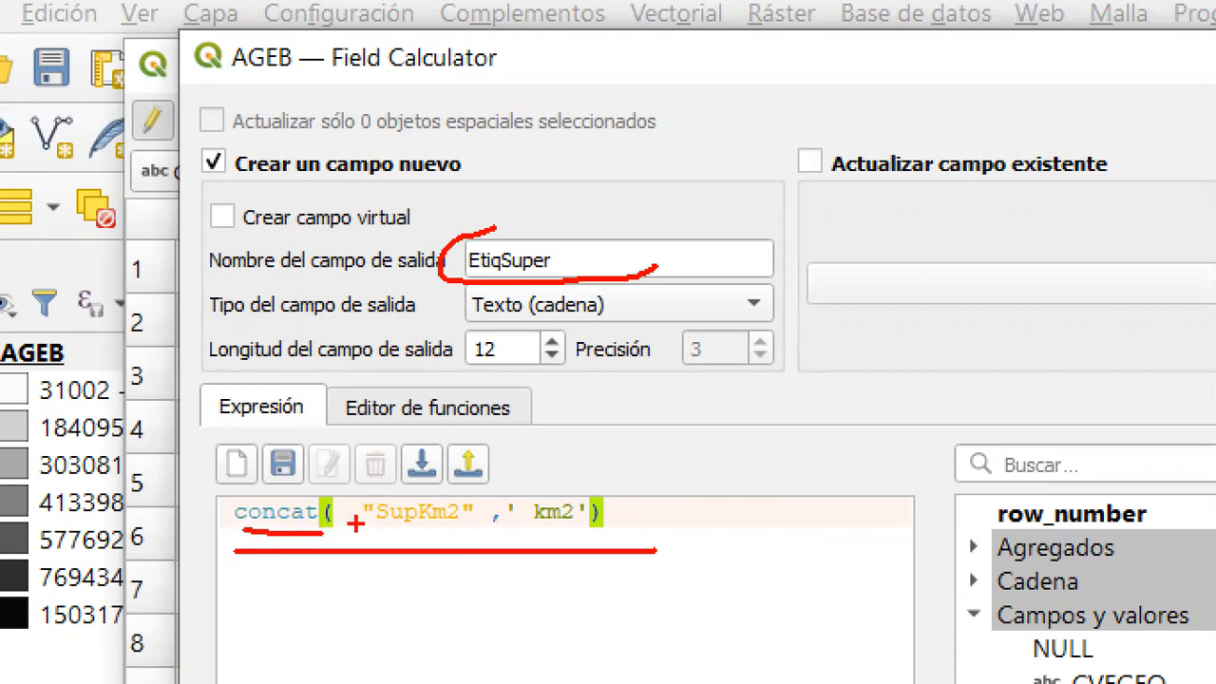
mouse_move(413, 478)
mouse_down()
mouse_move(373, 543)
mouse_move(461, 547)
mouse_move(477, 487)
mouse_move(415, 481)
mouse_up()
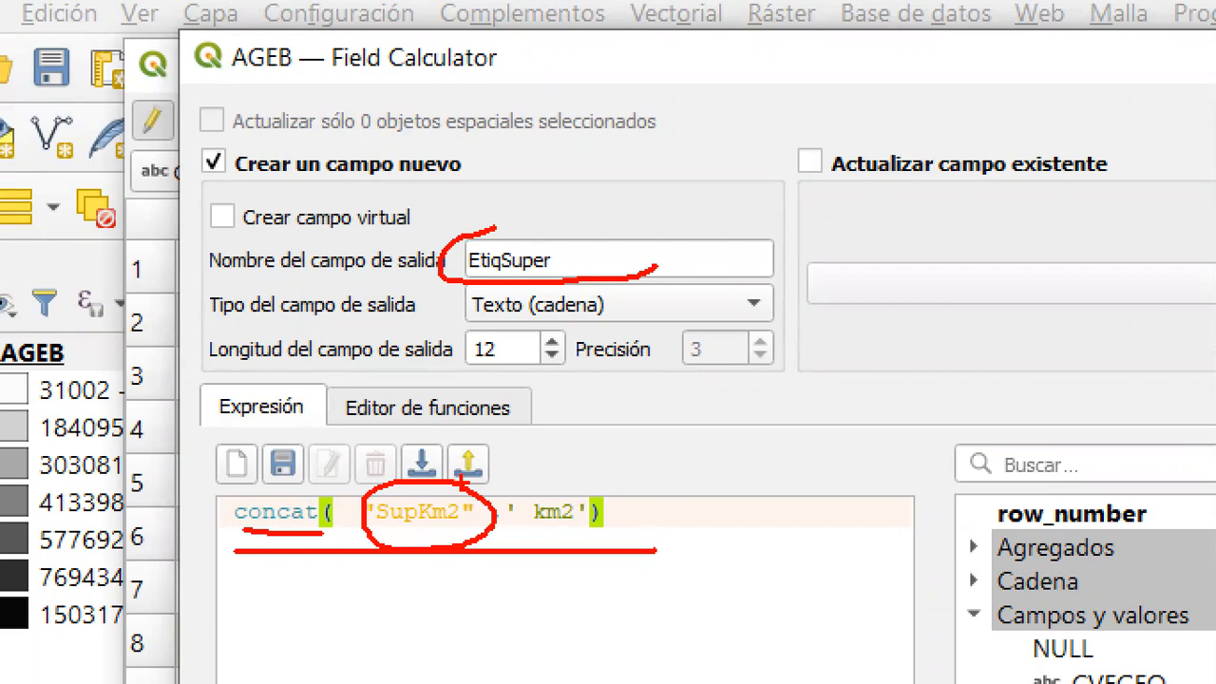
mouse_move(572, 506)
mouse_down()
mouse_move(559, 480)
mouse_move(488, 506)
mouse_move(509, 540)
mouse_move(570, 543)
mouse_move(616, 504)
mouse_move(576, 473)
mouse_up()
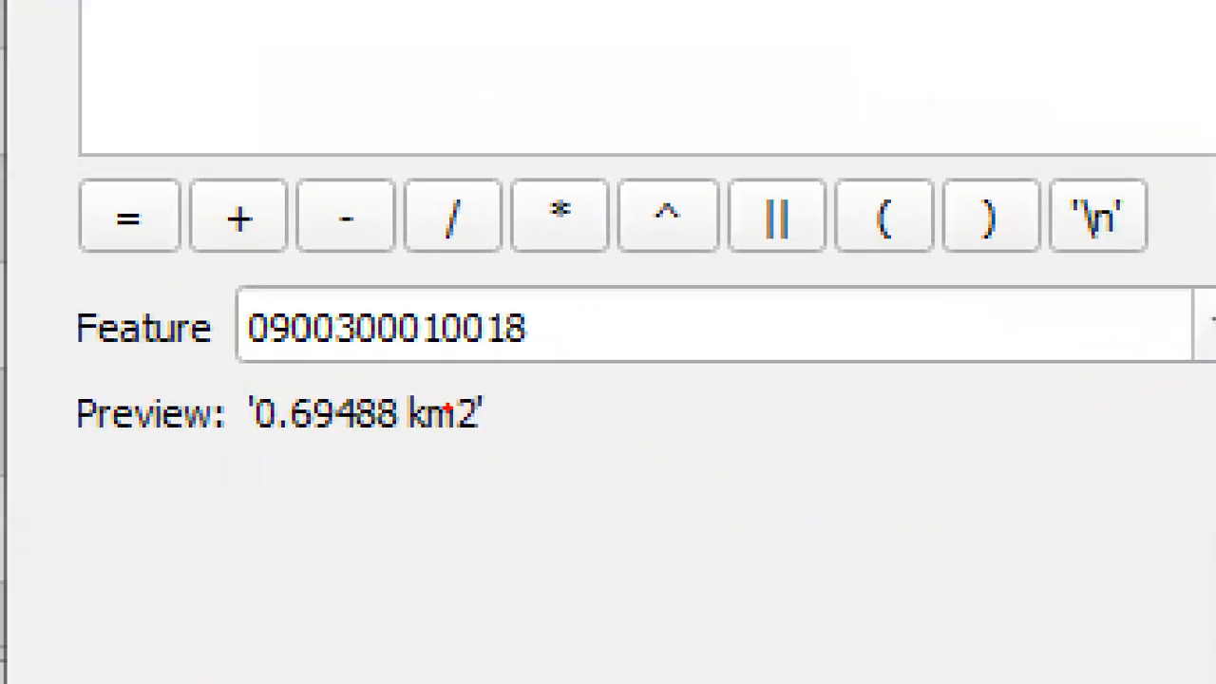
Step: Underline the expression's preview value and run the calculation to create the EtiqSuper field
drag(233, 450, 534, 435)
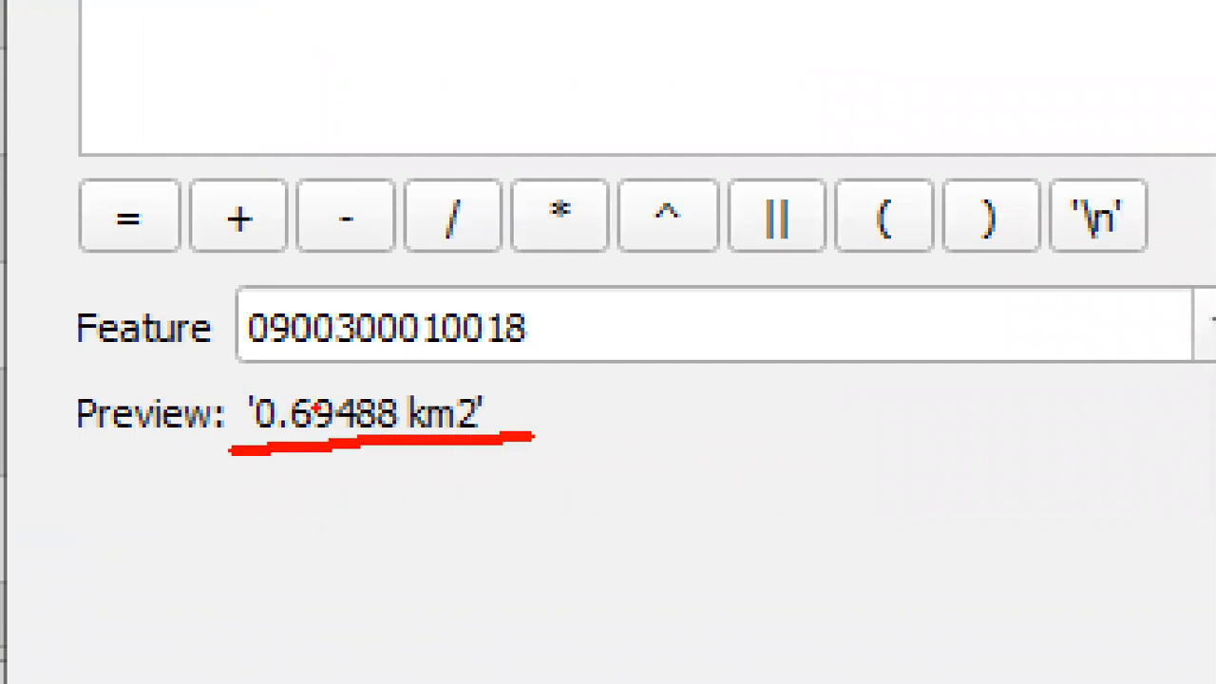
mouse_move(408, 448)
mouse_down()
mouse_move(490, 445)
mouse_move(565, 352)
mouse_move(205, 361)
mouse_move(133, 438)
mouse_move(351, 457)
mouse_up()
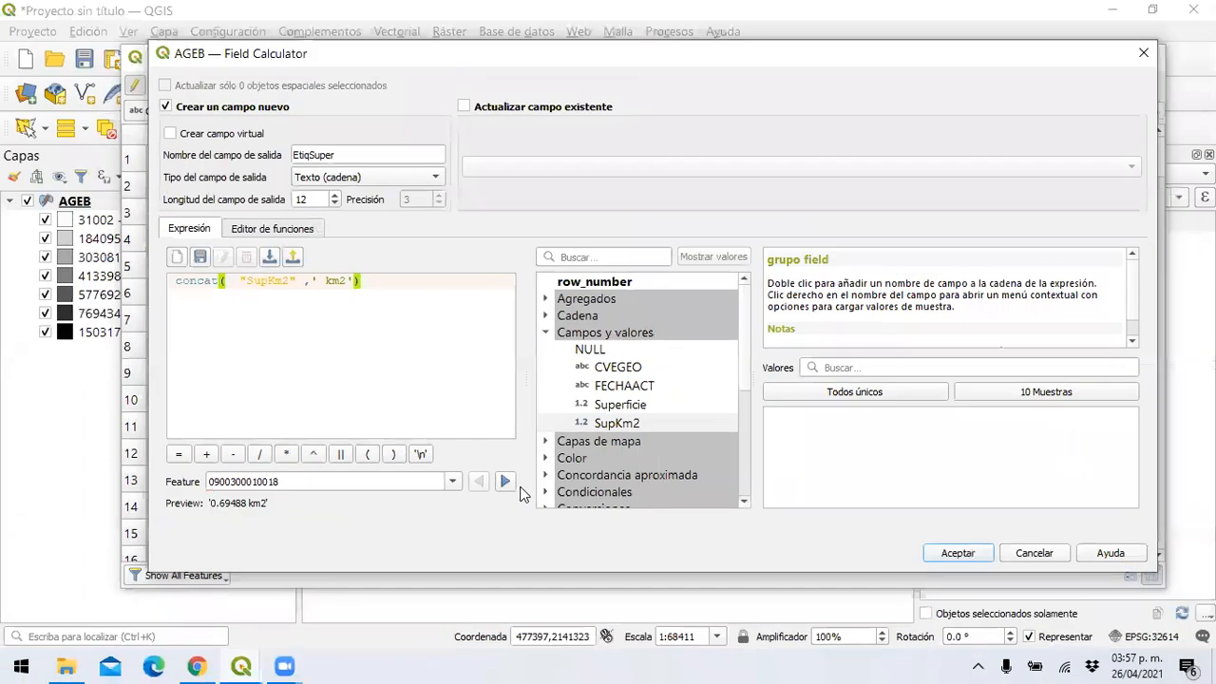
click(957, 555)
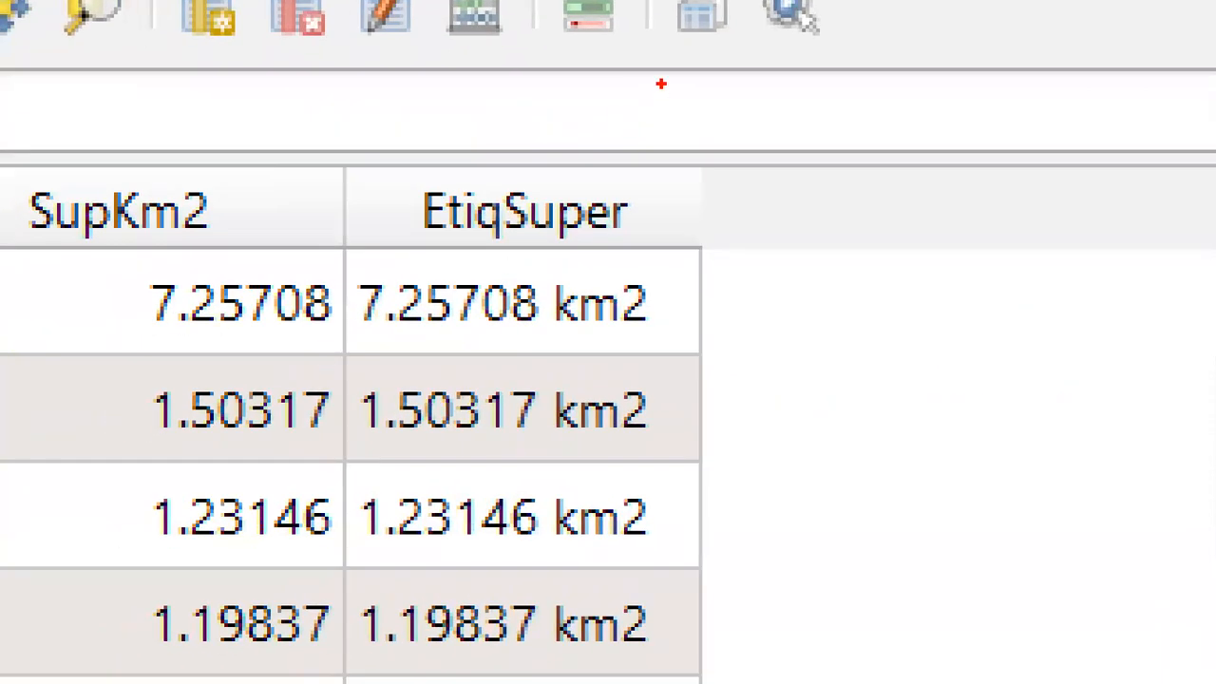
Step: Mark the EtiqSuper header and the second row's number and unit on the magnified table, and write Texto beside the column
mouse_move(447, 151)
mouse_down()
mouse_move(353, 195)
mouse_move(712, 290)
mouse_move(418, 152)
mouse_move(378, 171)
mouse_up()
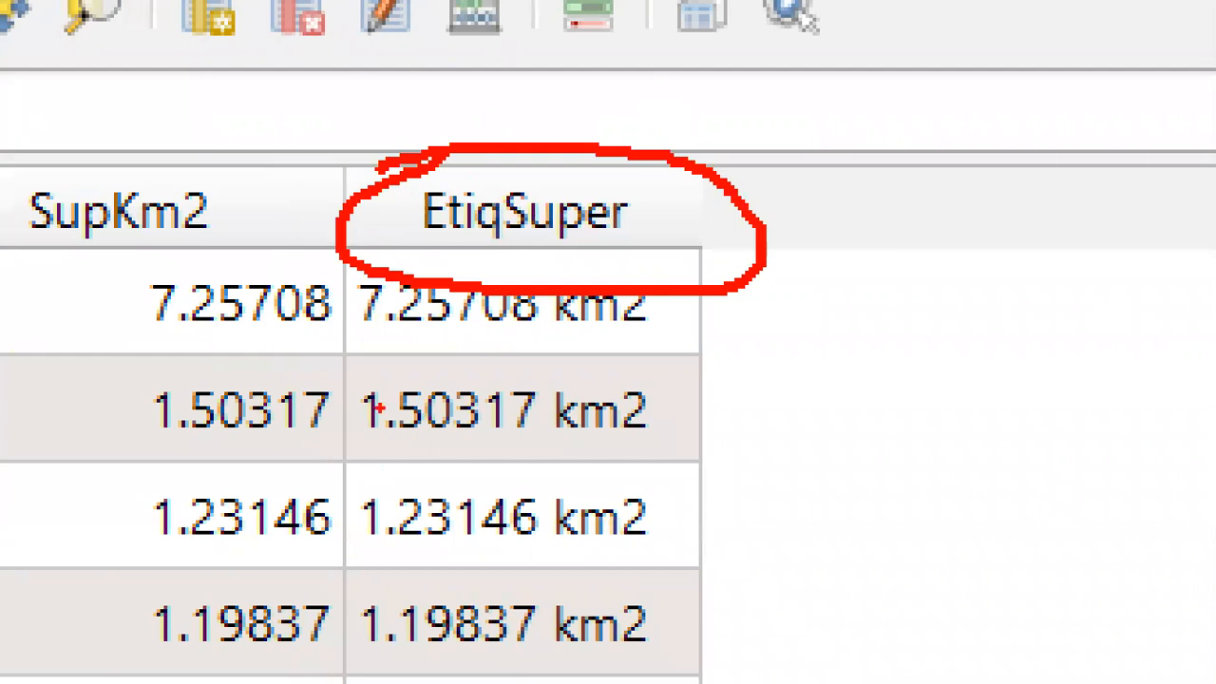
drag(356, 451, 669, 439)
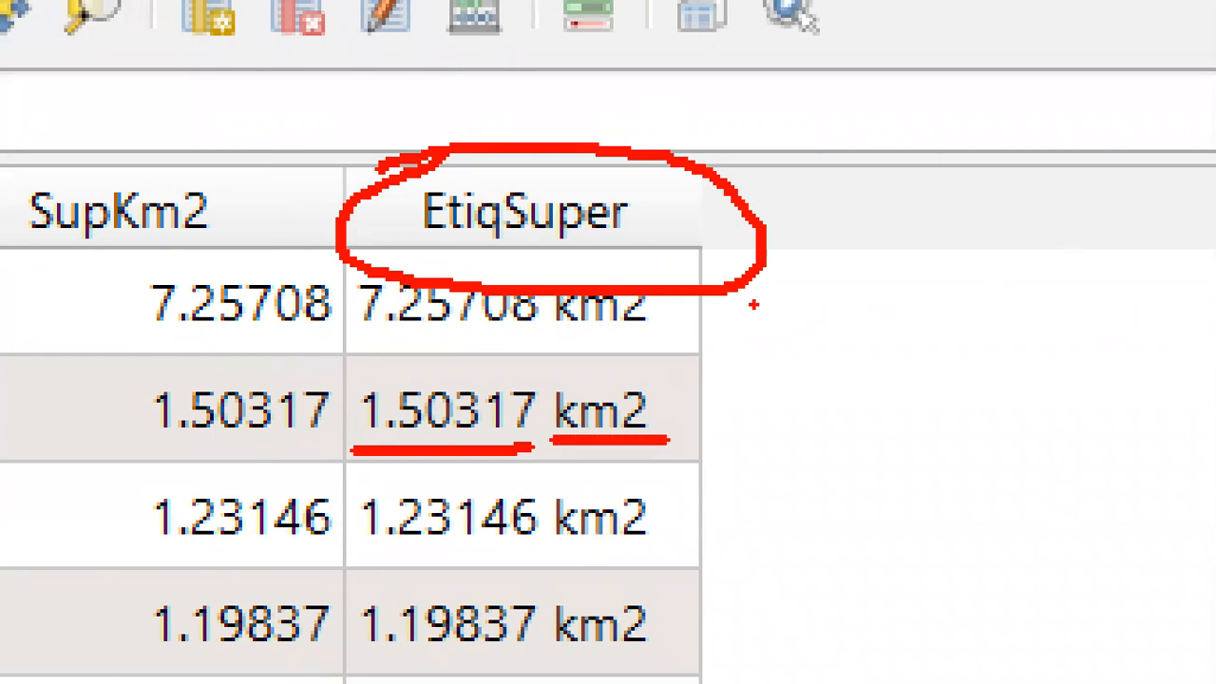
drag(754, 305, 753, 384)
drag(720, 305, 810, 305)
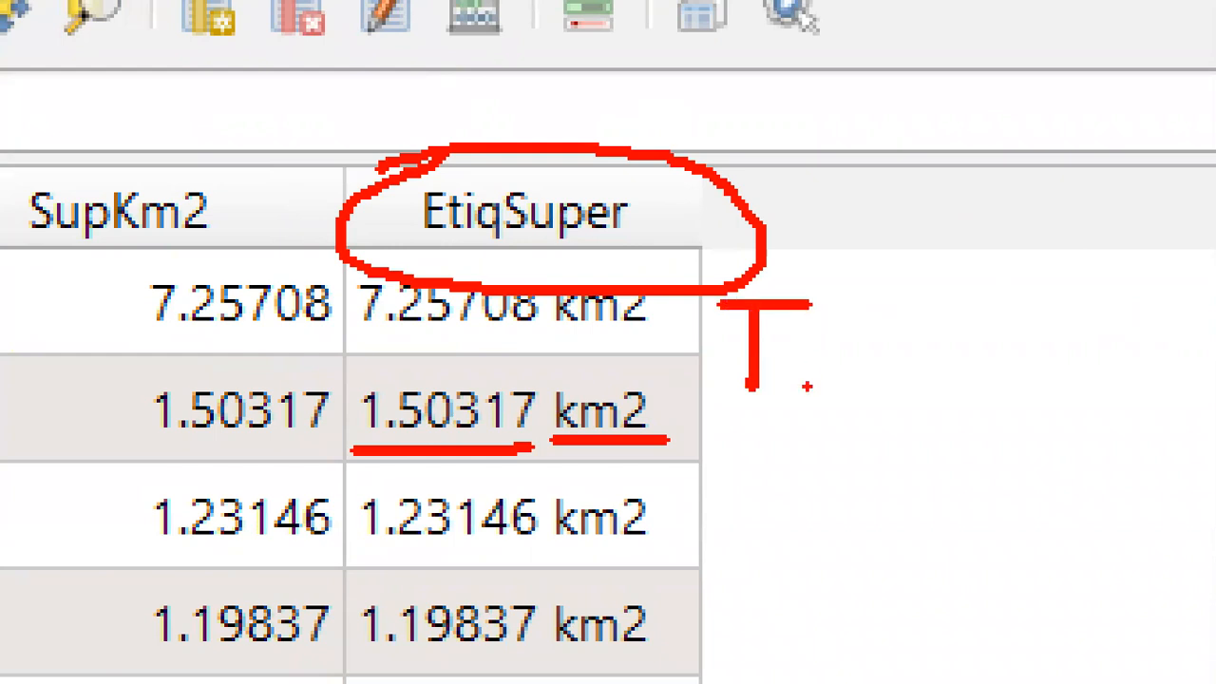
mouse_move(810, 356)
mouse_down()
mouse_move(817, 326)
mouse_move(858, 385)
mouse_up()
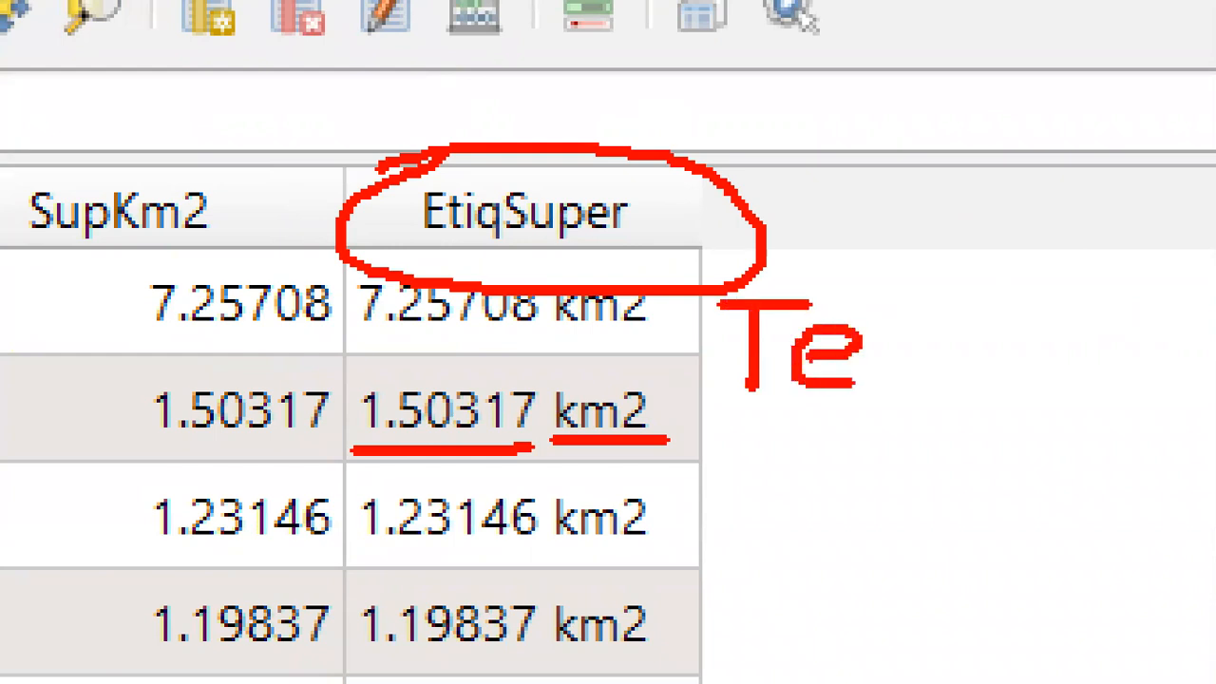
mouse_move(883, 322)
mouse_down()
mouse_move(927, 380)
mouse_move(935, 324)
mouse_up()
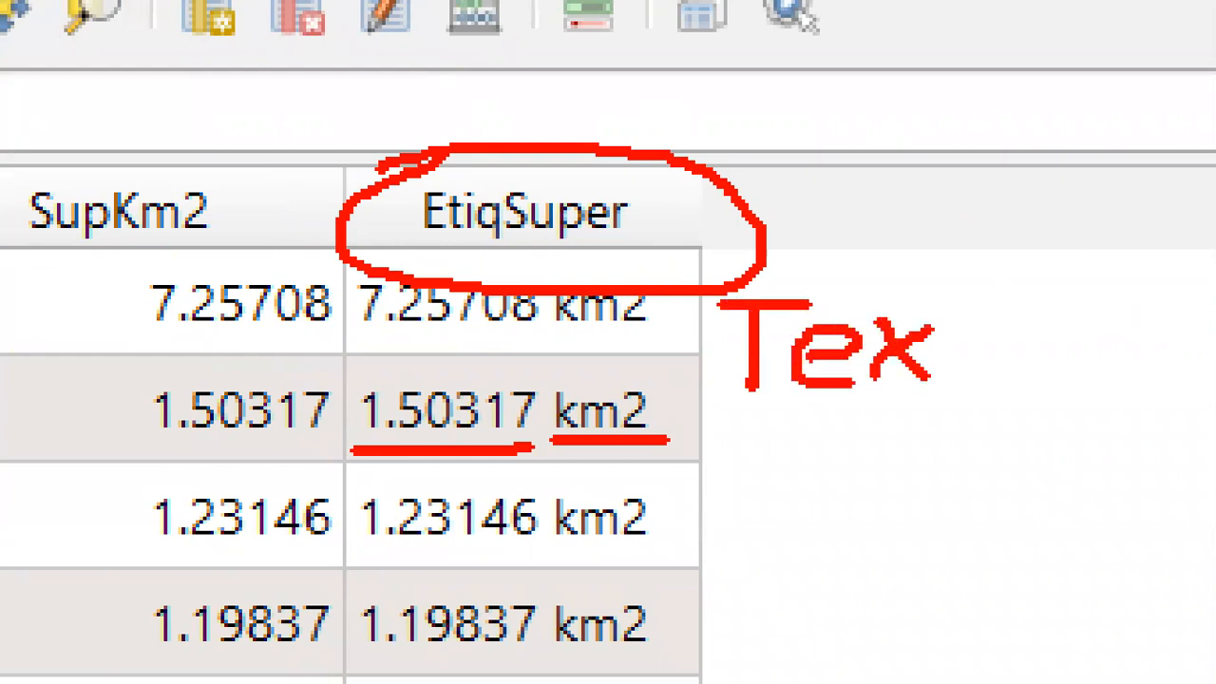
drag(1010, 275, 1022, 393)
mouse_move(950, 328)
mouse_down()
mouse_move(1036, 330)
mouse_move(1068, 404)
mouse_move(1077, 336)
mouse_up()
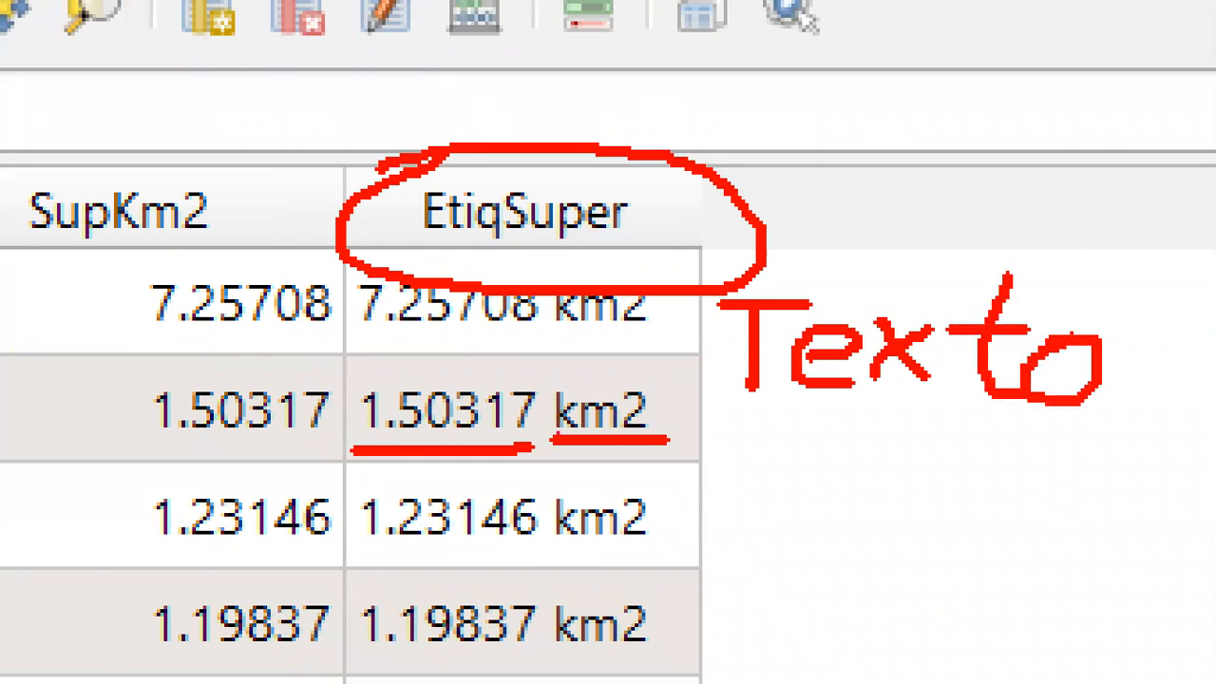
drag(483, 92, 483, 152)
key(Escape)
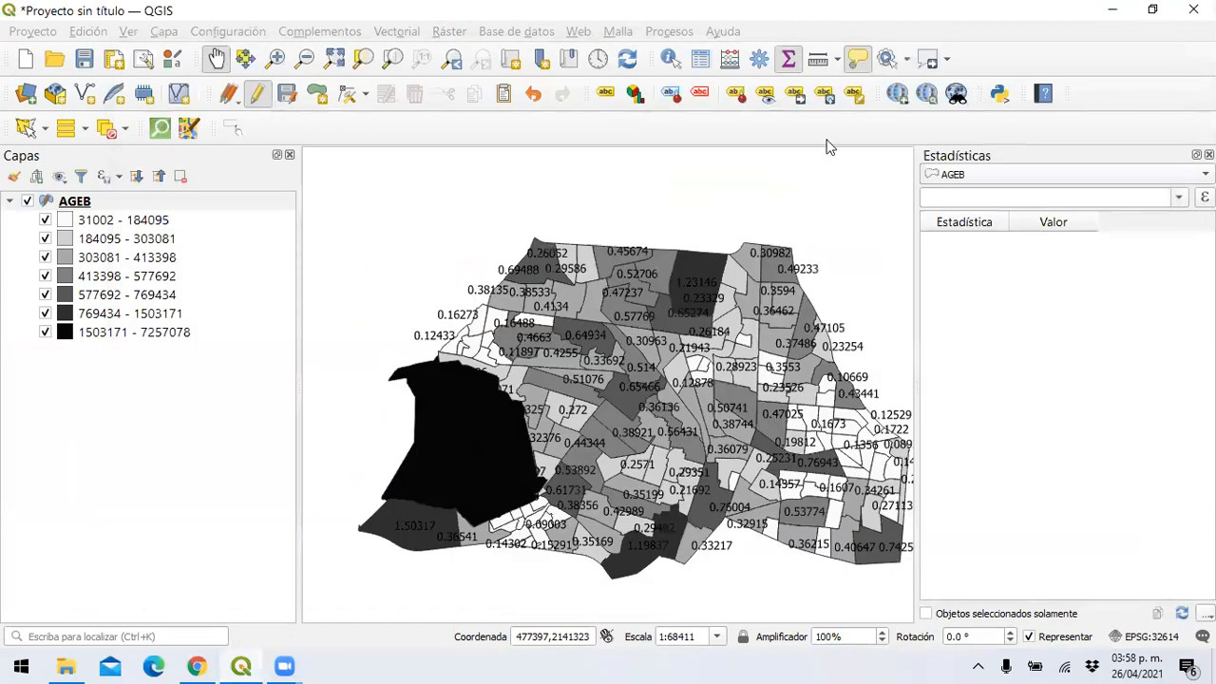
Step: Close the AGEB attribute table and circle several surface labels on the northern polygons of the magnified map
click(1145, 58)
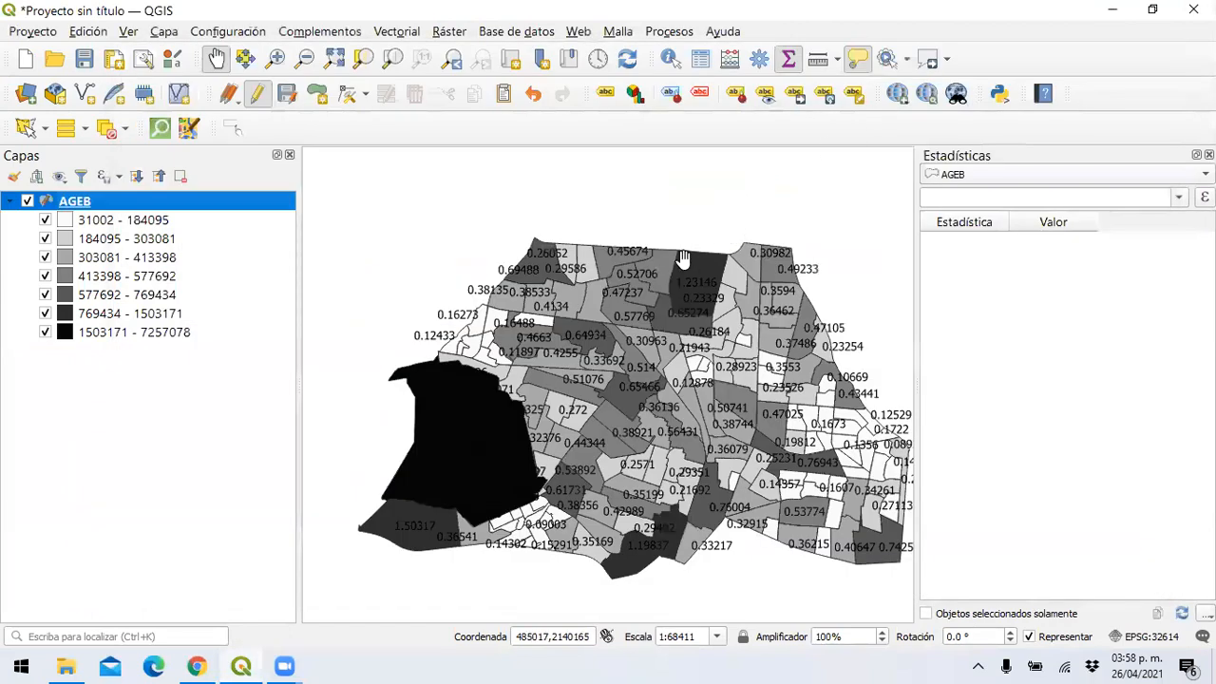
scroll(642, 277, up, 1)
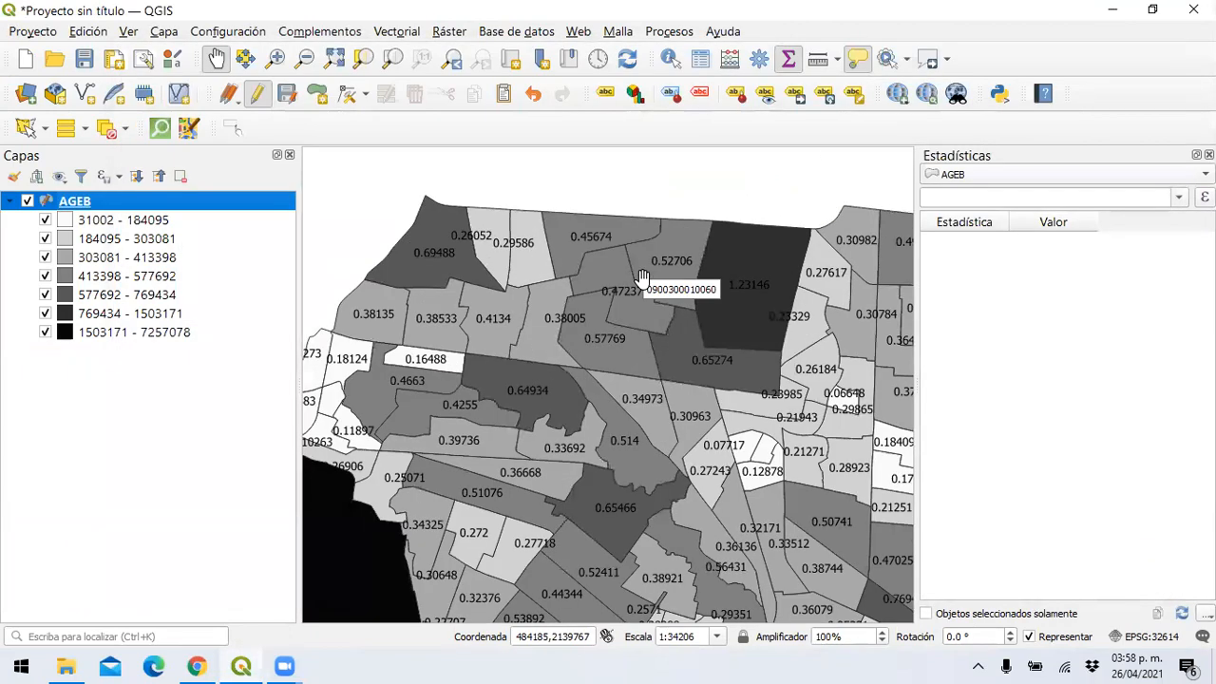
key(ctrl+1)
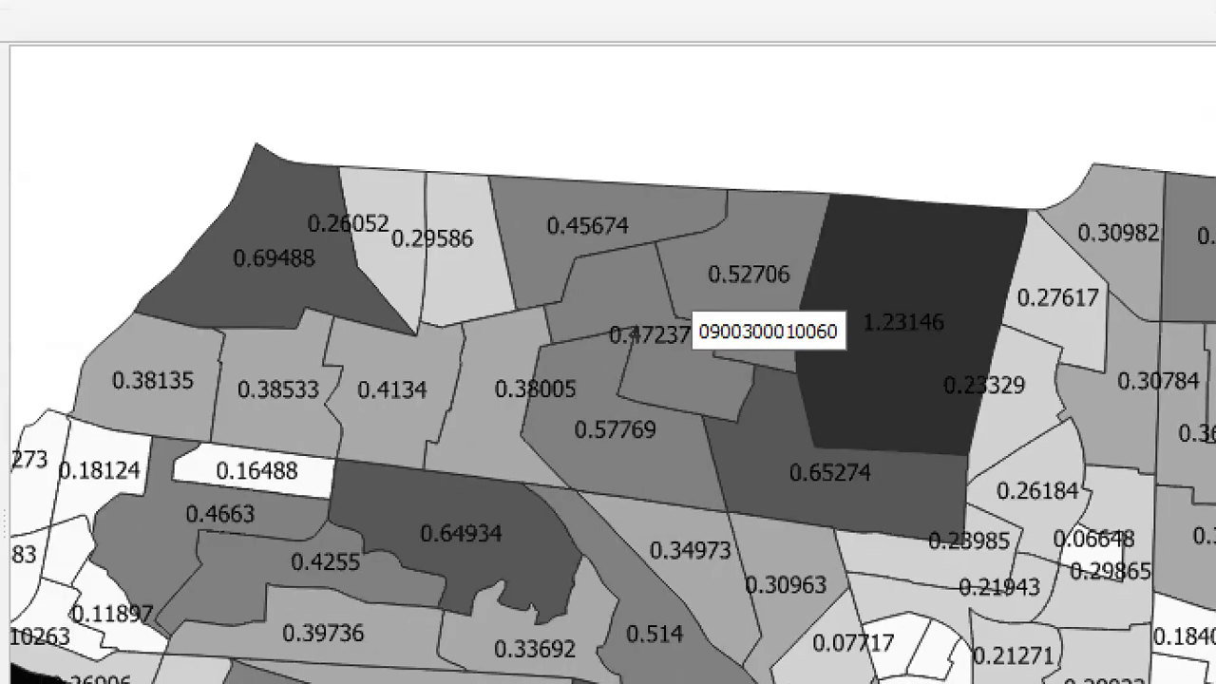
click(603, 195)
mouse_move(605, 187)
mouse_down()
mouse_move(583, 184)
mouse_move(532, 249)
mouse_move(649, 223)
mouse_move(620, 193)
mouse_up()
mouse_move(760, 236)
mouse_down()
mouse_move(711, 285)
mouse_move(766, 239)
mouse_up()
mouse_move(903, 269)
mouse_down()
mouse_move(872, 296)
mouse_move(971, 353)
mouse_move(864, 279)
mouse_up()
mouse_move(1014, 377)
mouse_down()
mouse_move(1005, 420)
mouse_move(984, 371)
mouse_up()
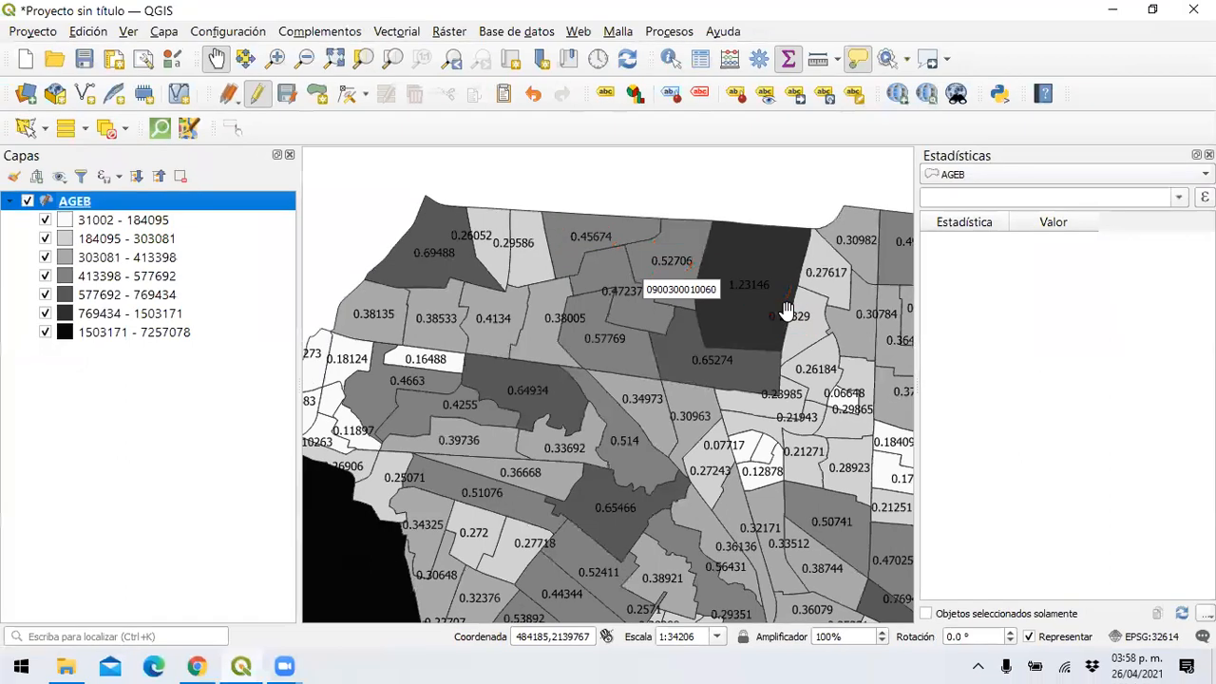
Step: Circle the EtiqSuper field in the AGEB layer's label settings, set it as the label value and apply the change
right_click(154, 206)
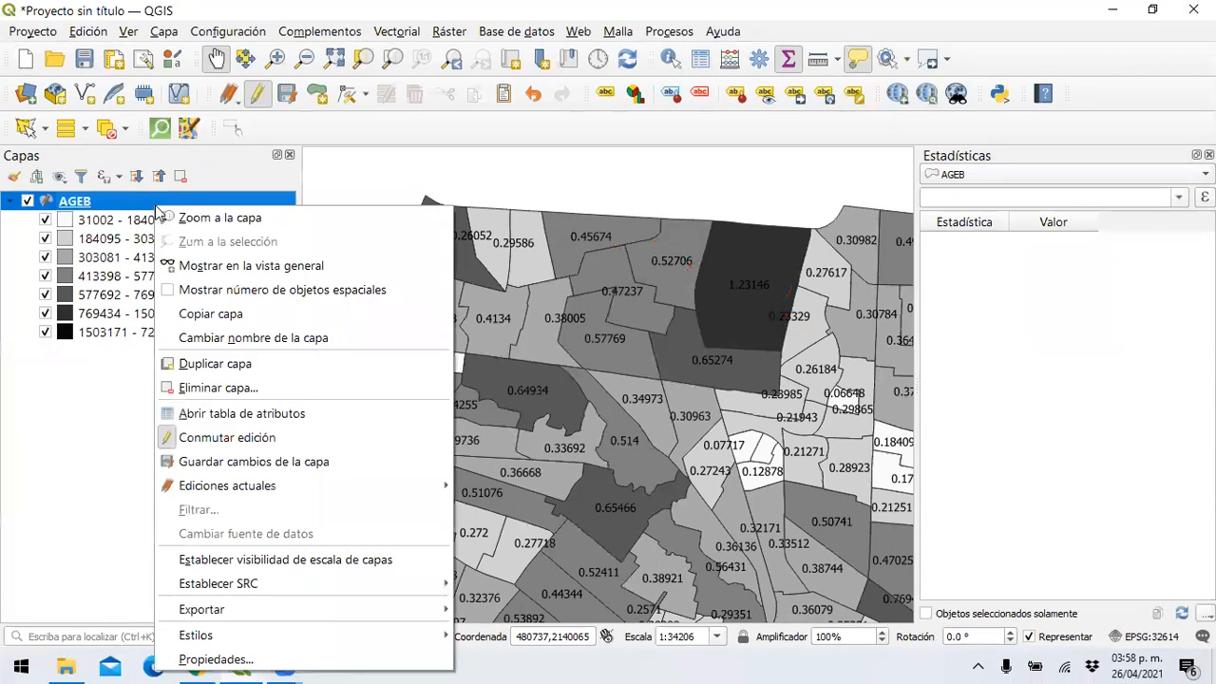
click(244, 659)
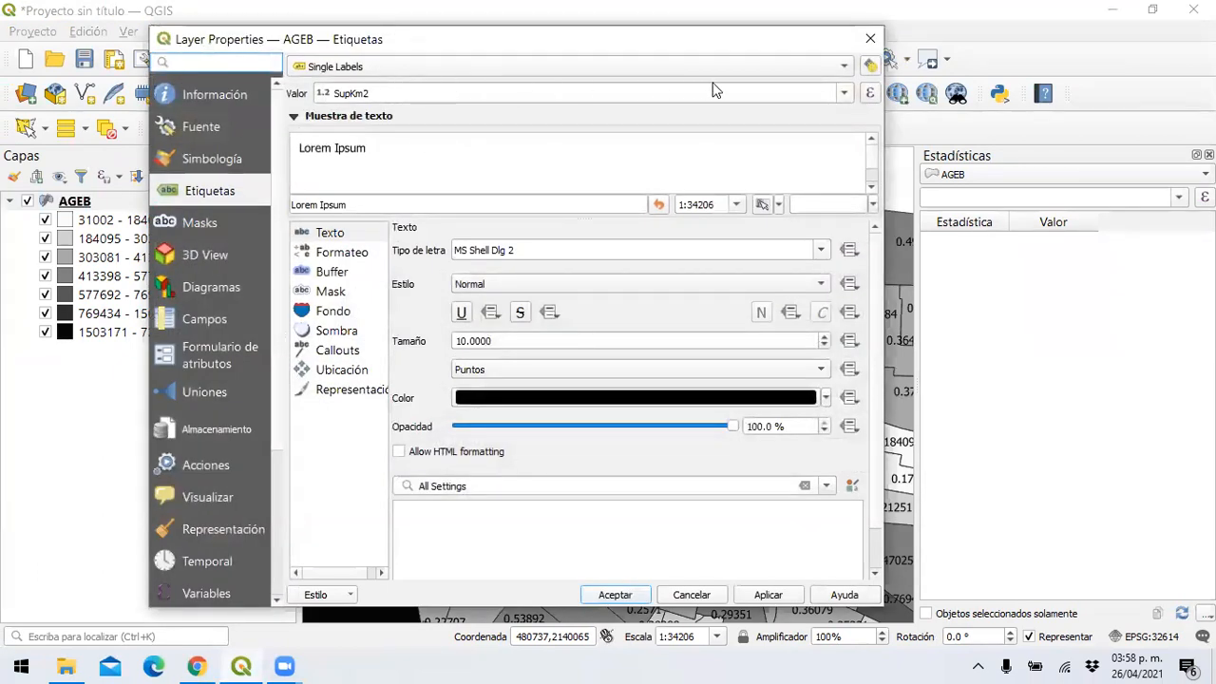
click(844, 93)
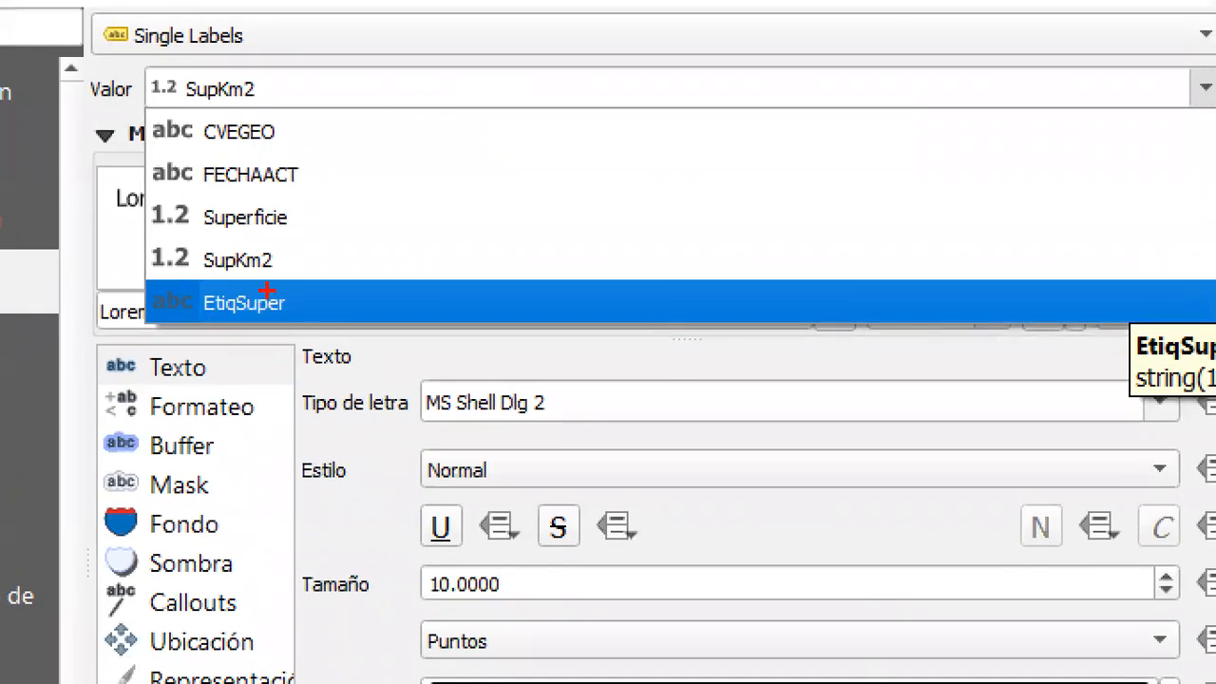
mouse_move(266, 289)
mouse_down()
mouse_move(274, 280)
mouse_move(171, 277)
mouse_move(233, 323)
mouse_move(313, 297)
mouse_move(283, 278)
mouse_up()
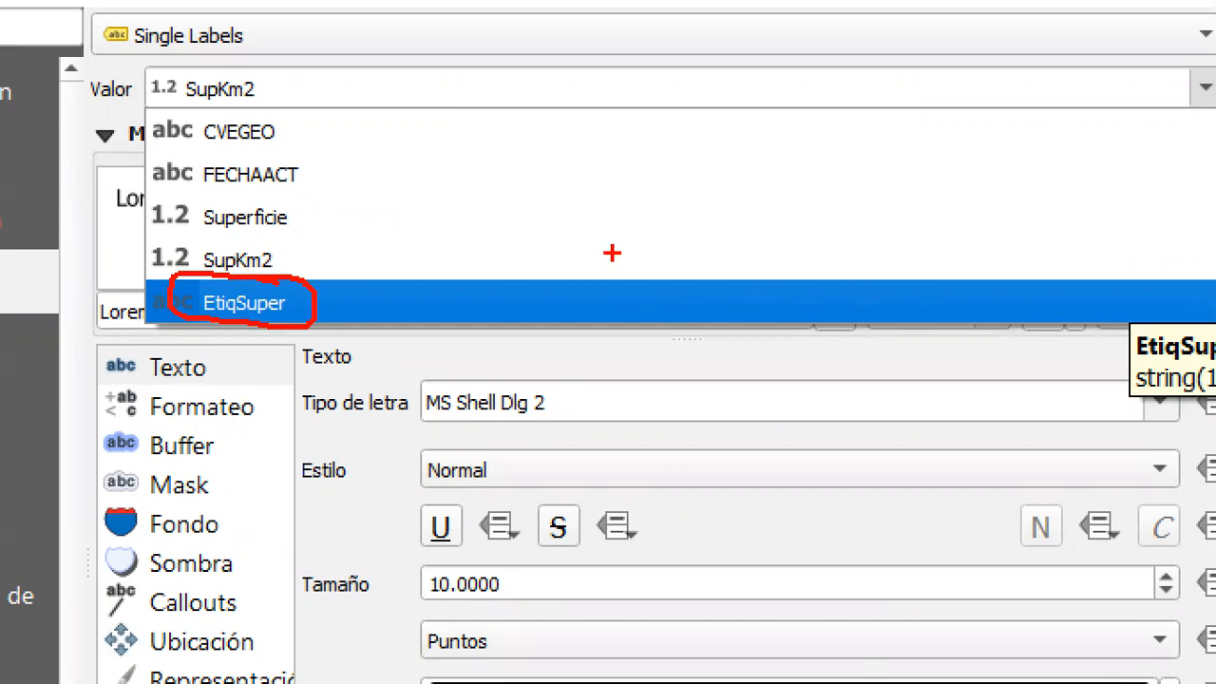
key(Escape)
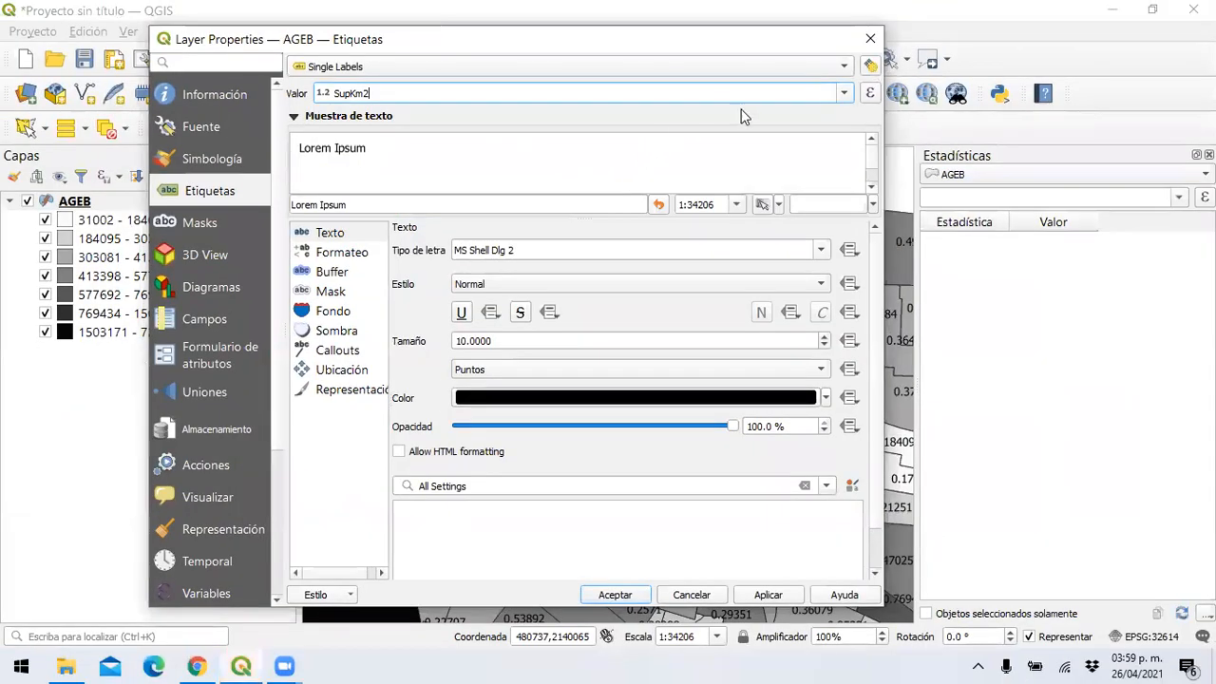
click(841, 95)
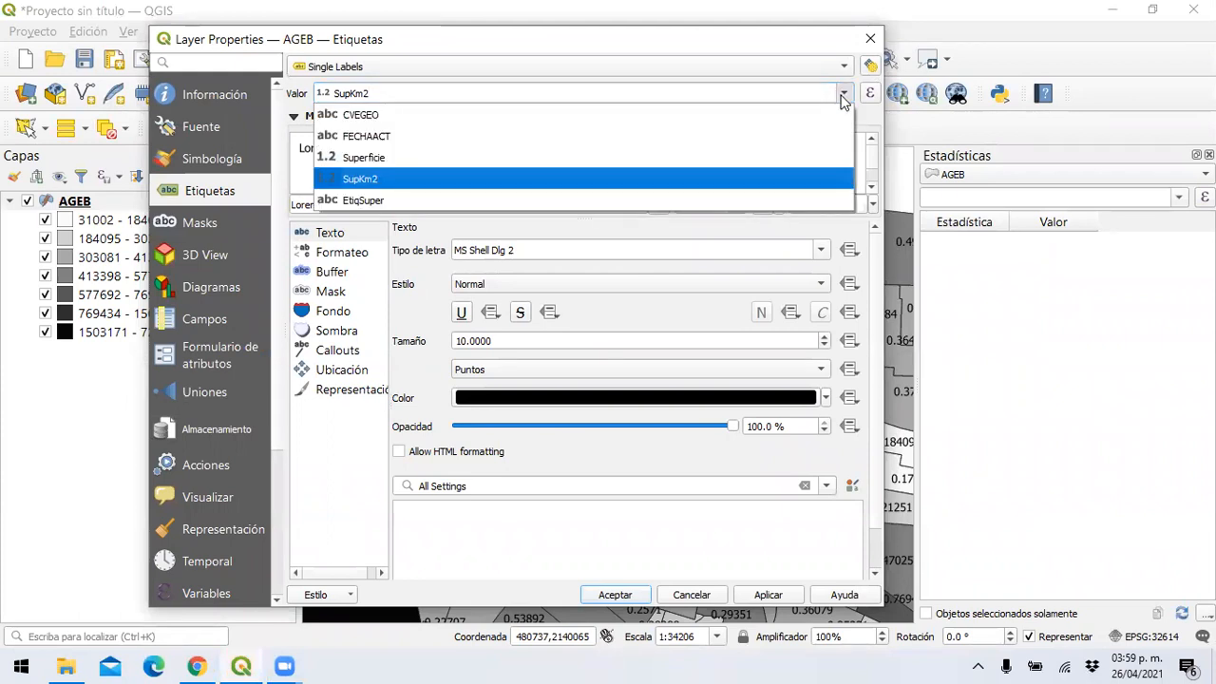
click(719, 199)
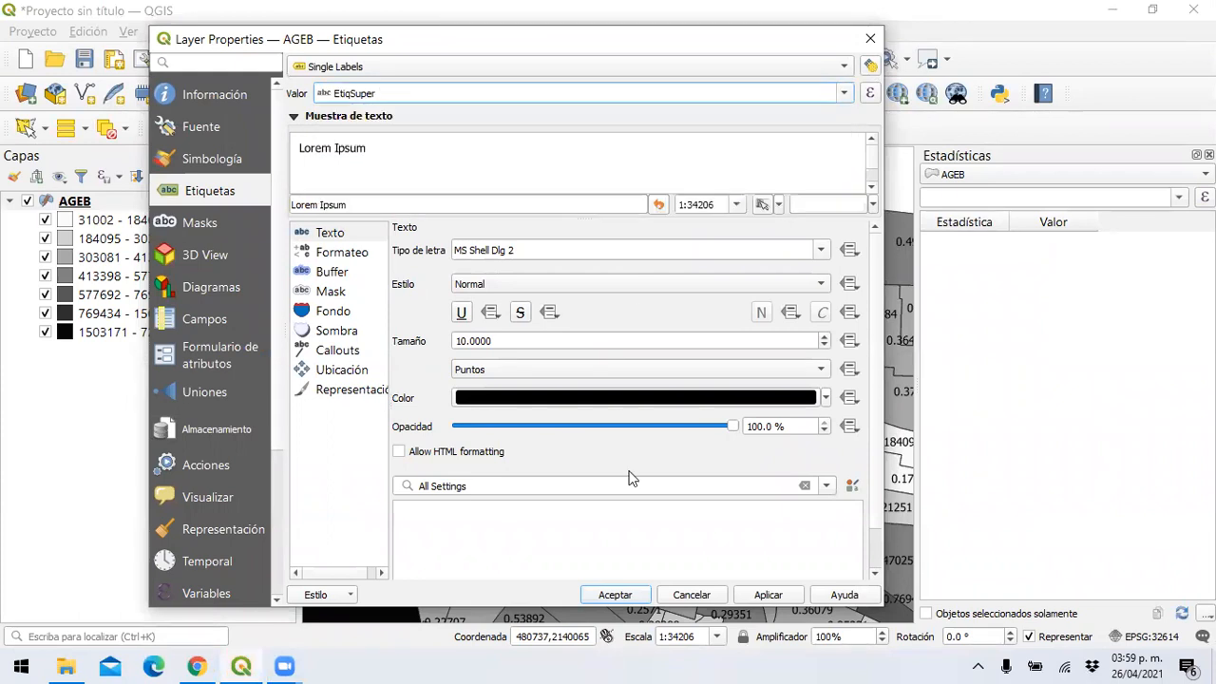
click(763, 596)
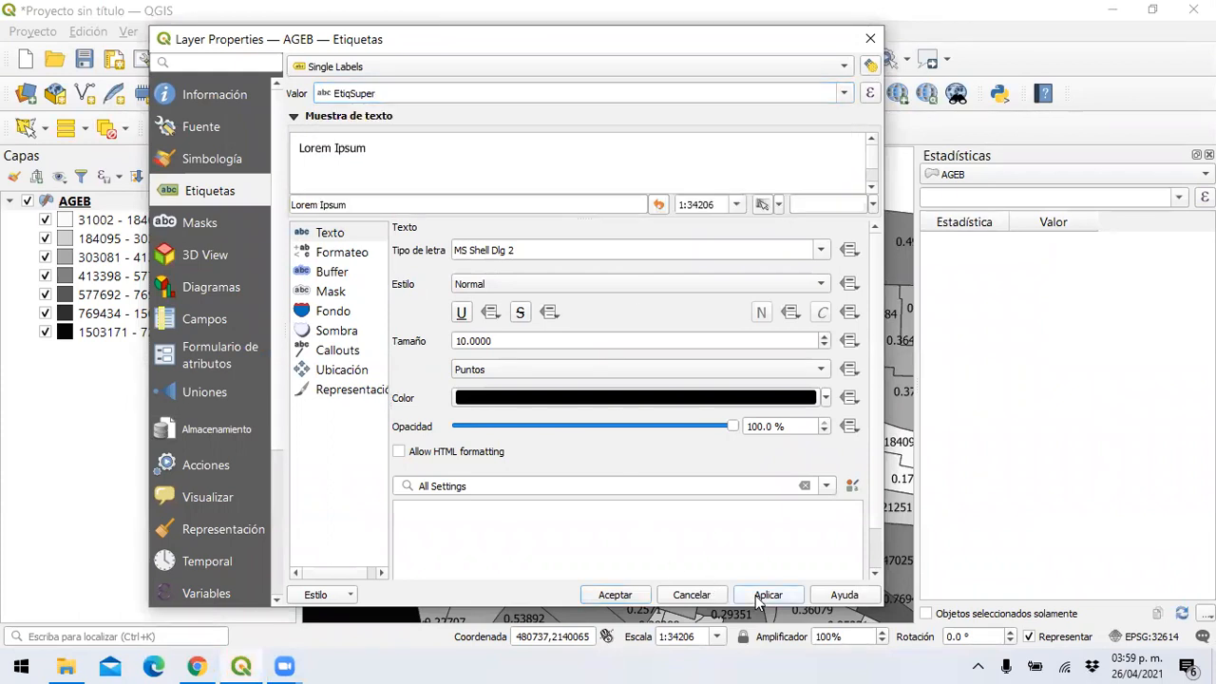
click(637, 600)
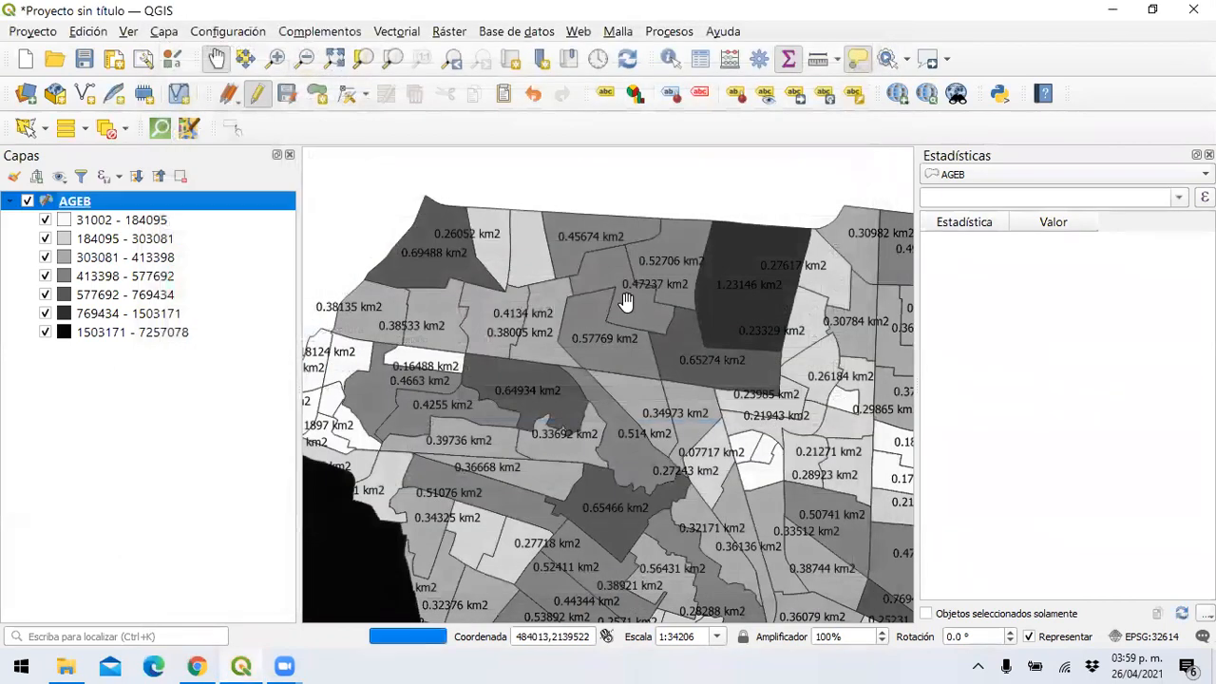
Step: Circle four surface labels with their km2 unit on the northern polygons of the magnified map
mouse_move(626, 302)
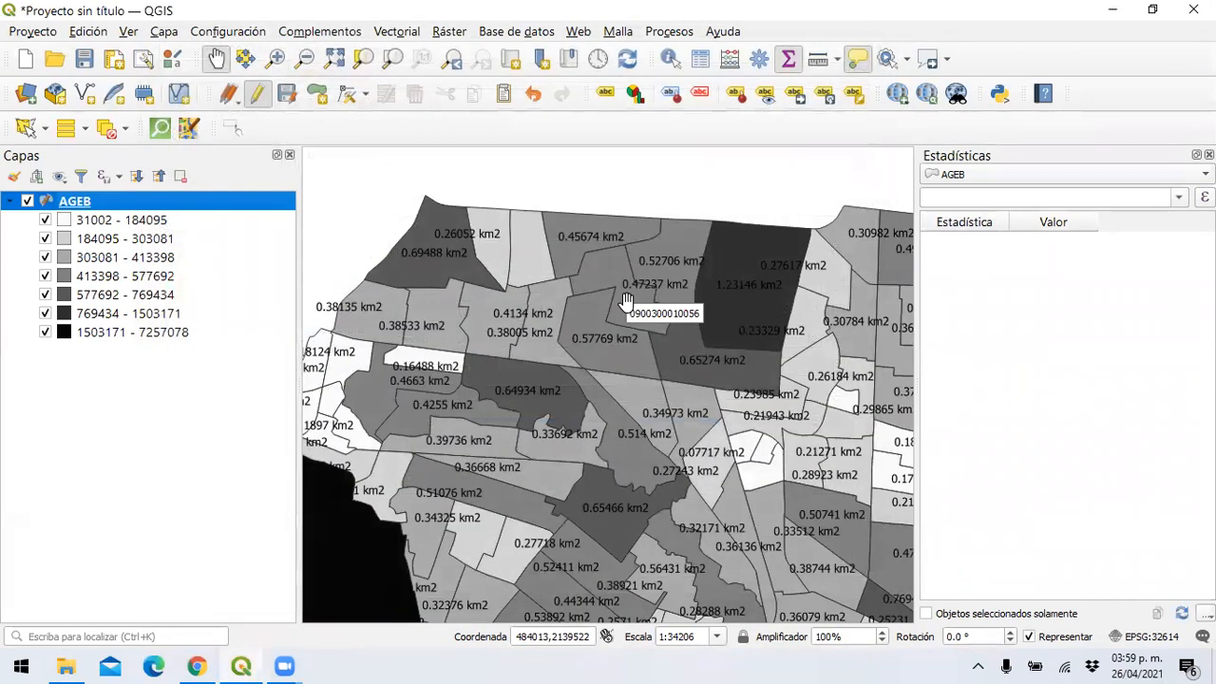
mouse_move(644, 266)
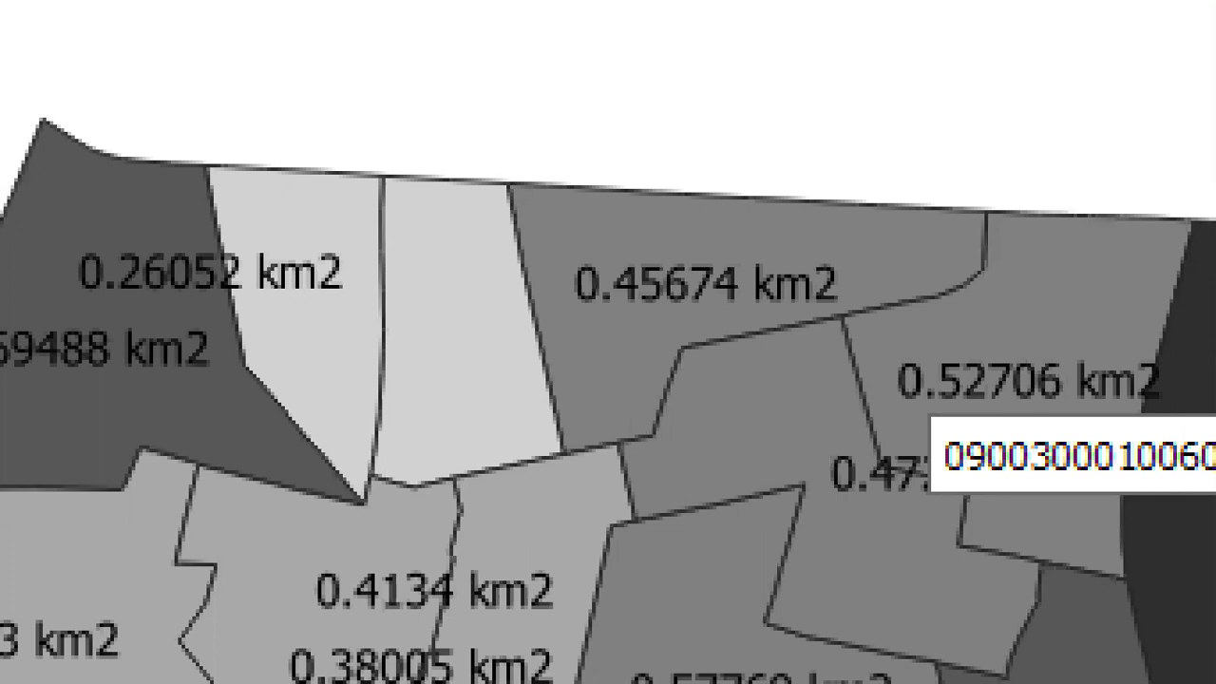
mouse_move(874, 245)
mouse_down()
mouse_move(427, 258)
mouse_move(950, 334)
mouse_move(789, 211)
mouse_move(718, 244)
mouse_up()
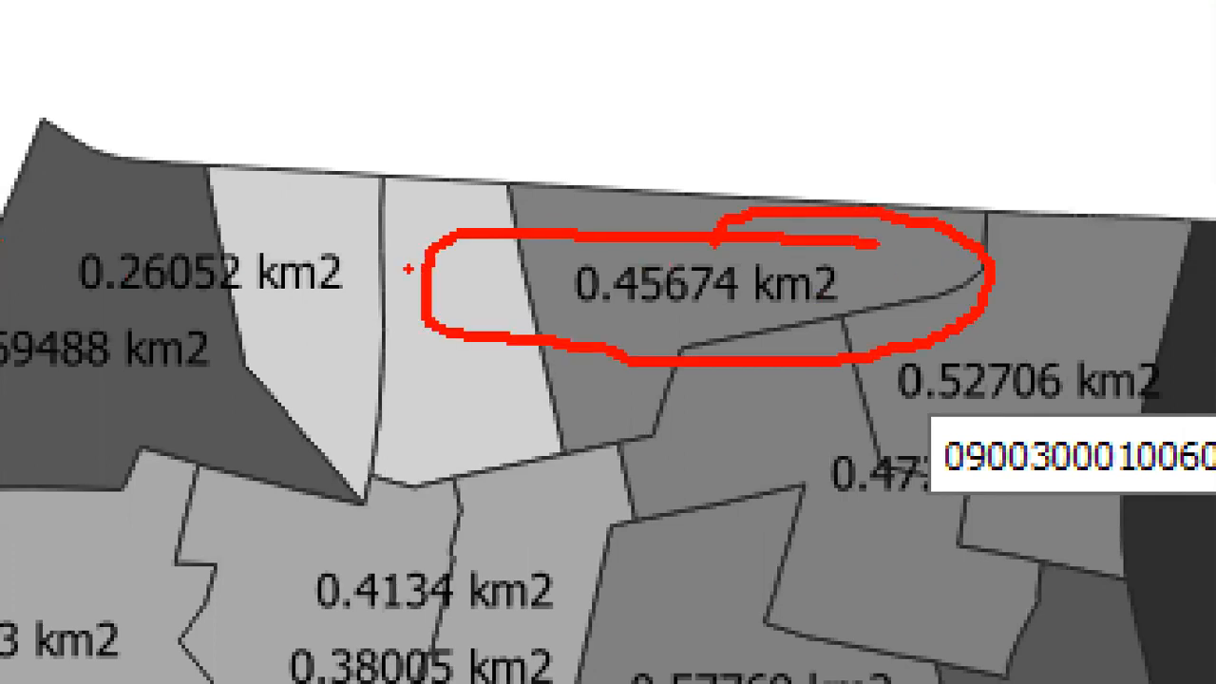
mouse_move(265, 201)
mouse_down()
mouse_move(5, 285)
mouse_move(418, 299)
mouse_move(138, 198)
mouse_up()
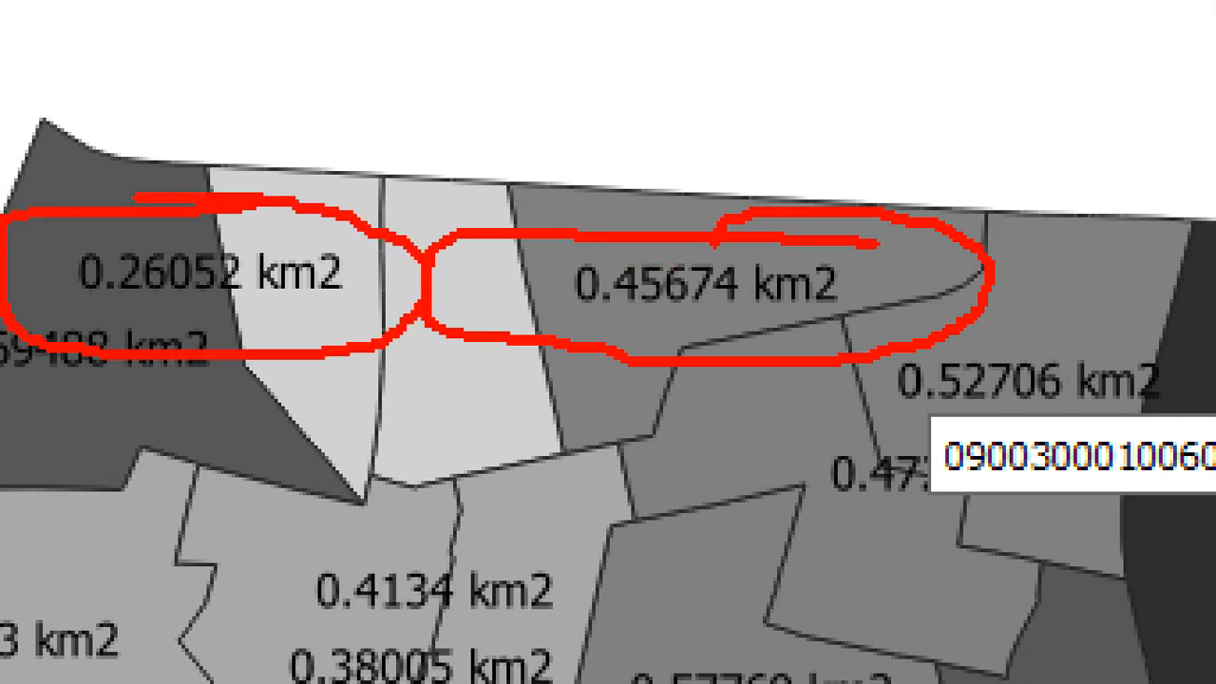
mouse_move(546, 540)
mouse_down()
mouse_move(462, 529)
mouse_move(295, 598)
mouse_move(494, 617)
mouse_move(589, 526)
mouse_move(513, 528)
mouse_up()
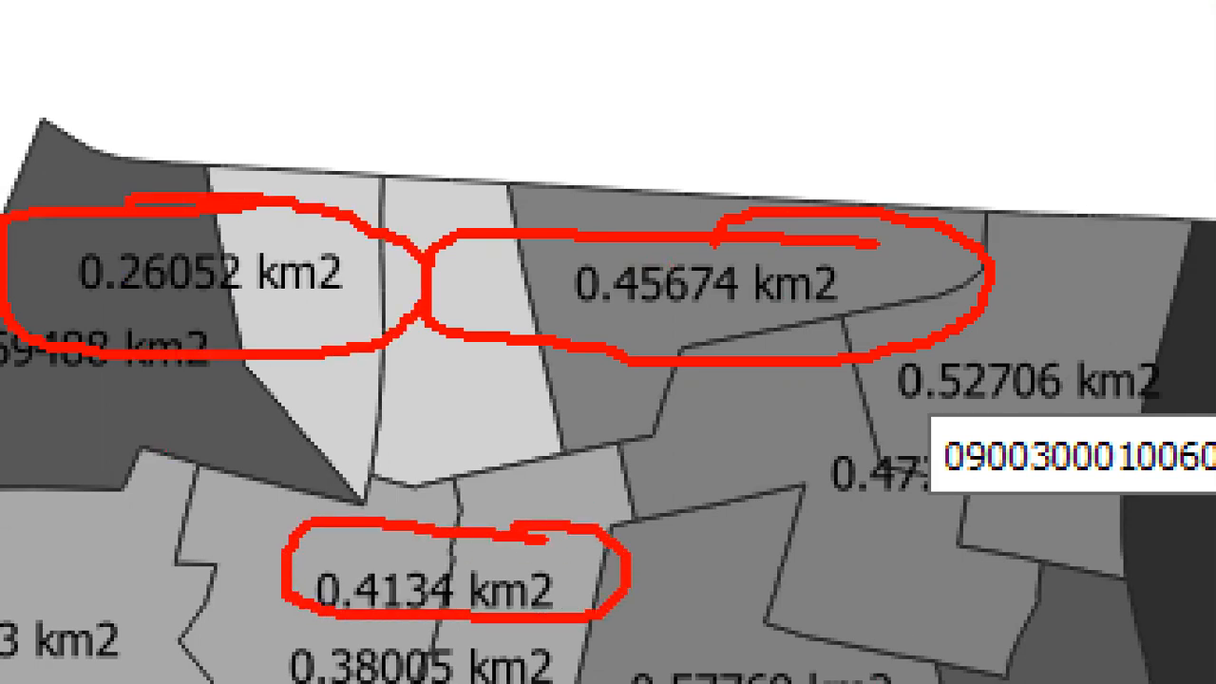
mouse_move(874, 406)
mouse_down()
mouse_move(1211, 375)
mouse_move(958, 332)
mouse_move(912, 429)
mouse_up()
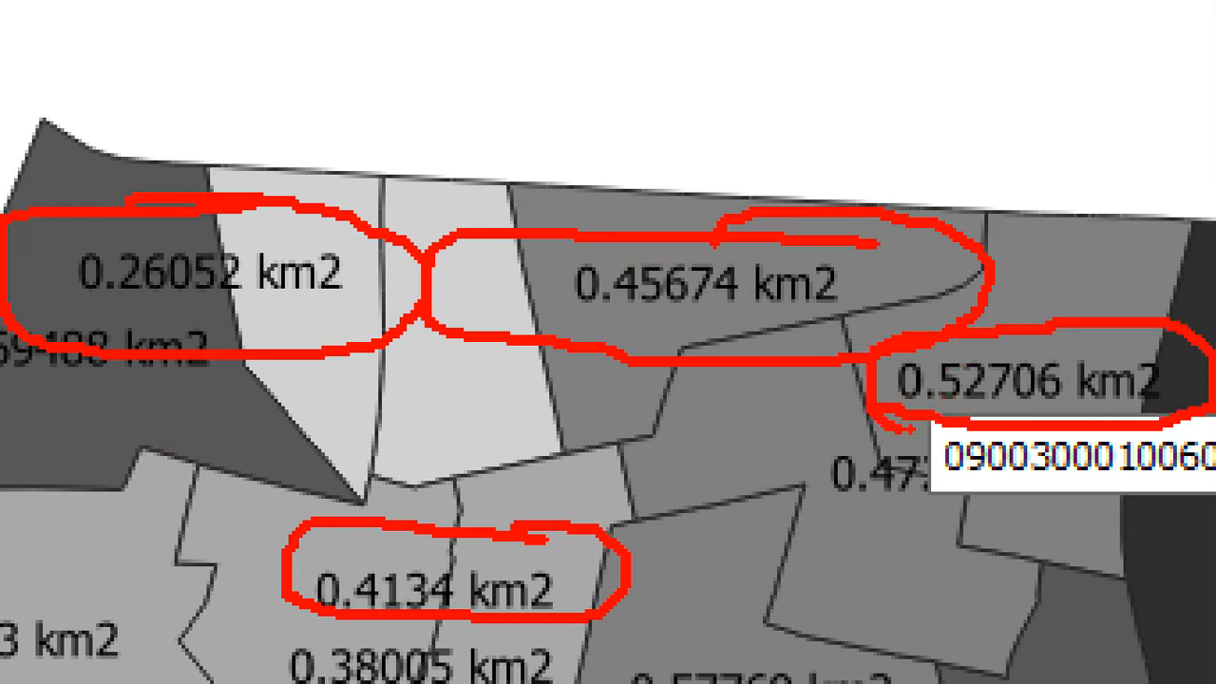
key(Escape)
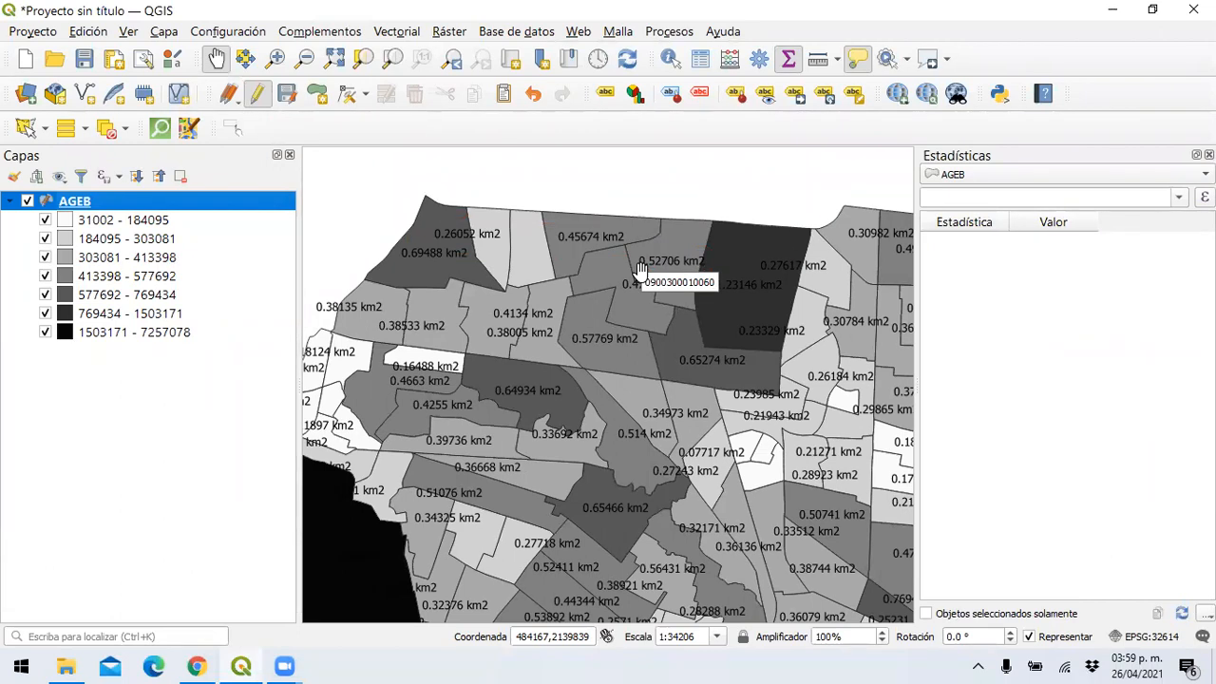
click(245, 665)
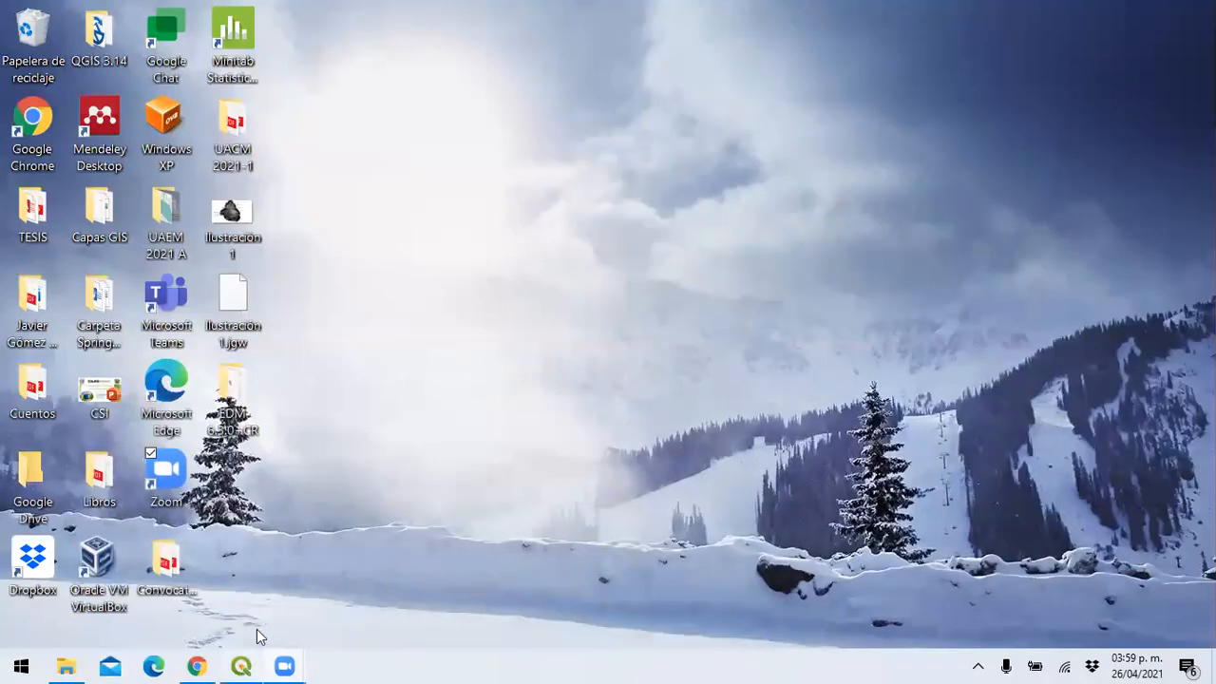
click(241, 665)
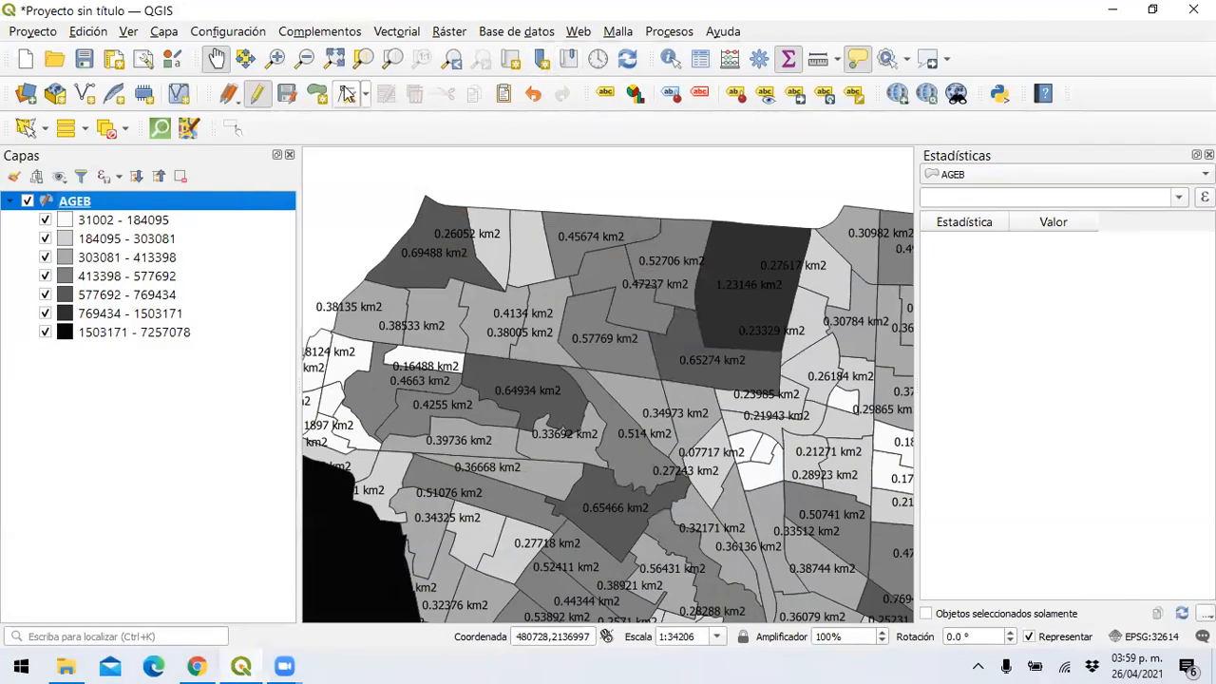
Step: Open the AGEB attribute table and its field calculator, and enlarge the calculator dialog to show more function groups
right_click(184, 199)
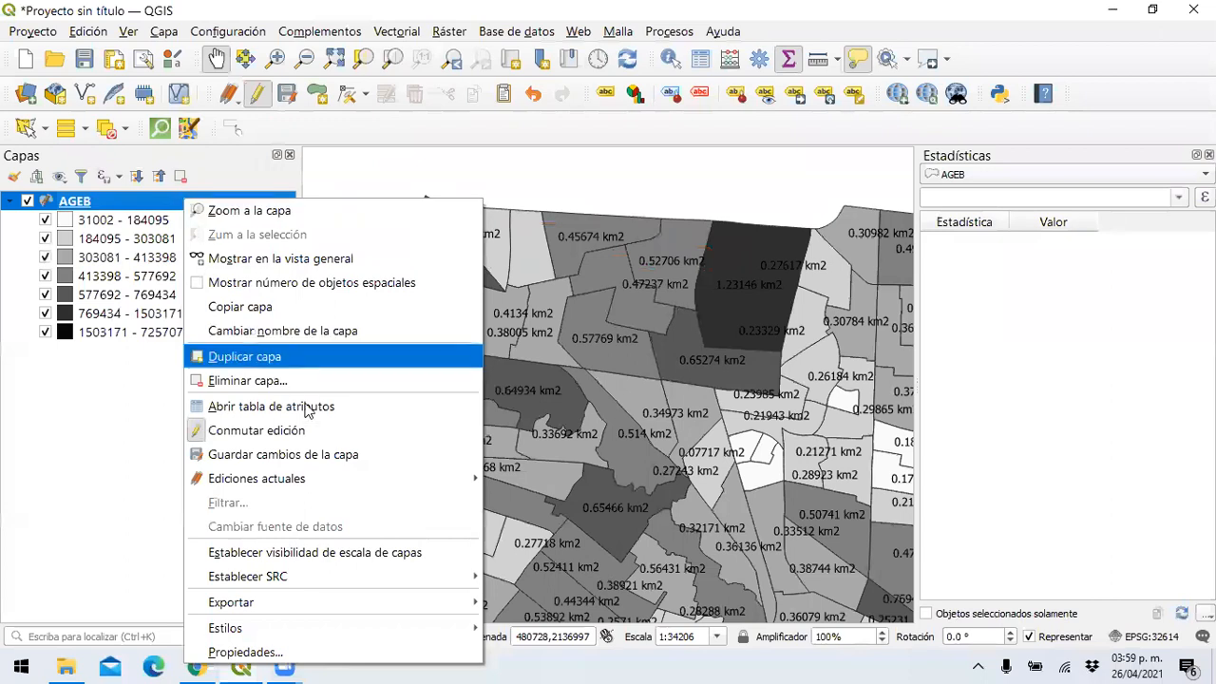
click(313, 429)
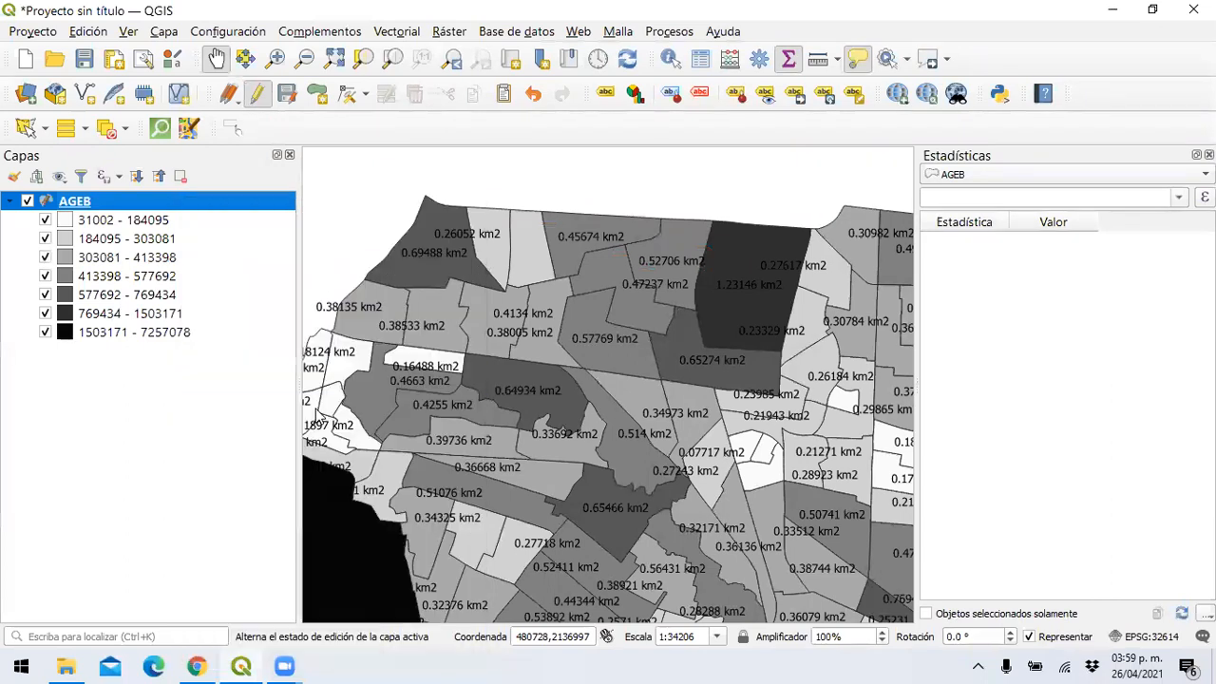
key(F6)
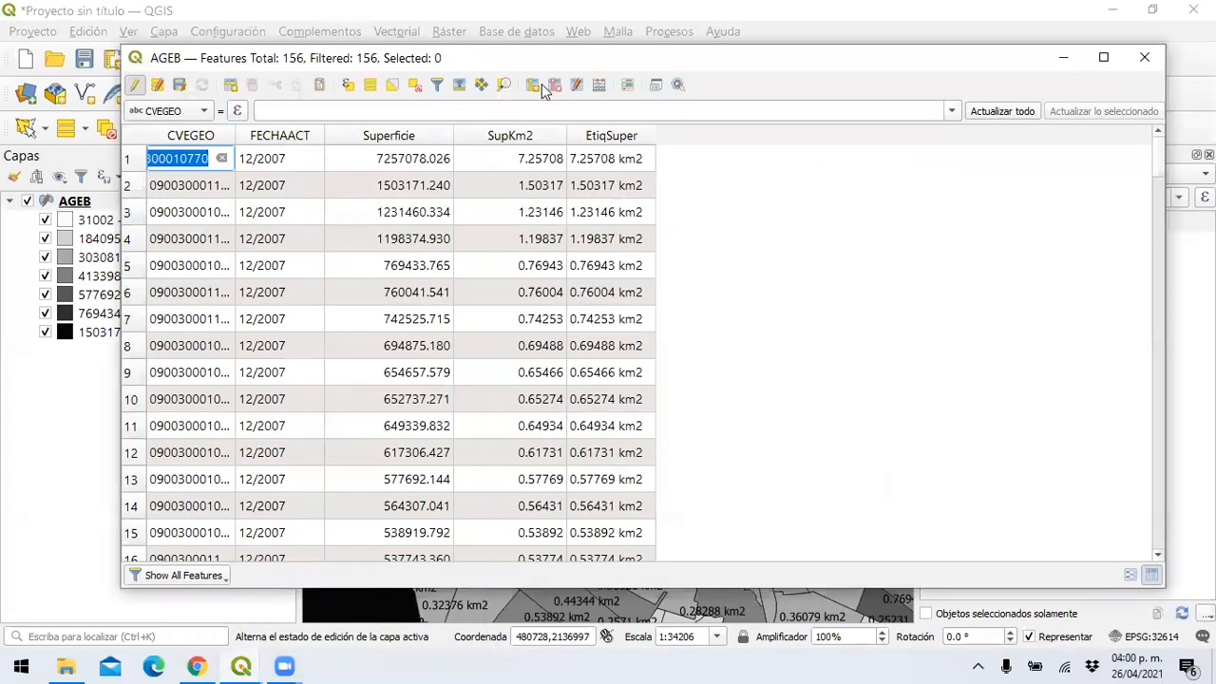
click(599, 86)
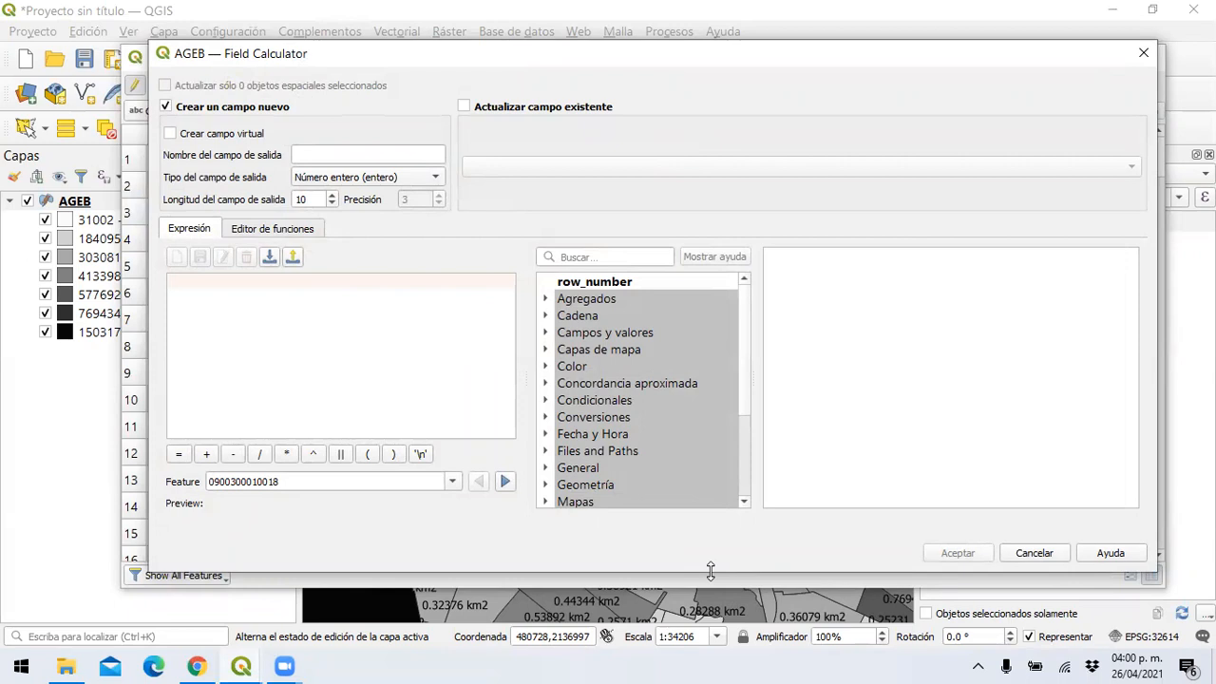
drag(711, 571, 710, 648)
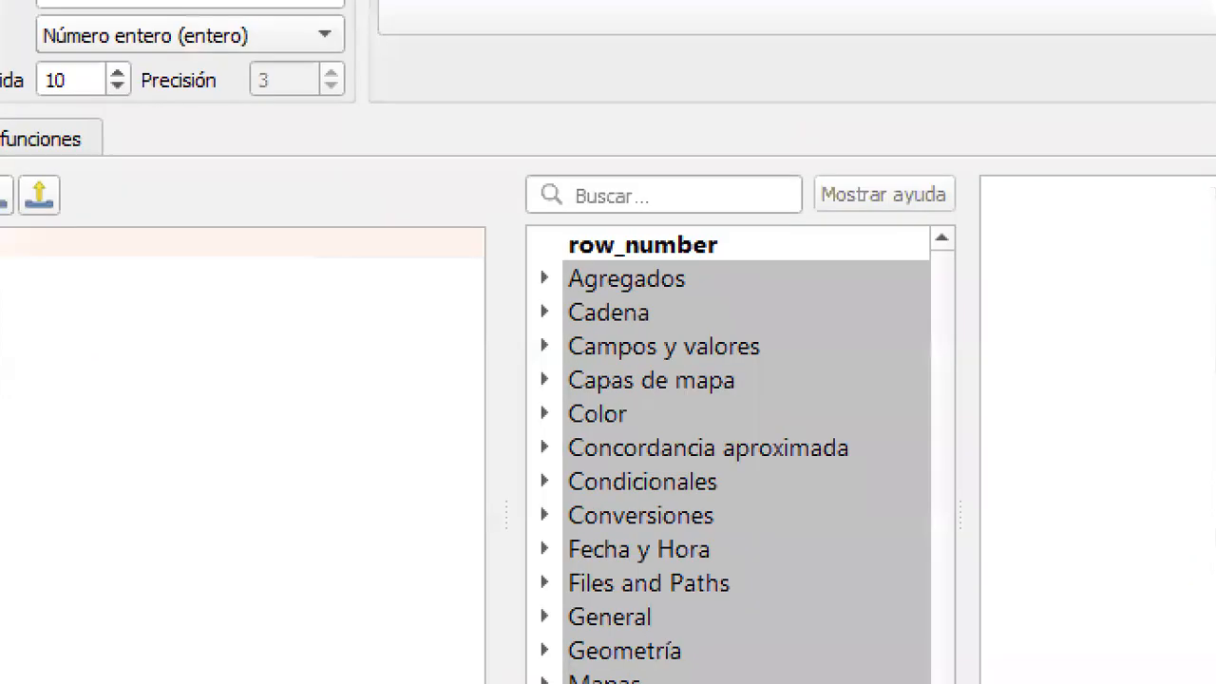
Step: Circle the Agregados group on the magnified calculator, draw an arrow from Cadena and write Campos beside Campos y valores
drag(671, 265, 557, 268)
mouse_move(484, 232)
mouse_down()
mouse_move(562, 257)
mouse_move(612, 228)
mouse_up()
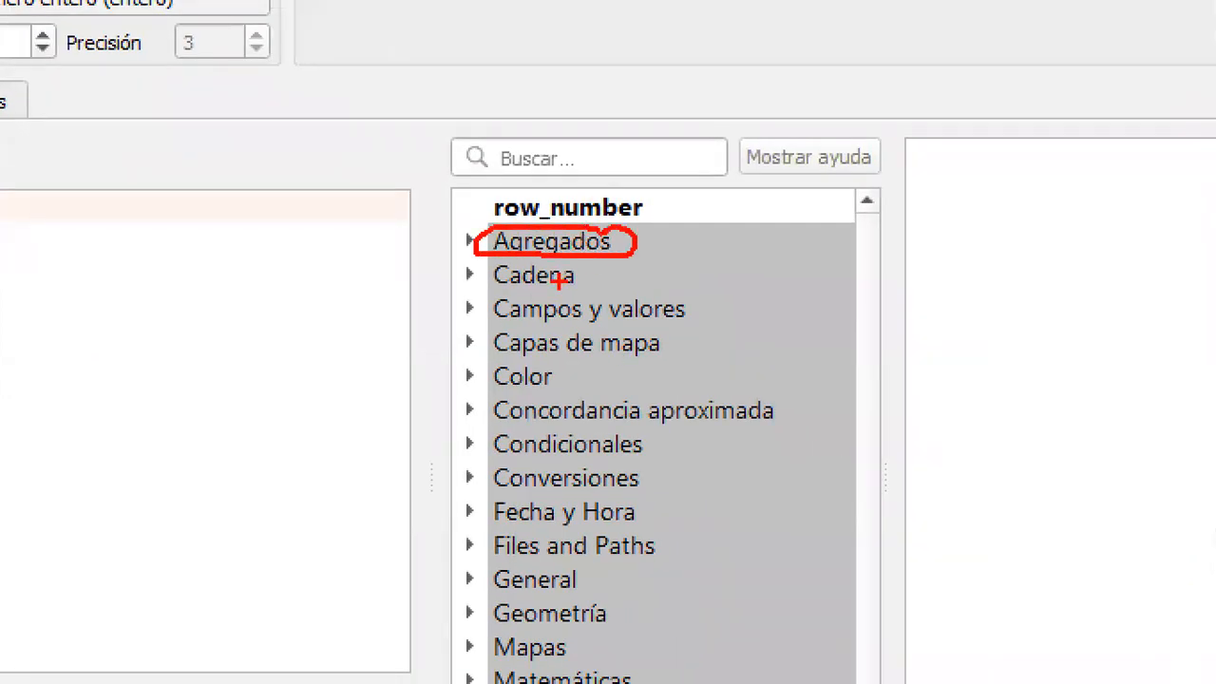
mouse_move(598, 275)
mouse_down()
mouse_move(633, 269)
mouse_move(650, 282)
mouse_move(698, 259)
mouse_move(738, 269)
mouse_up()
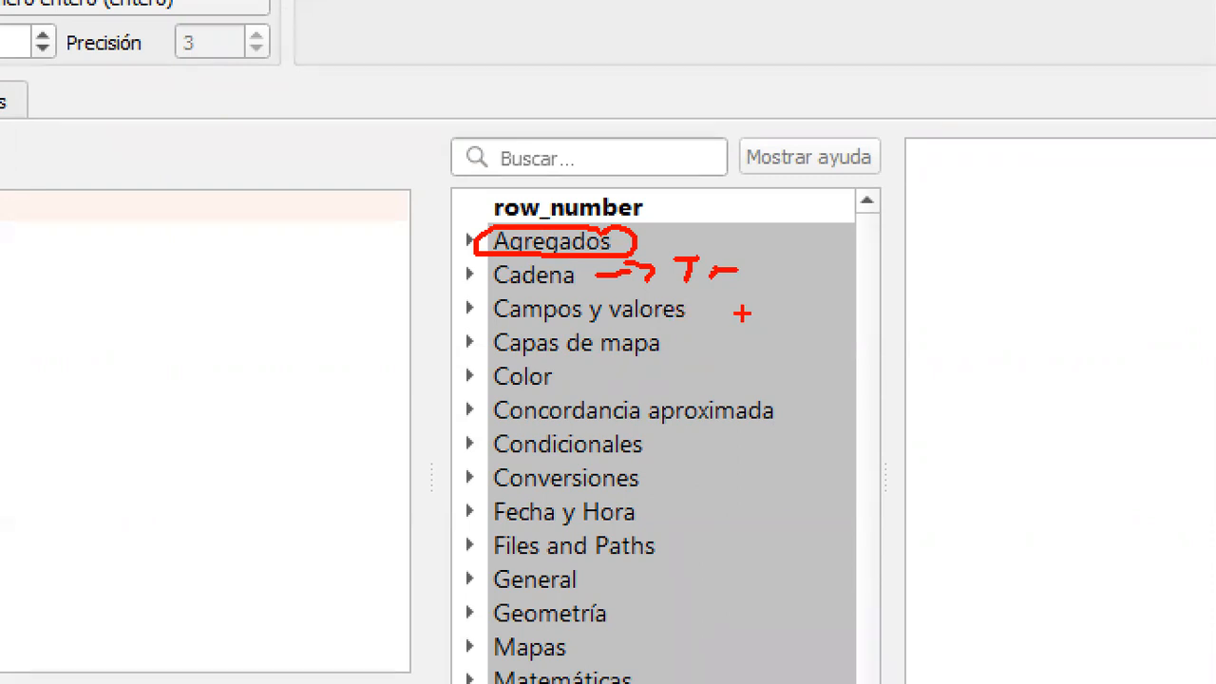
drag(755, 335, 755, 426)
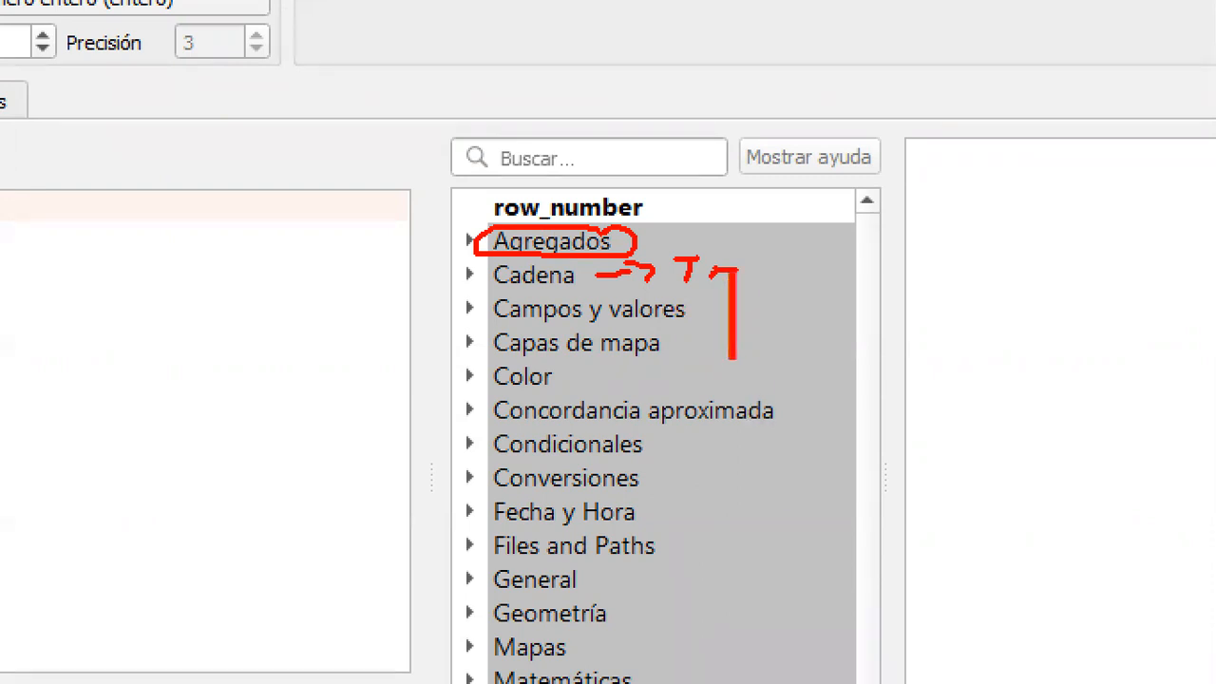
text(Ca)
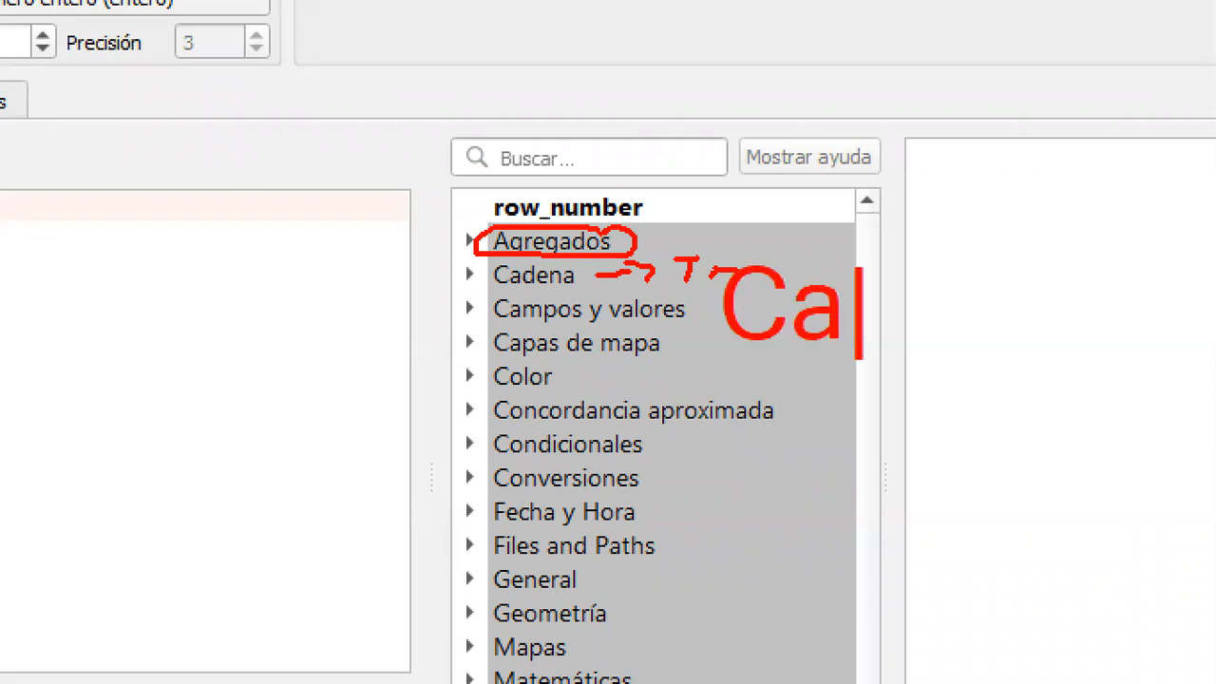
text(mpos)
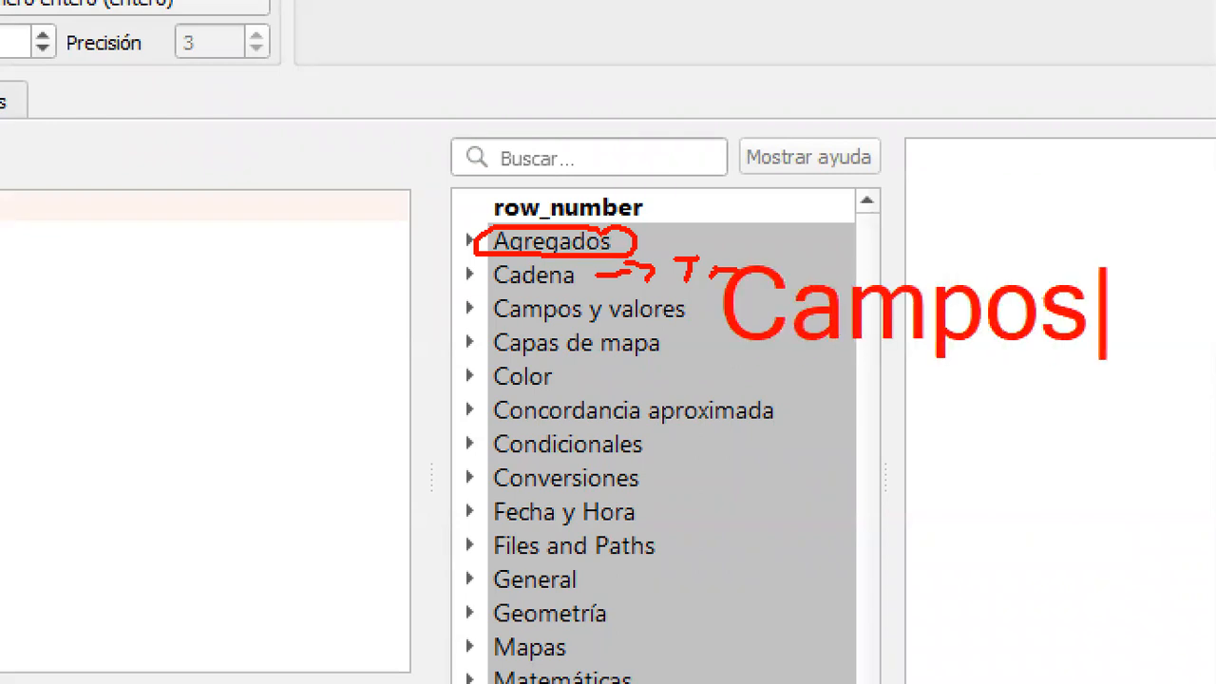
key(Escape)
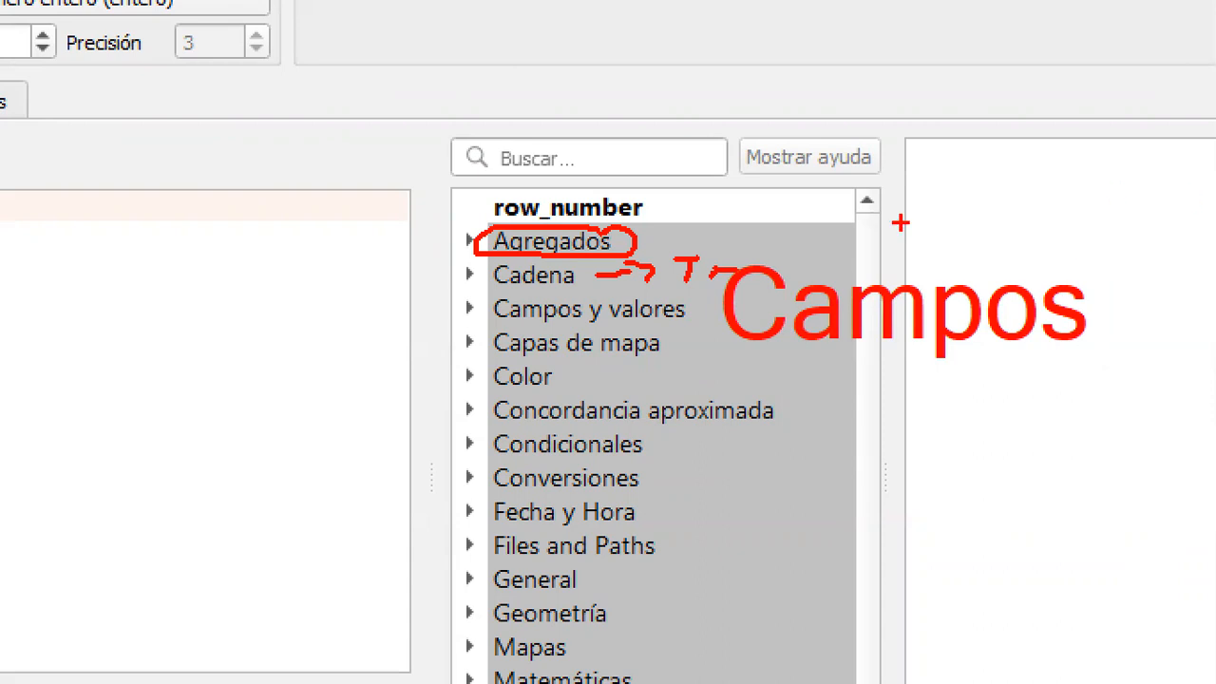
Step: Underline the function groups from Capas de mapa to Fecha y Hora and General, and expand the Campos y valores group
mouse_move(488, 391)
mouse_down()
mouse_move(534, 390)
mouse_move(604, 361)
mouse_up()
drag(486, 431, 764, 428)
drag(492, 458, 664, 459)
drag(475, 495, 669, 497)
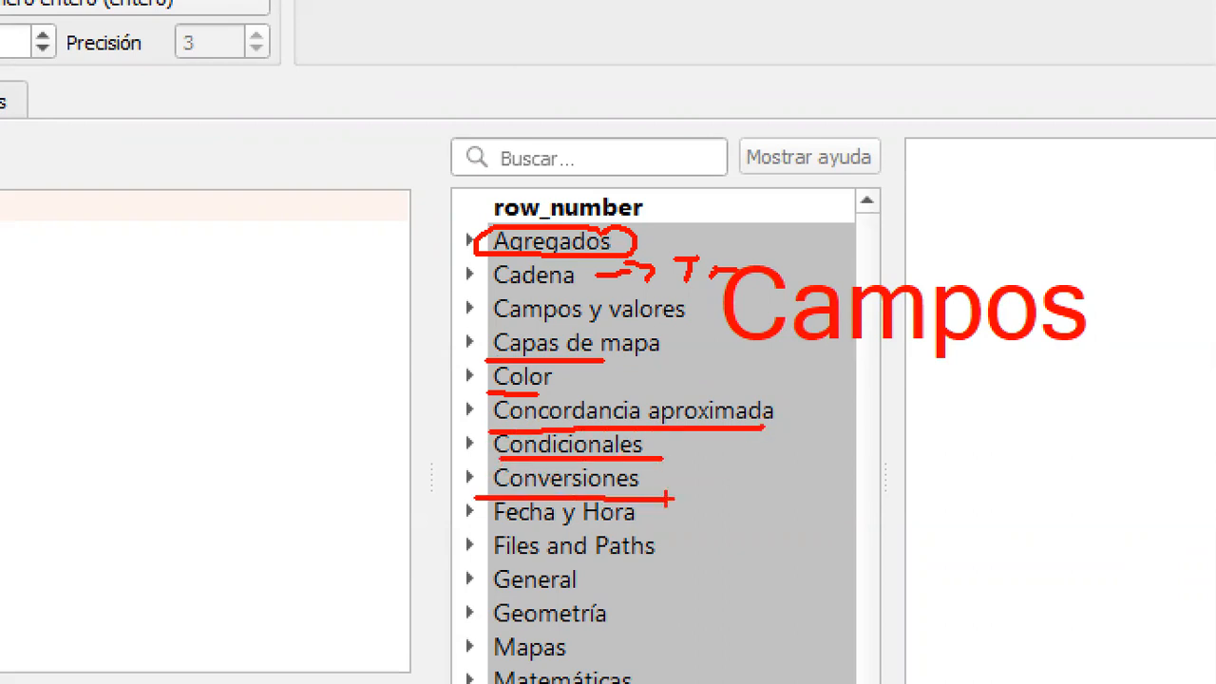
drag(488, 528, 711, 528)
drag(488, 614, 579, 607)
key(Escape)
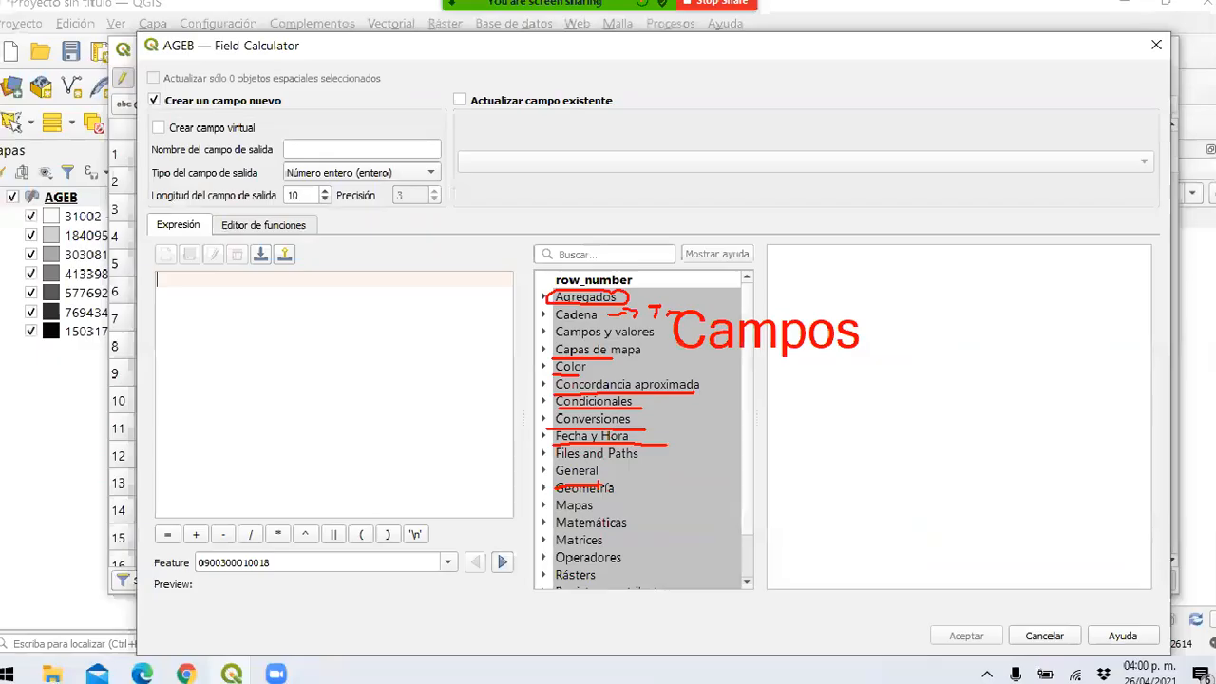
click(559, 339)
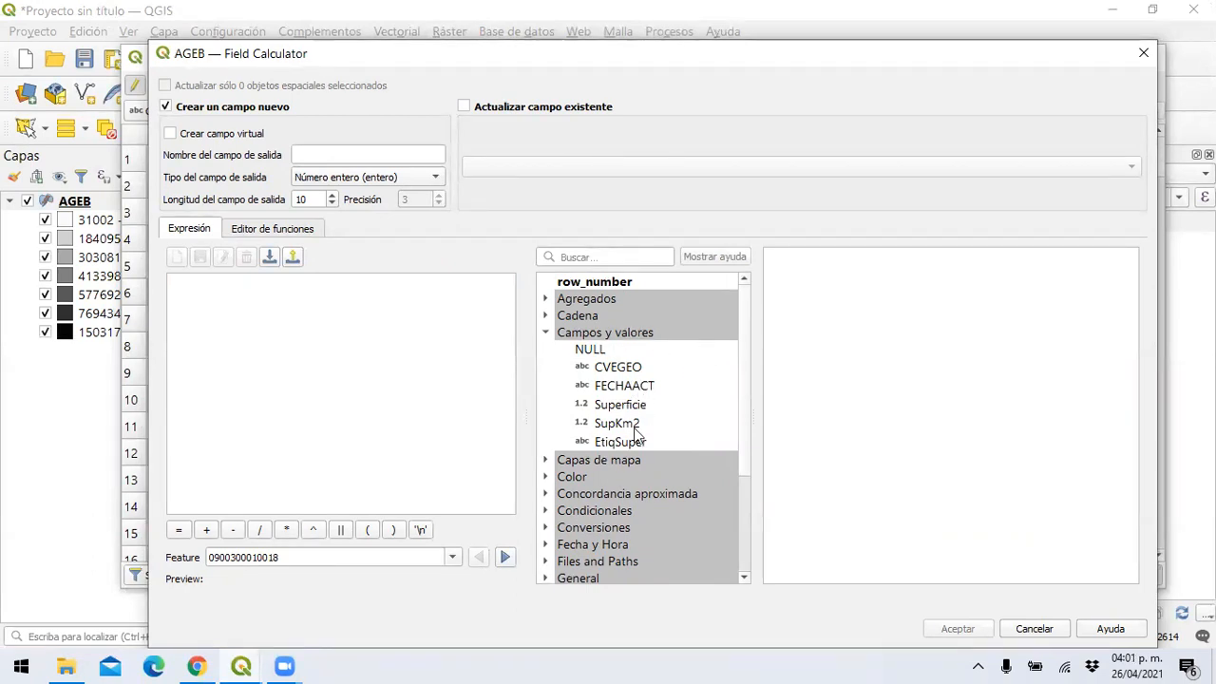
Step: Browse the Capas de mapa and Color function groups and show the help for color_cmyk
click(545, 459)
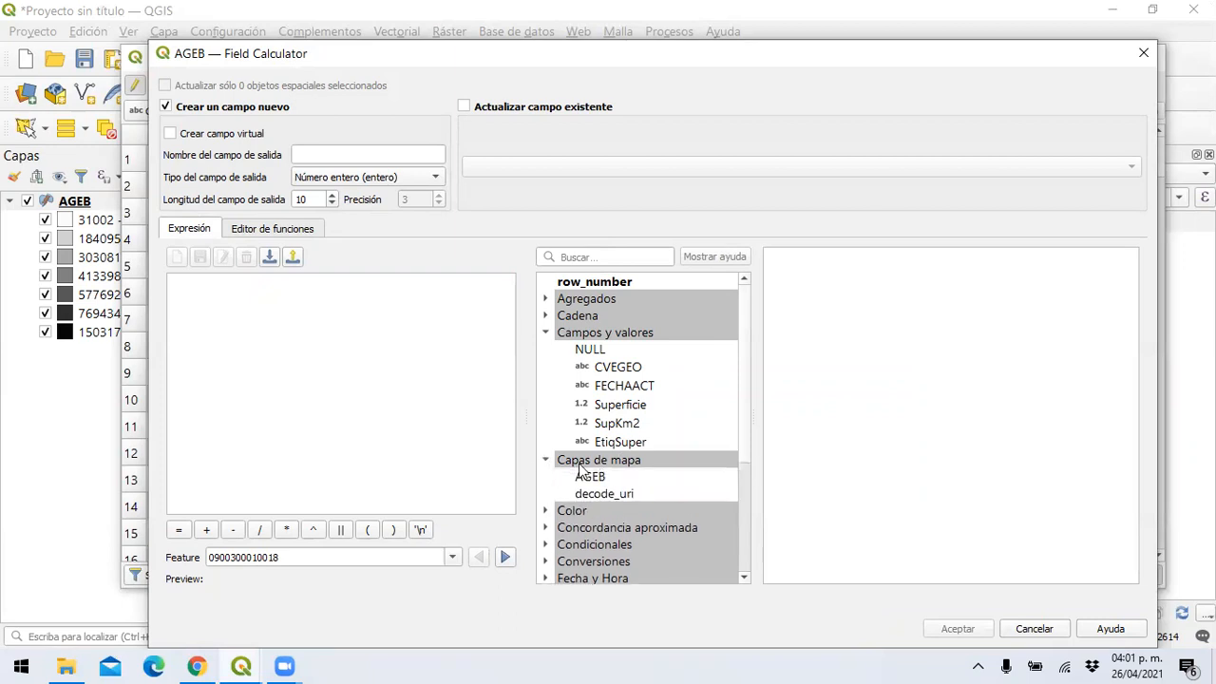
scroll(641, 468, down, 1)
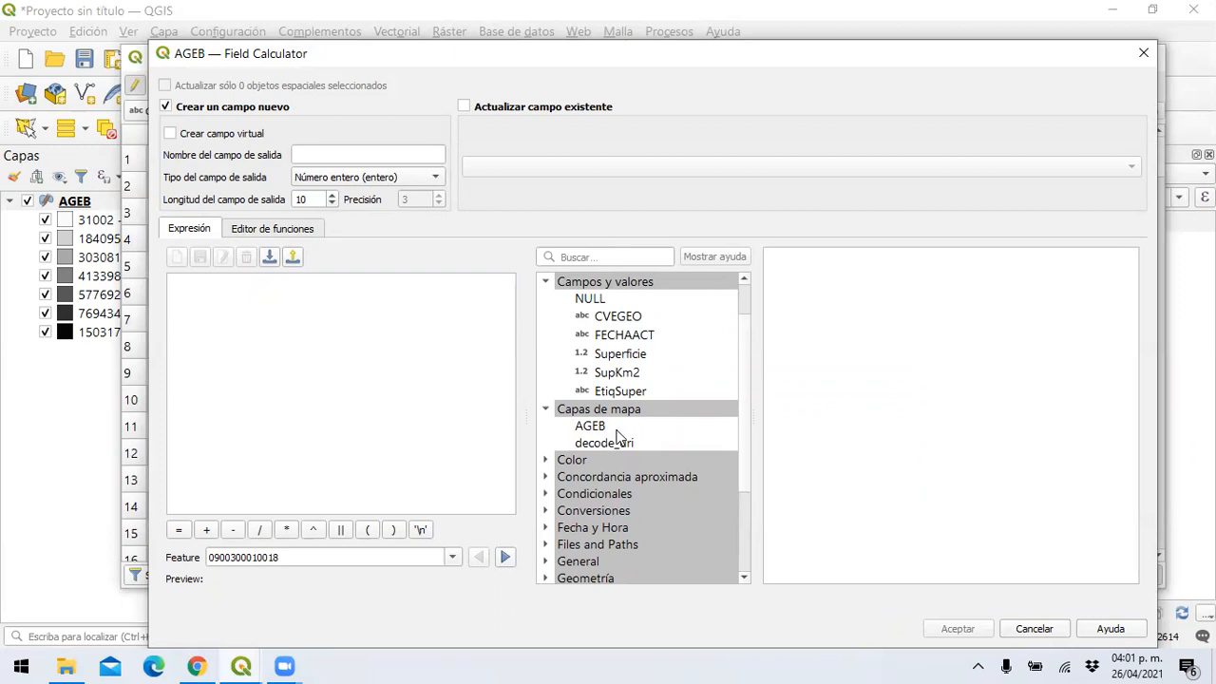
click(548, 461)
scroll(598, 465, down, 1)
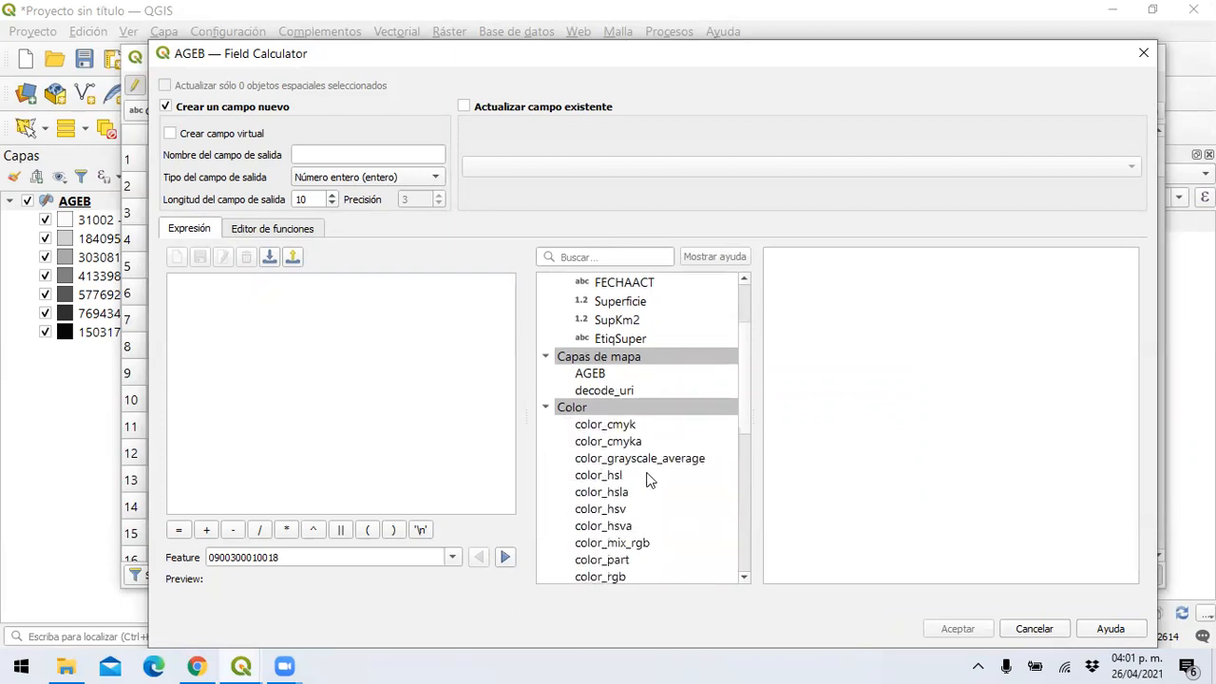
scroll(647, 479, down, 2)
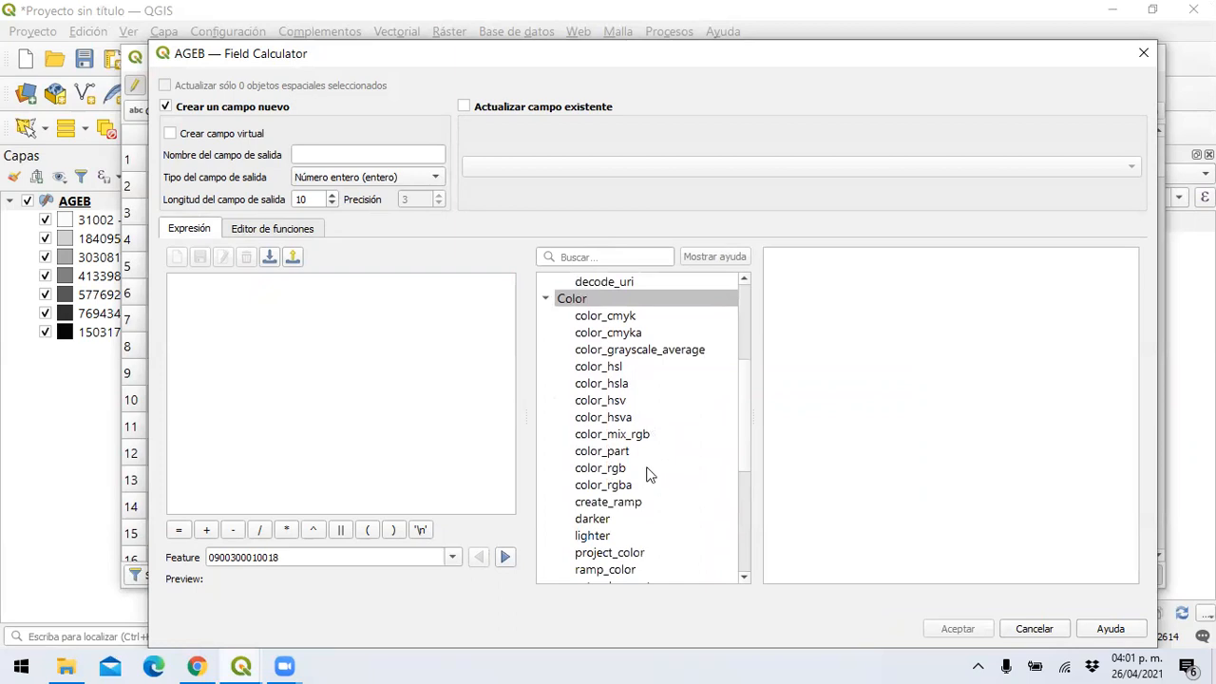
click(622, 318)
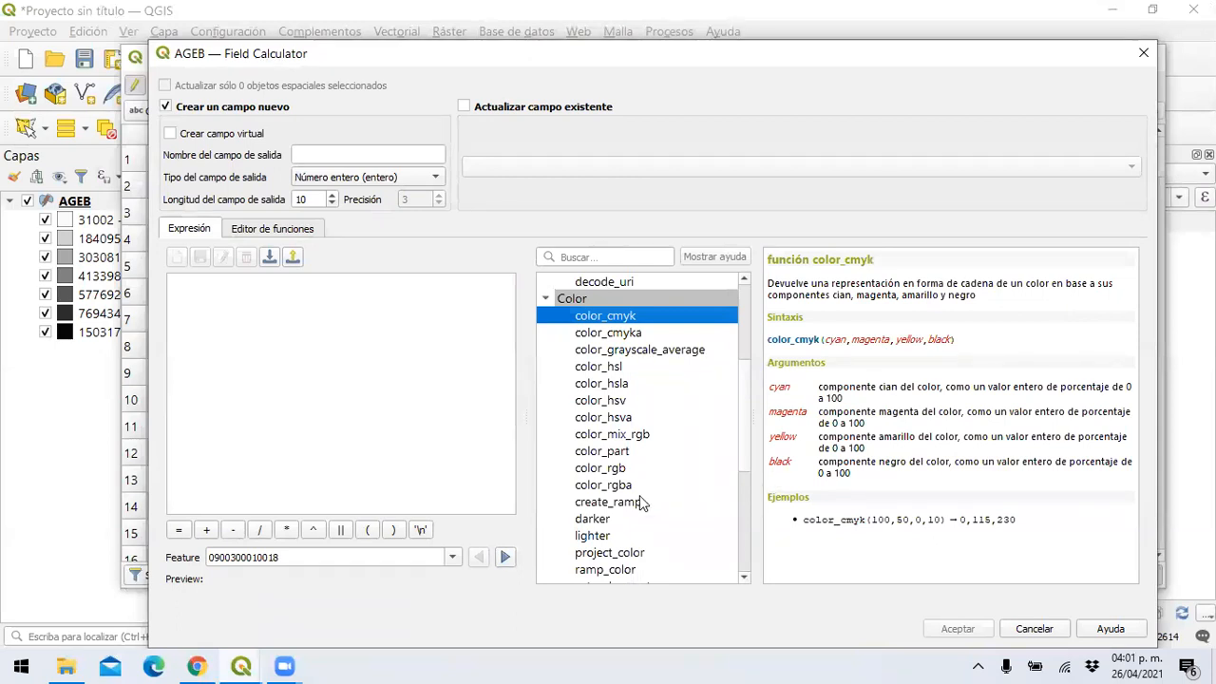
Step: Expand the Concordancia aproximada function group and show the help for hamming_distance
scroll(601, 494, down, 2)
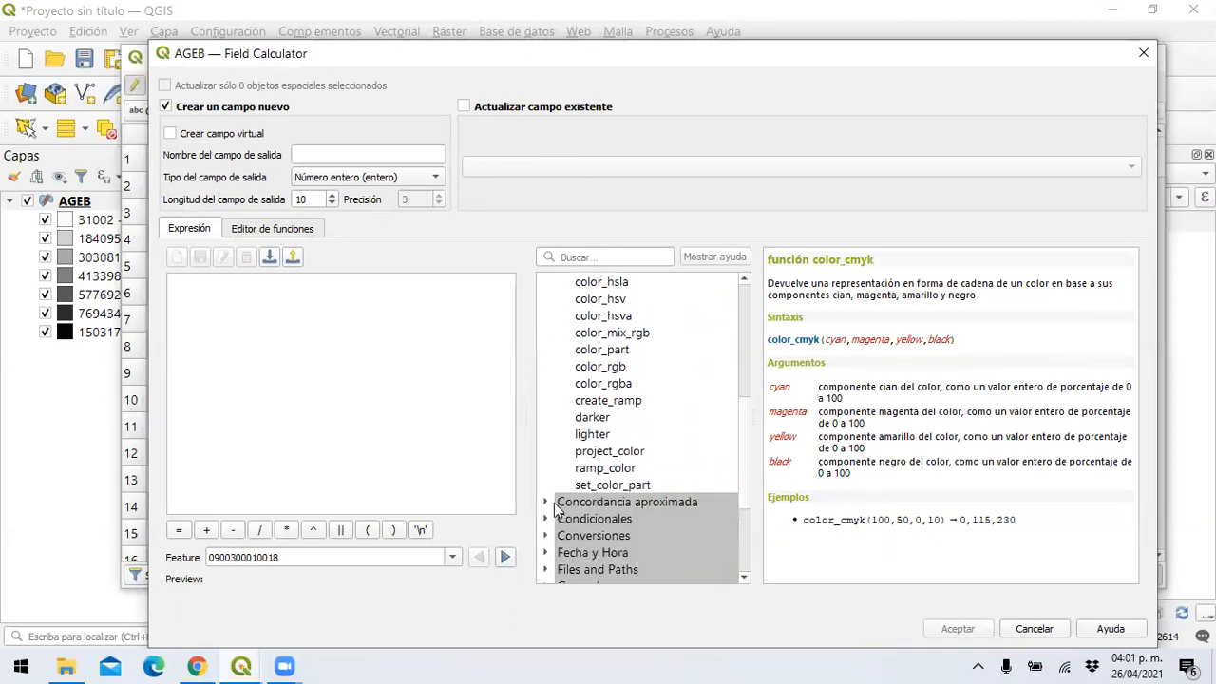
click(555, 508)
scroll(608, 508, down, 1)
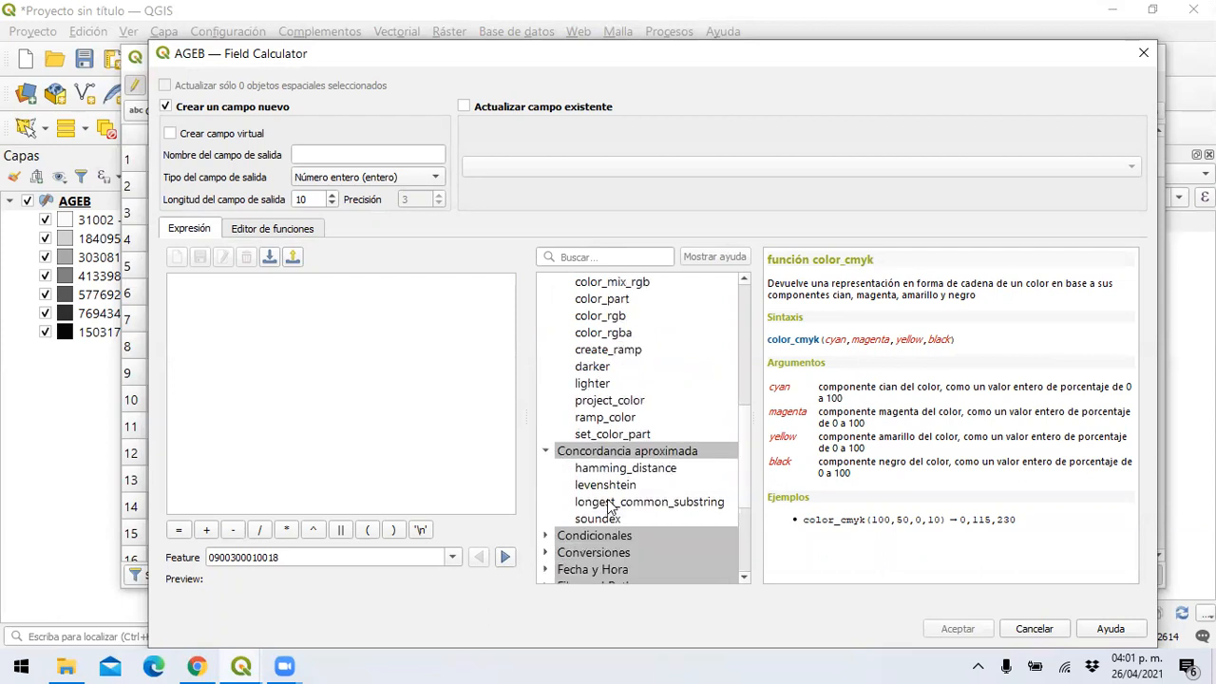
click(617, 471)
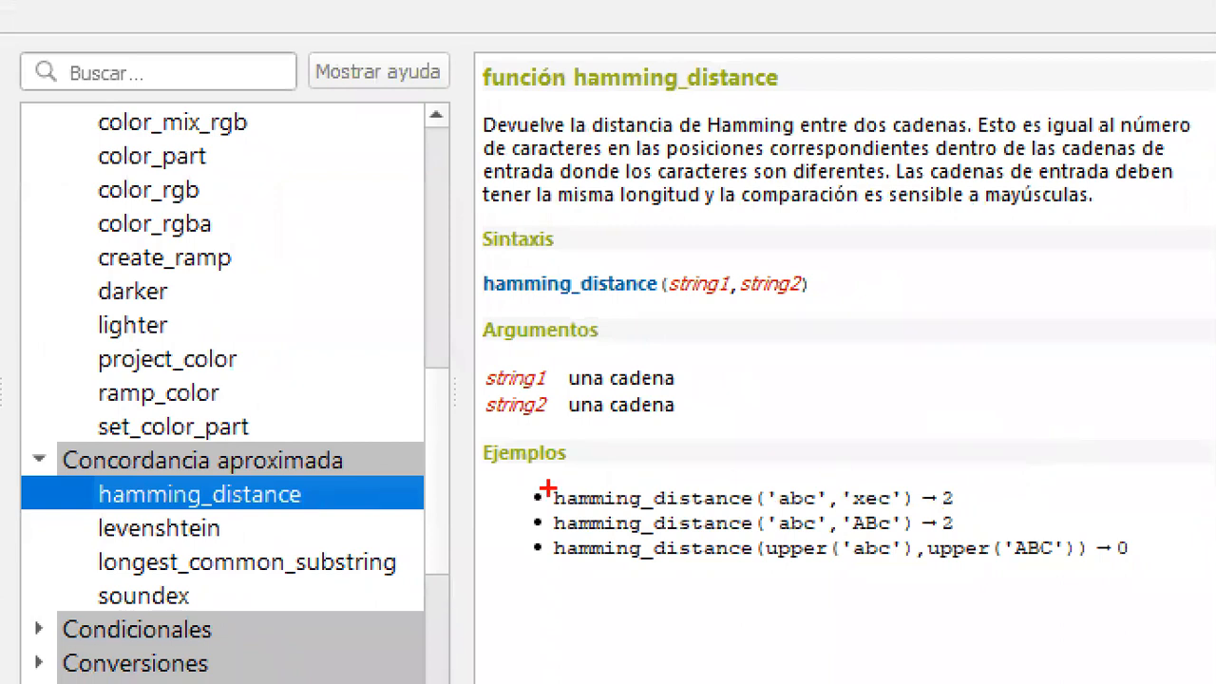
Step: Mark the function name, string arguments and results in the three hamming_distance examples with red pen strokes, finally leaving the annotation mode
drag(552, 506, 751, 514)
mouse_move(804, 430)
mouse_down()
mouse_move(781, 472)
mouse_move(790, 463)
mouse_up()
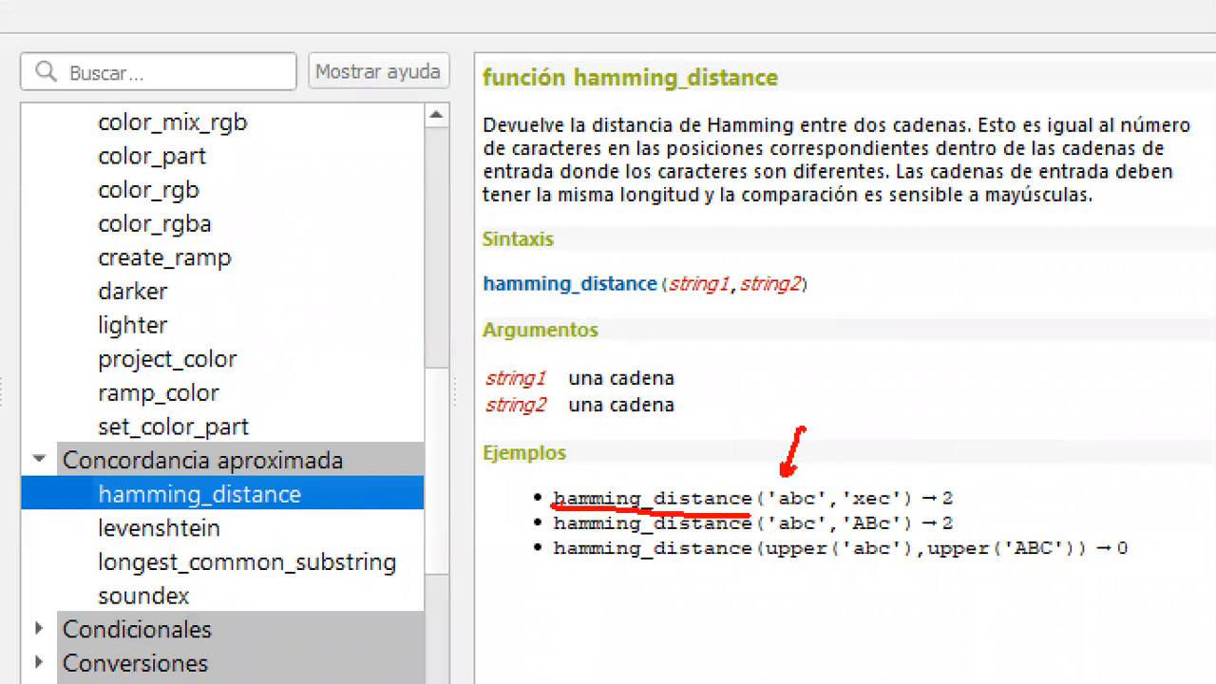
mouse_move(866, 451)
mouse_down()
mouse_move(868, 435)
mouse_move(866, 476)
mouse_move(897, 472)
mouse_up()
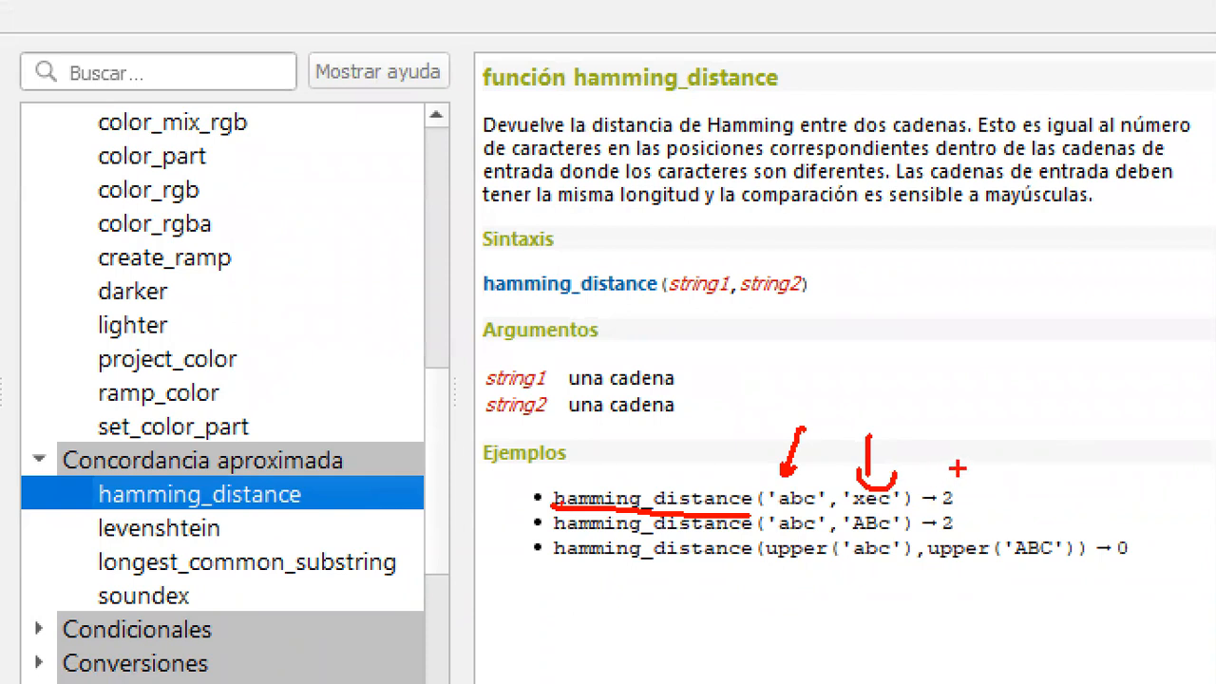
drag(982, 466, 963, 501)
drag(962, 501, 976, 498)
drag(776, 537, 800, 538)
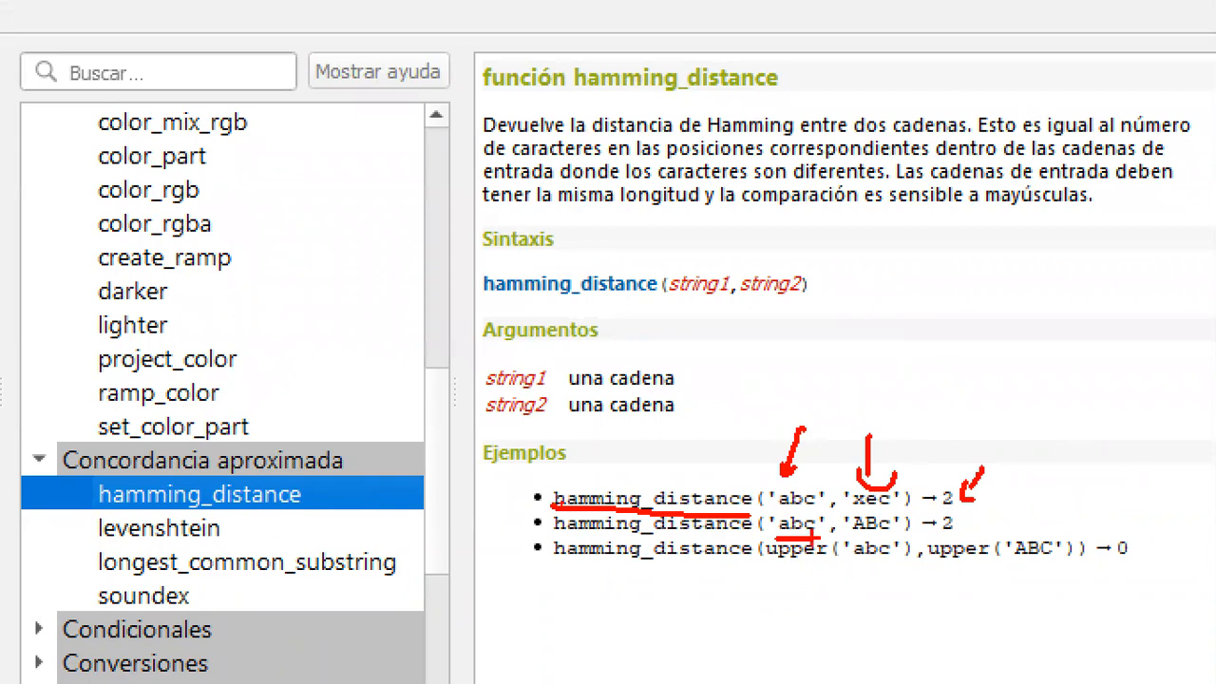
drag(858, 538, 939, 536)
drag(774, 561, 1055, 567)
drag(804, 568, 832, 593)
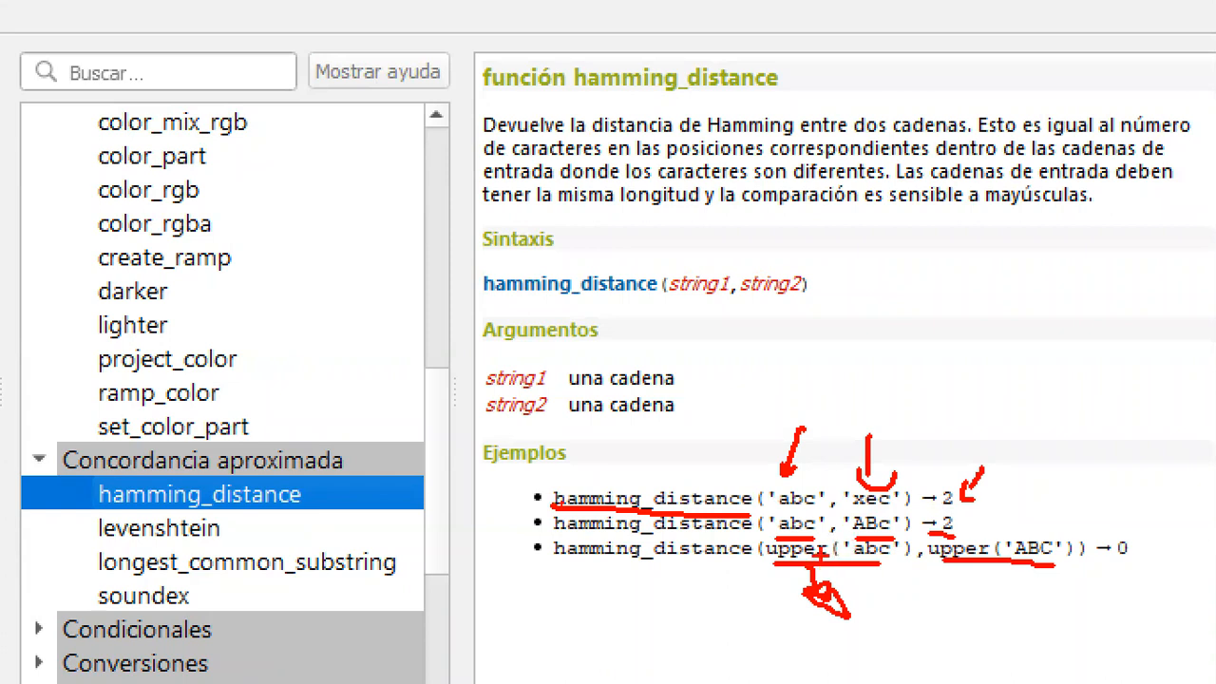
drag(1106, 571, 1130, 570)
key(Escape)
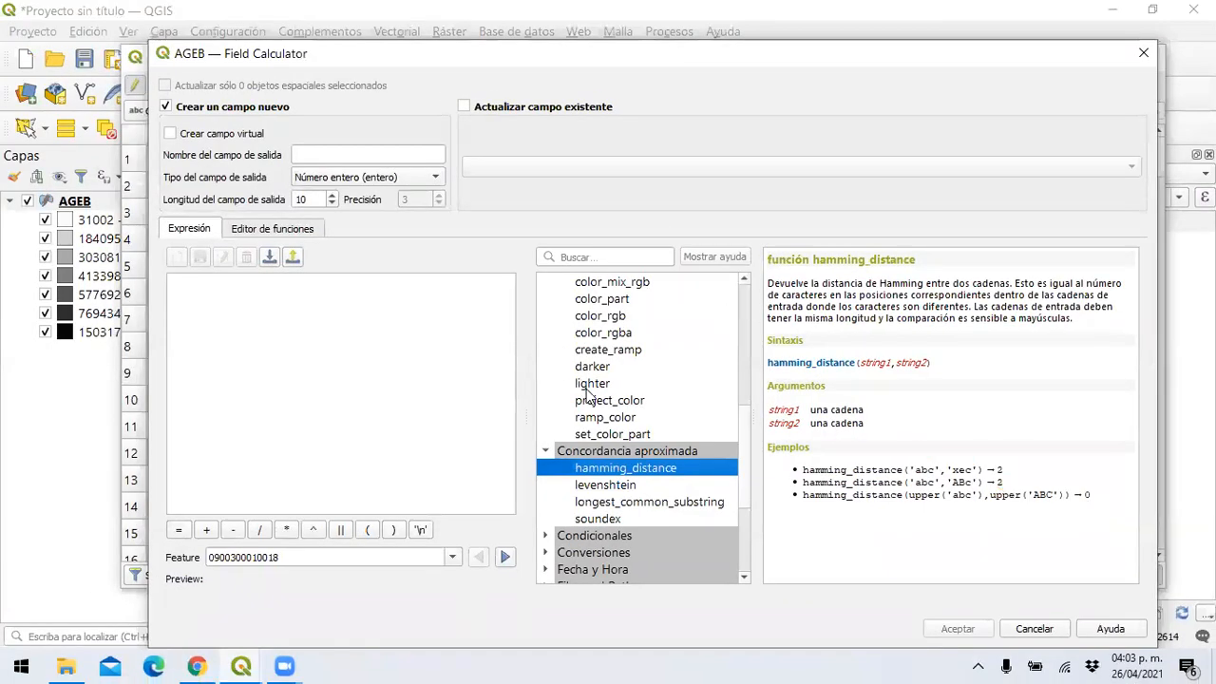
Step: Build the expression hamming_distance("SupKm2", "EtiqSuper") from the function and field lists
double_click(621, 466)
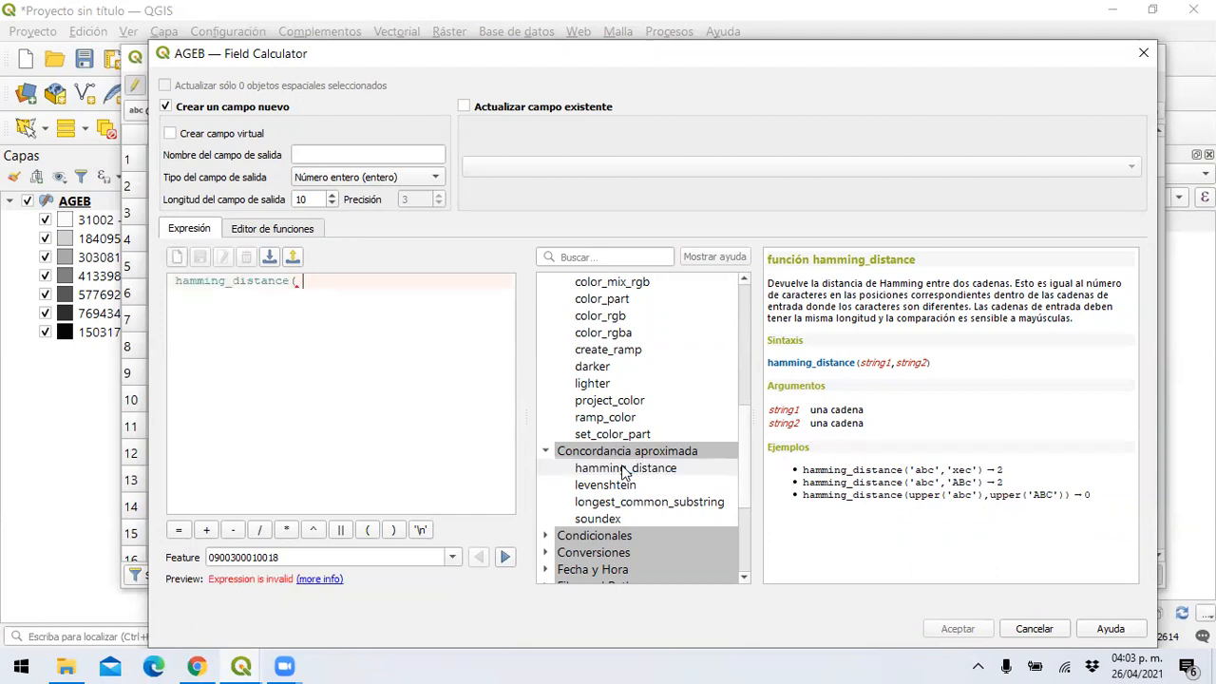
scroll(652, 393, up, 3)
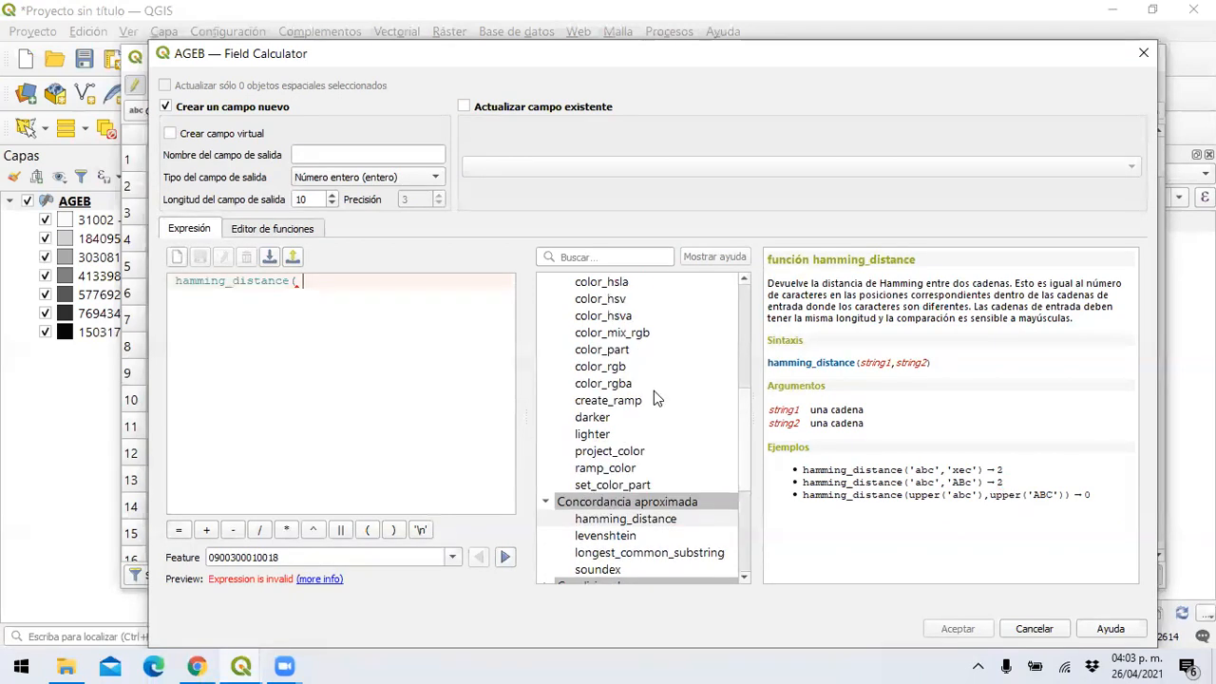
scroll(654, 391, up, 1)
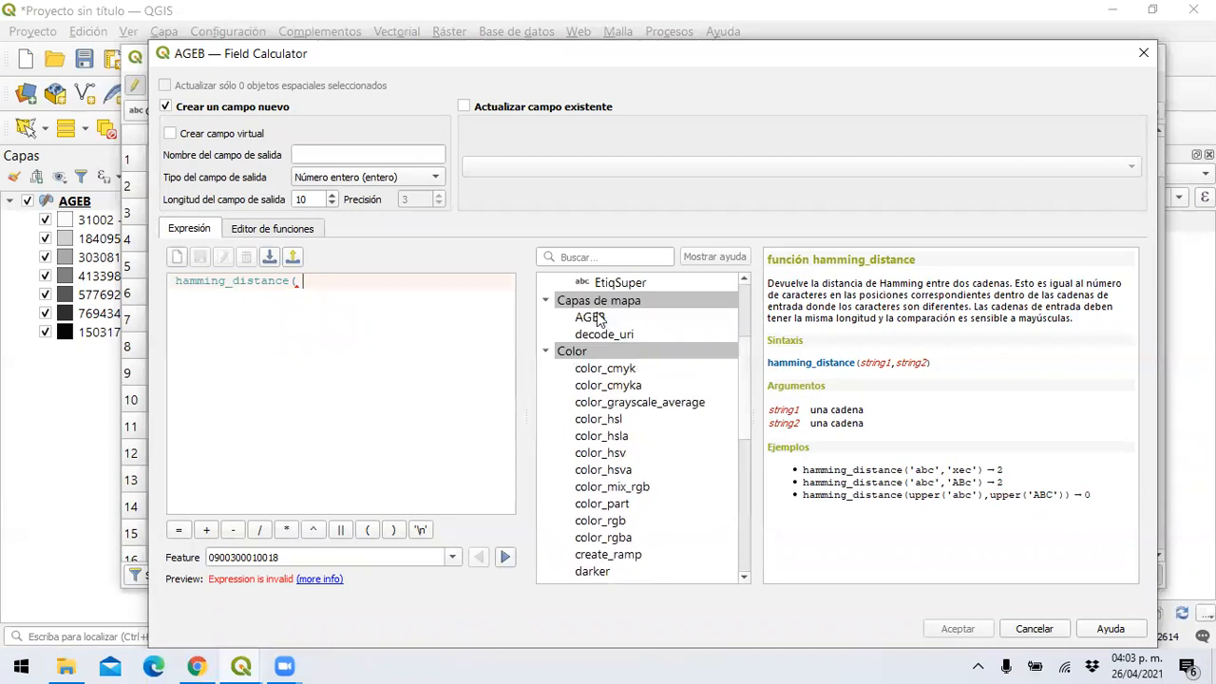
scroll(599, 332, up, 1)
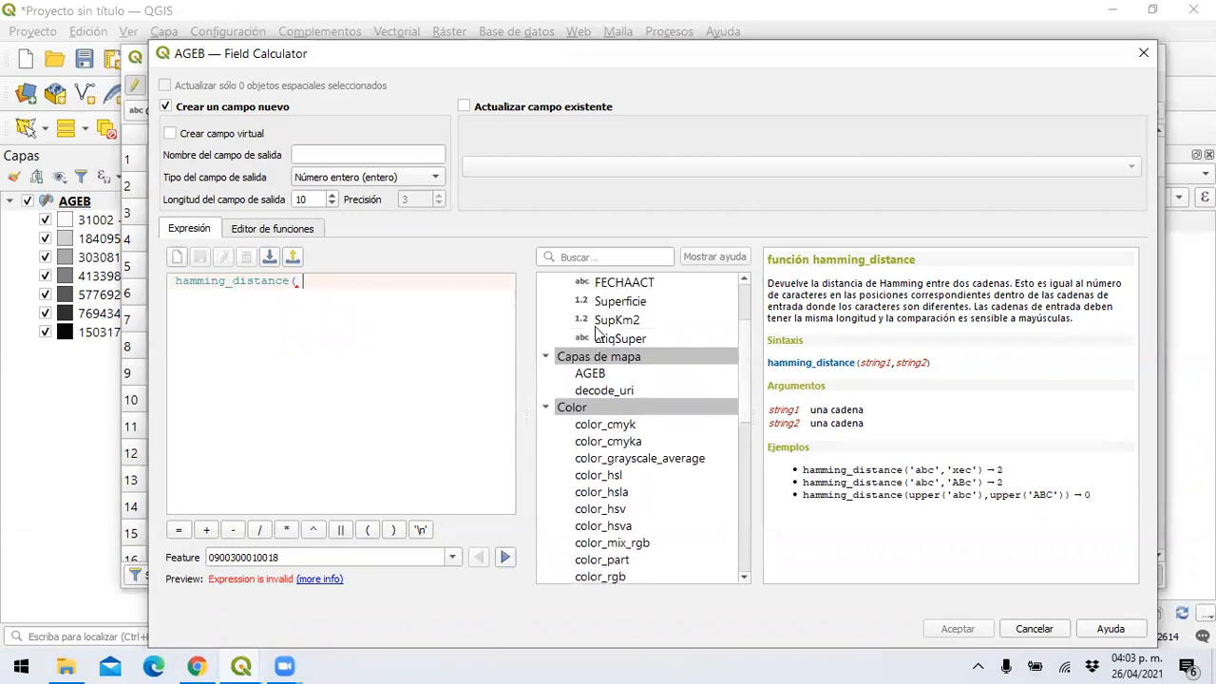
scroll(598, 332, up, 1)
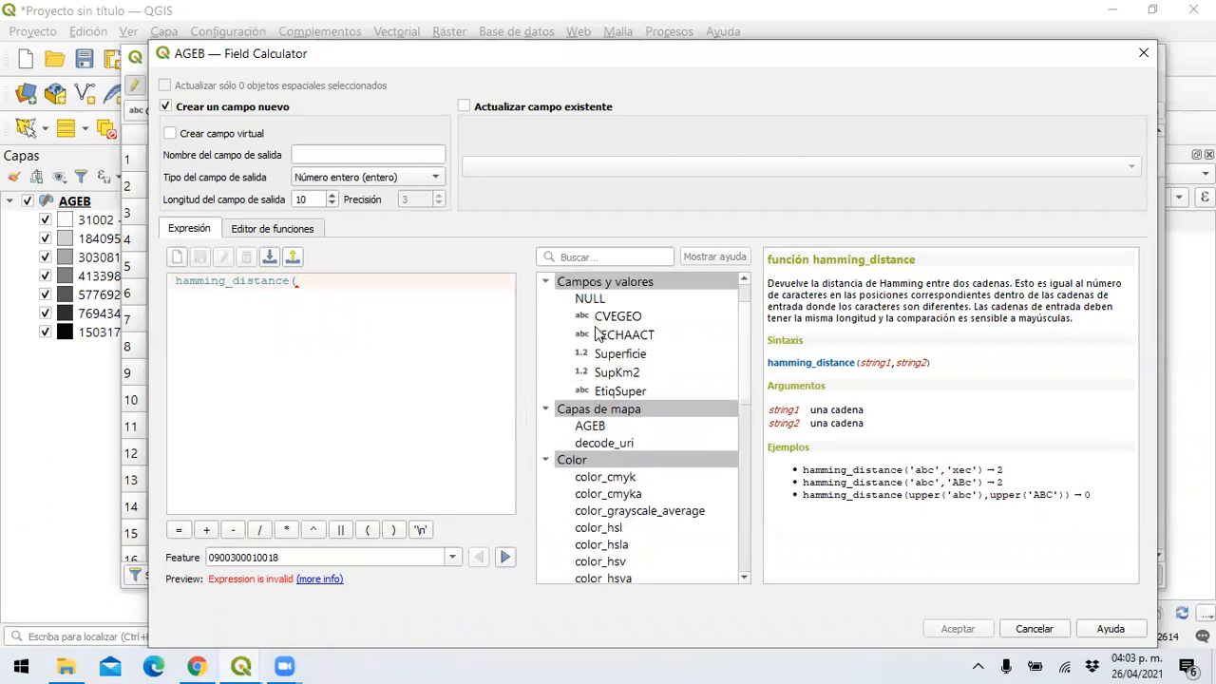
double_click(617, 372)
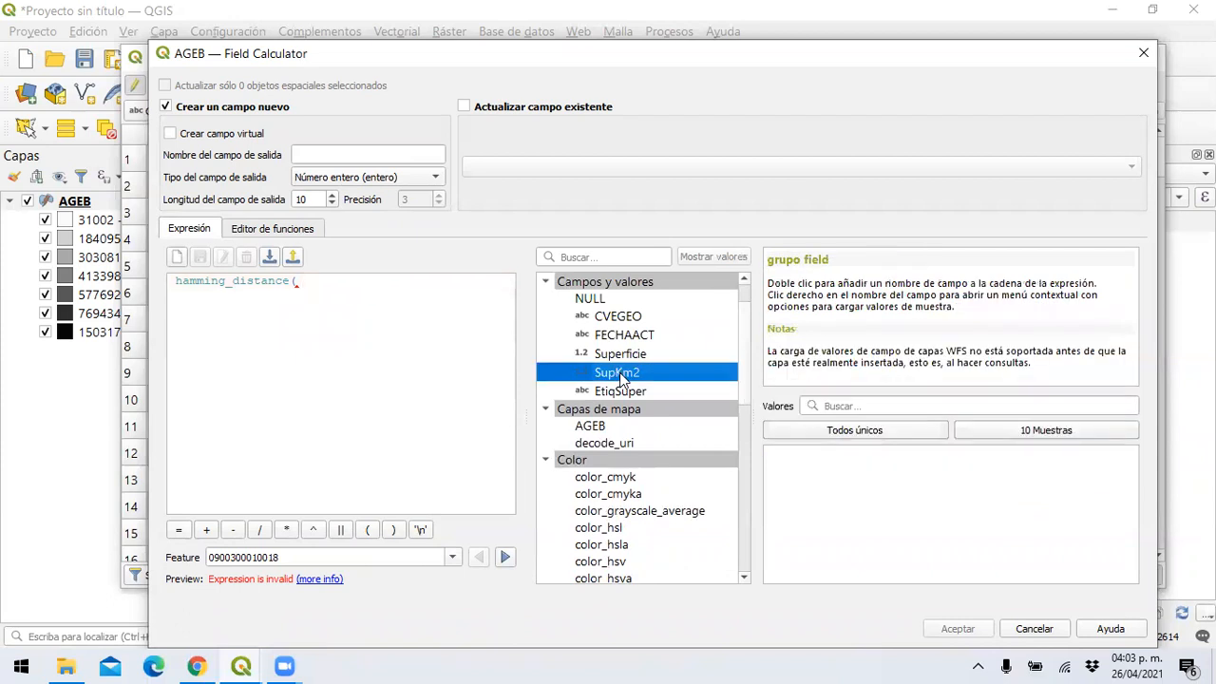
text(,)
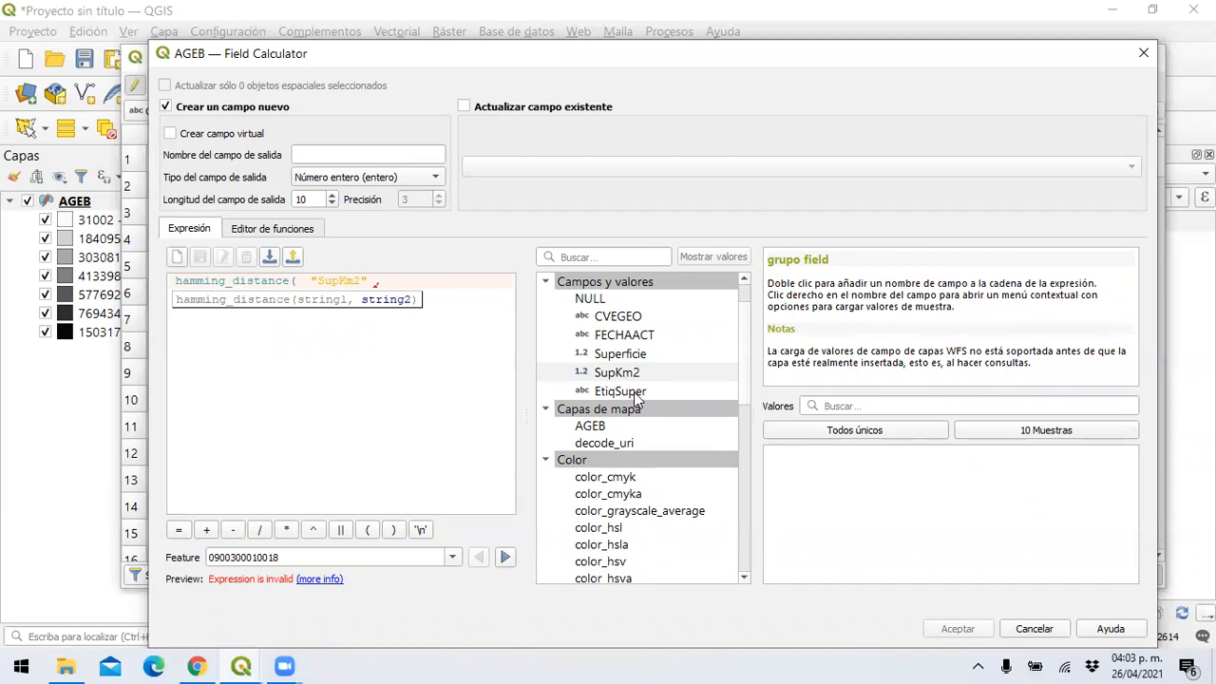
double_click(621, 392)
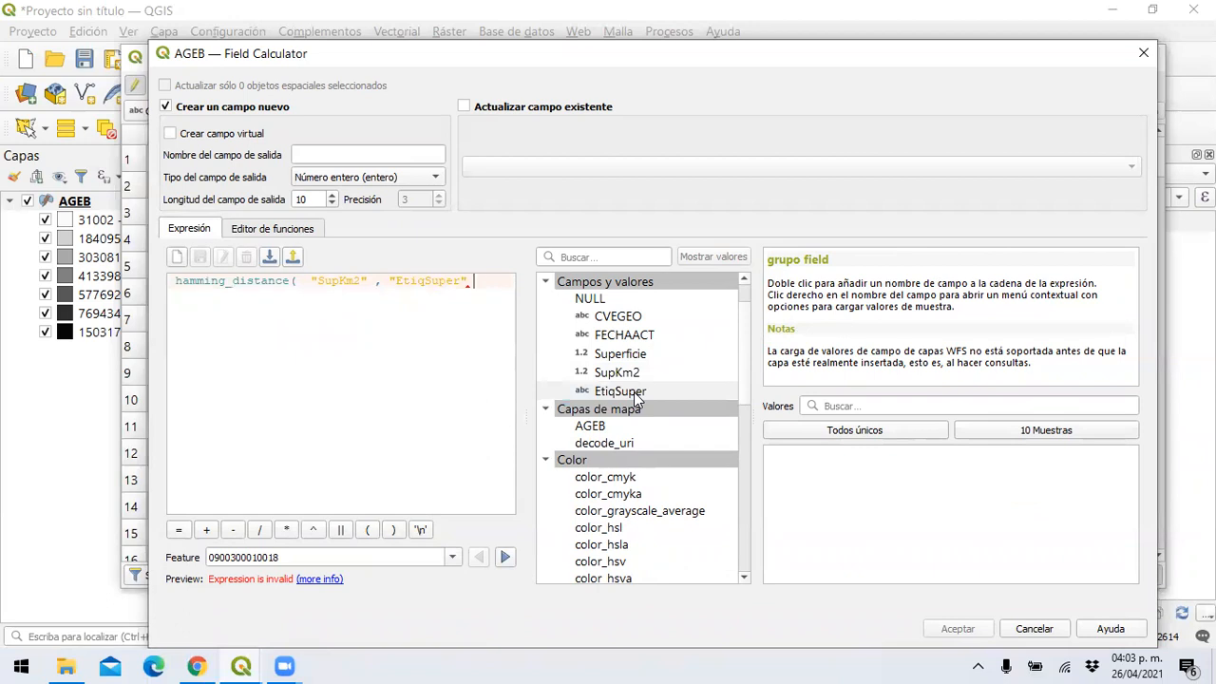
text())
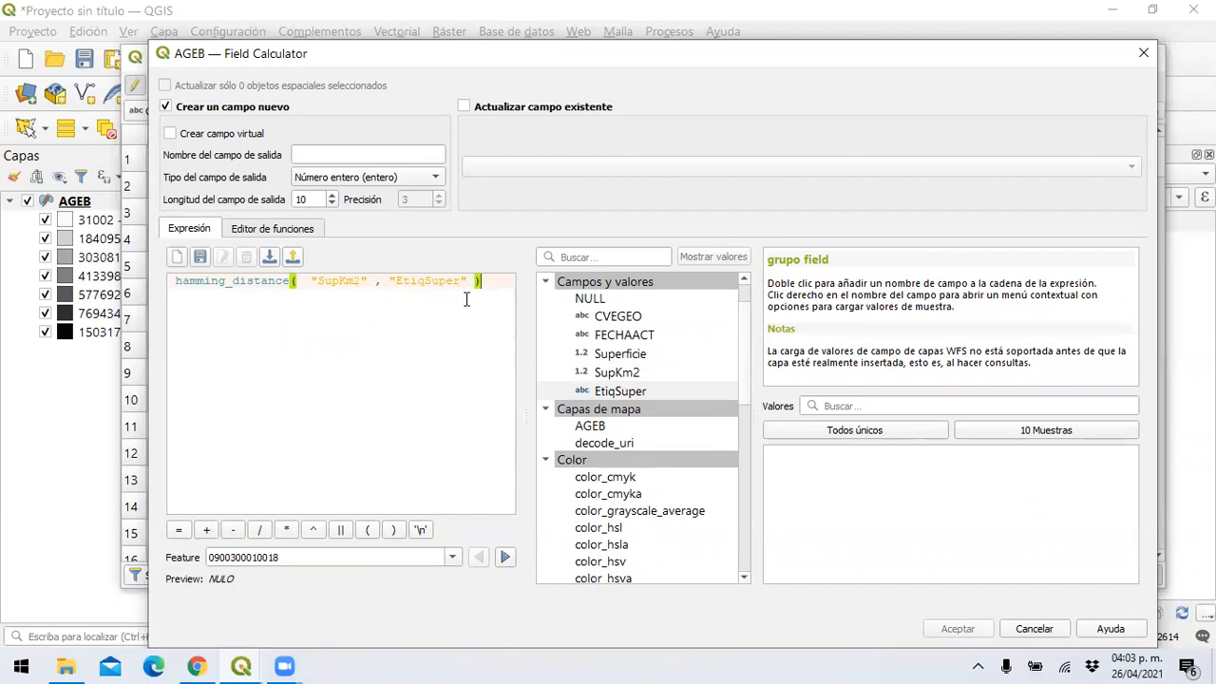
Step: Replace both arguments of hamming_distance with the fields "Superficie" and "SupKm2", and close the parenthesis
key(BackSpace)
key(BackSpace)
key(BackSpace)
key(BackSpace)
key(BackSpace)
key(BackSpace)
key(BackSpace)
key(BackSpace)
key(BackSpace)
key(BackSpace)
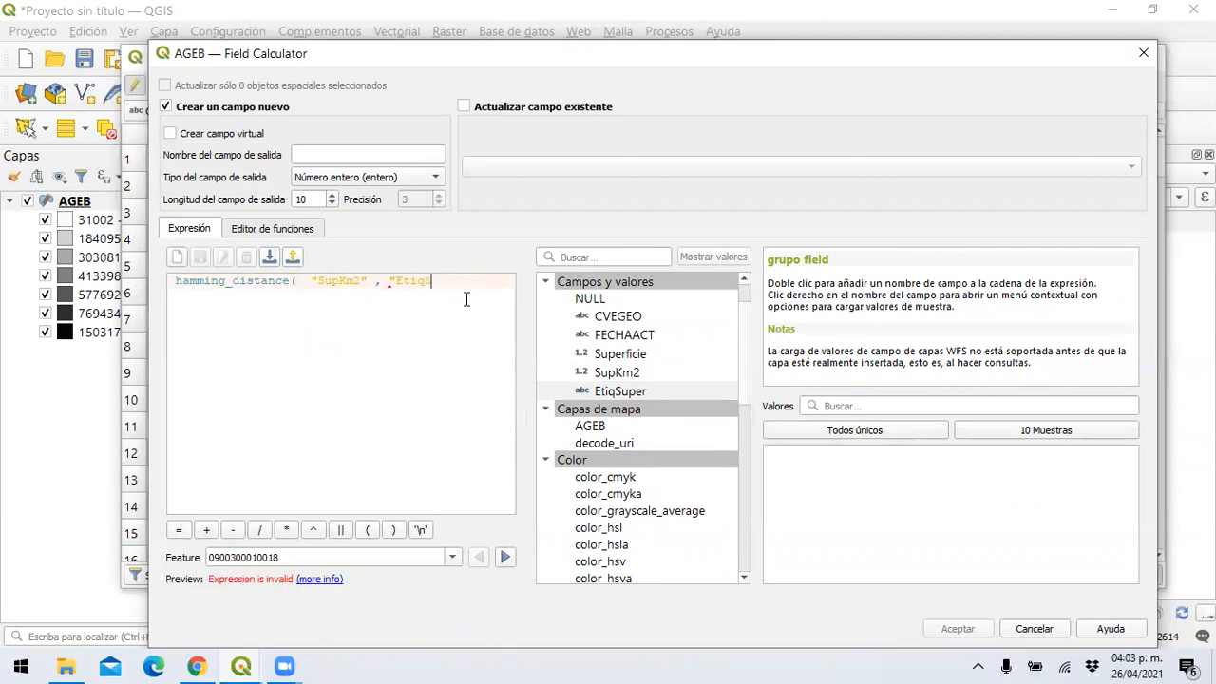
key(BackSpace)
key(BackSpace)
key(BackSpace)
key(BackSpace)
key(BackSpace)
key(BackSpace)
key(BackSpace)
key(BackSpace)
key(BackSpace)
key(BackSpace)
key(BackSpace)
double_click(604, 355)
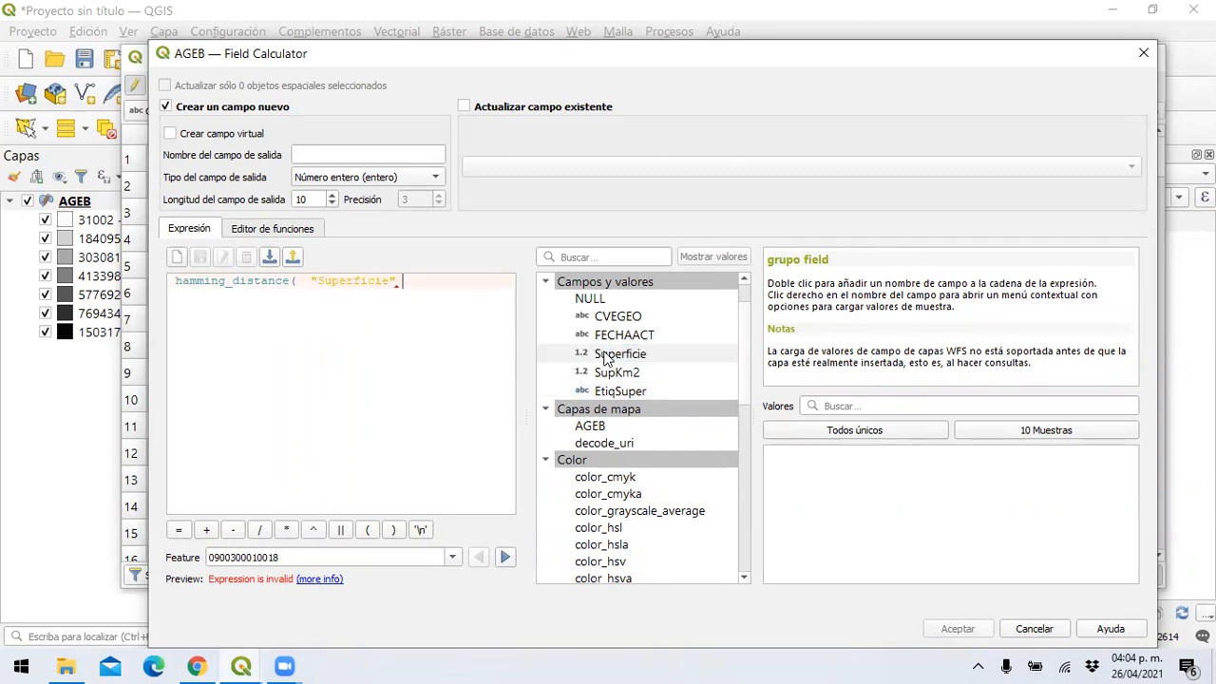
text(,)
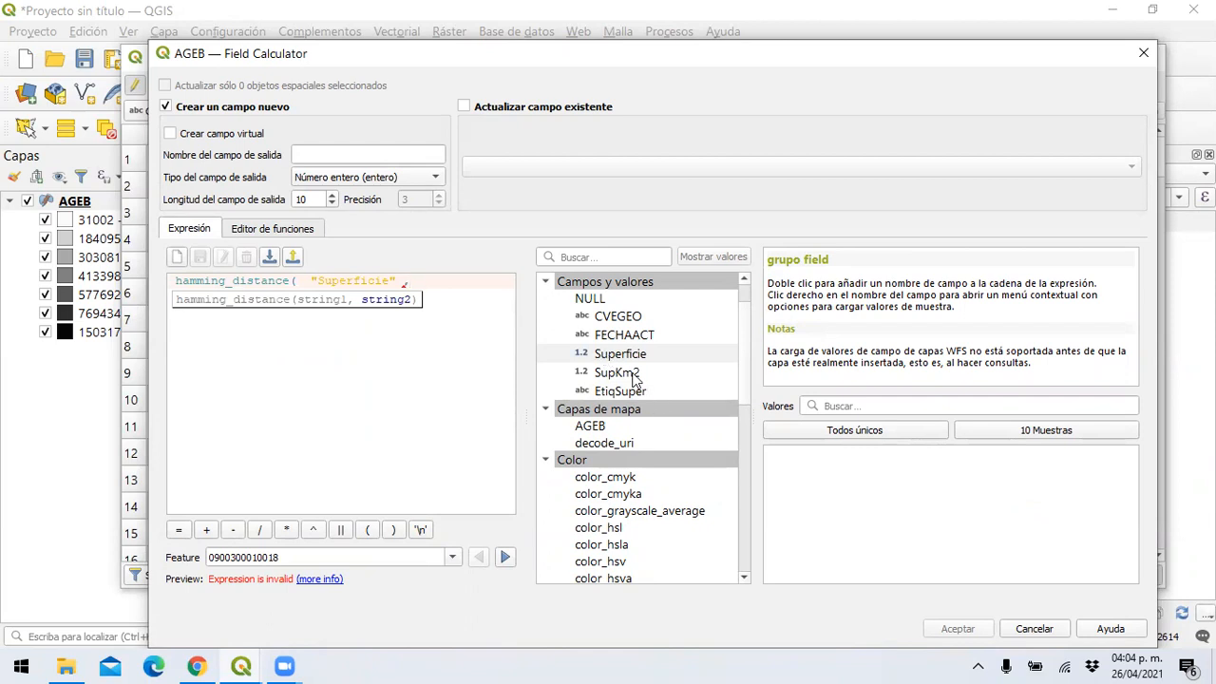
double_click(635, 376)
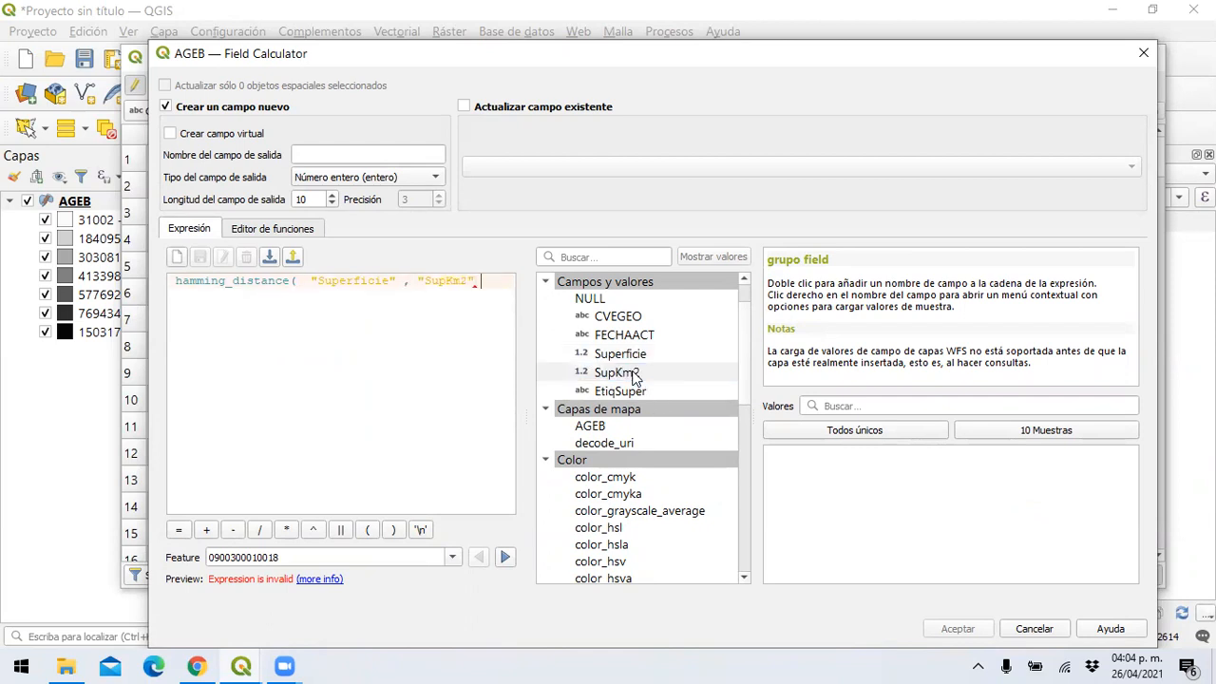
text())
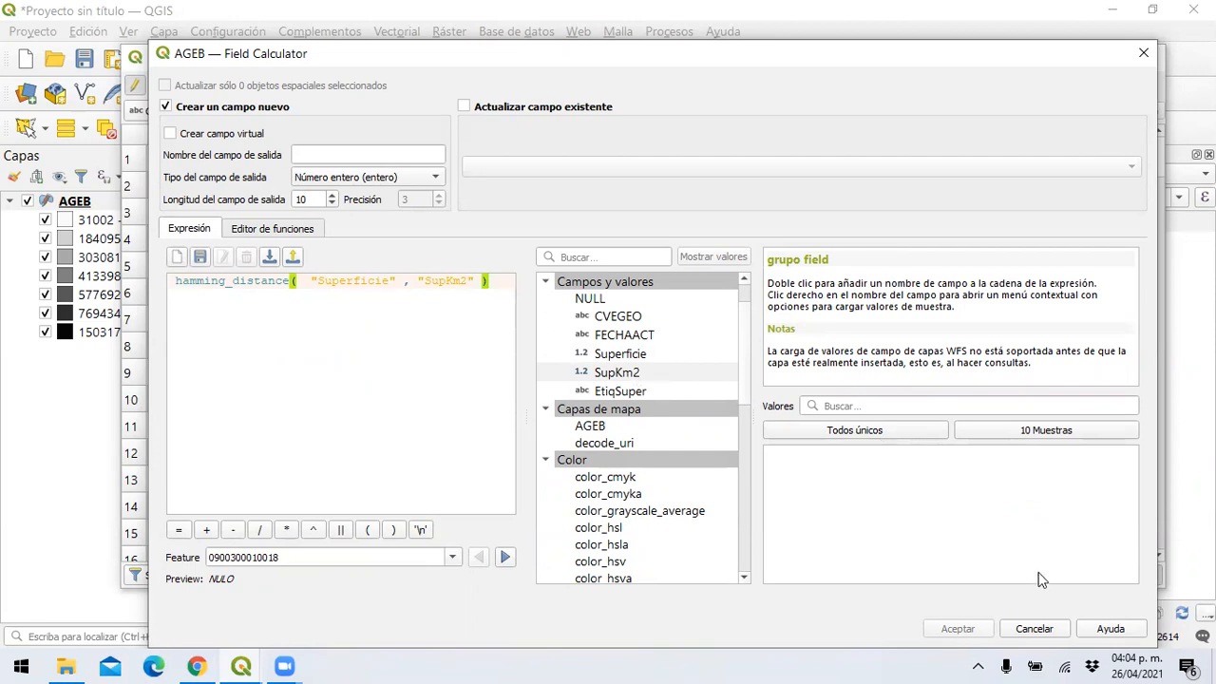
Step: Create a new integer field named Prueba from the expression and sort the attribute table by it
click(298, 155)
text(Prueba)
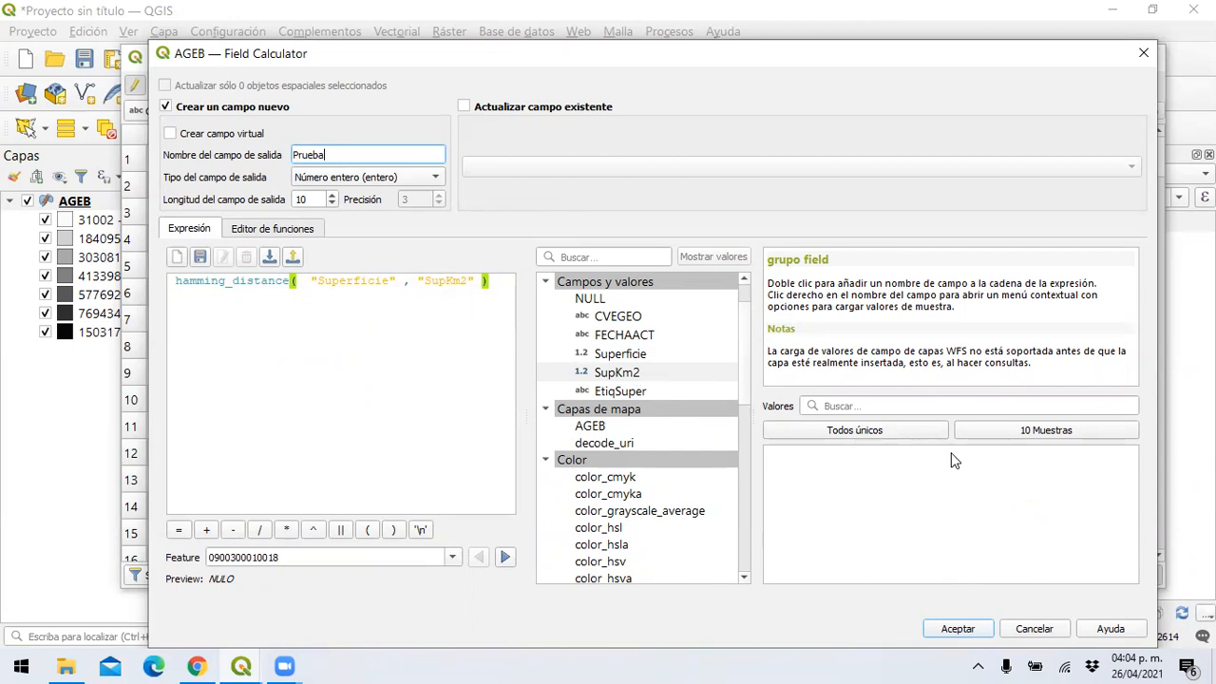
click(971, 629)
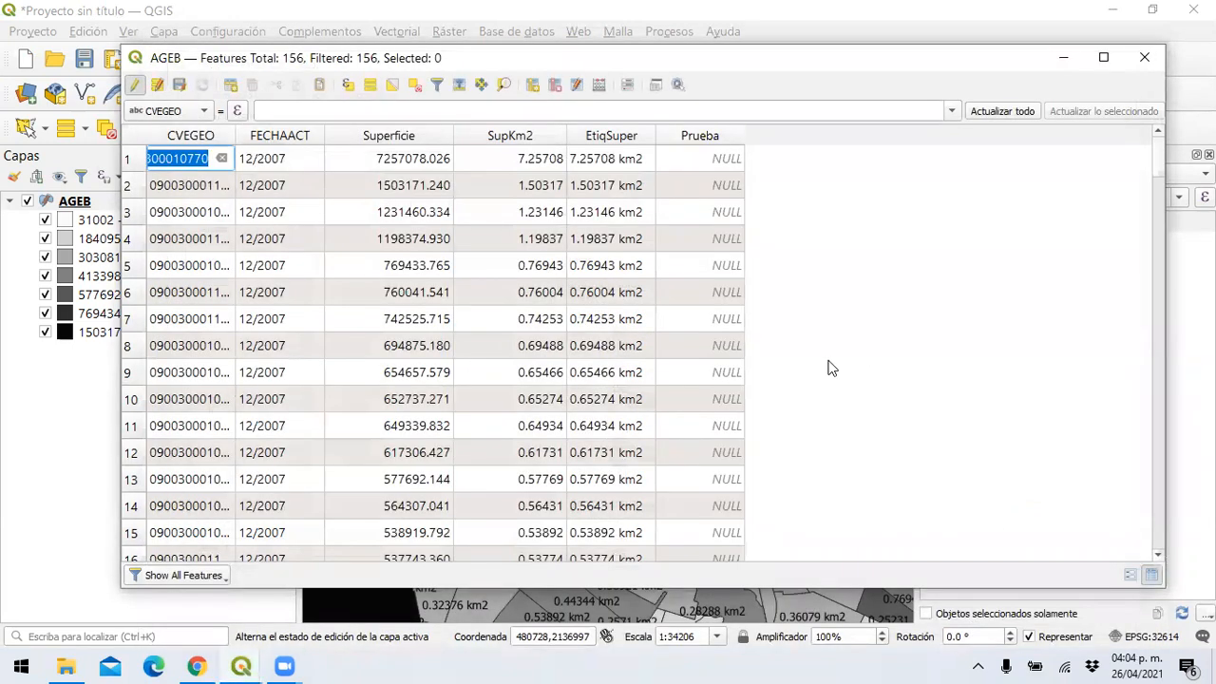
click(717, 138)
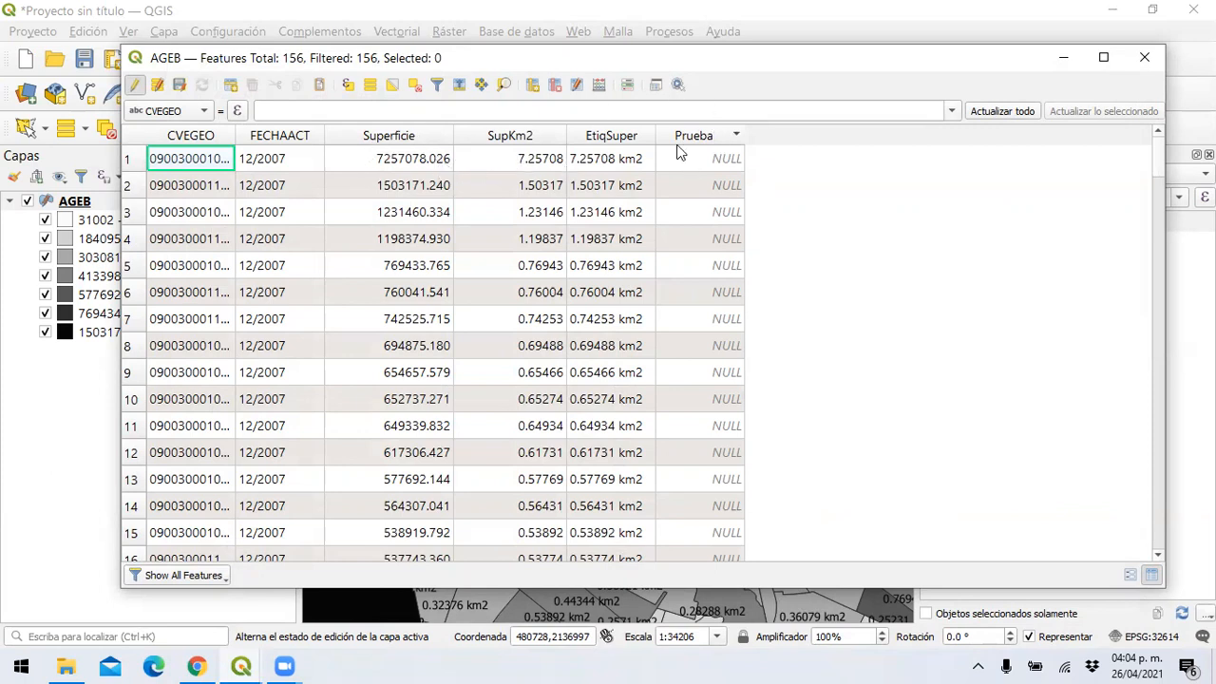
Step: Delete the Prueba field from the AGEB attribute table
click(555, 85)
click(363, 268)
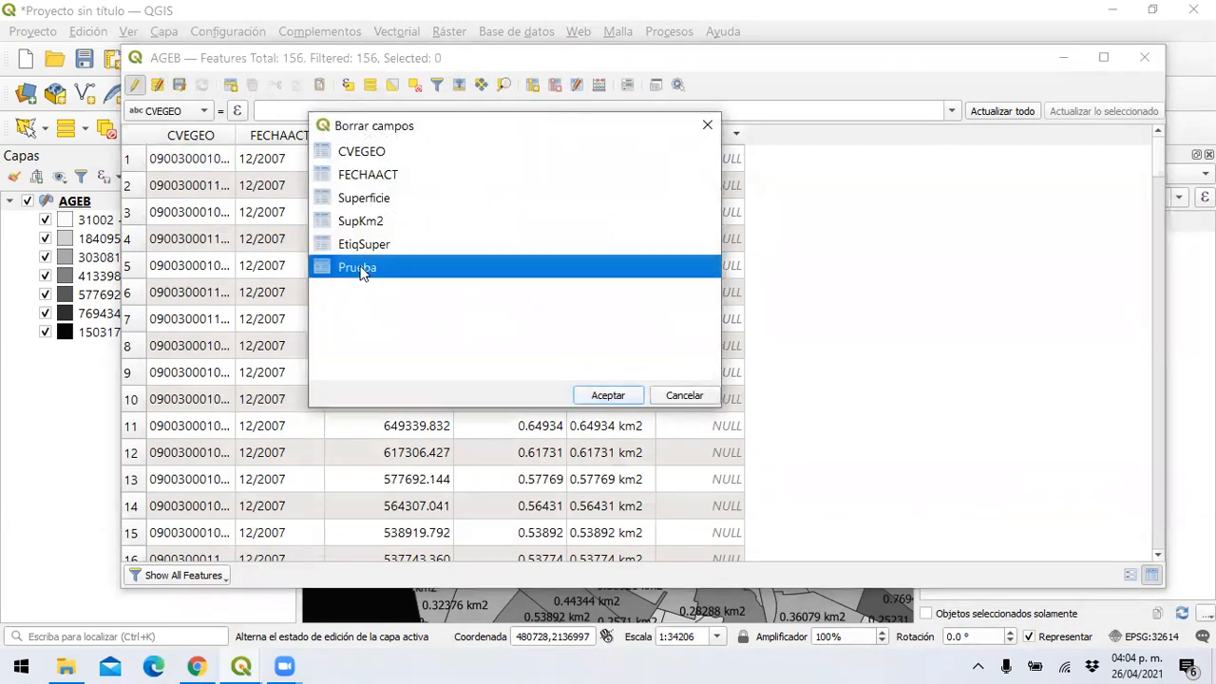
click(601, 395)
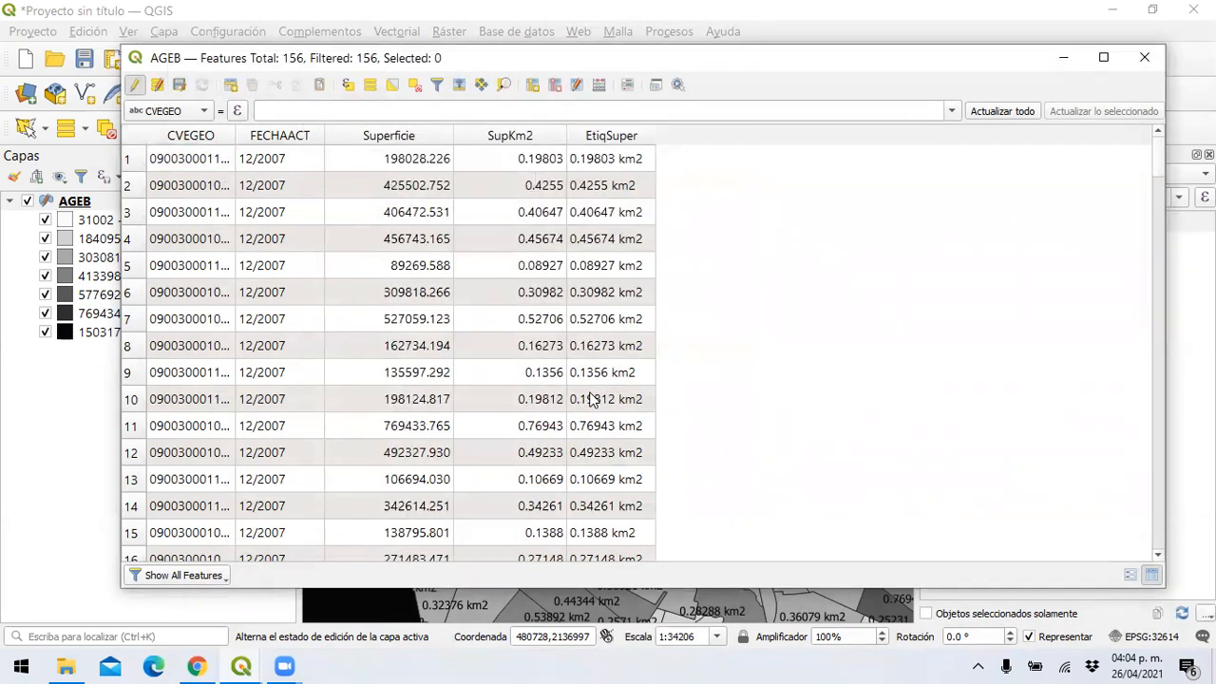
Step: Reopen the field calculator for AGEB and expand the Condicionales function group
click(599, 86)
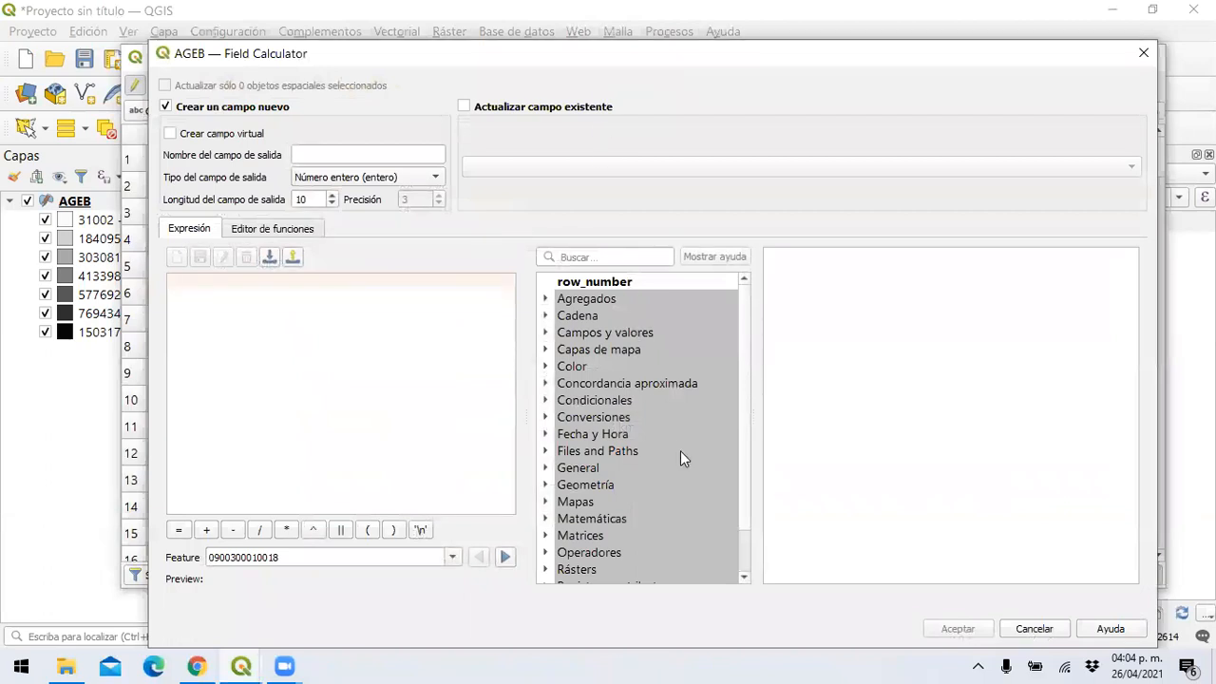
click(560, 403)
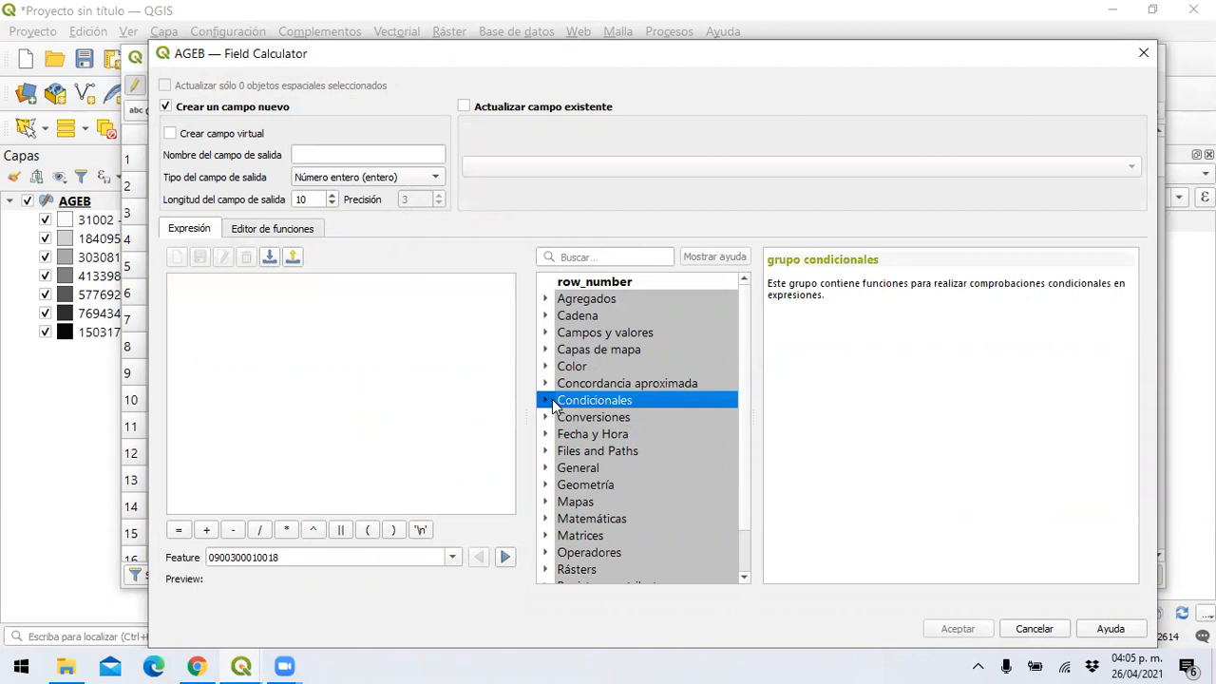
click(548, 402)
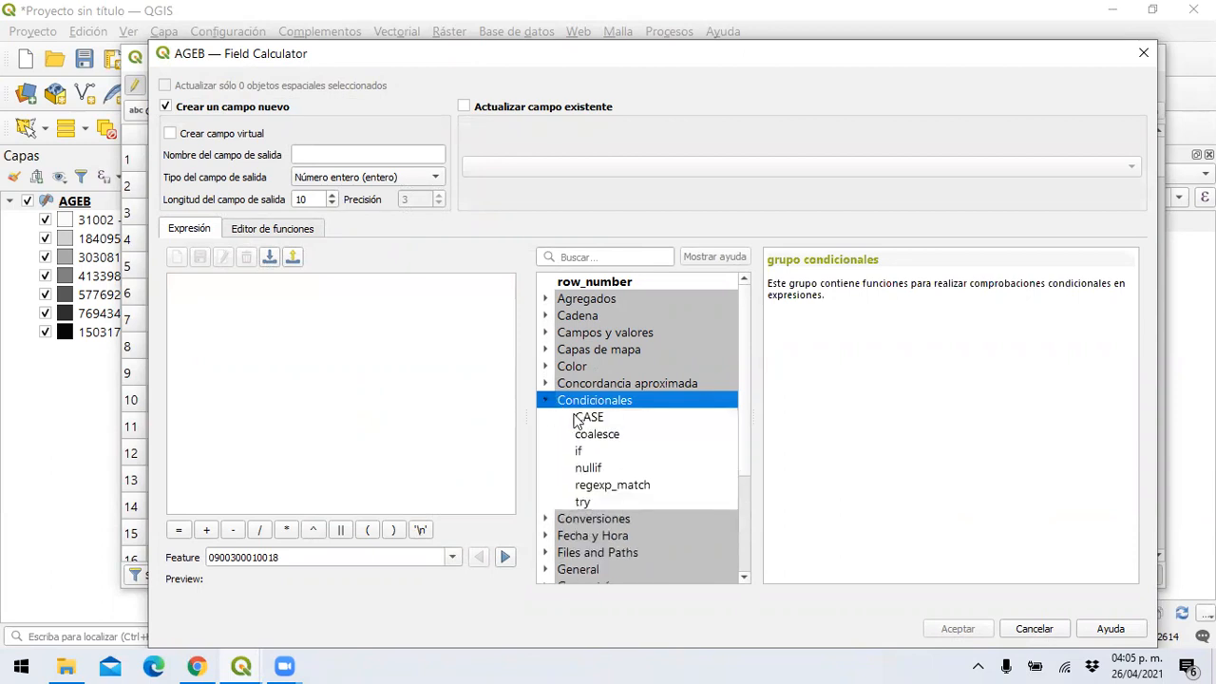
Step: Read the help for the CASE, coalesce and if functions in the Condicionales group
click(578, 421)
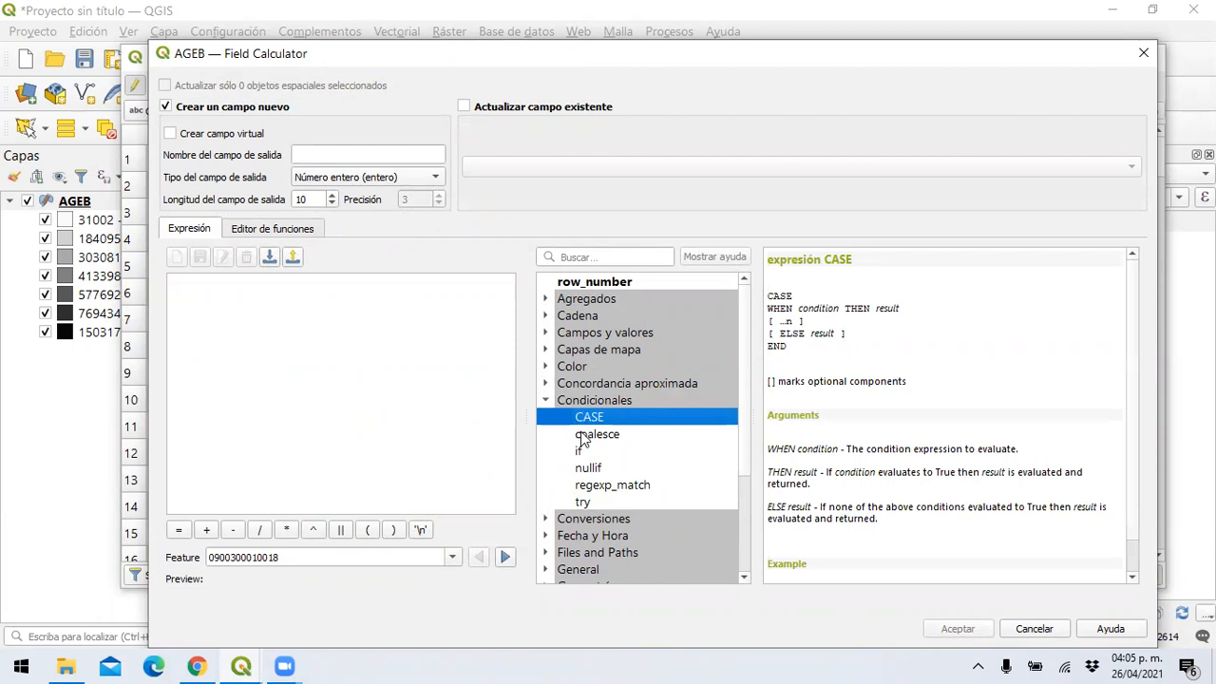
click(582, 435)
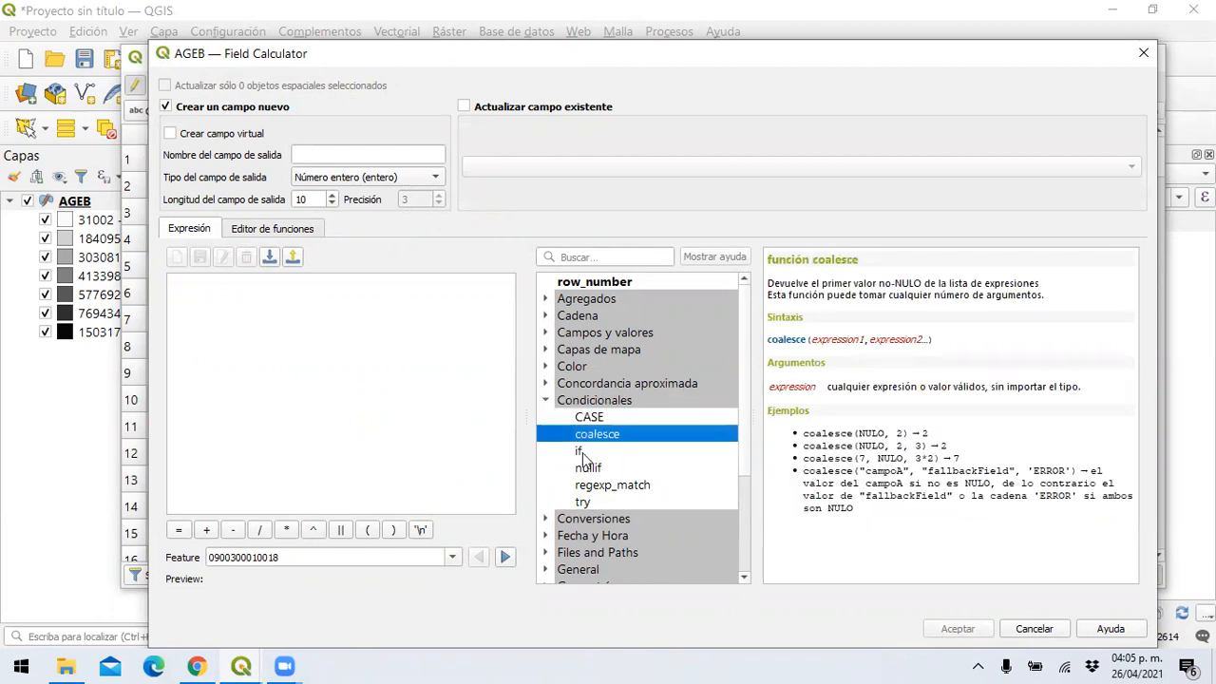
click(581, 452)
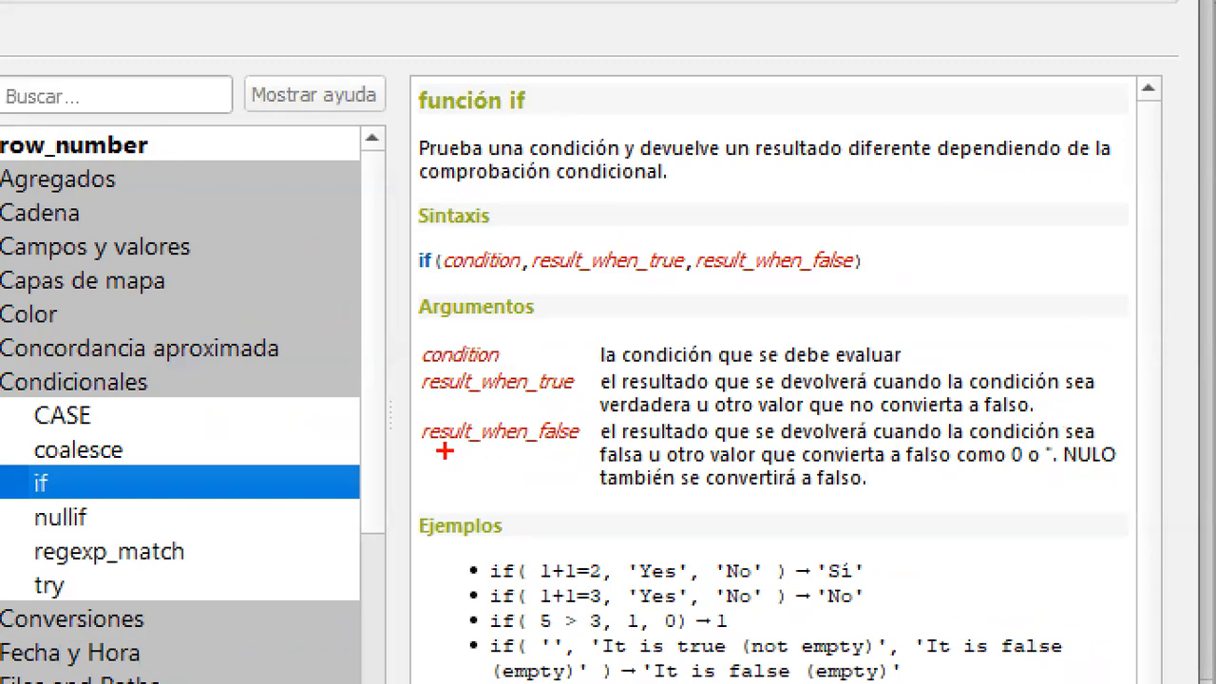
drag(524, 450, 572, 450)
drag(484, 579, 613, 574)
drag(661, 530, 661, 553)
drag(737, 542, 738, 559)
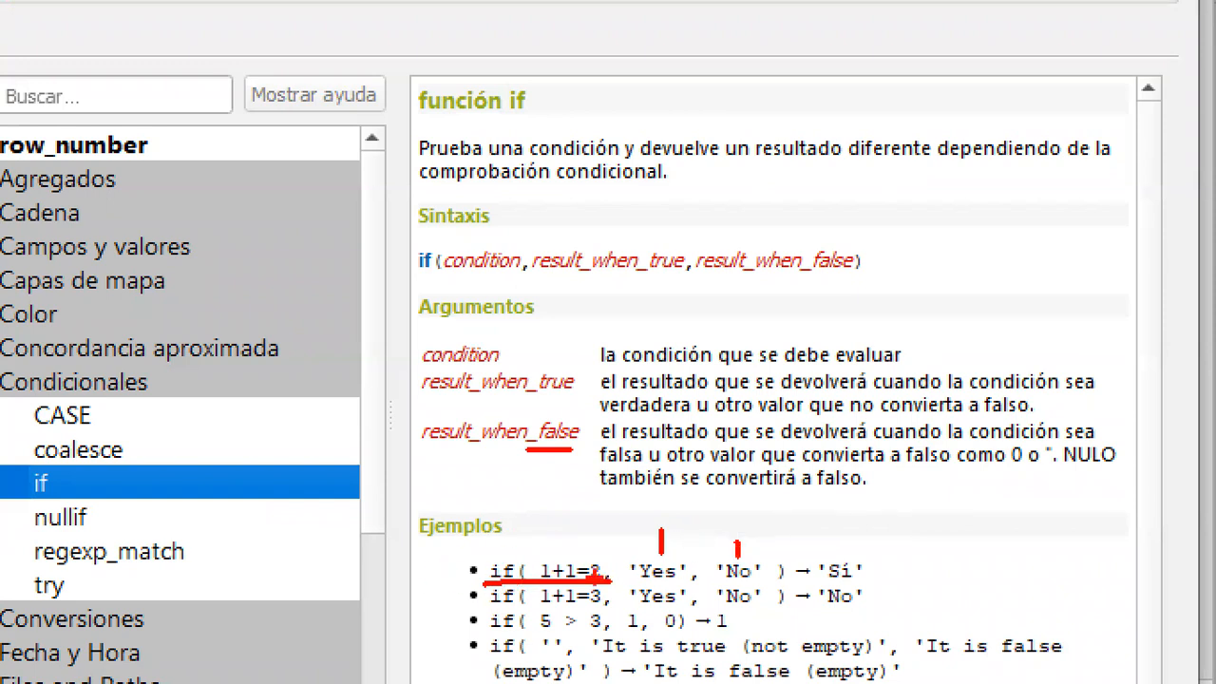
mouse_move(828, 522)
mouse_down()
mouse_move(837, 542)
mouse_move(837, 530)
mouse_up()
mouse_move(740, 608)
mouse_down()
mouse_move(762, 590)
mouse_move(721, 599)
mouse_up()
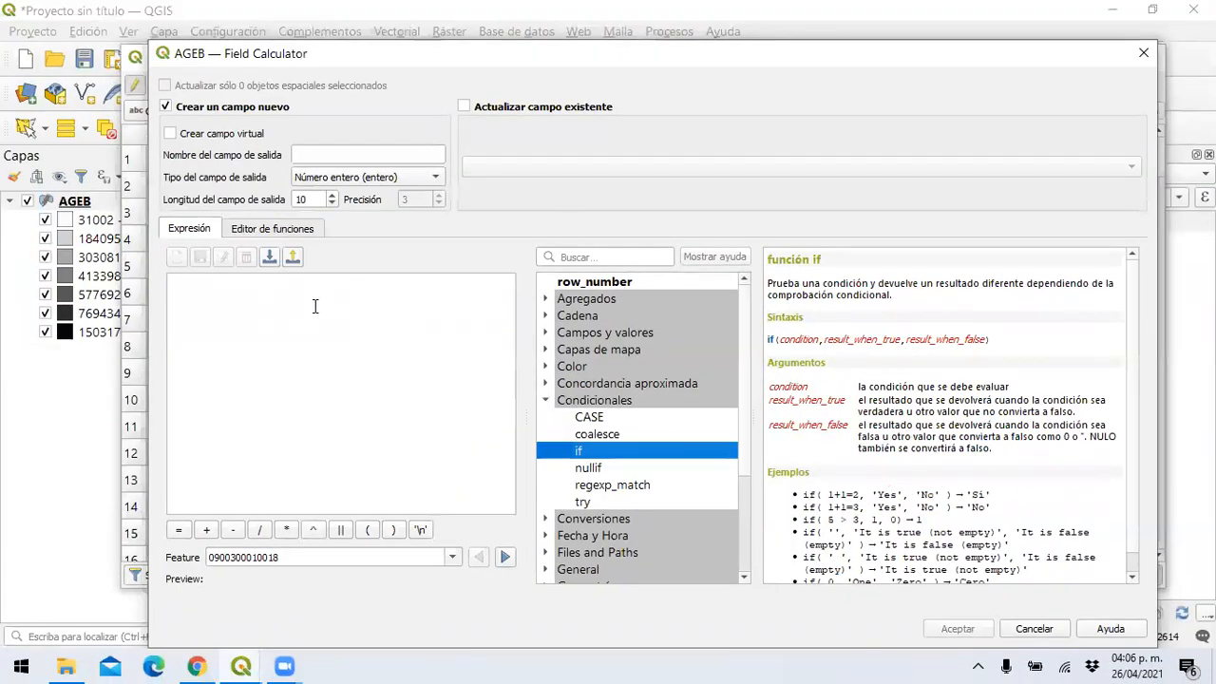
Step: Name the new output field Evaluacion and set its type to Texto (cadena)
click(315, 306)
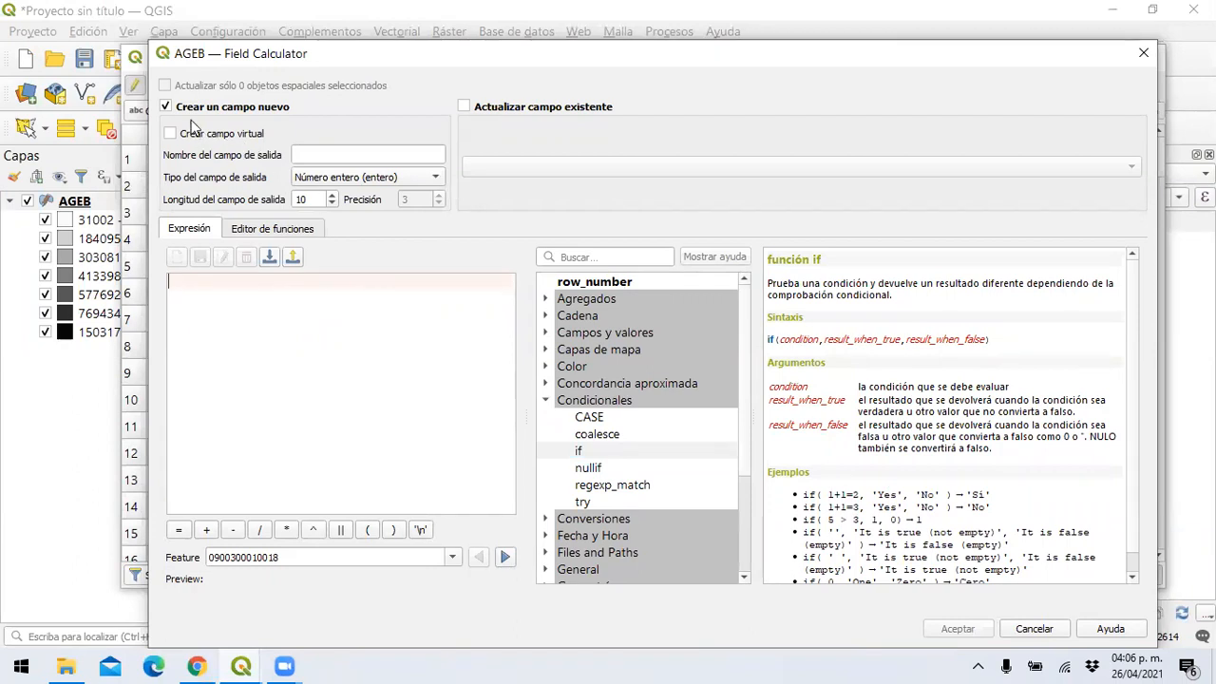
click(308, 155)
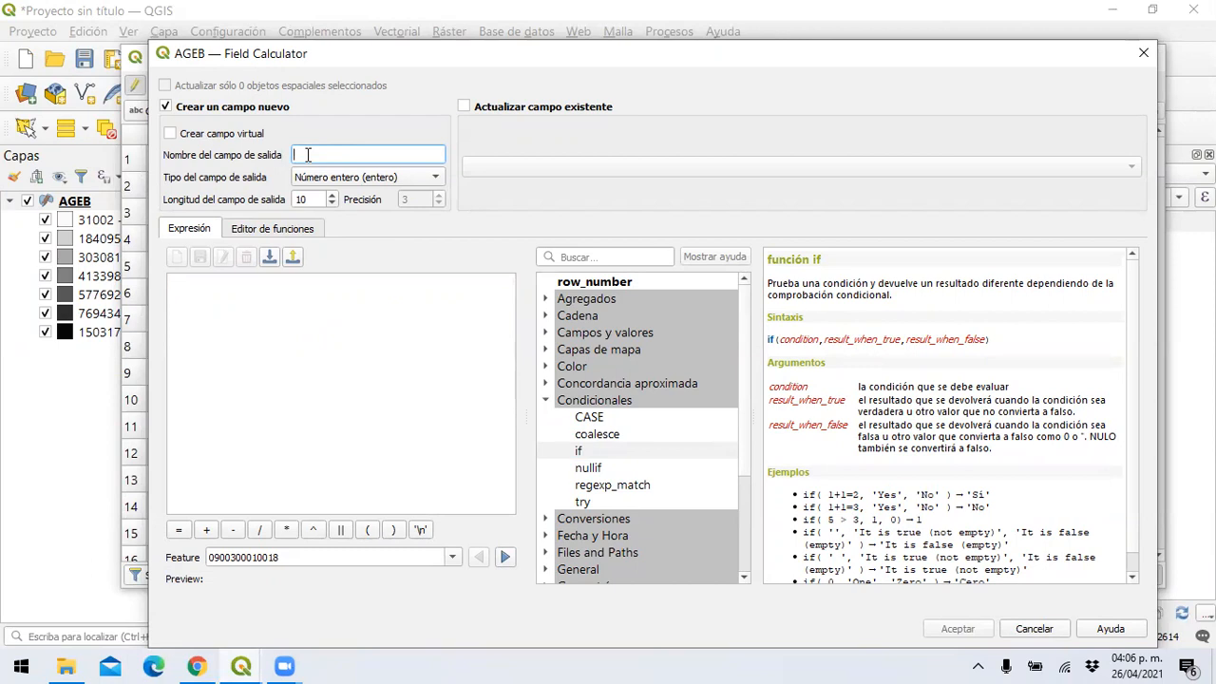
text(Evaluacion)
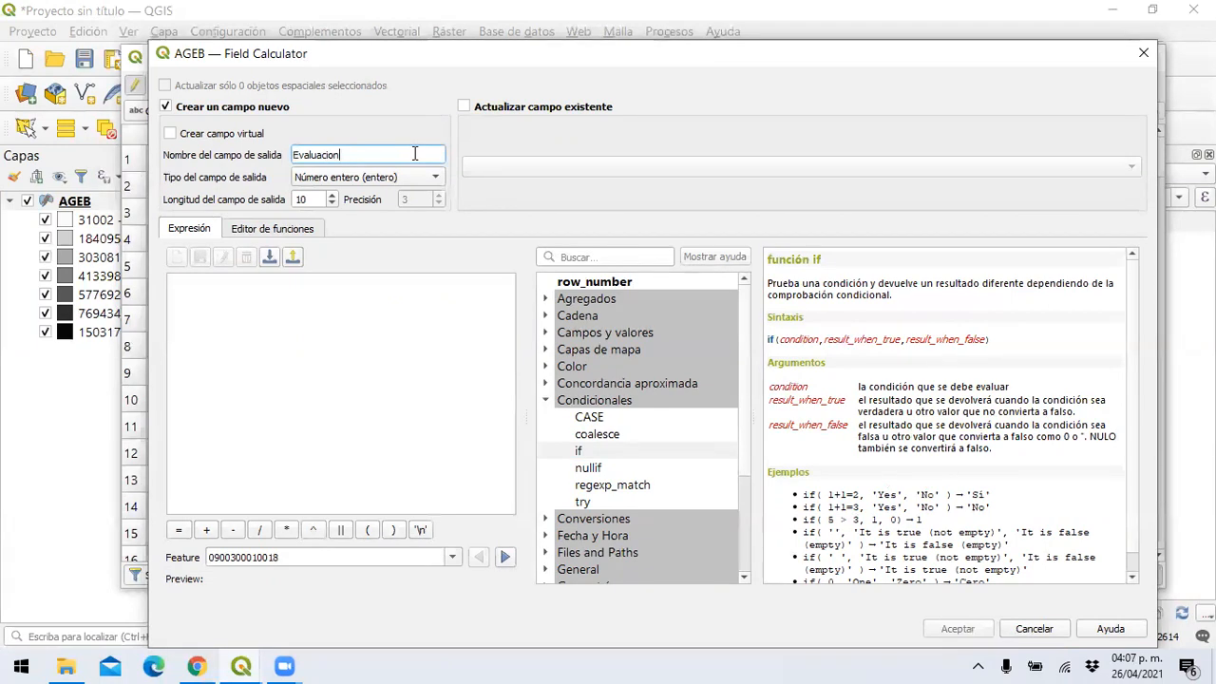
click(435, 177)
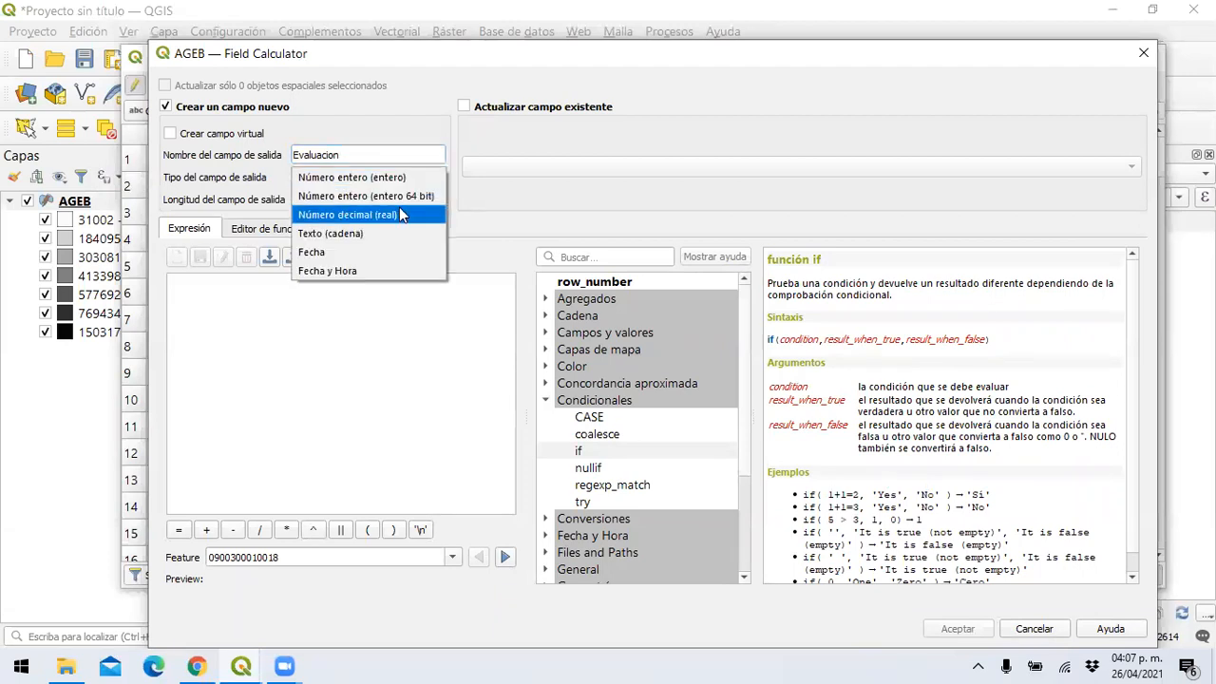
click(392, 236)
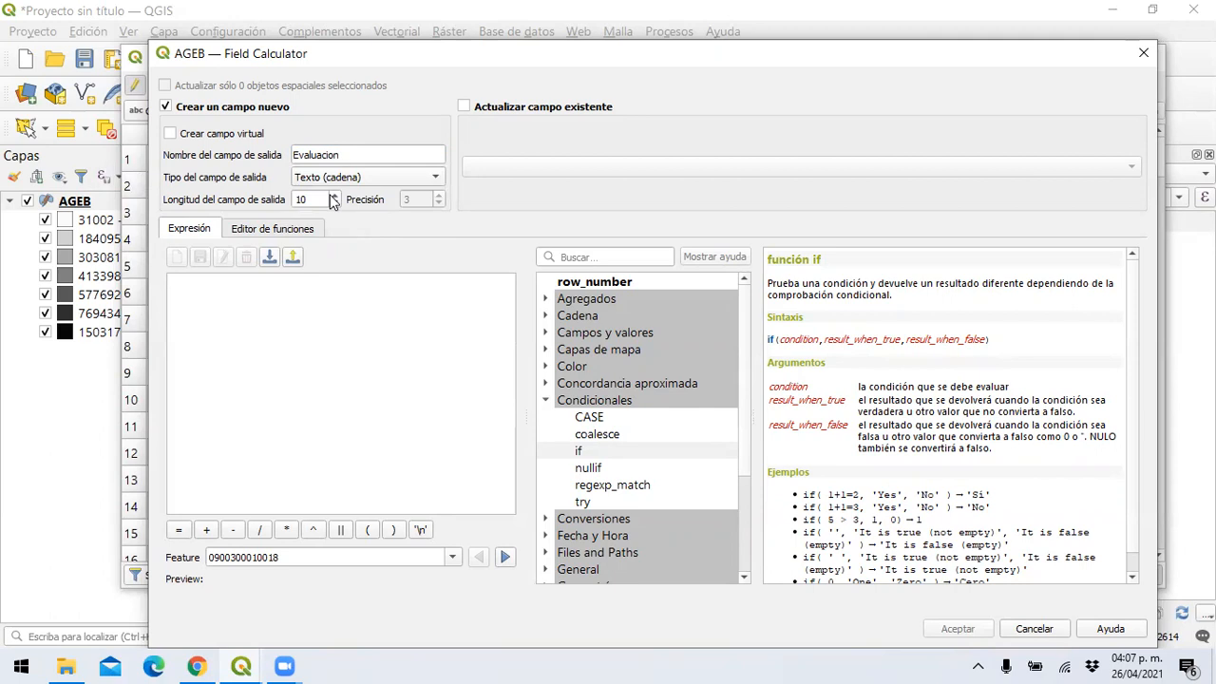
Step: Build an if expression testing whether "SupKm2" > 1, with Grande as the true result and Pequeño as the false result
click(278, 292)
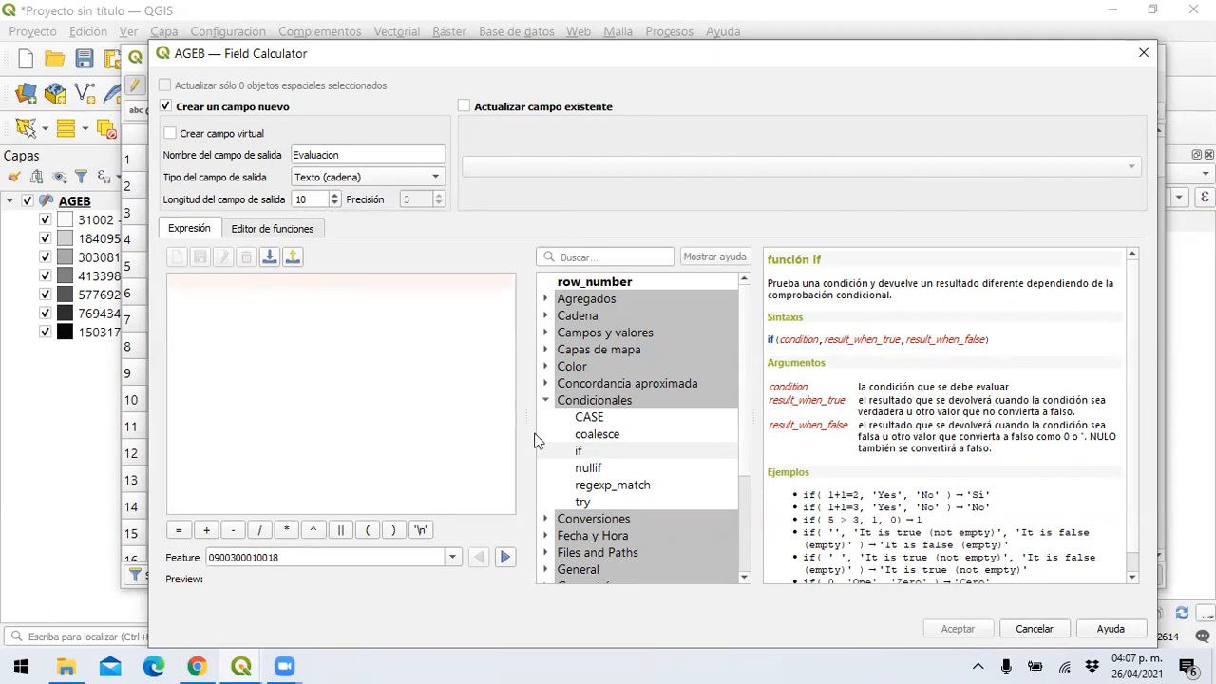
click(587, 453)
double_click(587, 454)
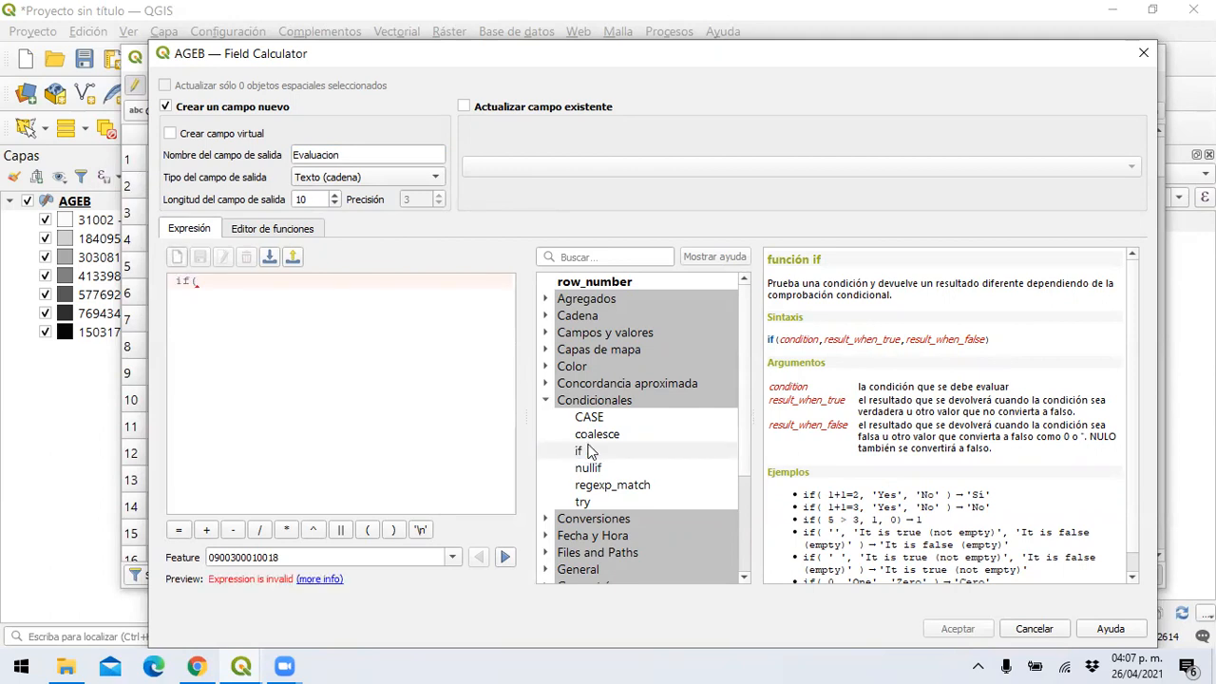
click(544, 332)
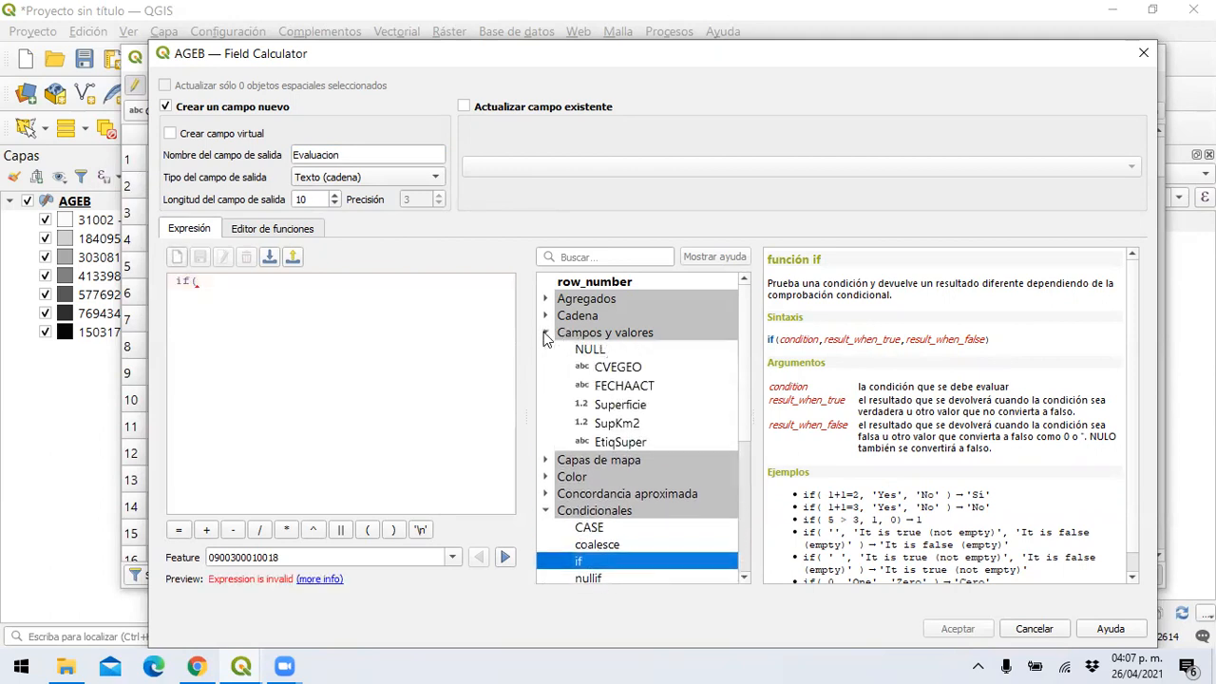
double_click(606, 423)
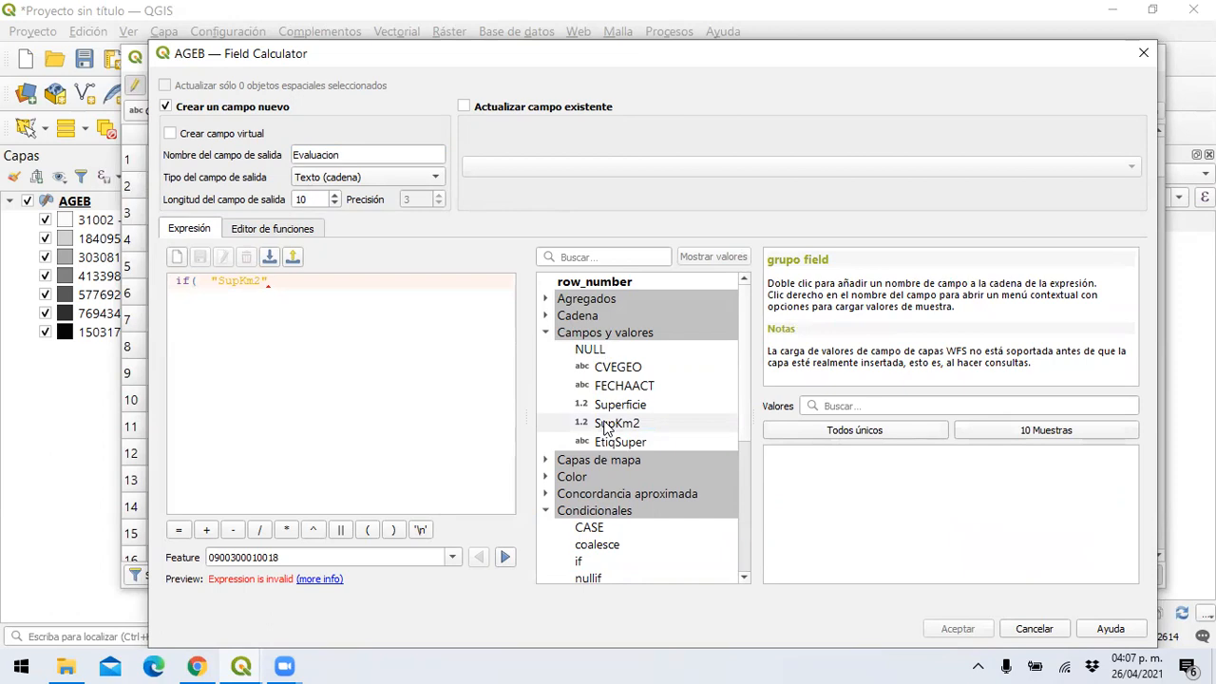
text(> 1,)
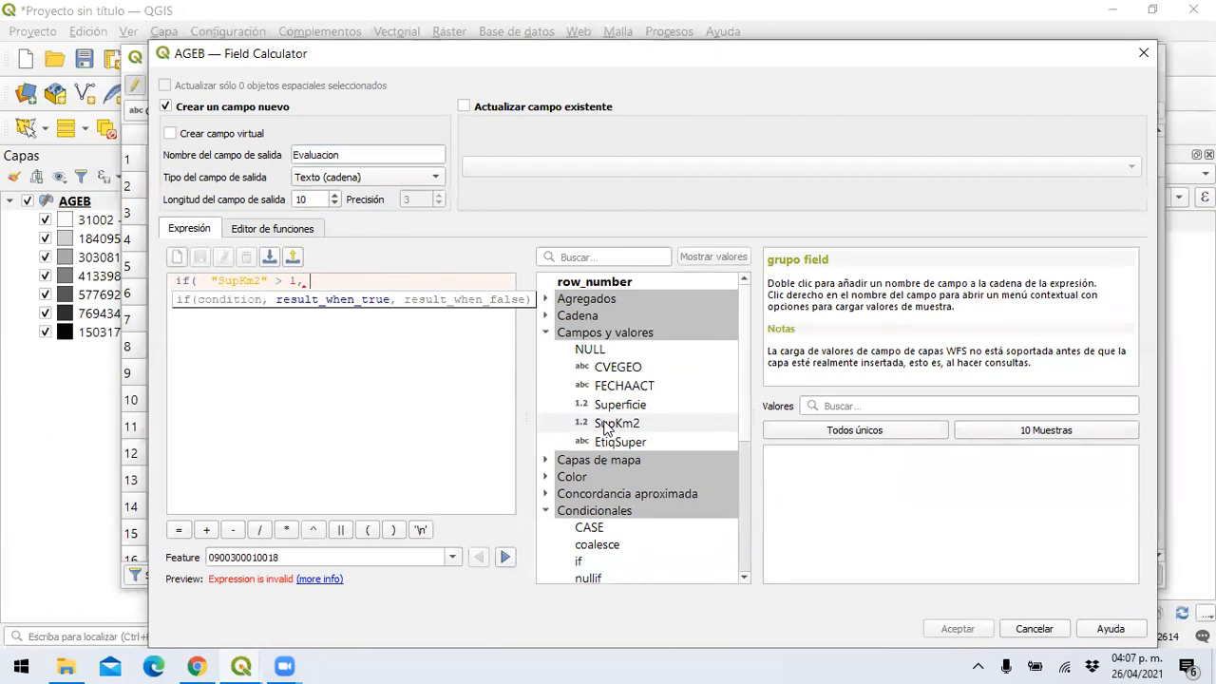
text( Grande,)
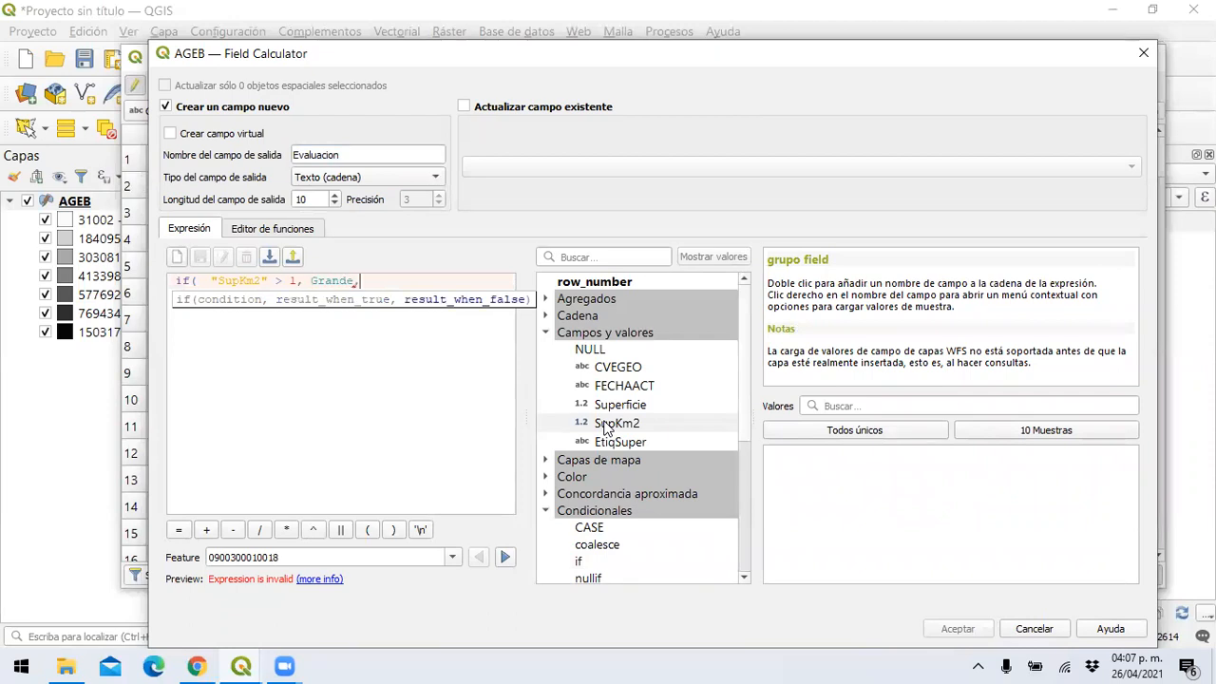
text( Pequeño))
Step: Enclose the results Grande and Pequeño in single quotes so the if expression returns them as text
click(306, 282)
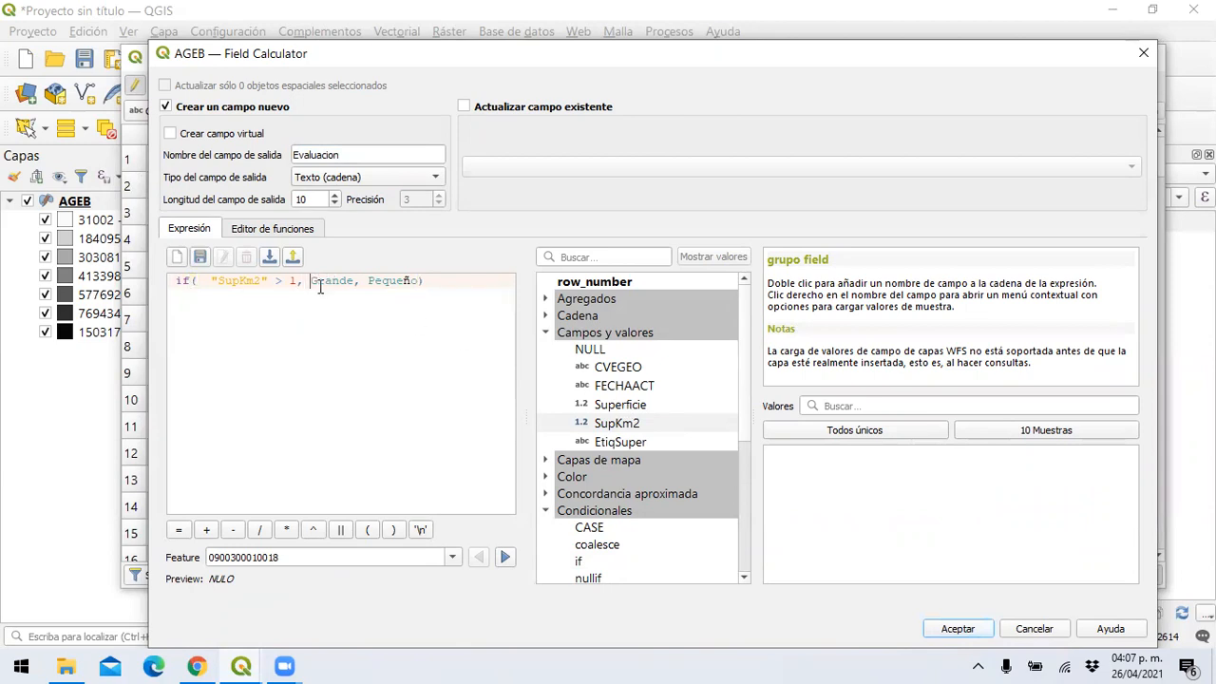
text(')
key(Right)
key(Right)
key(Right)
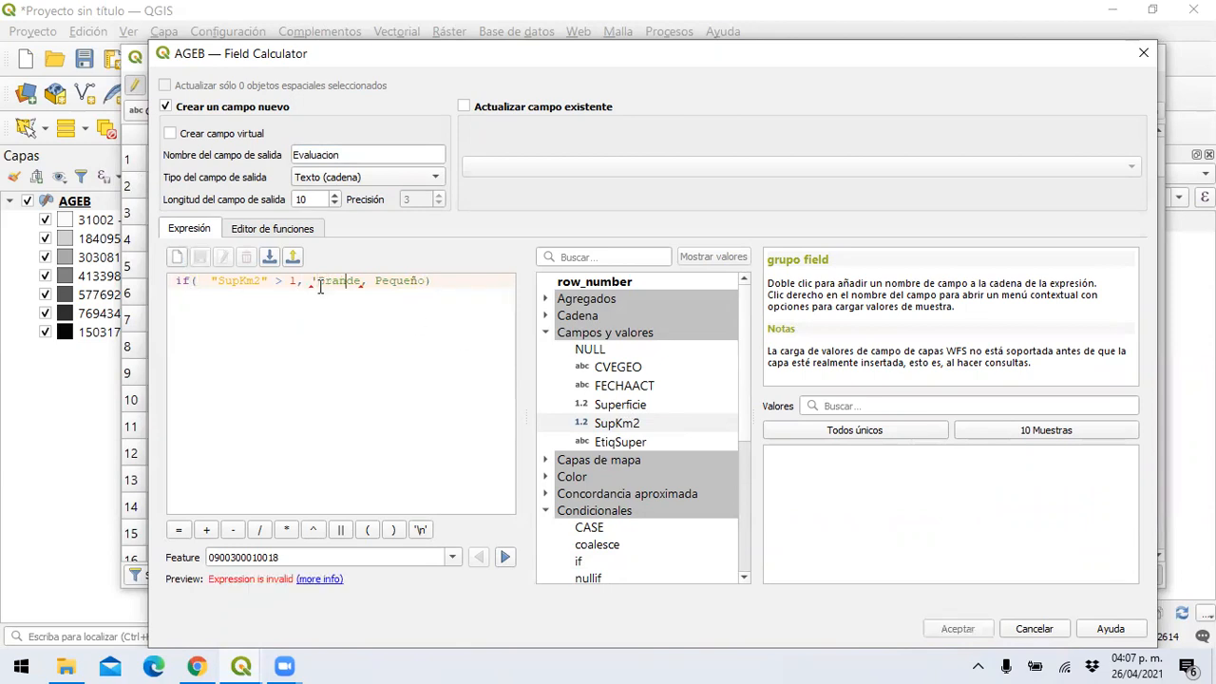
text(')
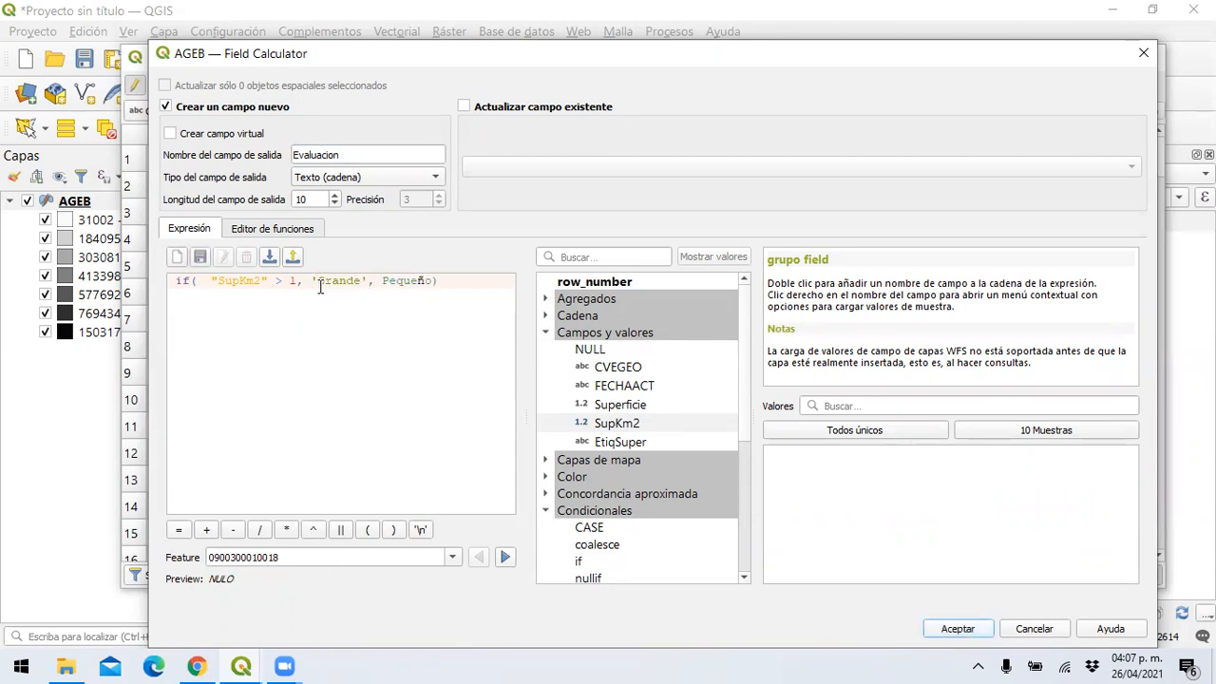
text(')
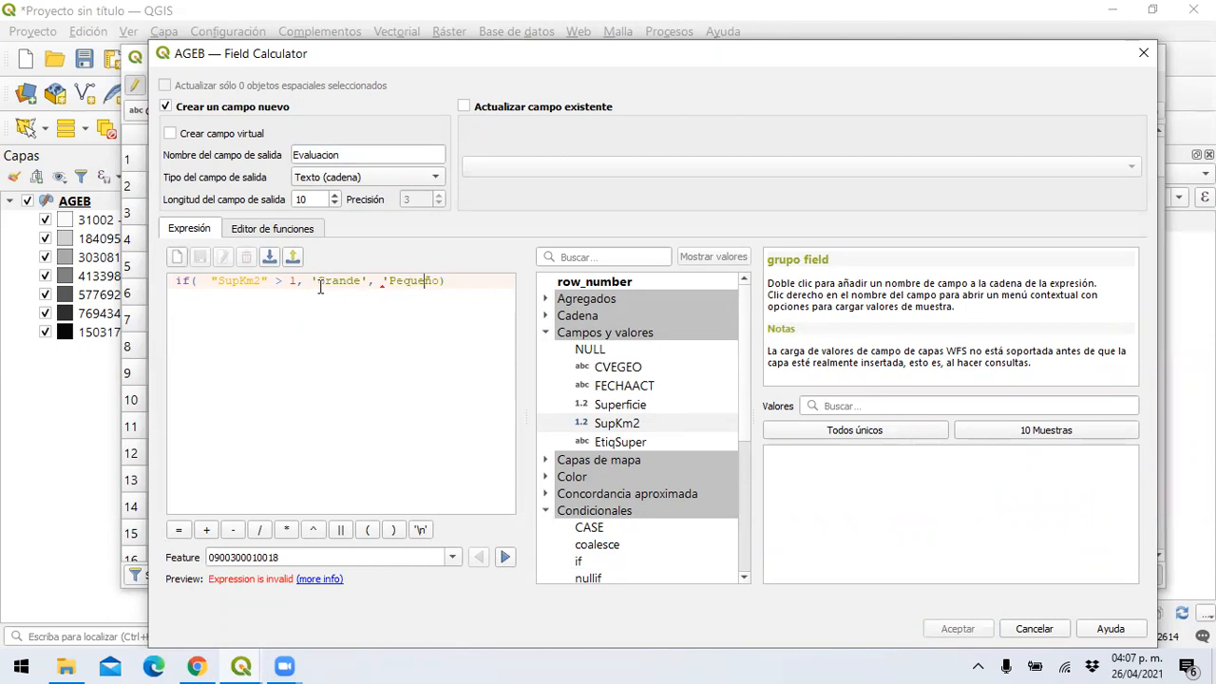
text(')
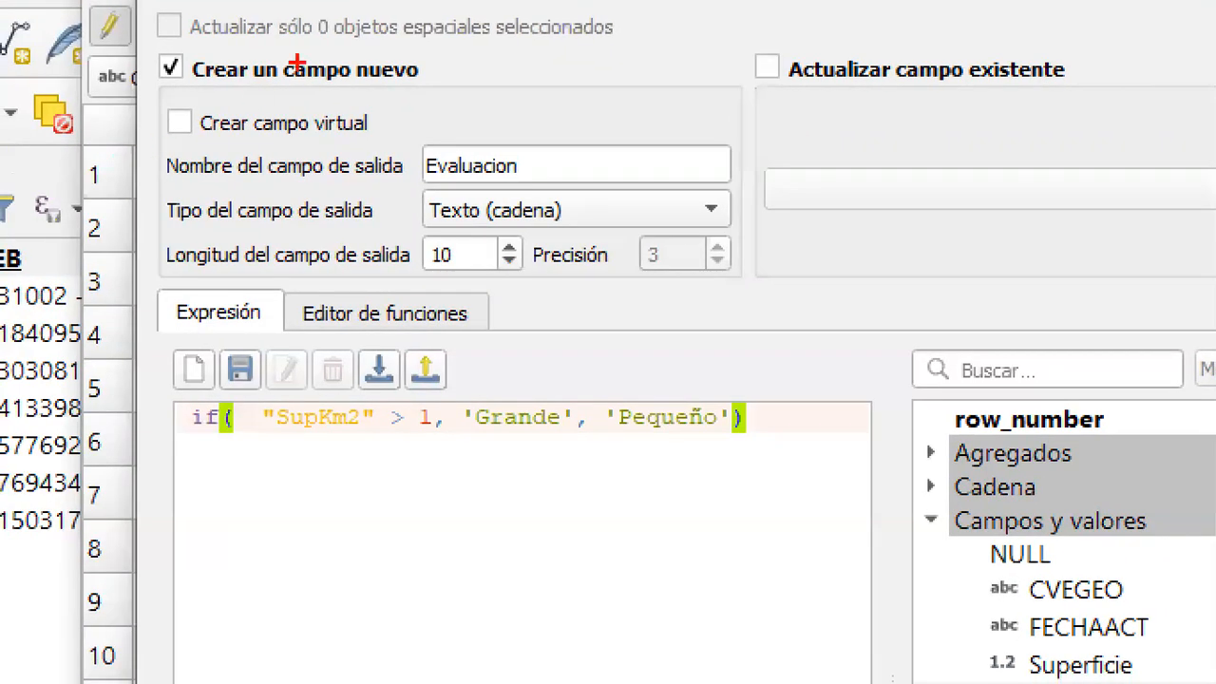
mouse_move(171, 84)
mouse_down()
mouse_move(217, 99)
mouse_move(460, 101)
mouse_move(422, 43)
mouse_move(152, 38)
mouse_move(262, 87)
mouse_move(470, 103)
mouse_move(515, 163)
mouse_move(532, 159)
mouse_up()
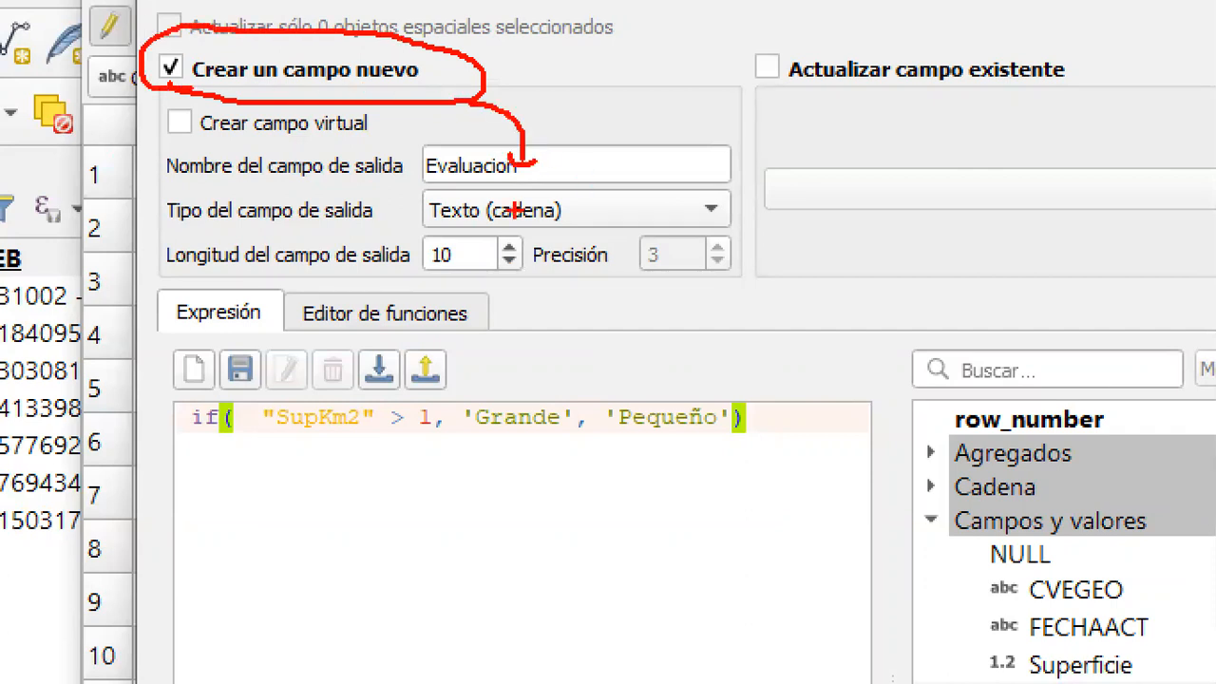
drag(418, 228, 690, 237)
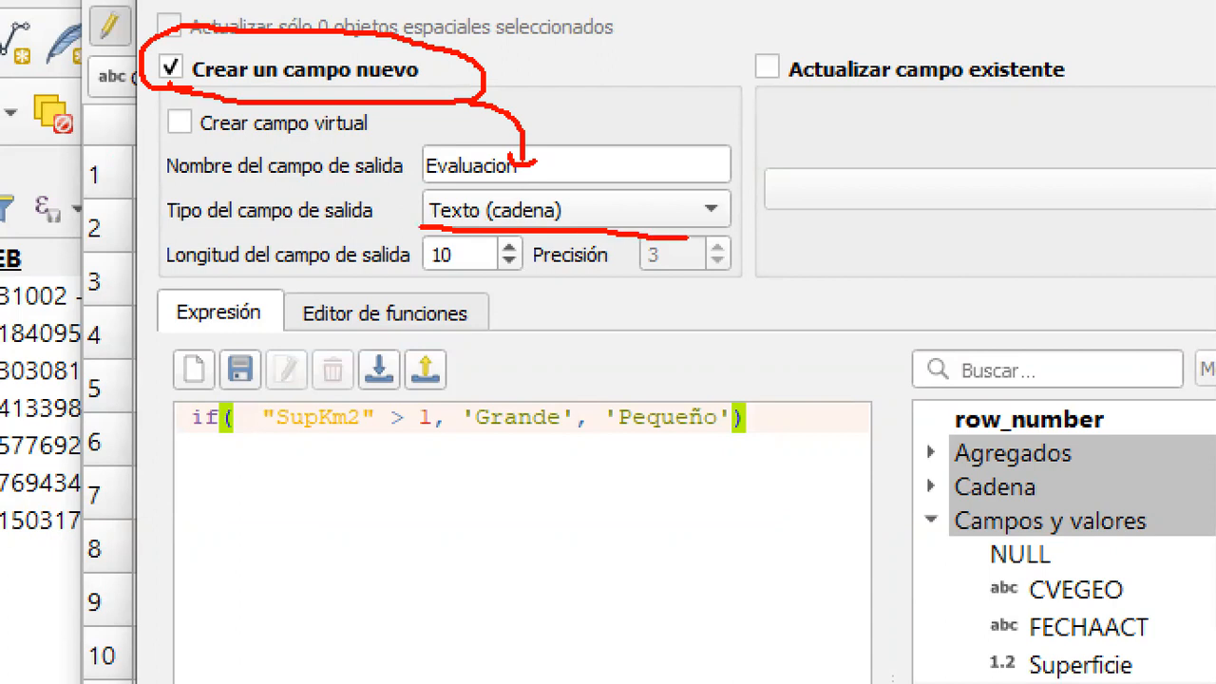
mouse_move(424, 232)
mouse_down()
mouse_move(424, 266)
mouse_move(490, 253)
mouse_move(435, 237)
mouse_up()
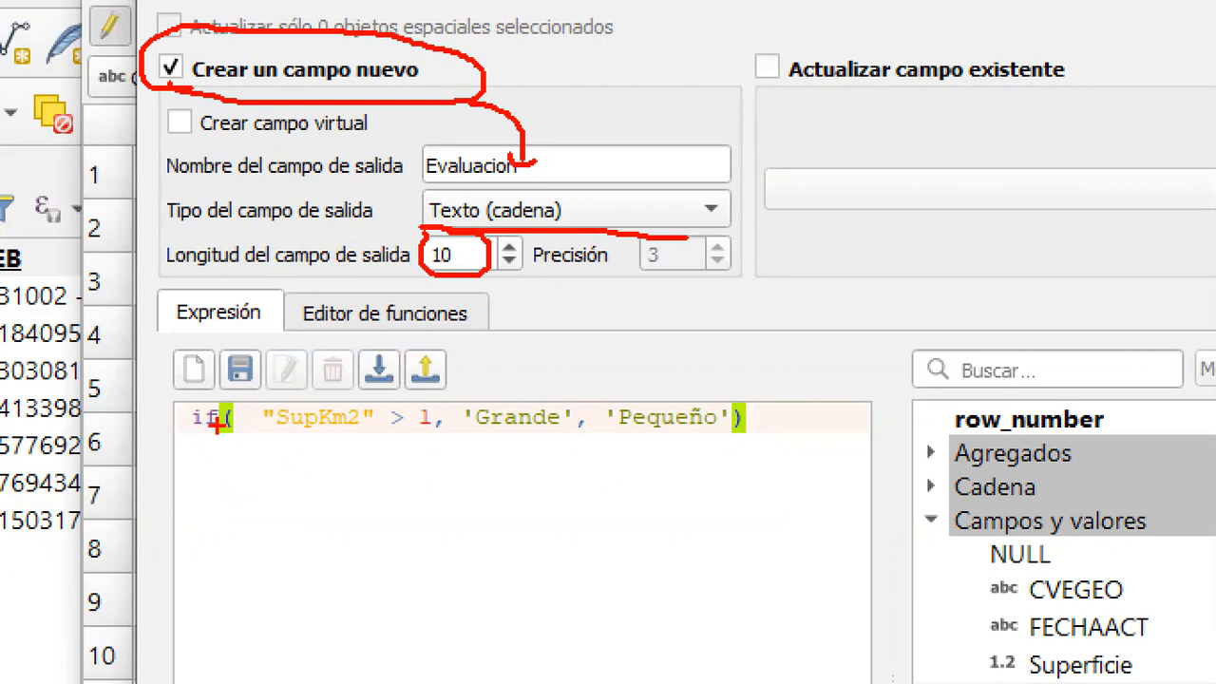
drag(196, 437, 366, 438)
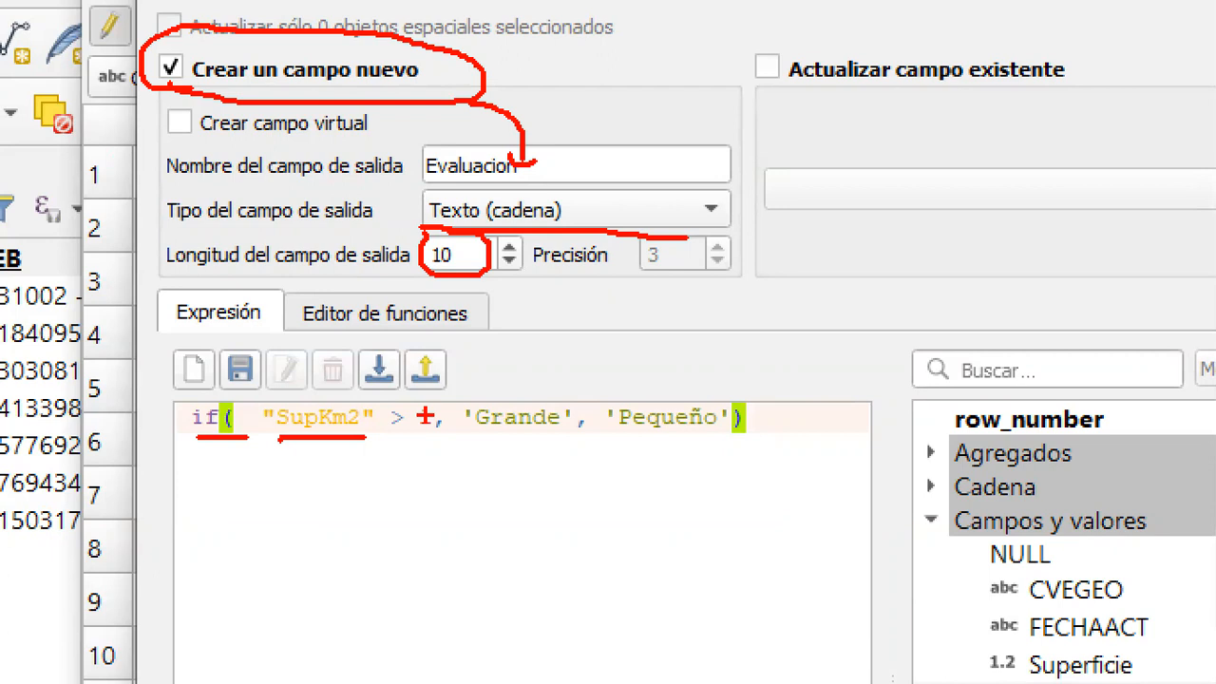
drag(463, 440, 566, 440)
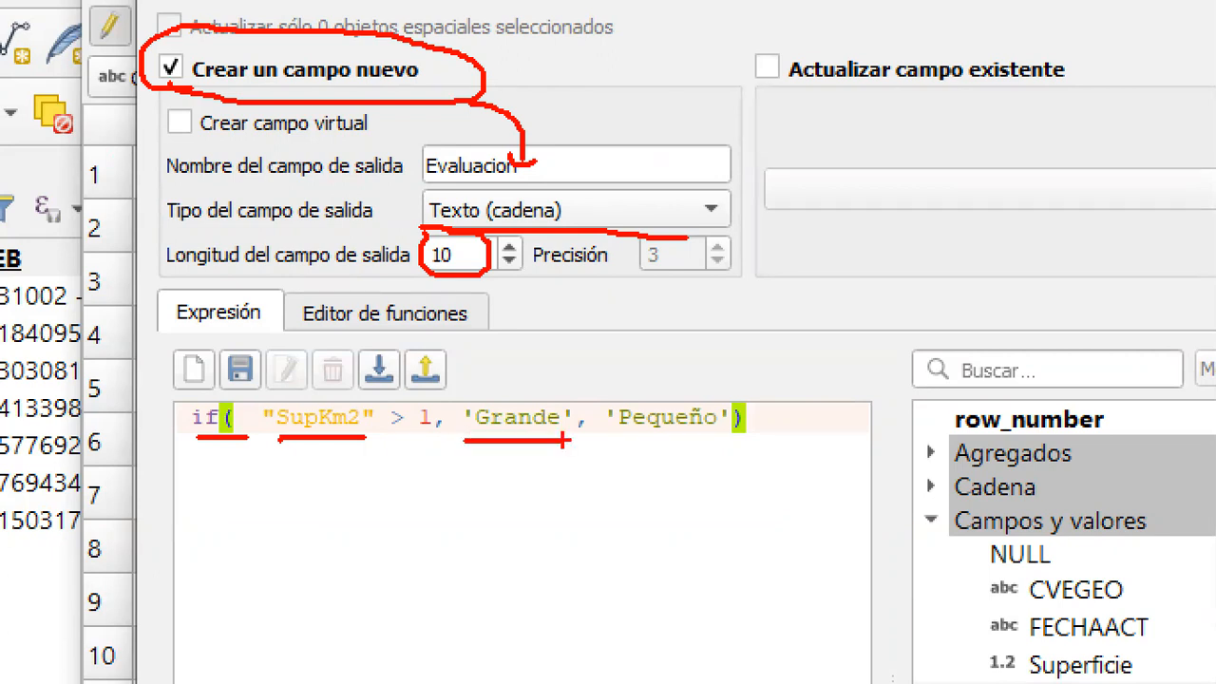
mouse_move(513, 374)
mouse_down()
mouse_move(519, 389)
mouse_move(541, 366)
mouse_up()
mouse_move(665, 358)
mouse_down()
mouse_move(667, 390)
mouse_move(681, 355)
mouse_move(685, 374)
mouse_up()
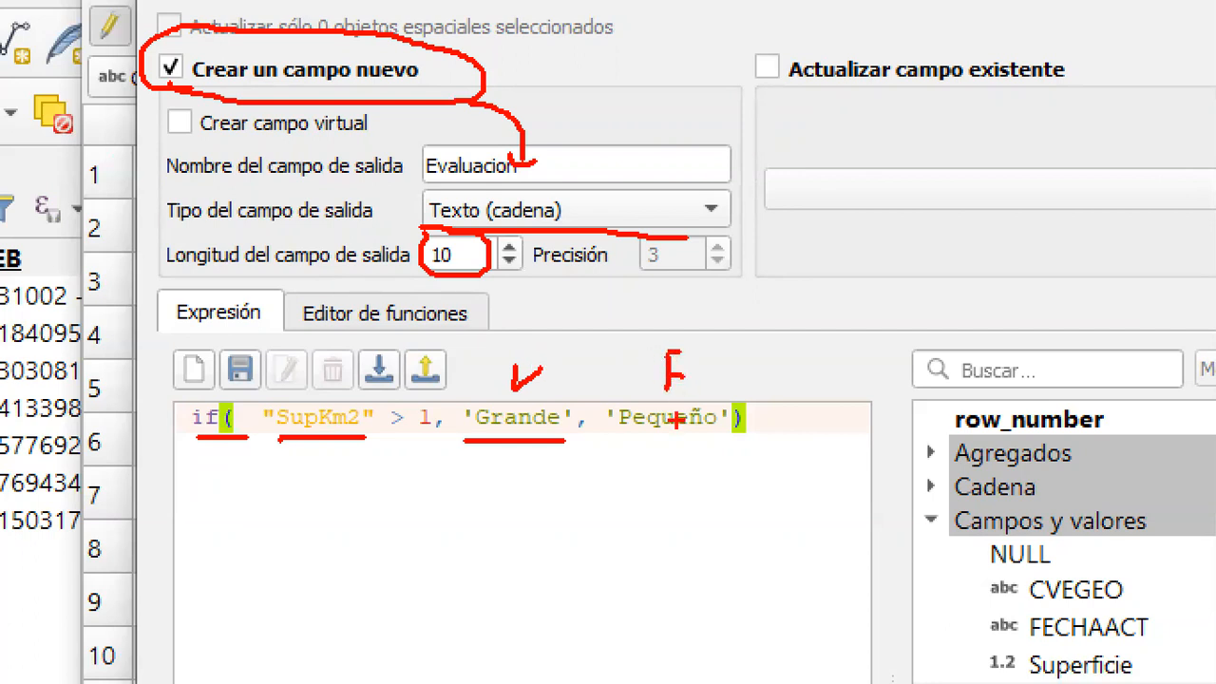
drag(632, 445, 708, 442)
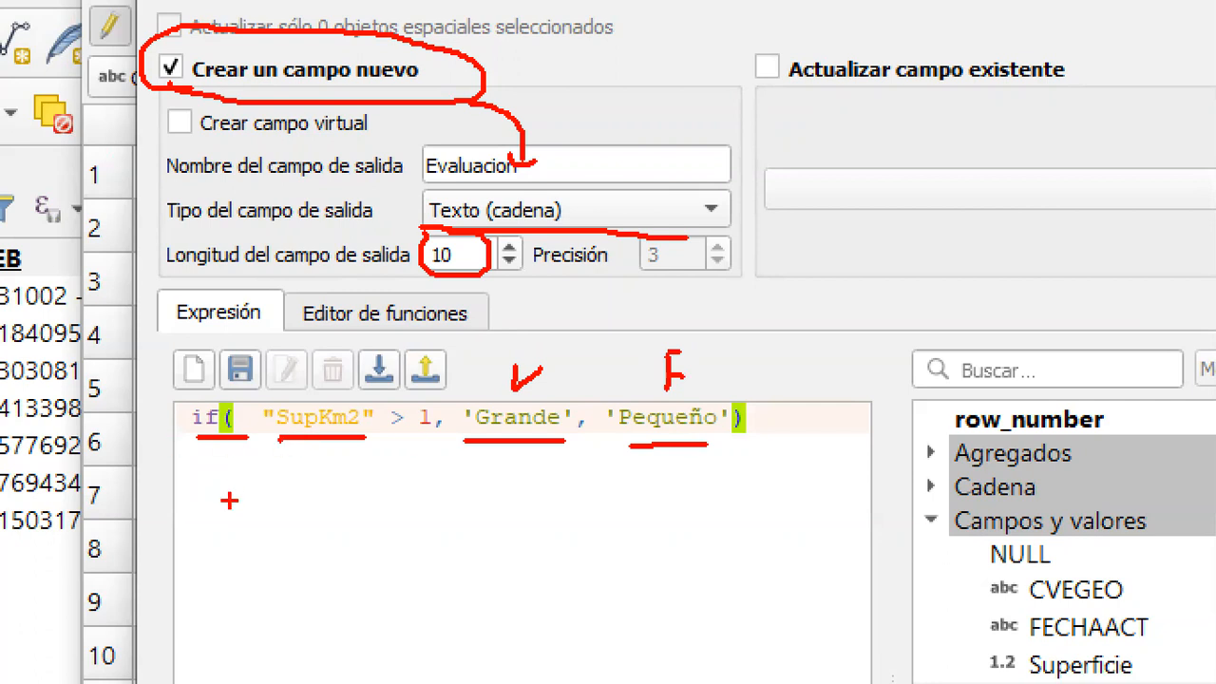
mouse_move(344, 468)
mouse_down()
mouse_move(404, 404)
mouse_move(186, 422)
mouse_move(277, 462)
mouse_up()
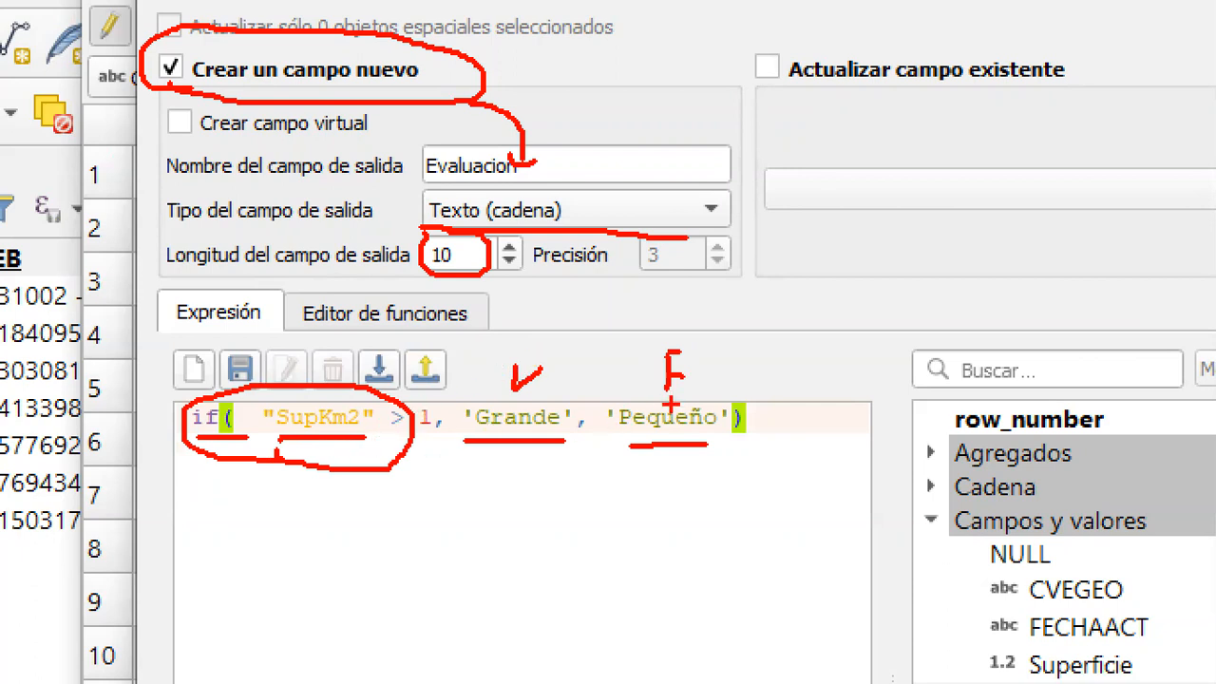
key(Escape)
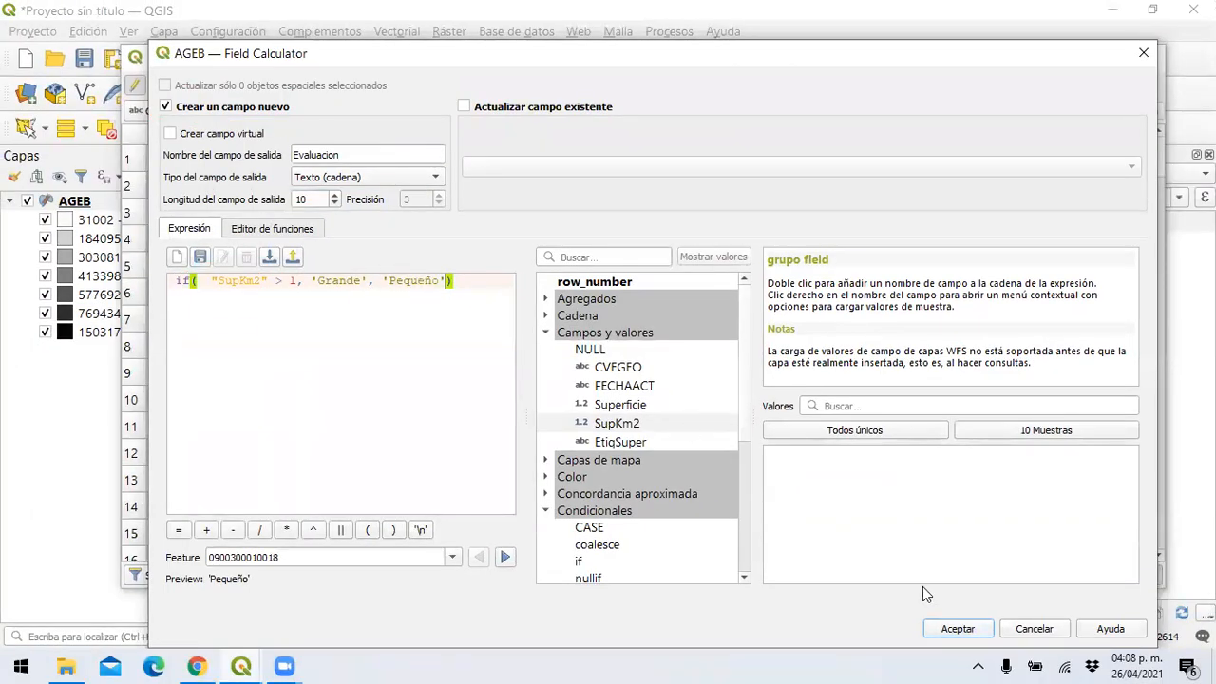
Step: Create the Evaluacion field from the expression and sort the maximized AGEB attribute table by it
click(959, 630)
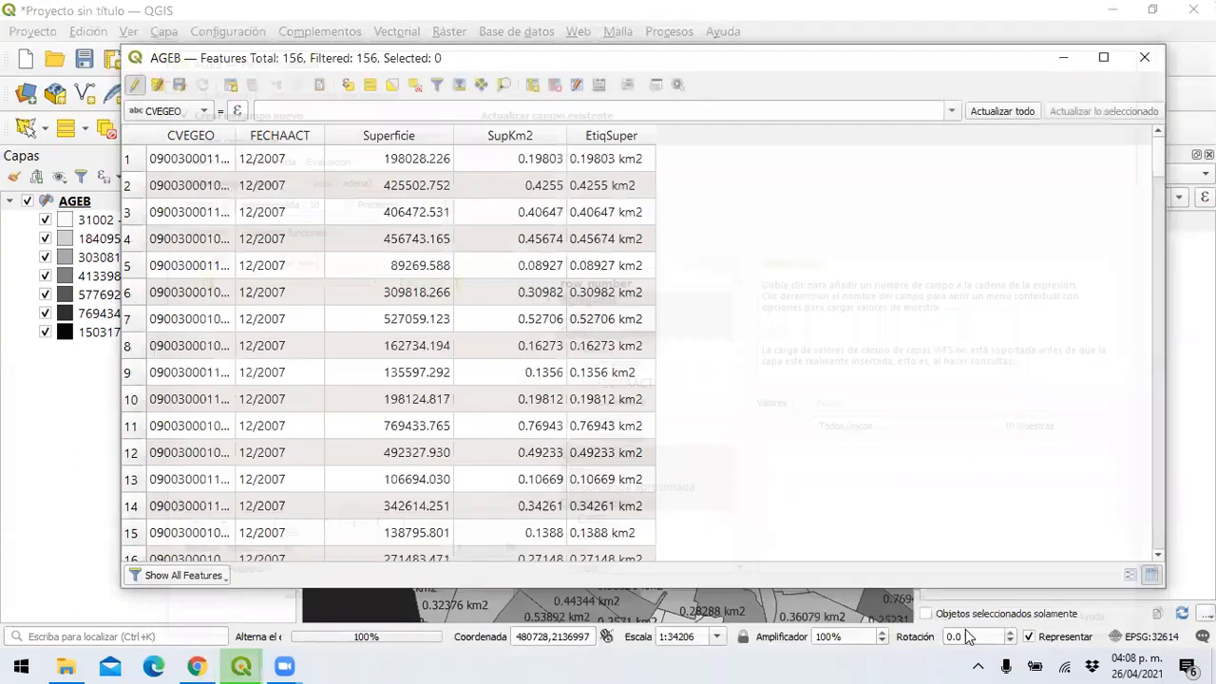
click(1103, 59)
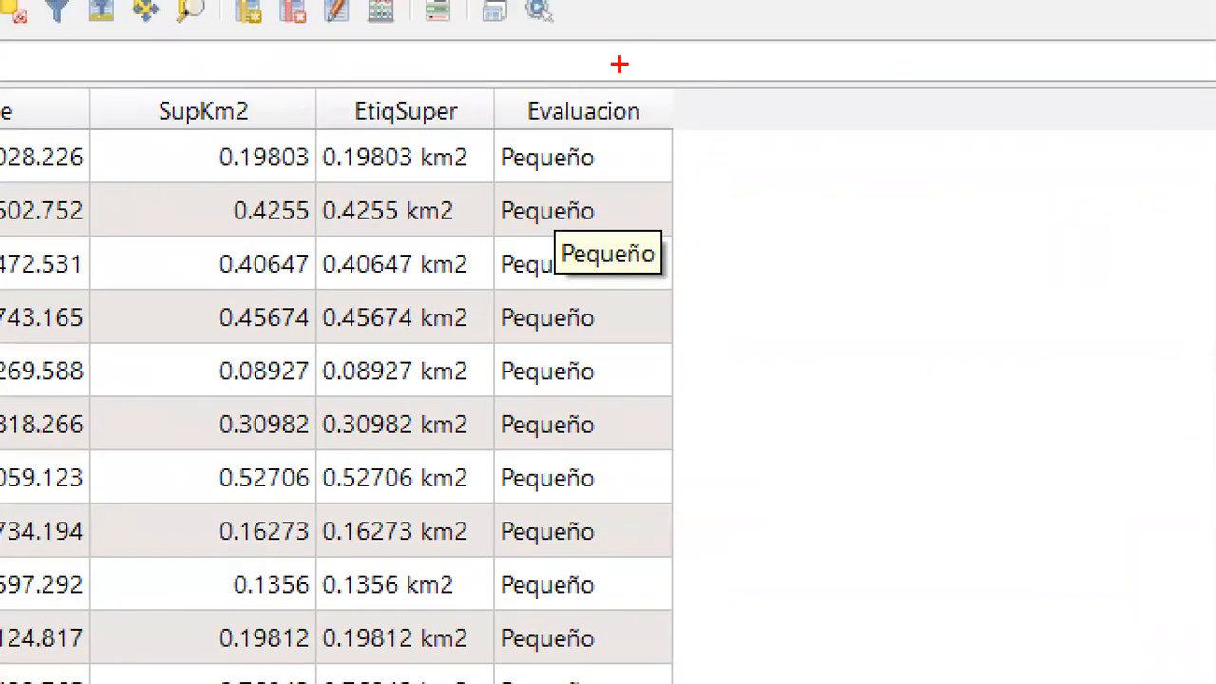
mouse_move(589, 79)
mouse_down()
mouse_move(496, 95)
mouse_move(587, 154)
mouse_move(579, 81)
mouse_up()
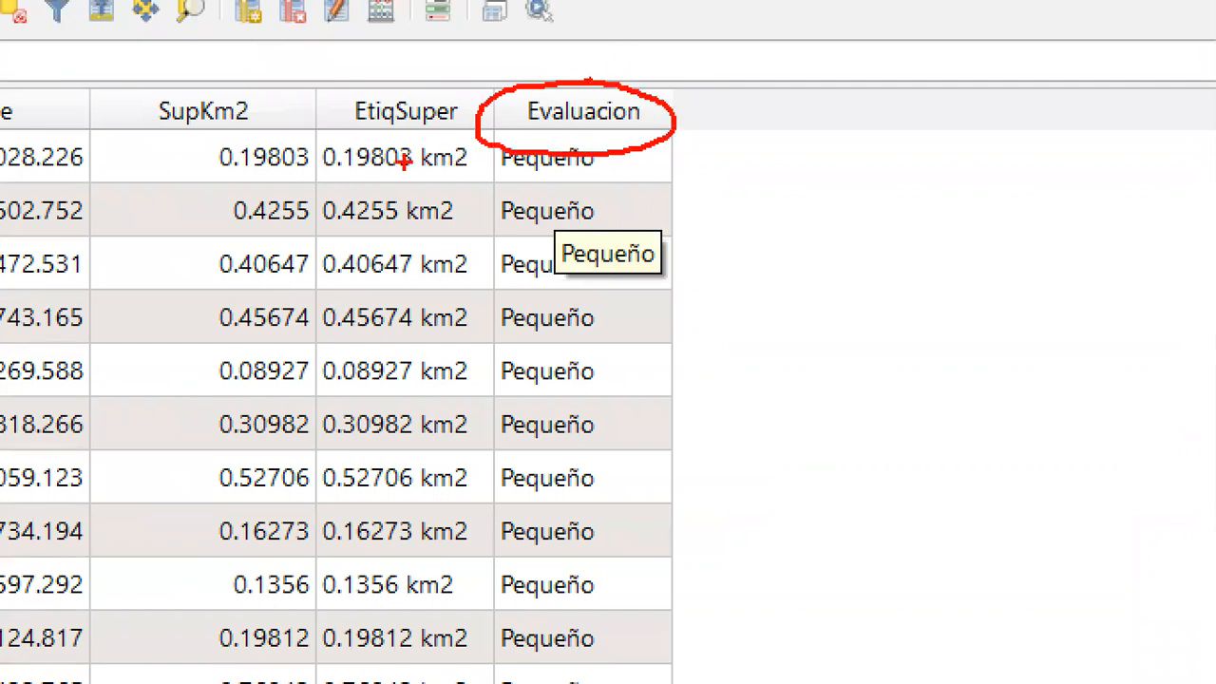
drag(507, 181, 644, 177)
key(Escape)
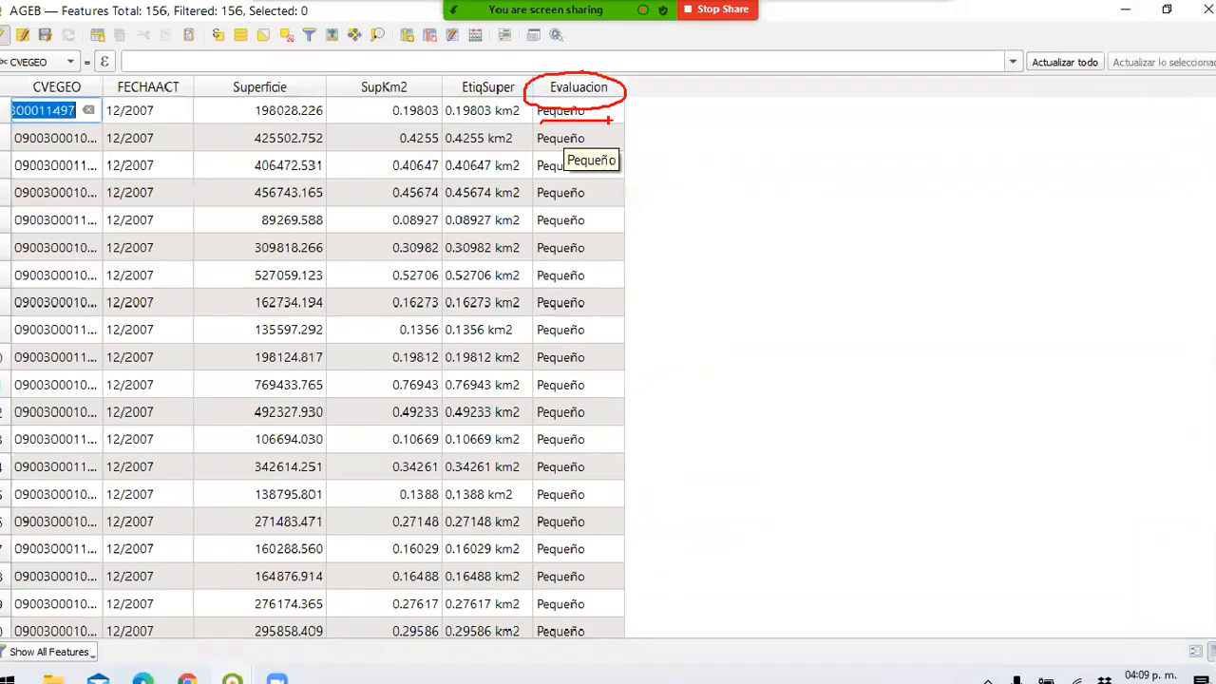
click(607, 85)
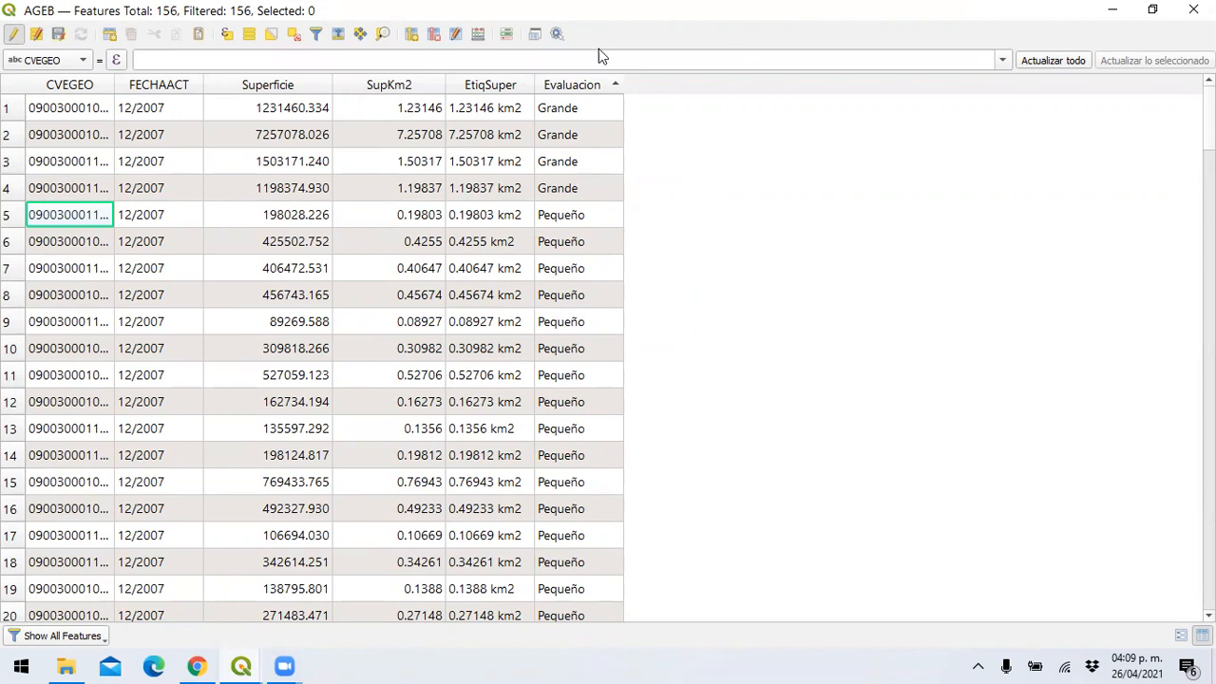
click(434, 35)
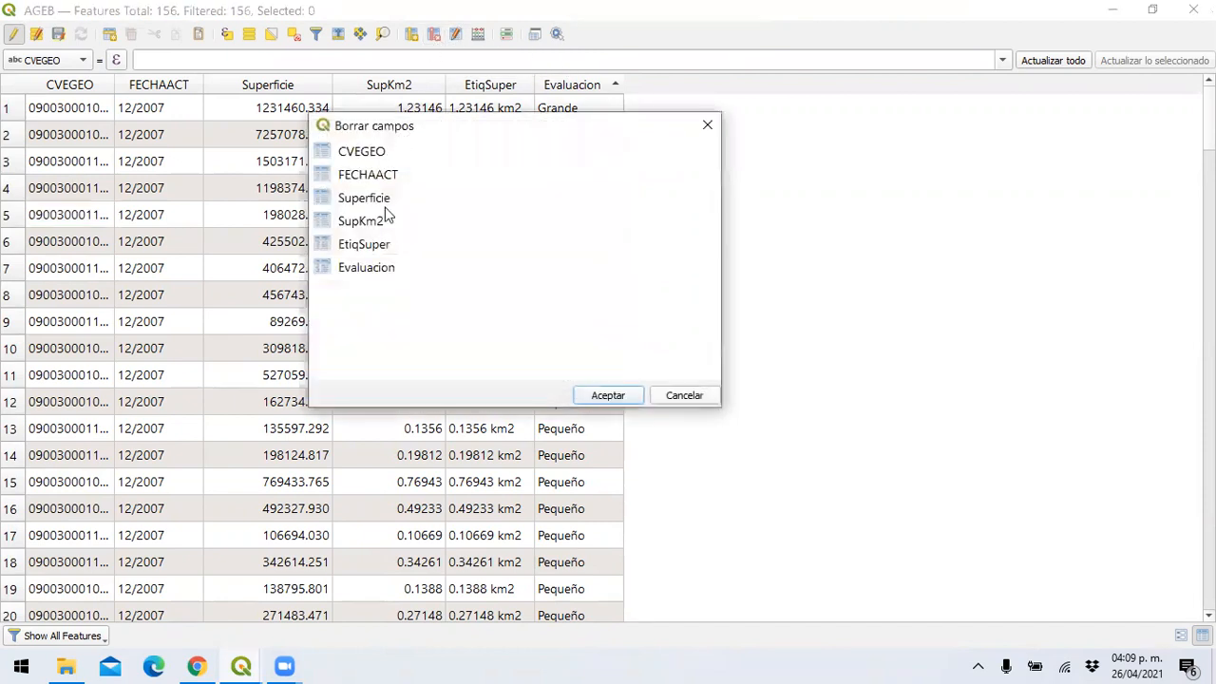
click(377, 272)
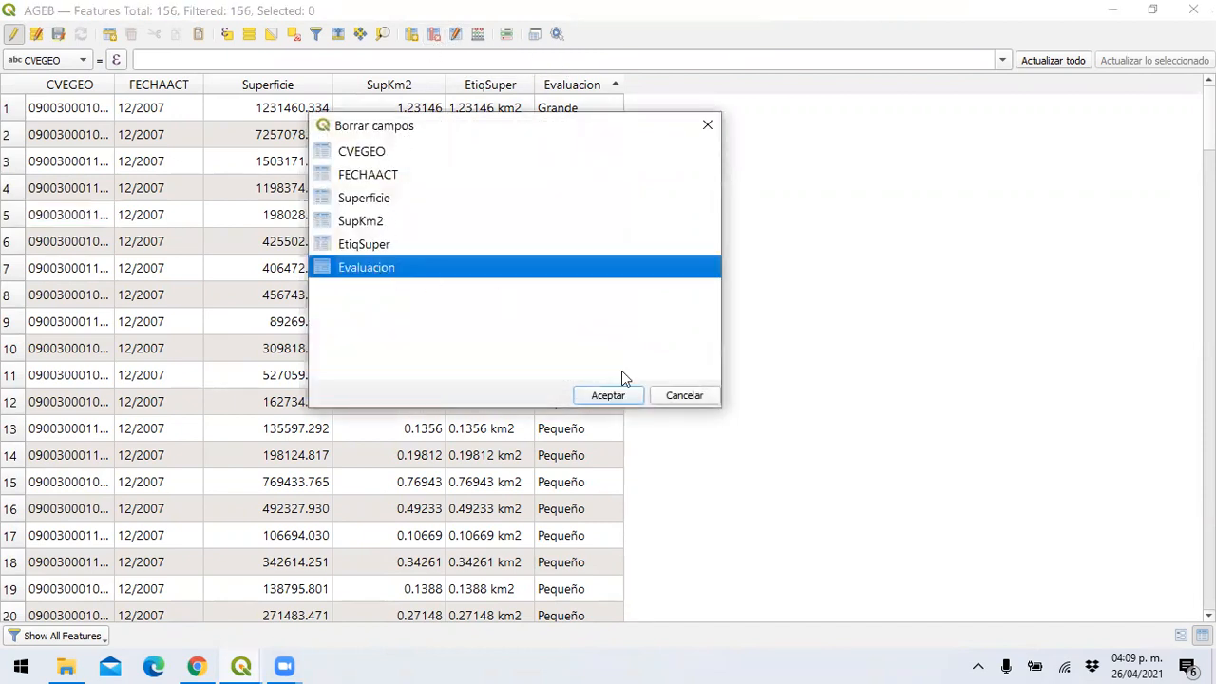
click(684, 397)
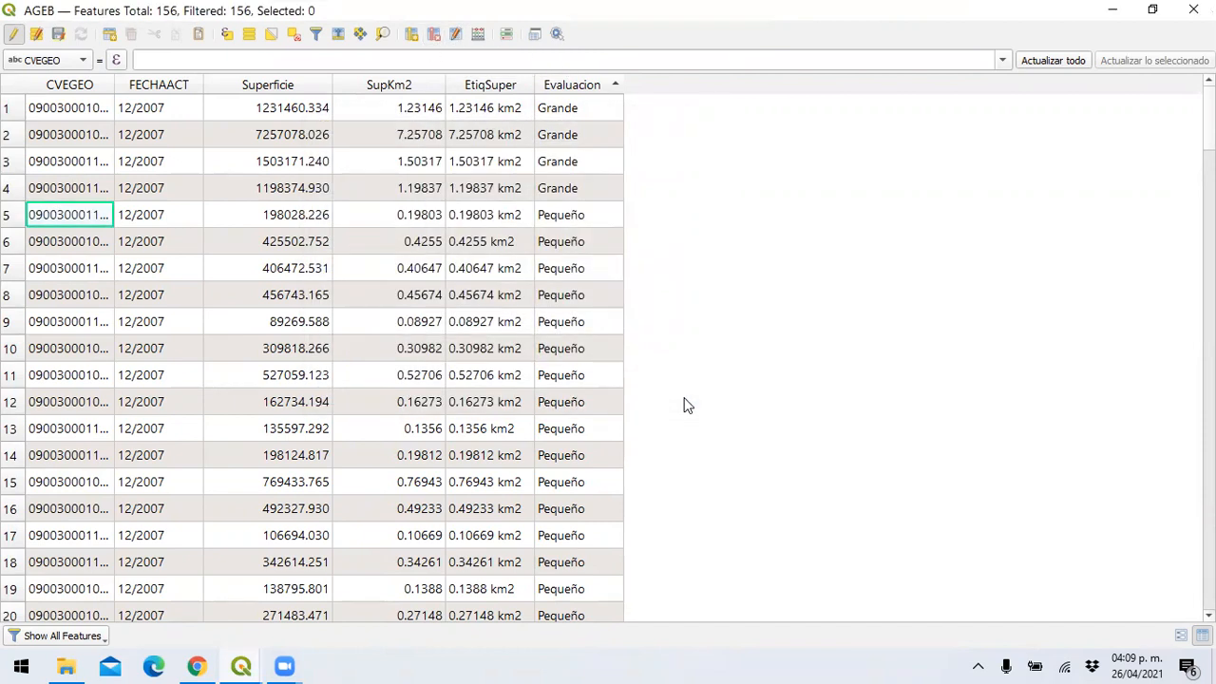
Step: Open the field calculator for AGEB and set it to update the existing field Evaluacion
click(478, 37)
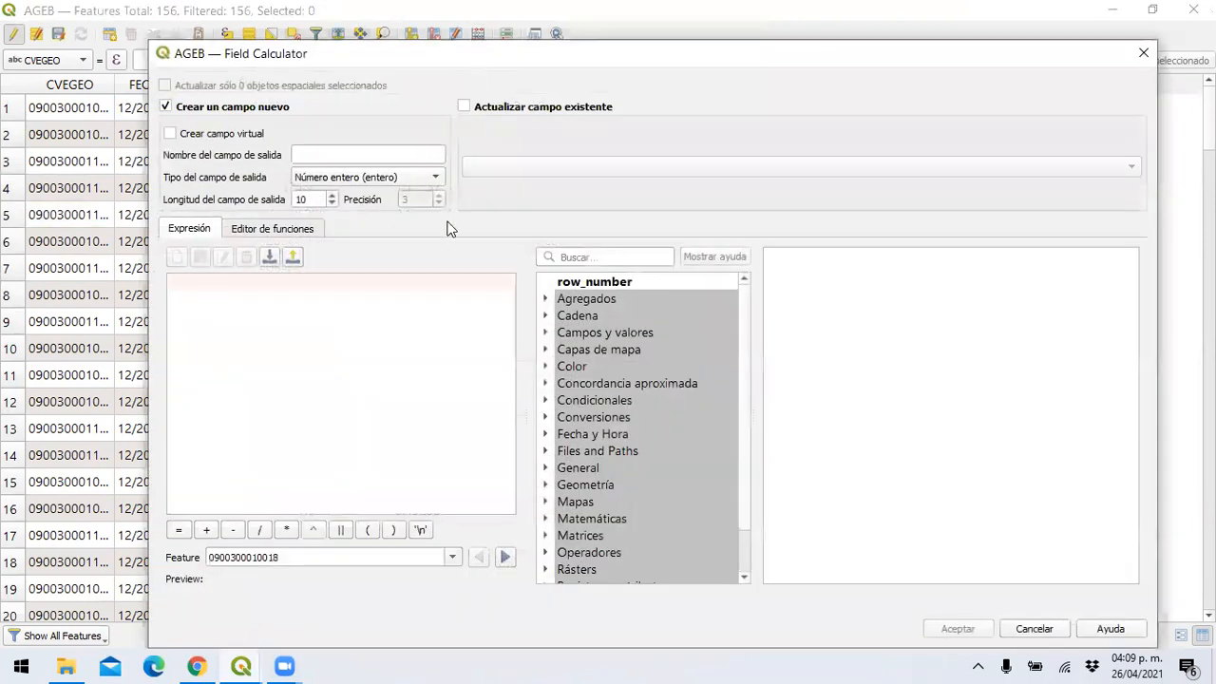
click(465, 106)
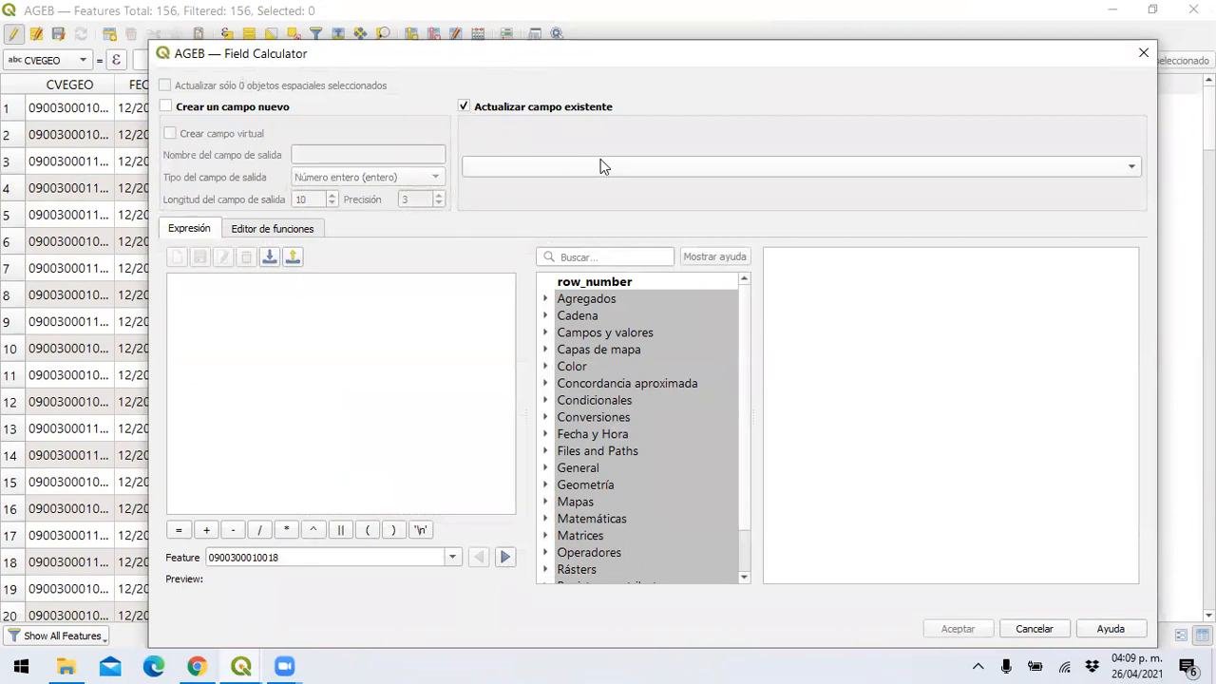
click(896, 162)
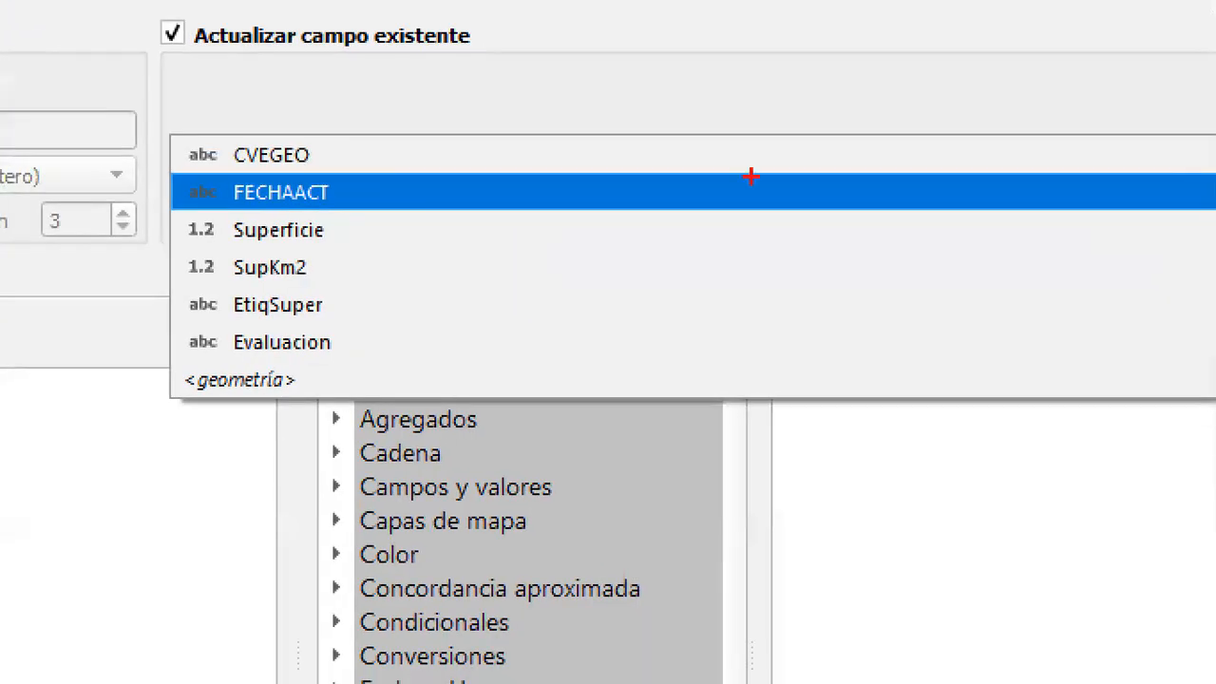
mouse_move(221, 10)
mouse_down()
mouse_move(152, 51)
mouse_move(453, 51)
mouse_move(255, 2)
mouse_up()
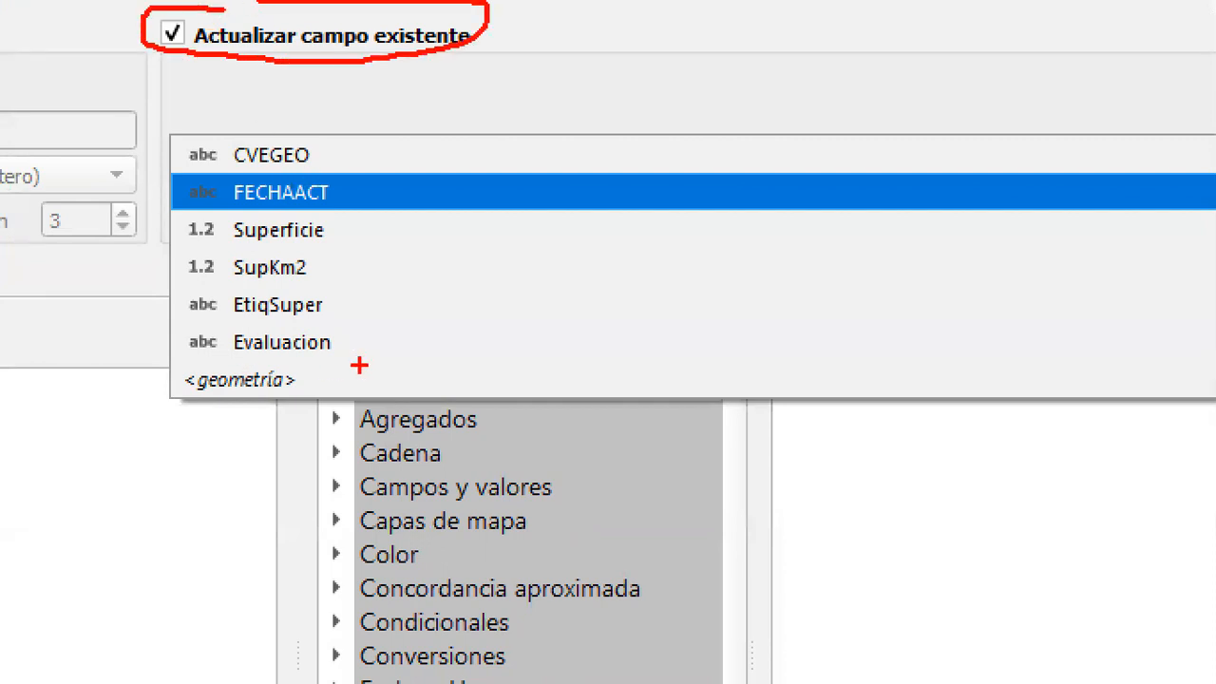
mouse_move(239, 328)
mouse_down()
mouse_move(169, 343)
mouse_move(253, 372)
mouse_move(359, 323)
mouse_move(233, 319)
mouse_up()
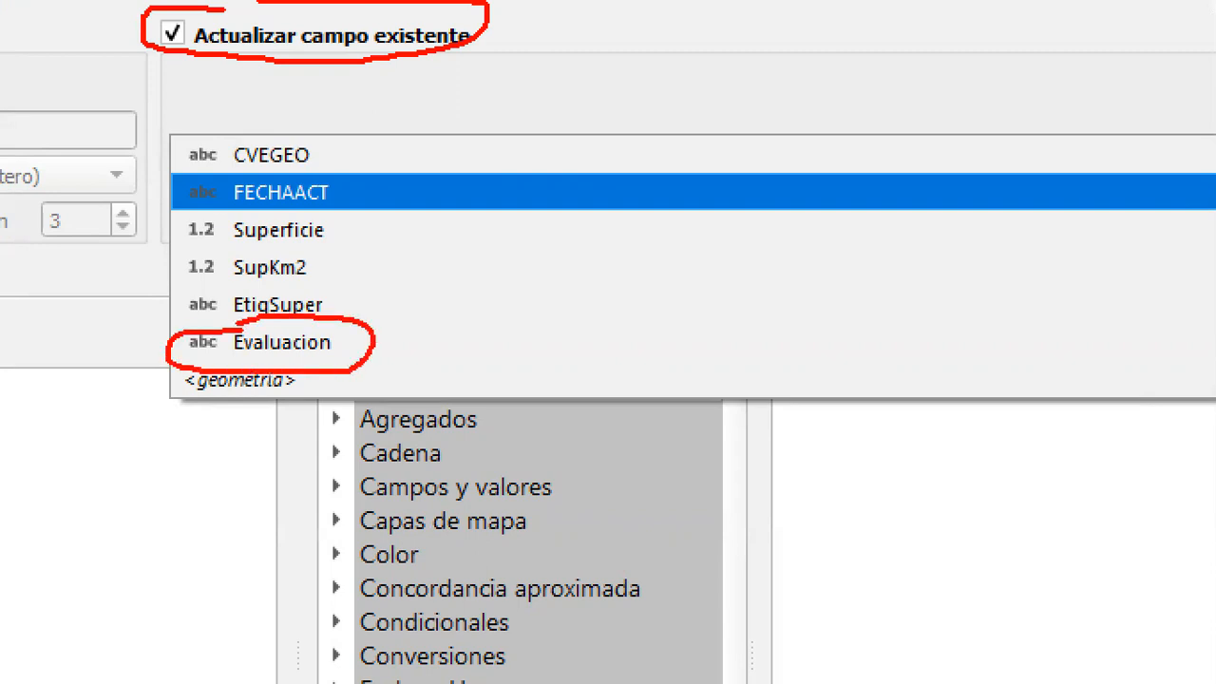
key(Escape)
click(610, 168)
click(555, 259)
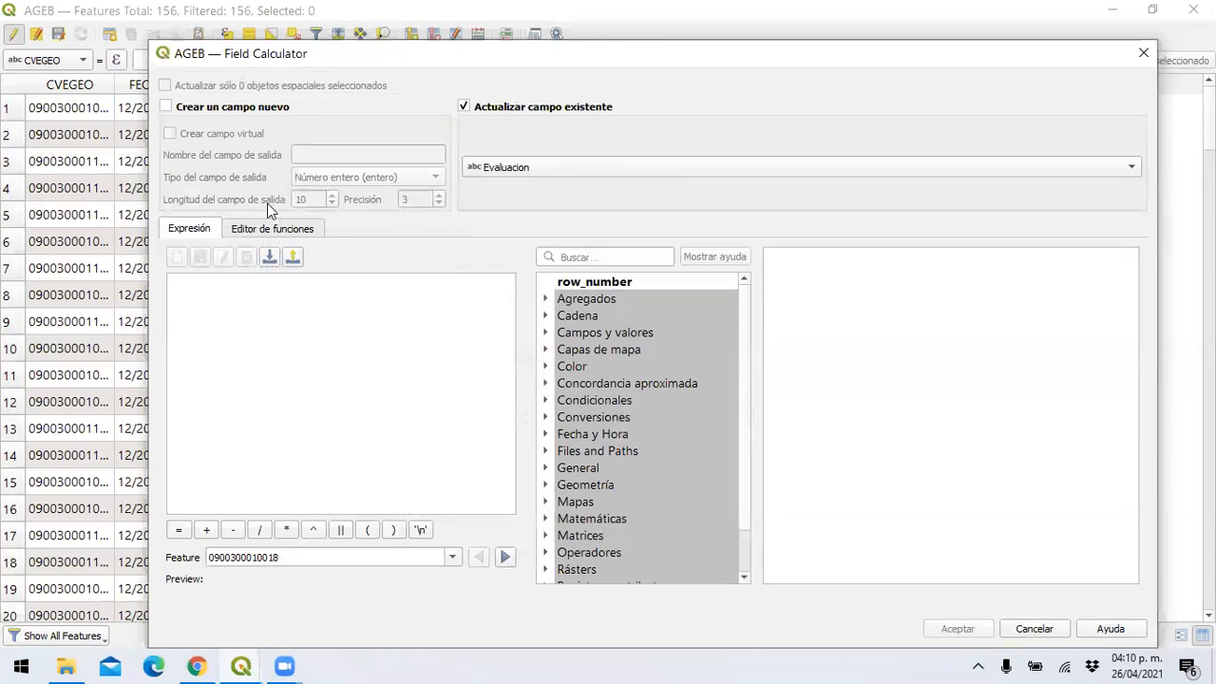
key(ctrl+1)
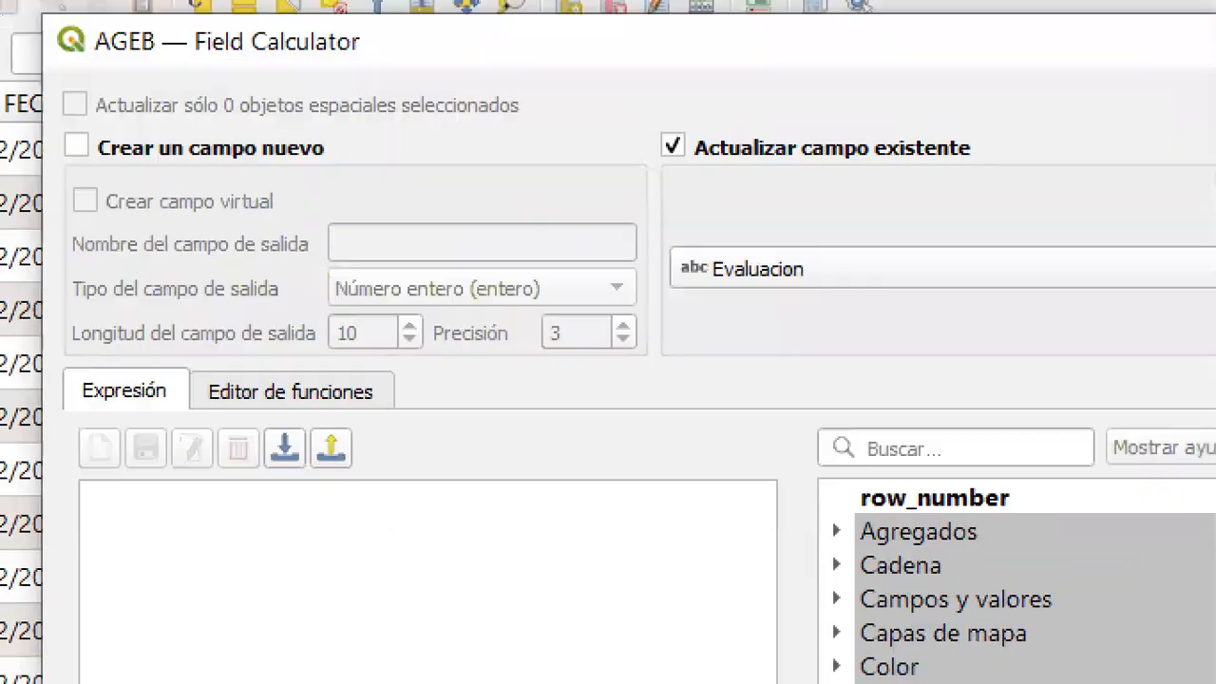
click(255, 82)
mouse_move(200, 136)
mouse_down()
mouse_move(43, 341)
mouse_move(529, 449)
mouse_move(415, 136)
mouse_move(275, 159)
mouse_up()
key(Escape)
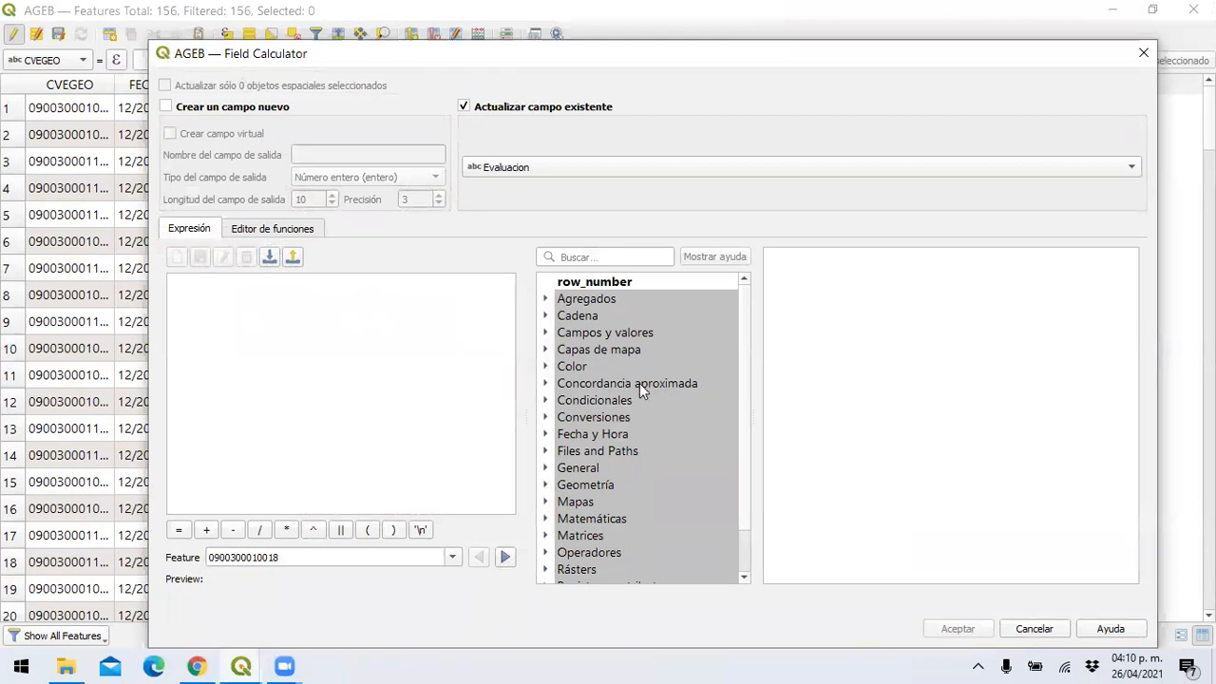
Step: Read the help for CASE in the Condicionales function group and insert its template into the expression
click(559, 402)
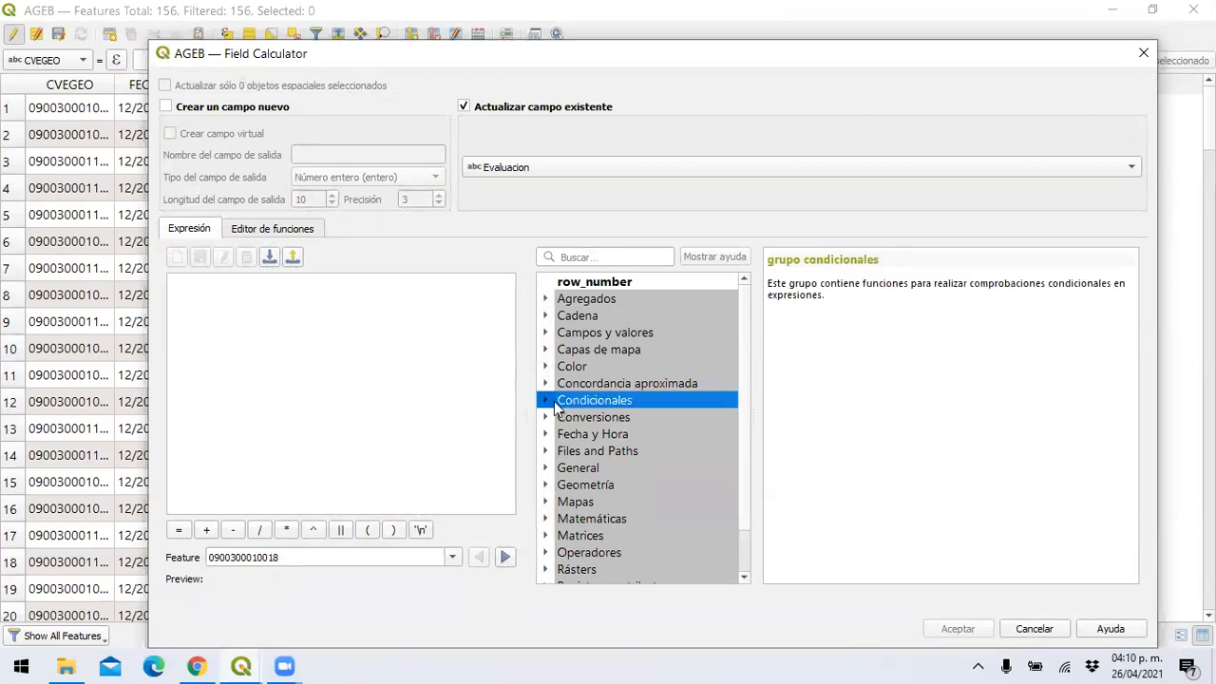
double_click(561, 407)
scroll(561, 407, down, 1)
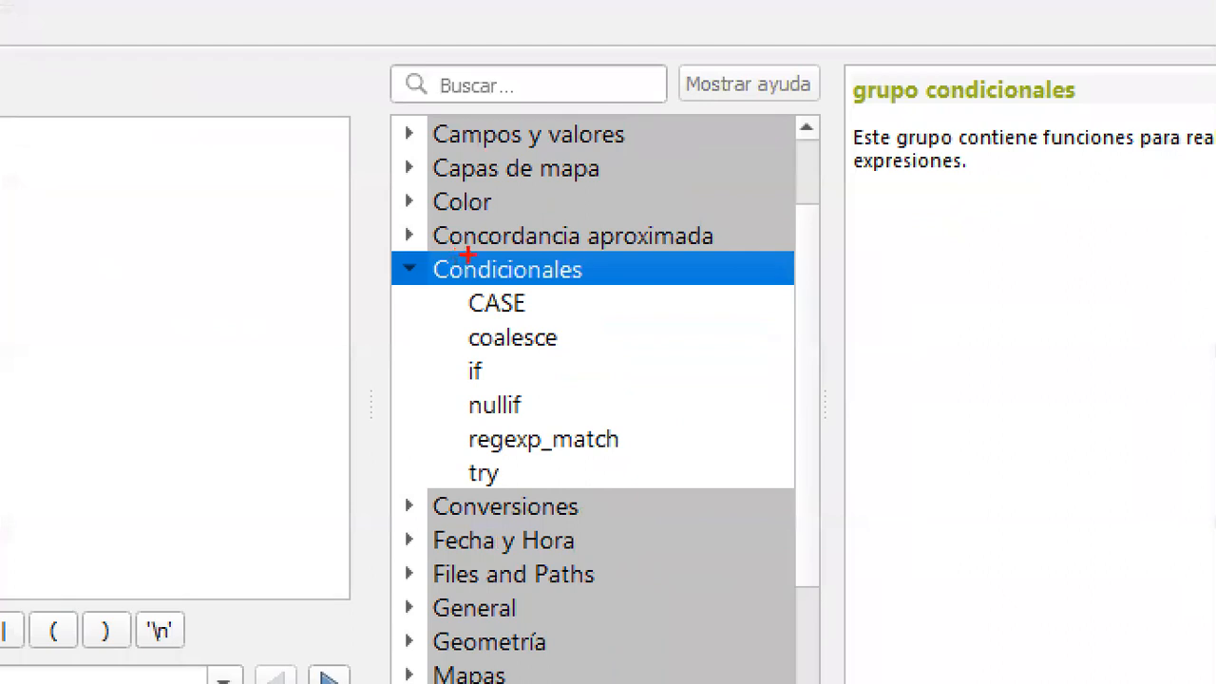
mouse_move(515, 283)
mouse_down()
mouse_move(439, 296)
mouse_move(519, 315)
mouse_move(488, 278)
mouse_up()
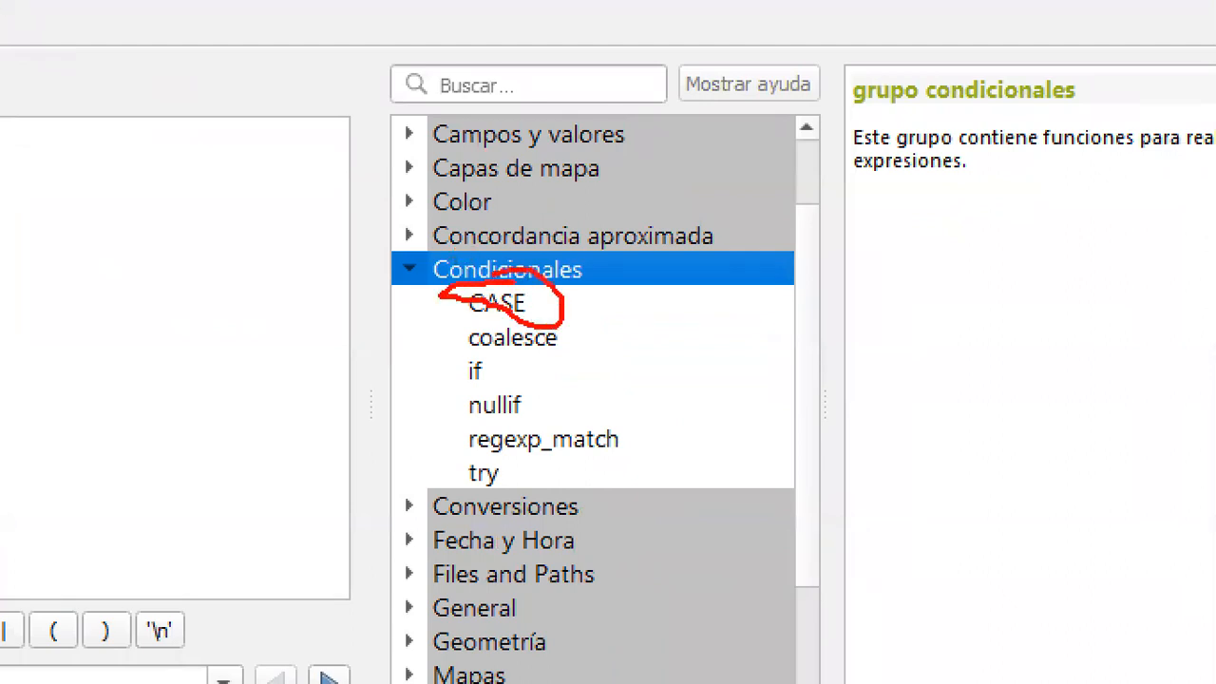
drag(439, 388, 486, 388)
mouse_move(480, 276)
mouse_down()
mouse_move(458, 328)
mouse_move(559, 302)
mouse_move(499, 275)
mouse_up()
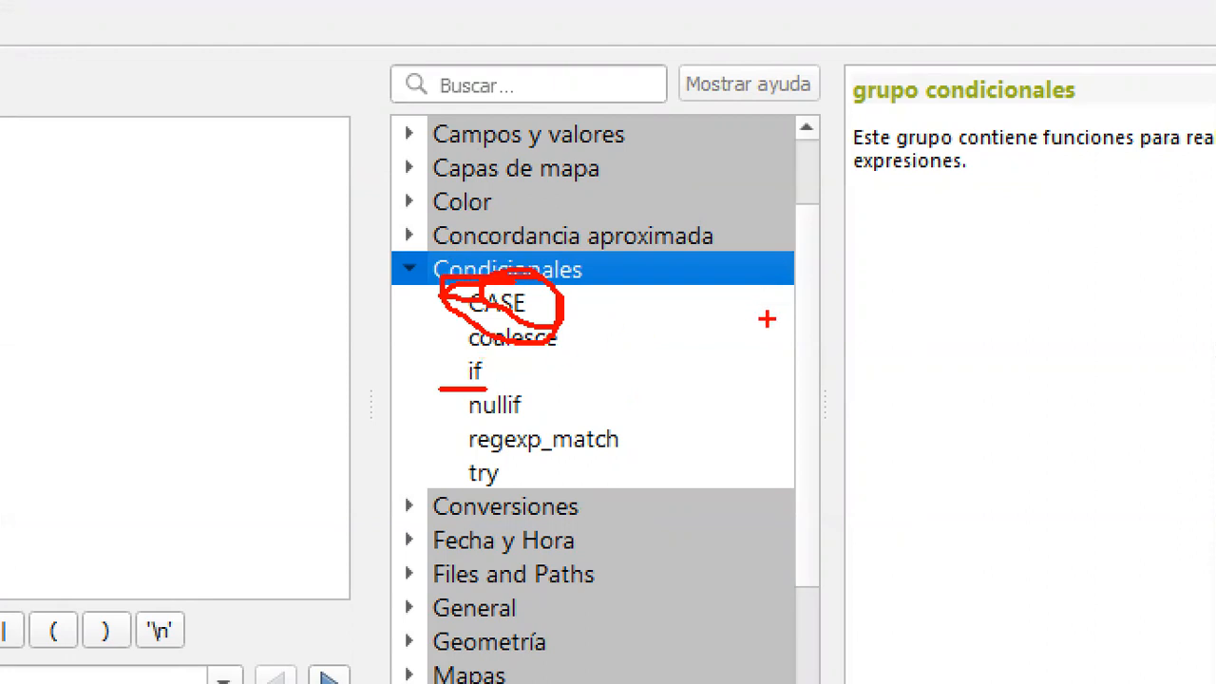
key(Escape)
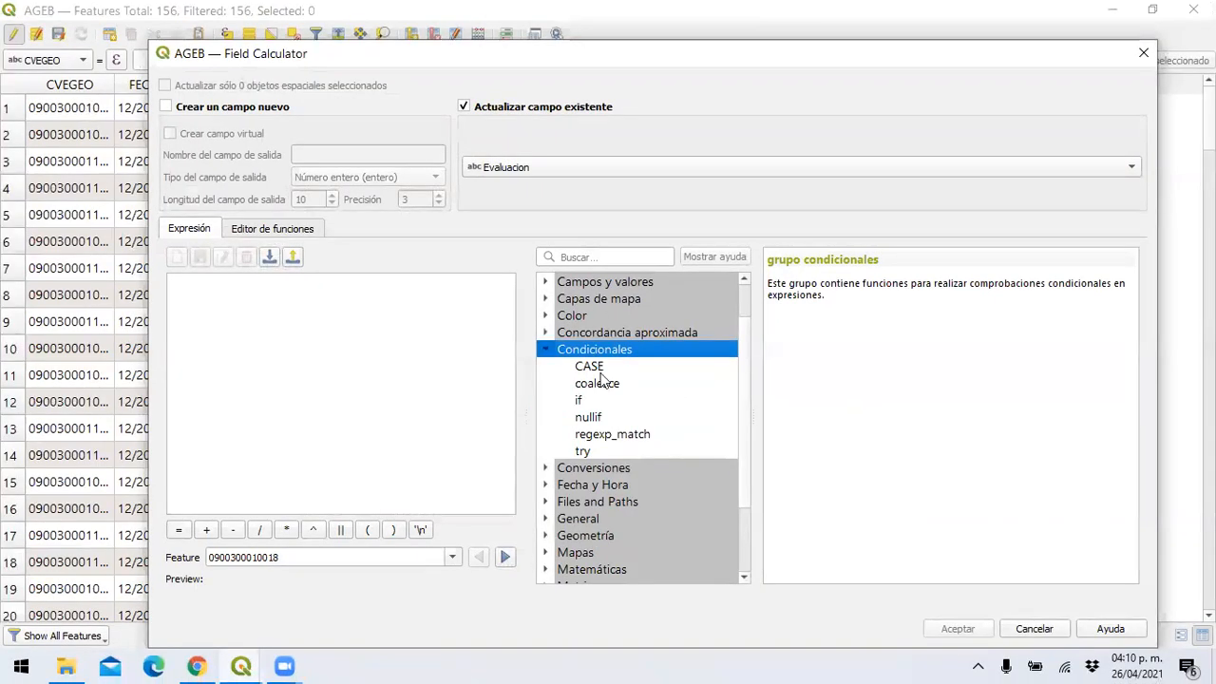
click(600, 368)
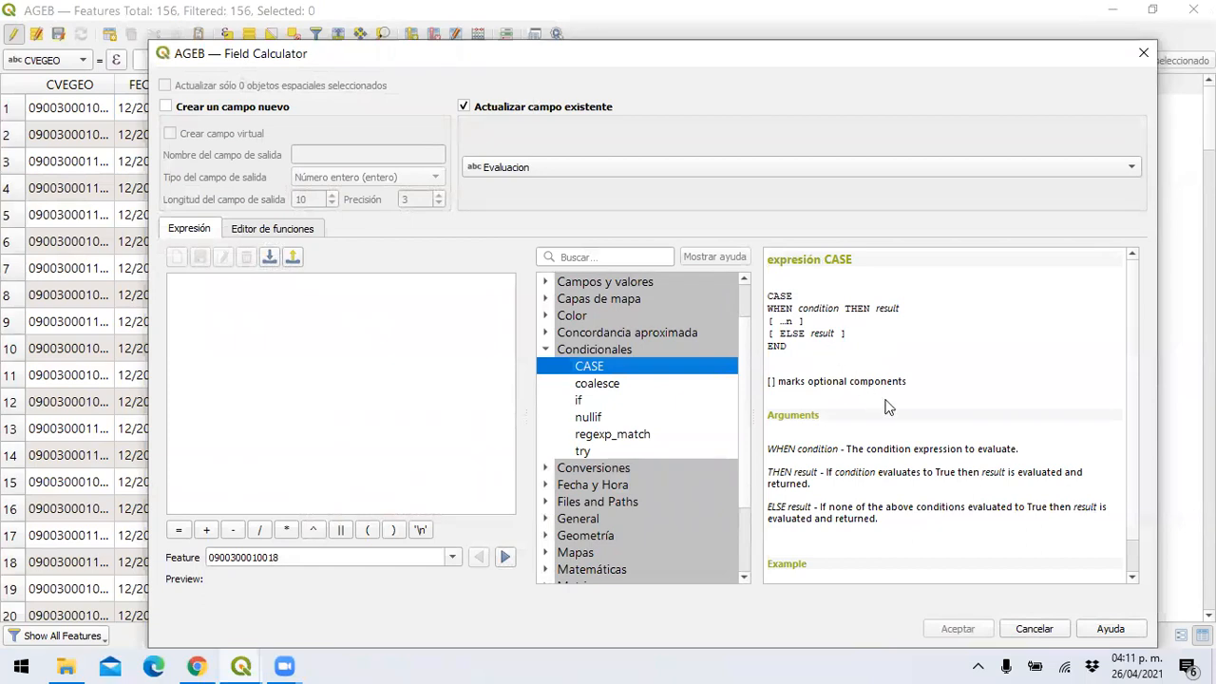
scroll(890, 408, down, 1)
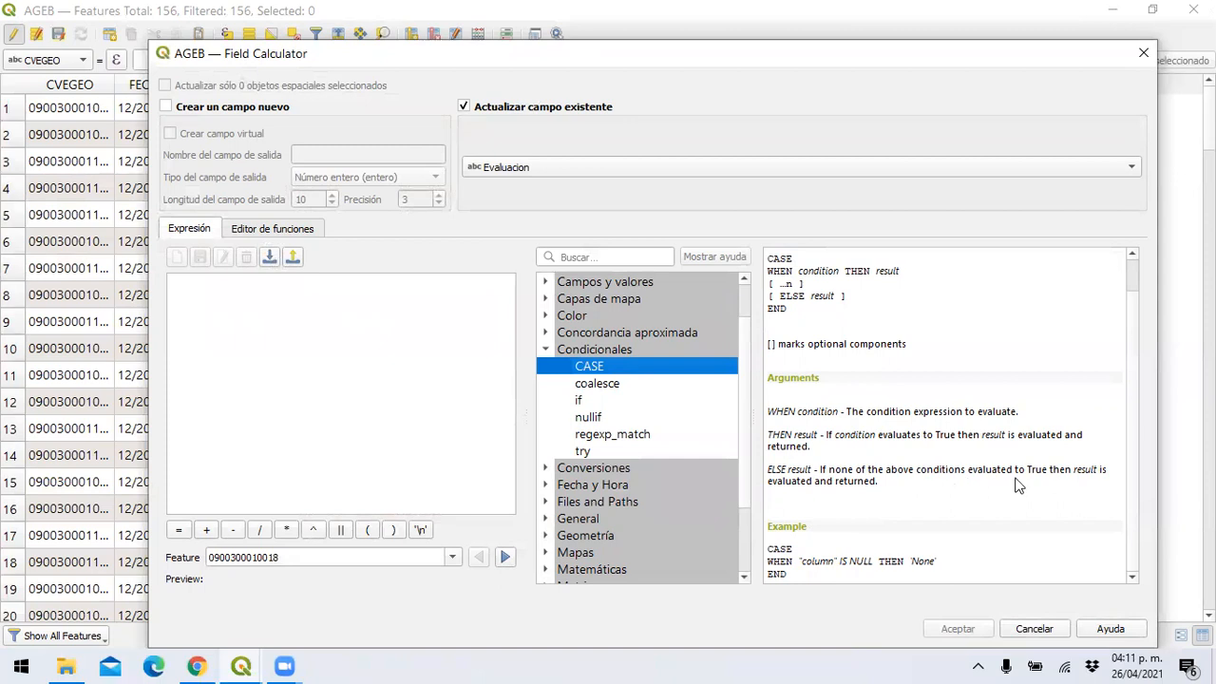
double_click(626, 371)
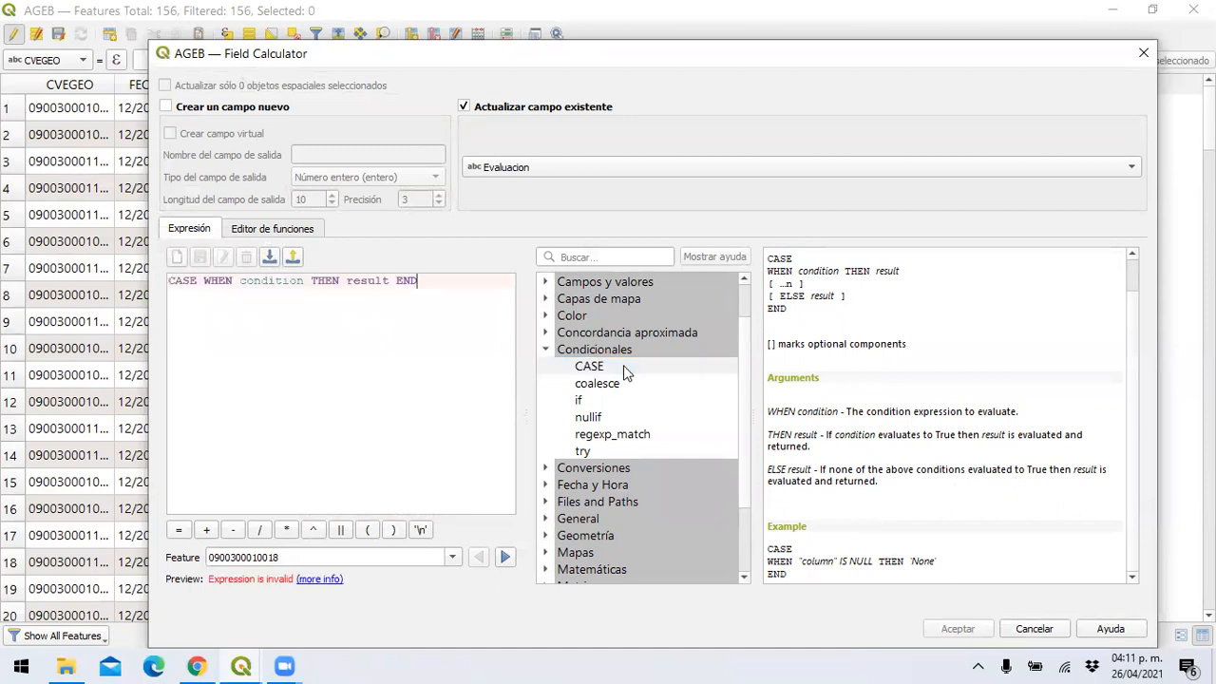
Step: Replace the condition placeholder in the CASE expression with "SupKm2">1, inserting the field from Campos y valores
click(244, 278)
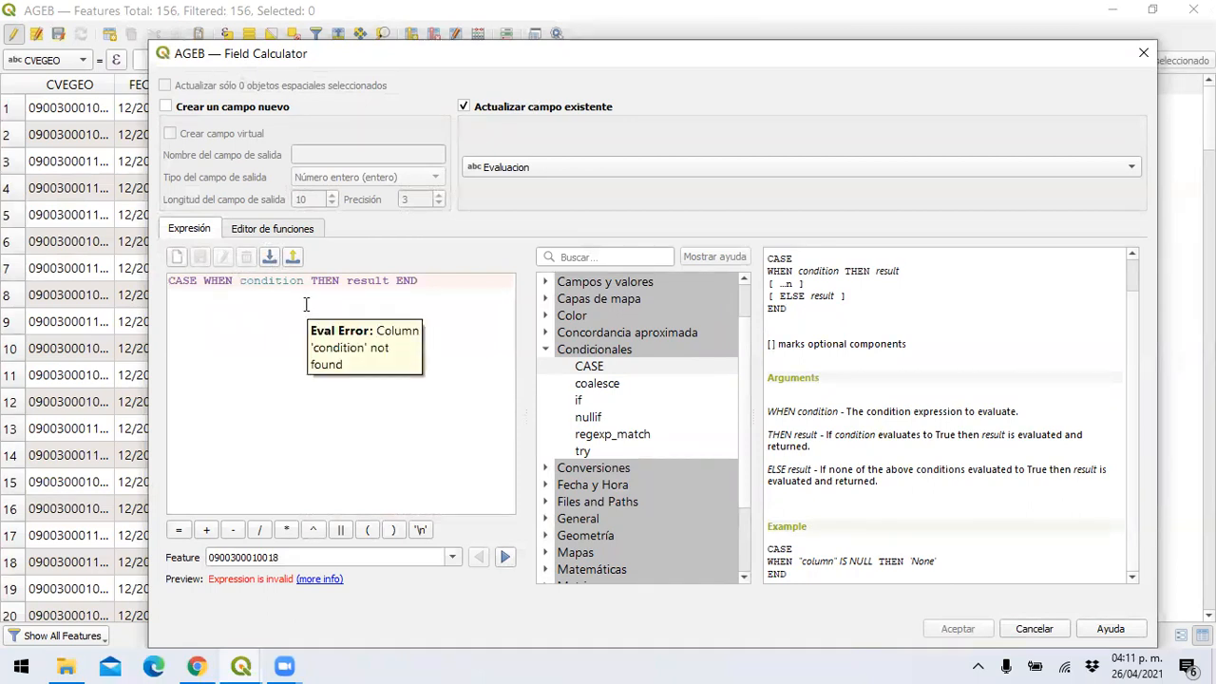
click(549, 282)
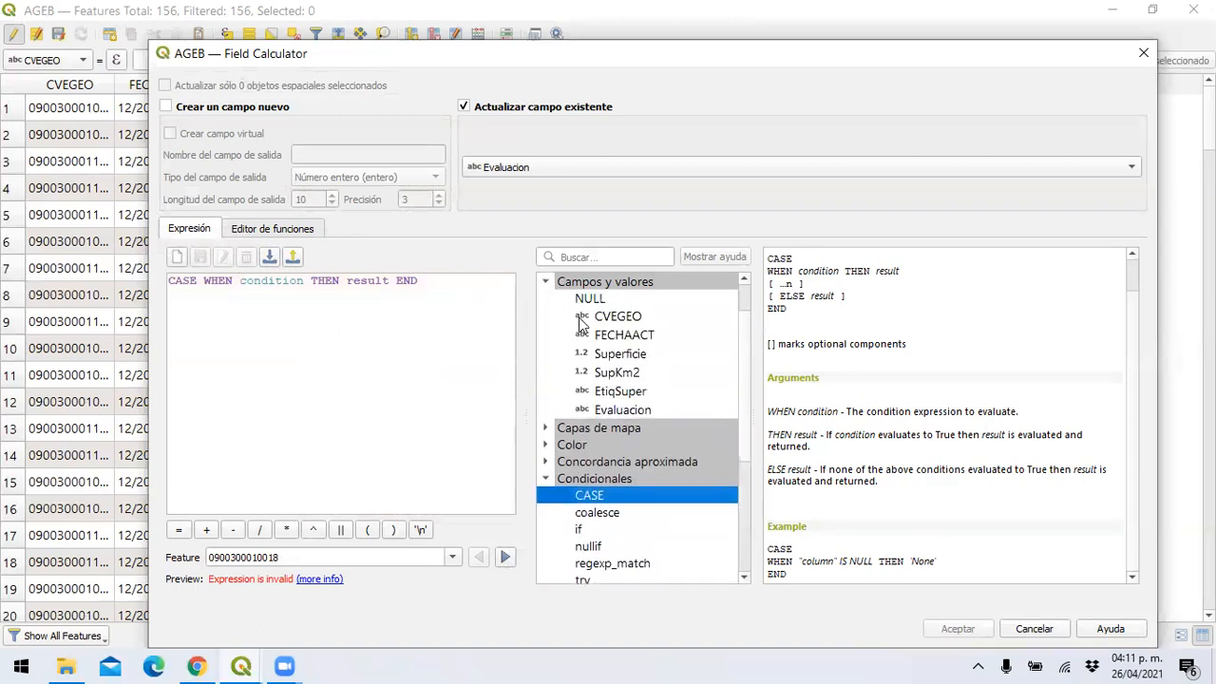
double_click(615, 375)
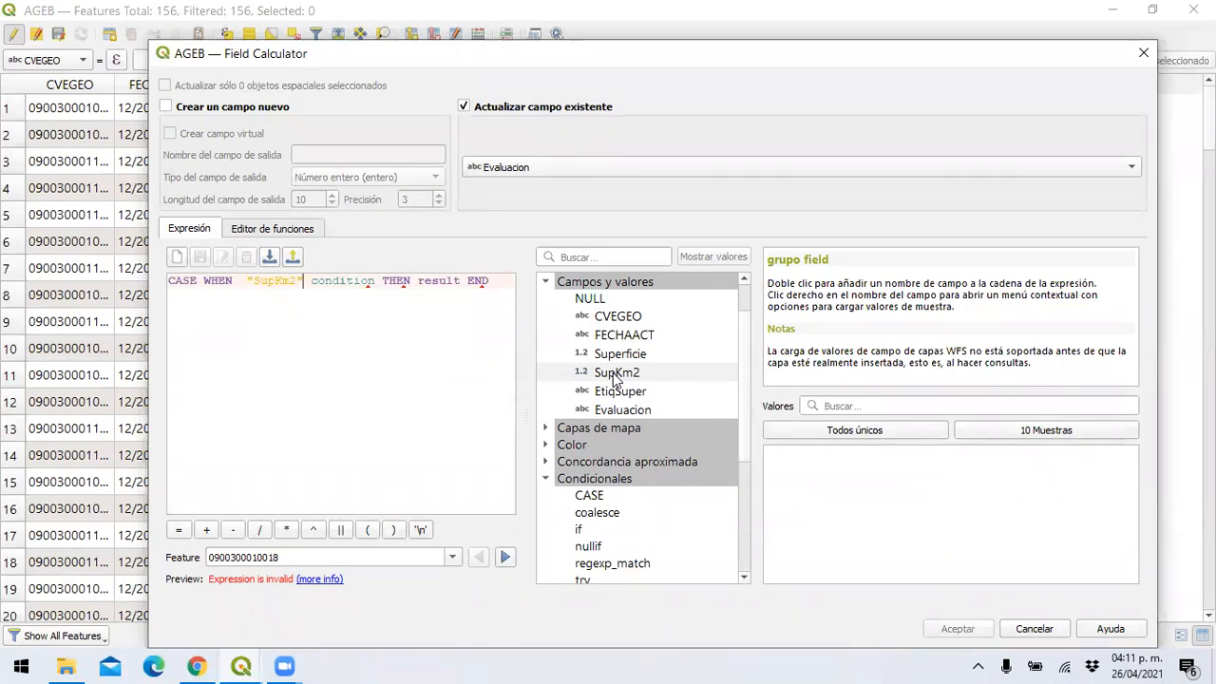
text(>)
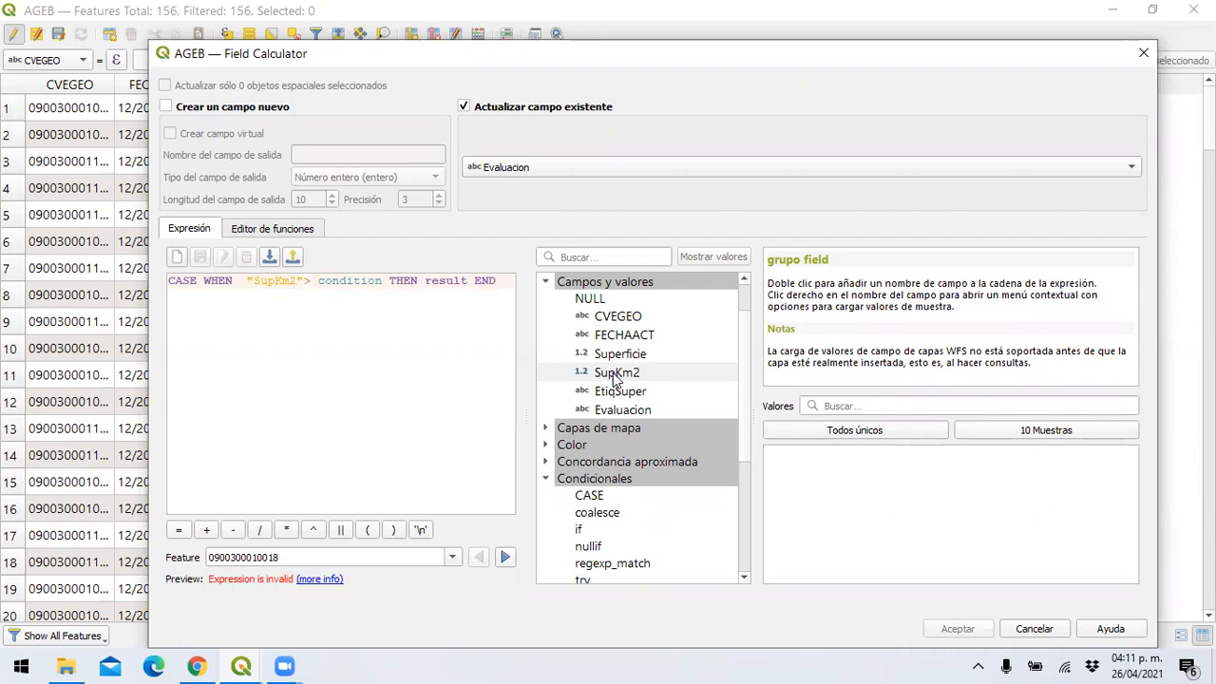
key(Delete)
key(Delete)
key(Delete)
key(Delete)
key(Delete)
key(Delete)
key(Delete)
key(Delete)
key(Delete)
key(Delete)
text(1)
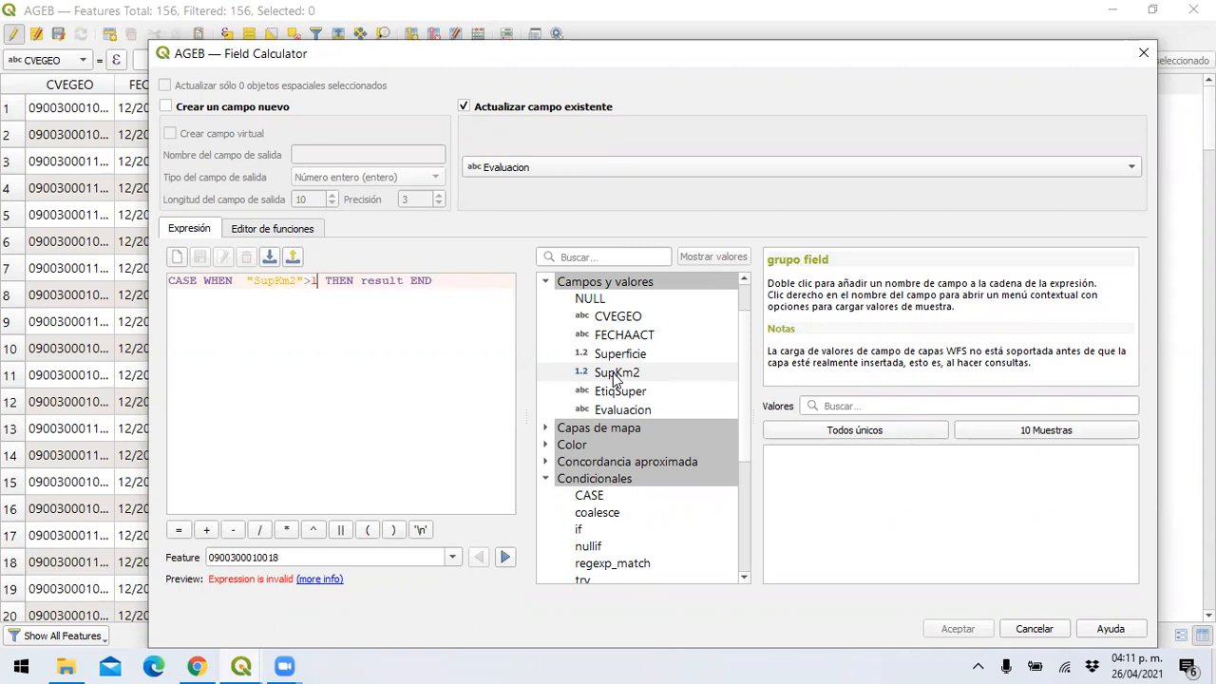
Step: Replace the result placeholder after THEN with the quoted text 'Muy Grande'
key(Right)
key(Right)
key(Right)
key(Right)
text('Muy Grande)
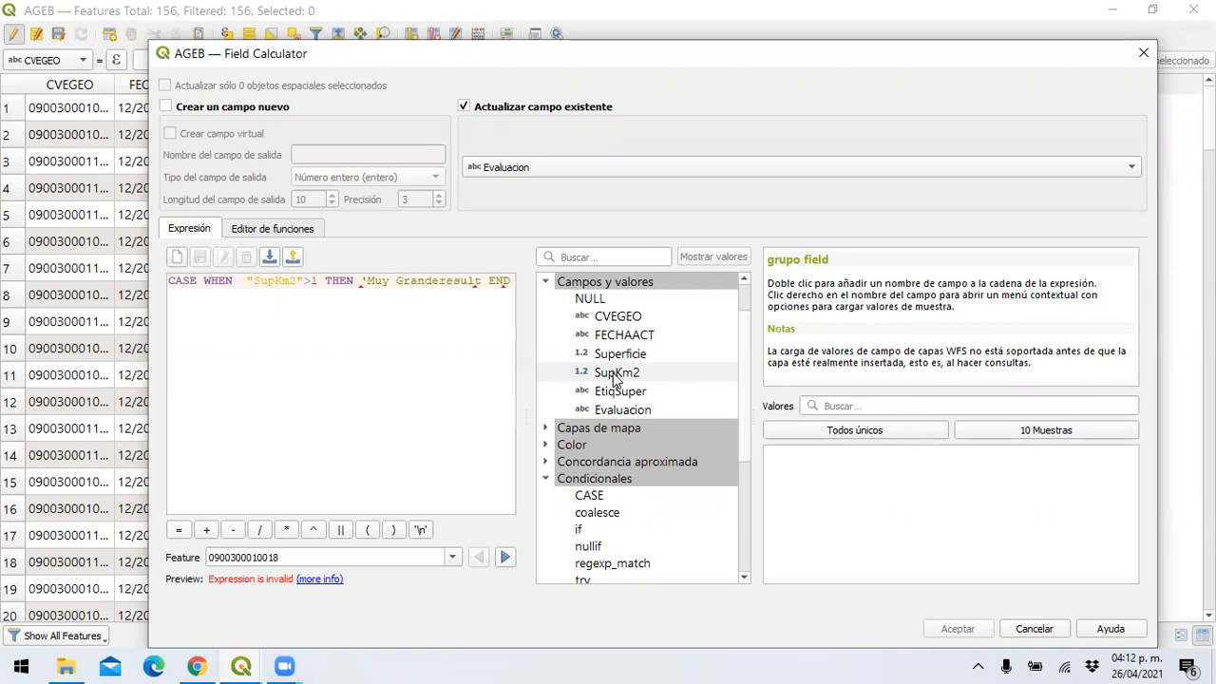
text(')
key(Delete)
key(Delete)
key(Delete)
key(Delete)
key(Delete)
key(Delete)
key(Delete)
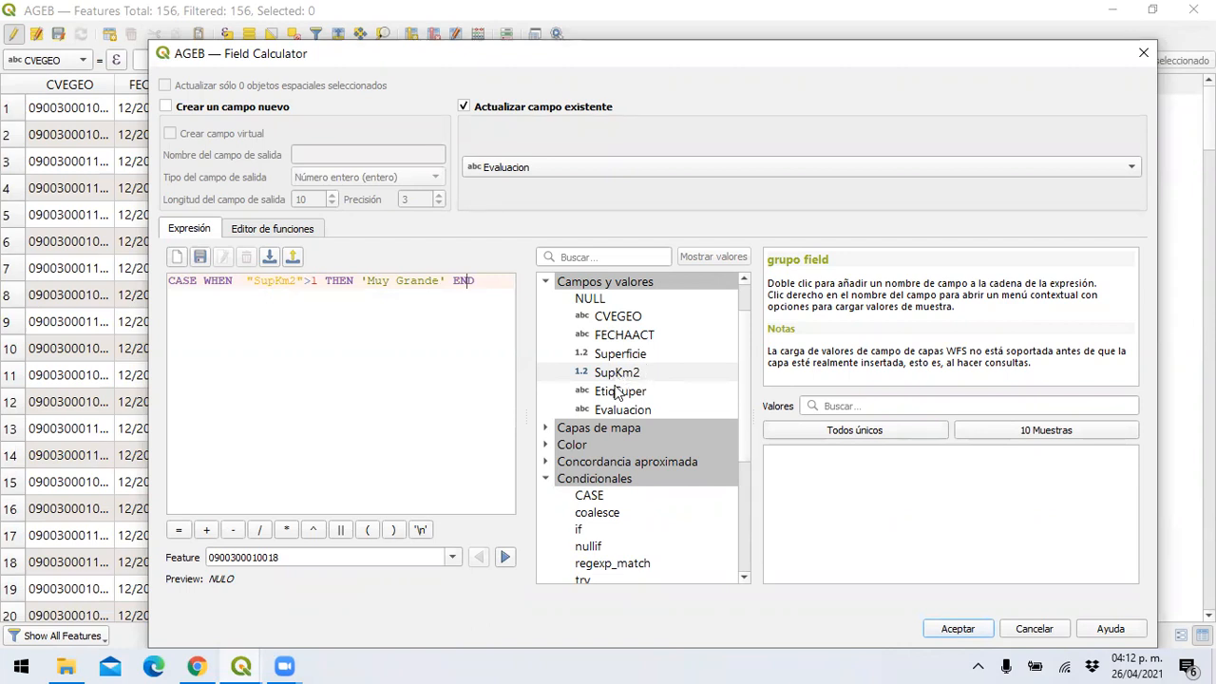
Step: Review the CASE syntax help and replace END with ELSE in the expression
click(602, 497)
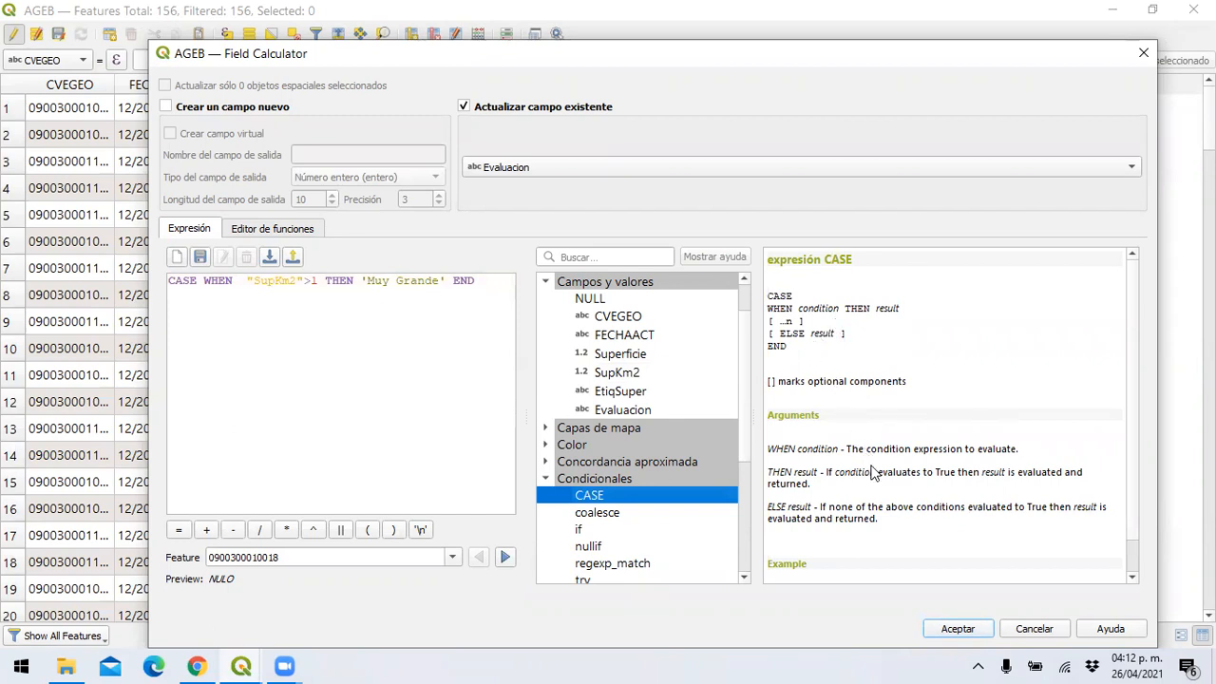
scroll(874, 472, down, 1)
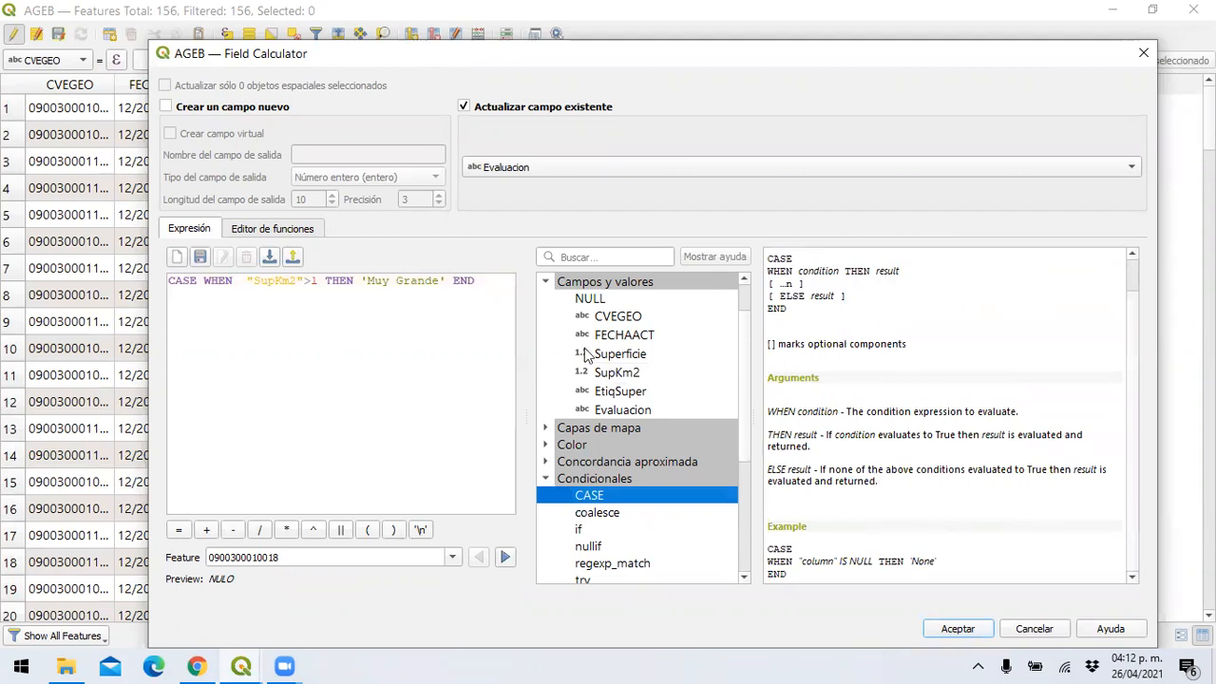
click(483, 282)
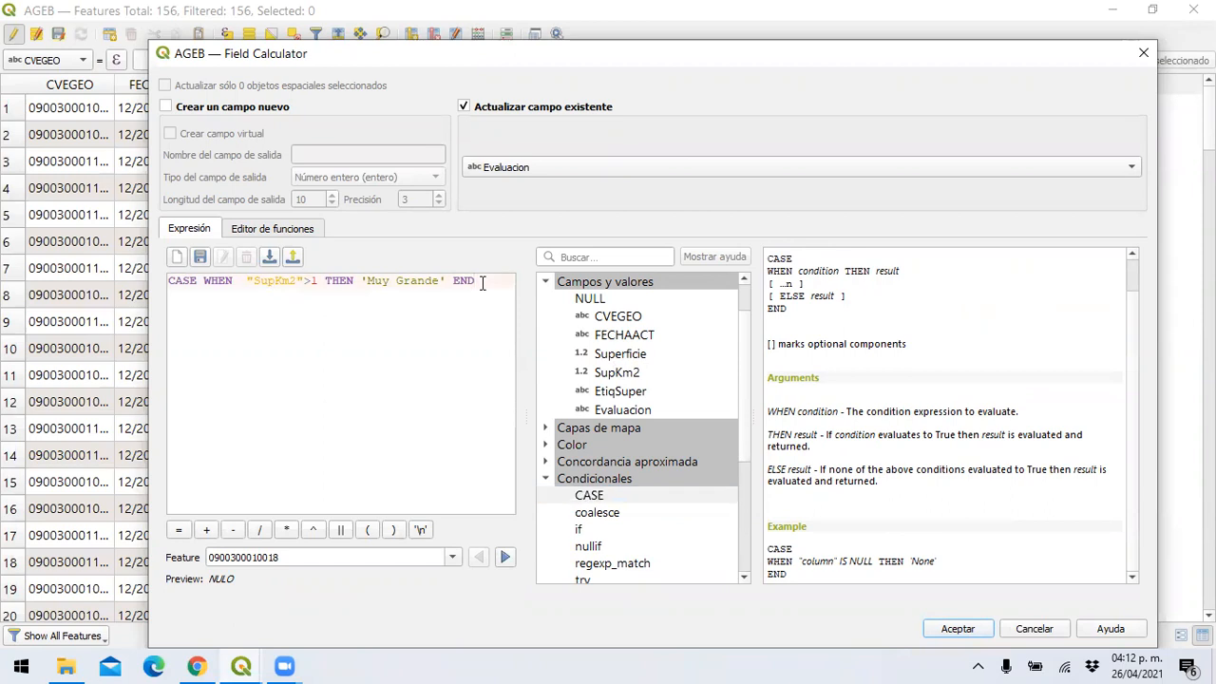
key(BackSpace)
key(BackSpace)
key(BackSpace)
text(ELSE)
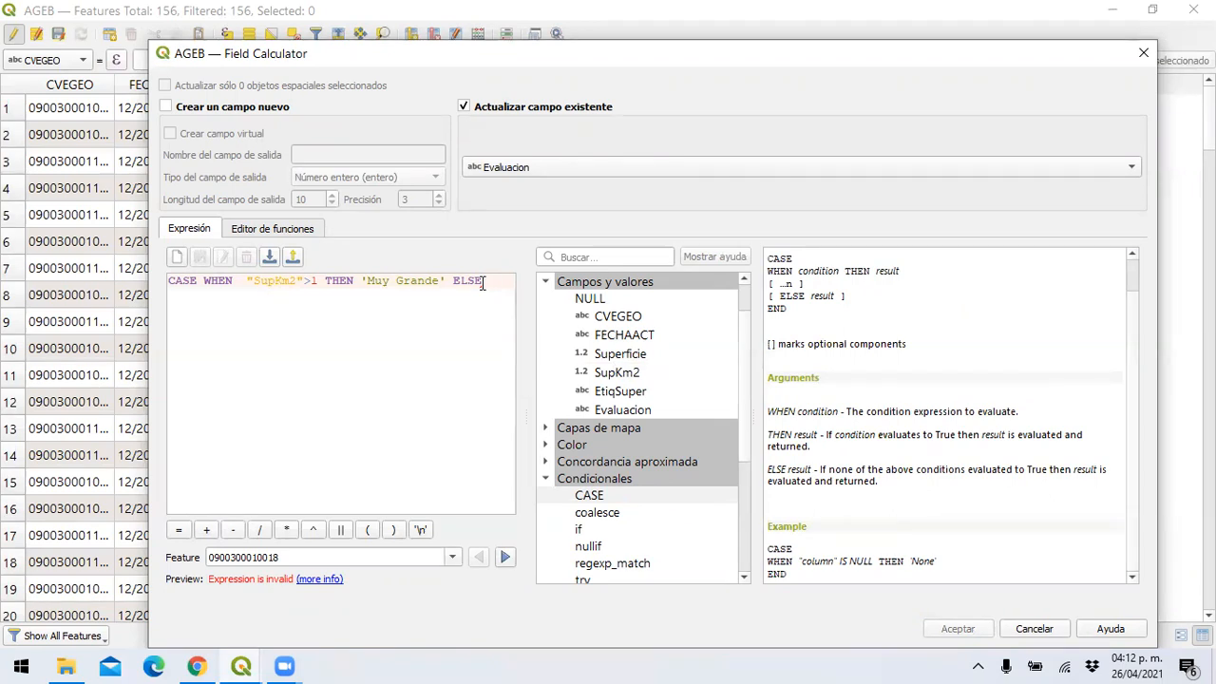
Step: Add a nested if function in parentheses after ELSE, testing whether "SupKm2" >0.5
text(( if()
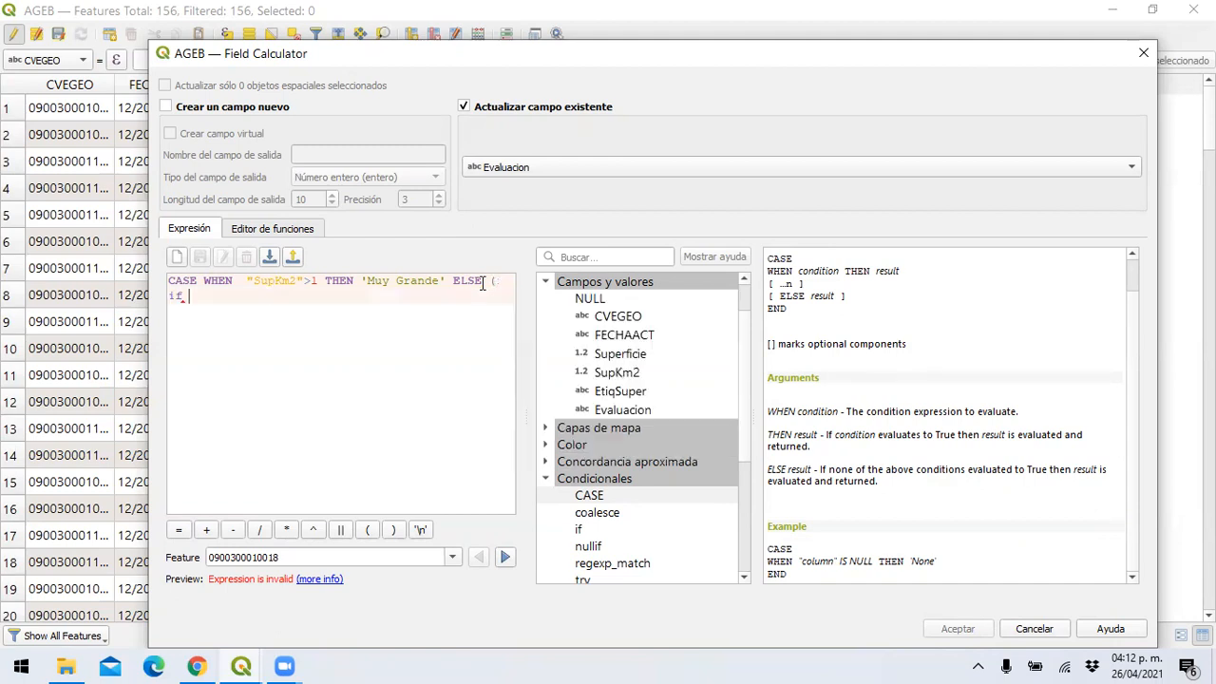
double_click(618, 373)
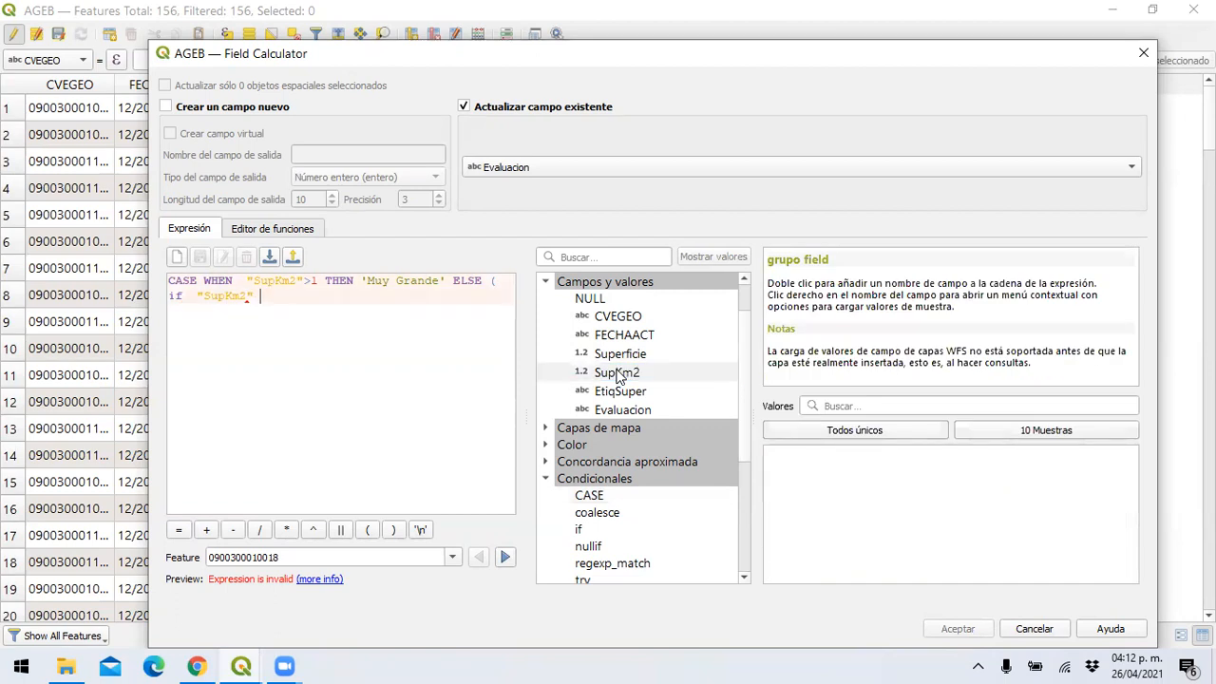
text(>)
text(1)
key(BackSpace)
text(0.5)
key(Left)
key(Left)
key(Left)
key(Left)
key(Left)
key(Left)
key(Left)
key(Left)
key(Left)
key(Left)
key(Left)
key(Left)
key(Left)
key(Left)
key(Left)
key(Left)
key(Right)
key(Right)
key(Right)
text(()
key(Right)
key(Right)
key(Right)
Step: Enter the quoted text 'mediano' as the true result of the nested if
text(,median)
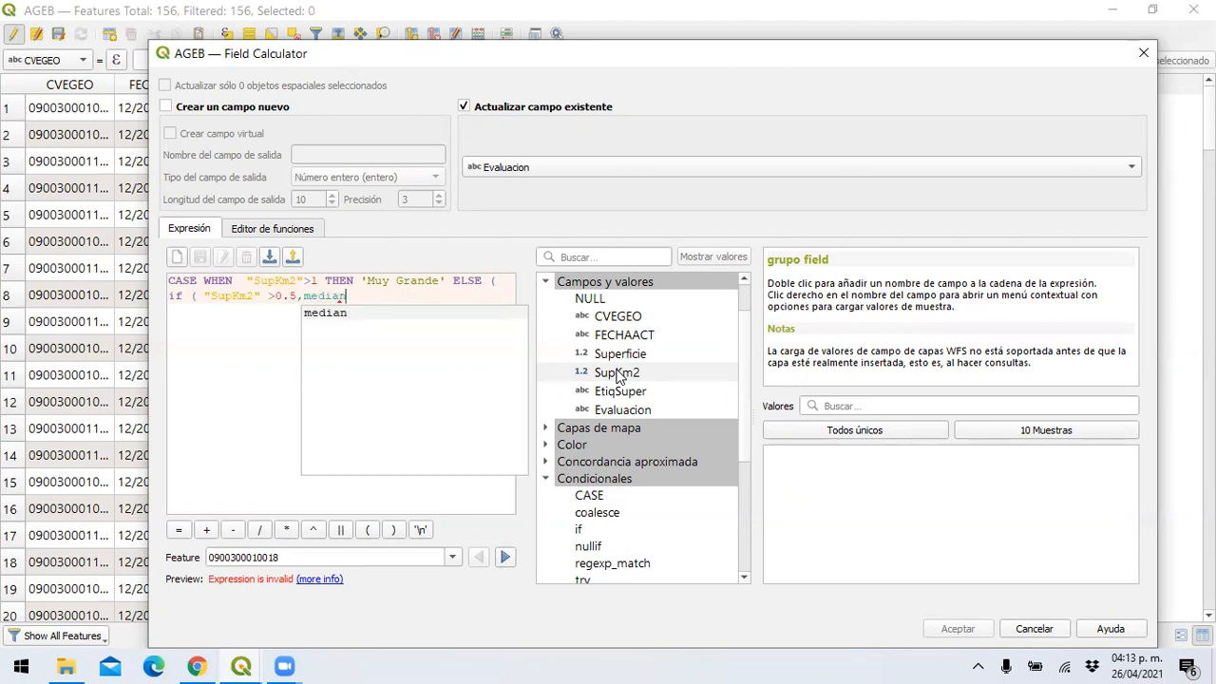
key(BackSpace)
key(BackSpace)
key(BackSpace)
key(BackSpace)
key(BackSpace)
key(BackSpace)
text('mediano)
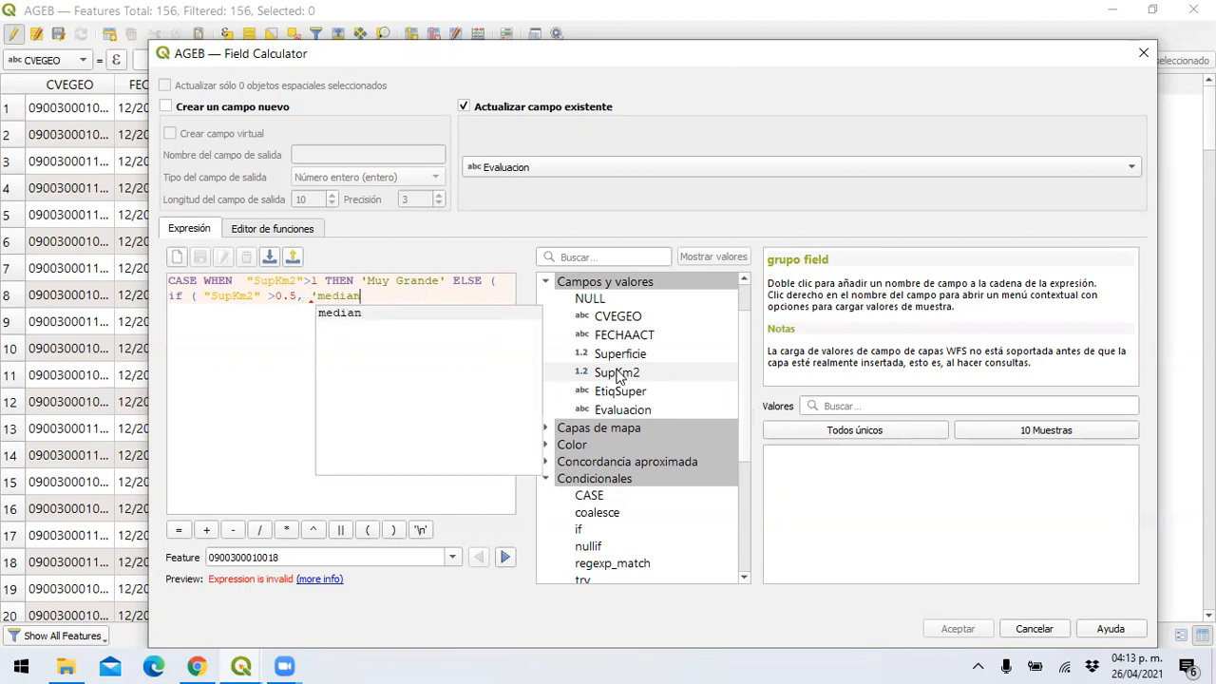
text(')
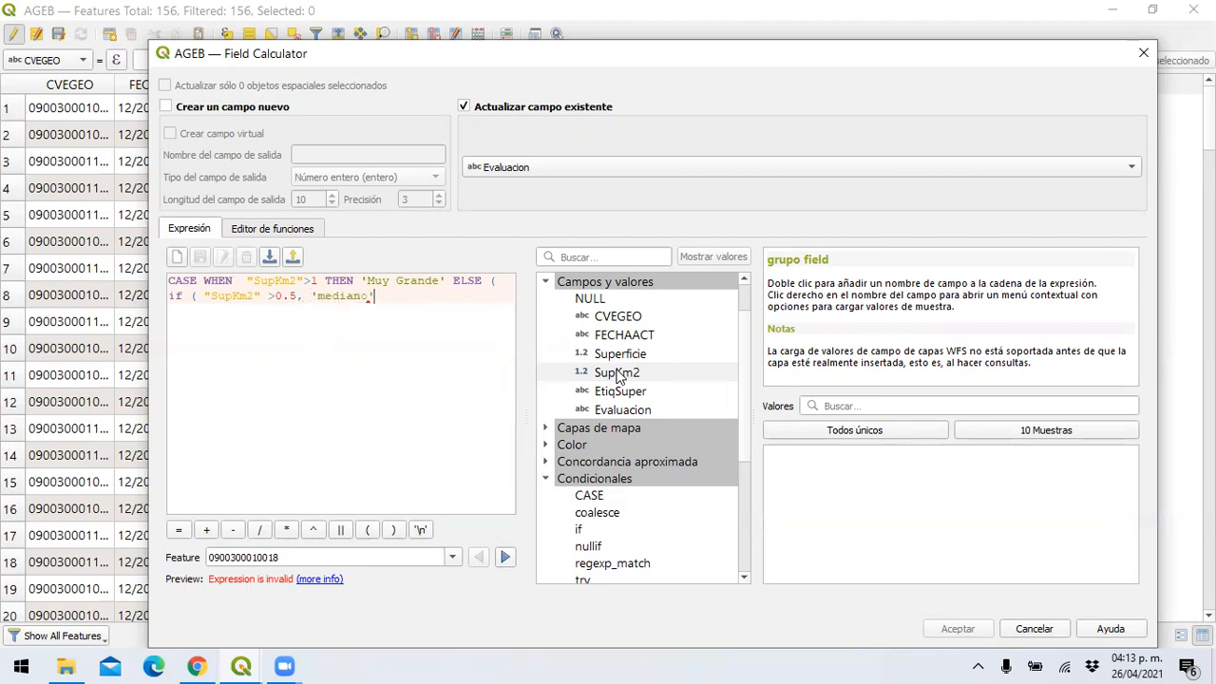
Step: Enter the quoted text 'pequeño' as the false result of the nested if and close the function's parenthesis
text(,)
text('peque)
text(ño)
text('))
text(')
Step: Capitalize the two if results as 'Mediano' and 'Pequeño', and close the outer parenthesis after the nested if
key(Left)
key(BackSpace)
text(M)
key(Right)
key(Right)
key(Right)
key(Right)
key(Right)
key(Right)
key(Right)
key(Right)
key(Right)
key(Right)
key(BackSpace)
text(P)
key(Right)
key(Right)
key(Right)
key(Right)
key(Right)
key(Right)
key(Right)
key(Right)
text())
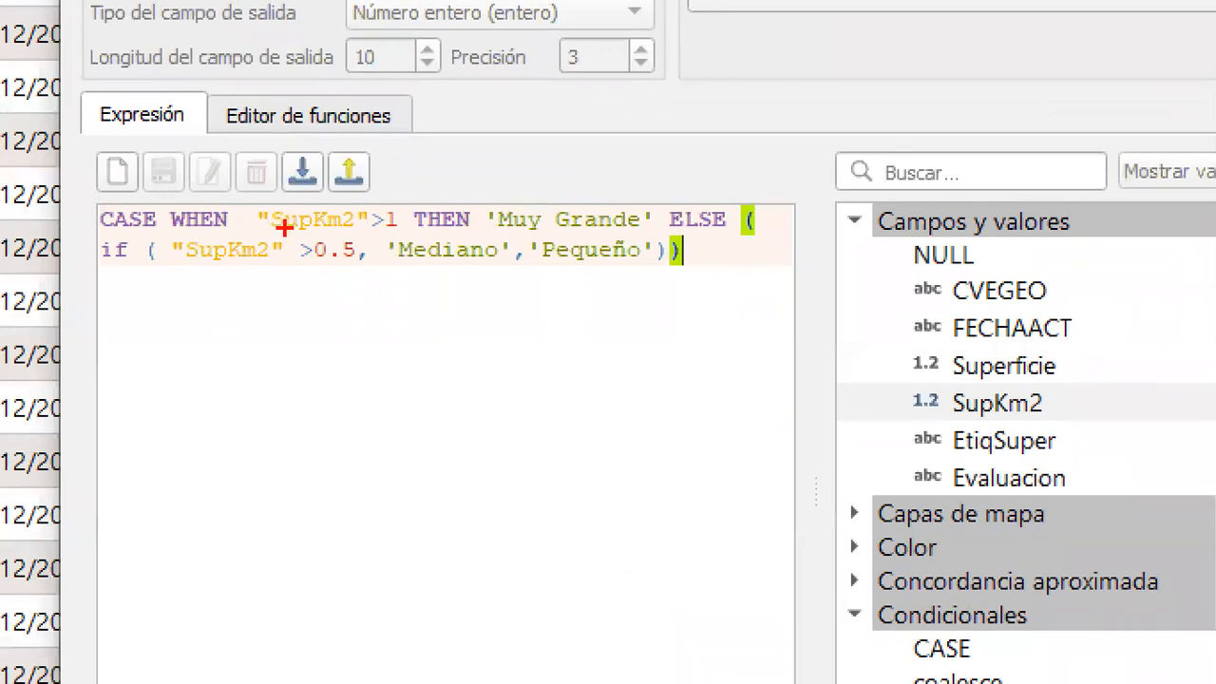
drag(289, 235, 395, 237)
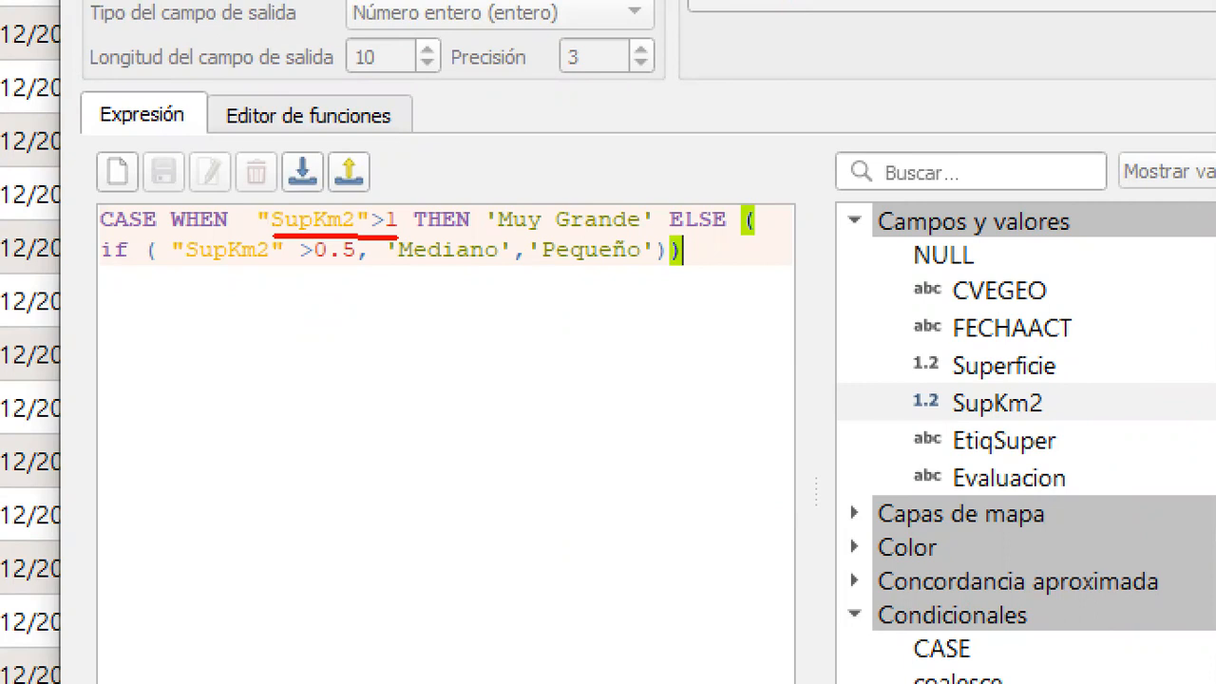
drag(496, 229, 737, 235)
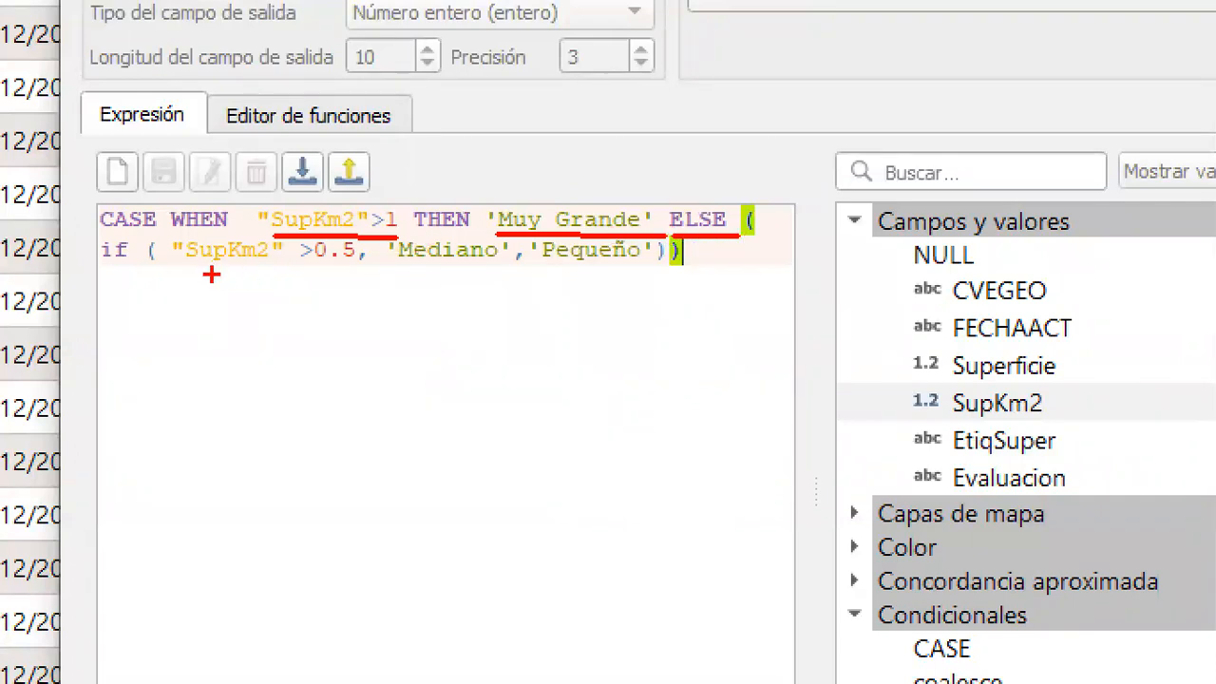
drag(211, 276, 499, 270)
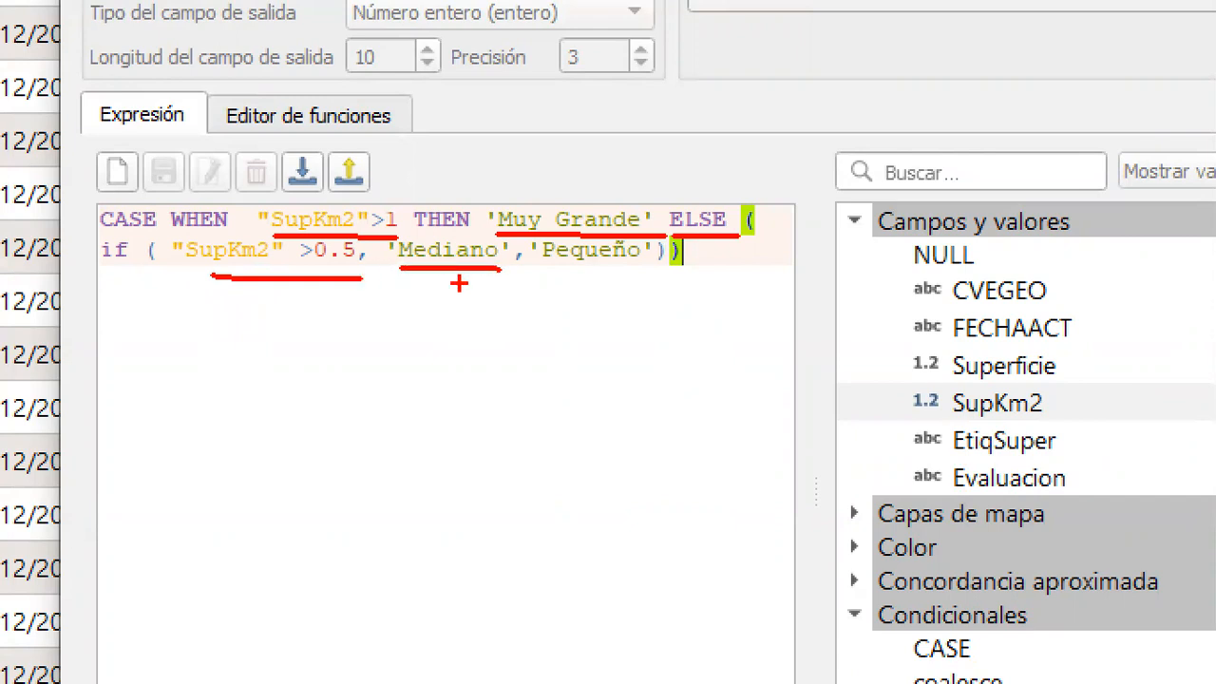
drag(554, 270, 642, 269)
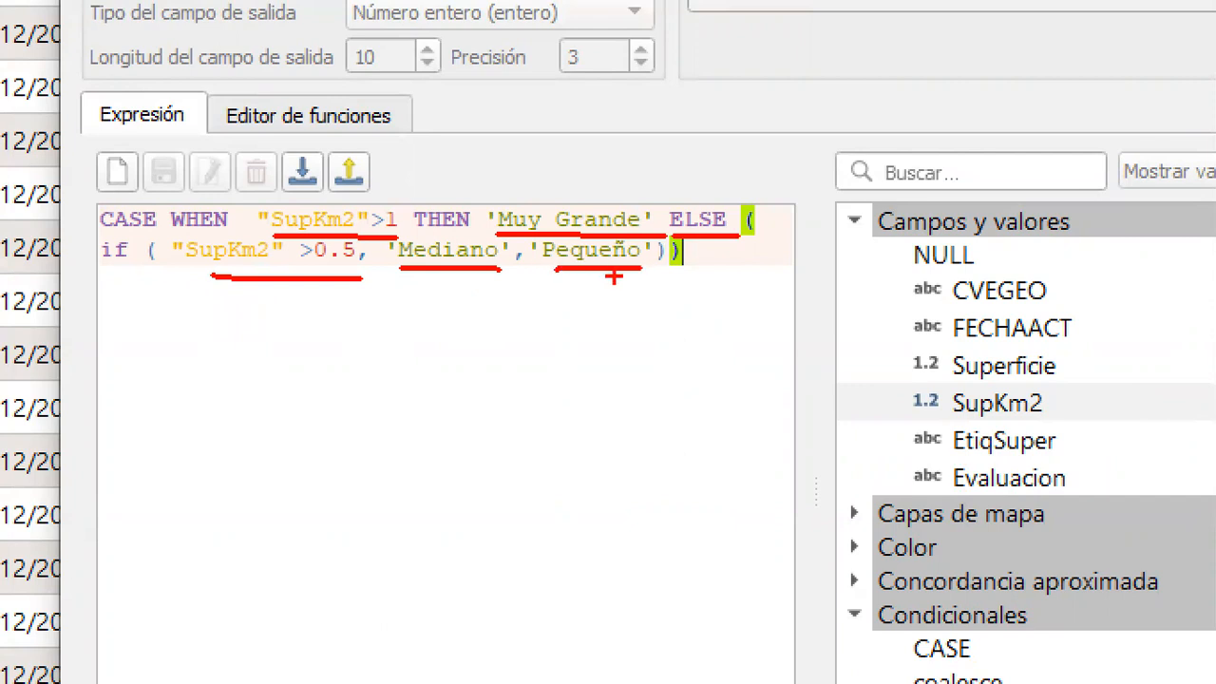
key(Escape)
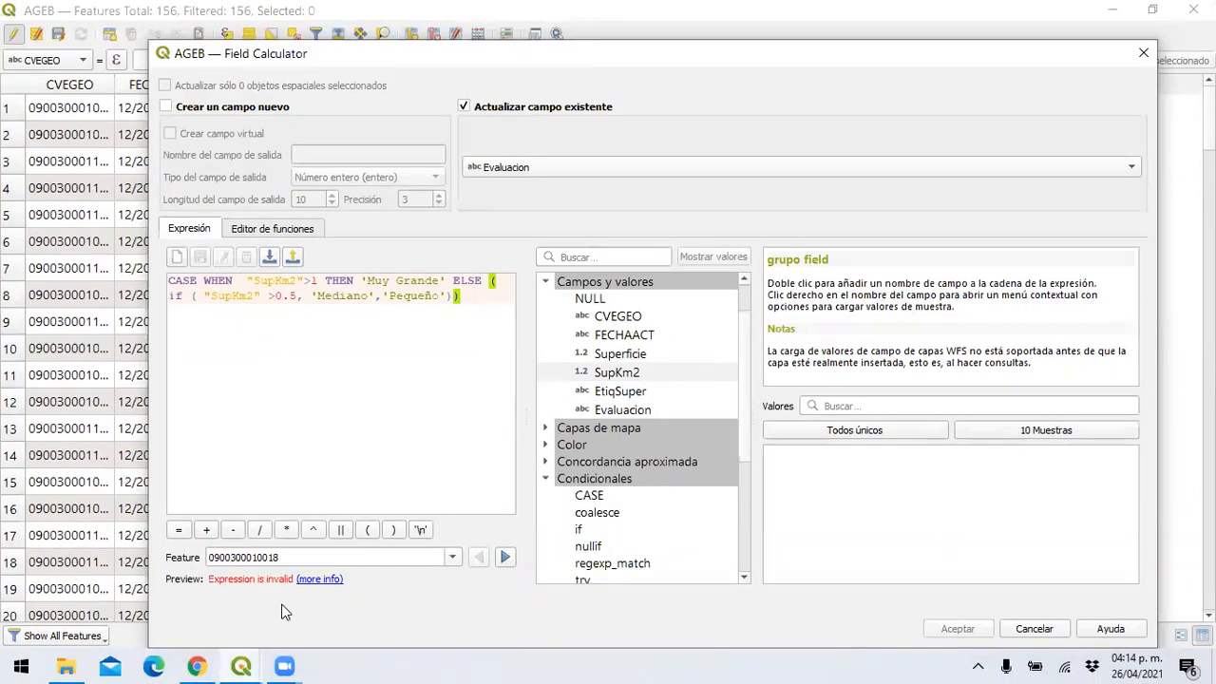
key(ctrl+1)
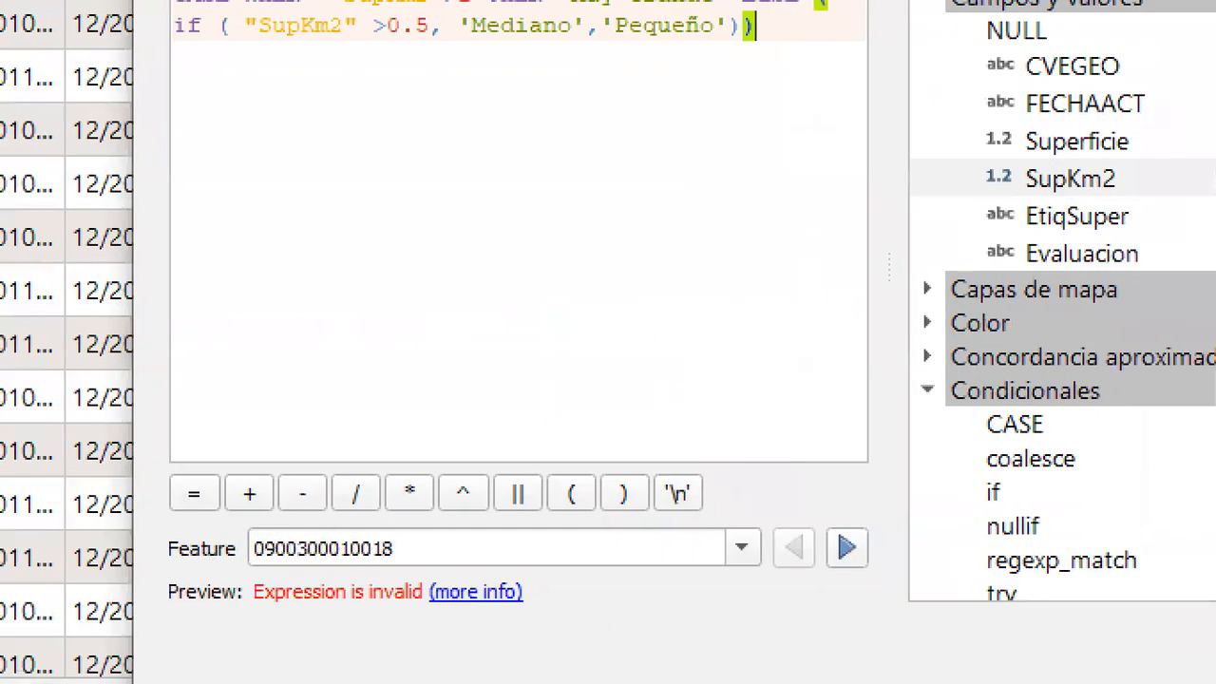
click(152, 580)
mouse_move(257, 616)
mouse_down()
mouse_move(367, 627)
mouse_move(598, 594)
mouse_move(365, 566)
mouse_move(131, 577)
mouse_move(244, 630)
mouse_up()
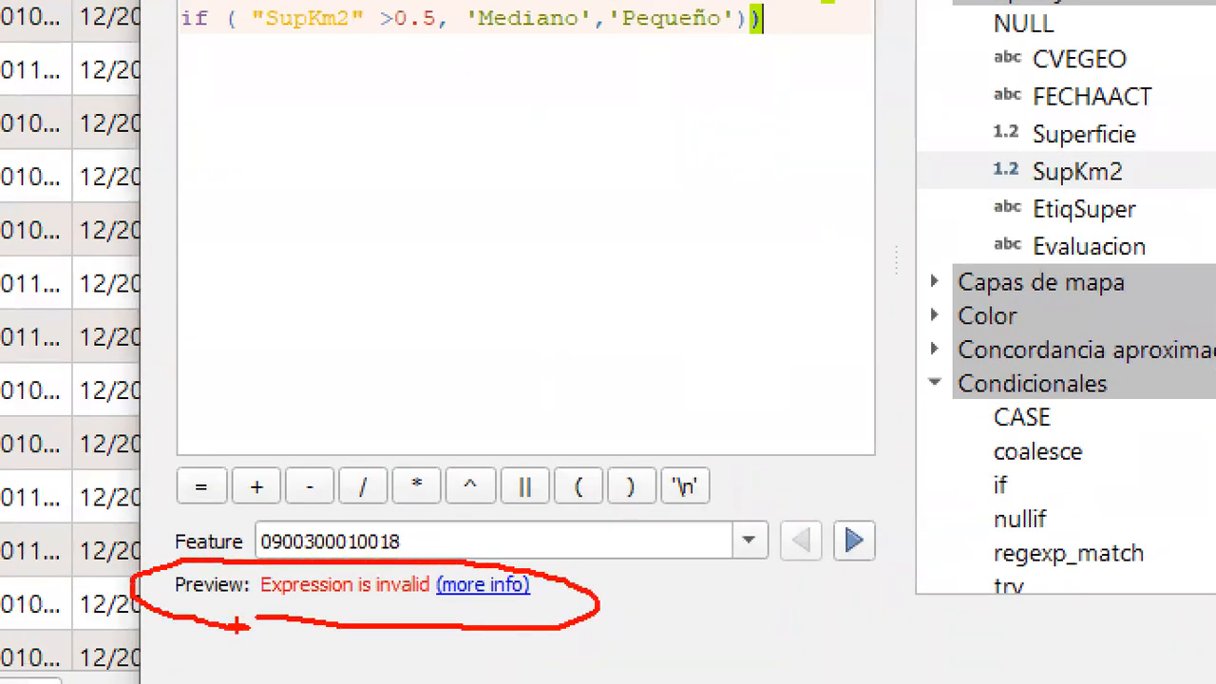
key(Escape)
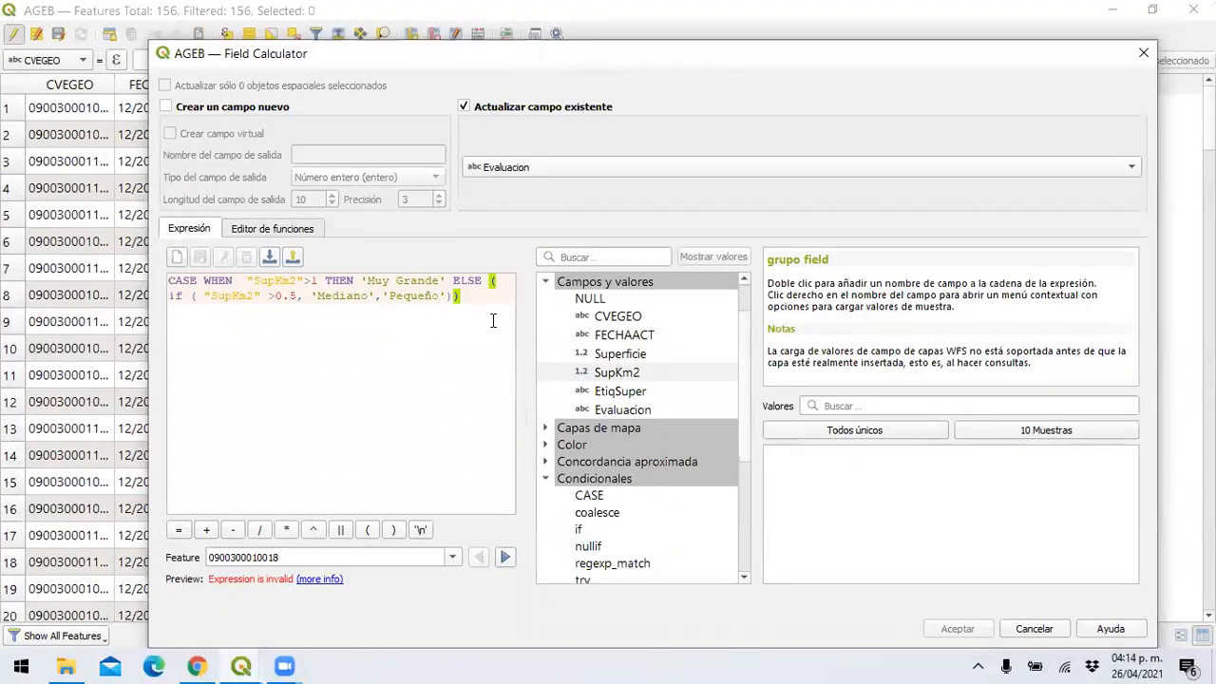
double_click(591, 496)
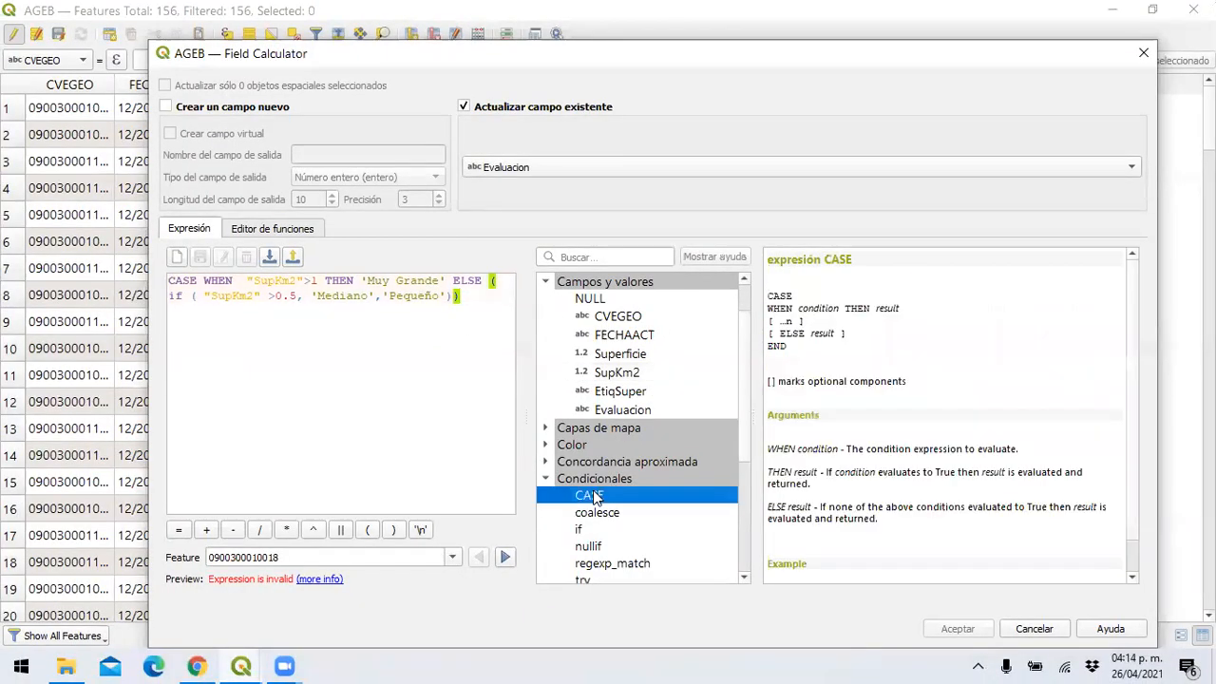
scroll(872, 446, down, 1)
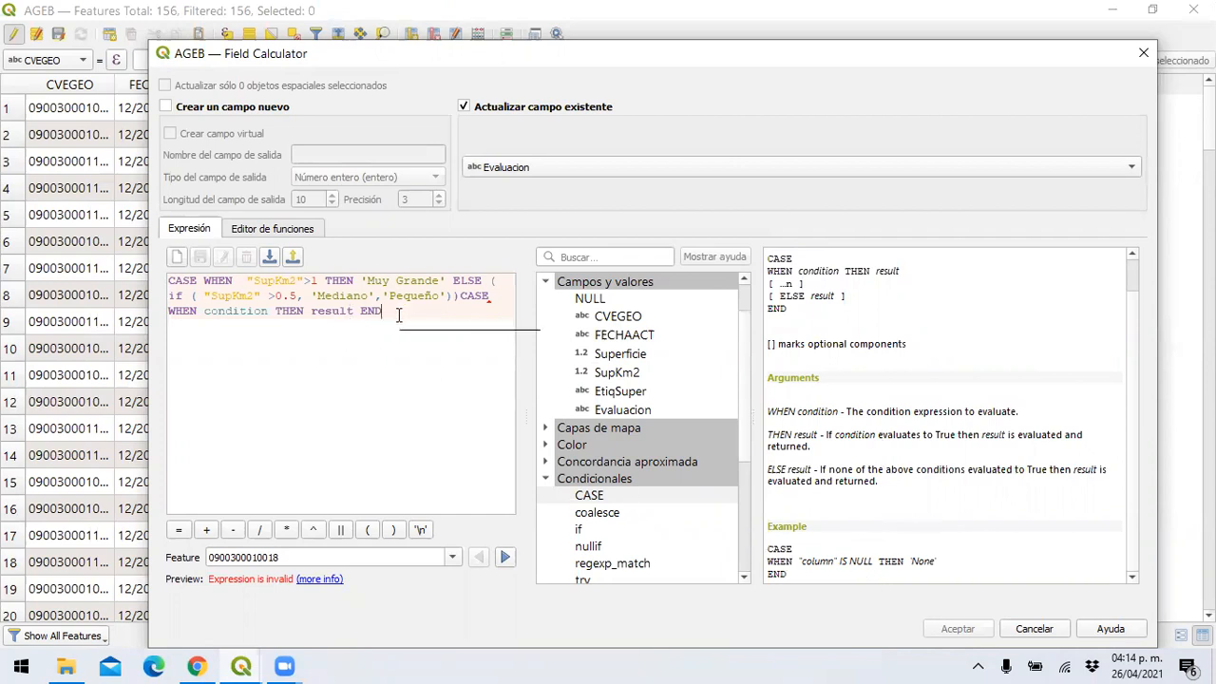
mouse_move(394, 314)
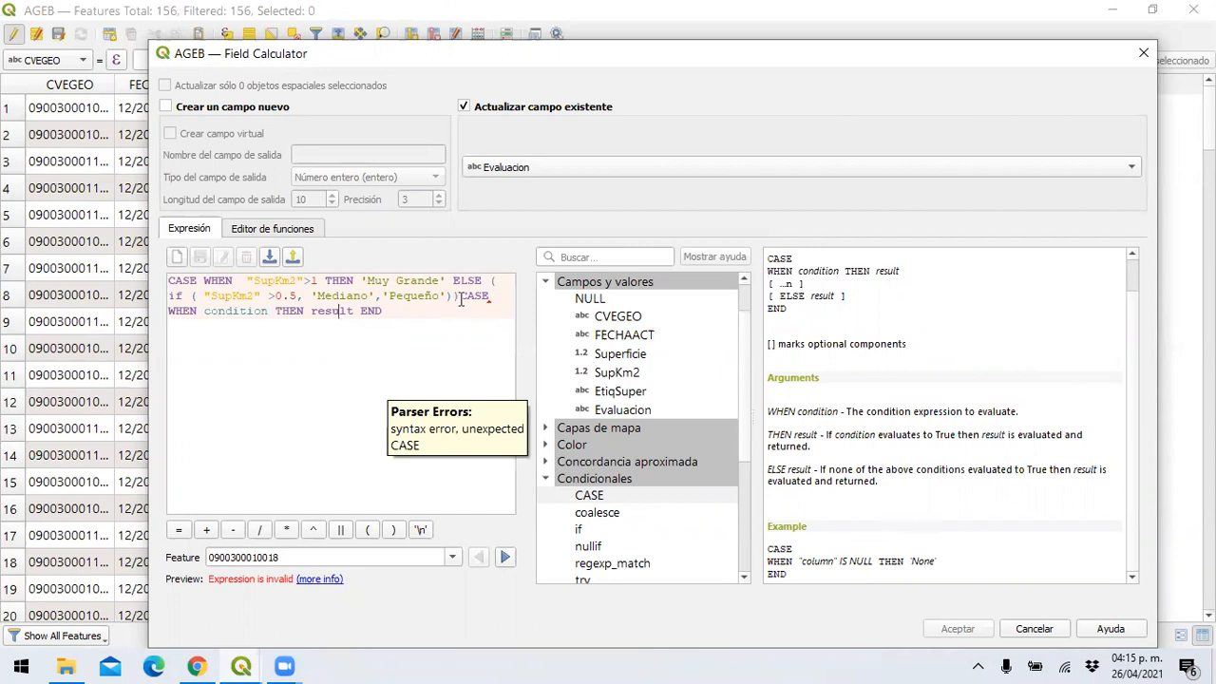
drag(460, 295, 471, 317)
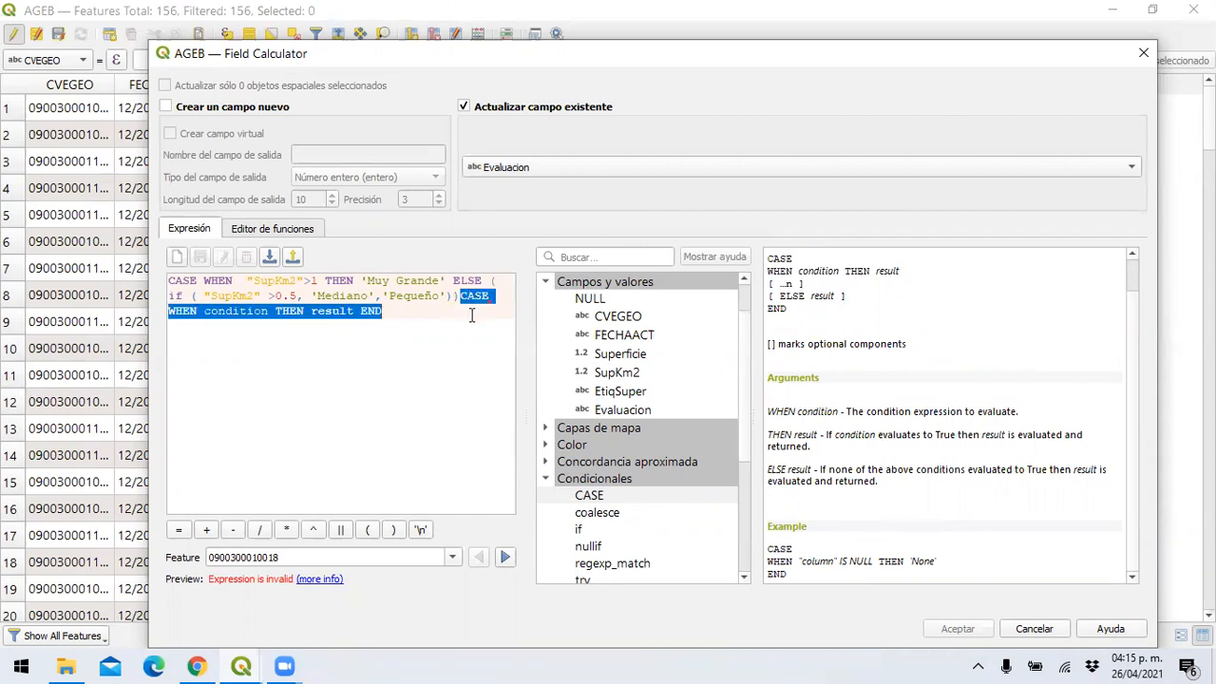
key(Delete)
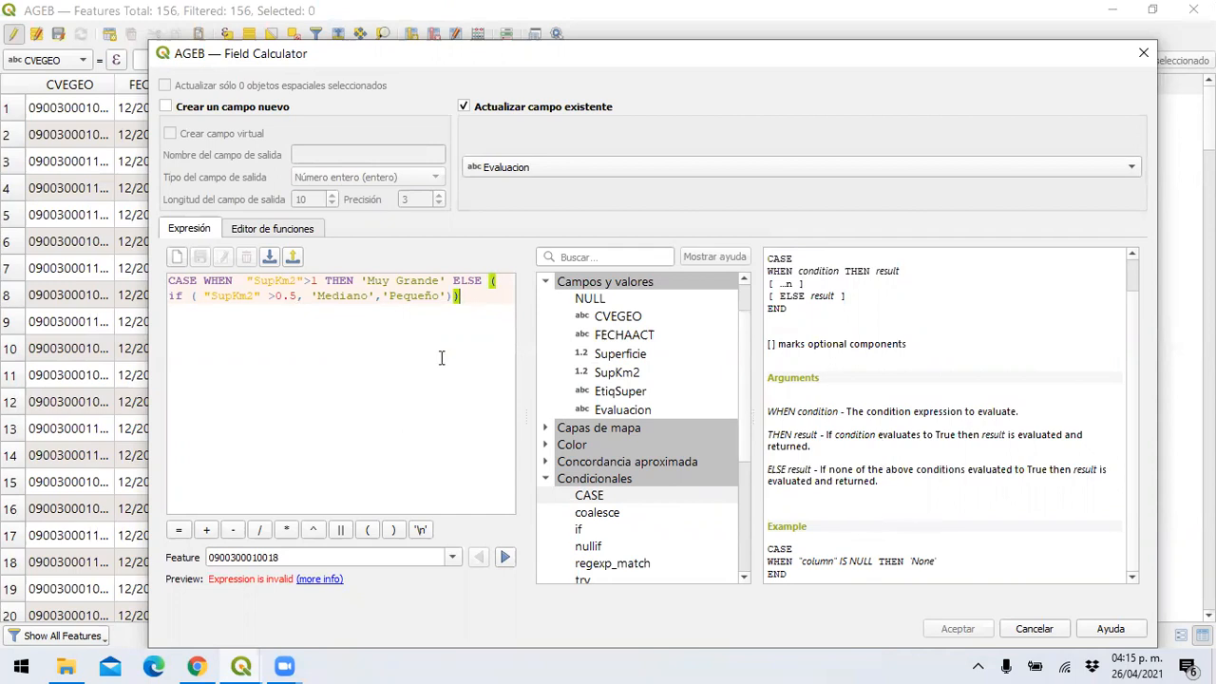
Step: Check the expression's error details and complete the CASE expression with end after the closing parentheses
click(330, 580)
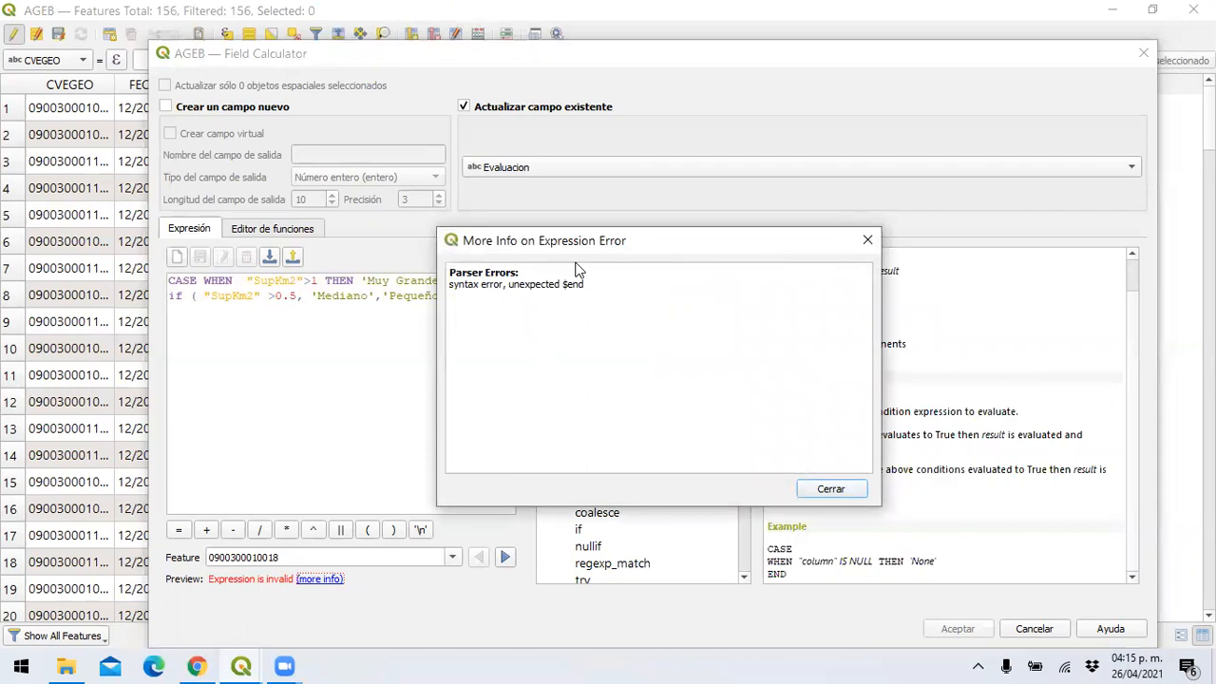
click(868, 241)
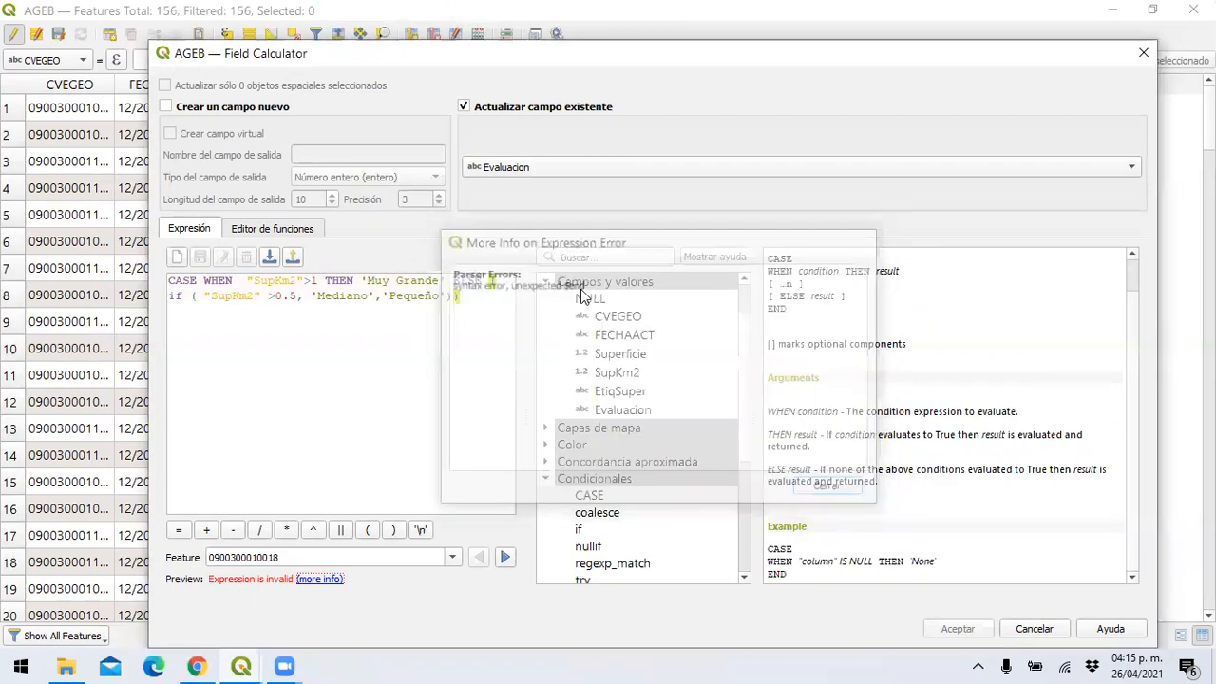
click(473, 299)
text(end)
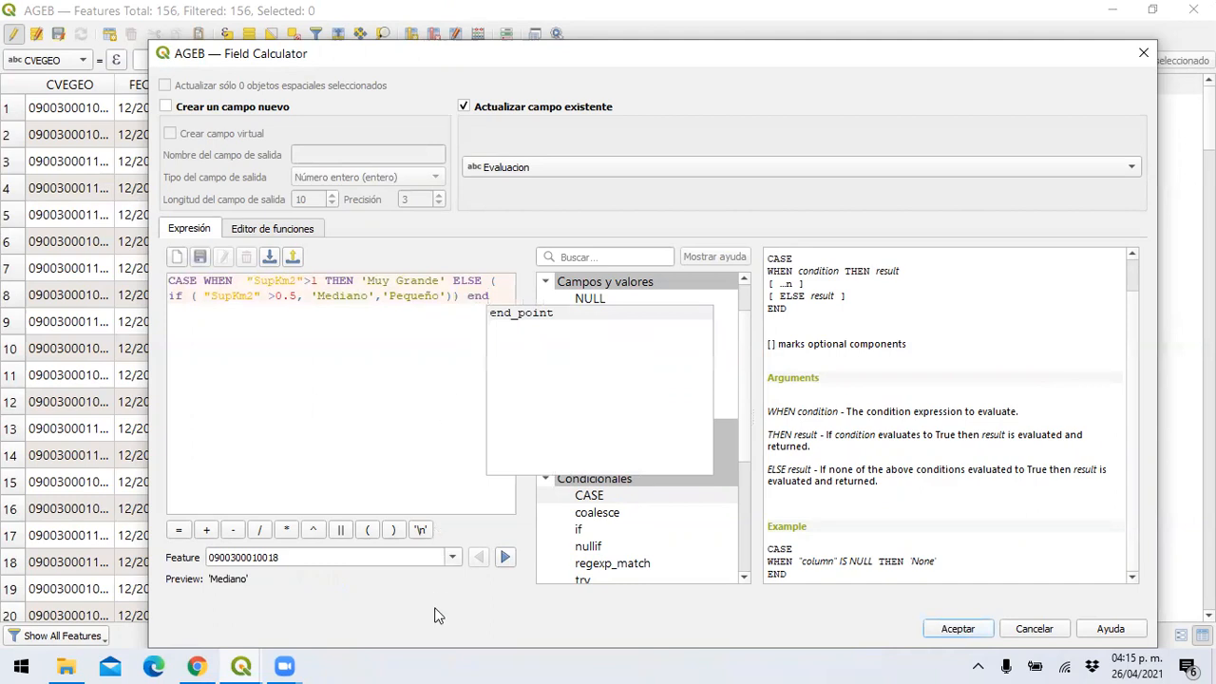
click(482, 611)
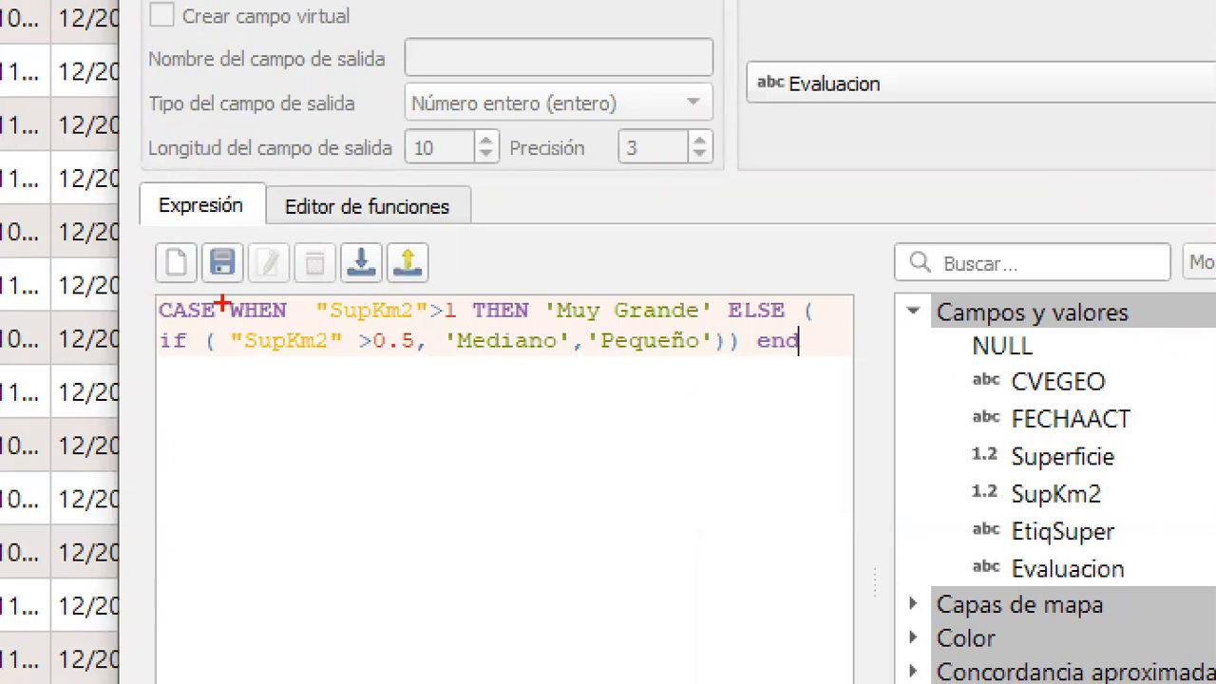
drag(136, 328, 466, 323)
drag(603, 257, 644, 285)
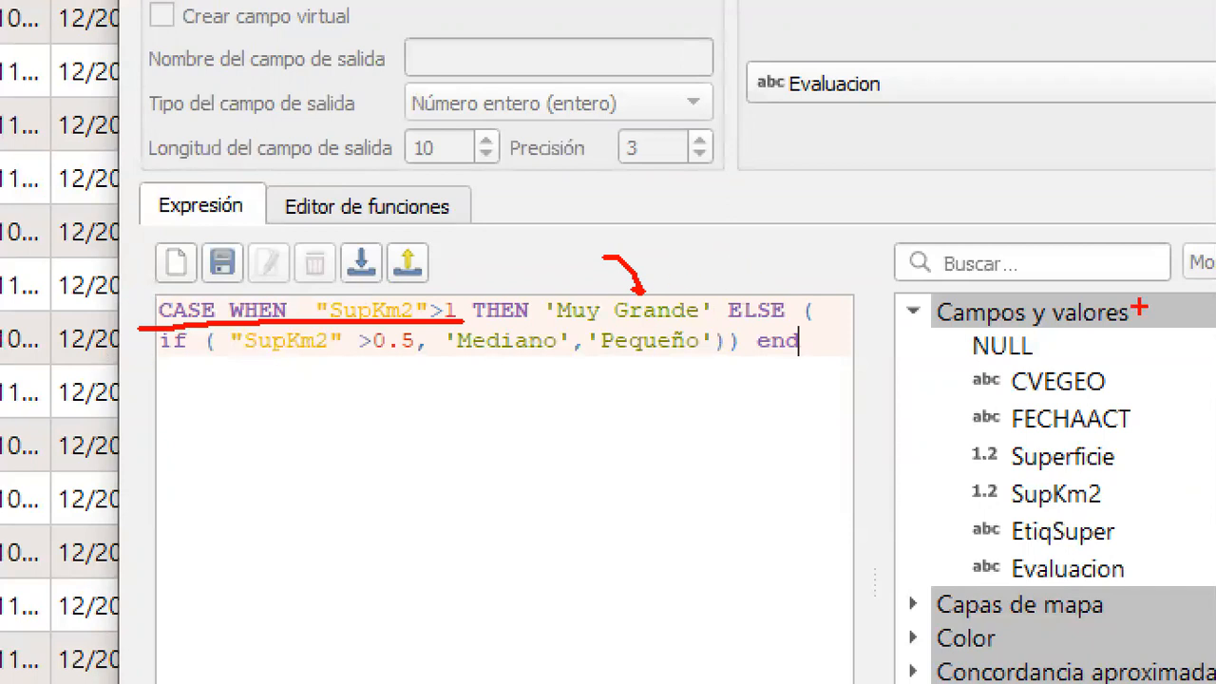
drag(174, 351, 319, 356)
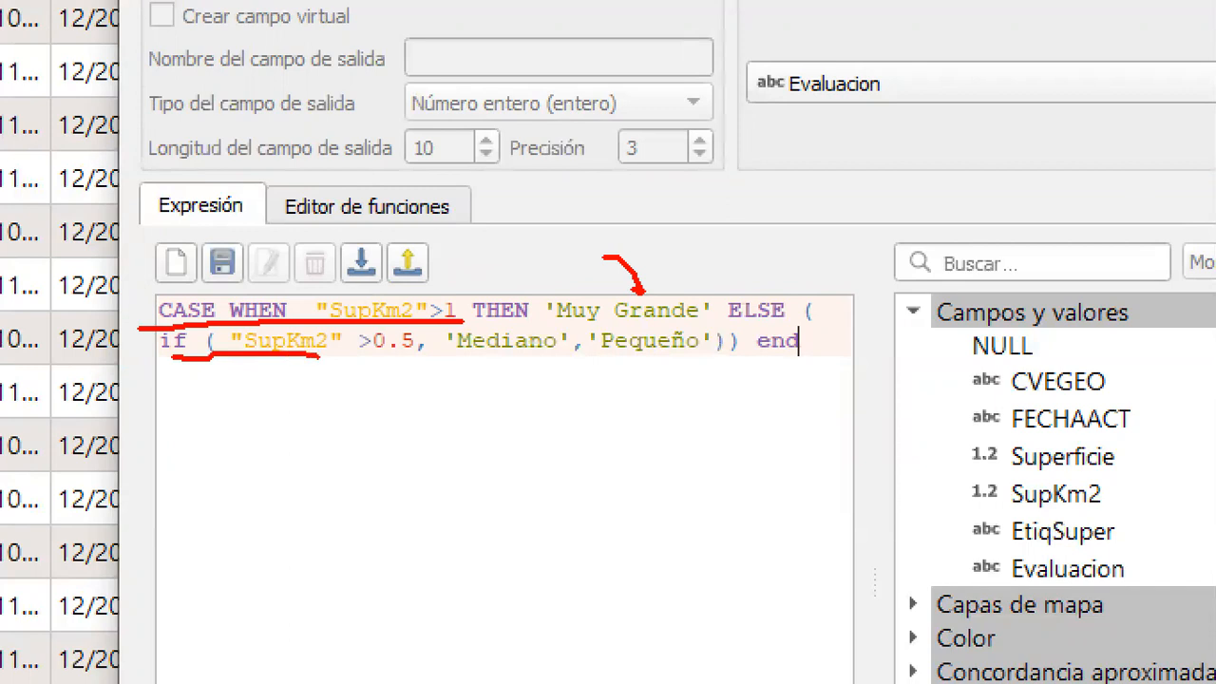
drag(463, 359, 523, 362)
drag(610, 358, 840, 370)
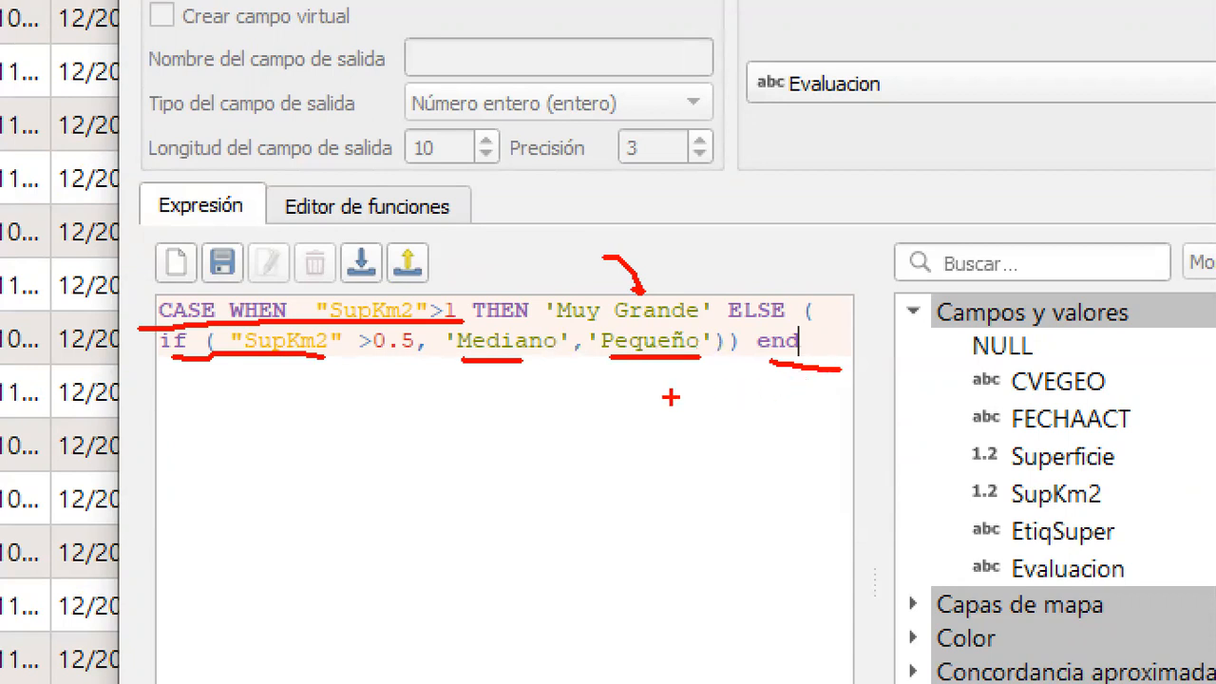
key(Escape)
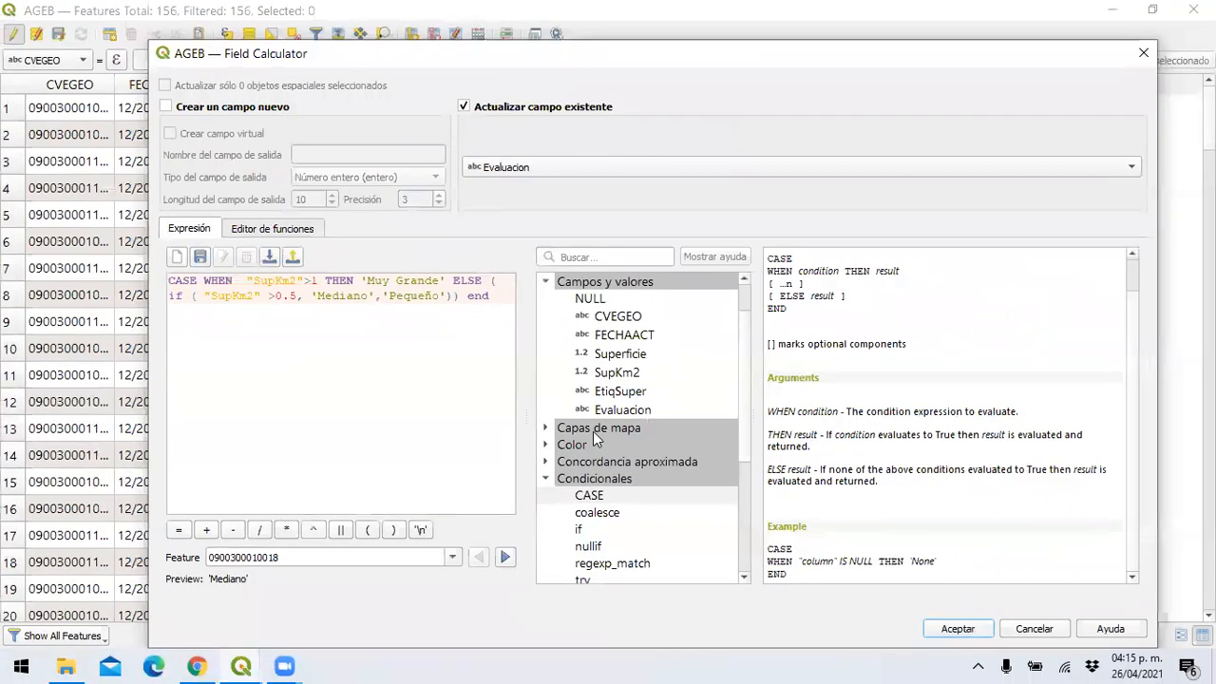
Step: Apply the calculation to the Evaluacion field and sort the attribute table by Evaluacion in descending order
click(954, 628)
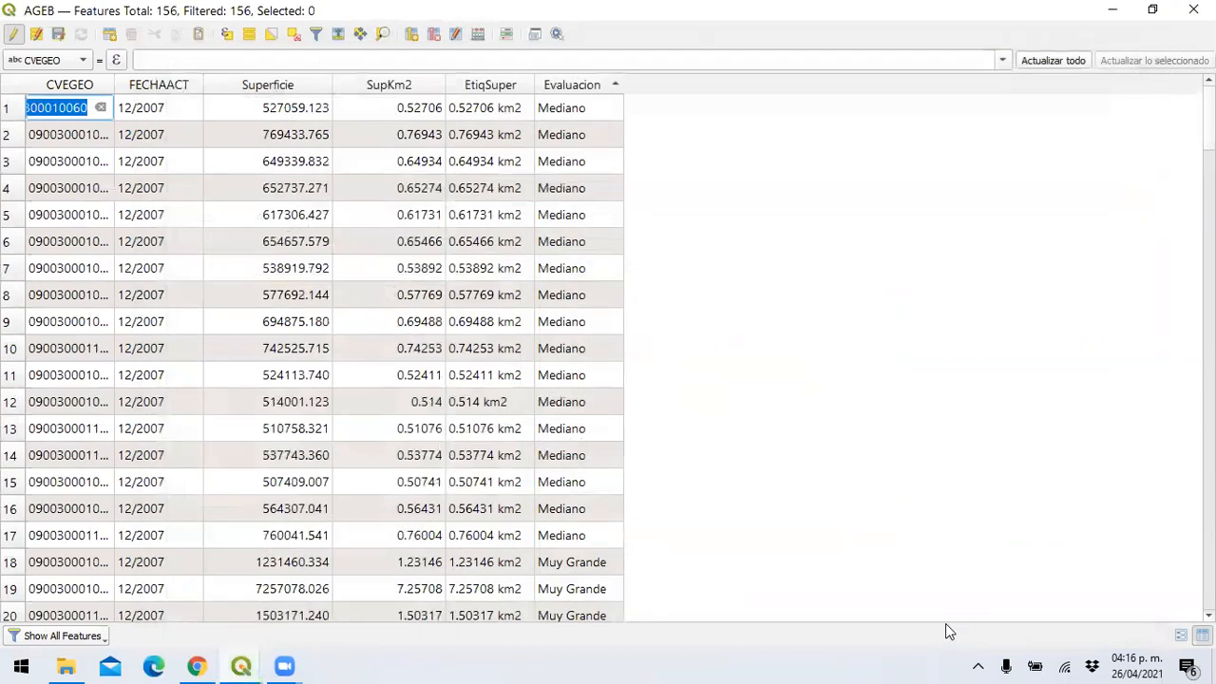
click(601, 93)
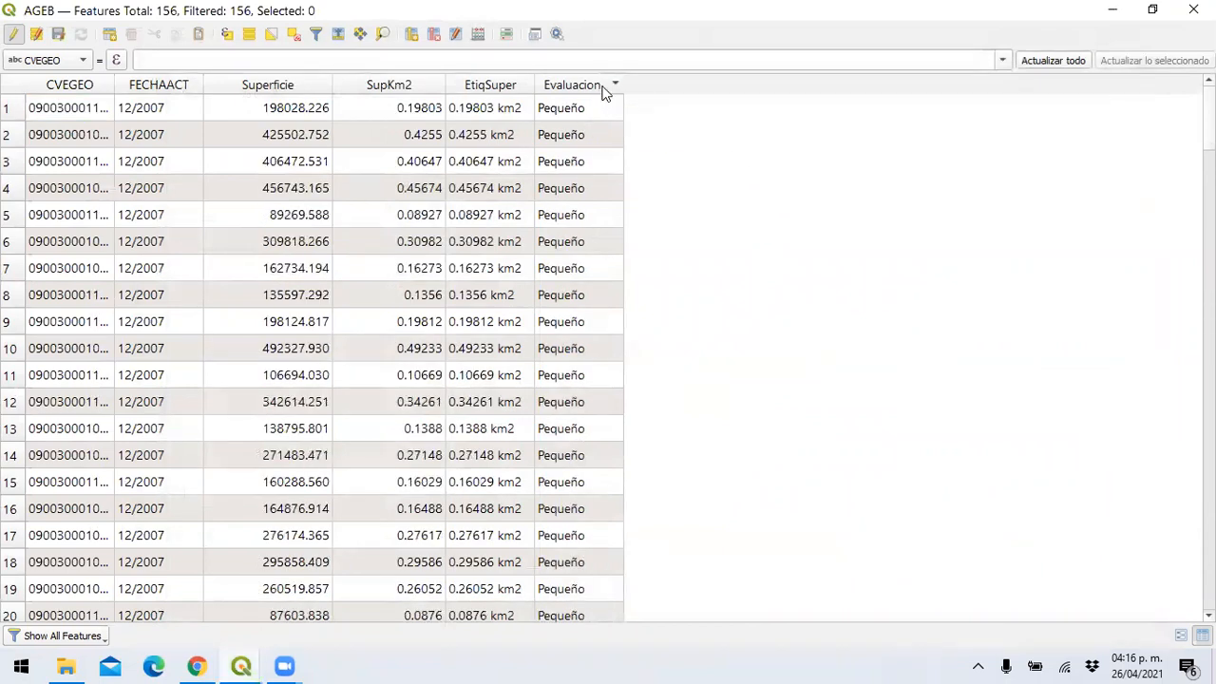
click(602, 89)
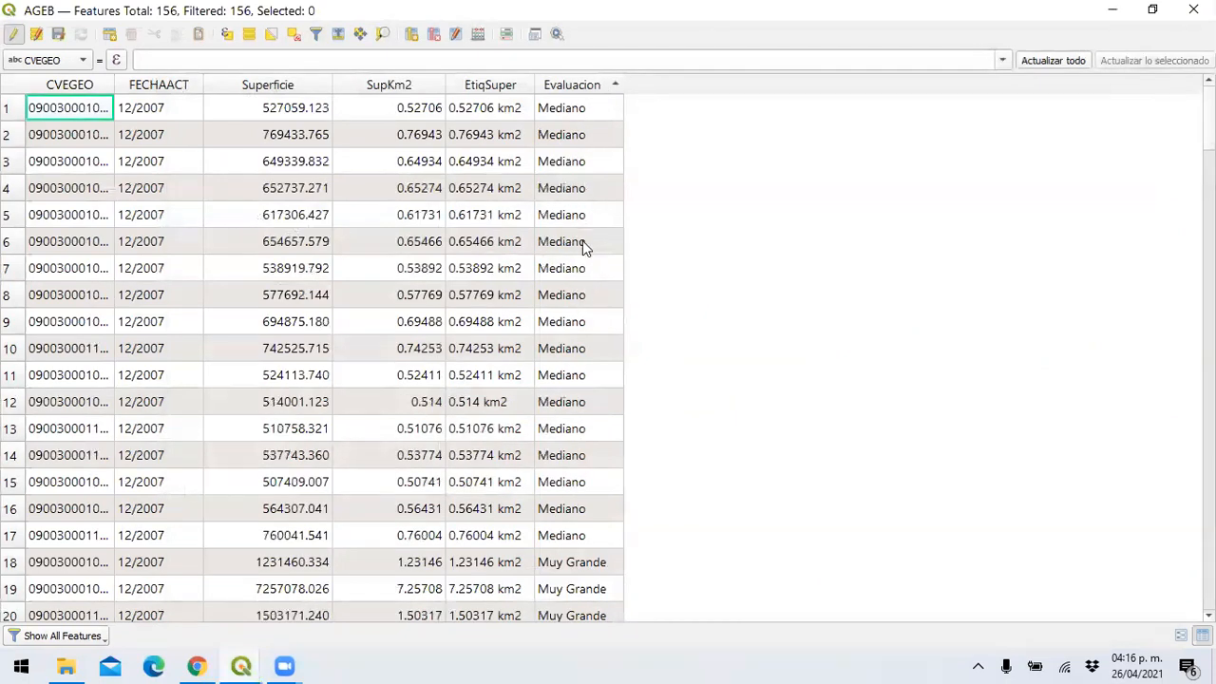
click(591, 89)
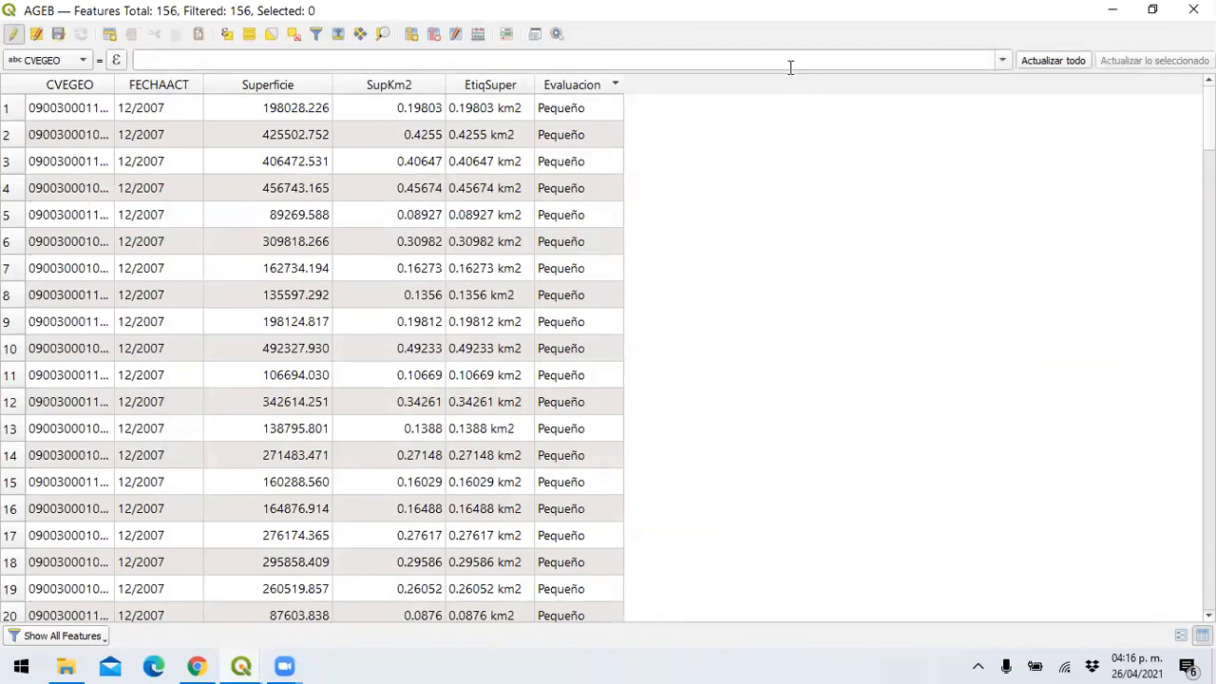
Step: Save the AGEB layer edits and close the attribute table
click(58, 36)
click(1193, 9)
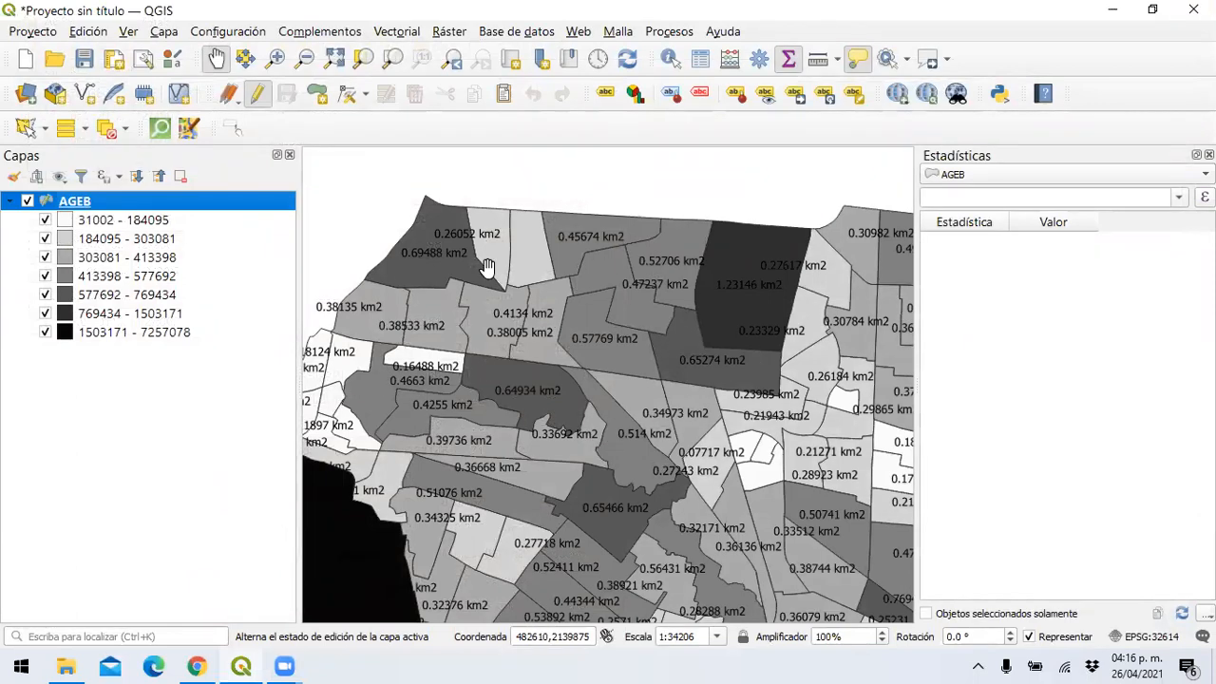
Step: Open the symbology settings in the AGEB layer's properties
right_click(119, 209)
click(211, 637)
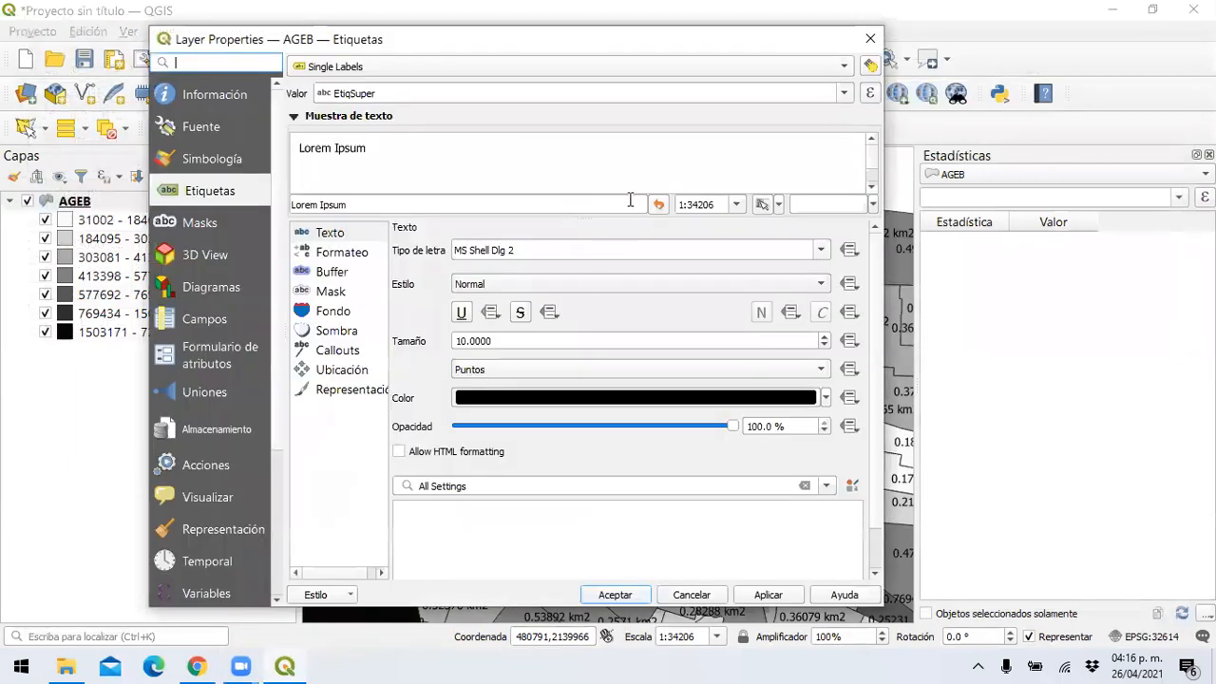
click(217, 162)
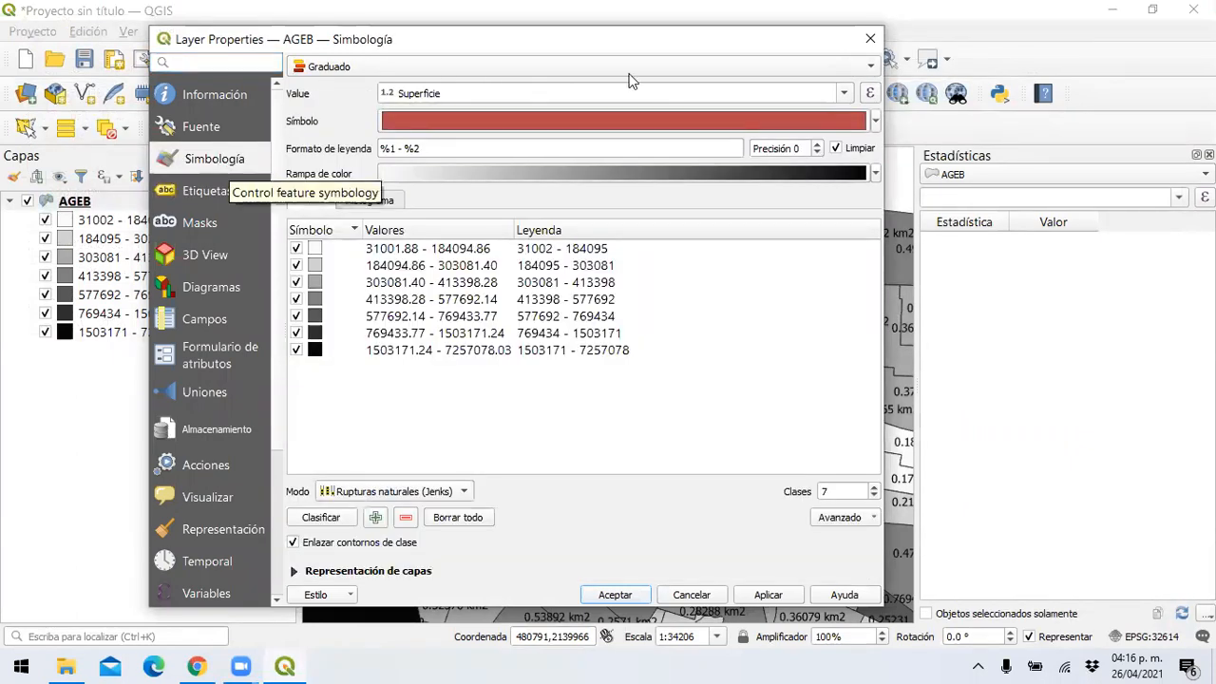
click(783, 64)
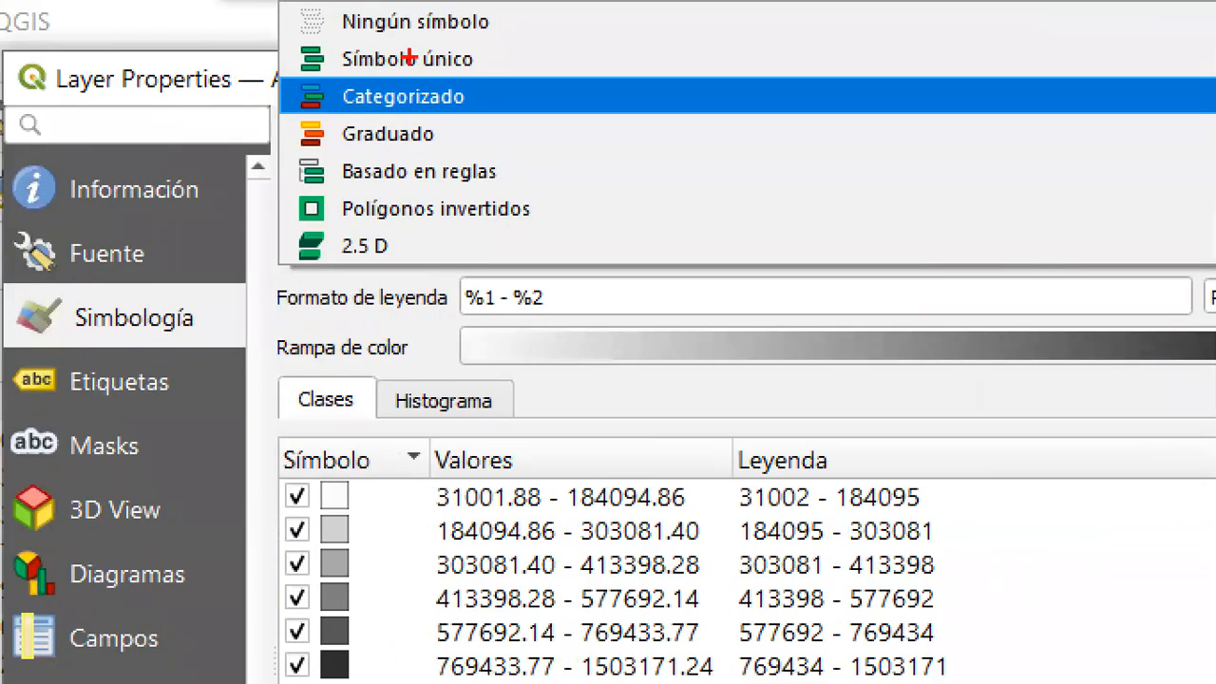
mouse_move(361, 116)
mouse_down()
mouse_move(273, 117)
mouse_move(335, 152)
mouse_move(445, 156)
mouse_move(418, 112)
mouse_move(338, 110)
mouse_up()
mouse_move(262, 143)
mouse_down()
mouse_move(254, 154)
mouse_move(372, 535)
mouse_move(440, 495)
mouse_up()
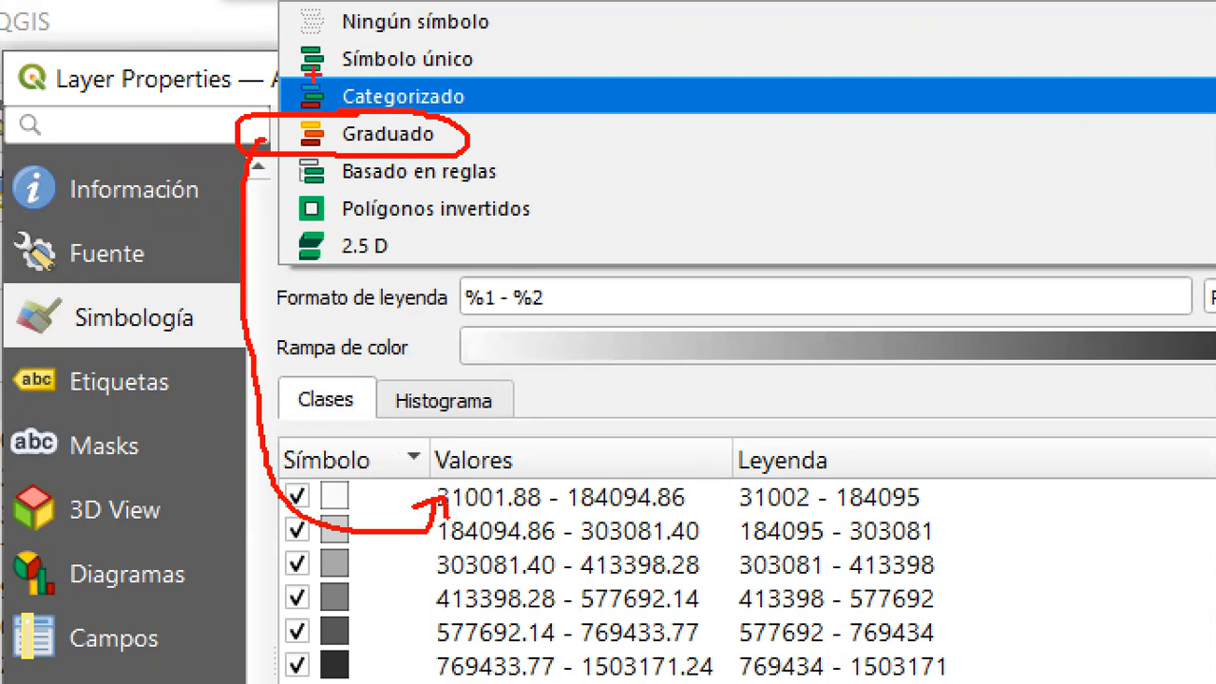
mouse_move(293, 81)
mouse_down()
mouse_move(387, 79)
mouse_move(465, 135)
mouse_move(390, 81)
mouse_up()
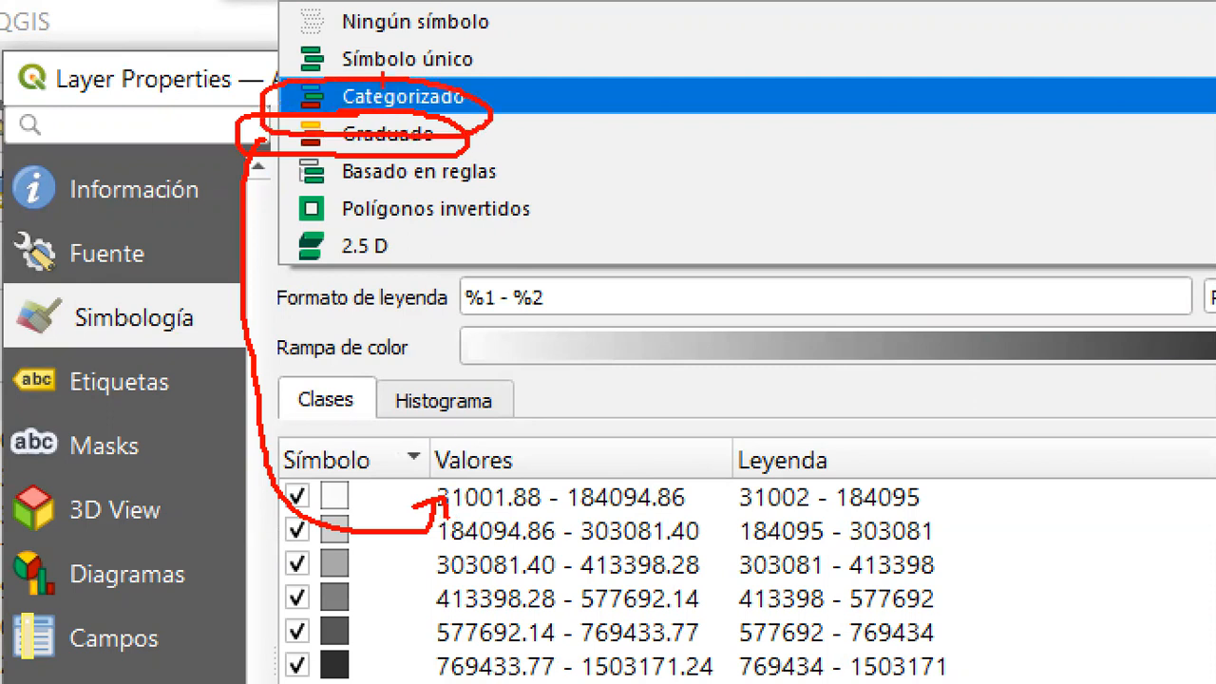
key(Escape)
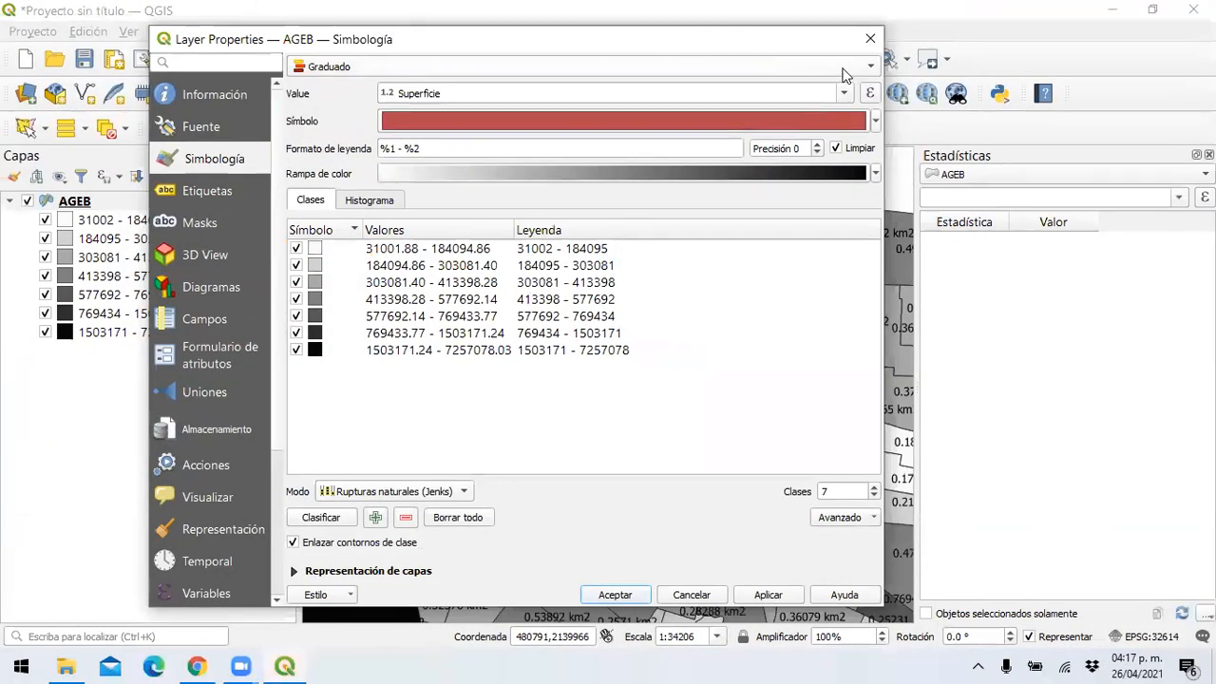
Step: Switch the AGEB symbology from graduated to Categorizado and classify it by the Superficie field
click(844, 73)
click(764, 49)
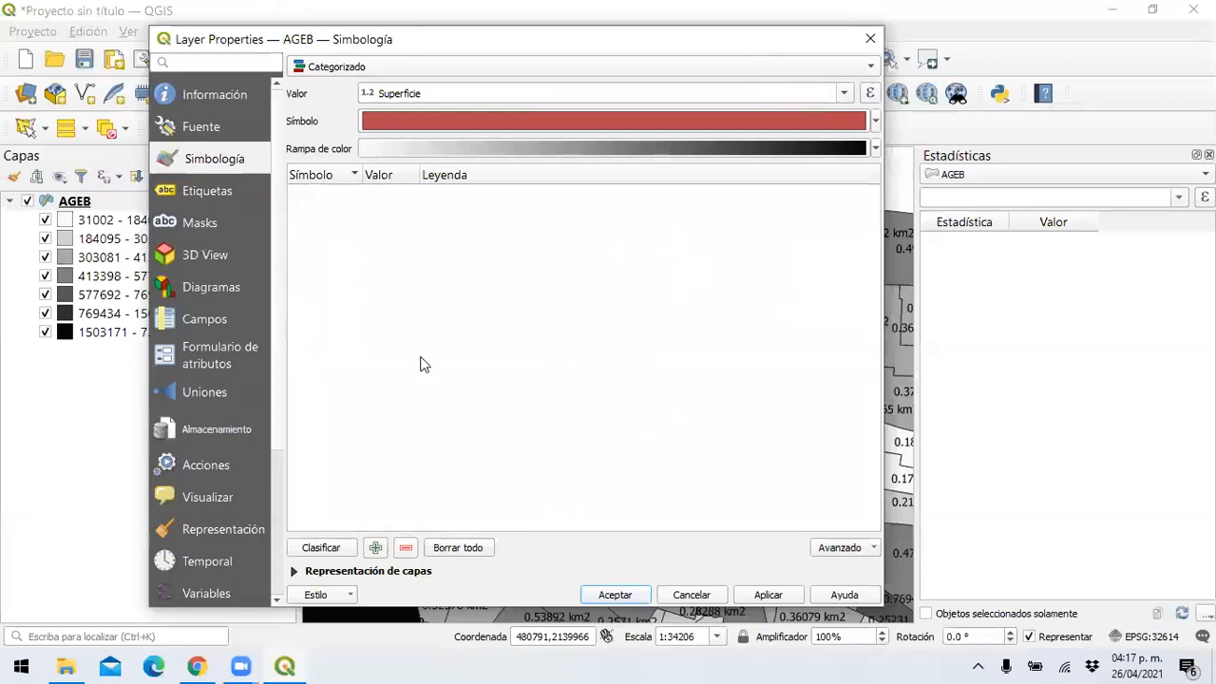
click(321, 548)
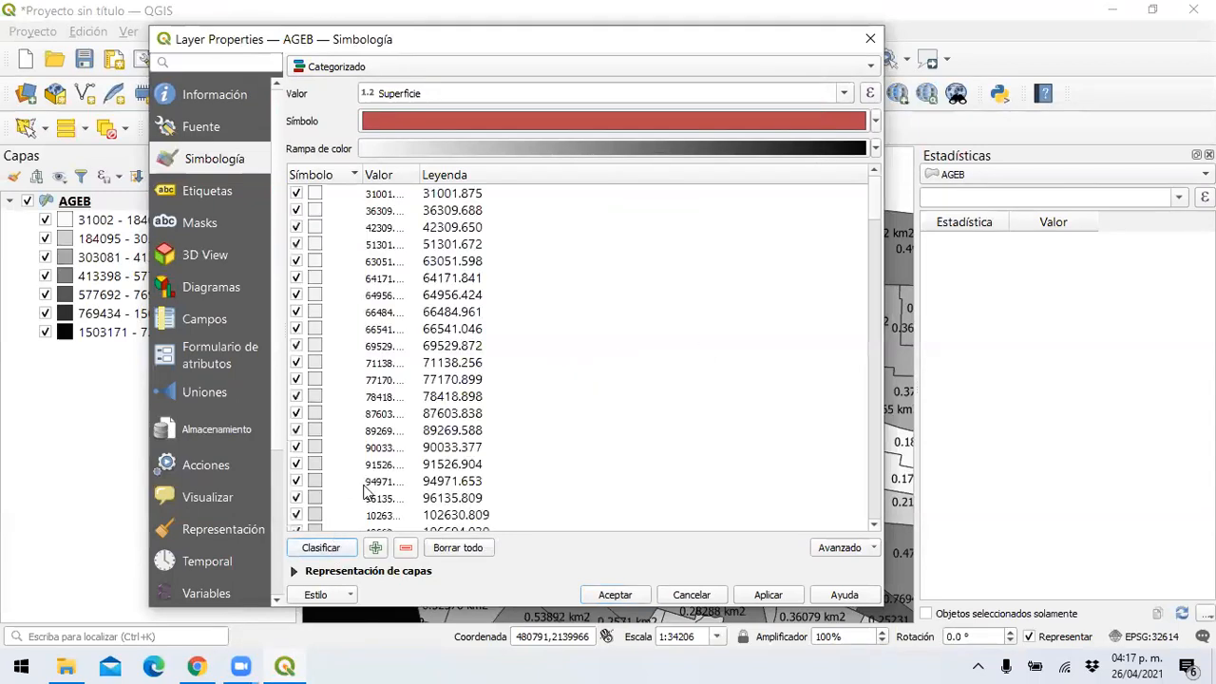
Step: Try to reclassify the AGEB symbology by the Evaluacion field while keeping the existing classes
click(851, 96)
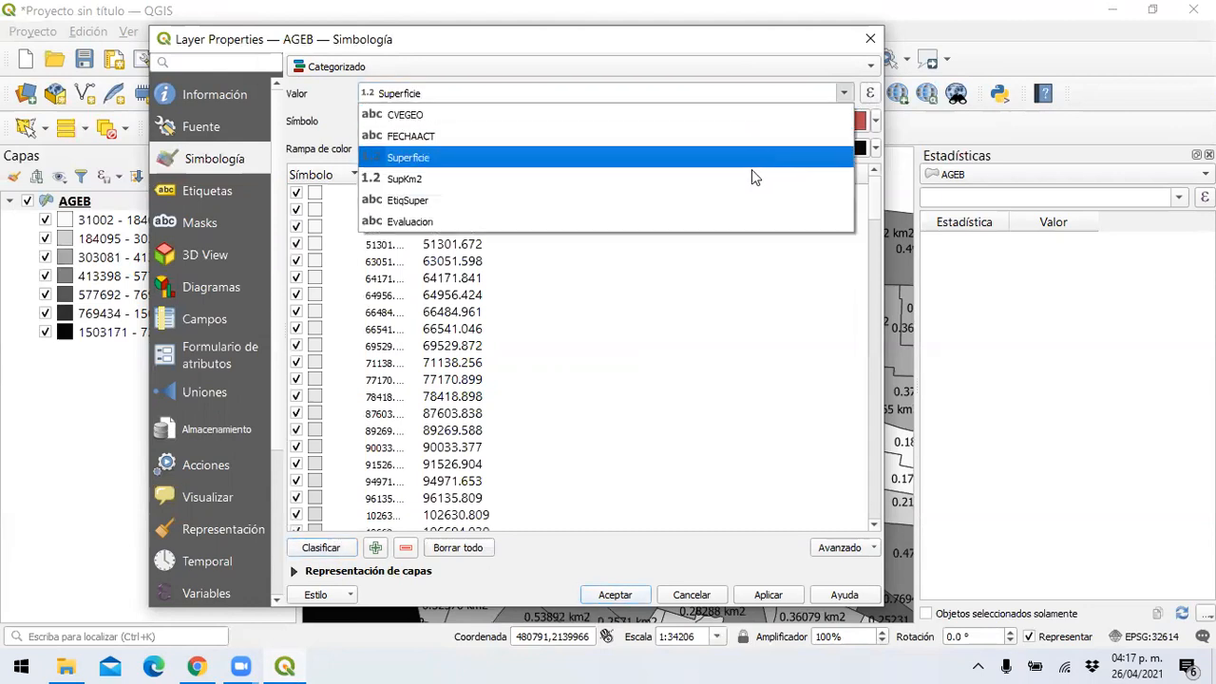
click(717, 219)
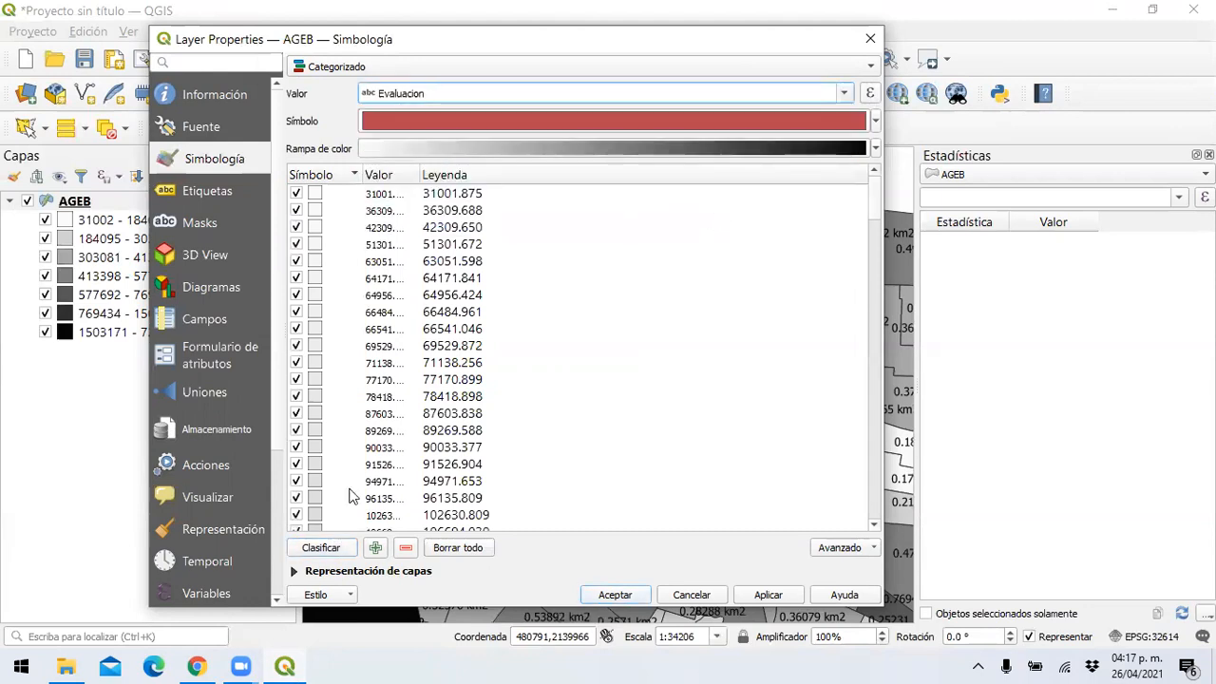
click(314, 549)
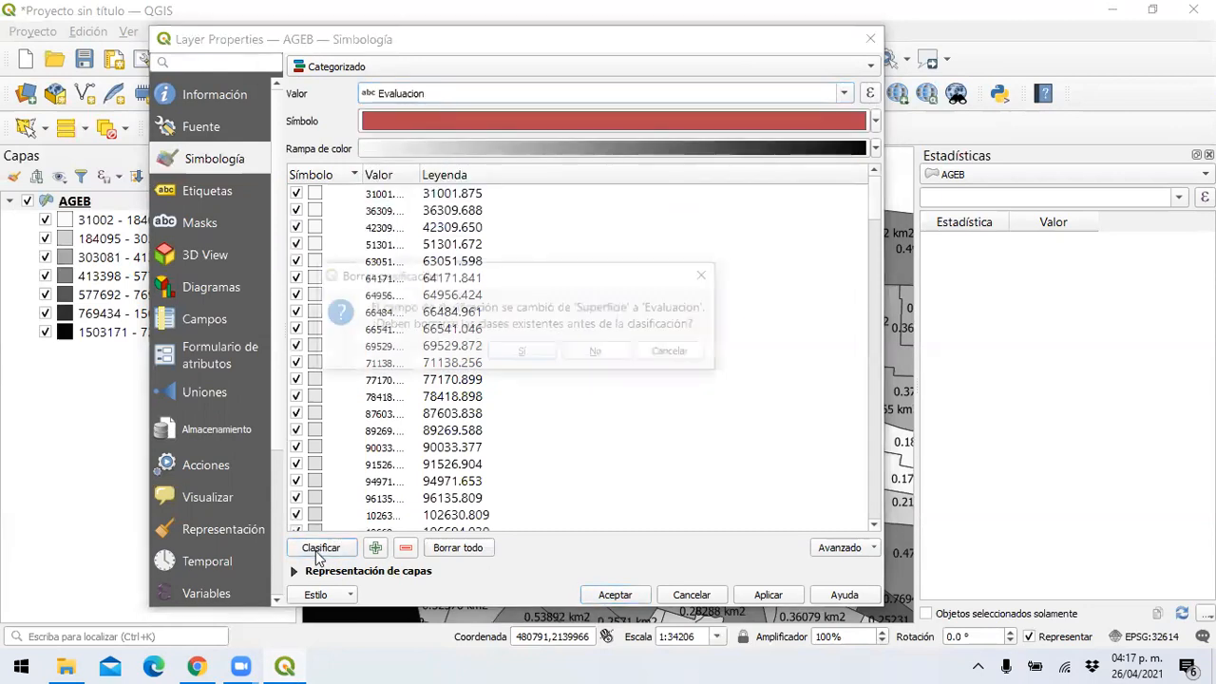
click(598, 352)
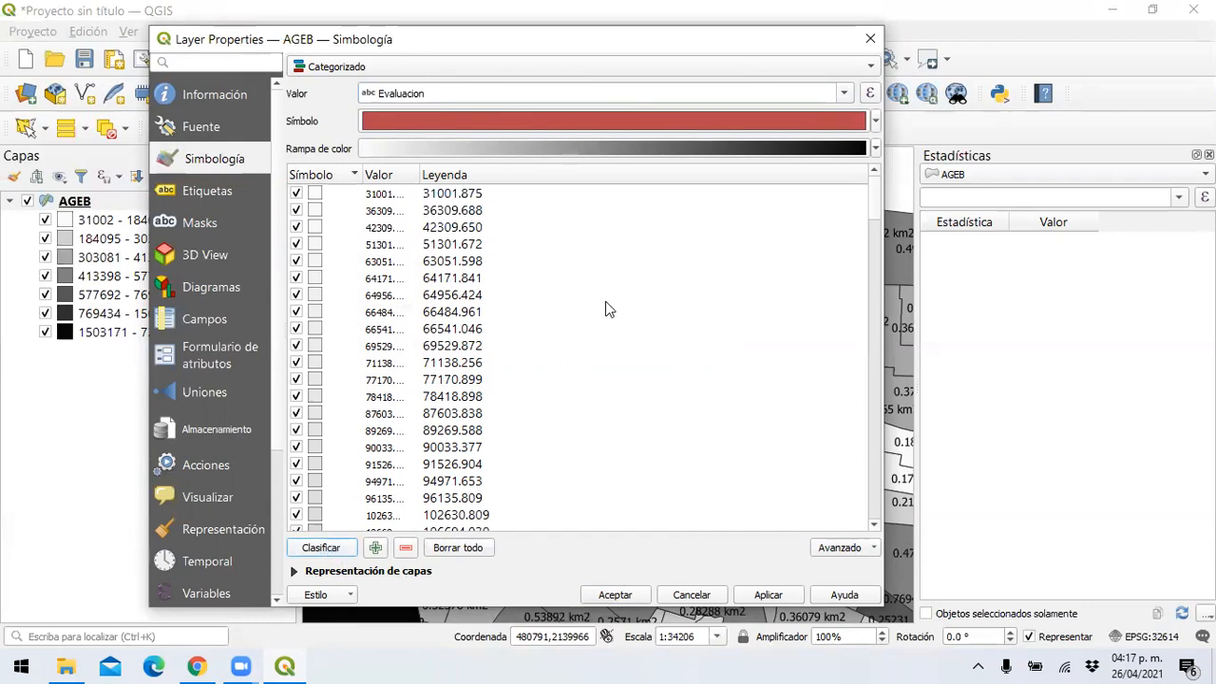
Step: Reselect the Categorizado renderer with the Evaluacion field and apply the symbology to the AGEB layer
click(834, 67)
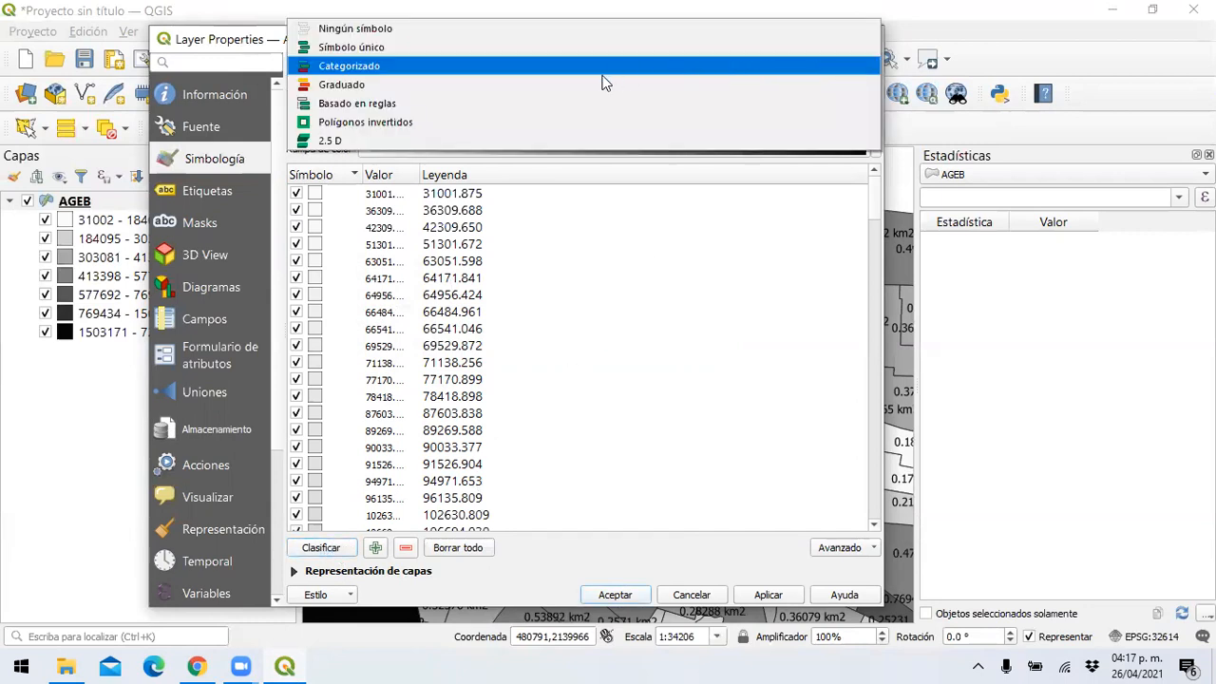
click(538, 65)
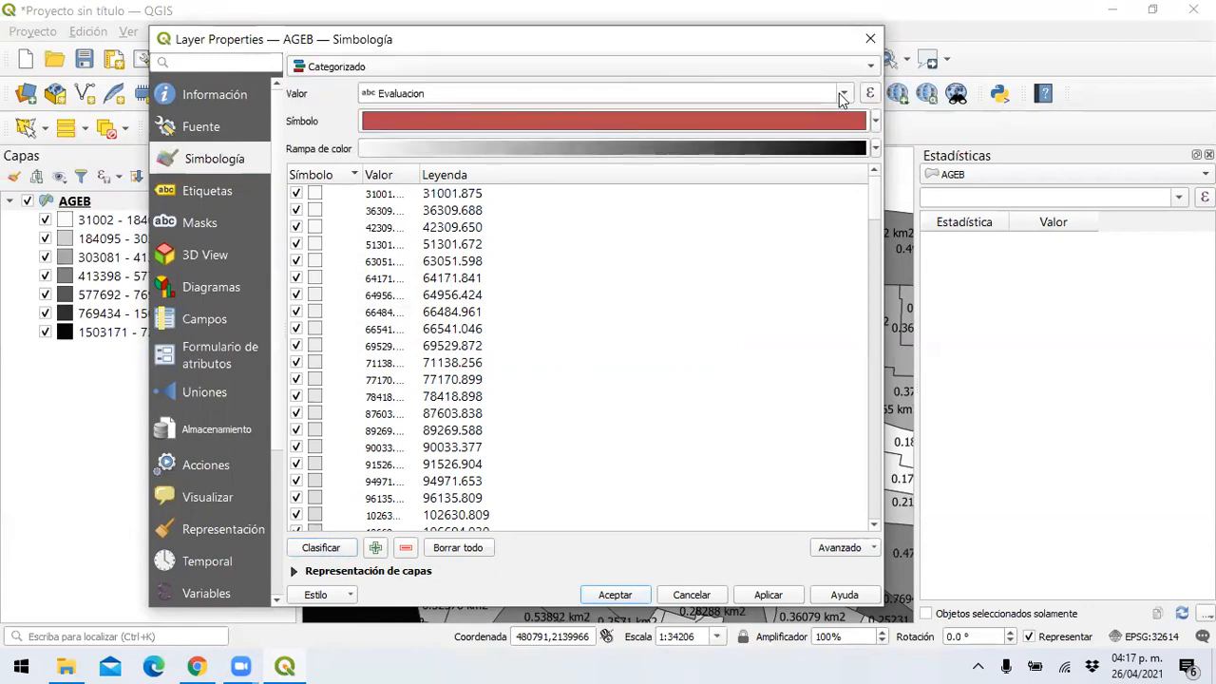
click(842, 95)
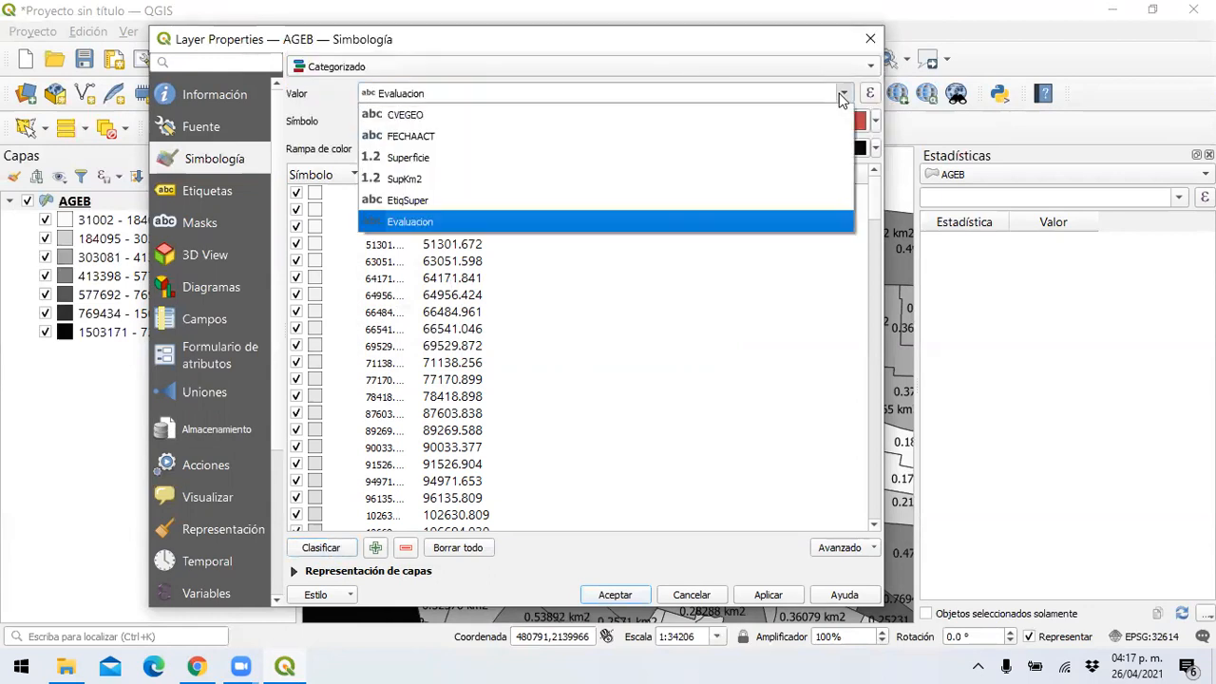
click(632, 222)
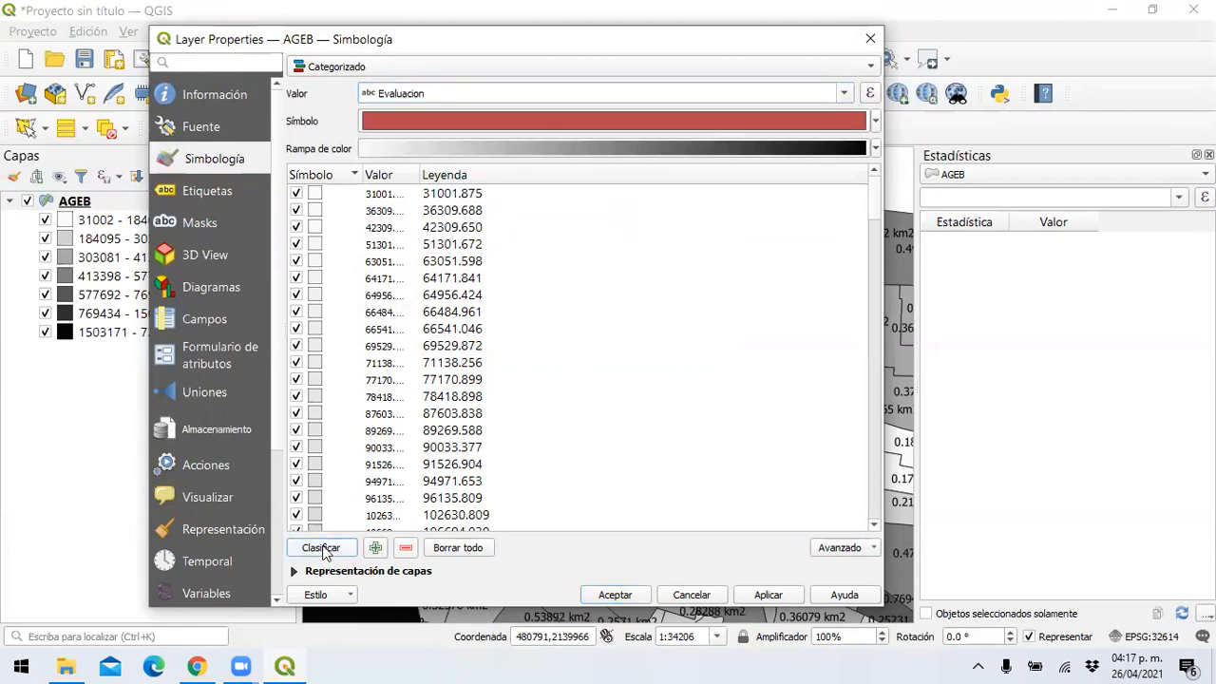
click(763, 596)
click(640, 599)
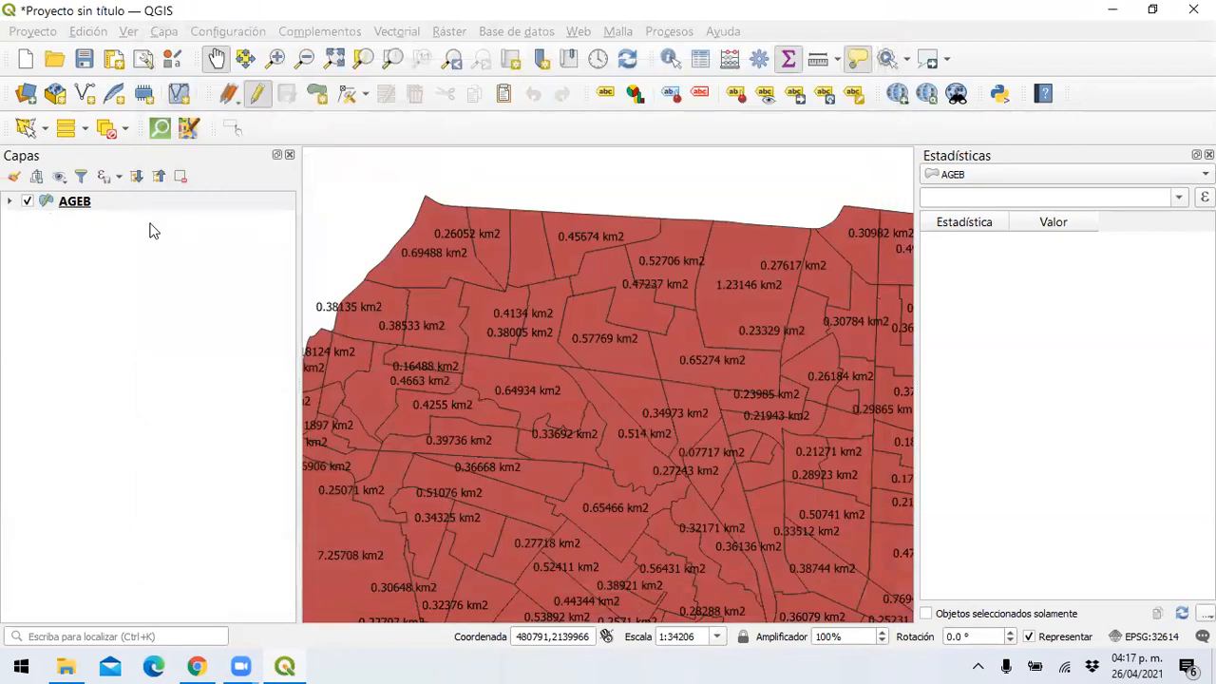
Step: Check the Evaluacion values in the AGEB attribute table, then close it
right_click(94, 209)
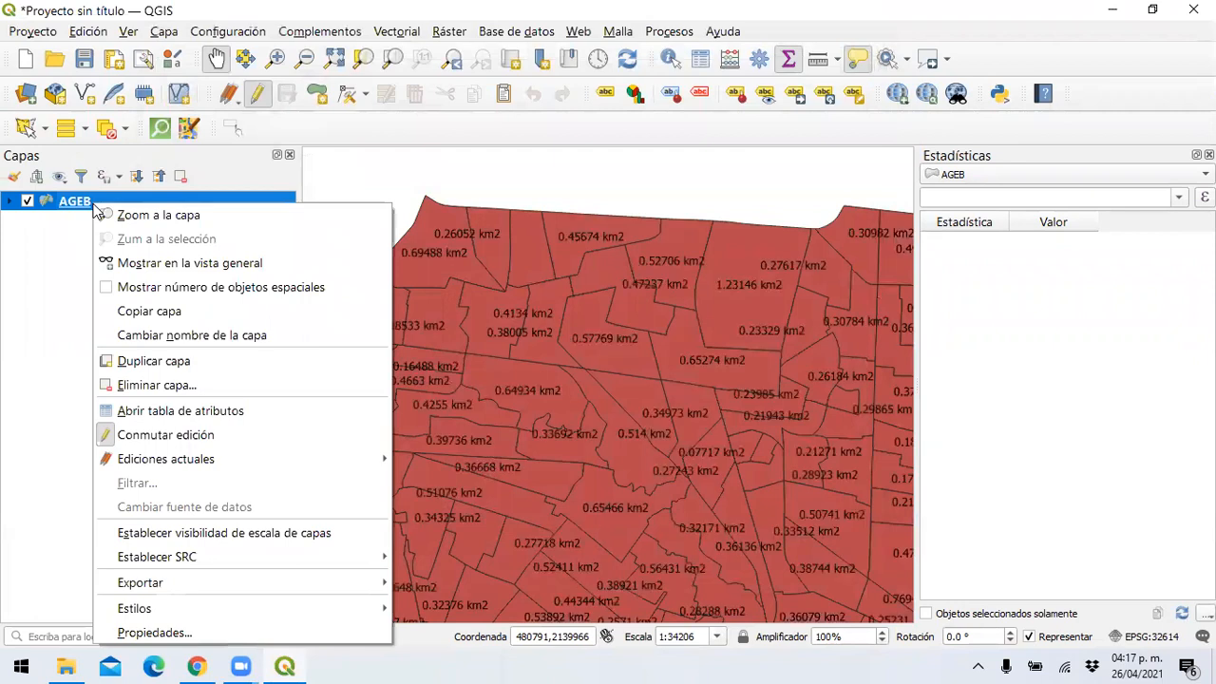
click(186, 411)
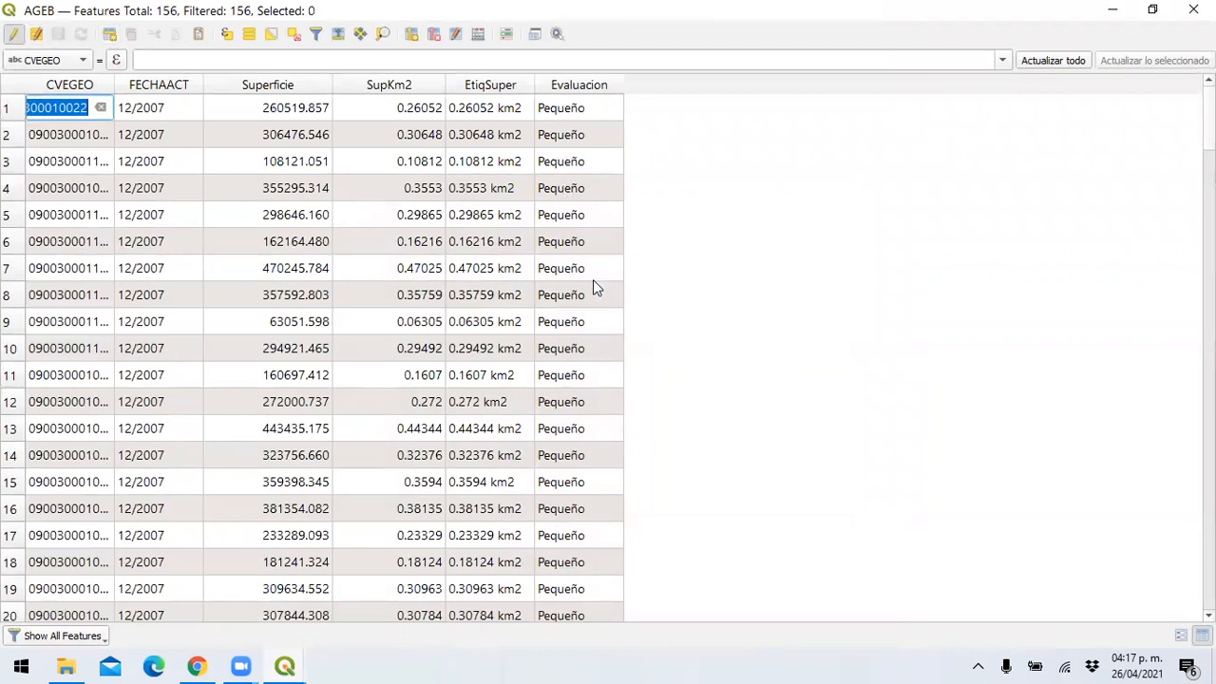
scroll(595, 295, down, 2)
scroll(591, 318, down, 11)
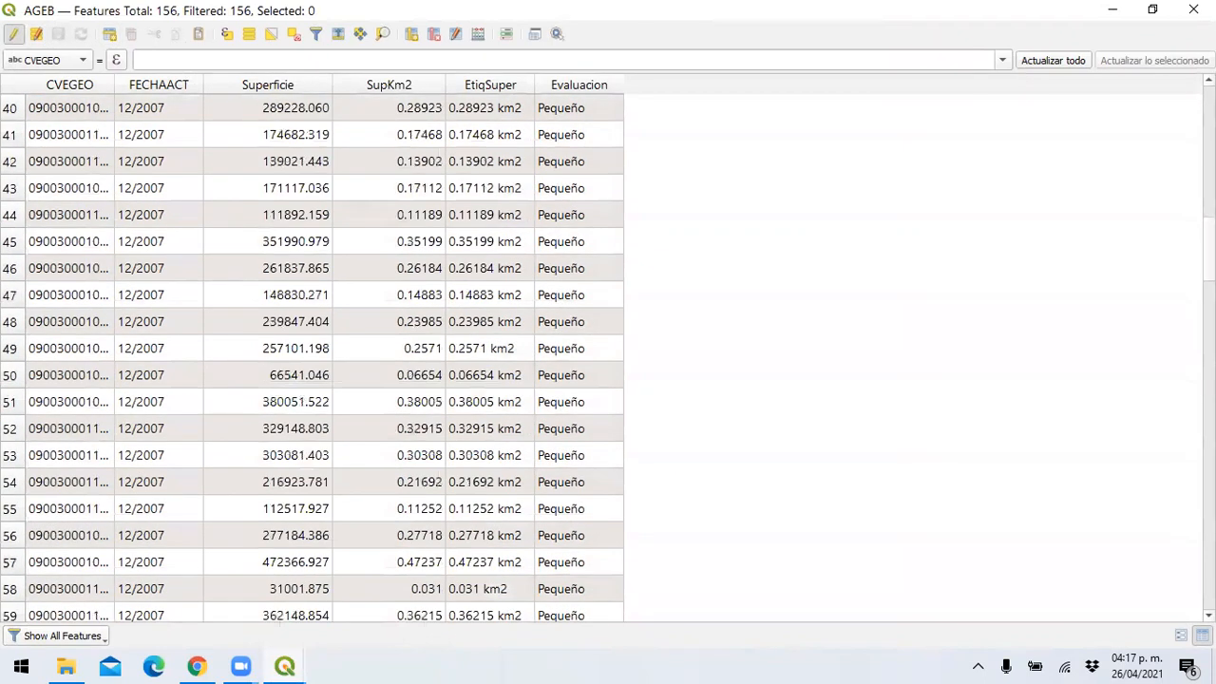
click(1193, 9)
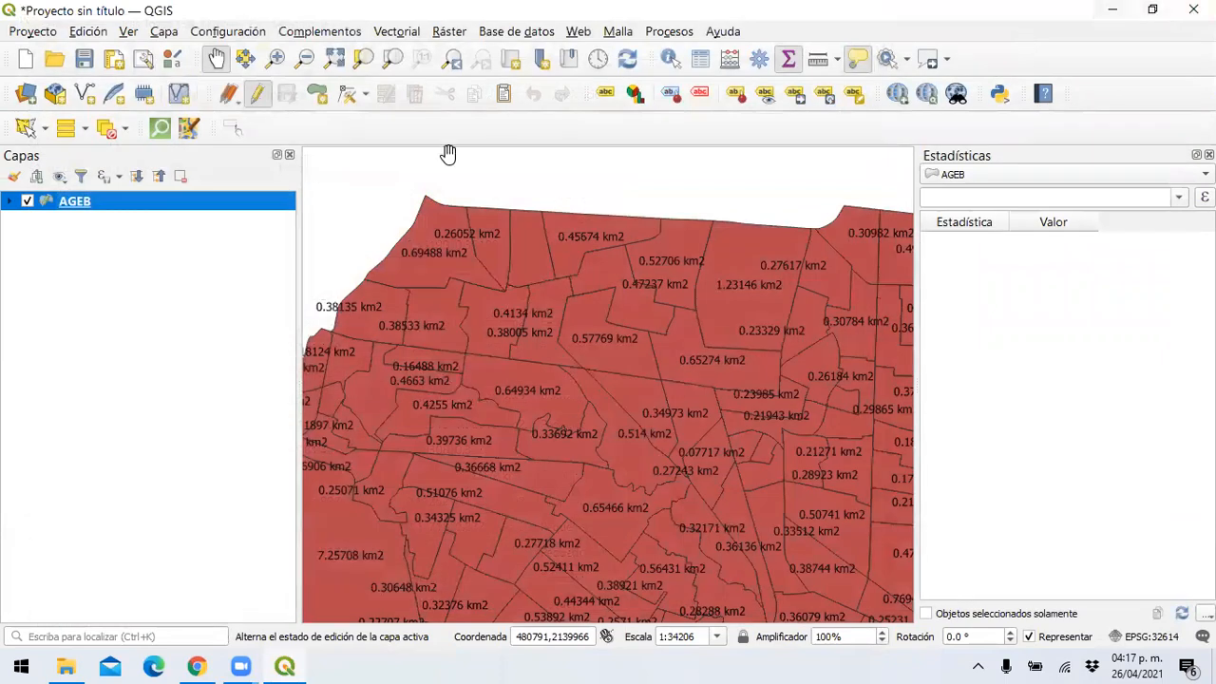
Step: Turn off editing on the AGEB layer and reopen its symbology properties
right_click(215, 207)
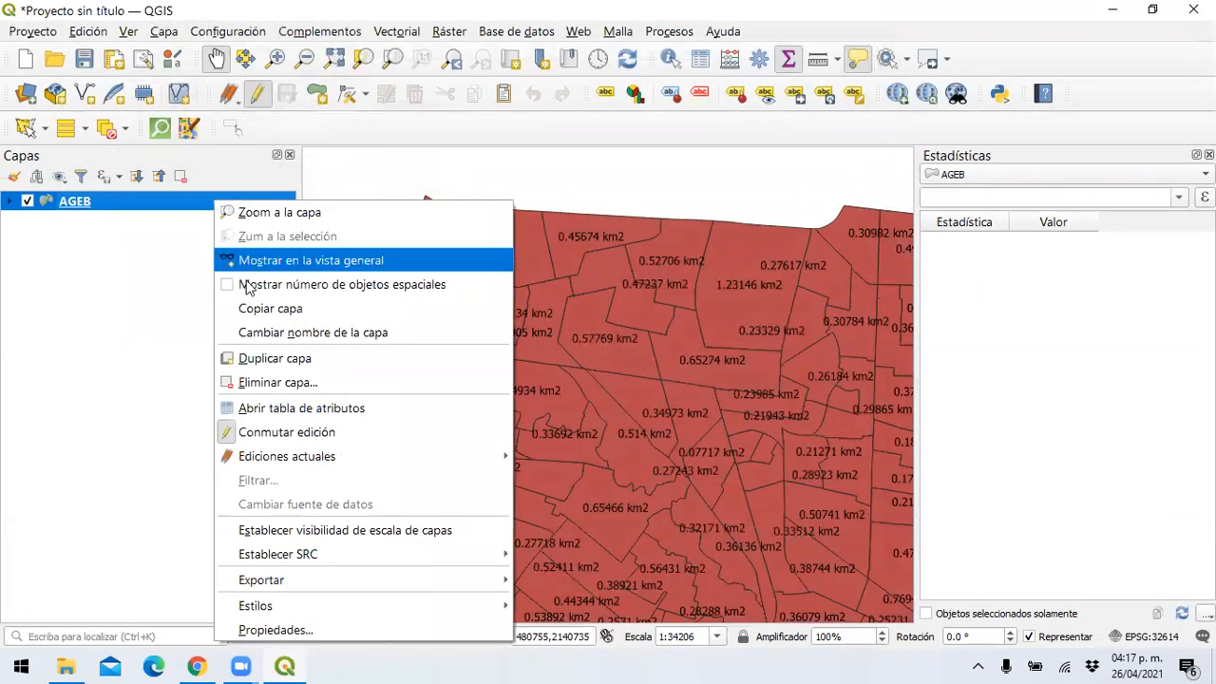
click(304, 439)
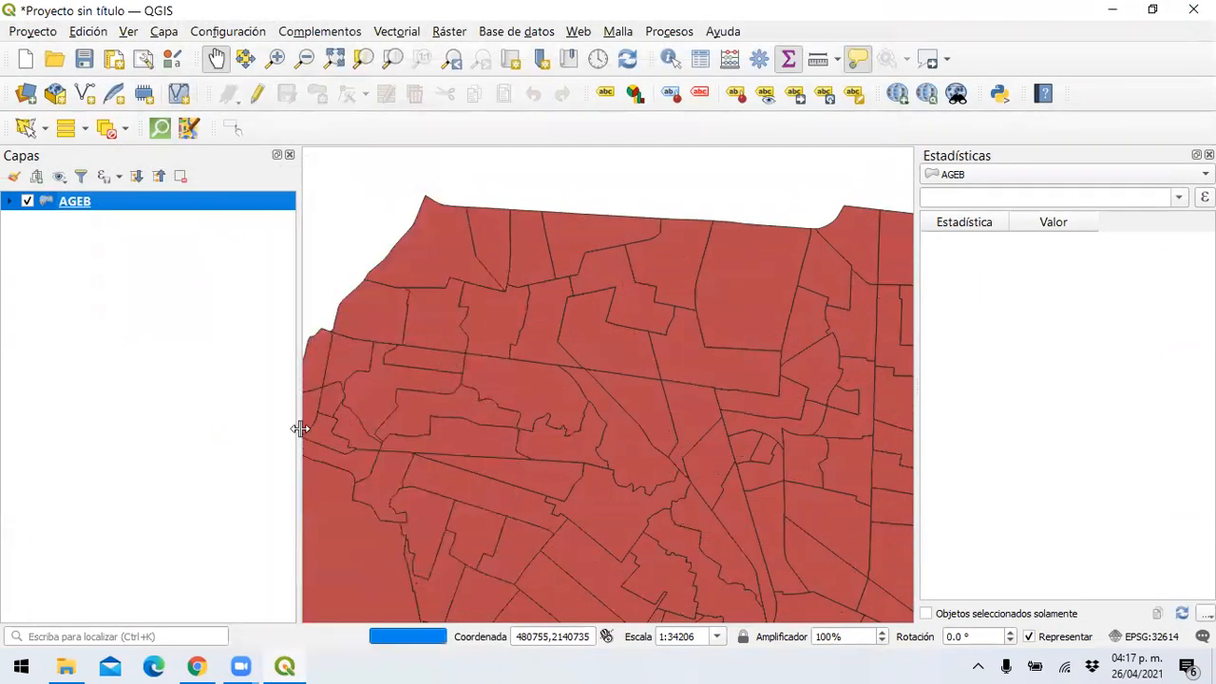
right_click(187, 201)
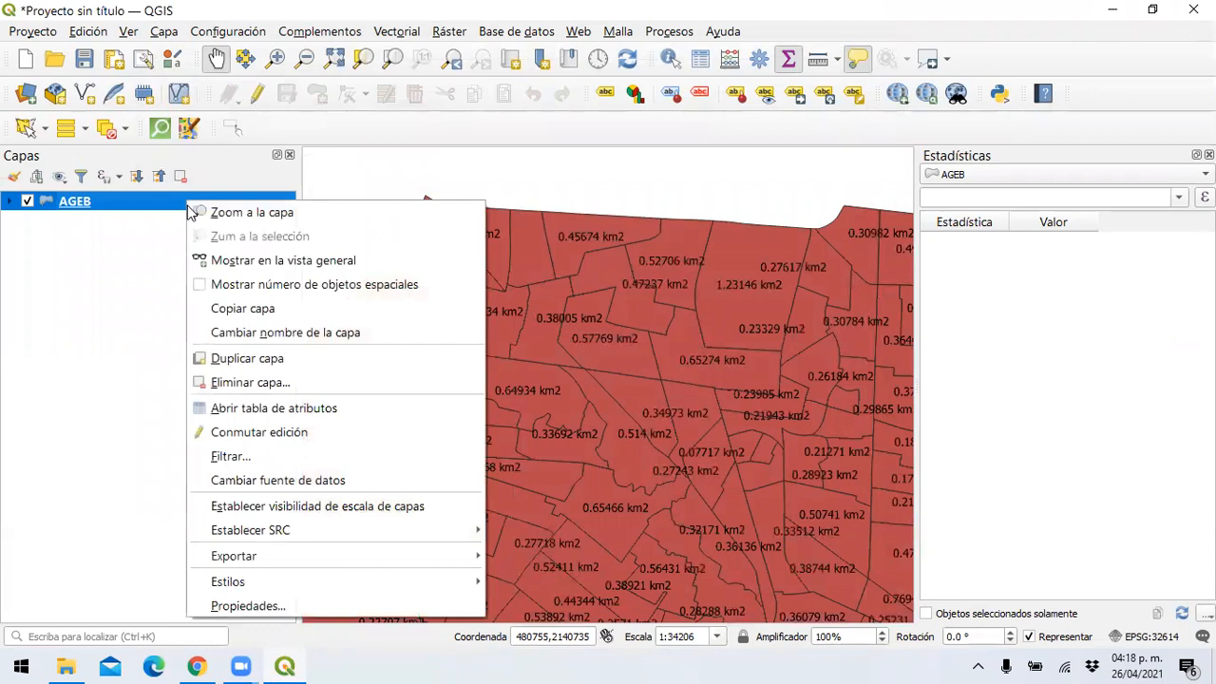
click(308, 599)
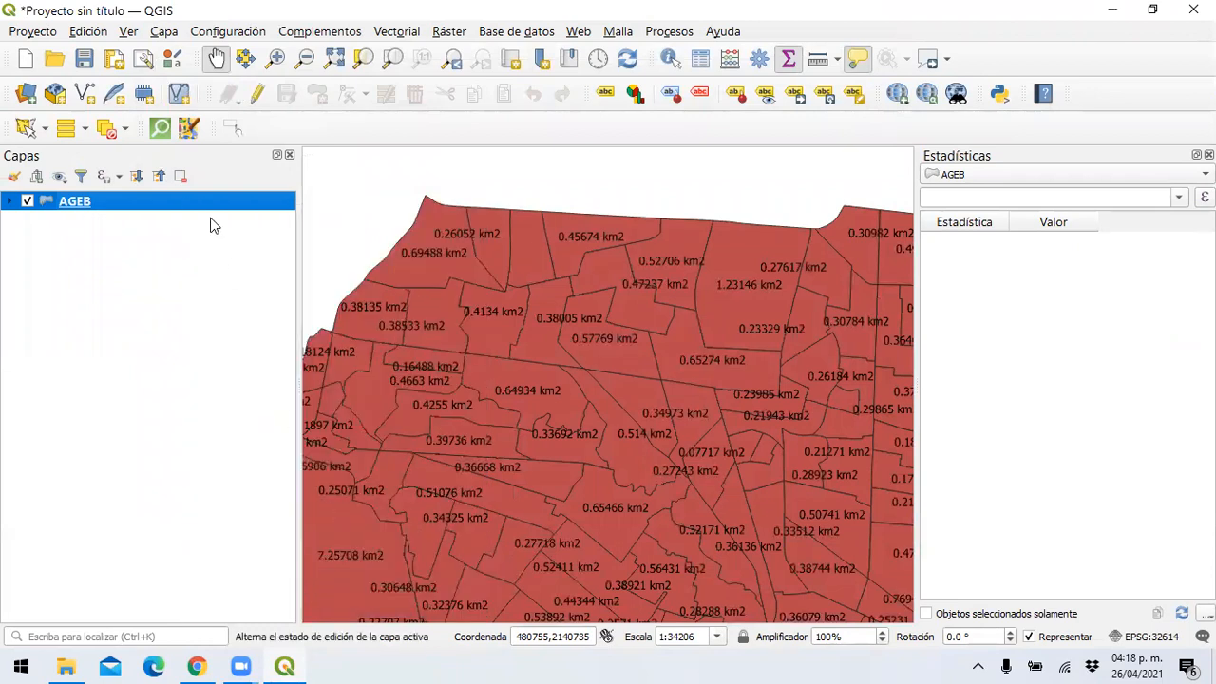
click(296, 665)
click(290, 666)
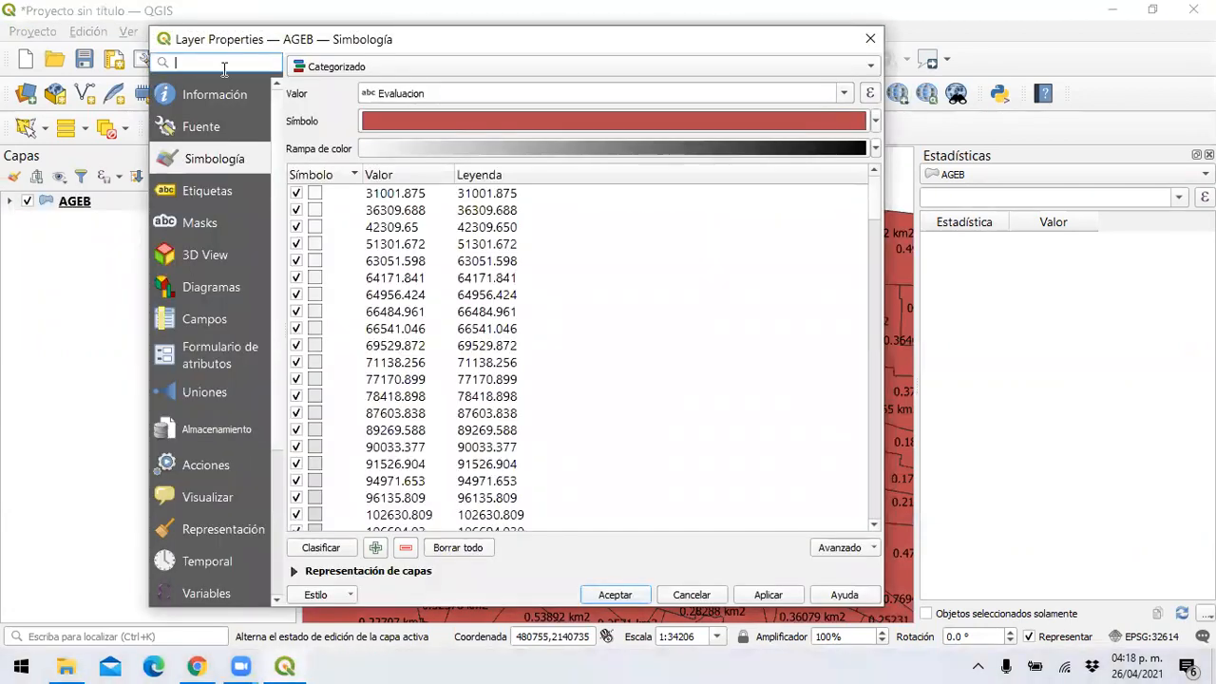
Step: Clear the old classes by switching the AGEB renderer to Graduado and back to Categorizado
click(678, 60)
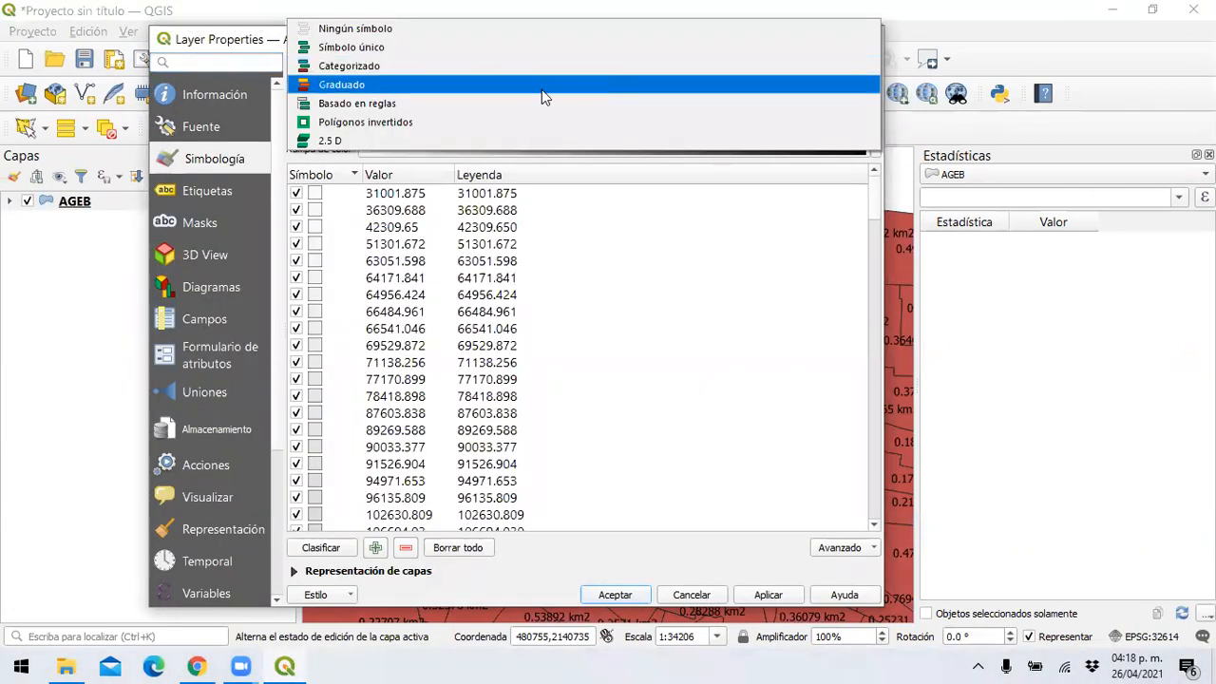
click(542, 89)
click(627, 62)
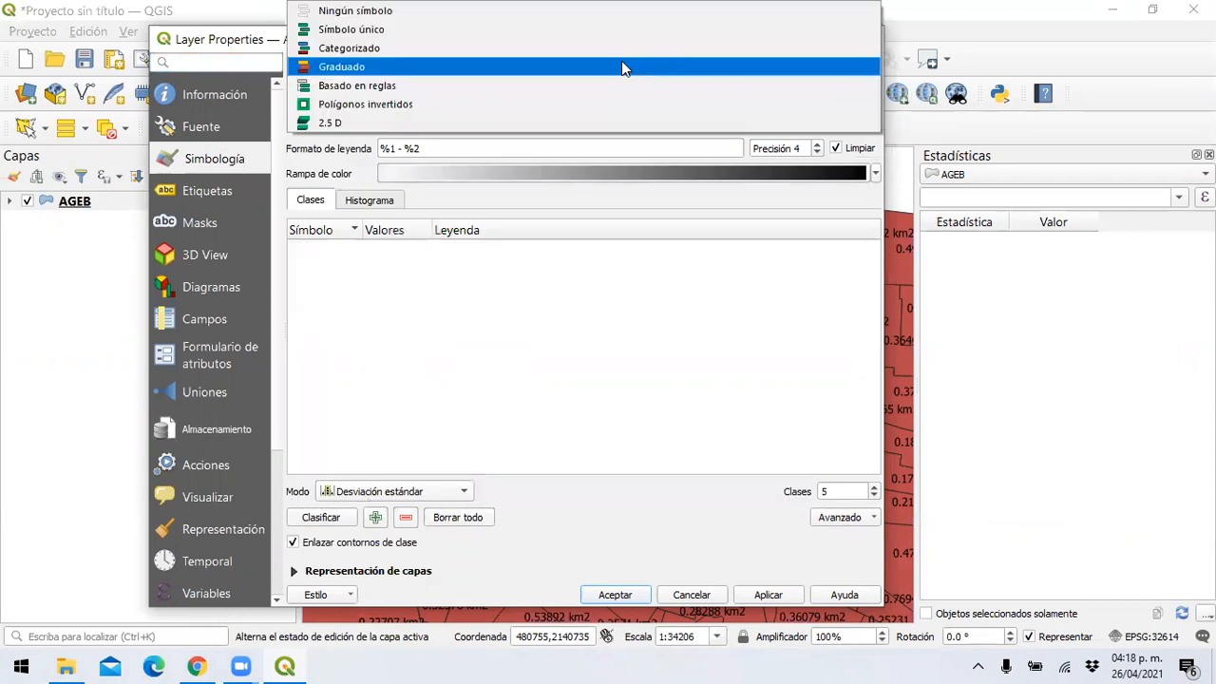
click(568, 48)
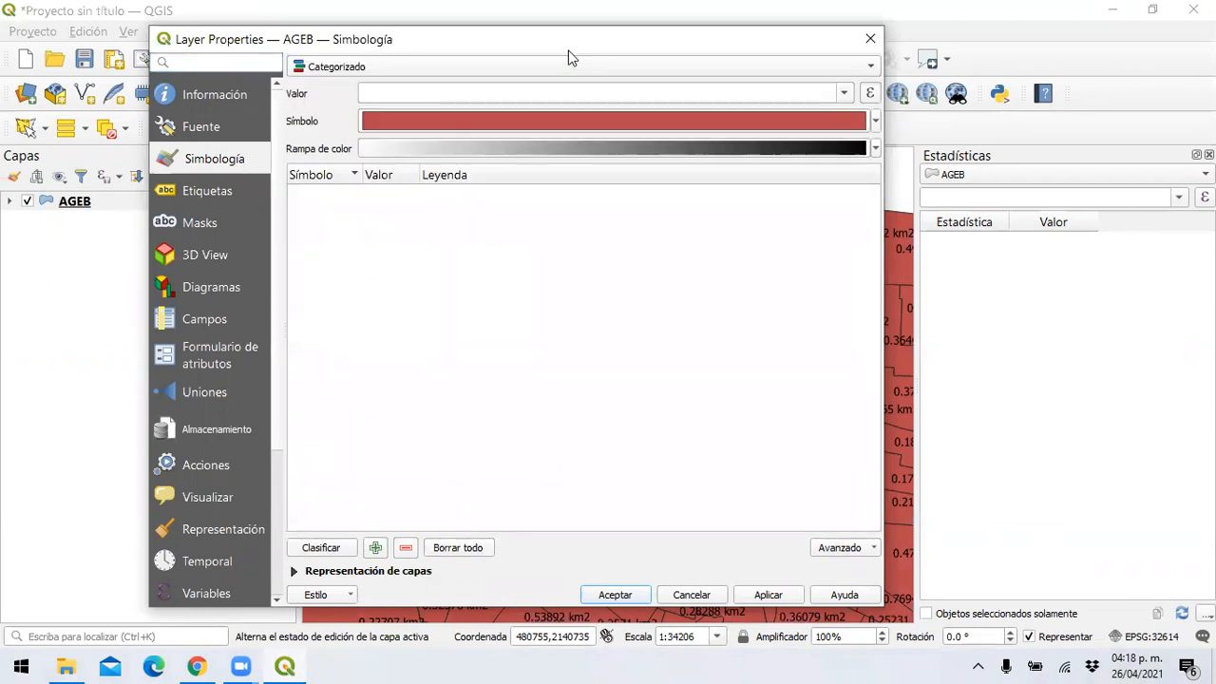
Step: Classify the AGEB categories by the Evaluacion field, apply the symbology and accept the layer properties
click(842, 93)
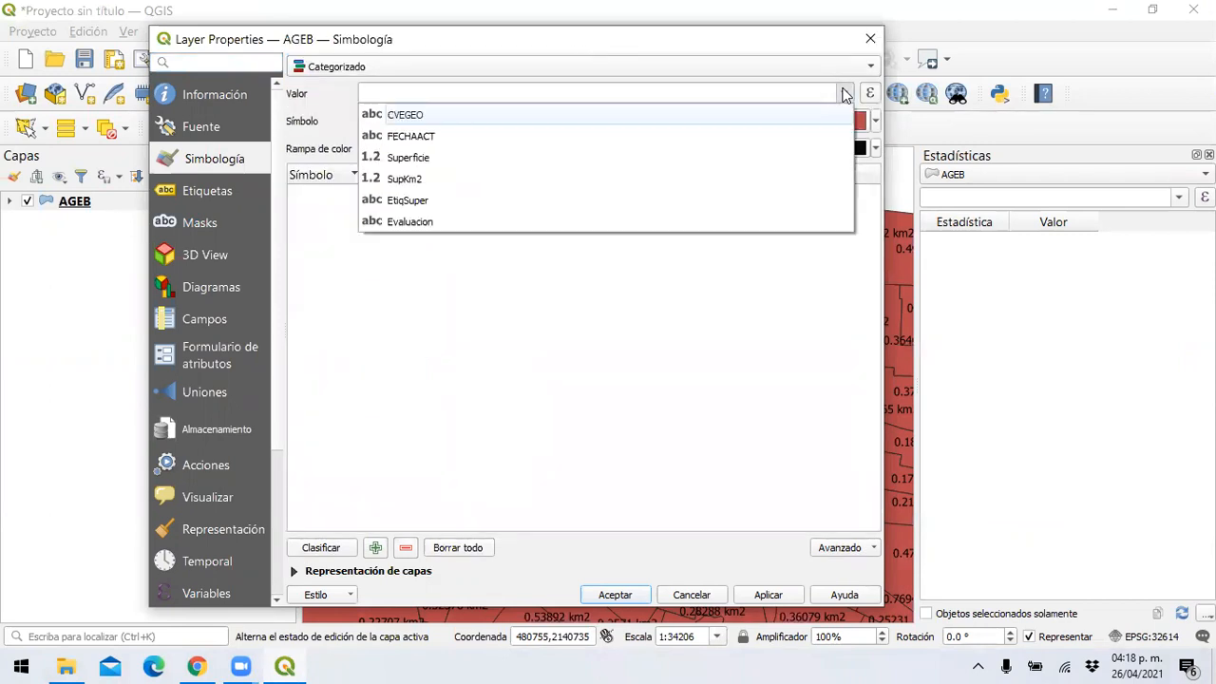
click(739, 218)
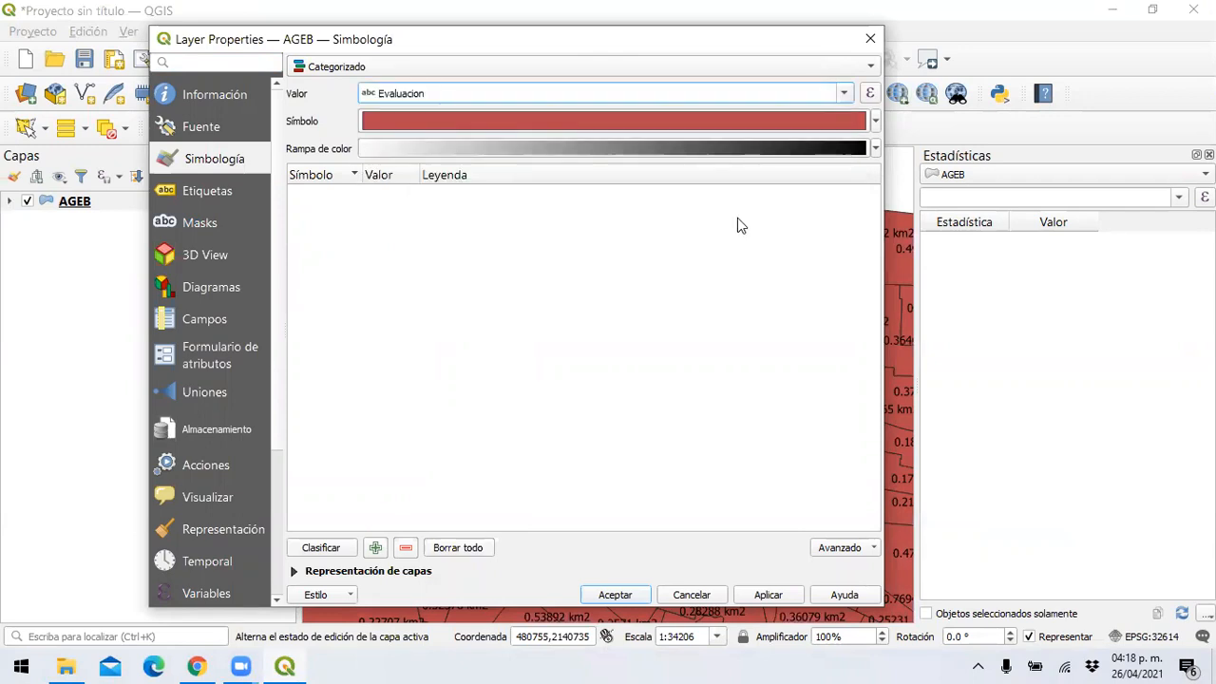
click(320, 548)
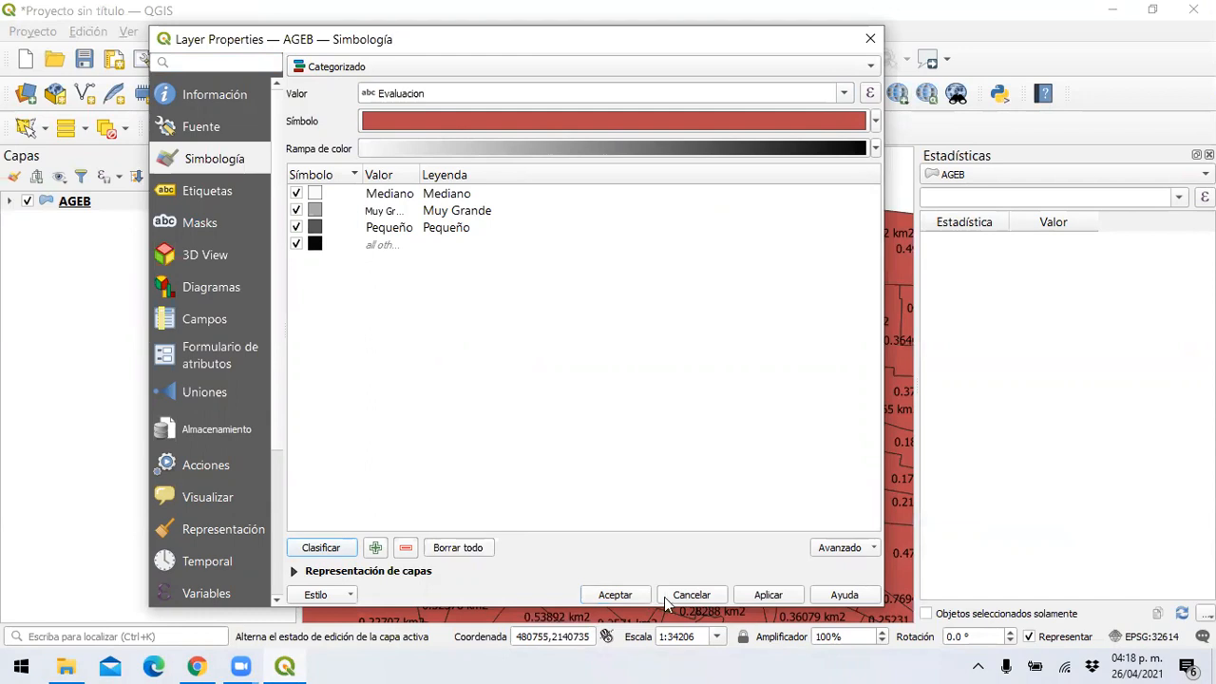
click(766, 595)
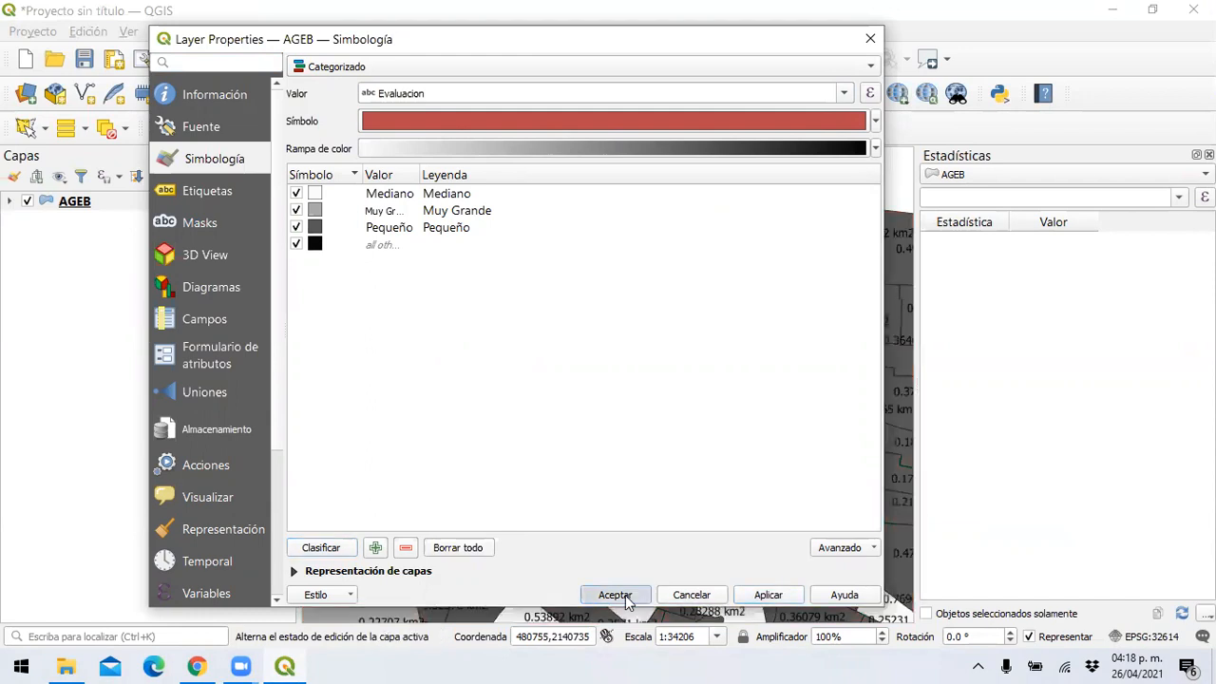
click(615, 595)
Step: Examine how the Evaluacion categories are distributed across the whole AGEB map, with the layer's legend expanded
scroll(616, 533, down, 1)
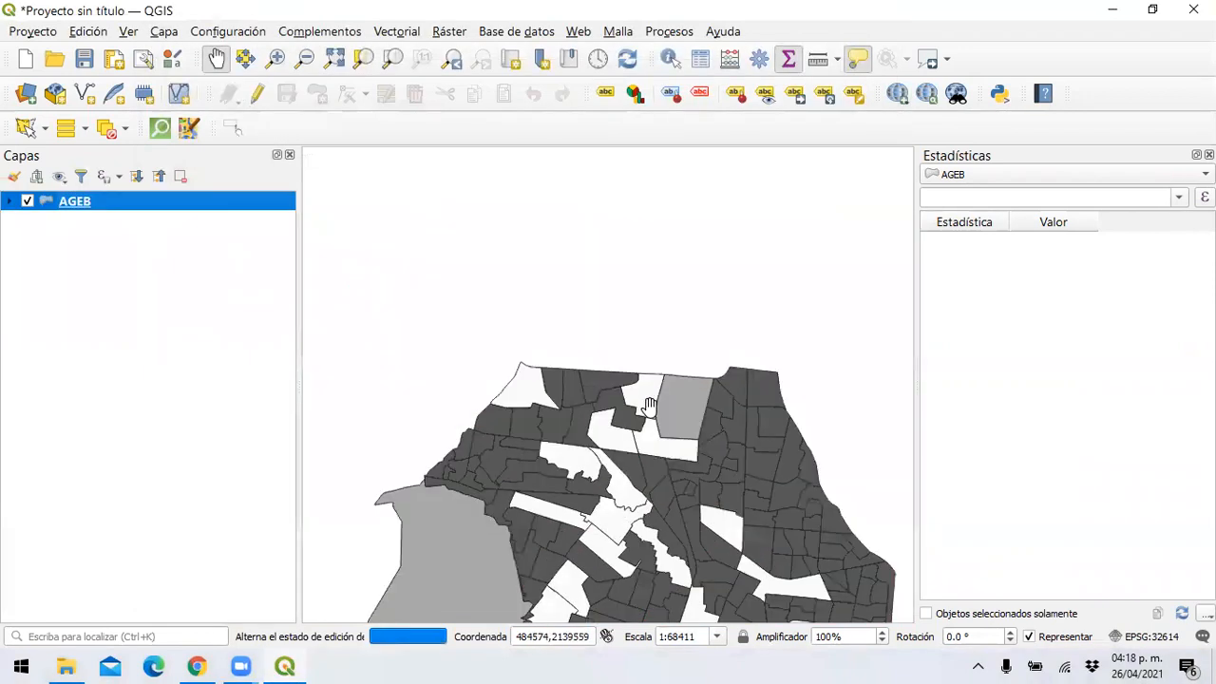
drag(598, 361, 603, 207)
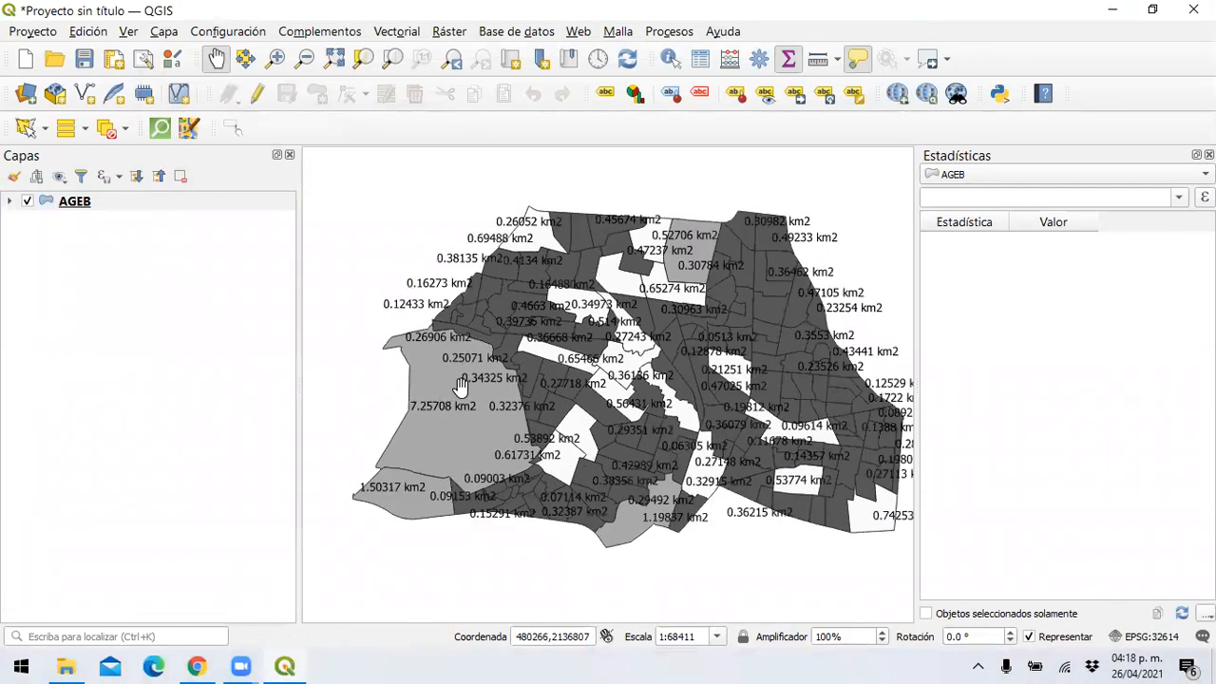
mouse_move(487, 381)
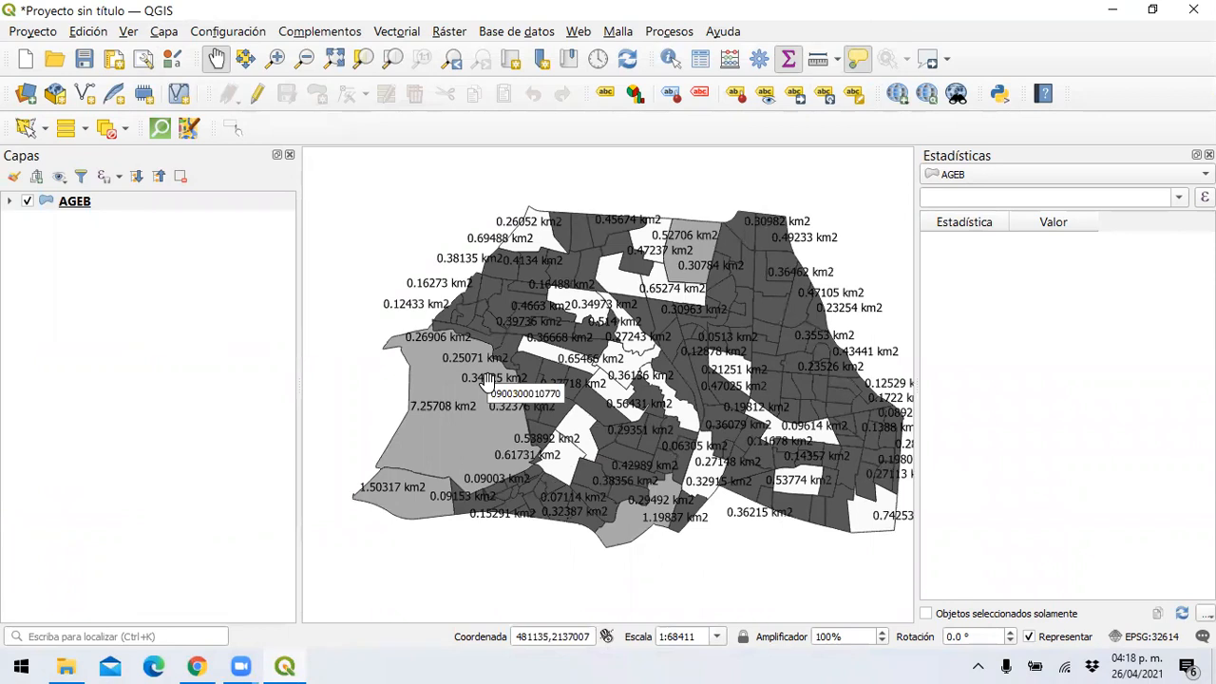
click(10, 202)
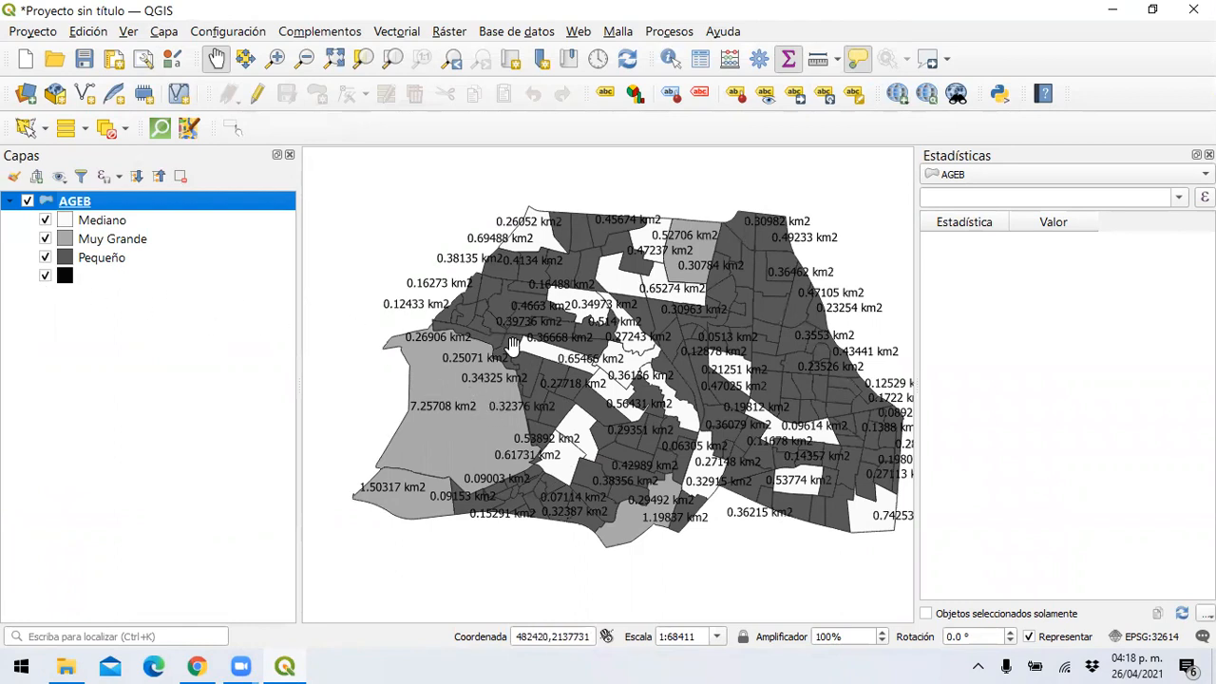
mouse_move(457, 304)
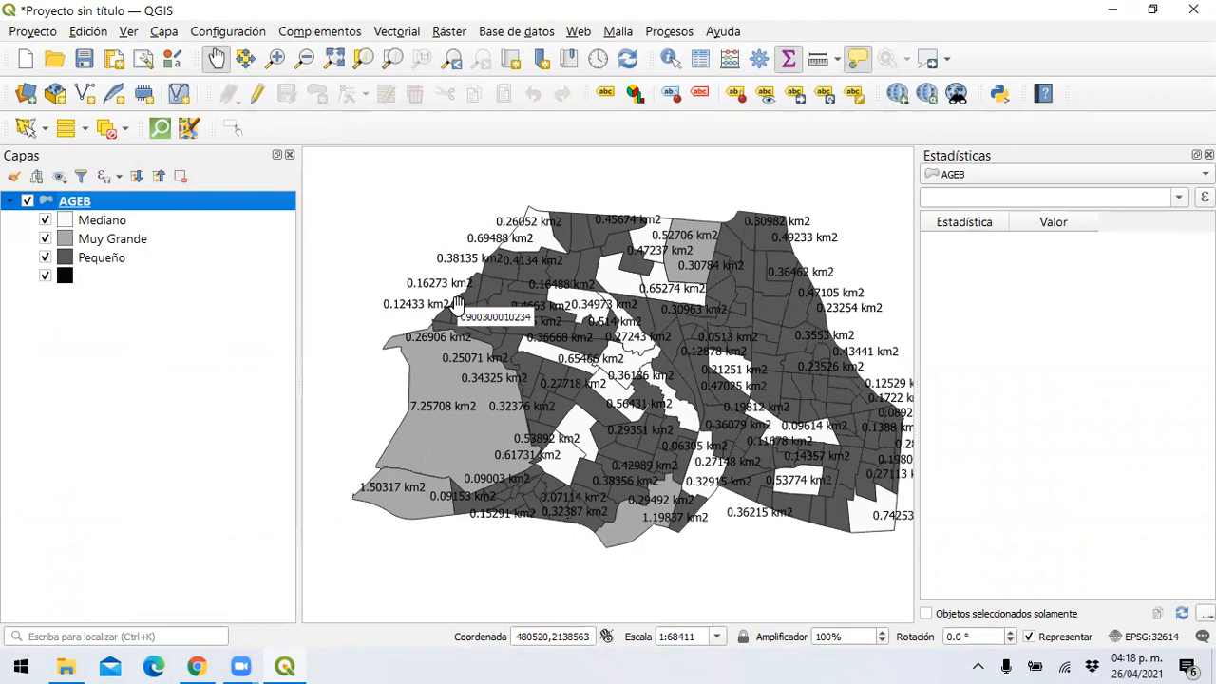
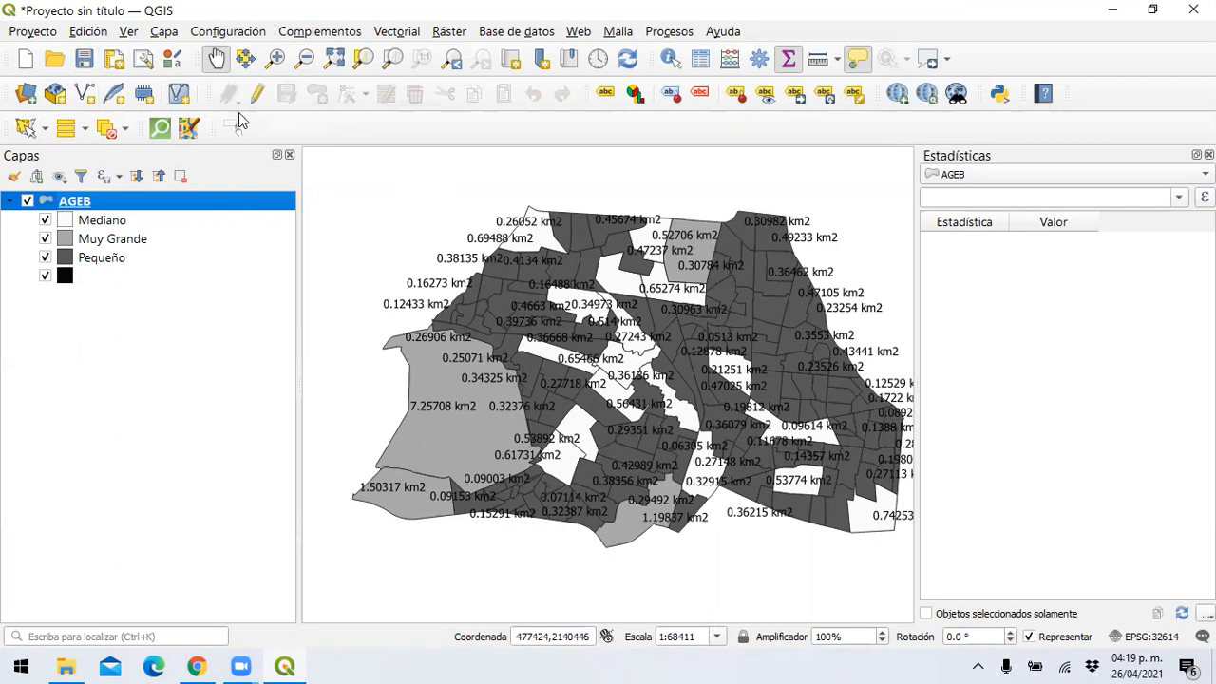
Step: Add the vector layer 090030001v.shp from the 090030001 folder inside Practica 4-5 to the project
click(169, 34)
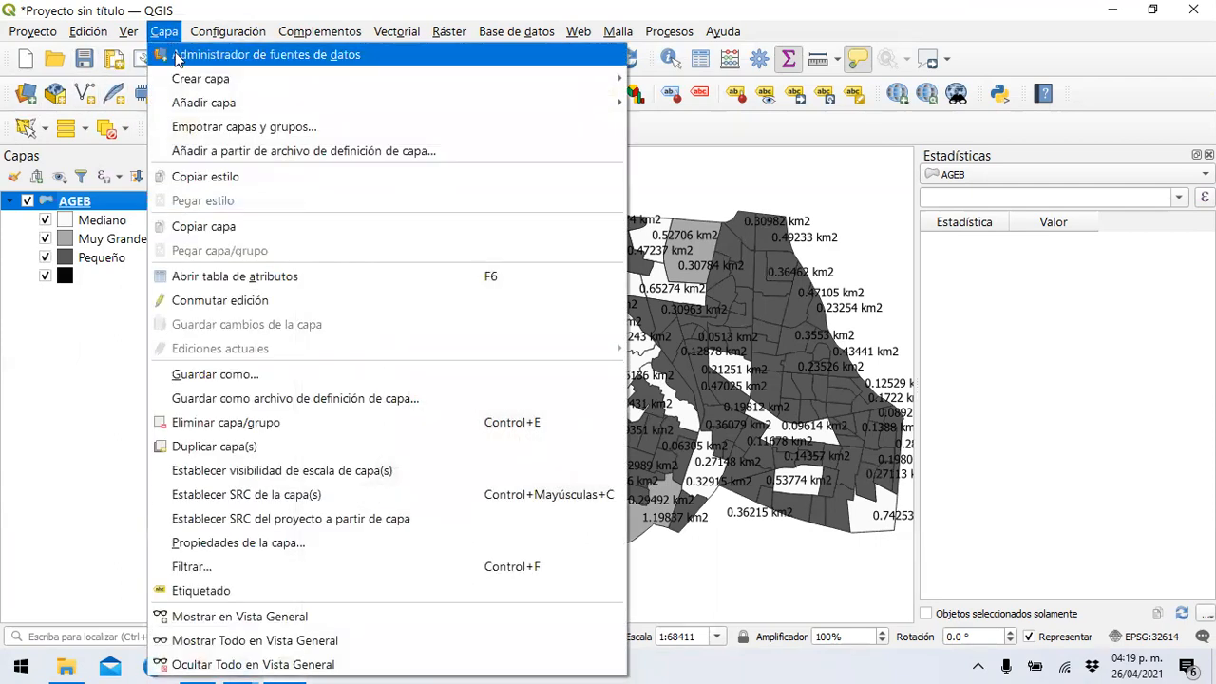
mouse_move(188, 85)
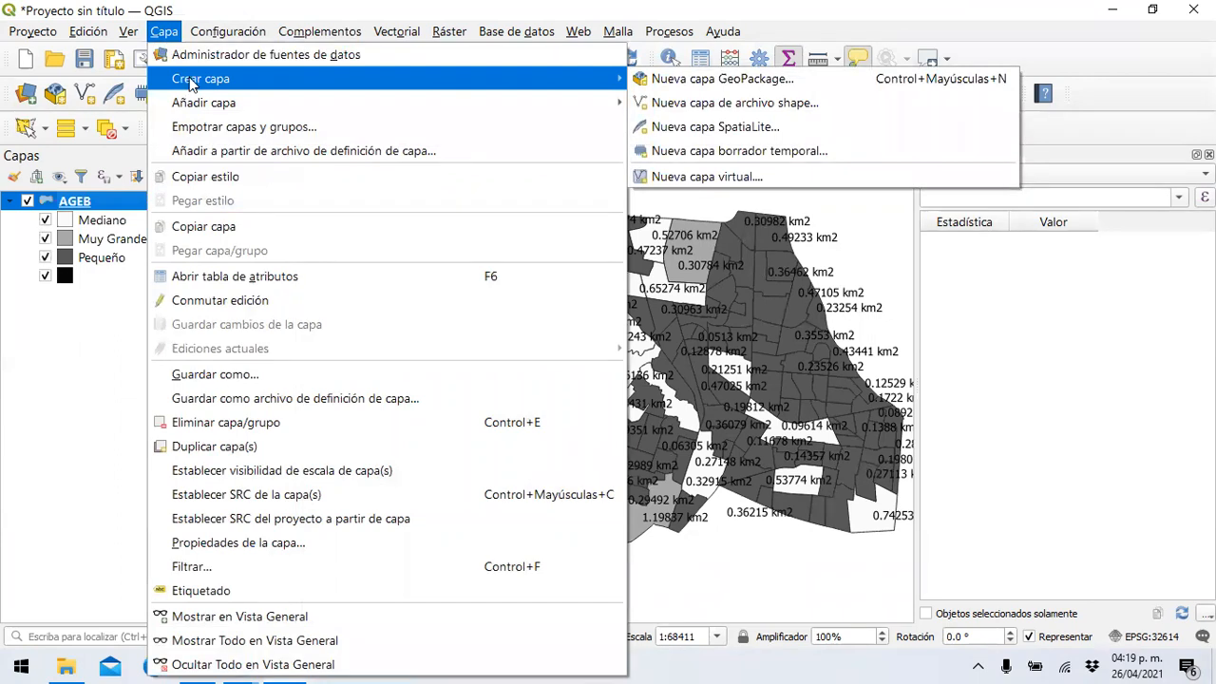
click(190, 55)
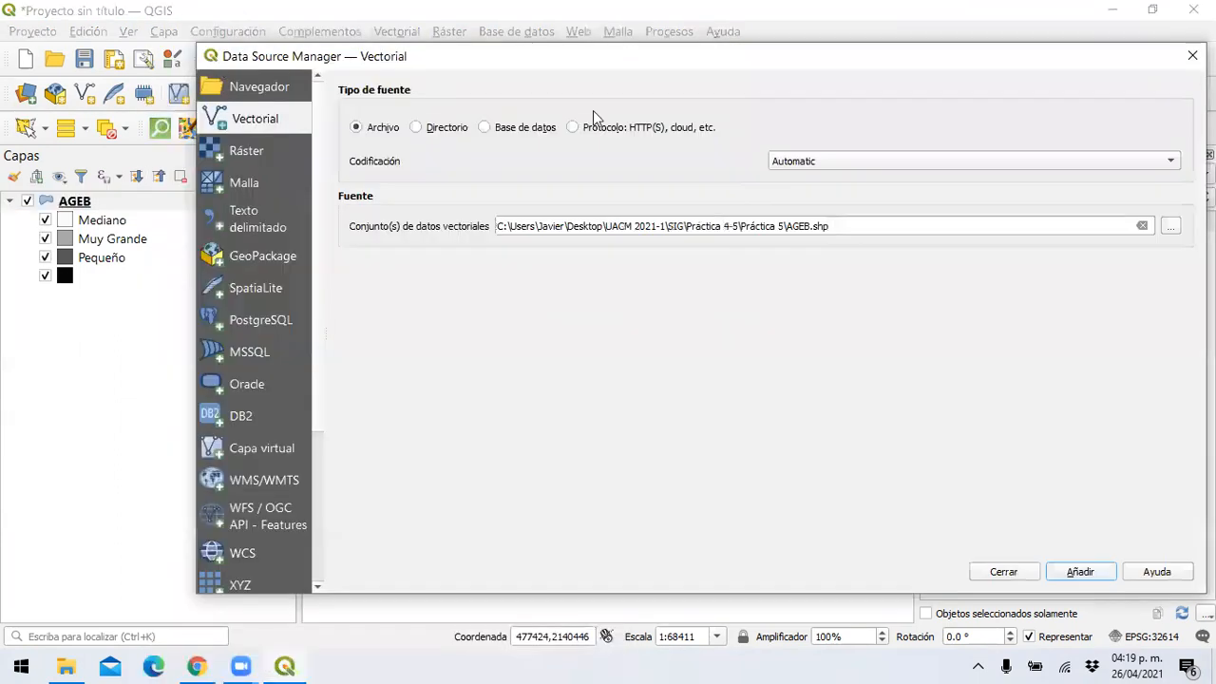
click(1173, 228)
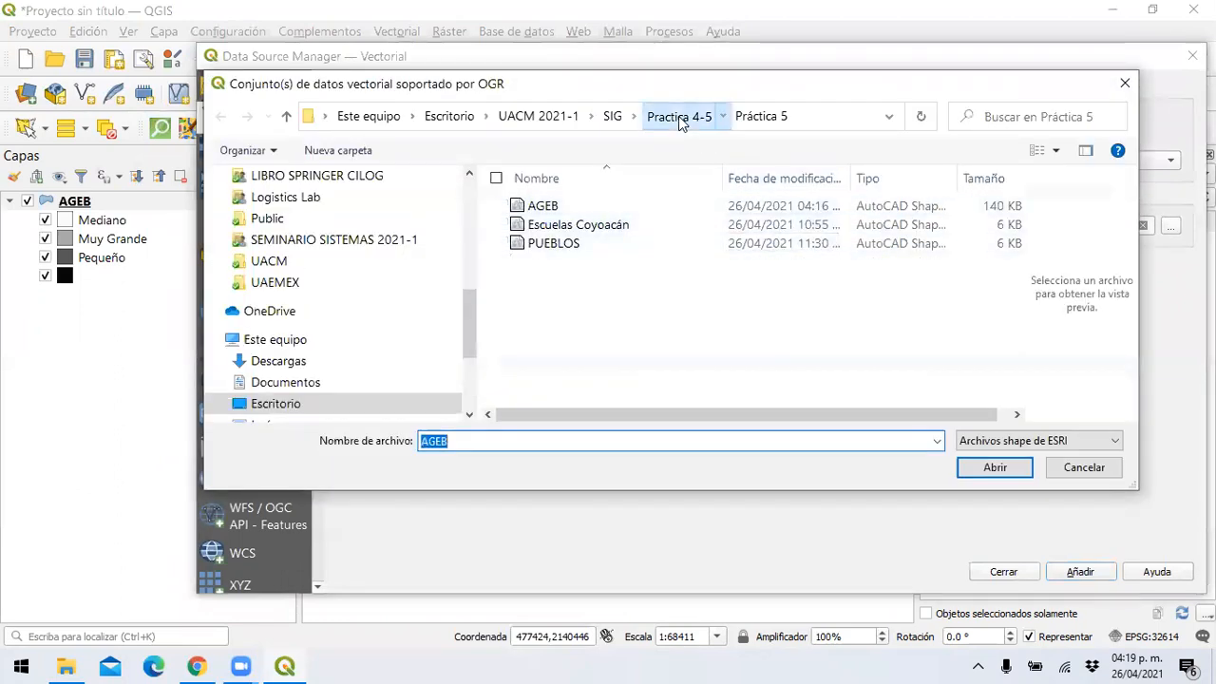
click(679, 116)
click(578, 211)
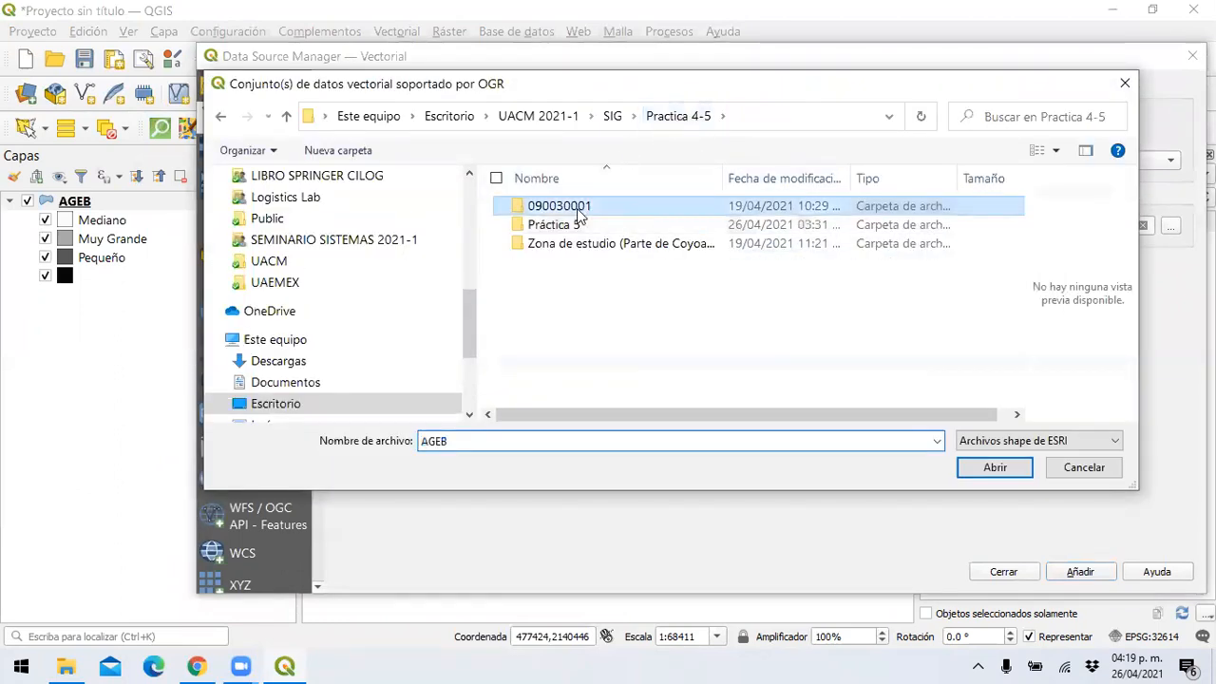
double_click(579, 215)
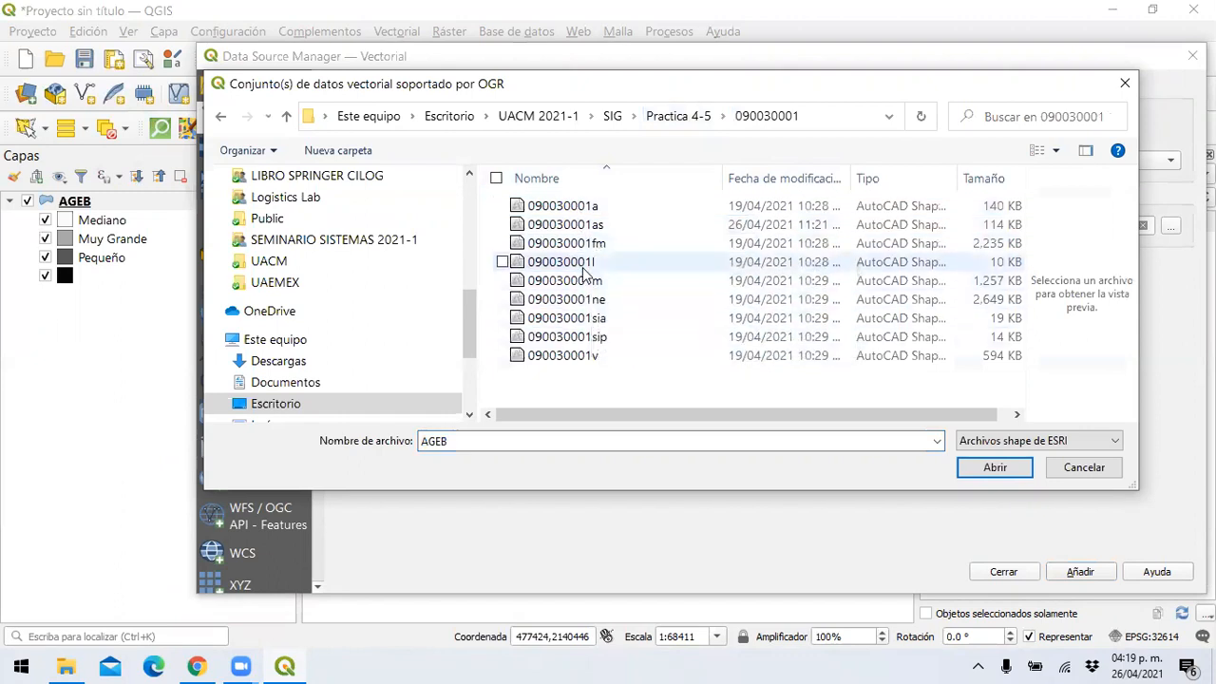
double_click(584, 358)
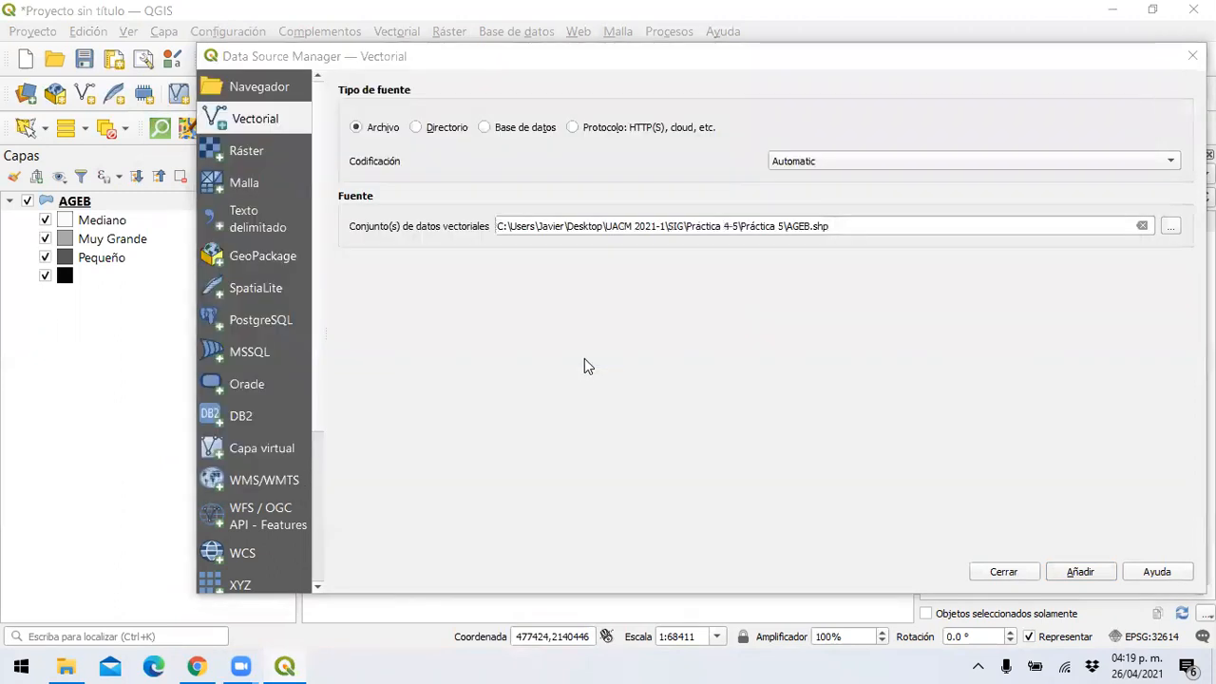
click(1082, 572)
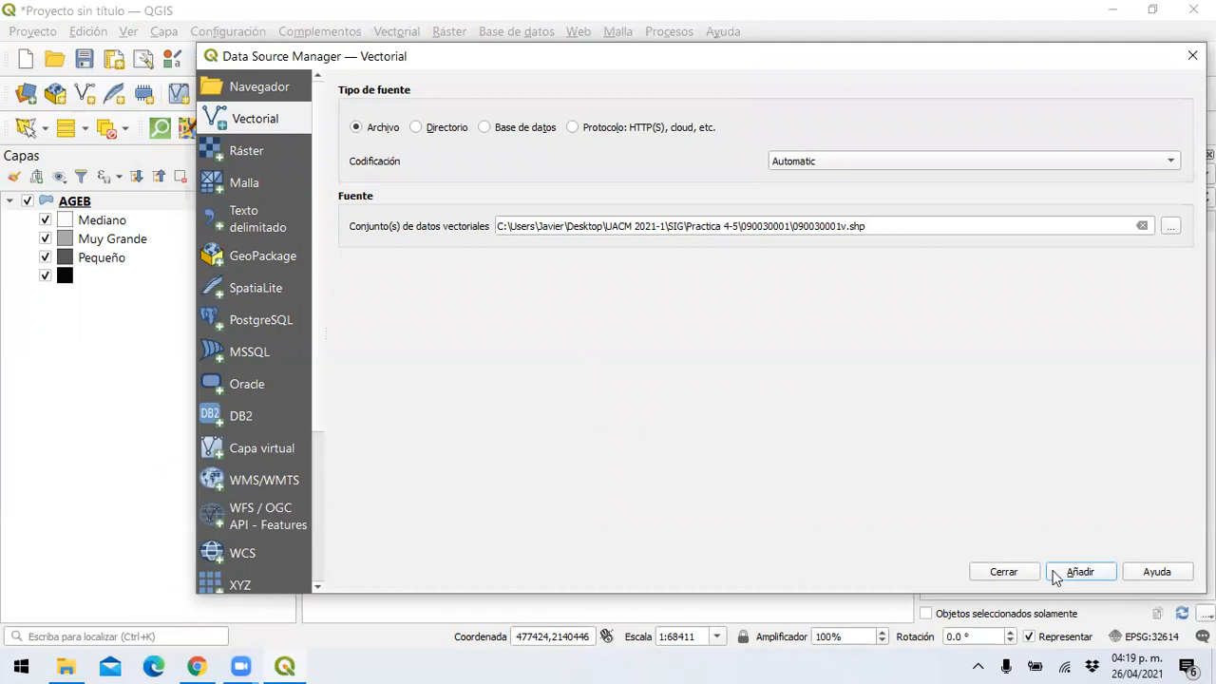
click(1007, 573)
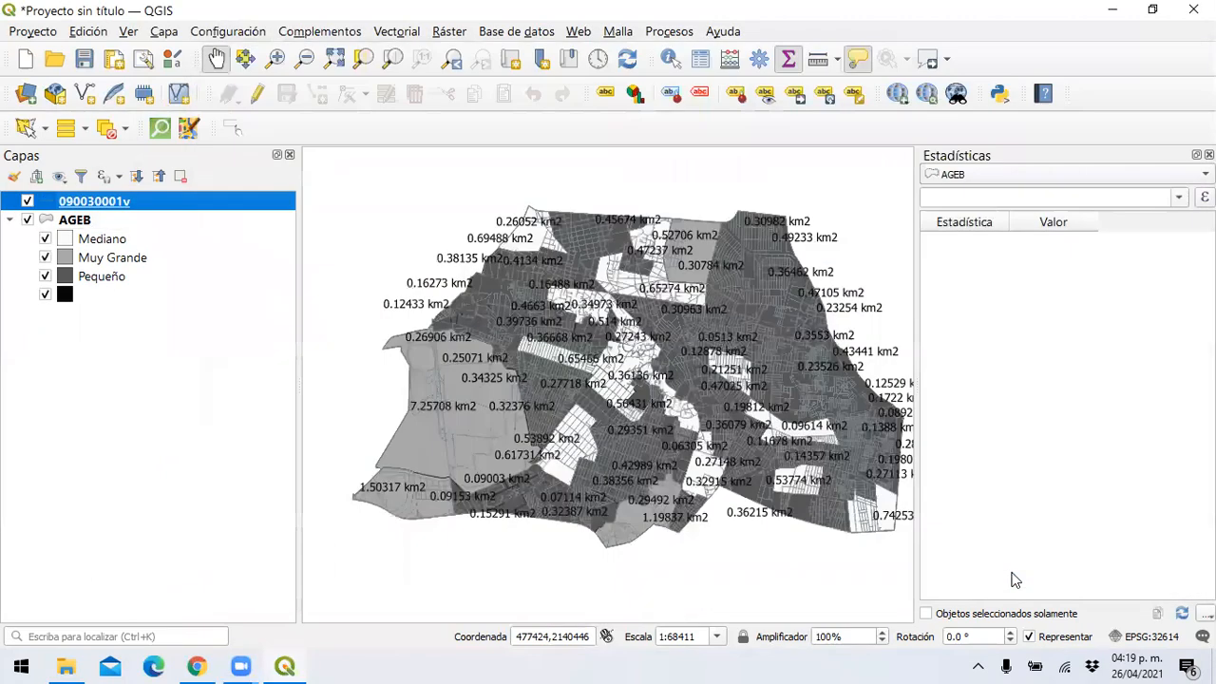
Step: Review the attribute table of the 090030001v layer and close it
right_click(133, 203)
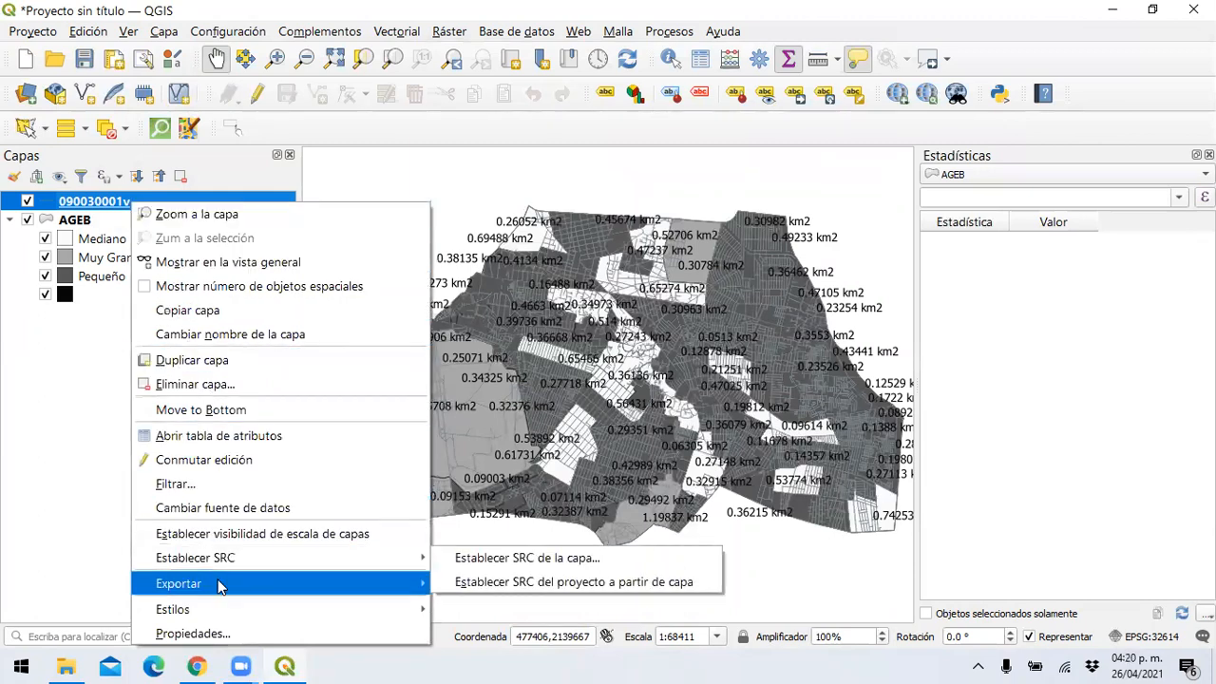
click(205, 441)
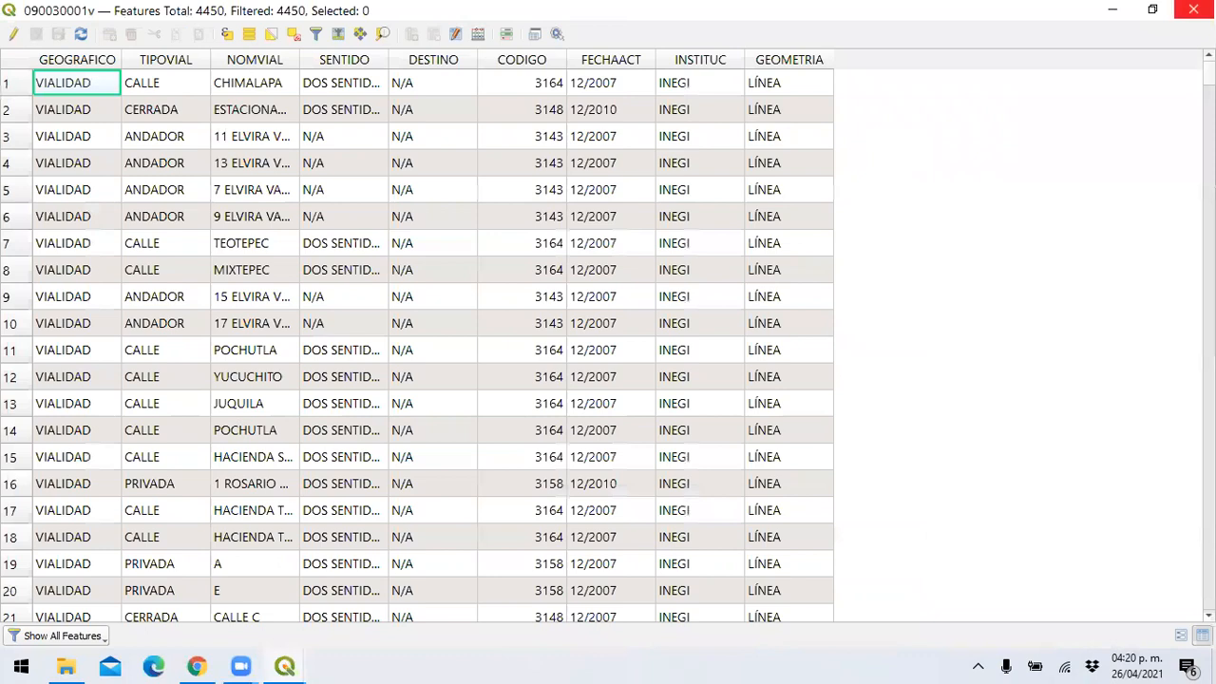
click(1193, 10)
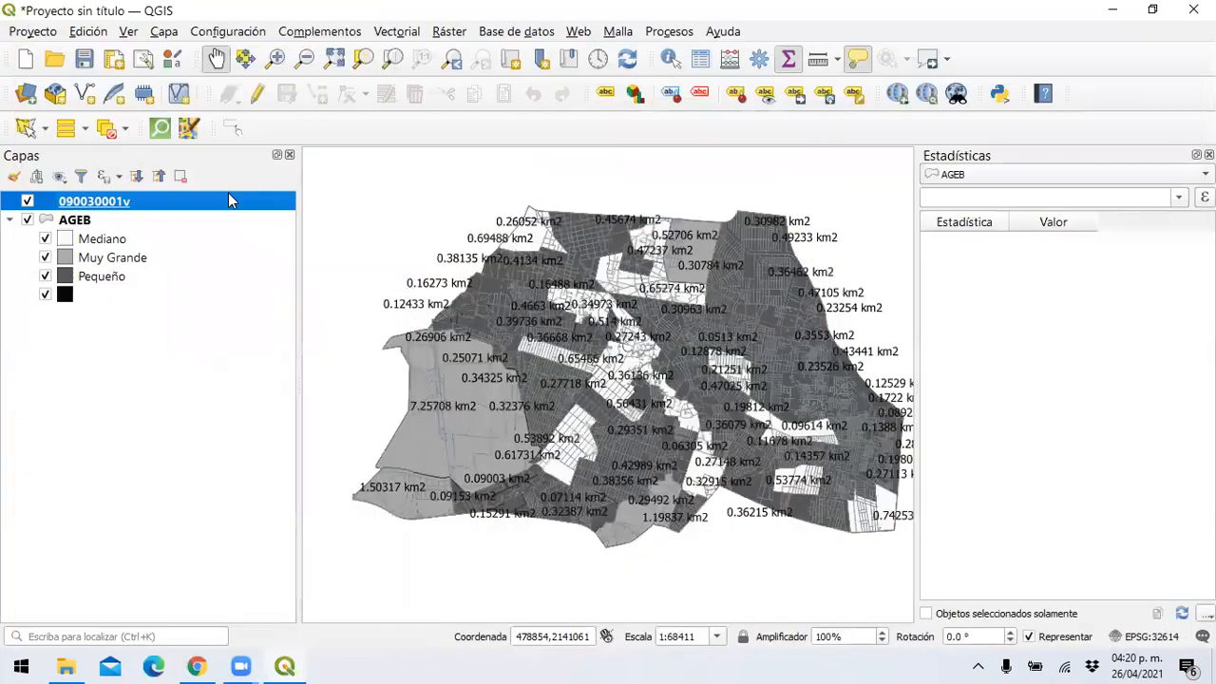
Step: Set up an export of the 090030001v layer as an ESRI shapefile named Vialidades in the Práctica 5 folder
right_click(122, 209)
mouse_move(270, 584)
click(460, 587)
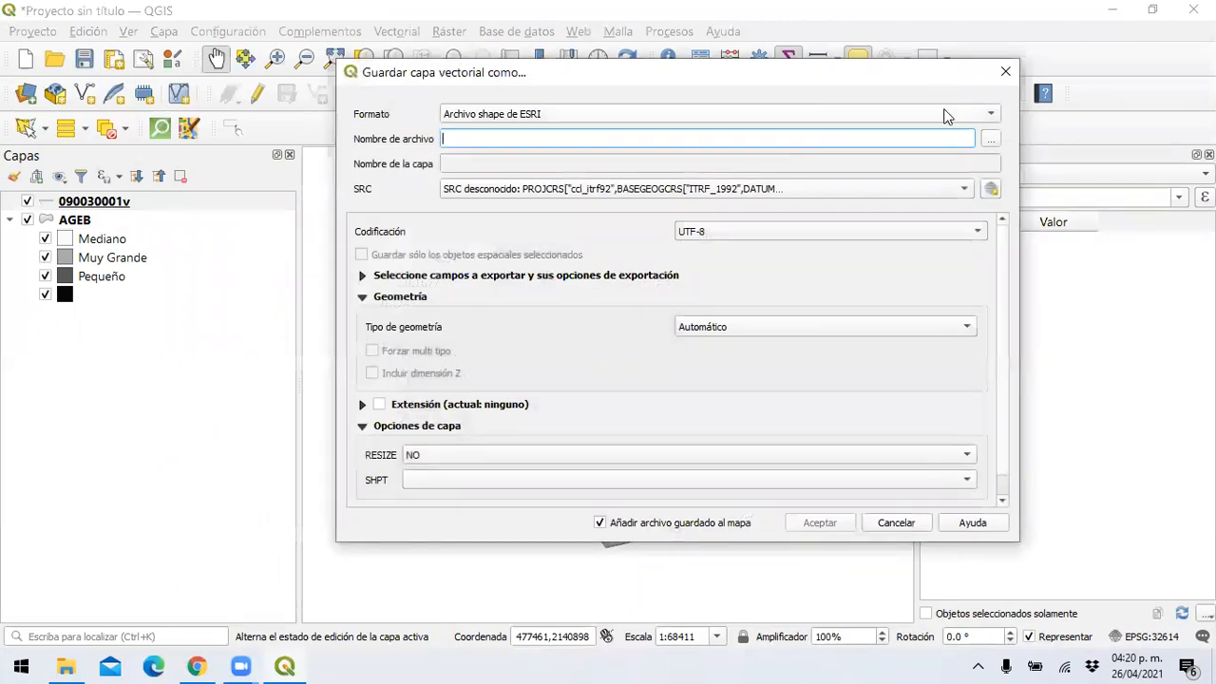
click(990, 139)
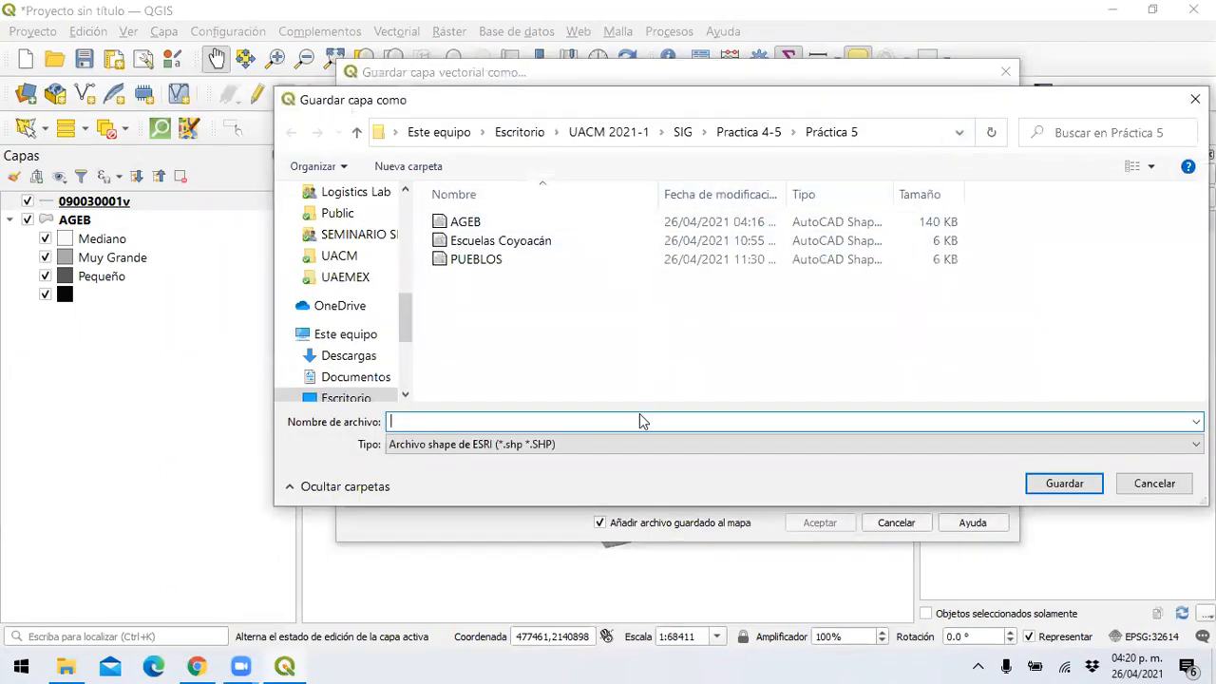
text(Vialidades)
click(1080, 485)
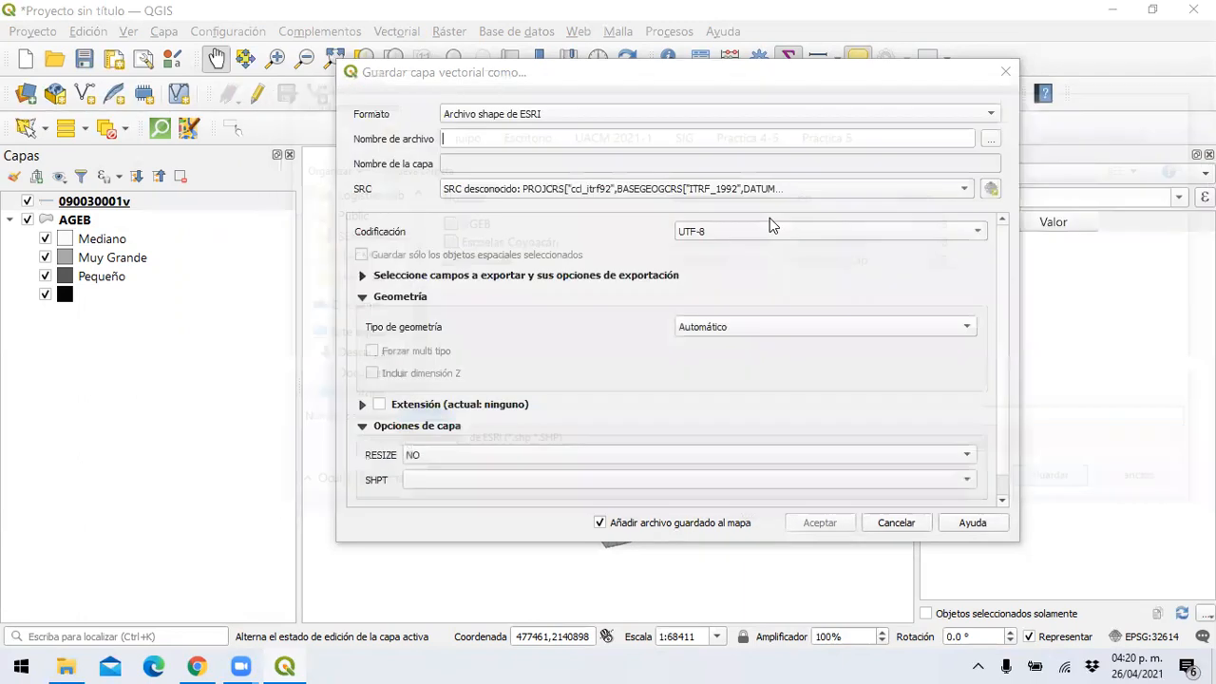
Step: Set the export's reference system to EPSG:32614 - WGS 84 / UTM zone 14N and save the layer, adding it to the map
click(945, 188)
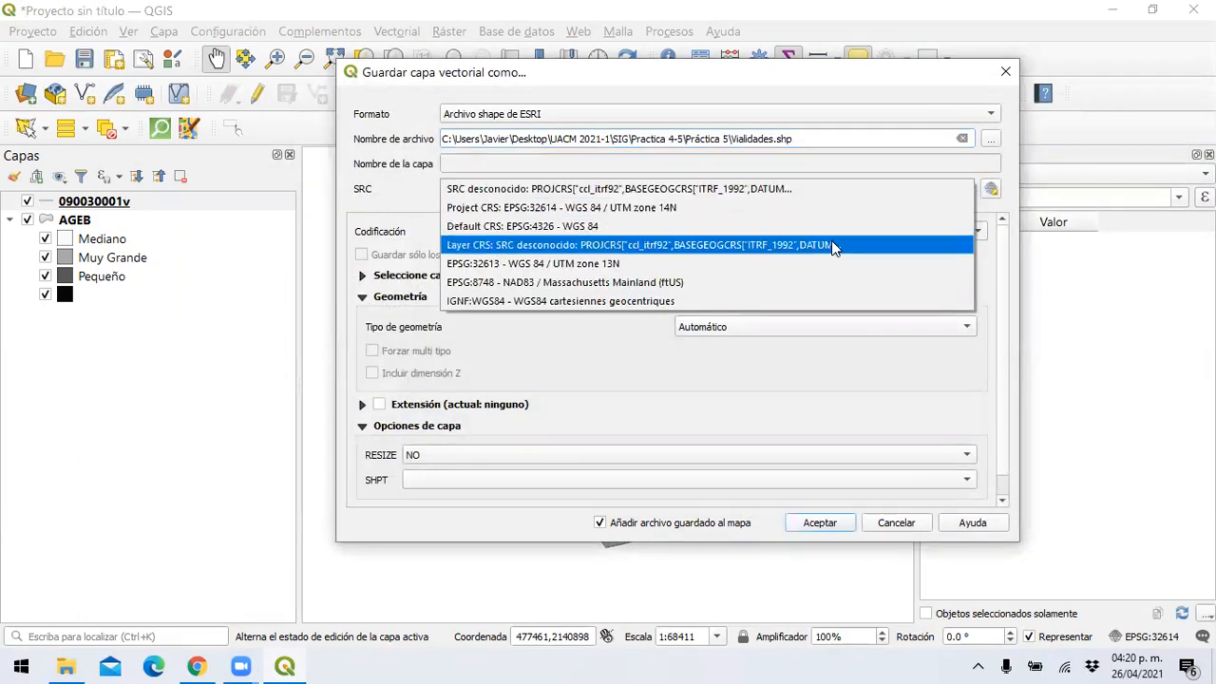
click(791, 268)
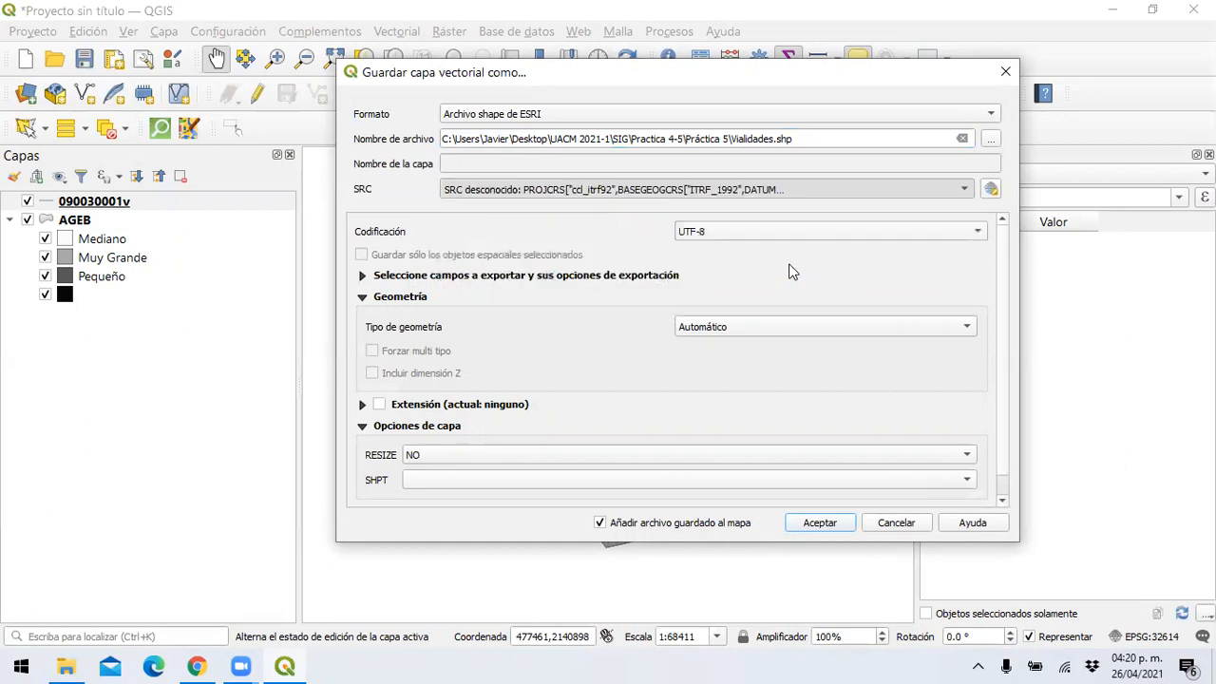
click(958, 189)
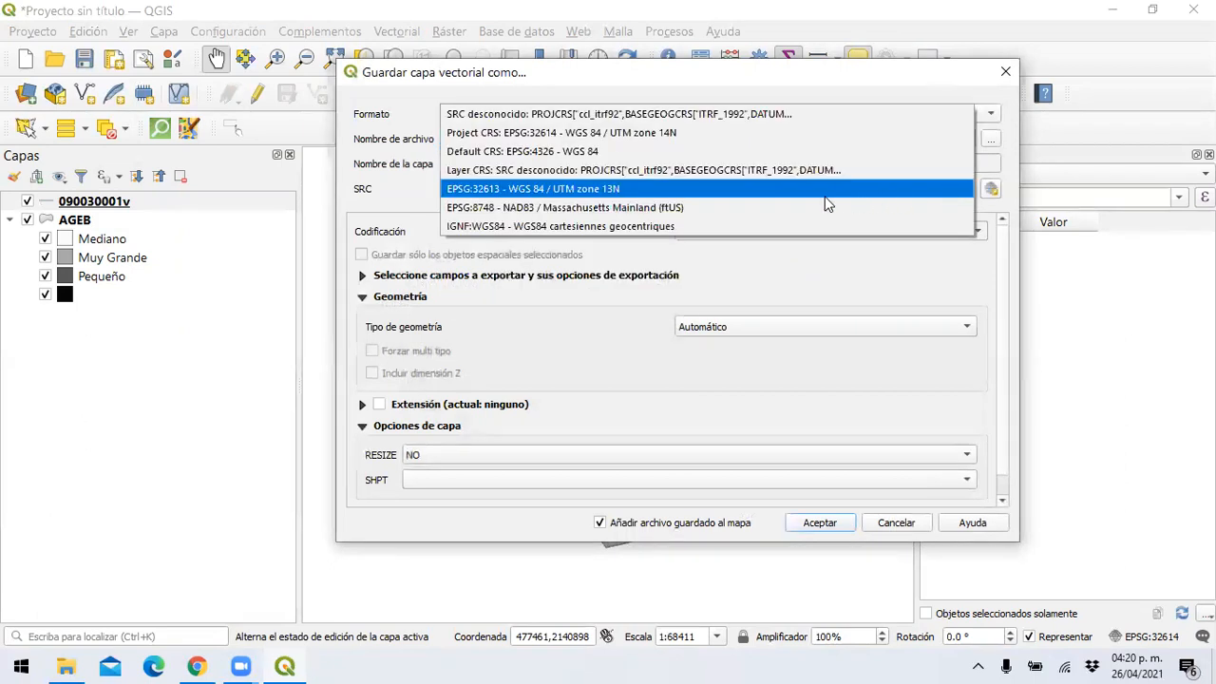
click(809, 134)
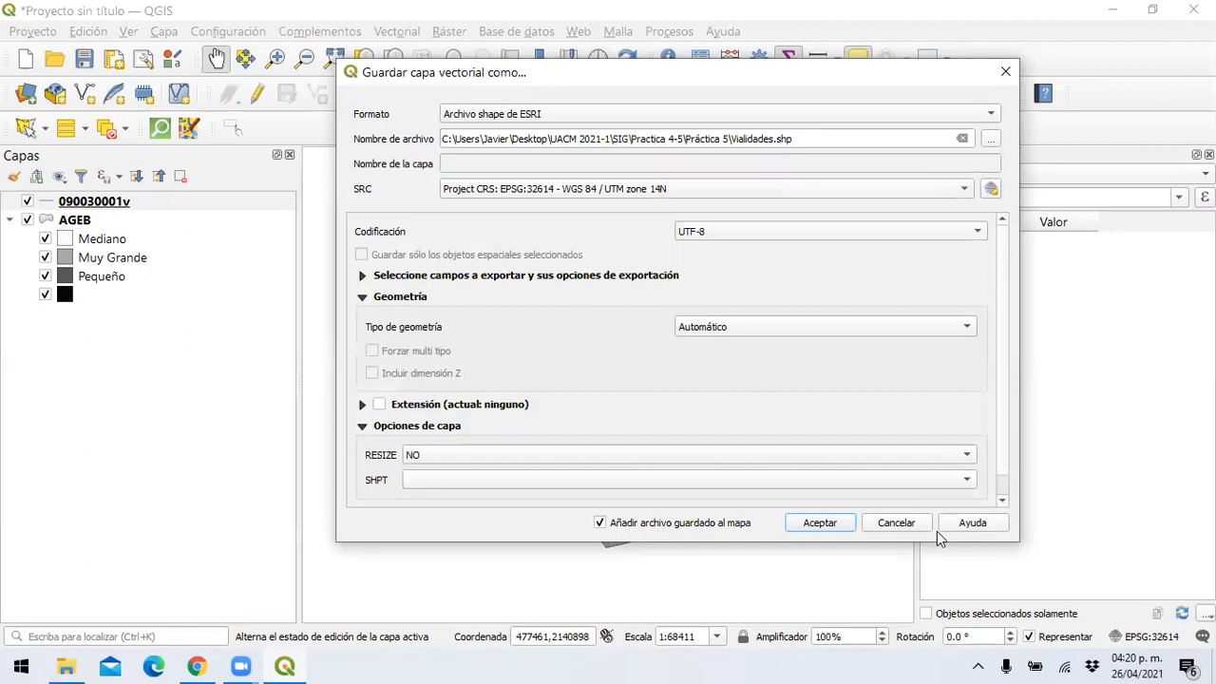
click(819, 522)
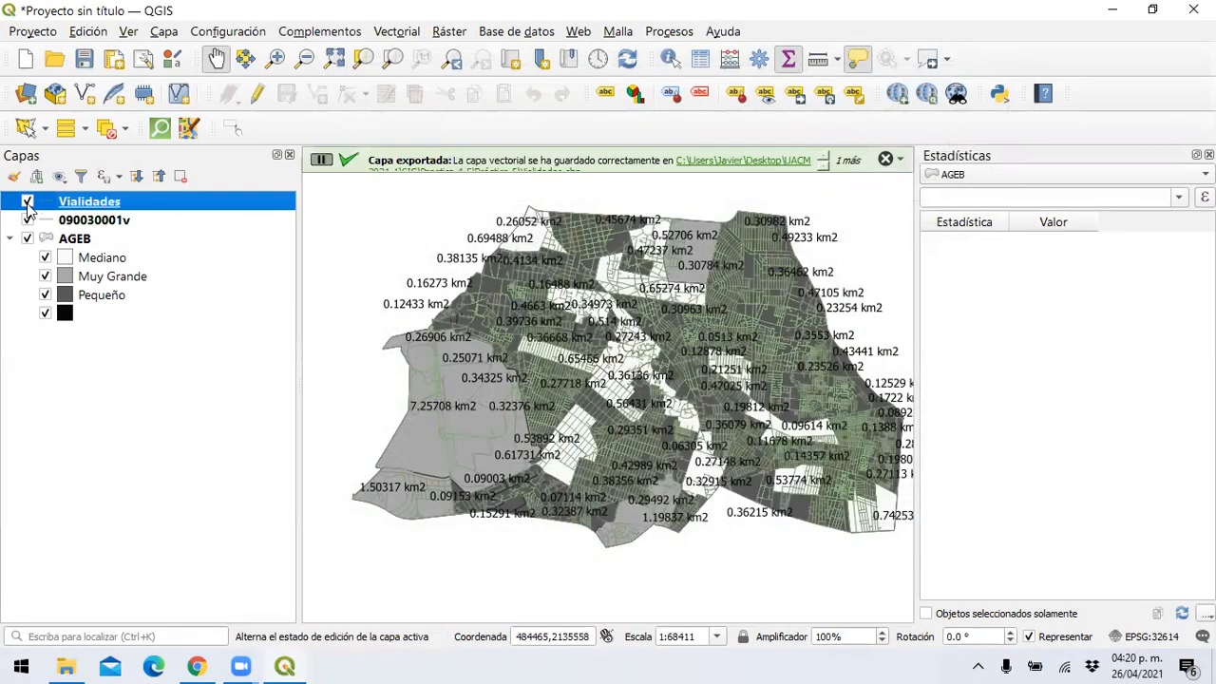
Step: Open the attribute table of the Vialidades layer and turn on editing
right_click(150, 204)
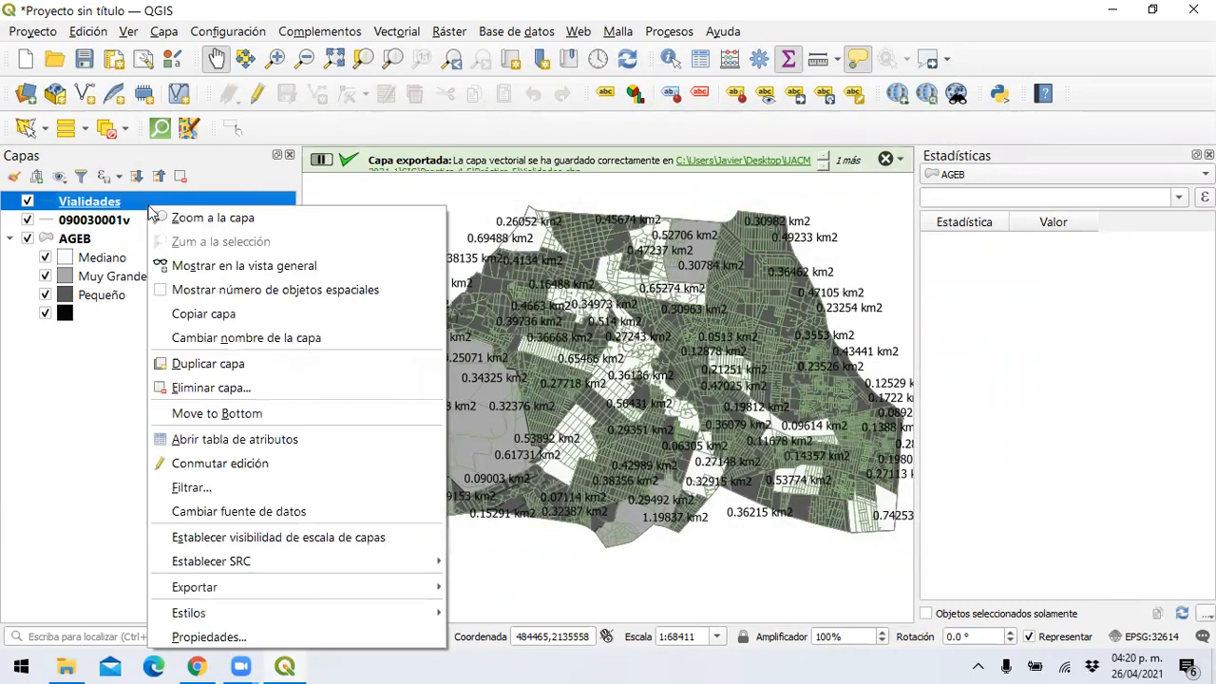
click(268, 440)
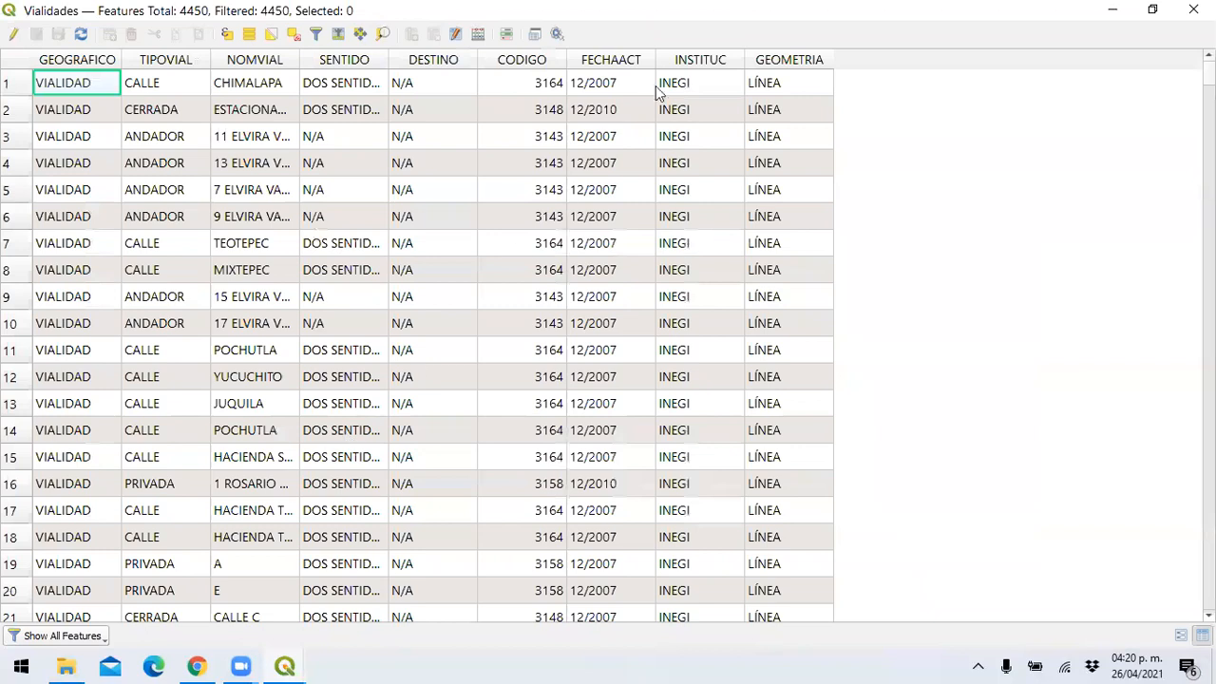
click(478, 35)
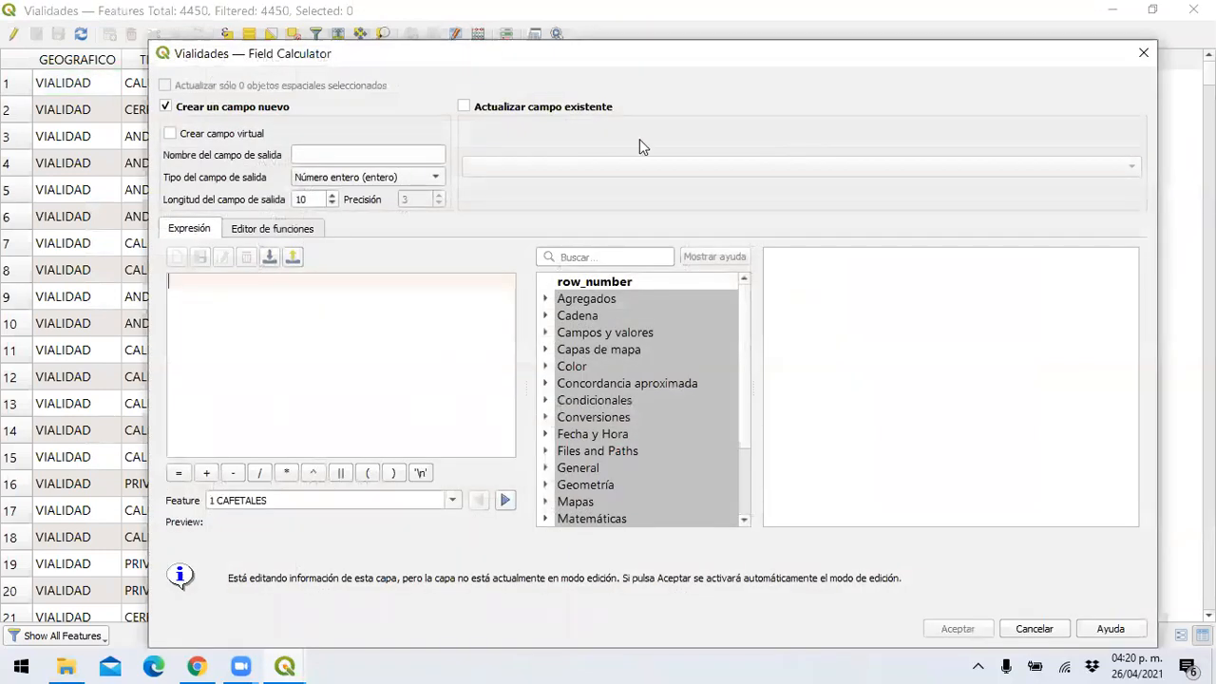
key(Escape)
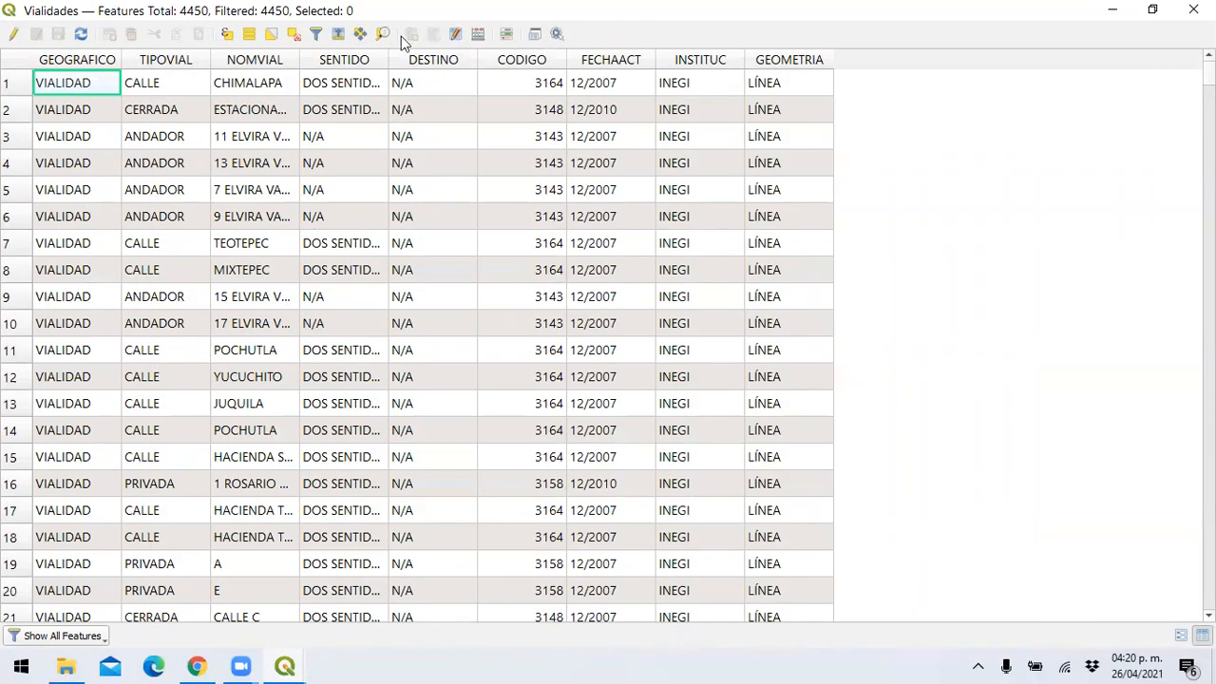
click(13, 34)
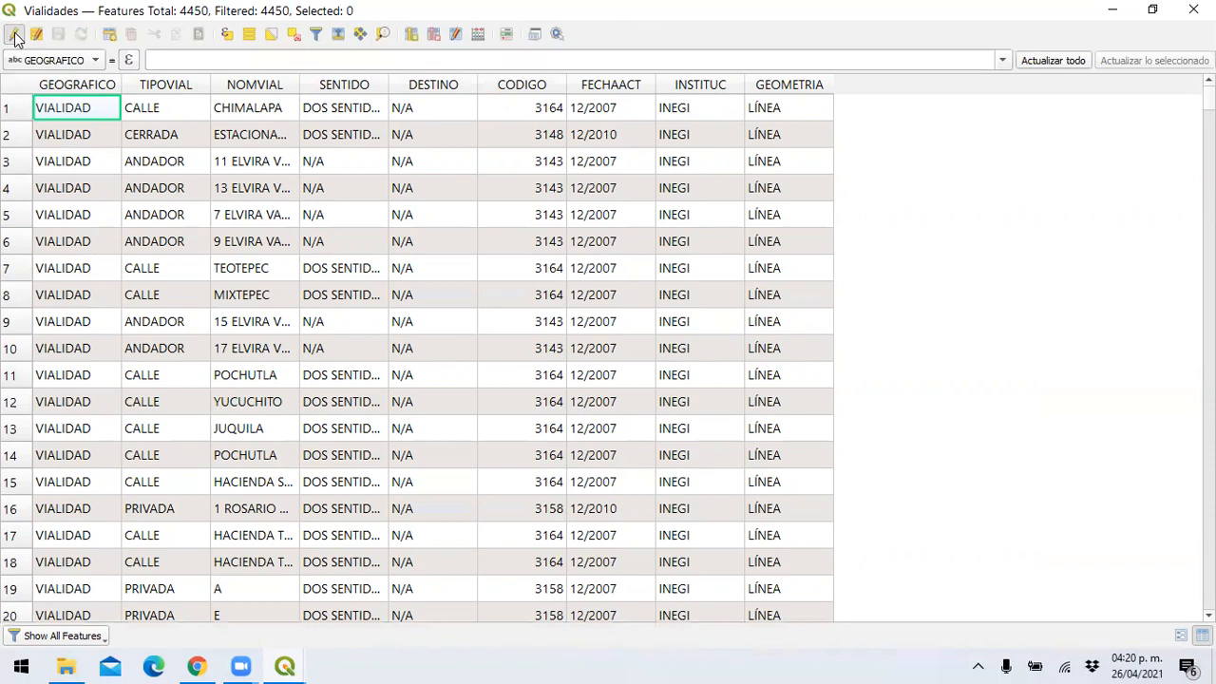
Step: Delete the GEOGRAFICO, CODIGO, INSTITUC and GEOMETRIA fields from the Vialidades table
click(438, 36)
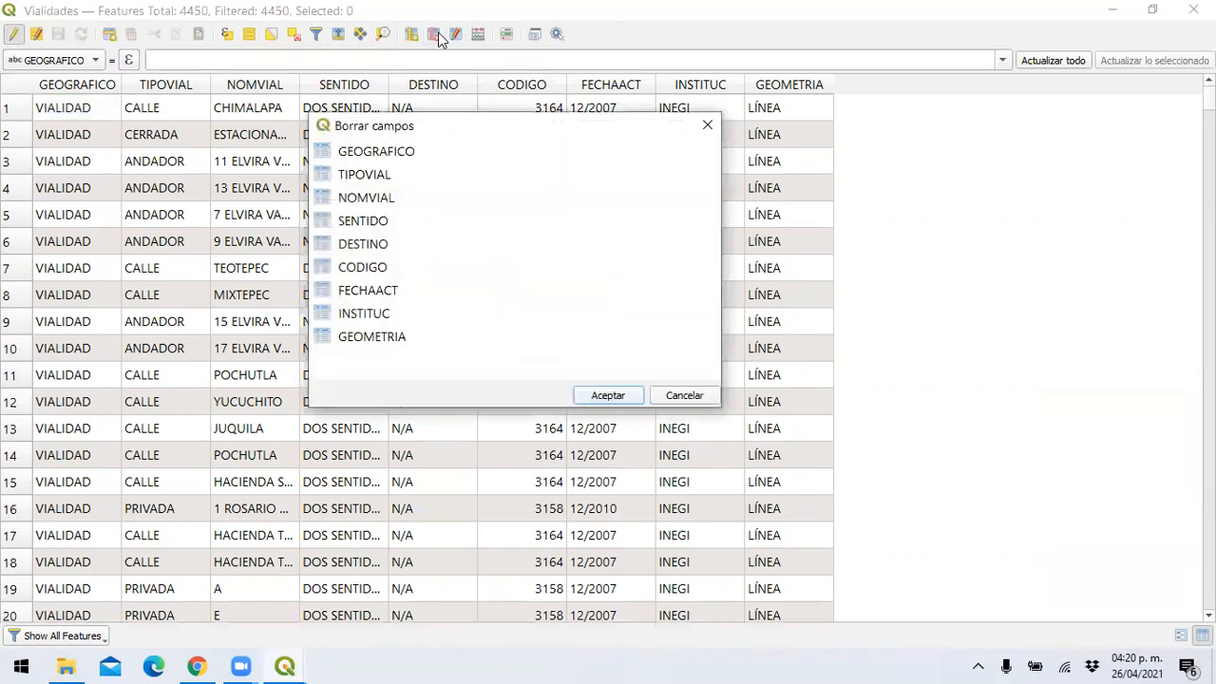
click(397, 155)
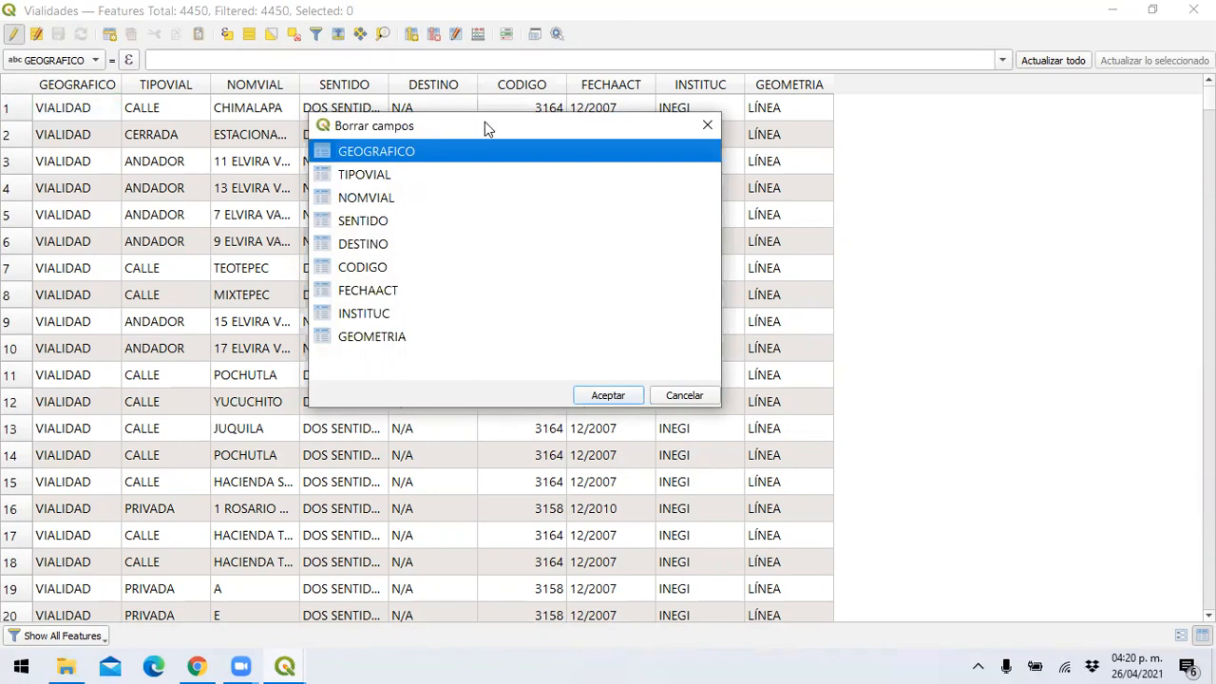
drag(485, 121, 855, 144)
ctrl+click(738, 293)
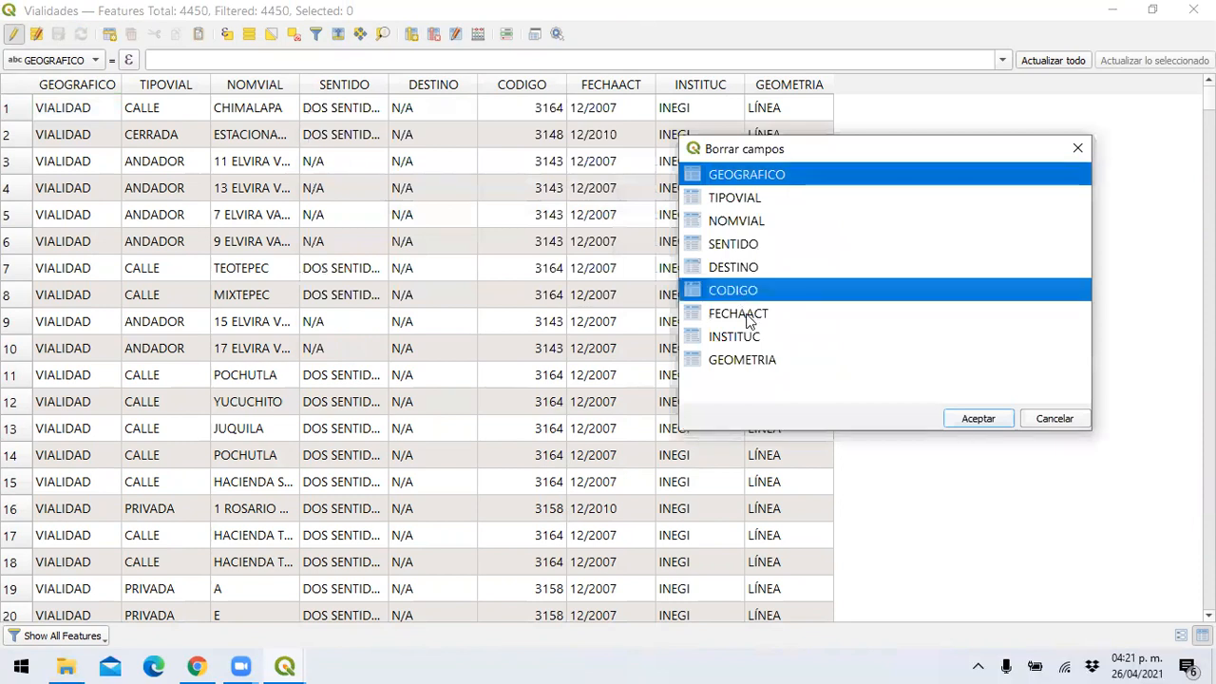
ctrl+click(742, 339)
ctrl+click(751, 361)
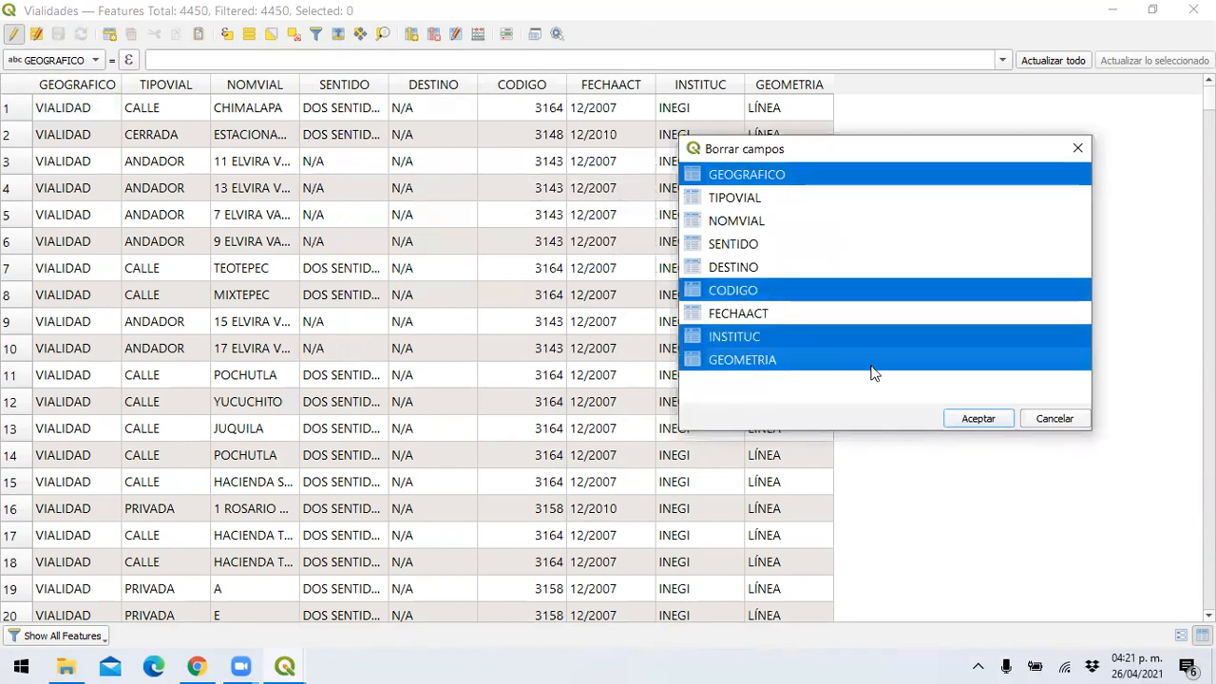
click(994, 424)
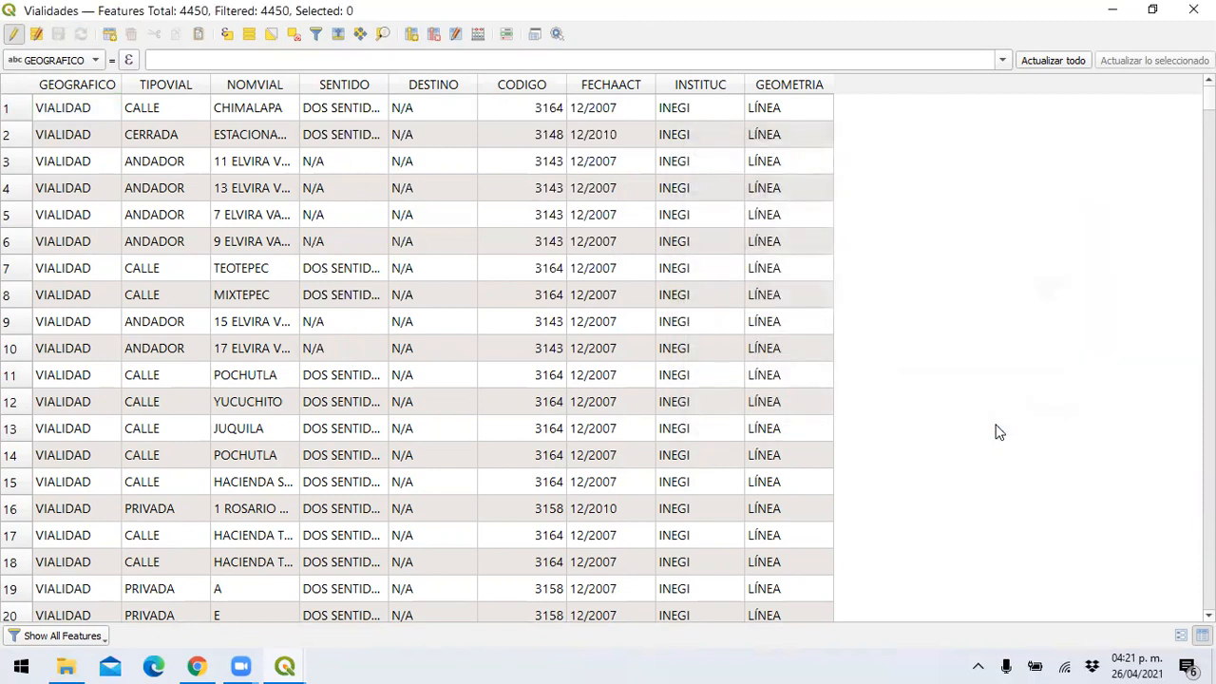
Step: Open the field calculator for the Vialidades table and expand the Geometría function group
click(473, 34)
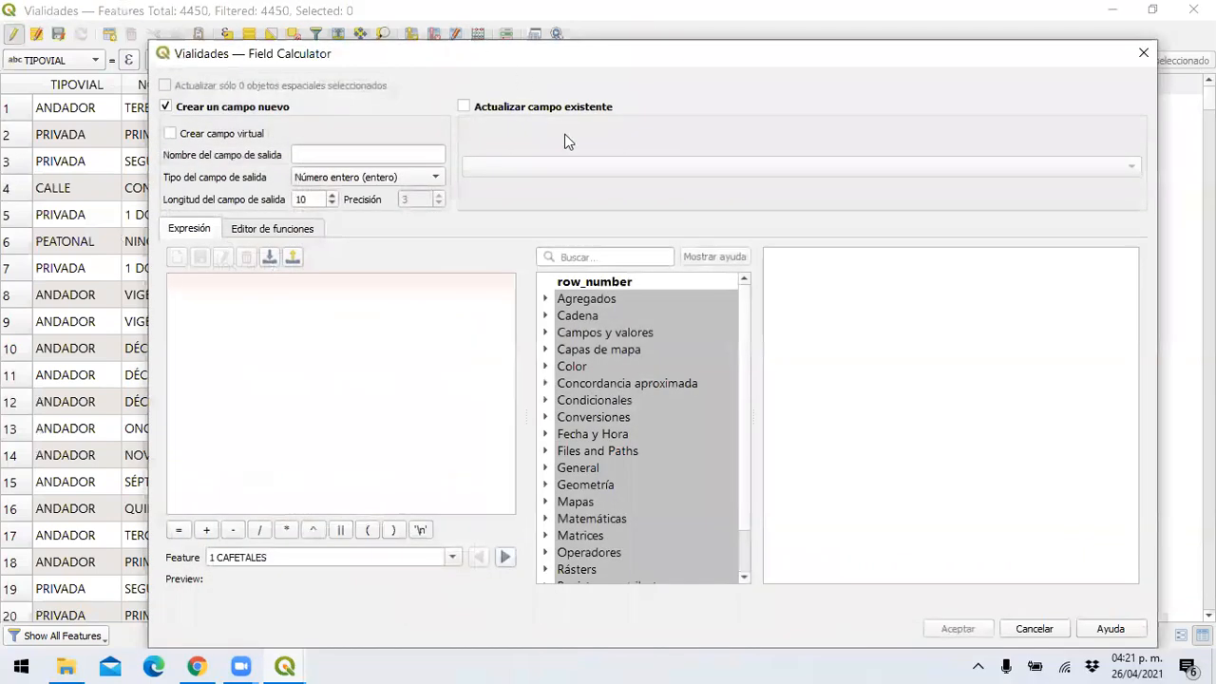
scroll(586, 432, down, 1)
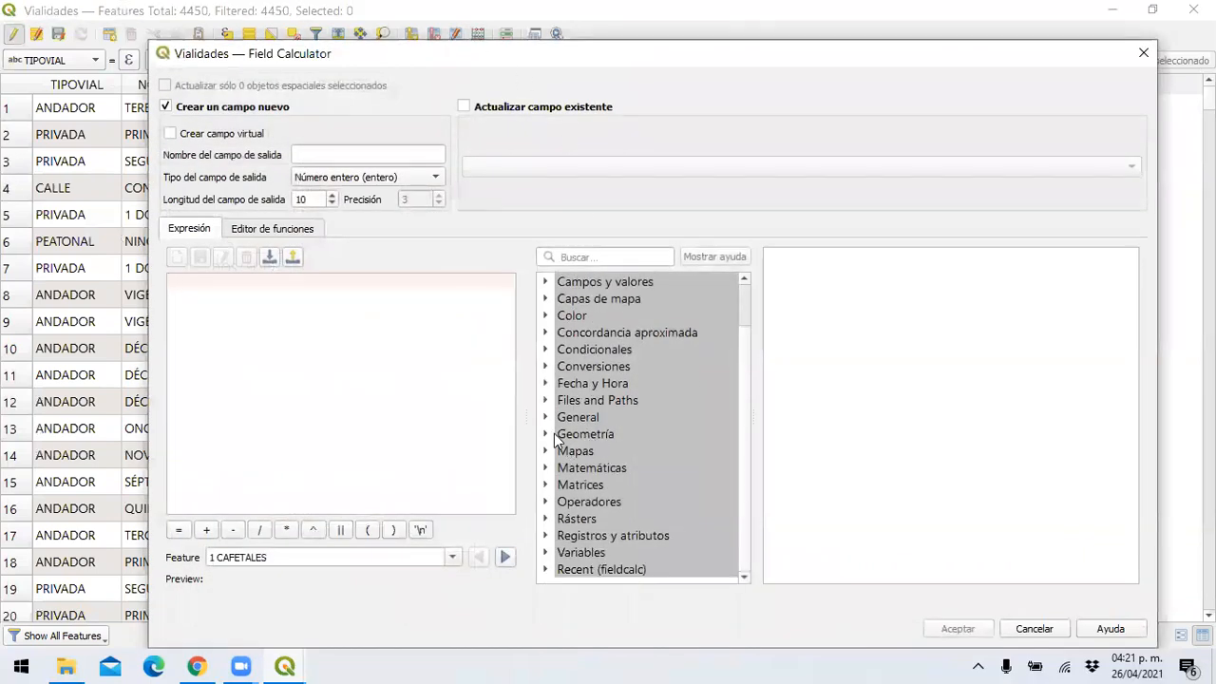
click(549, 434)
scroll(613, 461, down, 2)
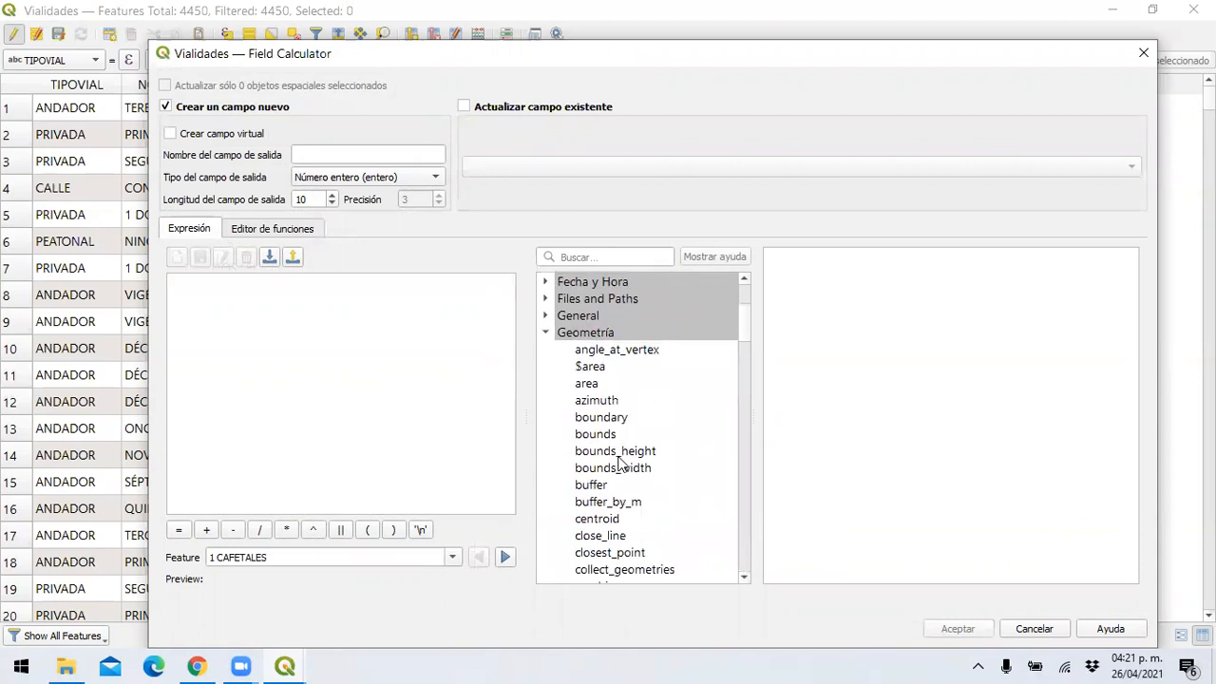
Step: Look through the Geometría functions and read the help for $geometry
scroll(619, 462, down, 1)
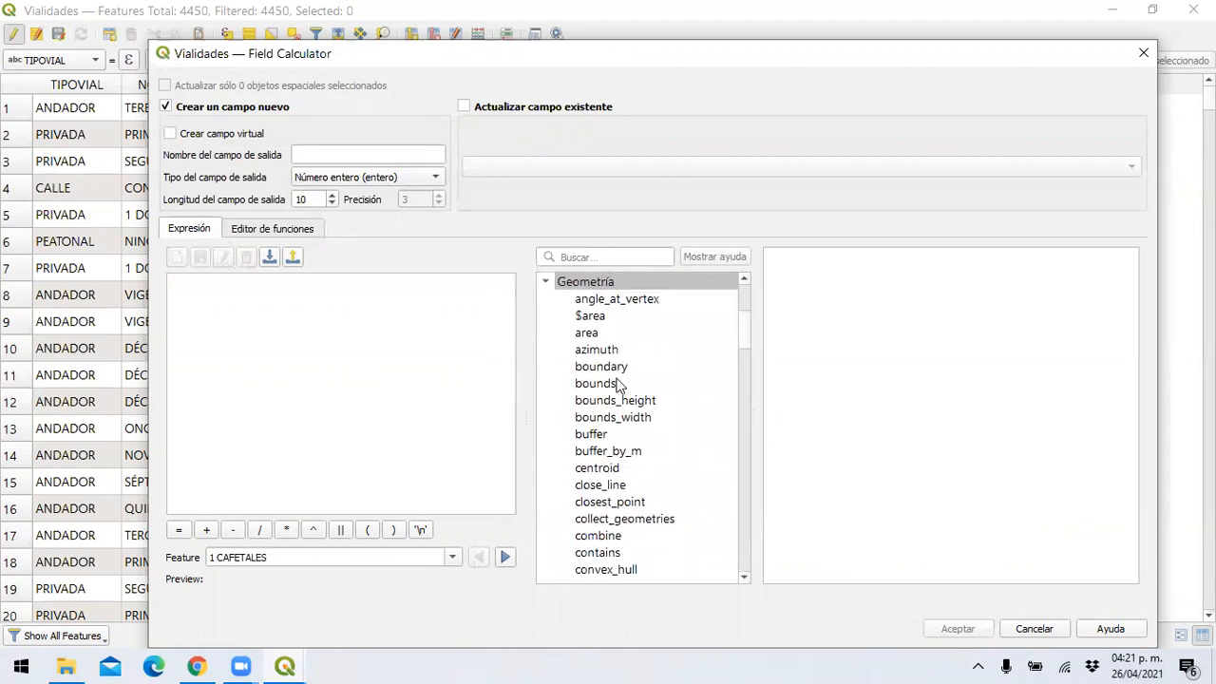
scroll(644, 400, down, 1)
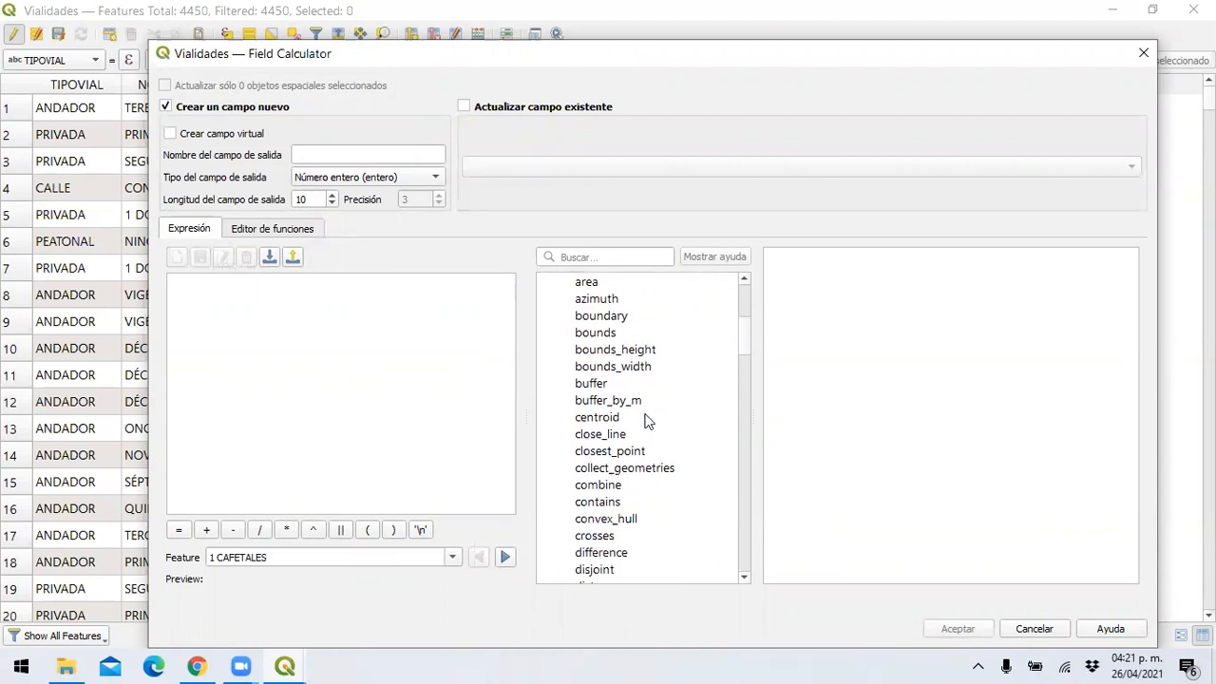
scroll(647, 425, down, 1)
scroll(647, 425, down, 1)
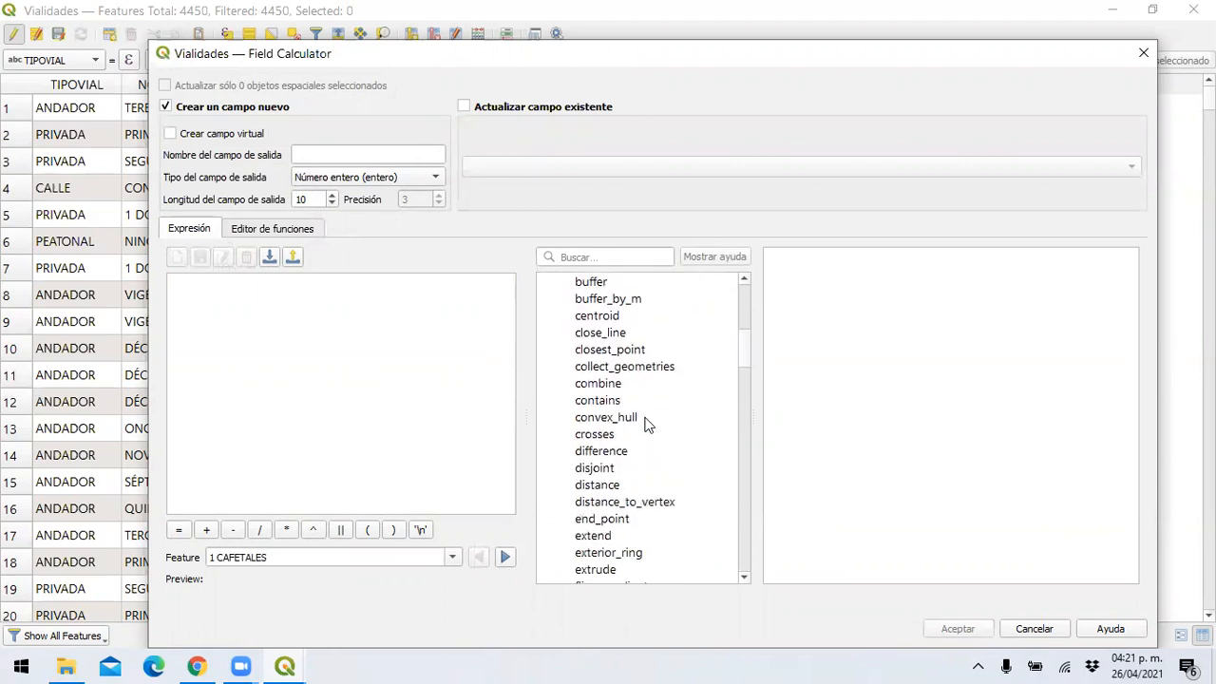
scroll(647, 425, down, 2)
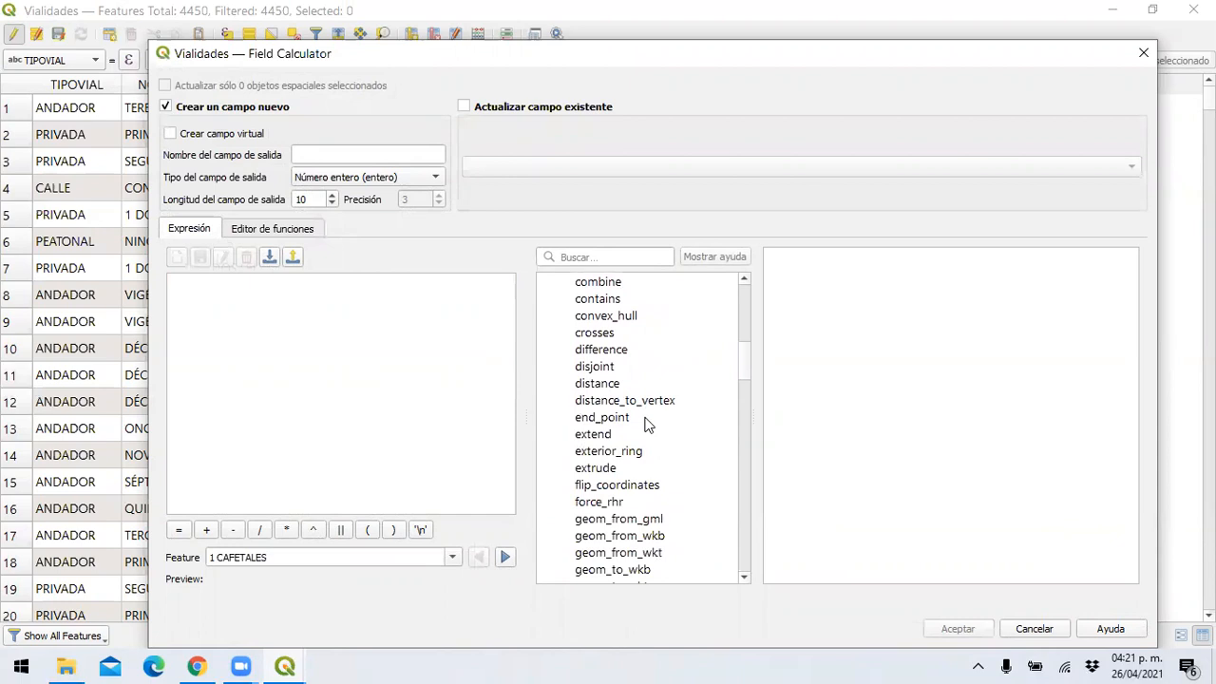
scroll(647, 425, down, 3)
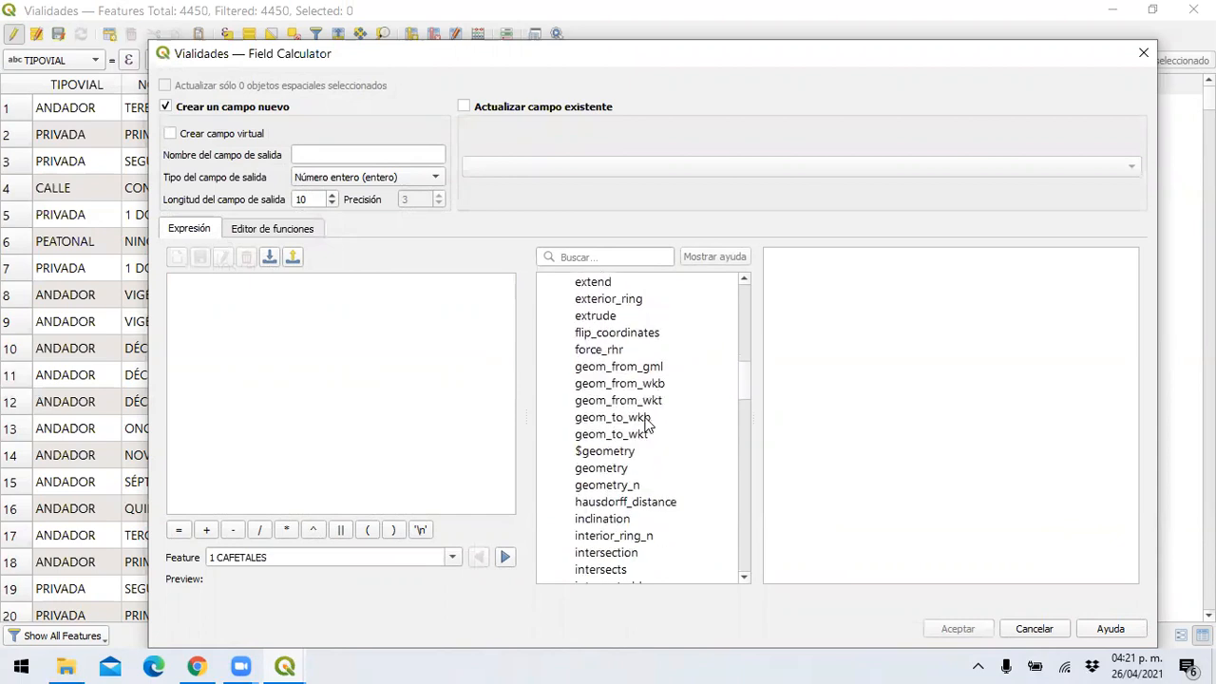
scroll(647, 425, down, 1)
click(616, 403)
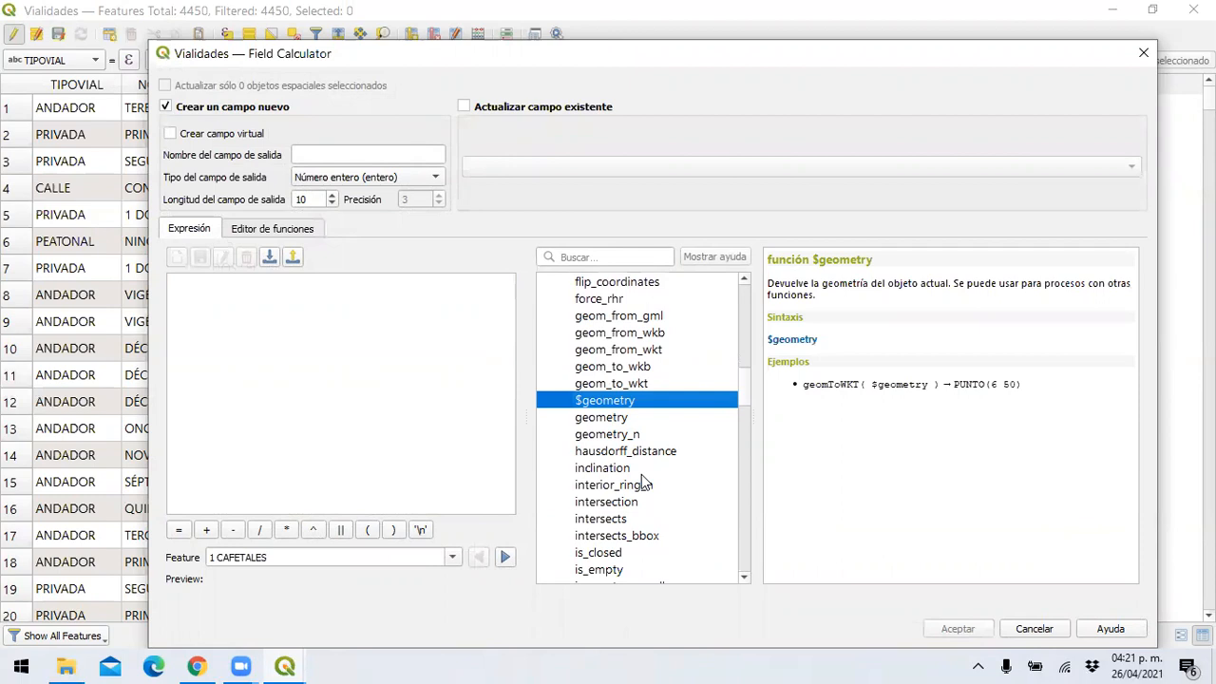
Step: Read the help for the intersection function and insert it into the expression
scroll(643, 481, down, 4)
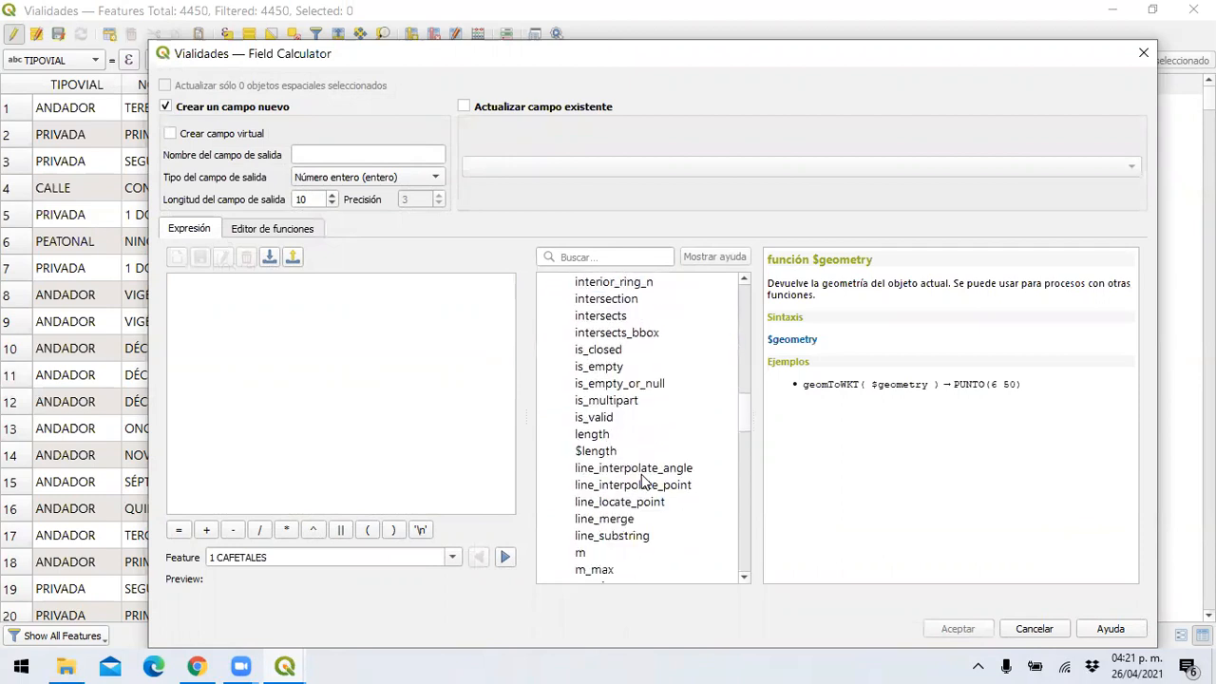
scroll(641, 482, up, 1)
click(602, 352)
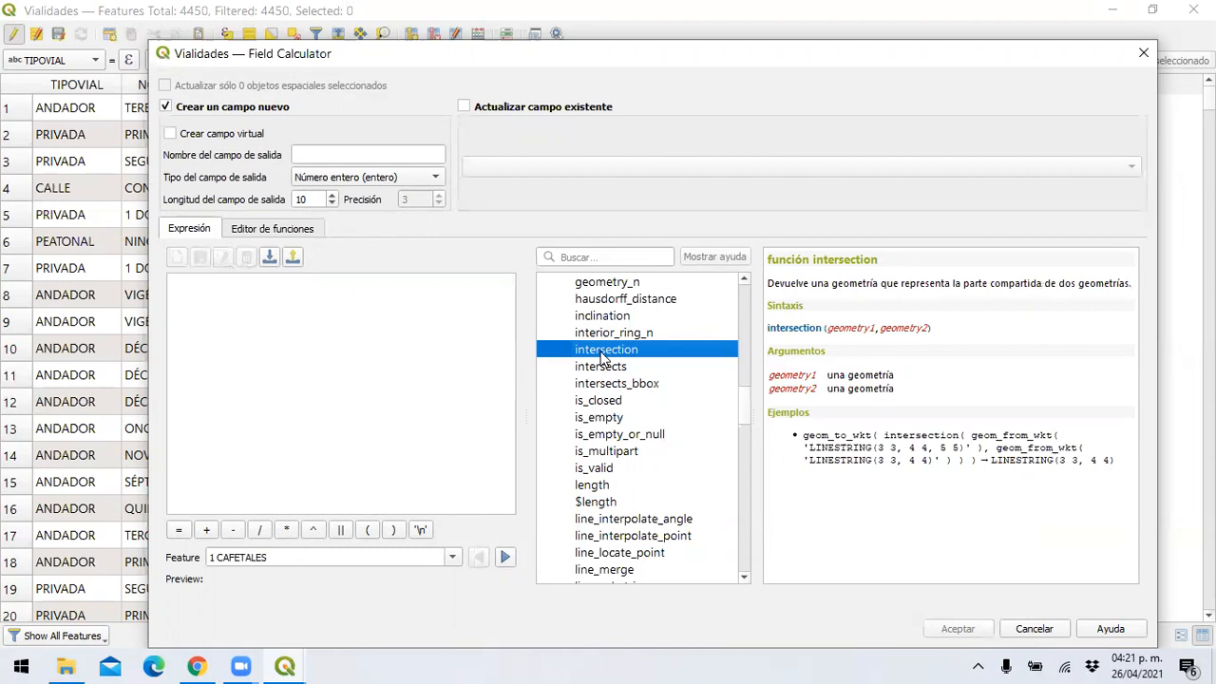
double_click(601, 350)
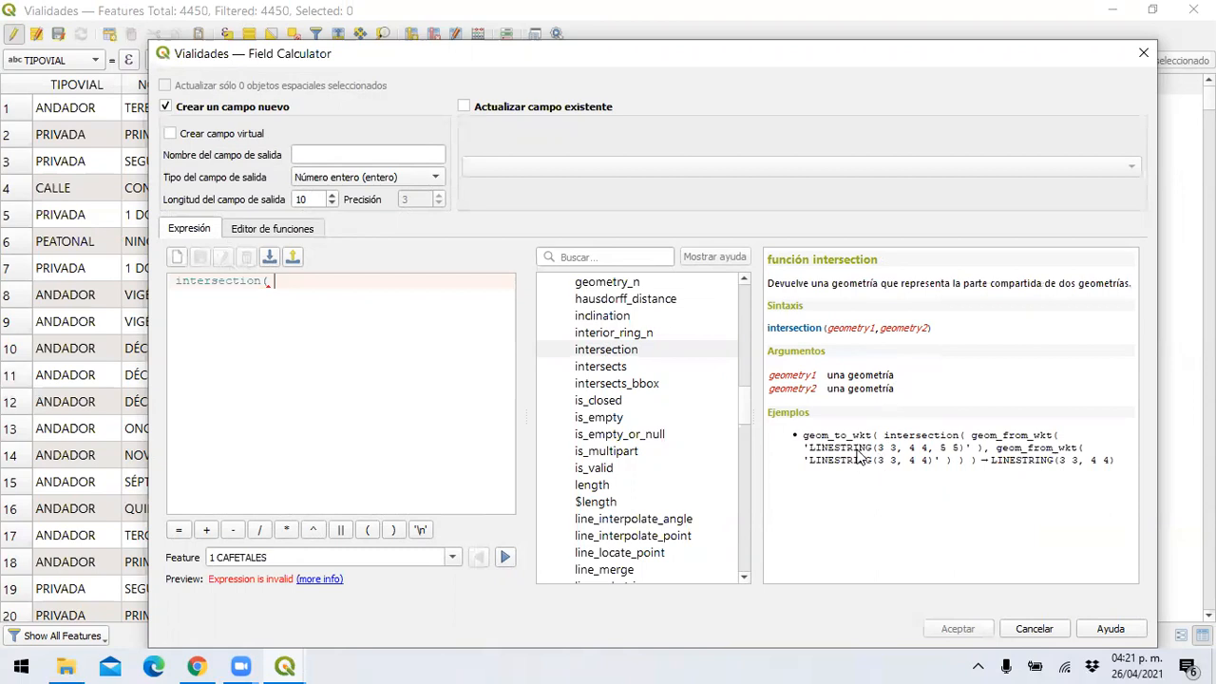
Step: Review the help for the intersection, length and $length functions to compare how they calculate
click(623, 348)
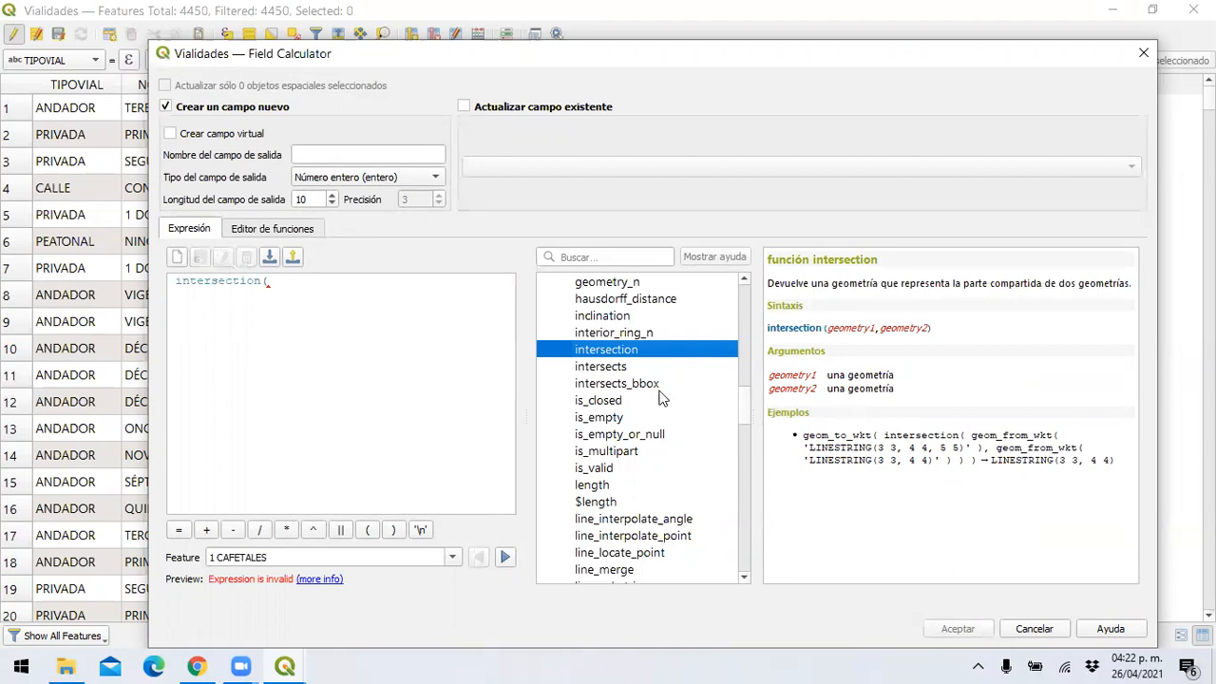
scroll(662, 421, down, 1)
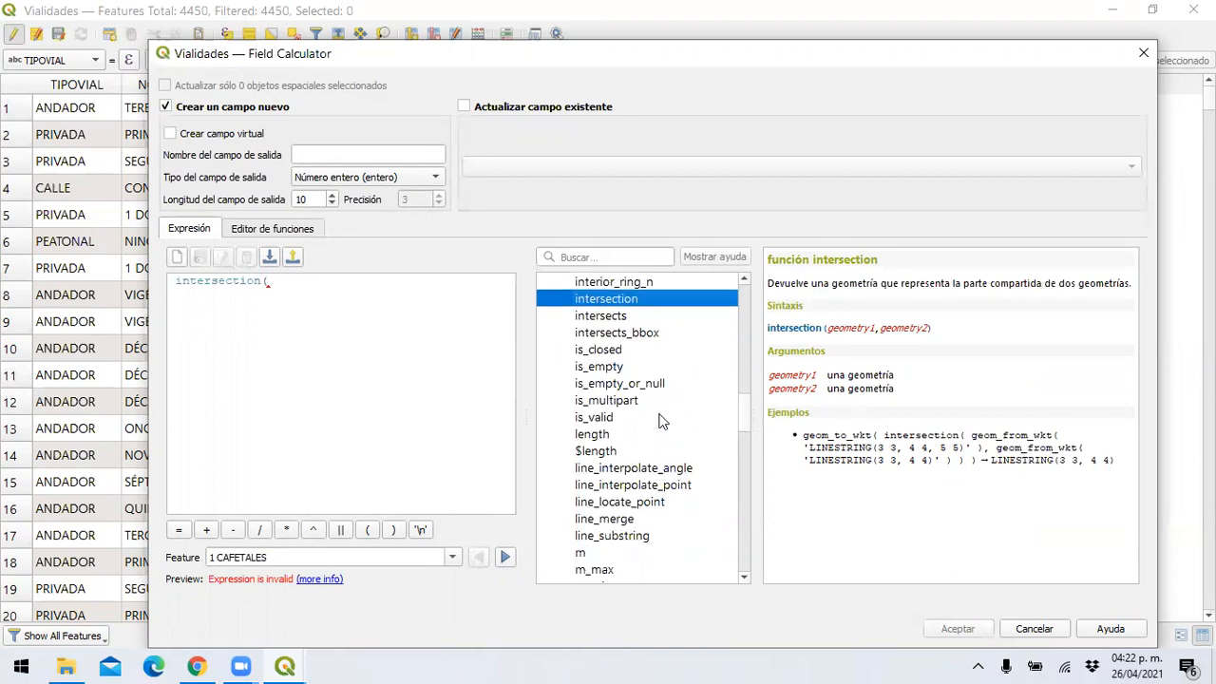
click(608, 437)
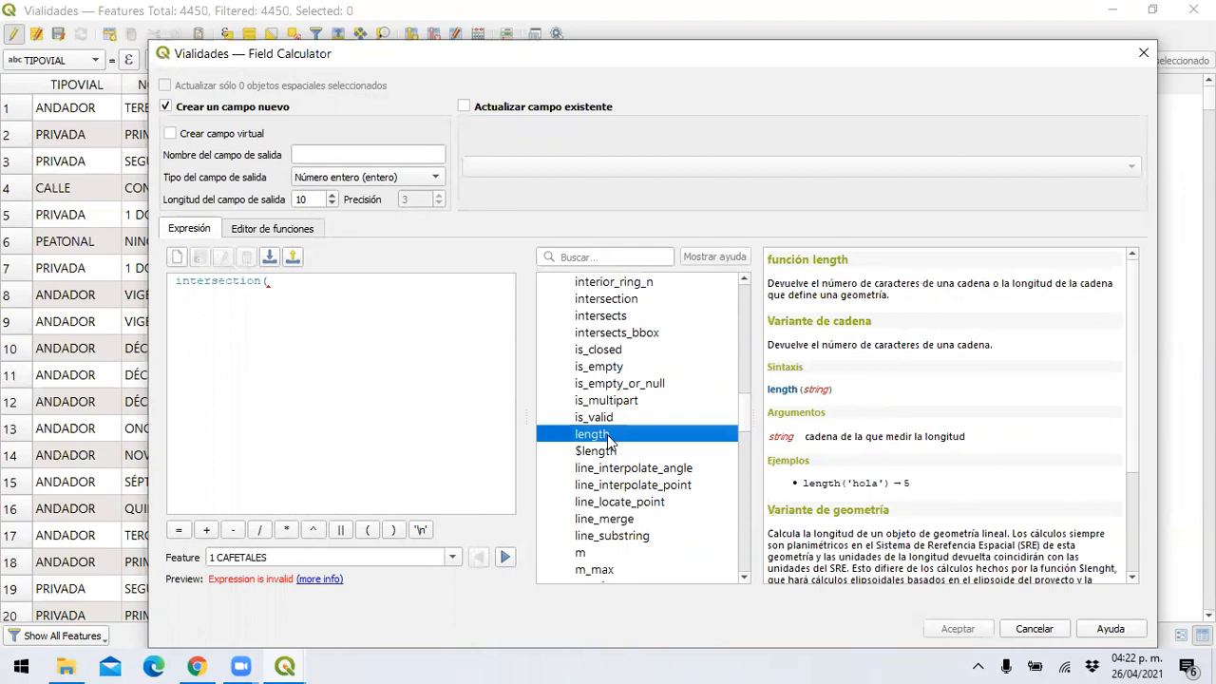
scroll(608, 439, down, 1)
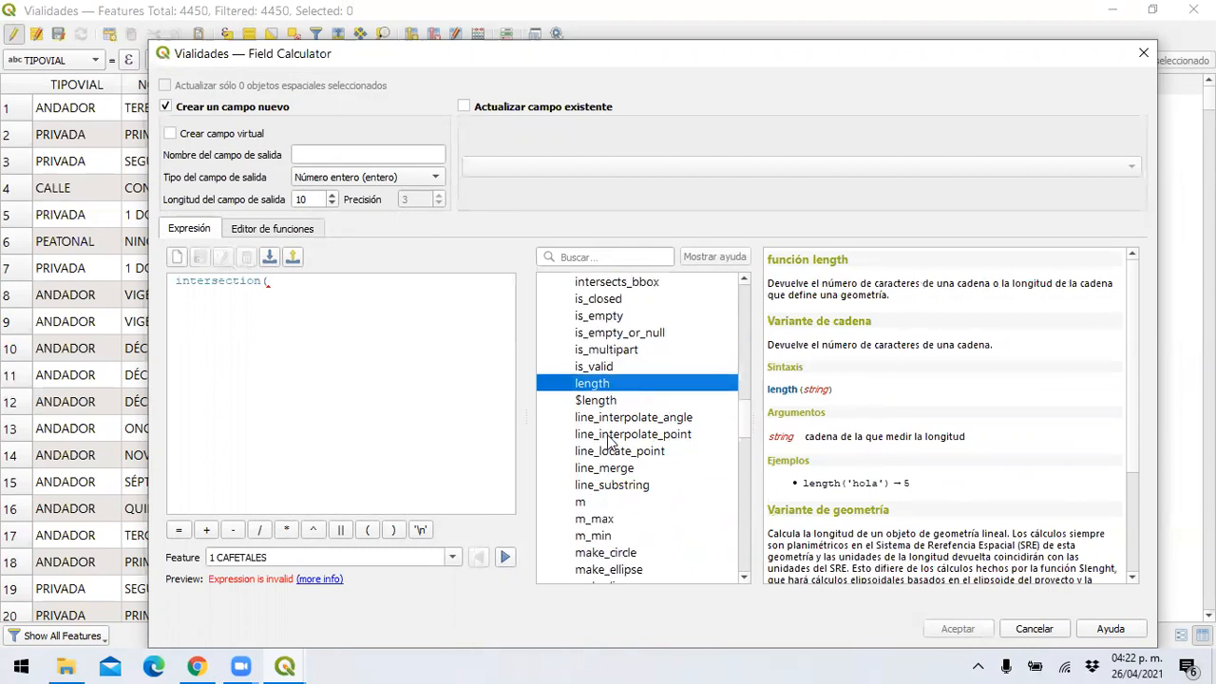
click(604, 401)
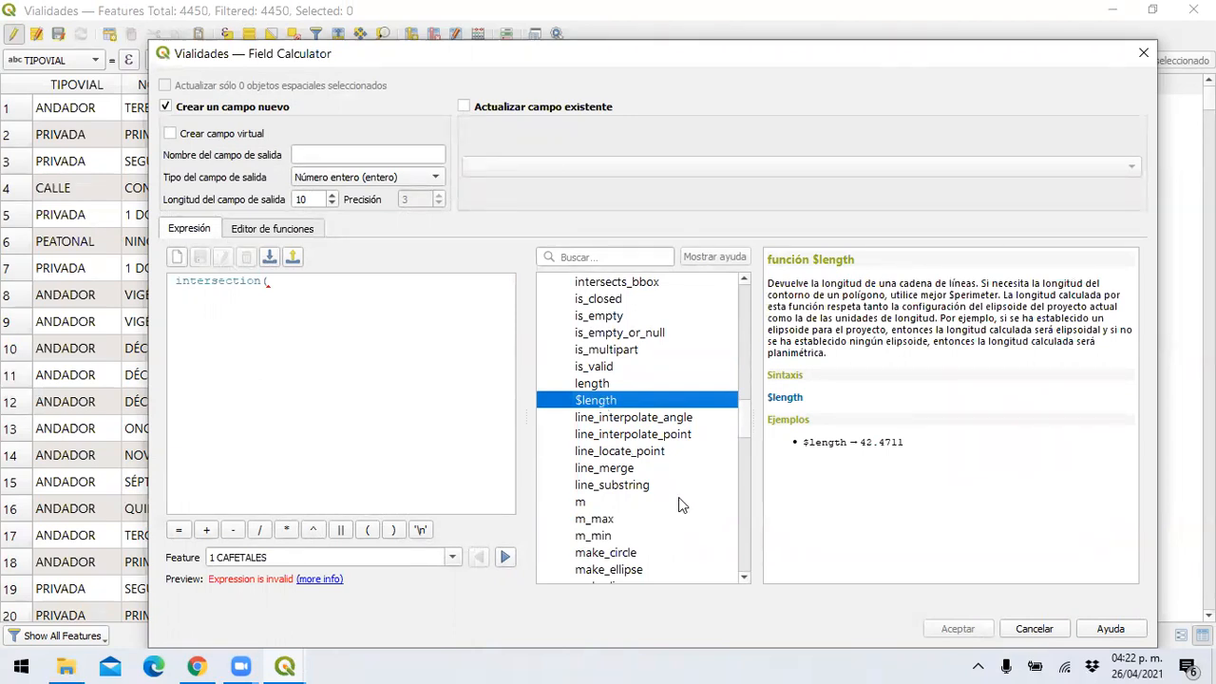
scroll(678, 497, down, 2)
scroll(678, 503, down, 1)
scroll(678, 497, up, 1)
scroll(679, 497, up, 1)
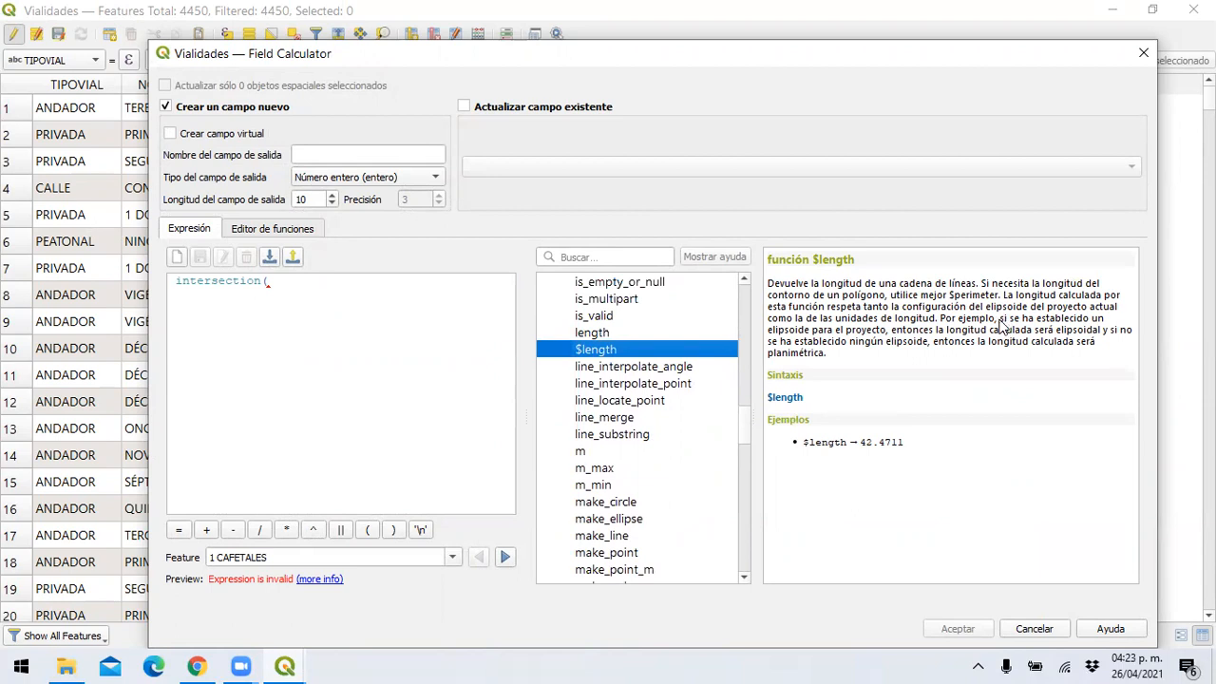
Step: Clear the intersection text from the expression and insert the $length function instead
click(363, 285)
key(BackSpace)
key(BackSpace)
key(BackSpace)
key(BackSpace)
key(BackSpace)
key(BackSpace)
key(BackSpace)
key(BackSpace)
key(BackSpace)
key(BackSpace)
key(BackSpace)
key(BackSpace)
key(BackSpace)
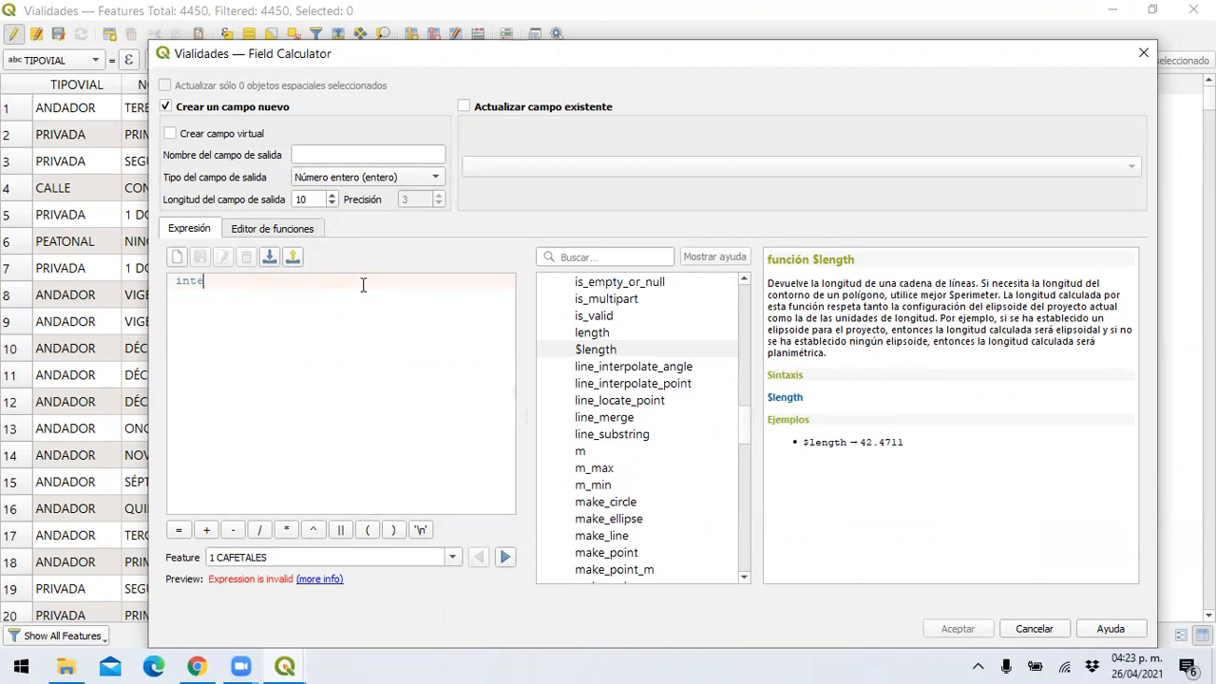
double_click(595, 351)
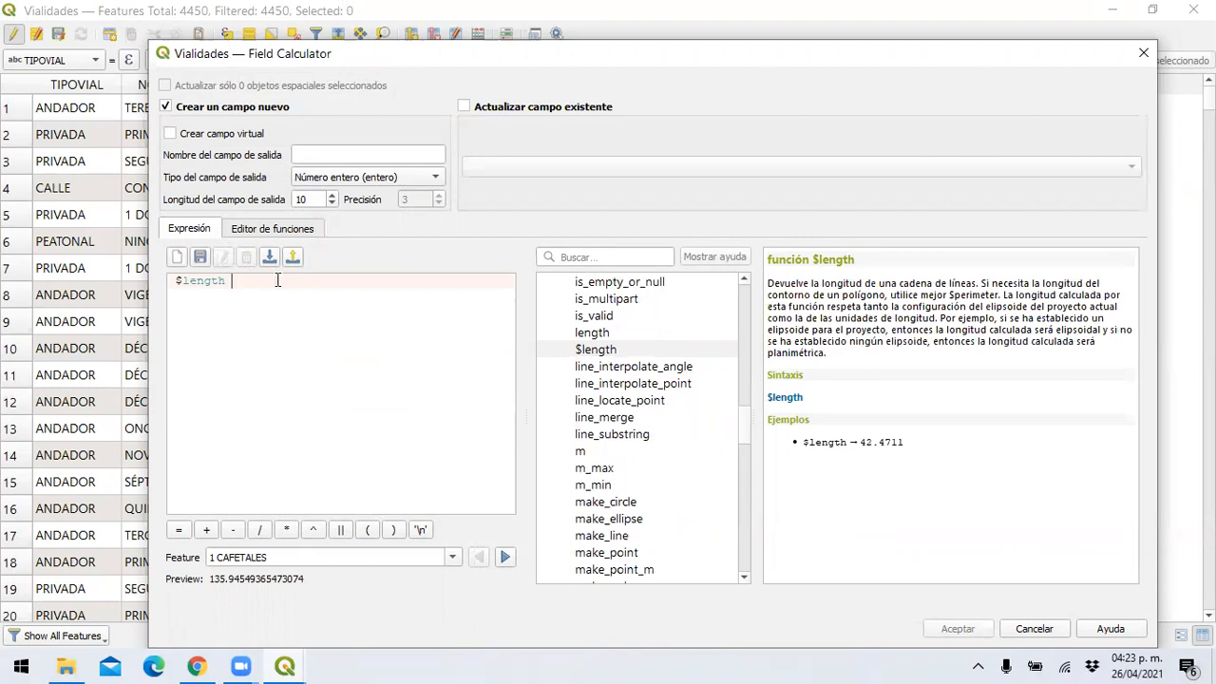
Step: Name the new field Longitud, make it a decimal number with precision 4, and calculate it for the Vialidades table
click(320, 153)
text(Log)
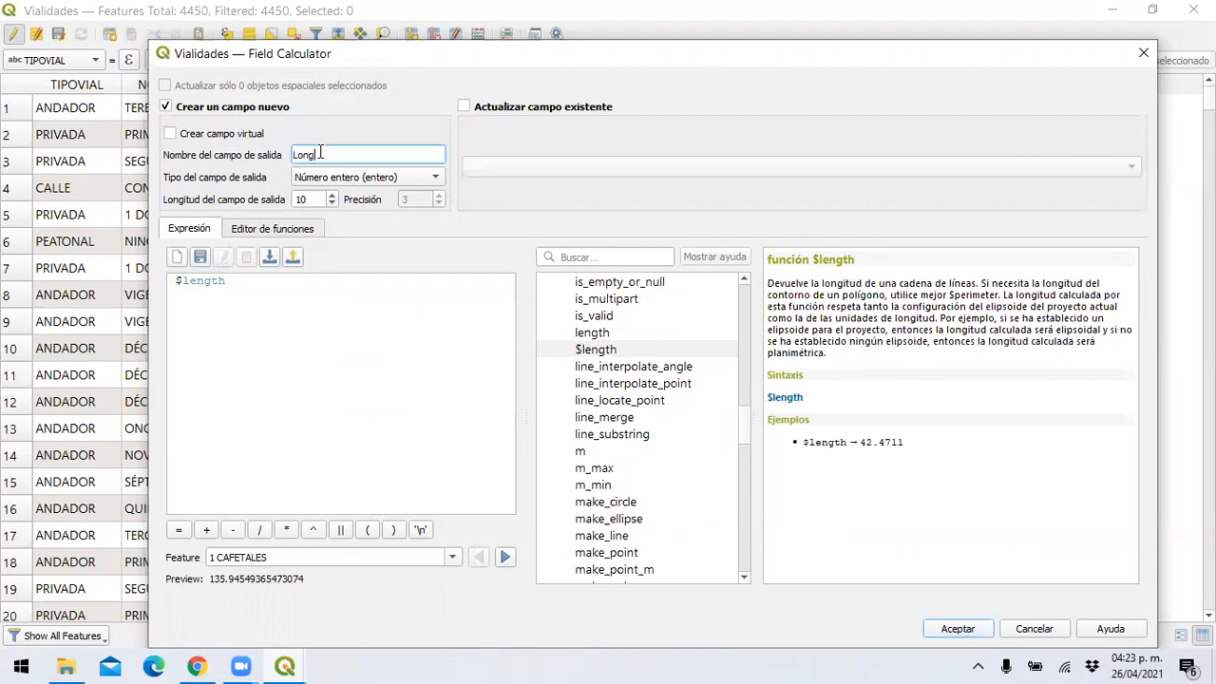
text(gitud d)
click(406, 182)
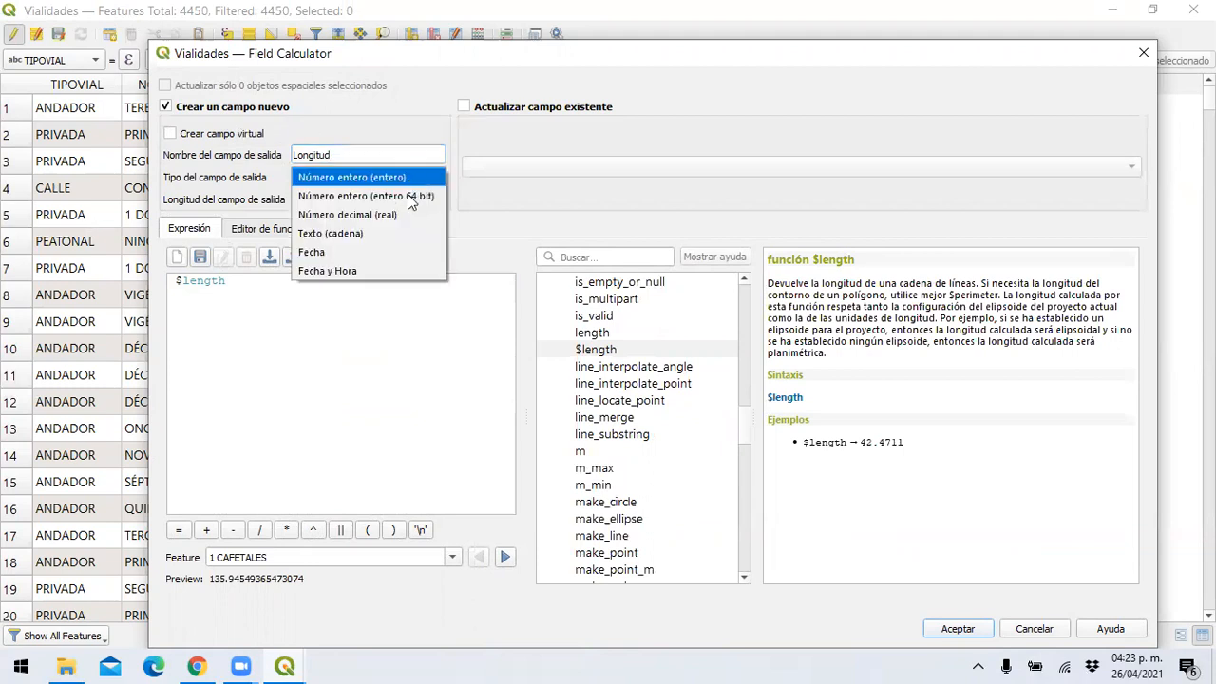
click(405, 213)
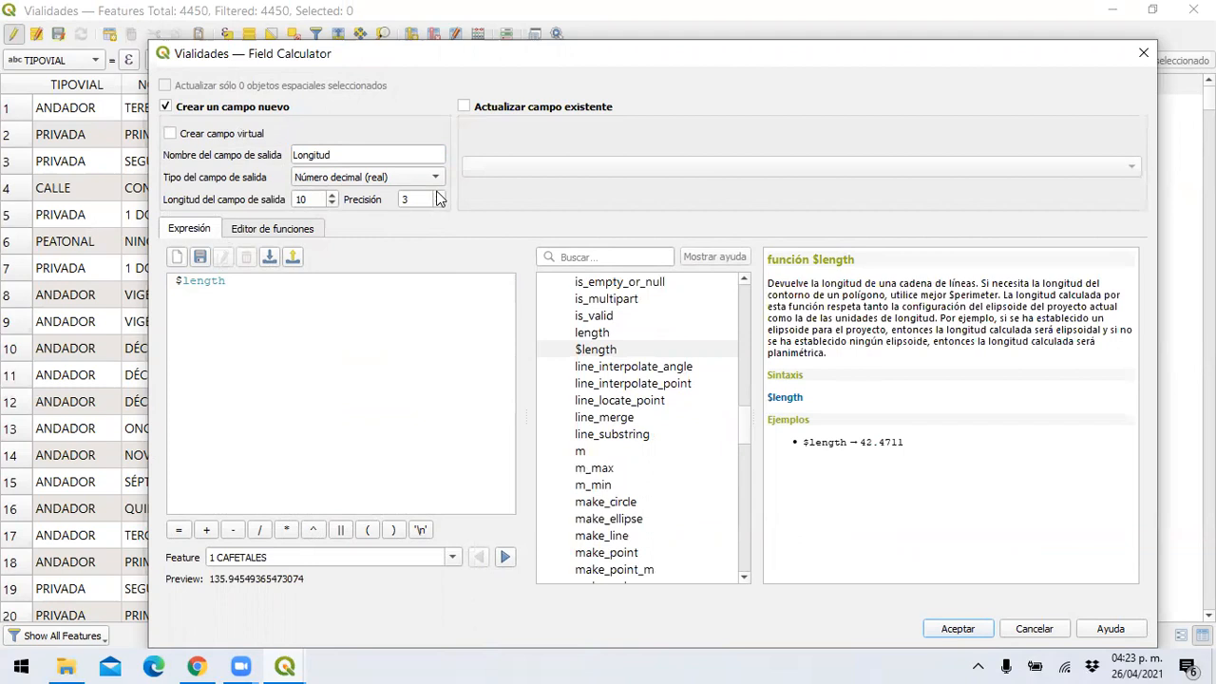
click(439, 195)
click(408, 288)
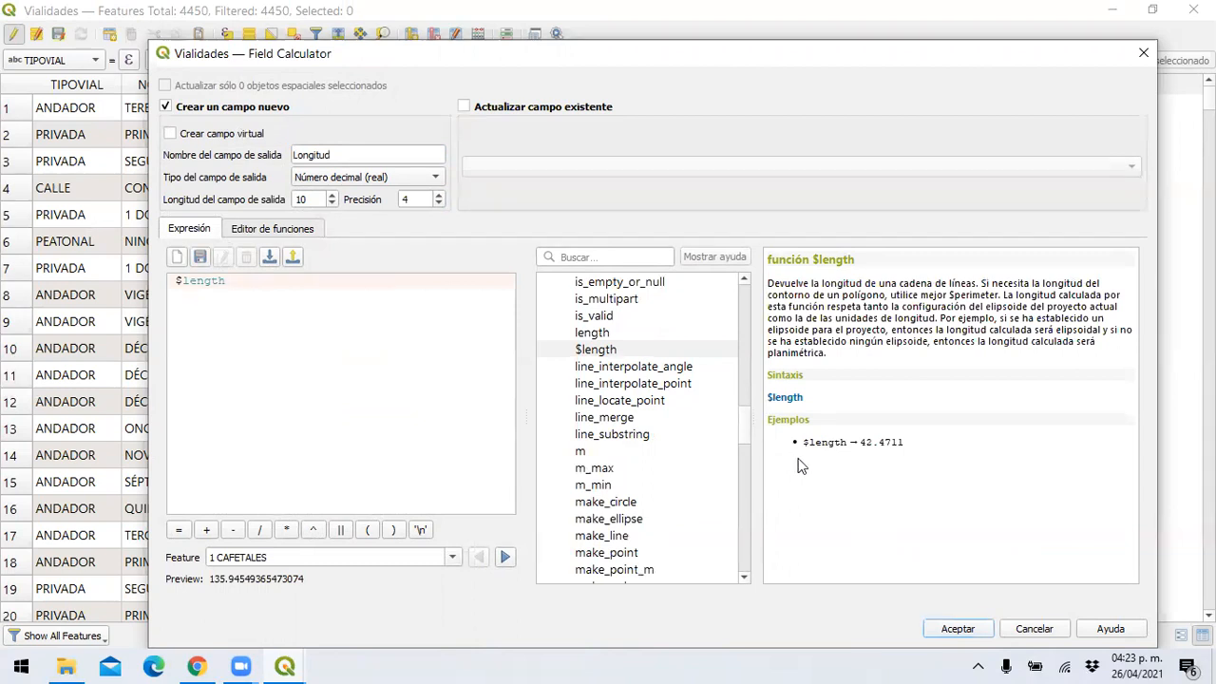
click(960, 629)
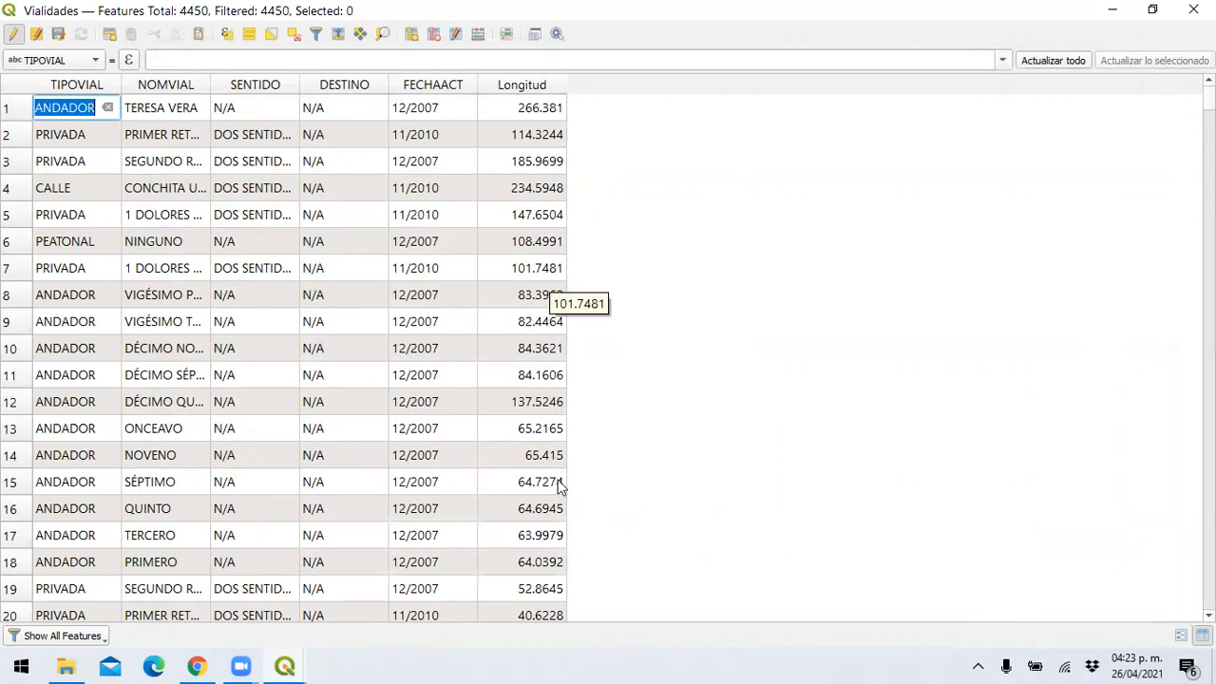
Step: Review the Longitud values, save the edits to the Vialidades table and close it
scroll(532, 447, down, 12)
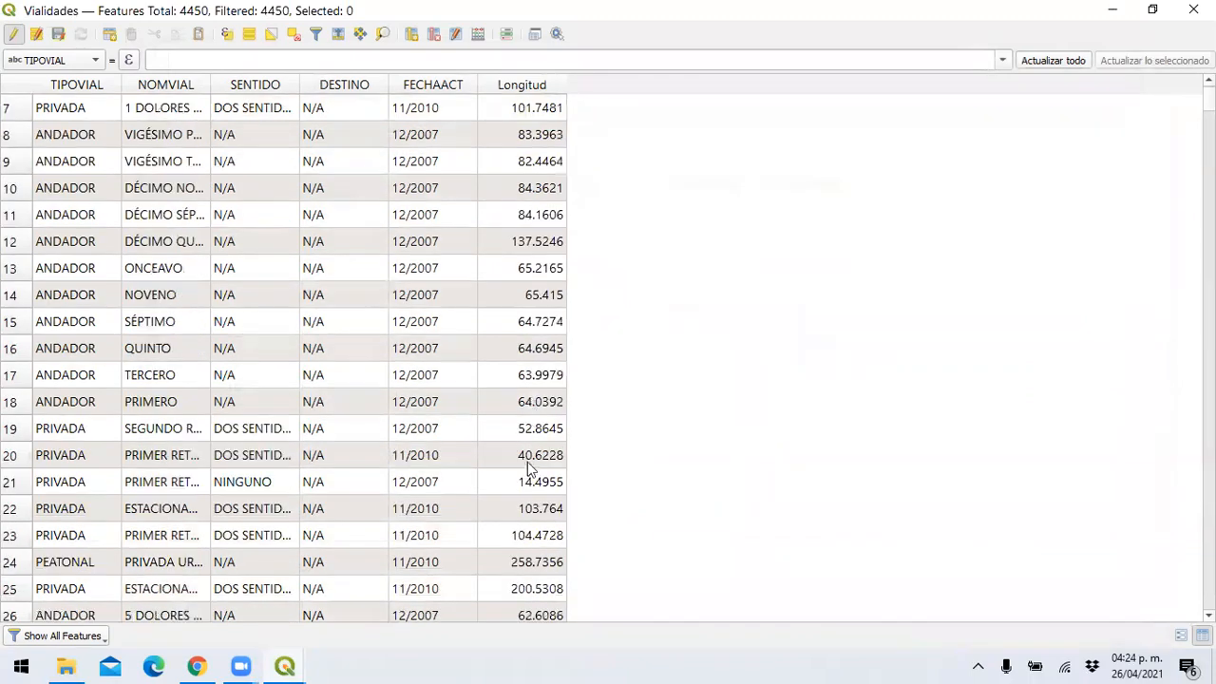
scroll(529, 478, down, 20)
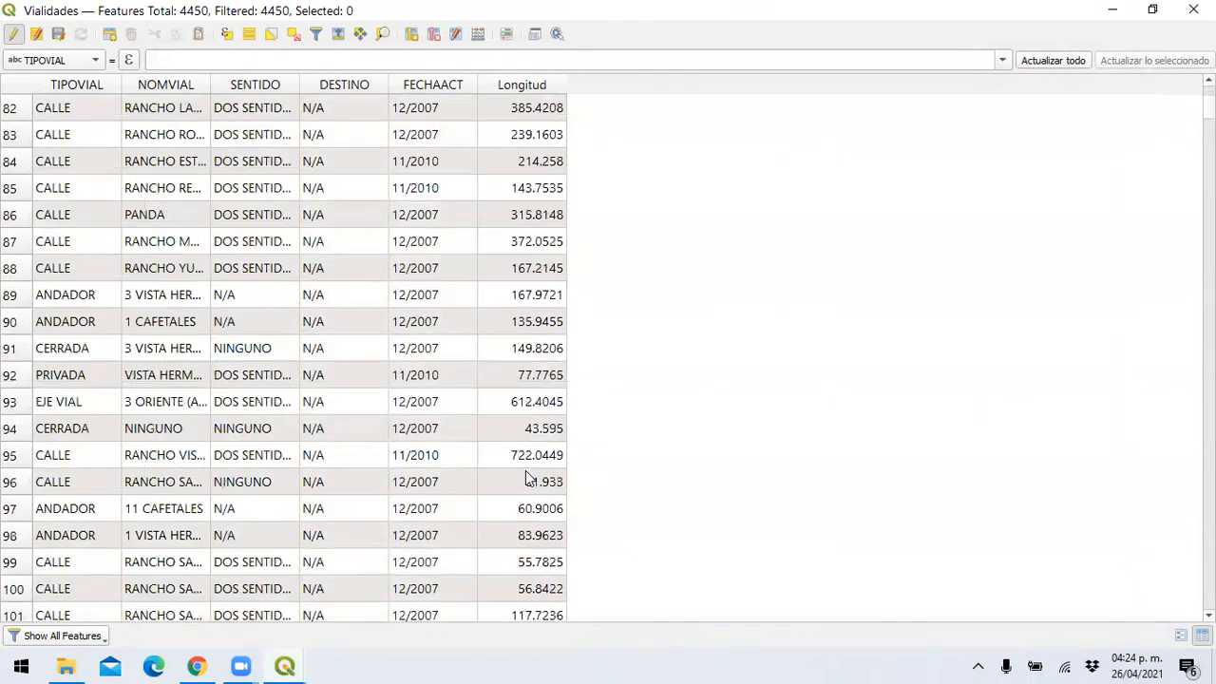
scroll(521, 468, up, 3)
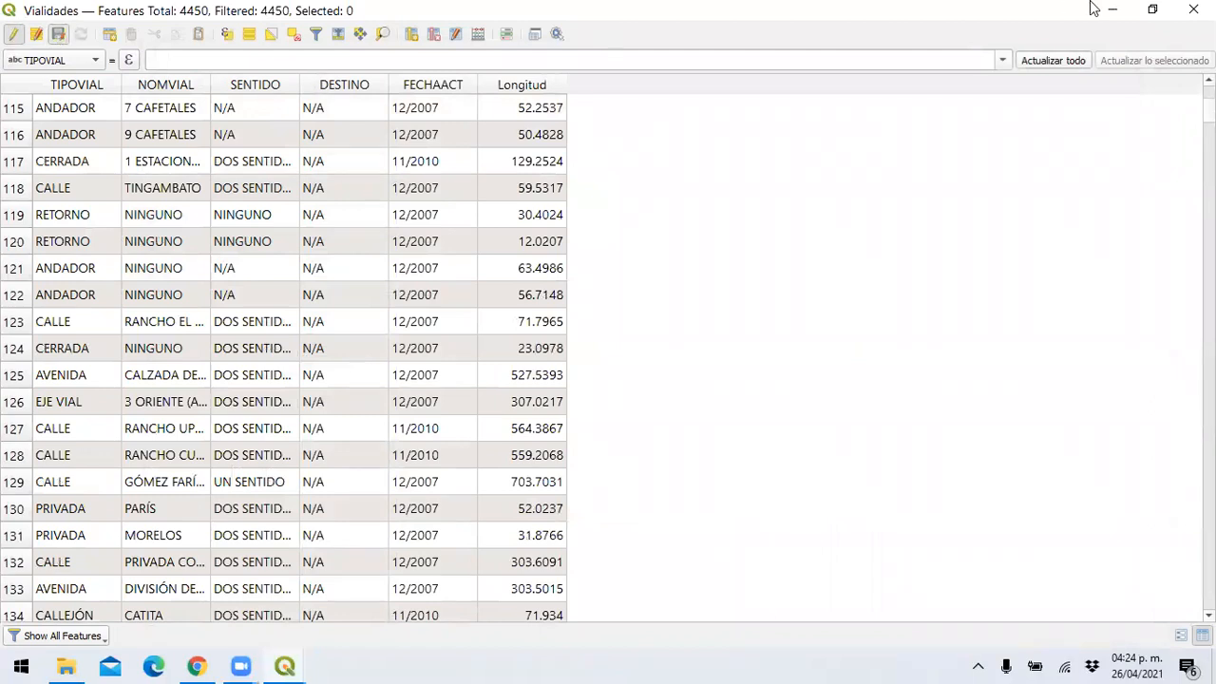
click(58, 34)
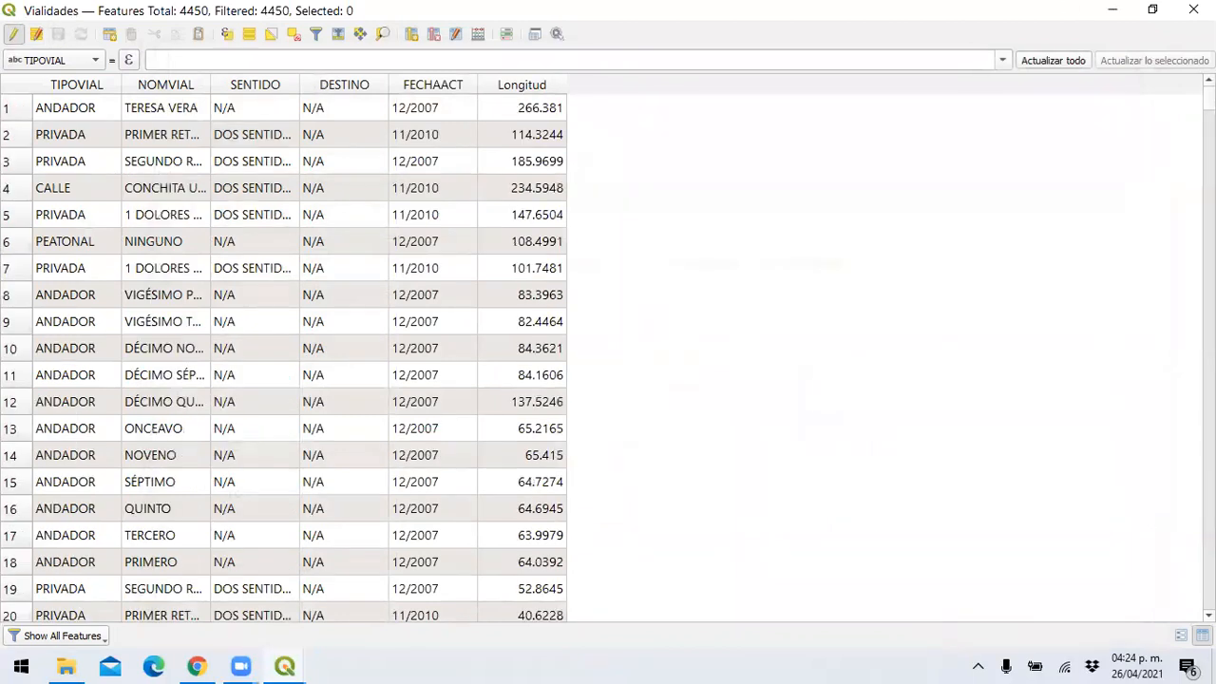
click(1193, 9)
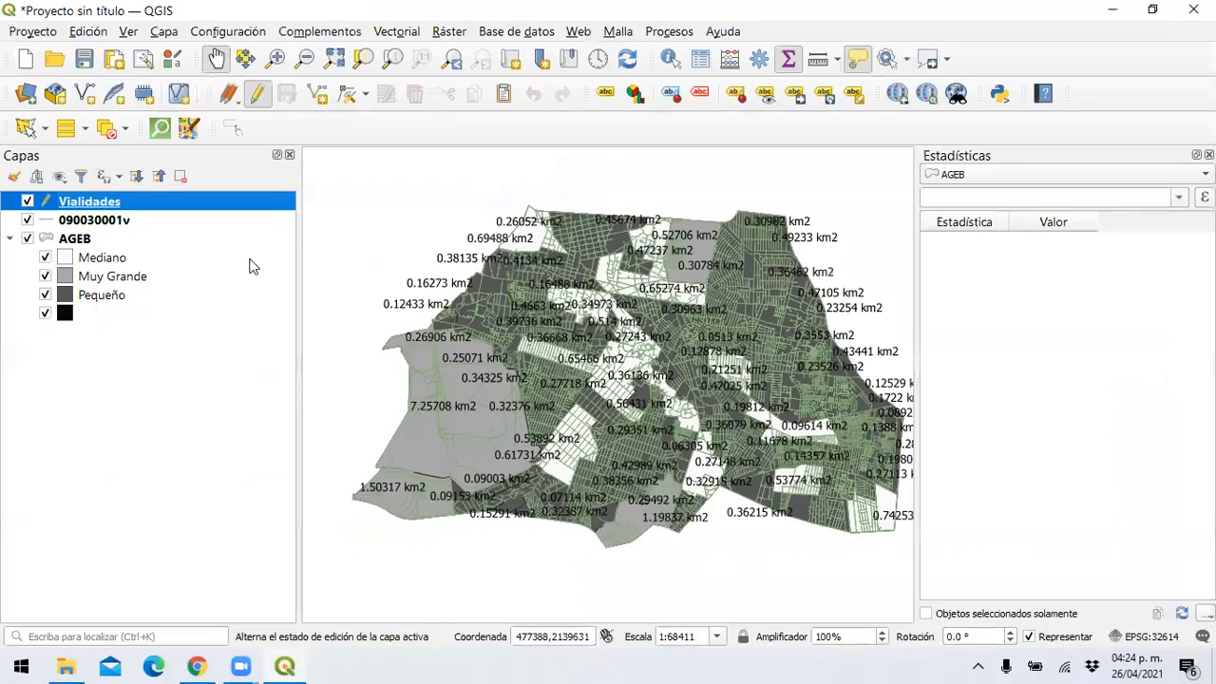
Step: Switch the Vialidades layer to graduated (Graduado) symbology with the Intervalo igual mode and 6 classes
right_click(124, 204)
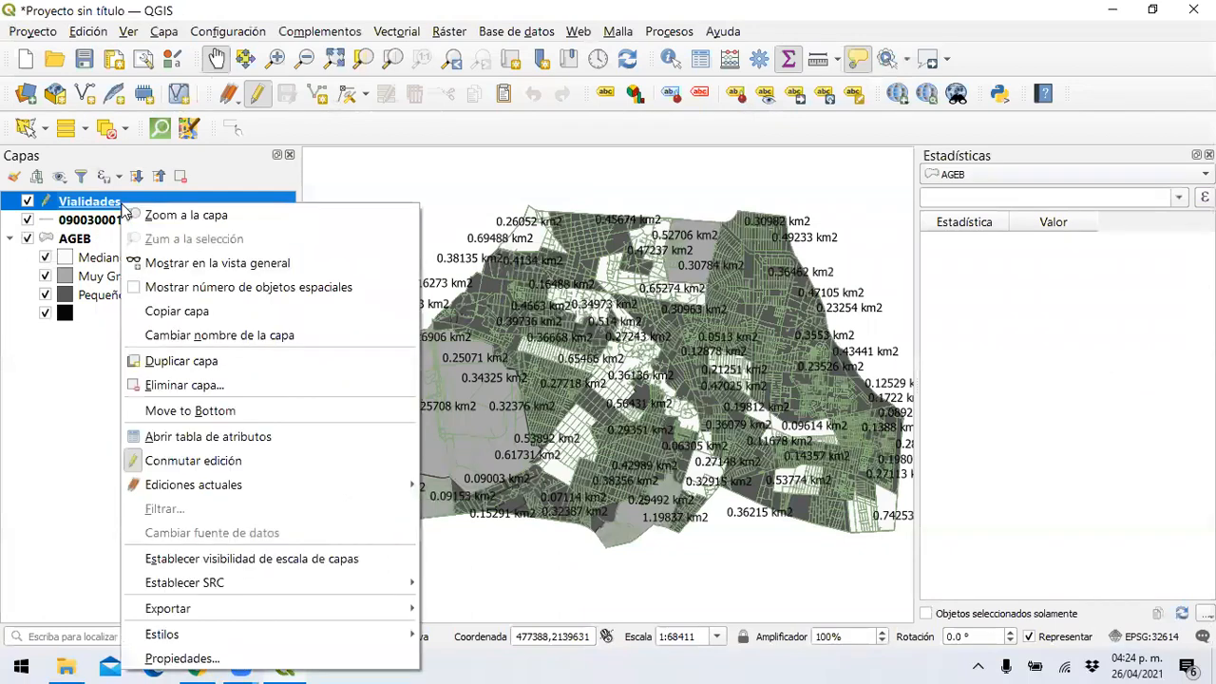
click(217, 660)
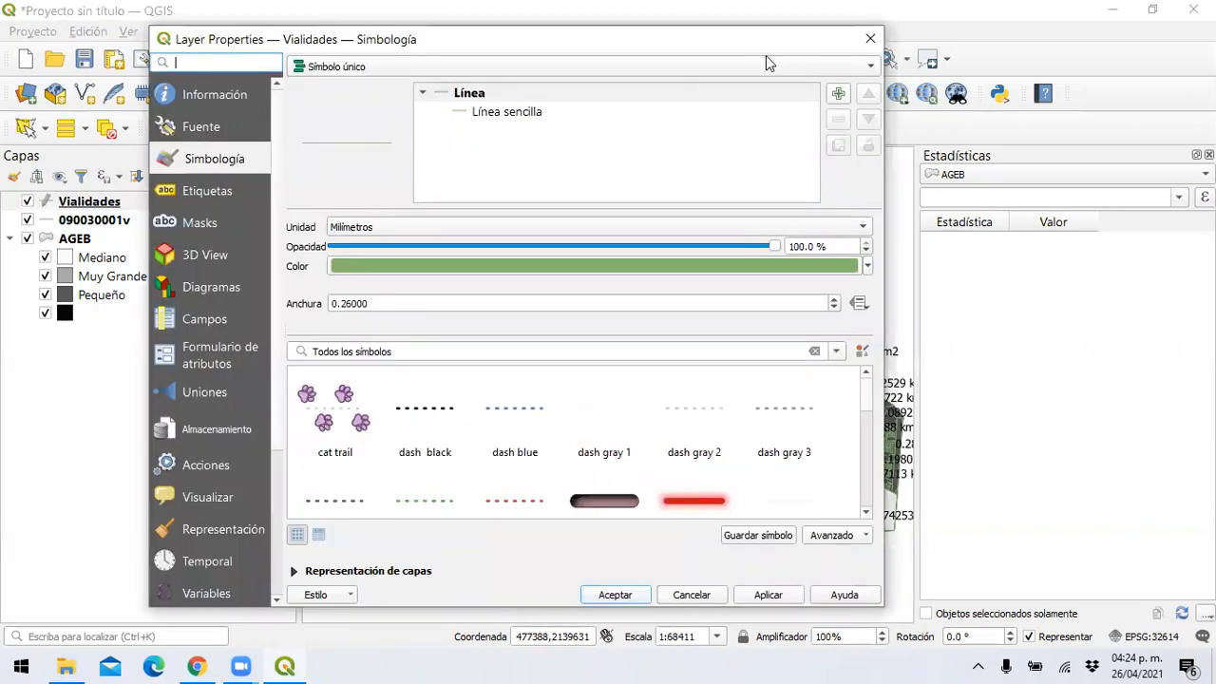
click(790, 65)
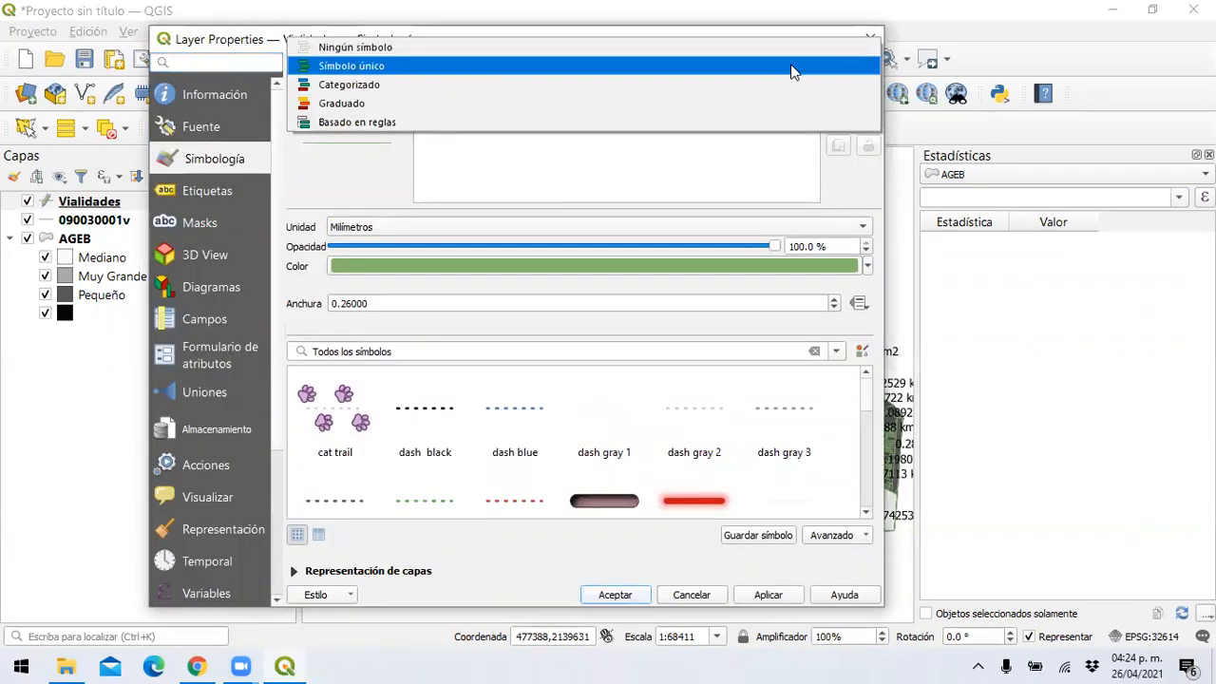
click(755, 109)
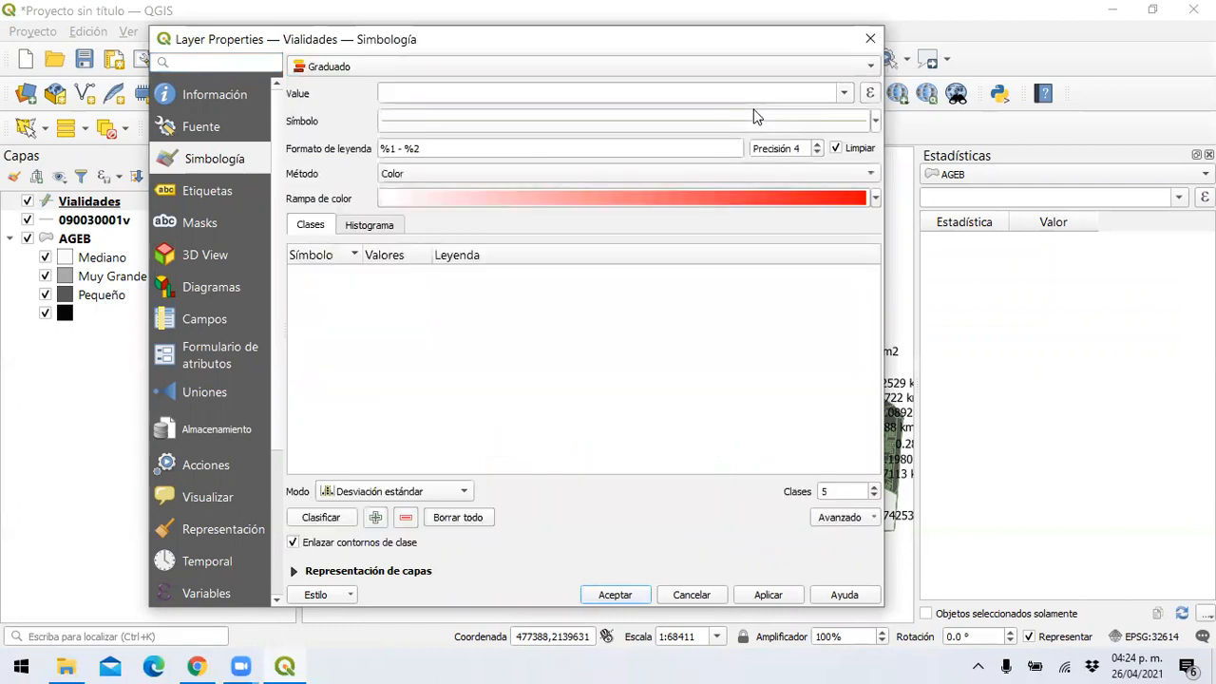
click(875, 198)
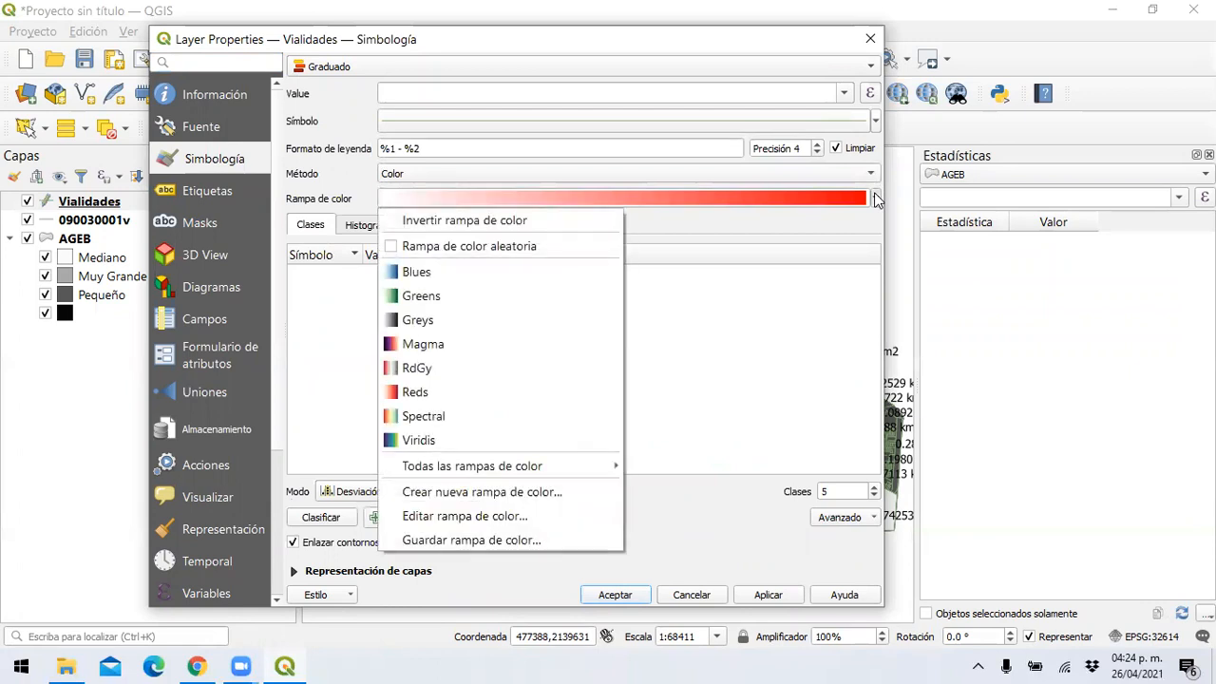
click(875, 198)
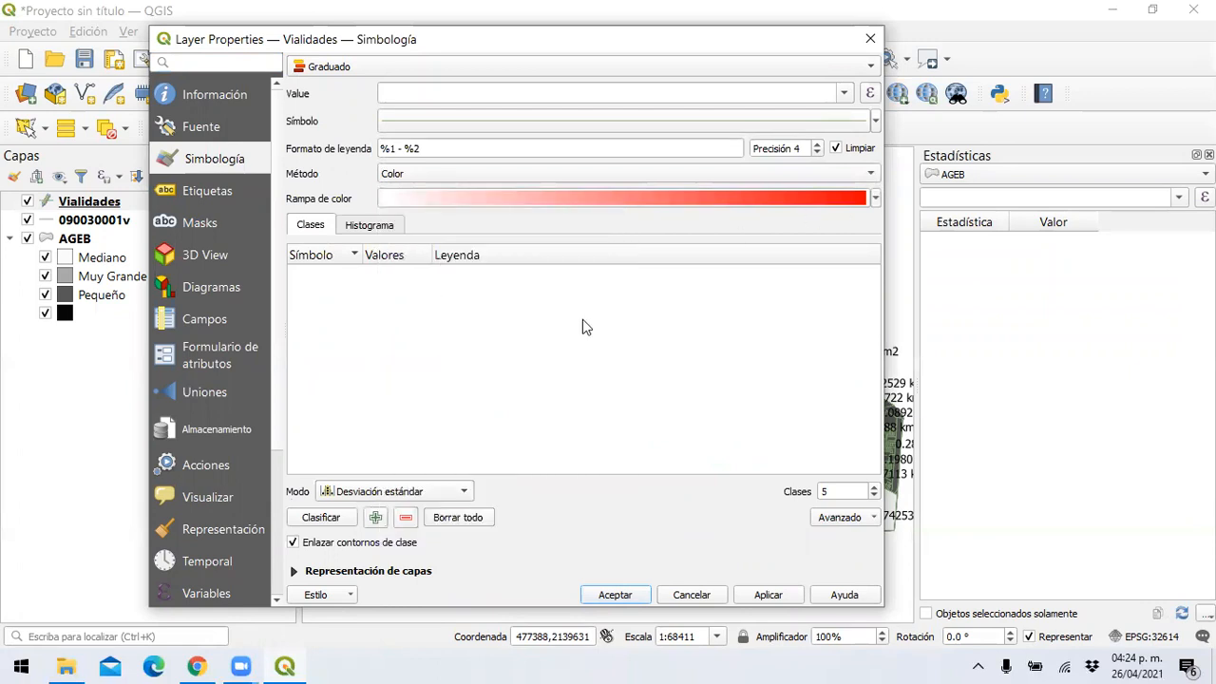
click(433, 501)
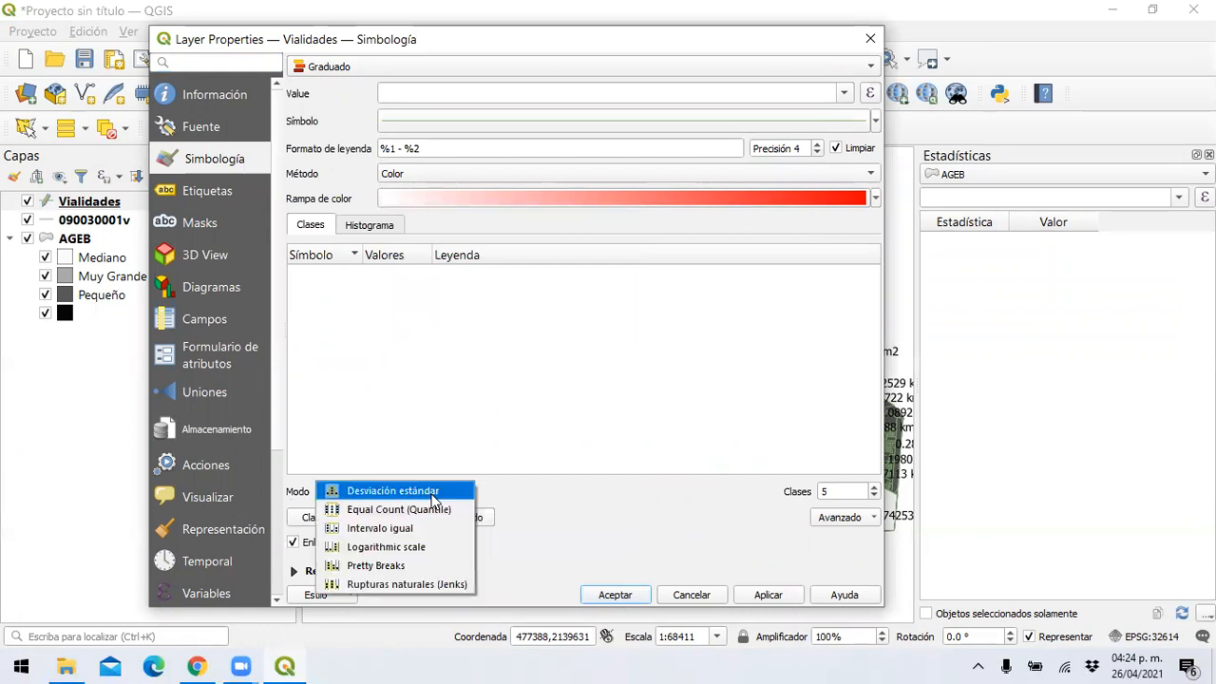
click(427, 528)
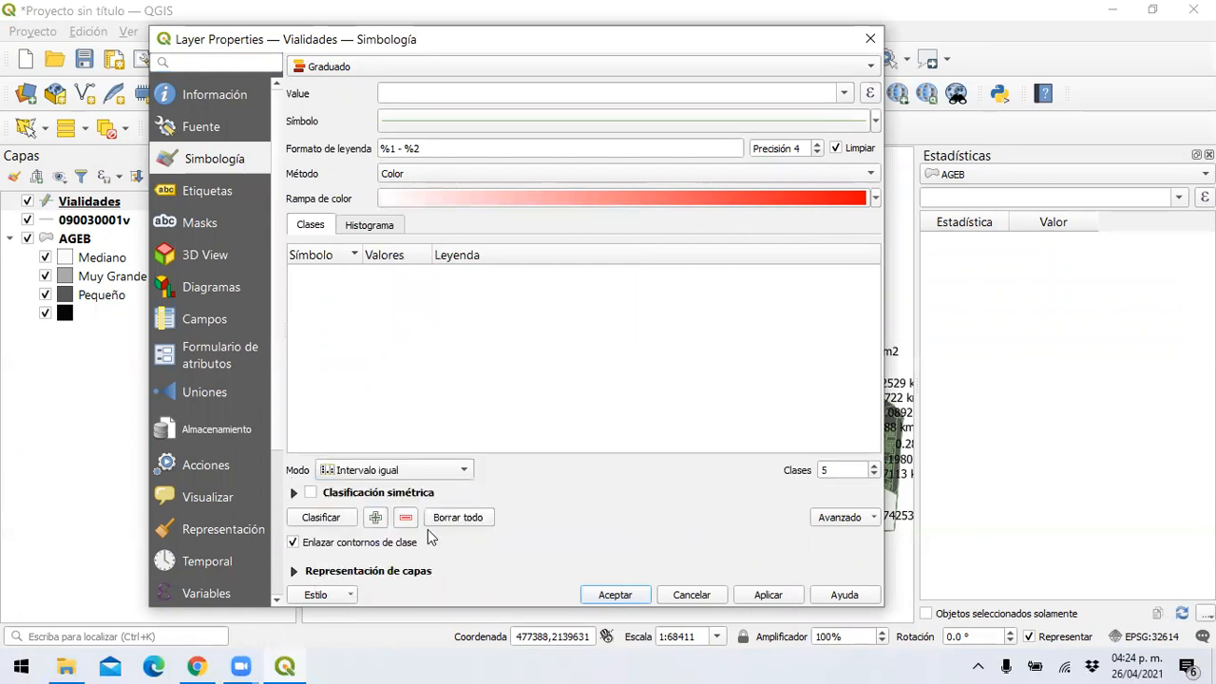
click(872, 465)
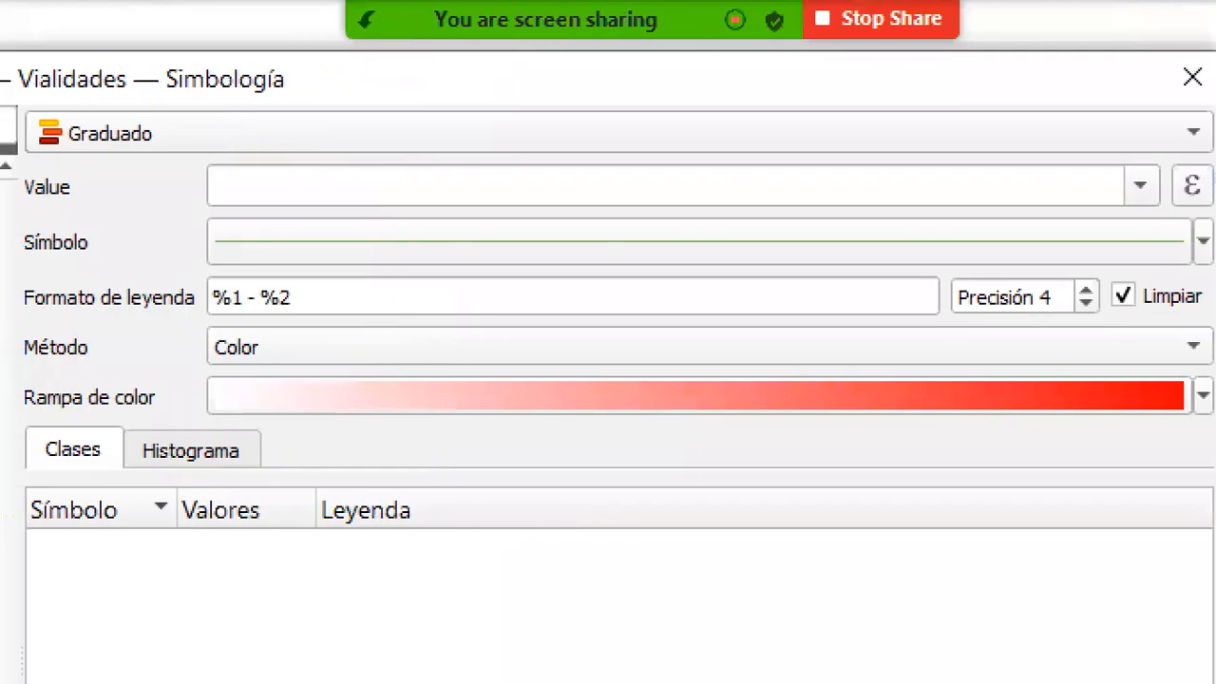
mouse_move(109, 112)
mouse_down()
mouse_move(90, 111)
mouse_move(130, 161)
mouse_move(106, 101)
mouse_up()
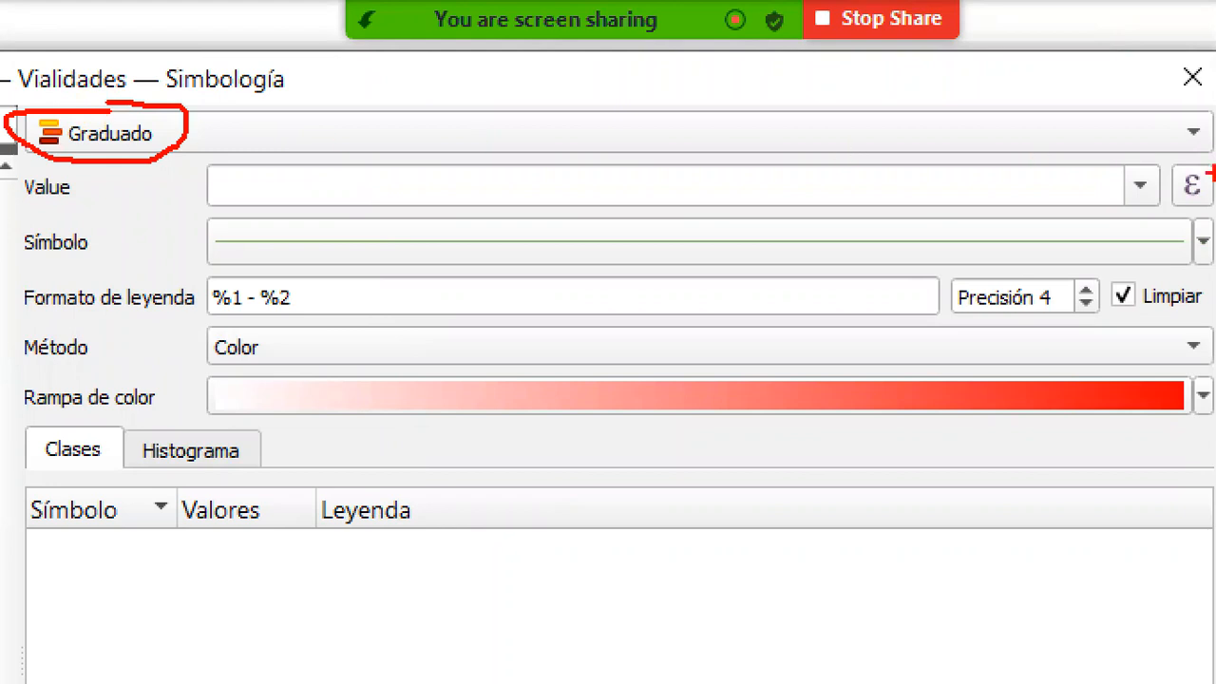
mouse_move(1138, 161)
mouse_down()
mouse_move(1103, 211)
mouse_move(1126, 158)
mouse_move(1081, 164)
mouse_up()
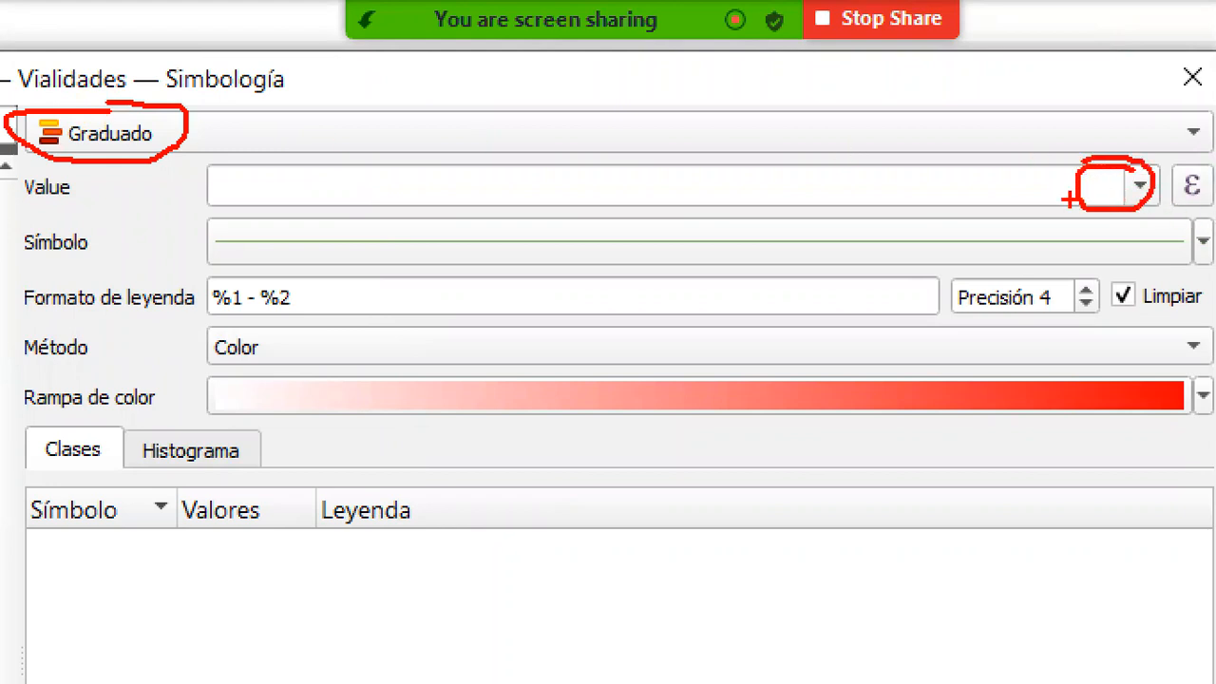
drag(367, 360, 302, 359)
mouse_move(197, 359)
mouse_down()
mouse_move(115, 361)
mouse_move(125, 418)
mouse_move(157, 364)
mouse_up()
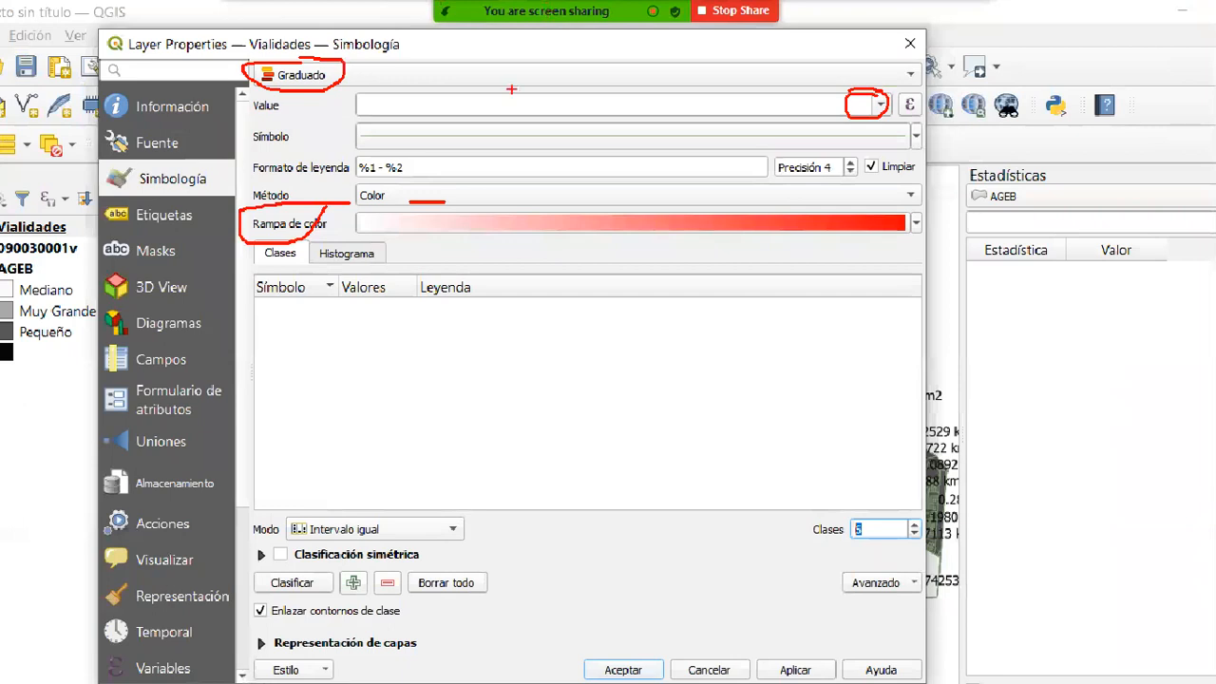
mouse_move(836, 485)
mouse_down()
mouse_move(832, 555)
mouse_move(914, 501)
mouse_move(804, 498)
mouse_up()
mouse_move(370, 503)
mouse_down()
mouse_move(366, 556)
mouse_move(342, 505)
mouse_up()
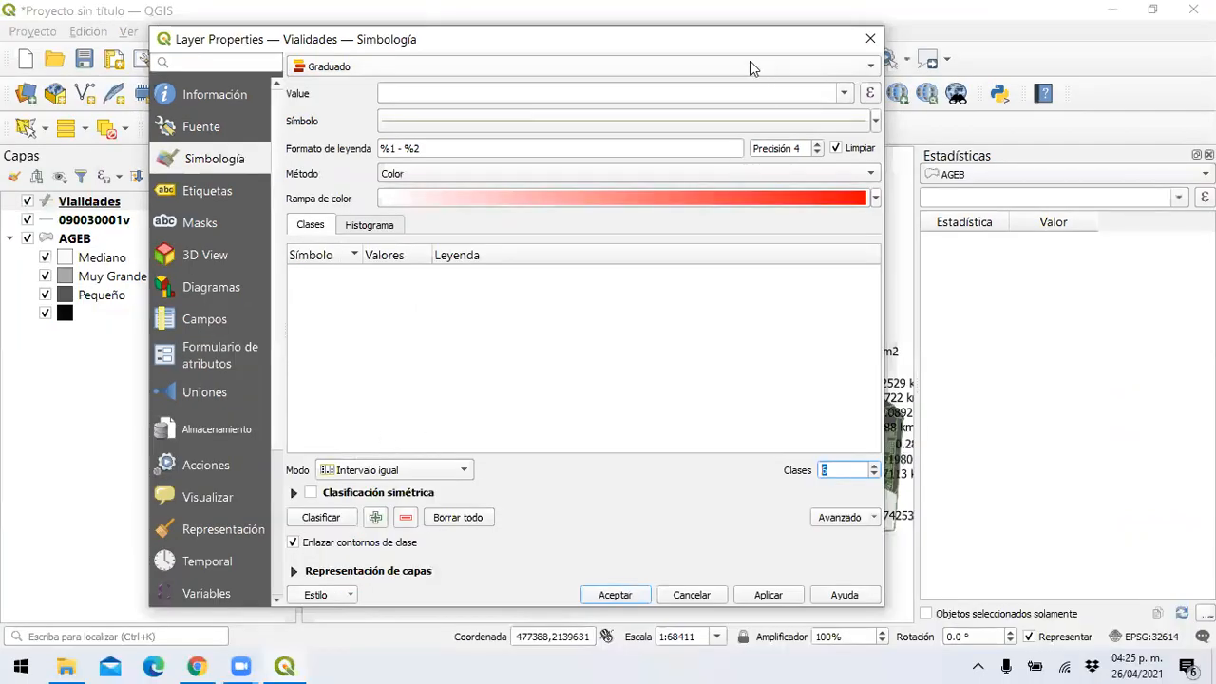
Step: Classify the Vialidades symbology by the Longitud field and apply it to the layer
click(844, 93)
click(777, 112)
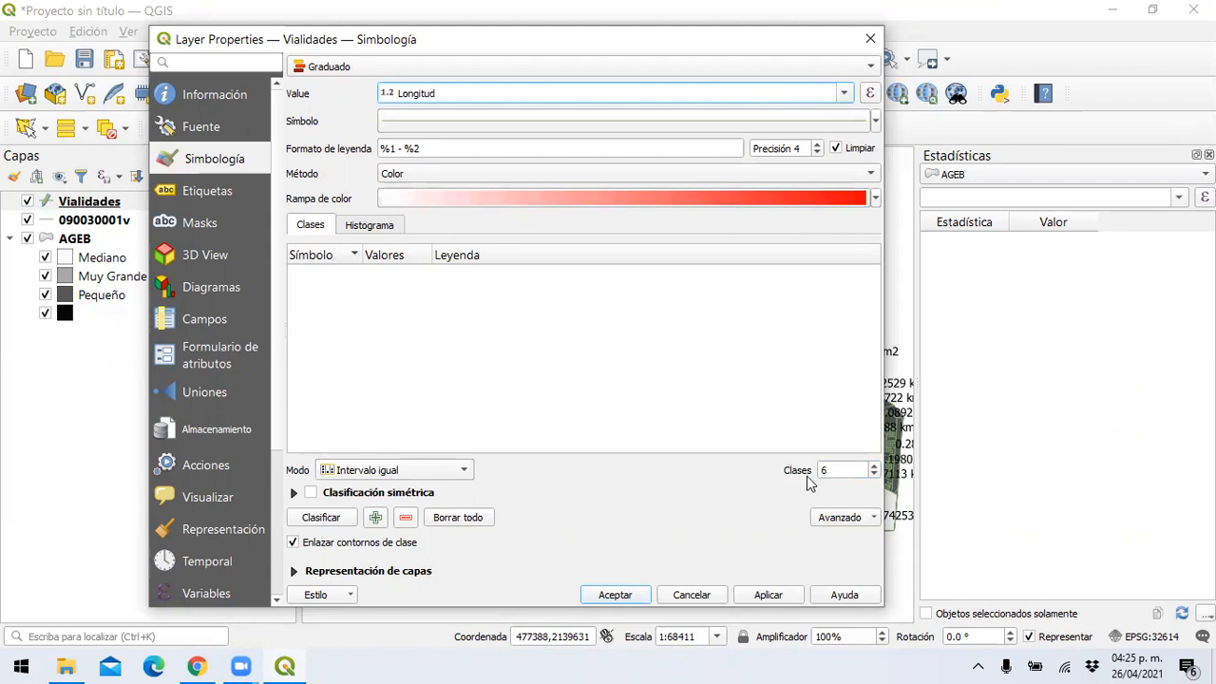
click(320, 517)
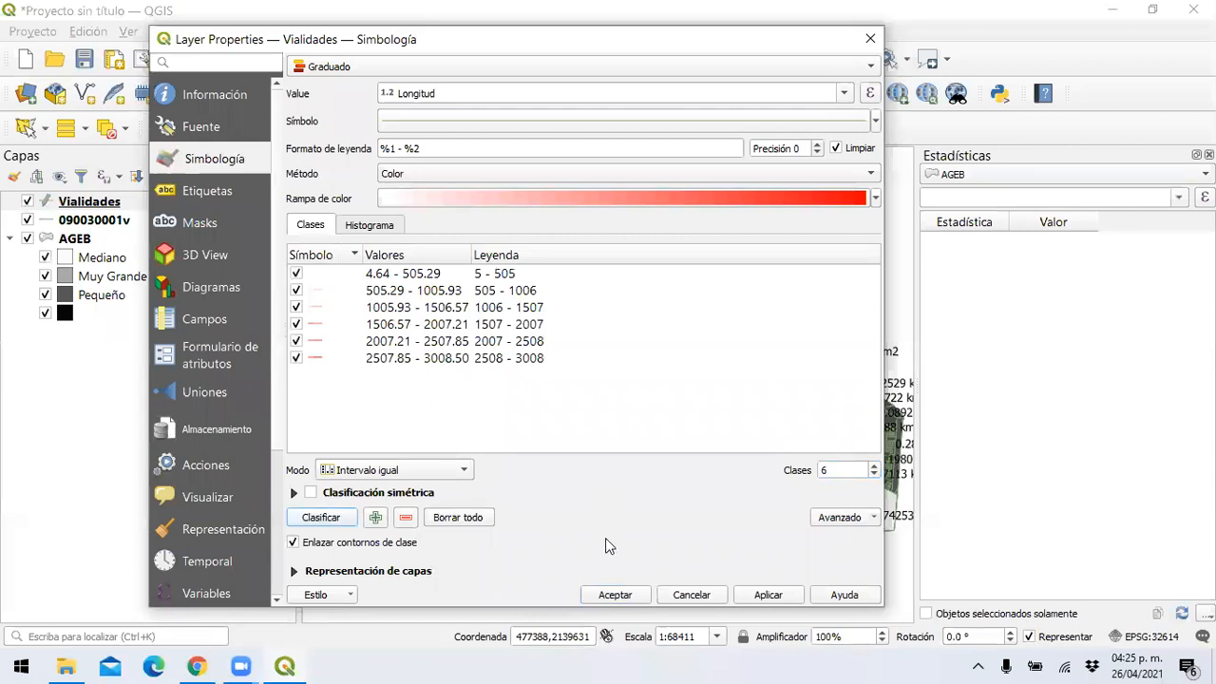
click(760, 596)
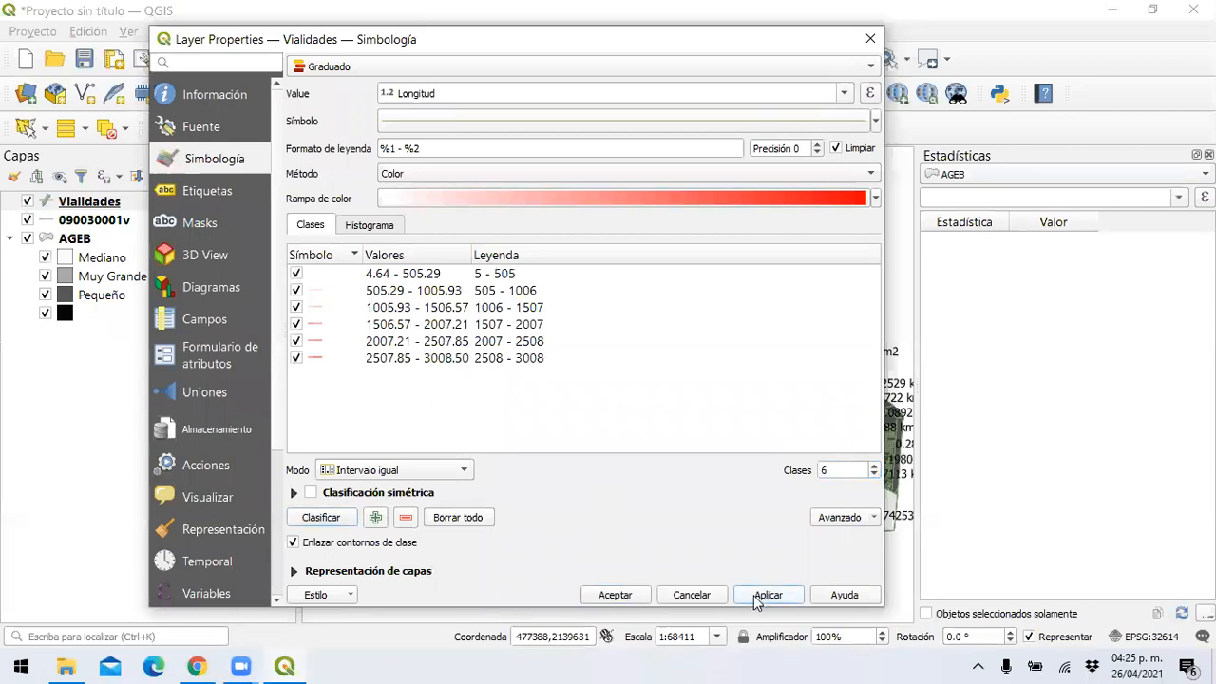
click(614, 595)
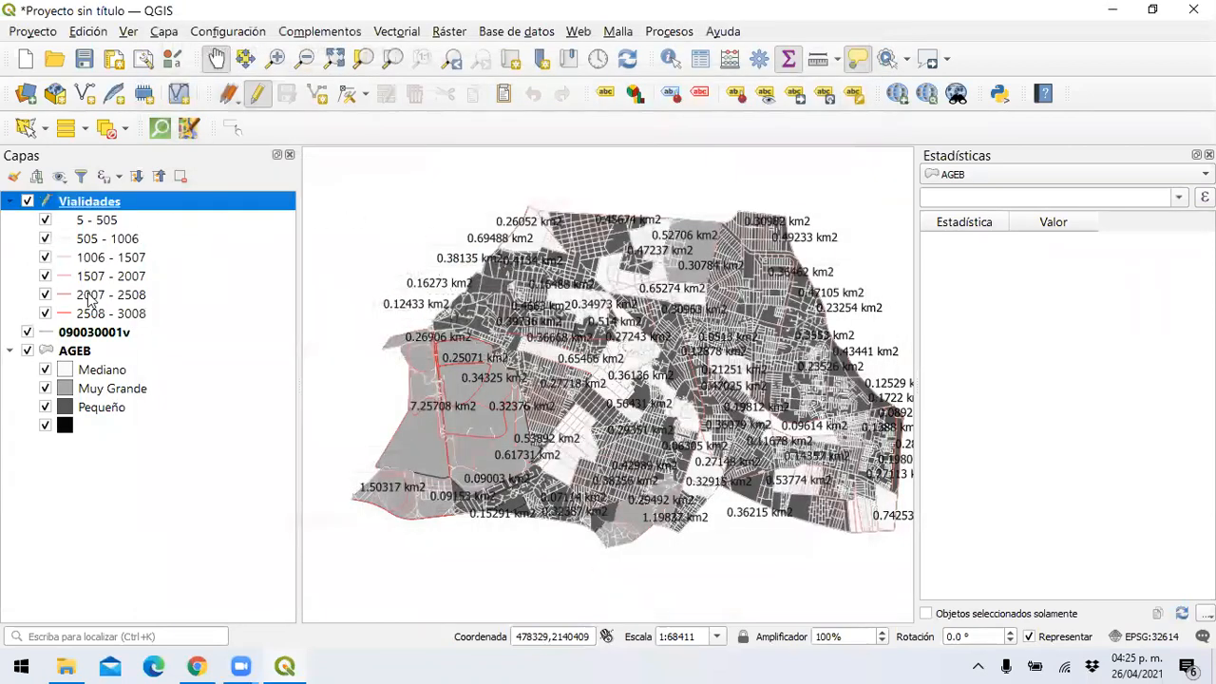
Step: Hide the 090030001v and AGEB layers and examine the graduated roads on the map
click(27, 332)
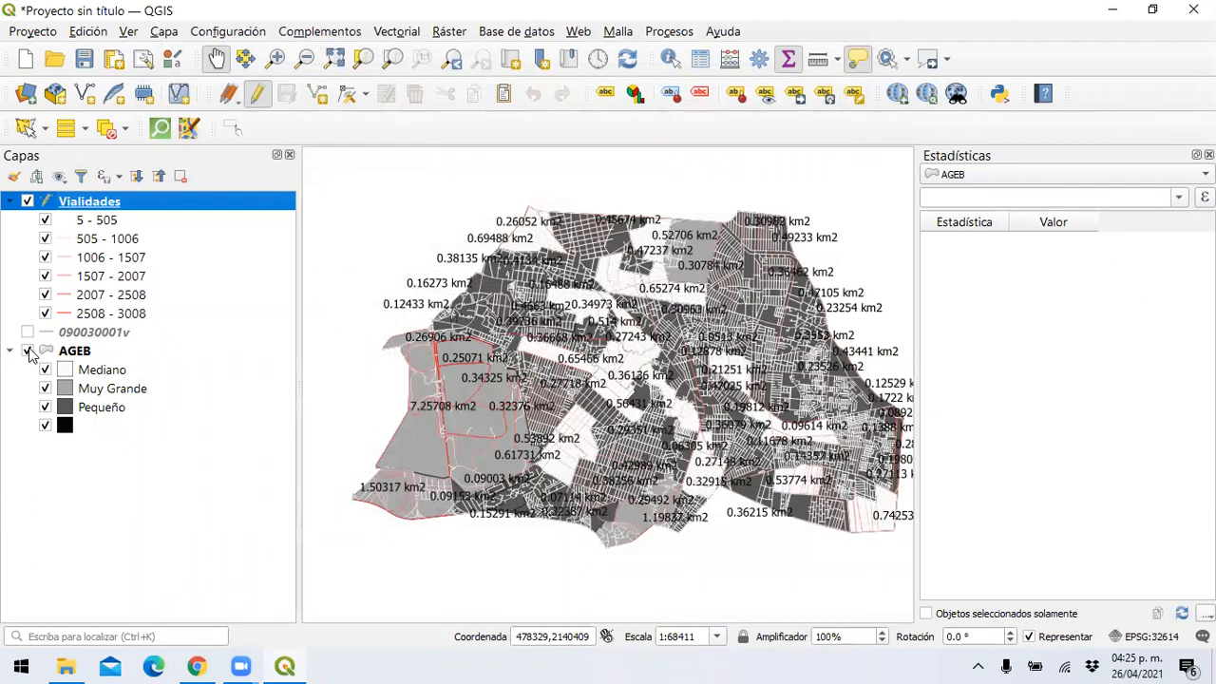
click(27, 350)
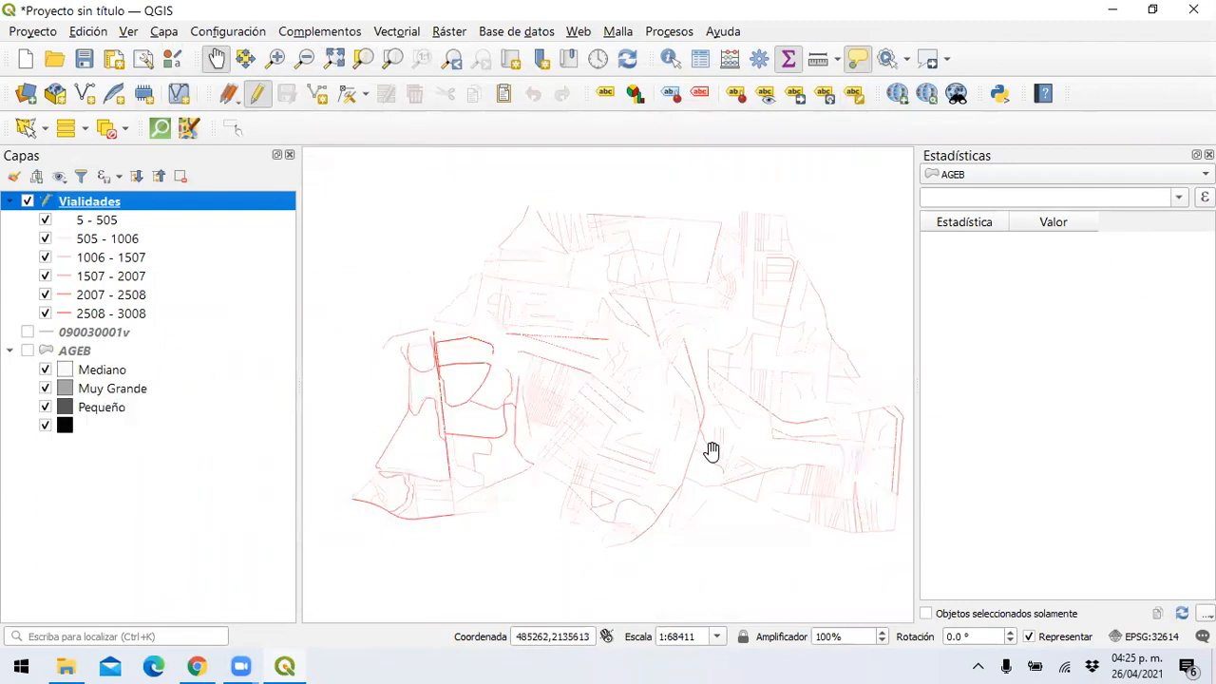
mouse_move(729, 450)
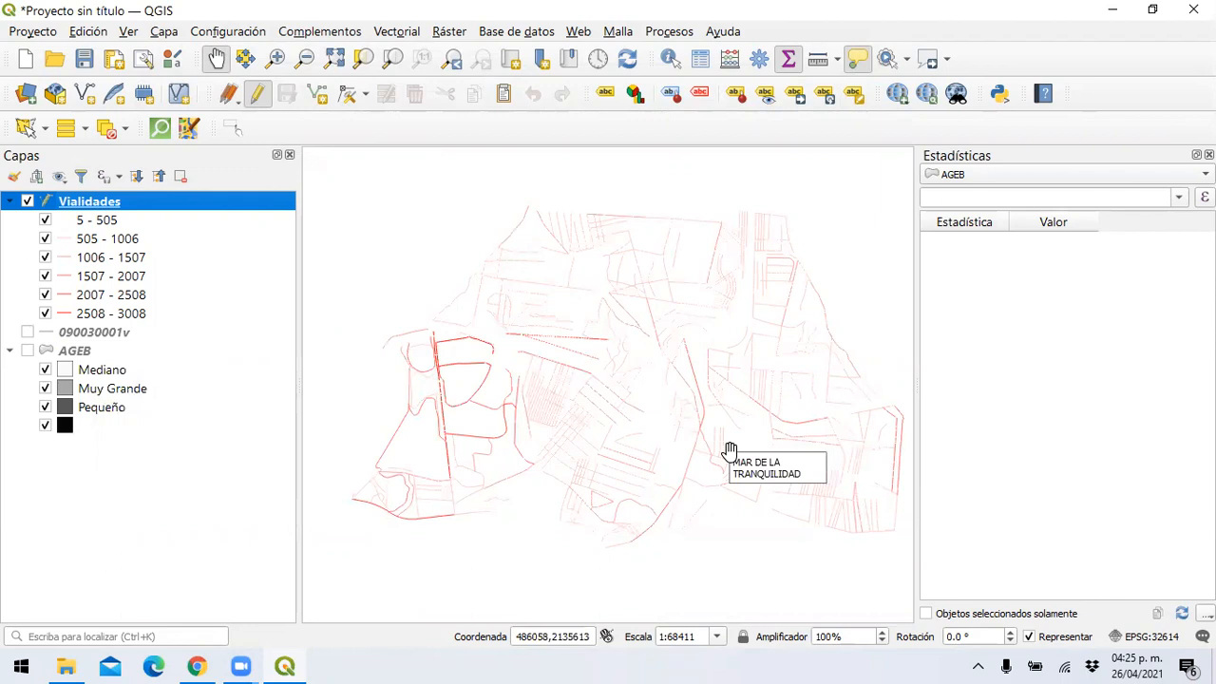
scroll(709, 385, up, 1)
drag(472, 349, 713, 293)
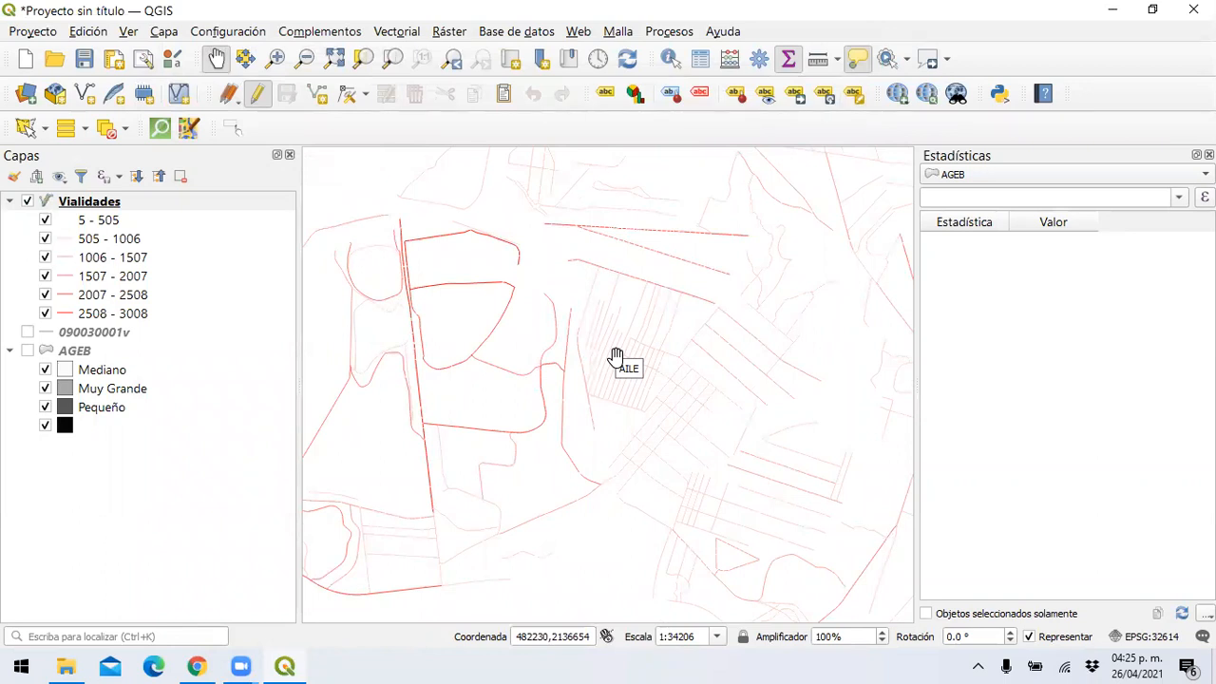
scroll(679, 339, down, 1)
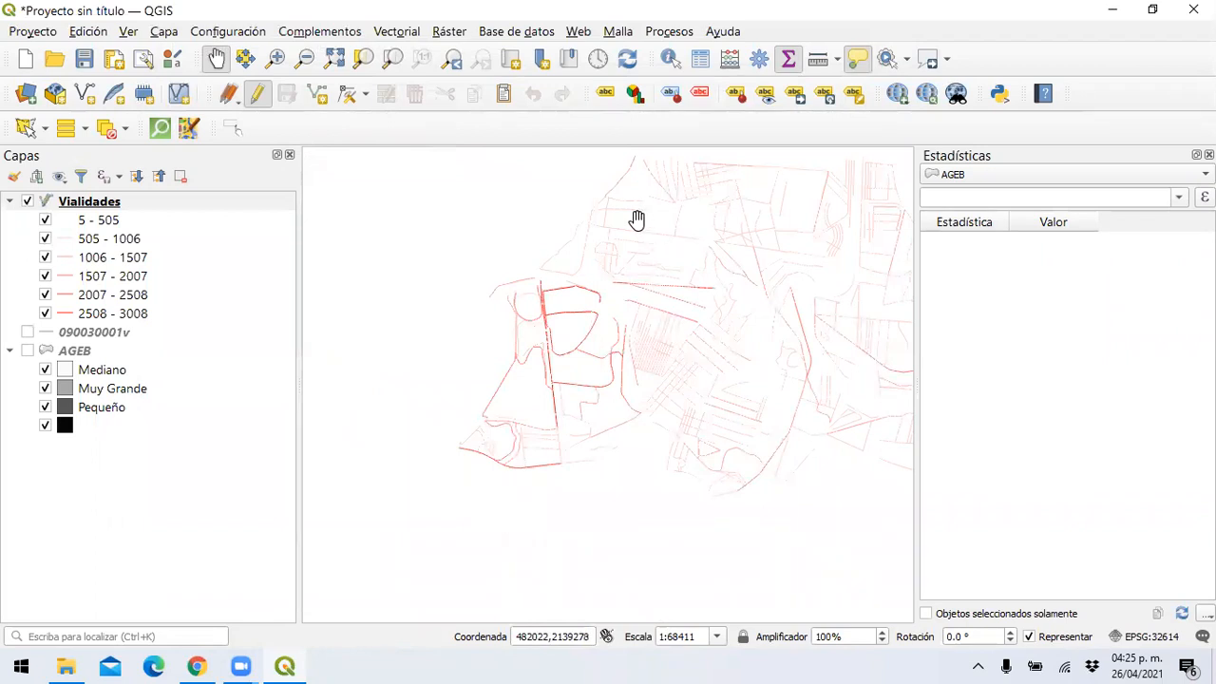
scroll(600, 232, up, 1)
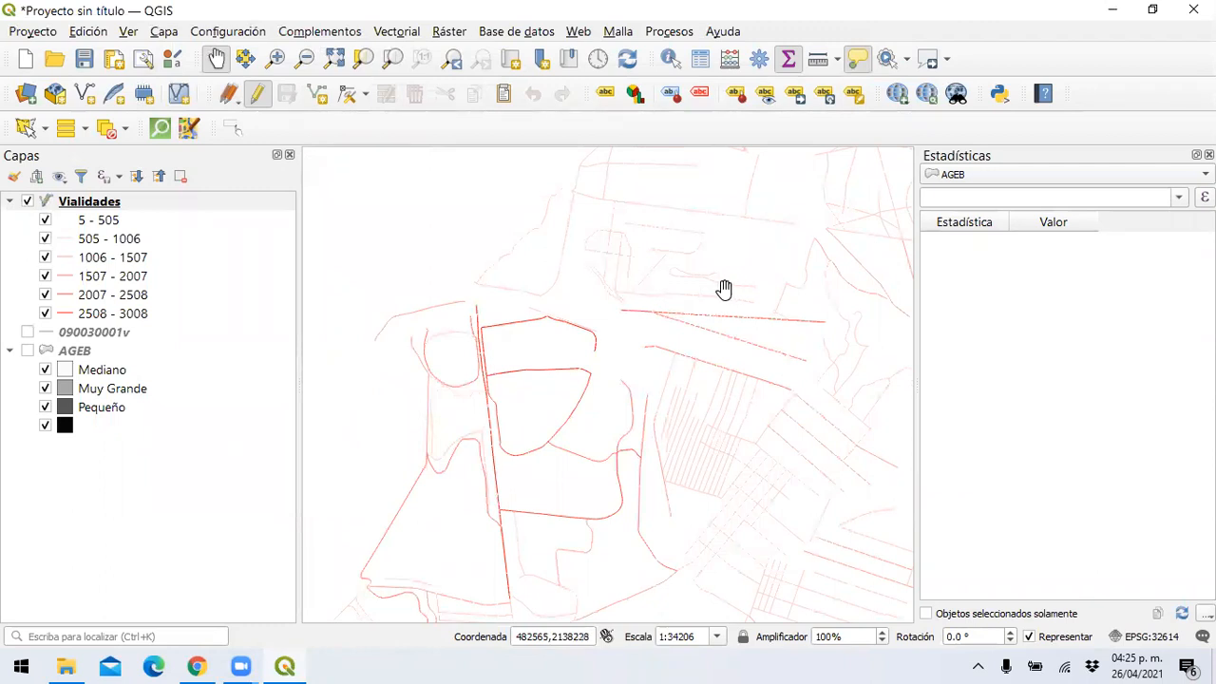
scroll(724, 288, down, 1)
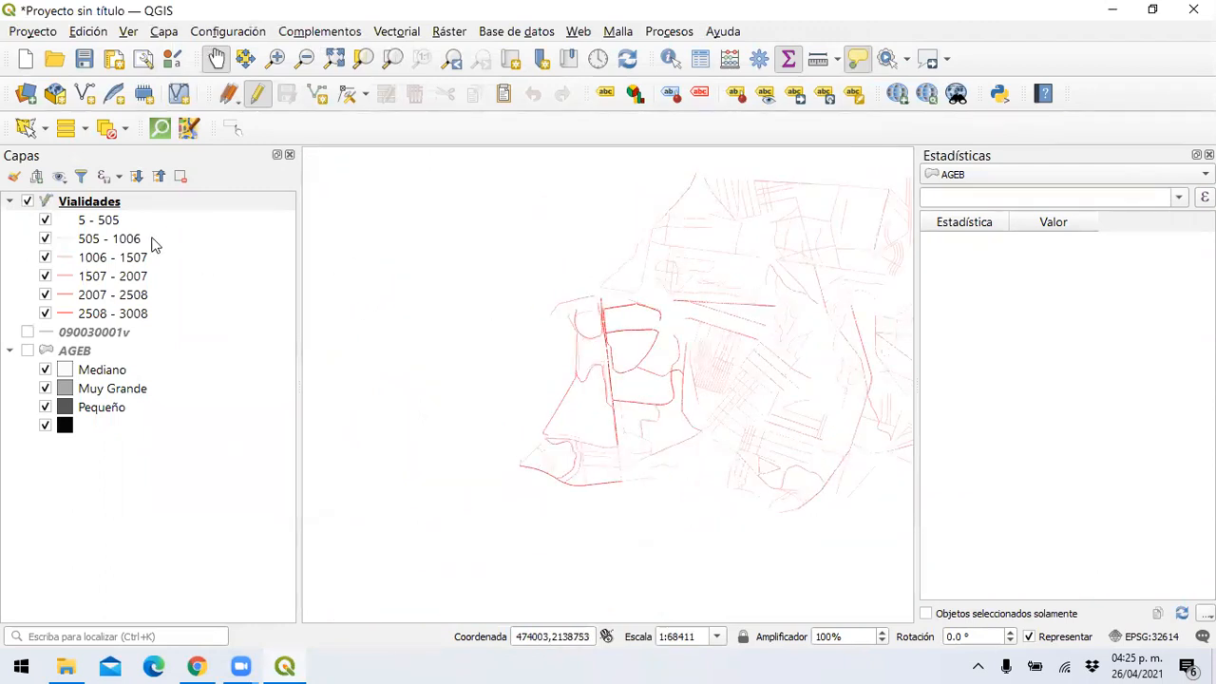
Step: Change the Vialidades classification mode to Rupturas naturales (Jenks), apply it and inspect the roads on the map
right_click(98, 202)
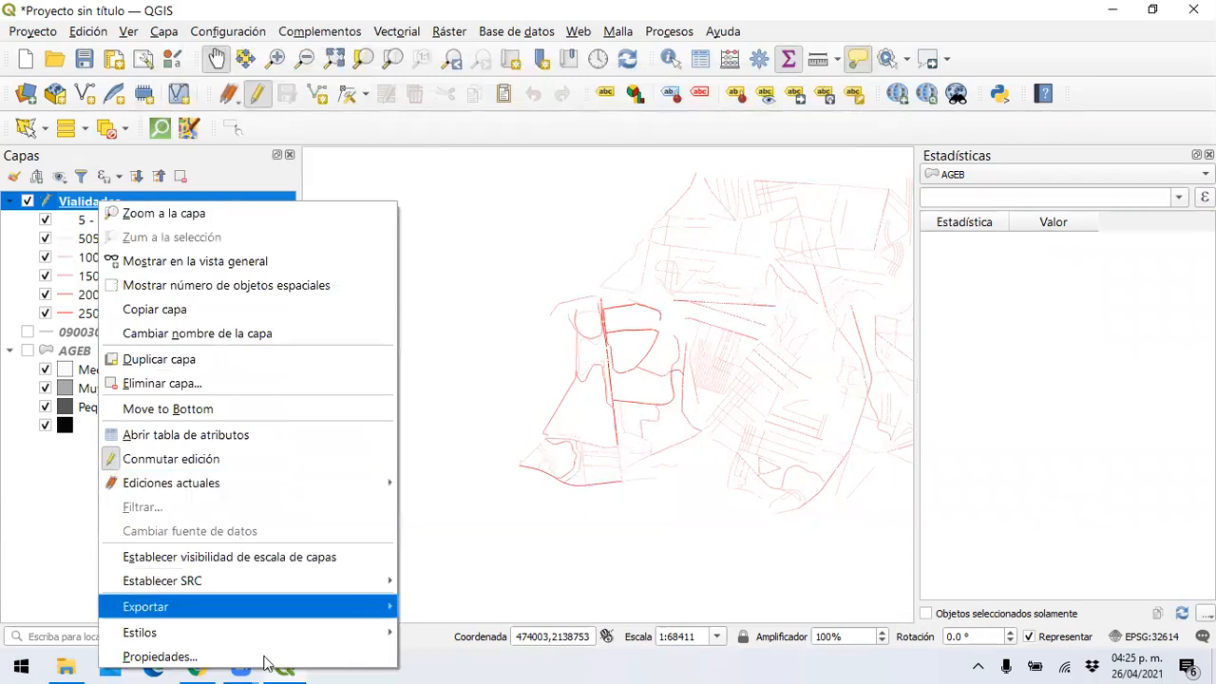
click(265, 657)
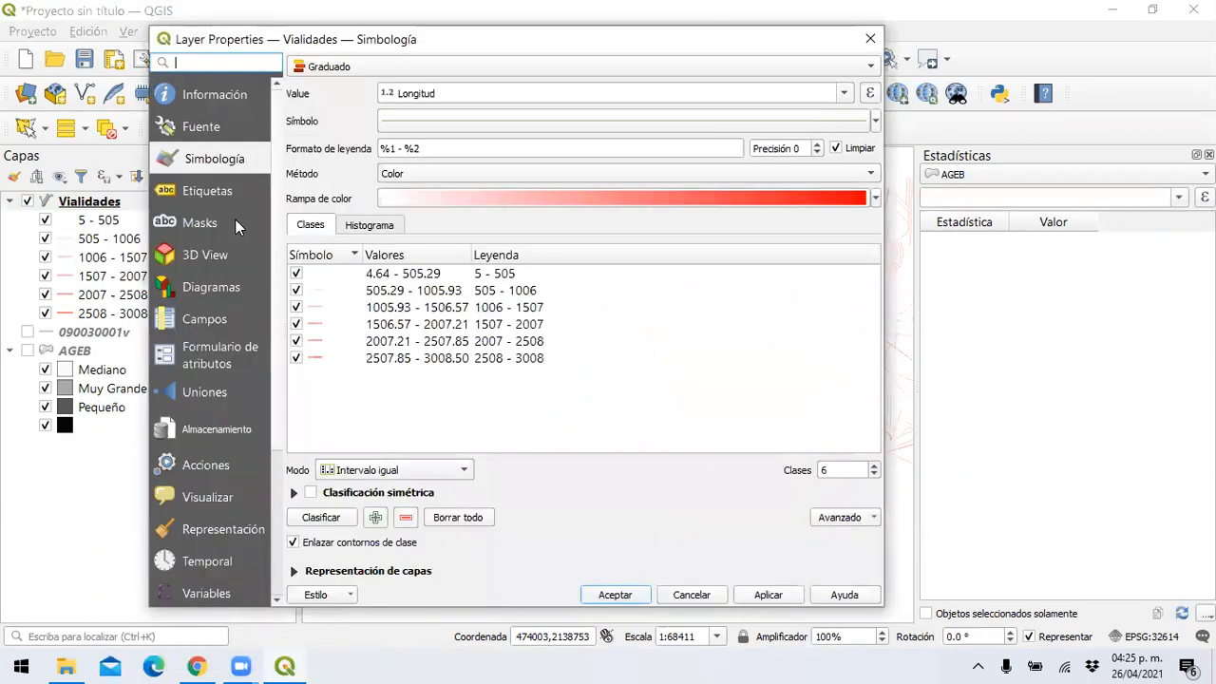
click(435, 472)
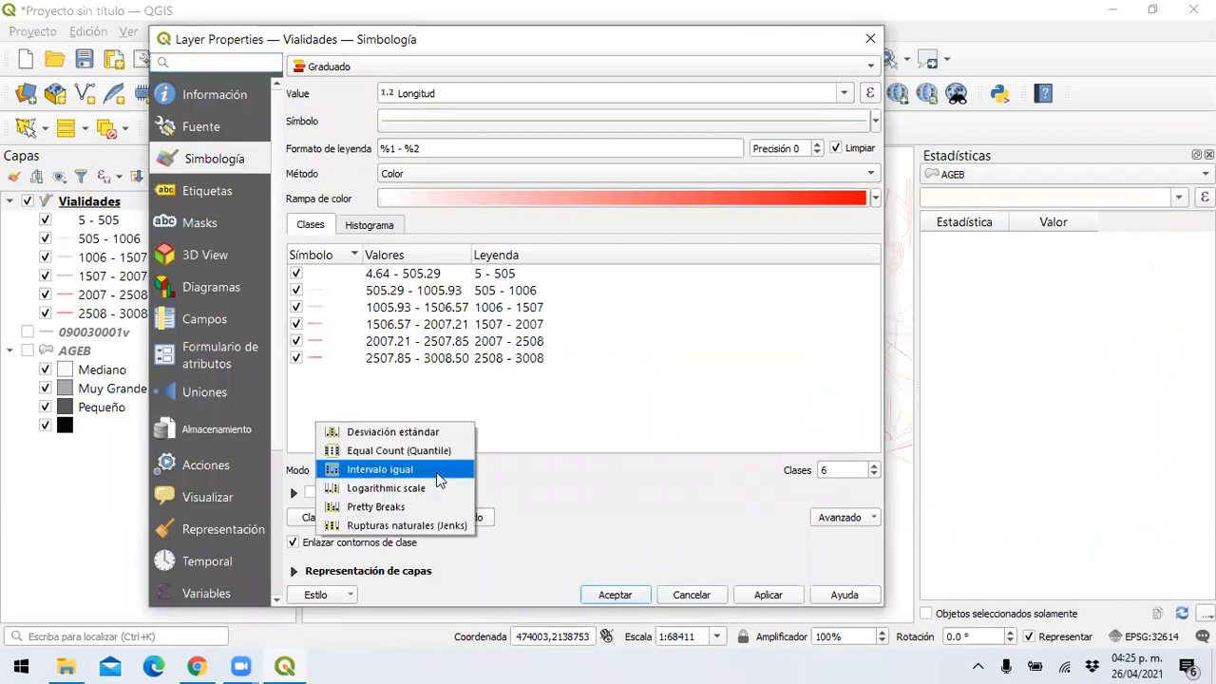
click(432, 526)
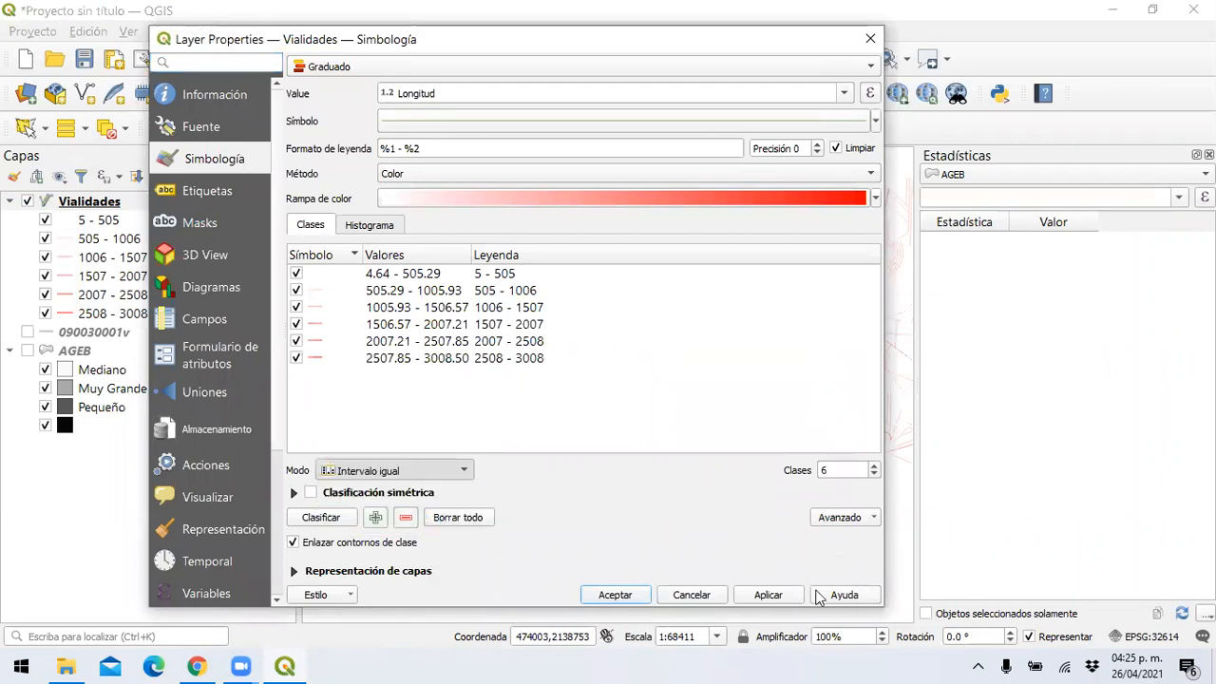
click(772, 594)
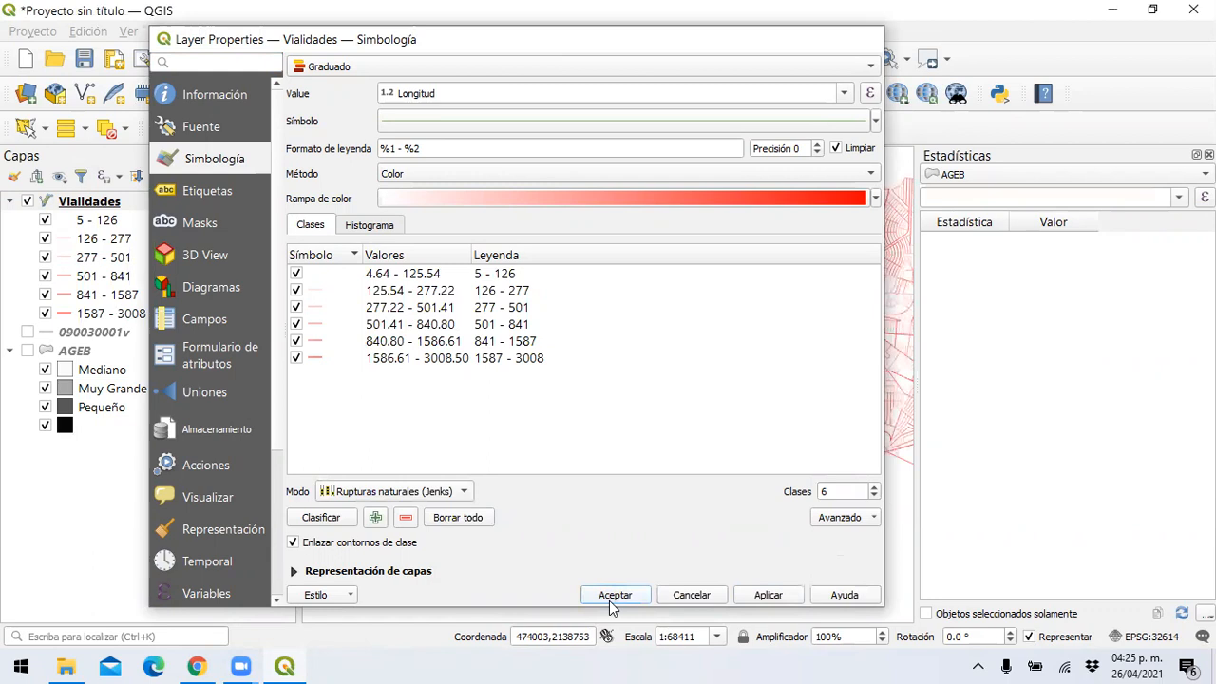
click(609, 596)
drag(730, 388, 647, 379)
scroll(685, 379, up, 1)
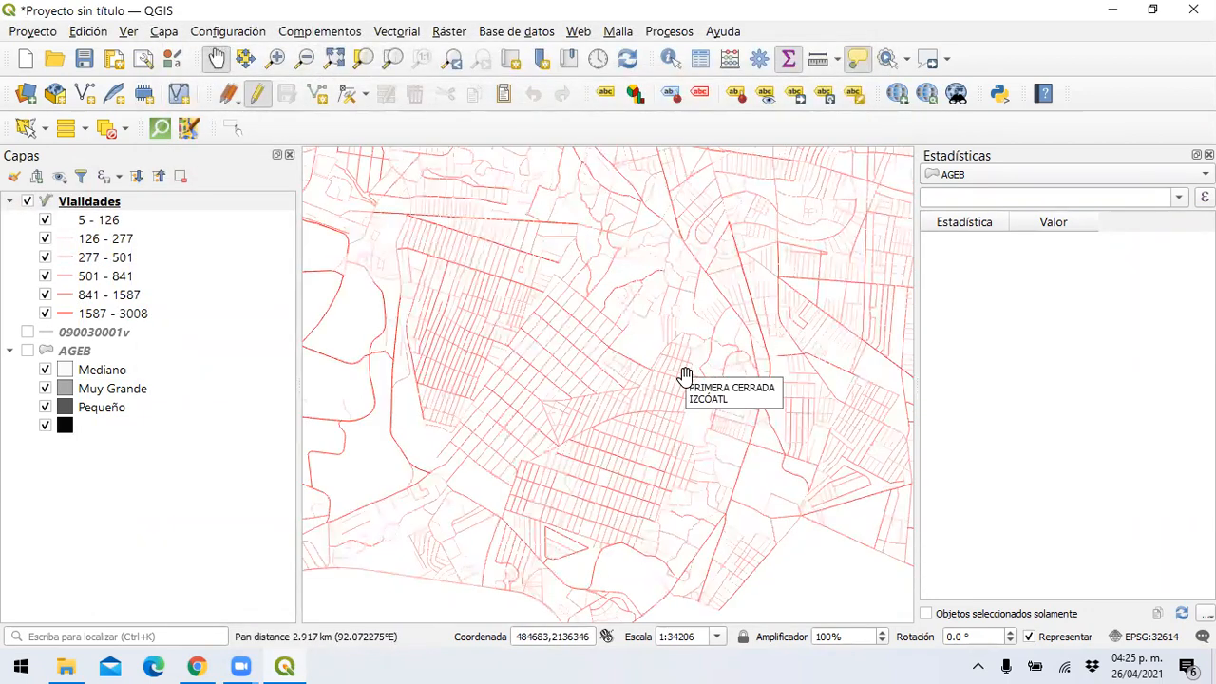
scroll(560, 389, down, 1)
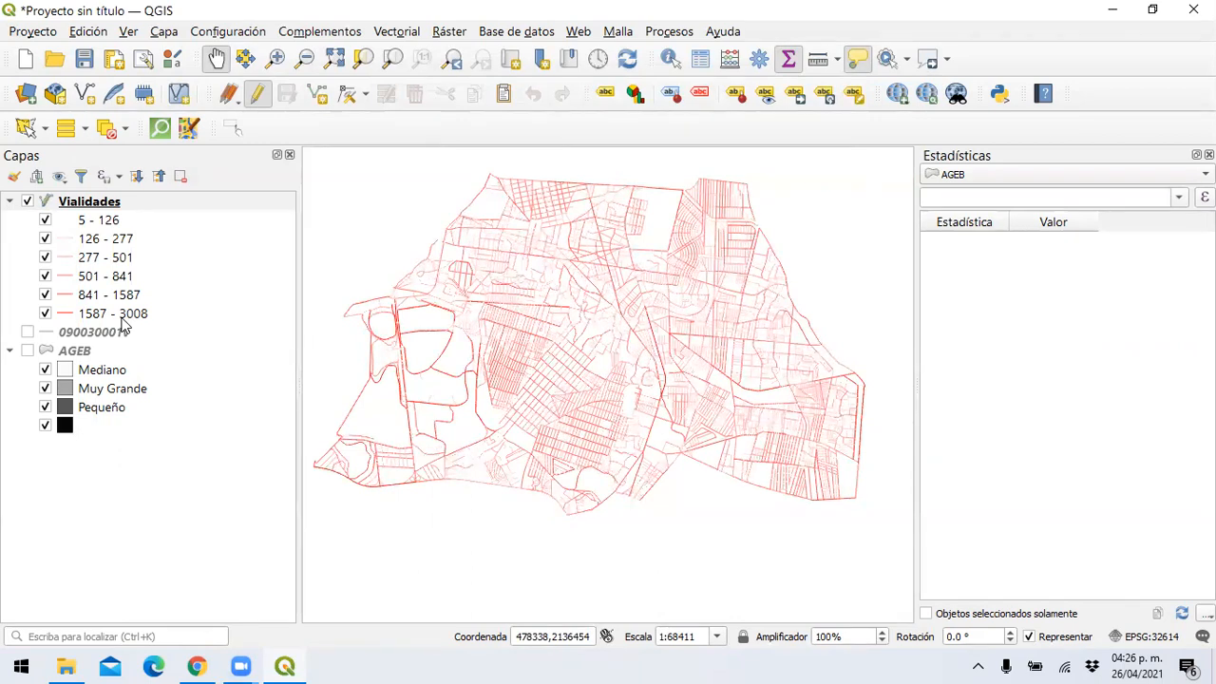
Step: Turn off editing for Vialidades from its attribute table and close the table
right_click(98, 203)
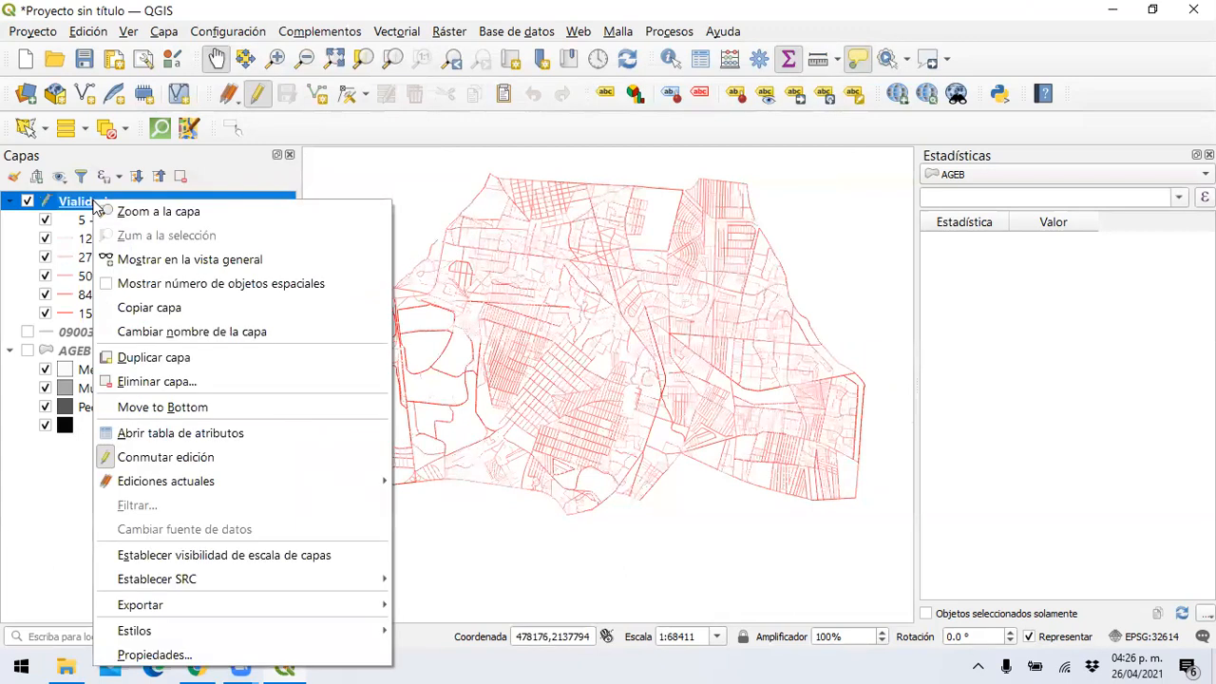
click(175, 443)
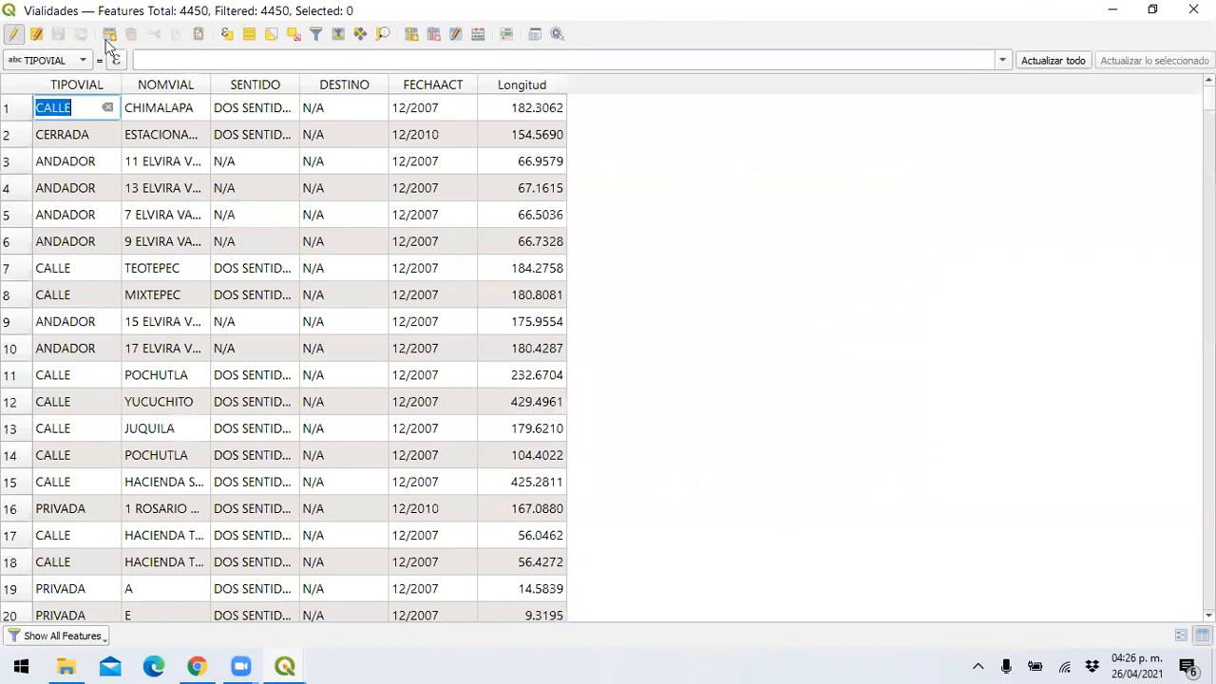
click(13, 34)
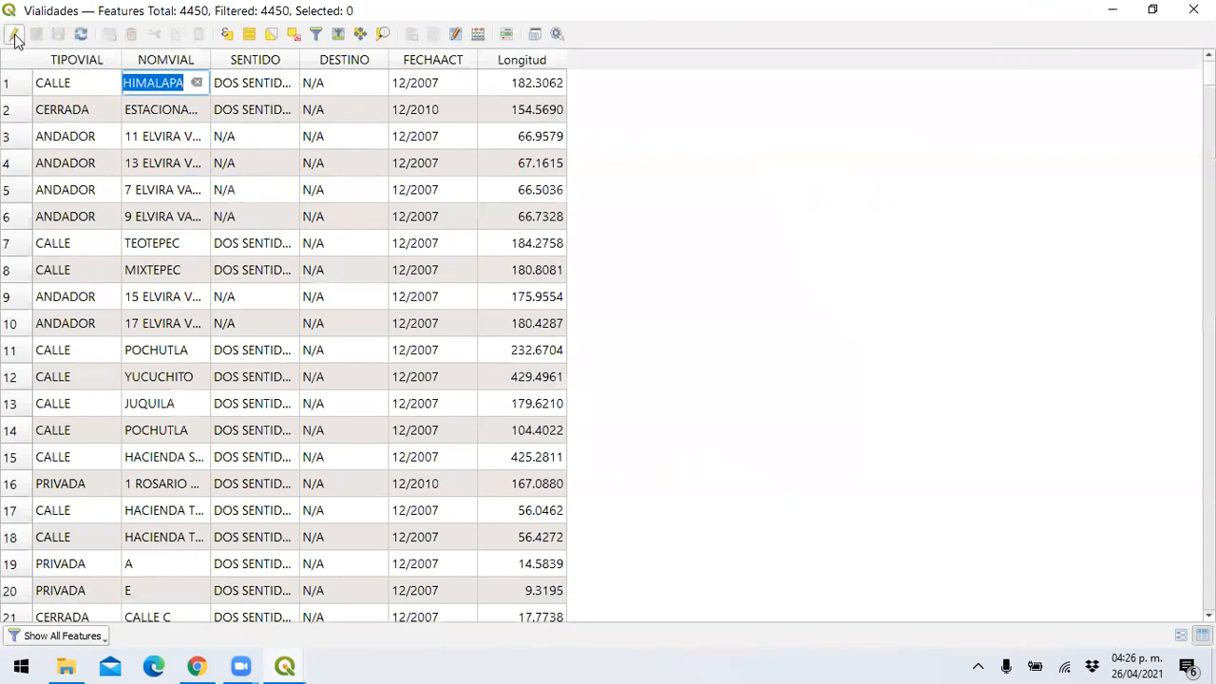
click(1194, 10)
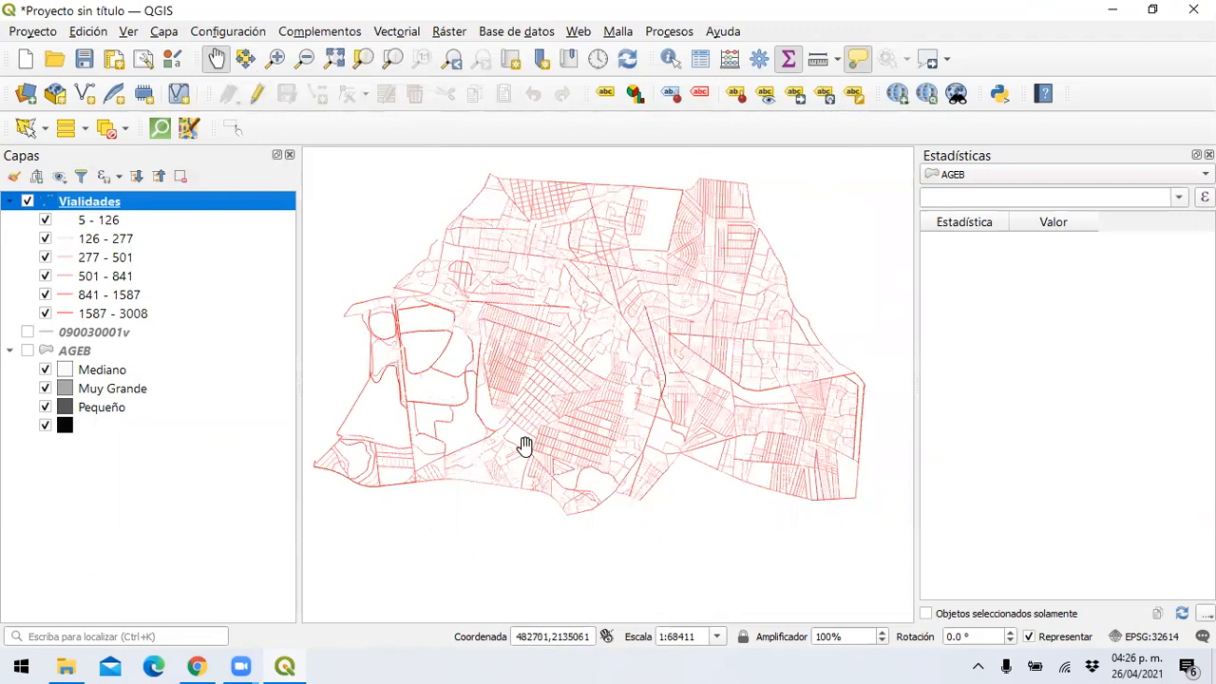
Step: Compare the AGEB polygons with the roads by alternating the visibility of the AGEB and Vialidades layers, leaving only Vialidades shown
mouse_move(524, 446)
click(27, 351)
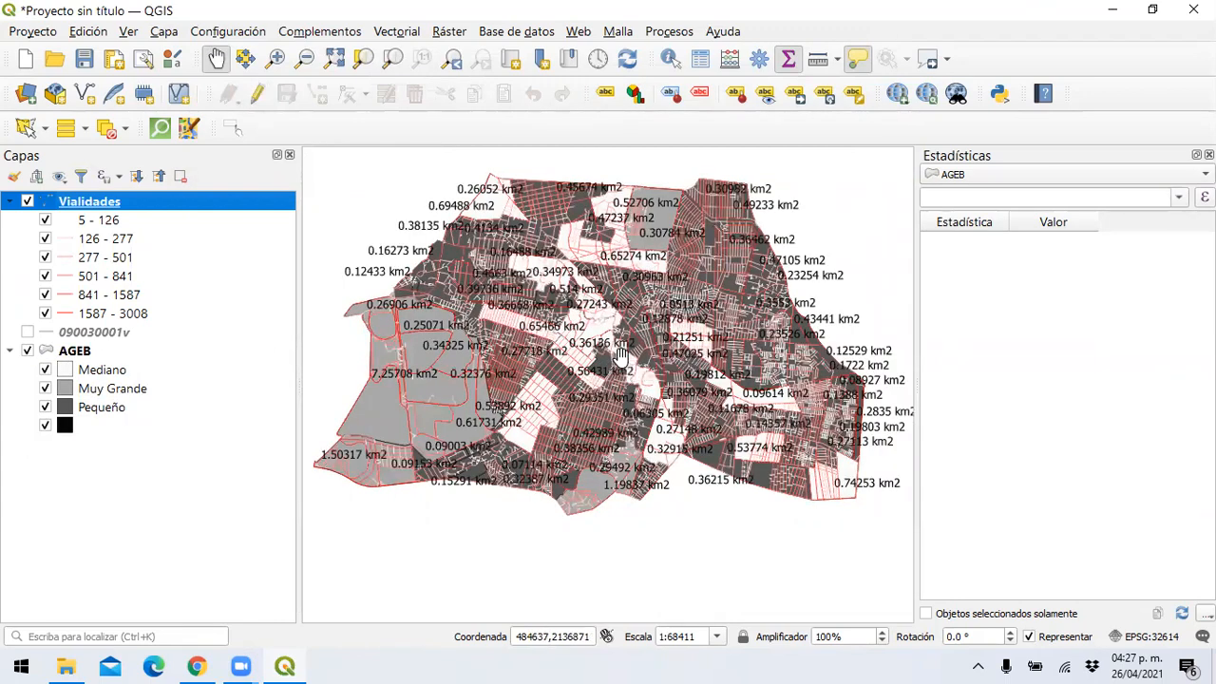
mouse_move(620, 357)
click(28, 202)
scroll(580, 380, up, 1)
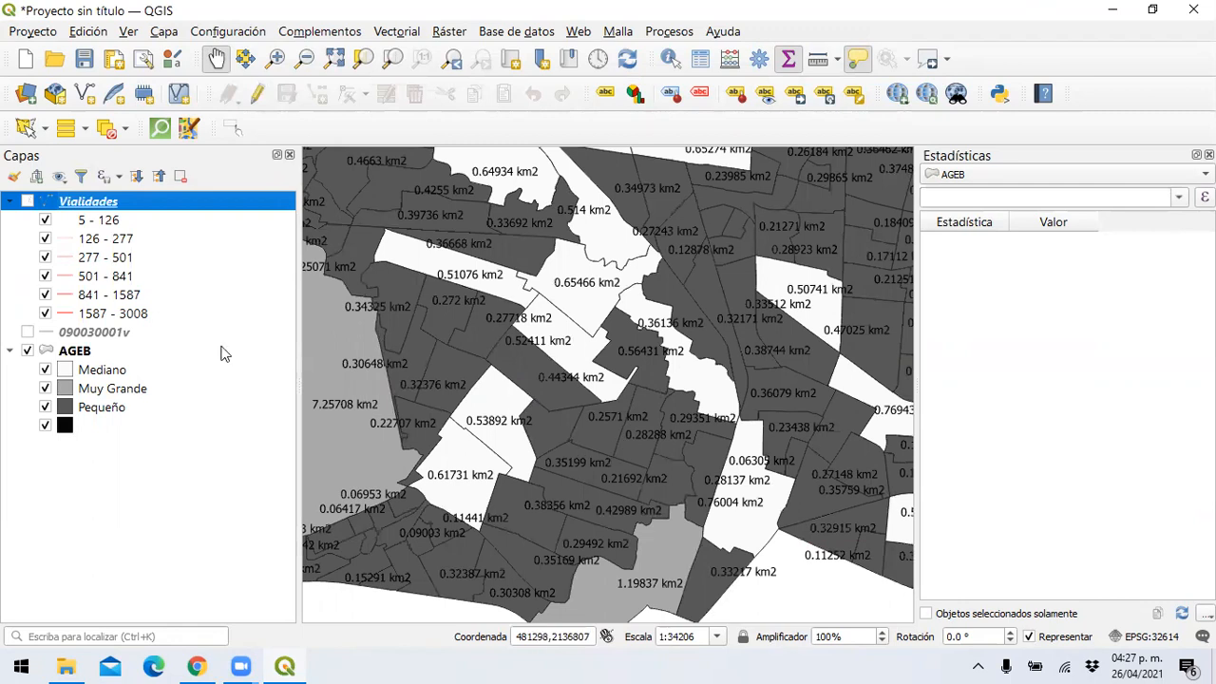
click(27, 350)
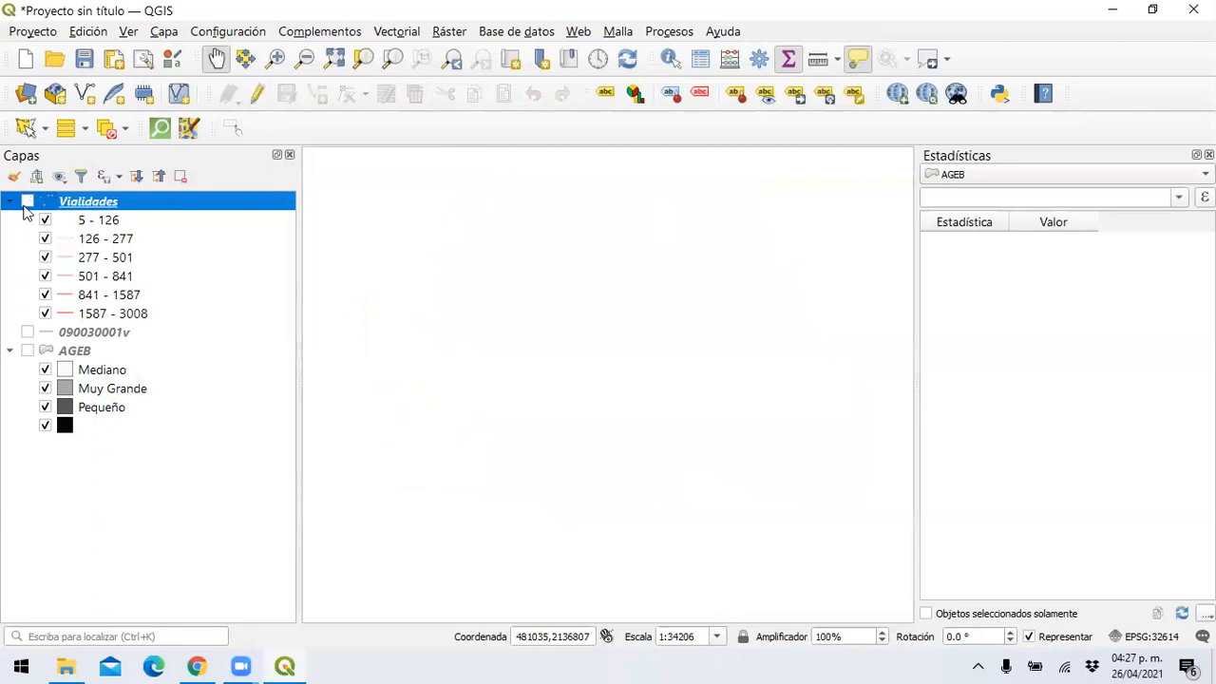
click(28, 202)
scroll(695, 386, down, 1)
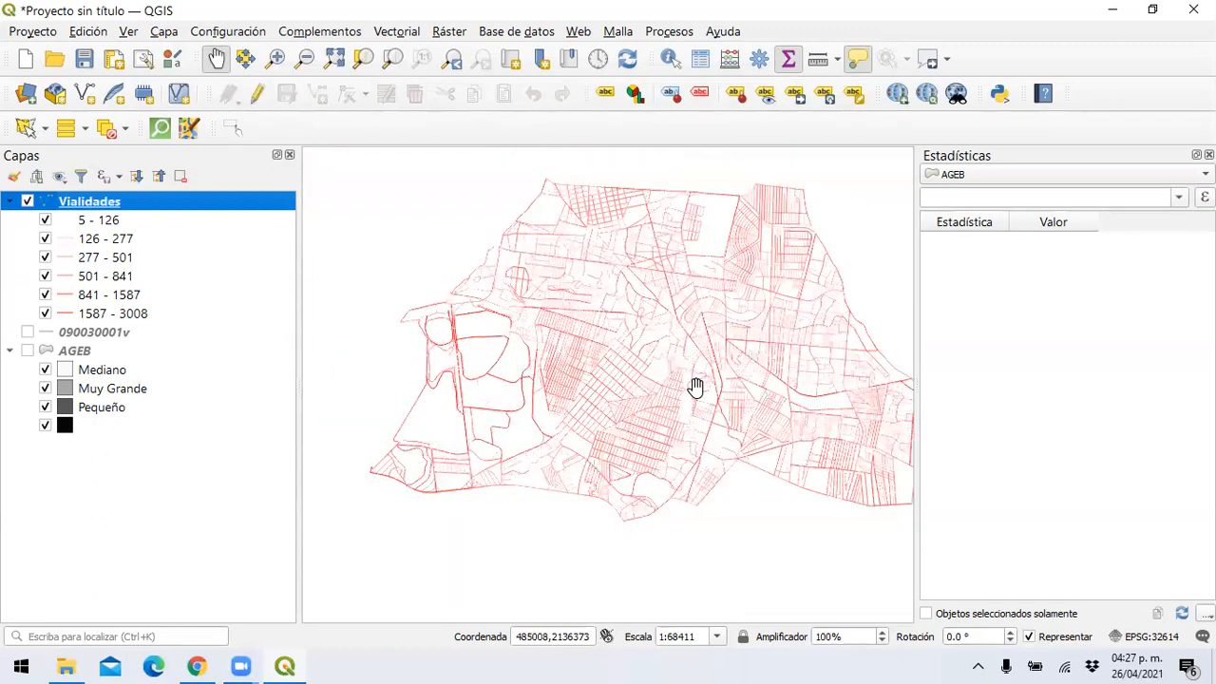